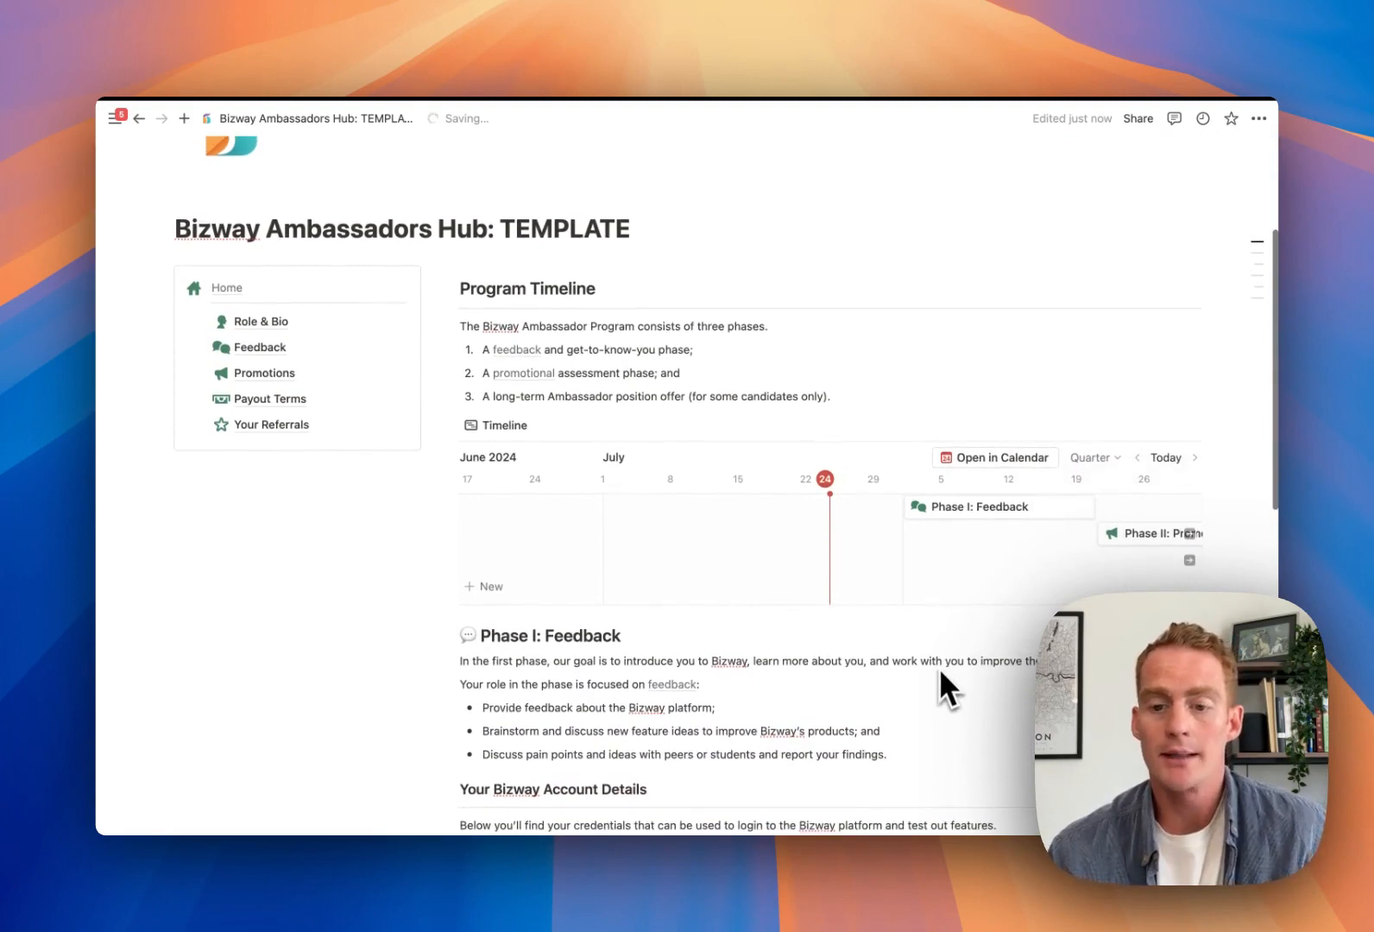
Scroll through the copied hub template to review its contents
scroll(916, 651, "down", 1)
scroll(906, 660, "down", 4)
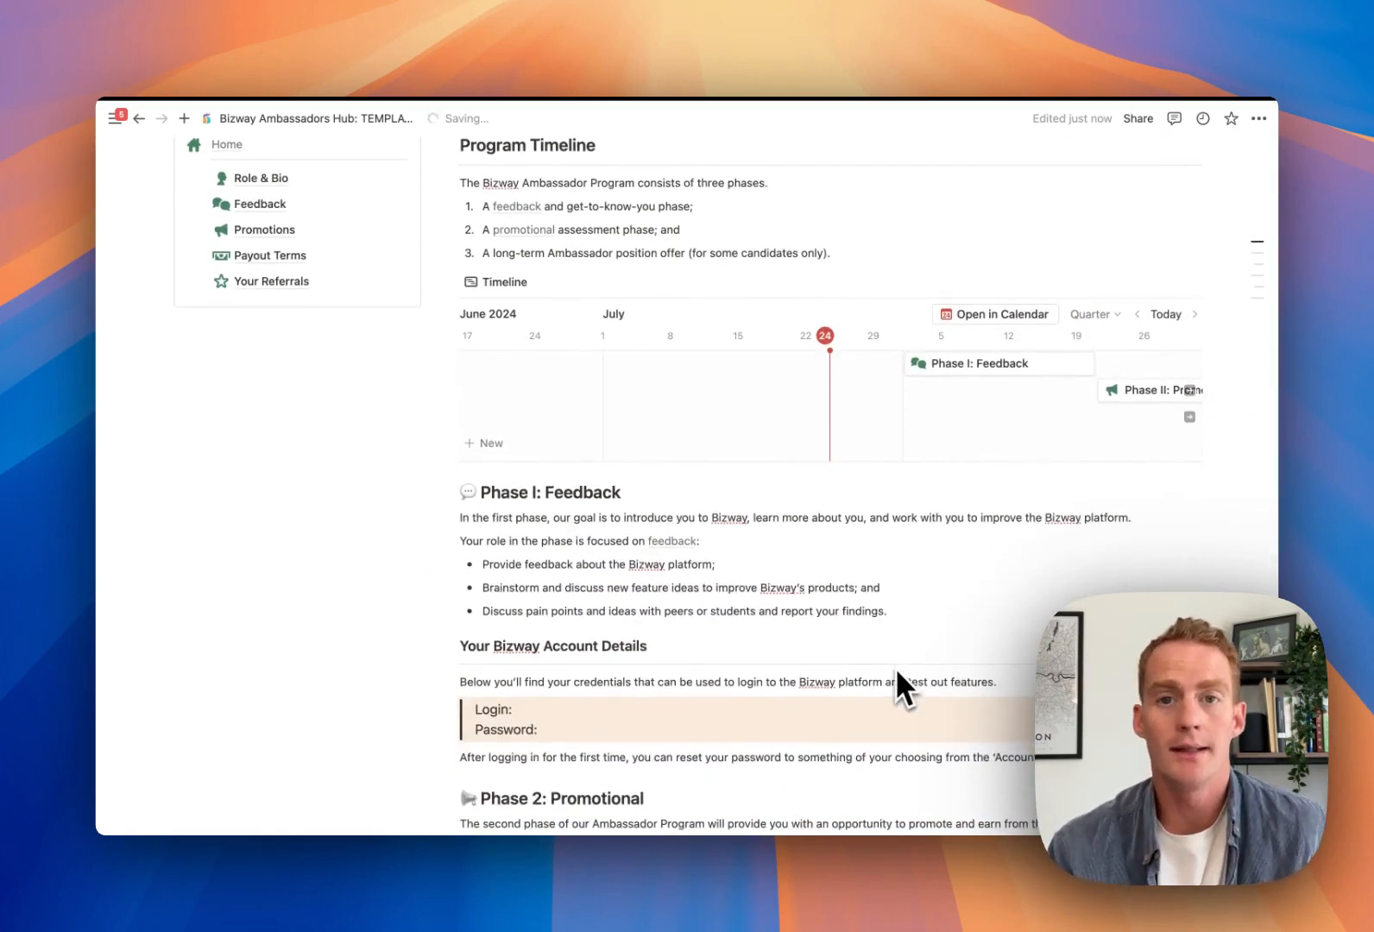
scroll(897, 672, "down", 2)
scroll(895, 668, "down", 2)
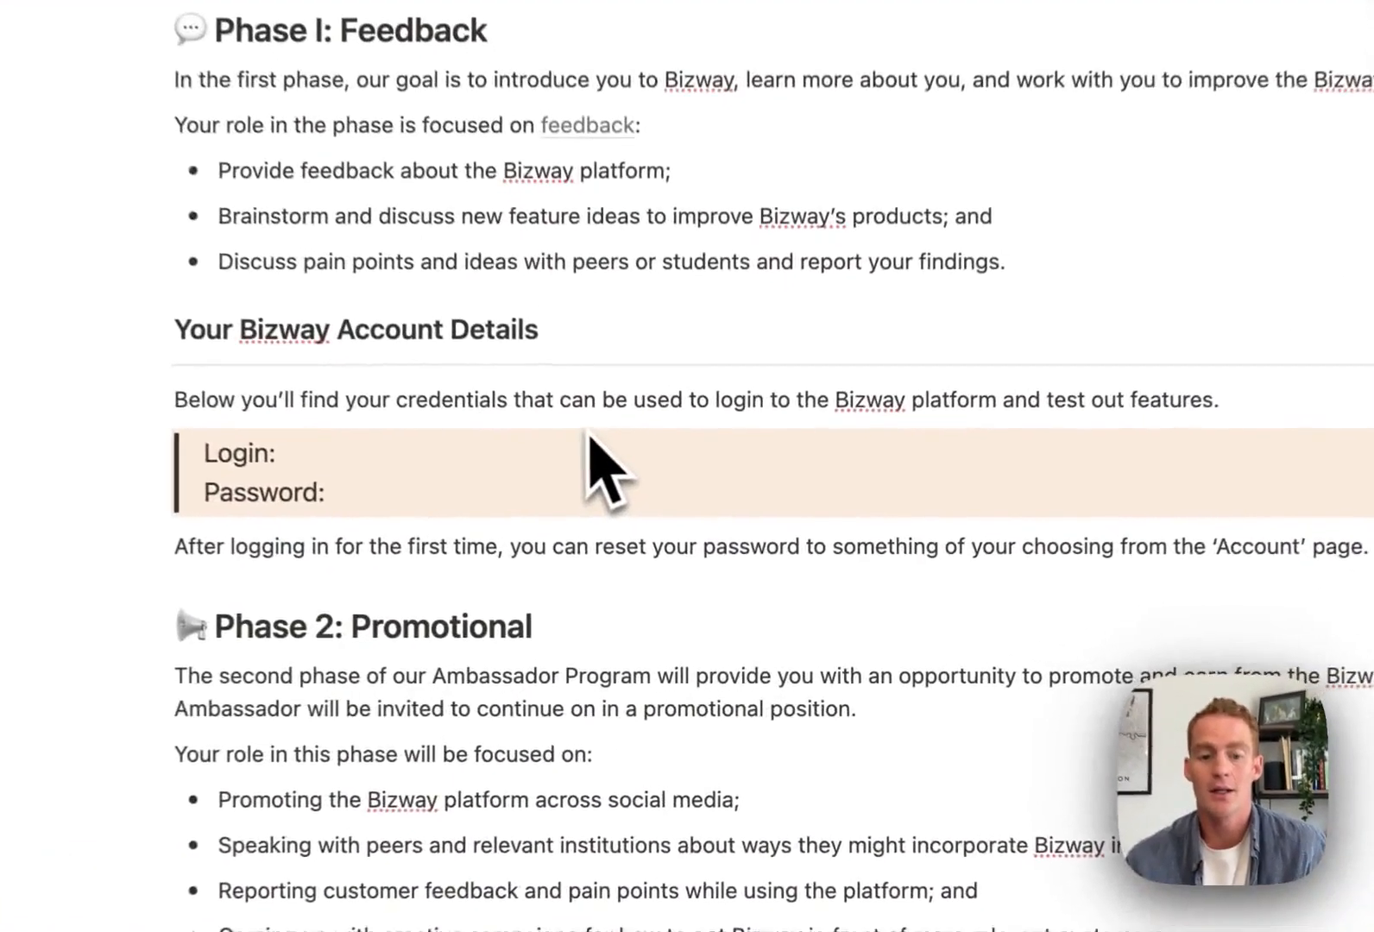
scroll(590, 436, "down", 2)
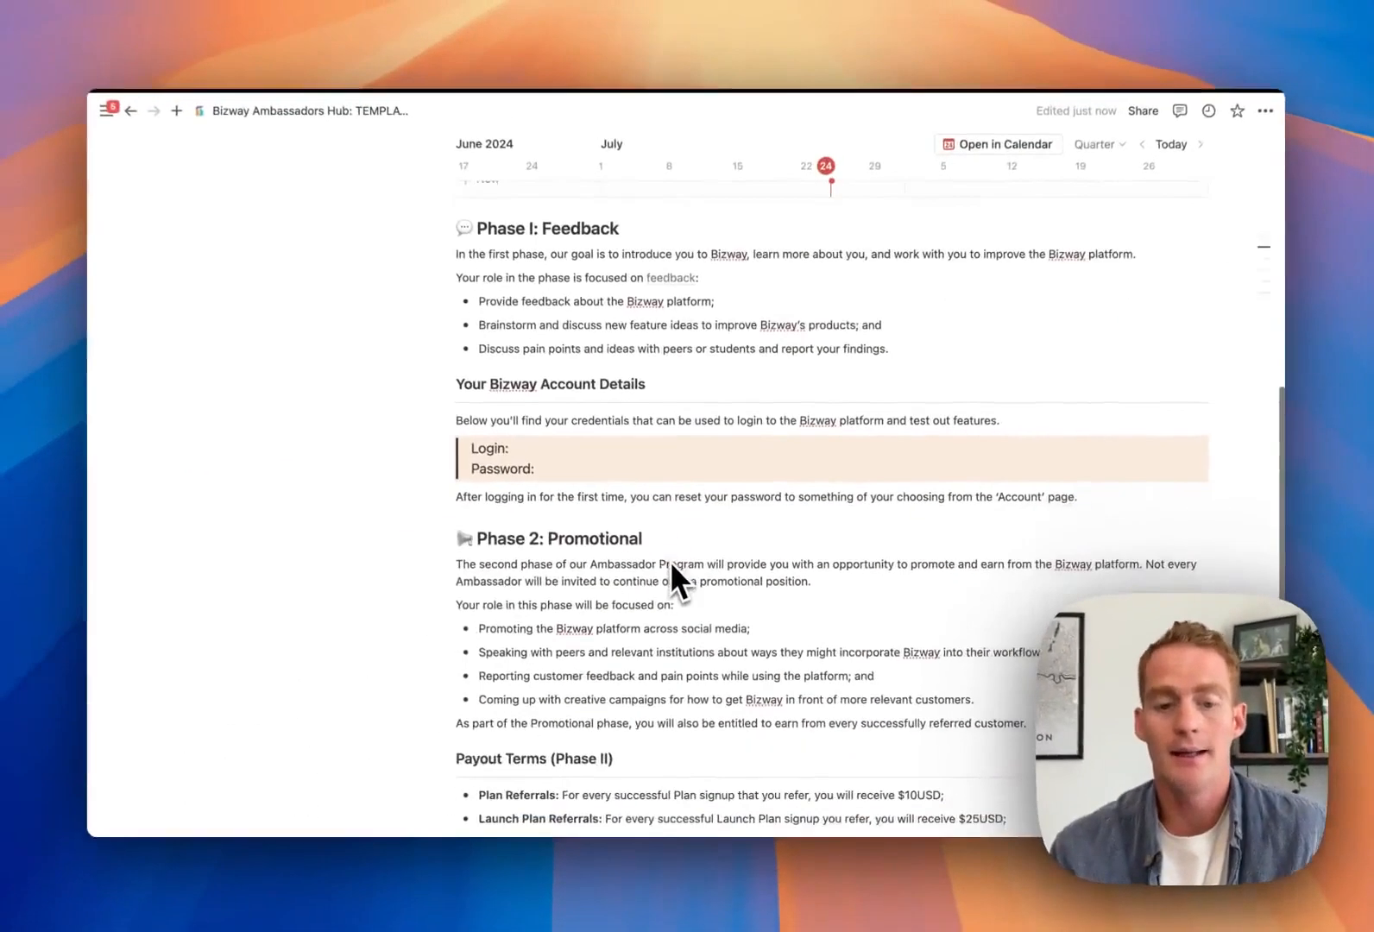
scroll(673, 567, "down", 6)
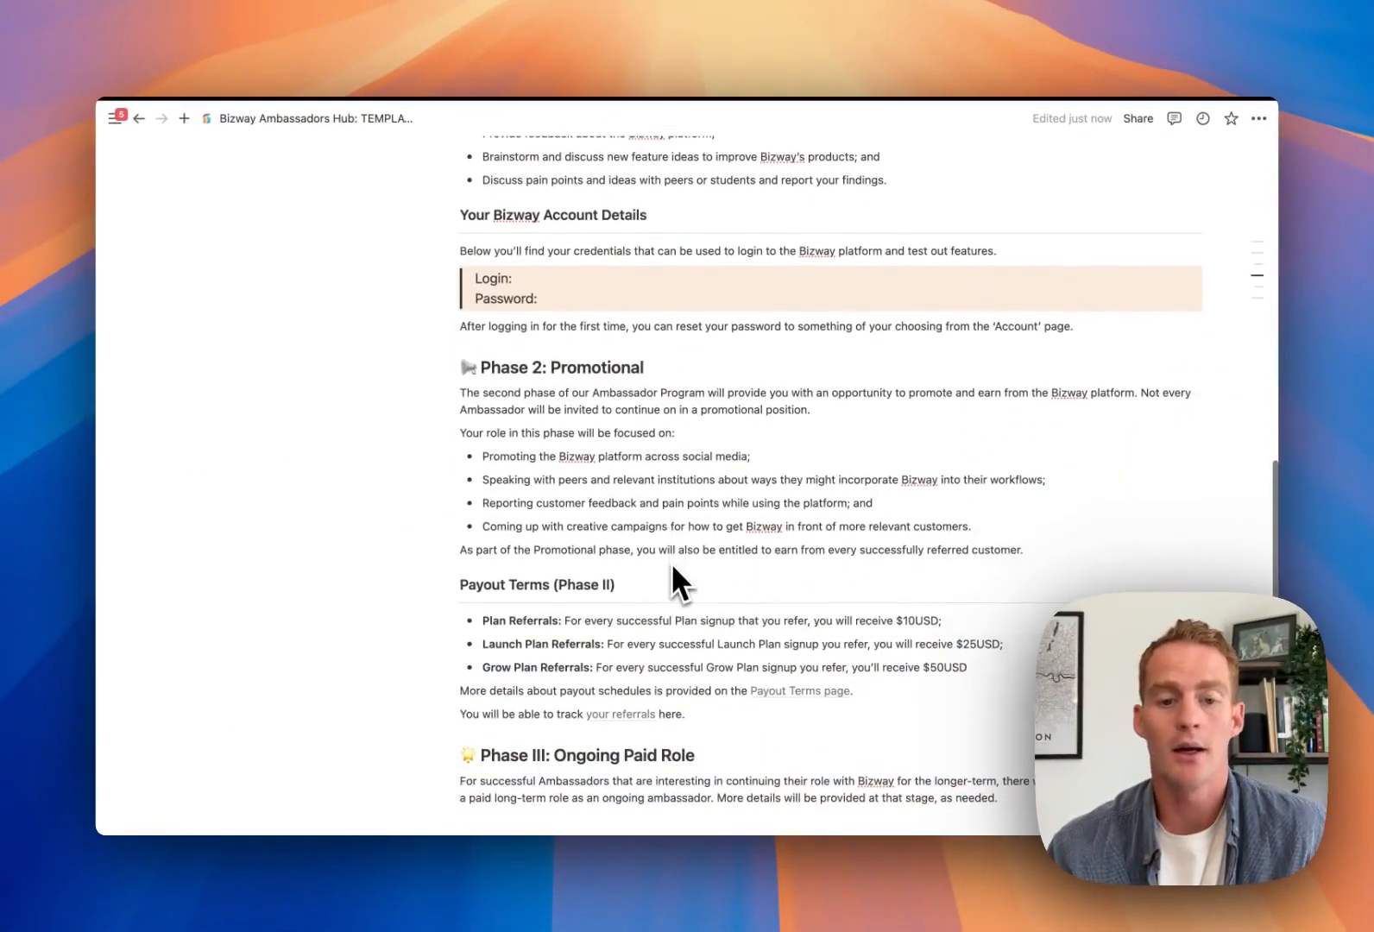
scroll(672, 567, "down", 2)
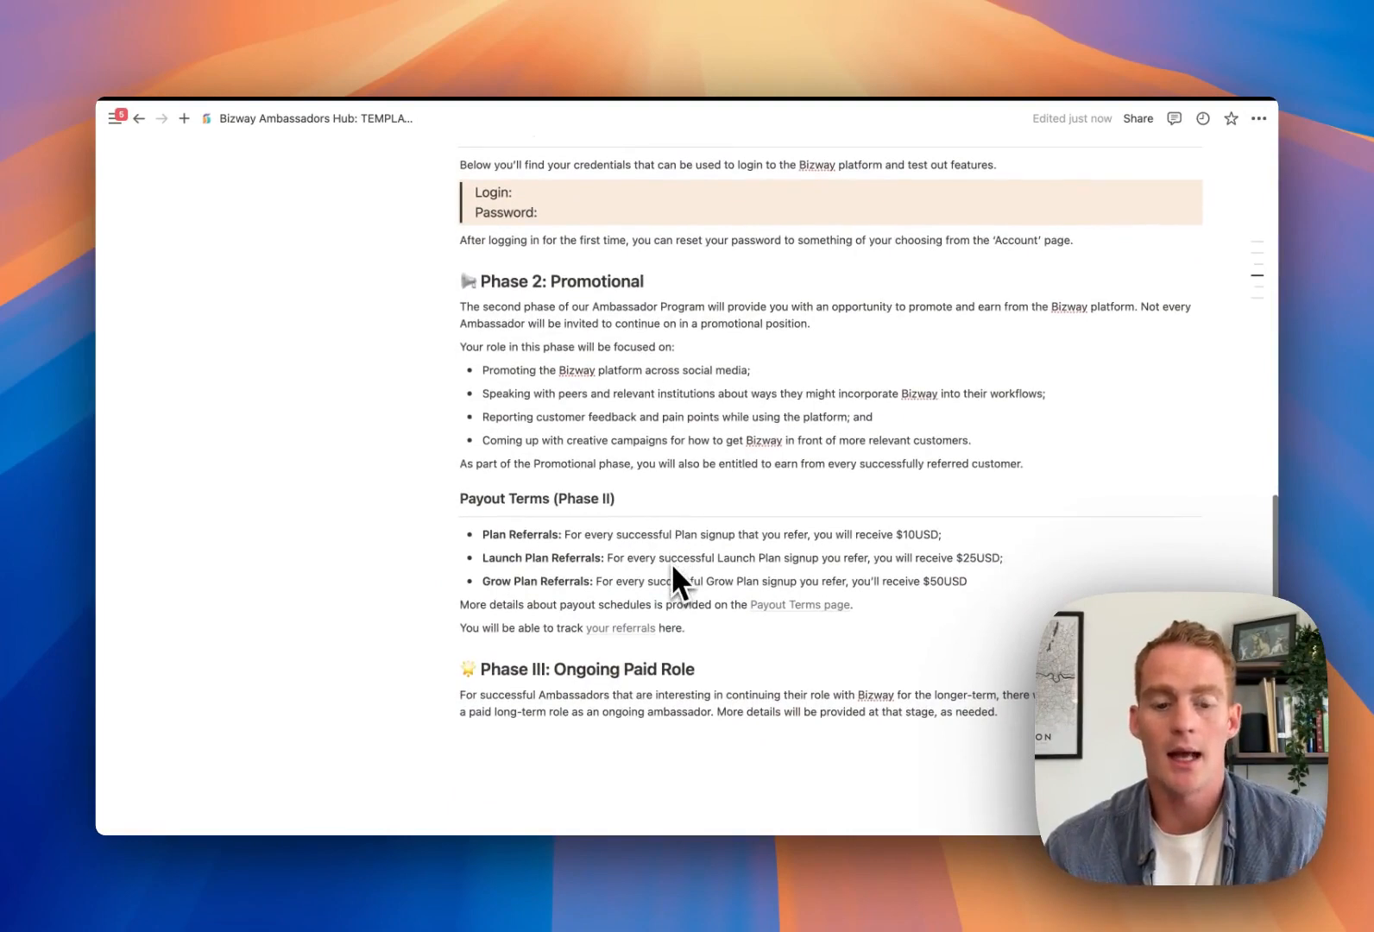
scroll(672, 567, "up", 3)
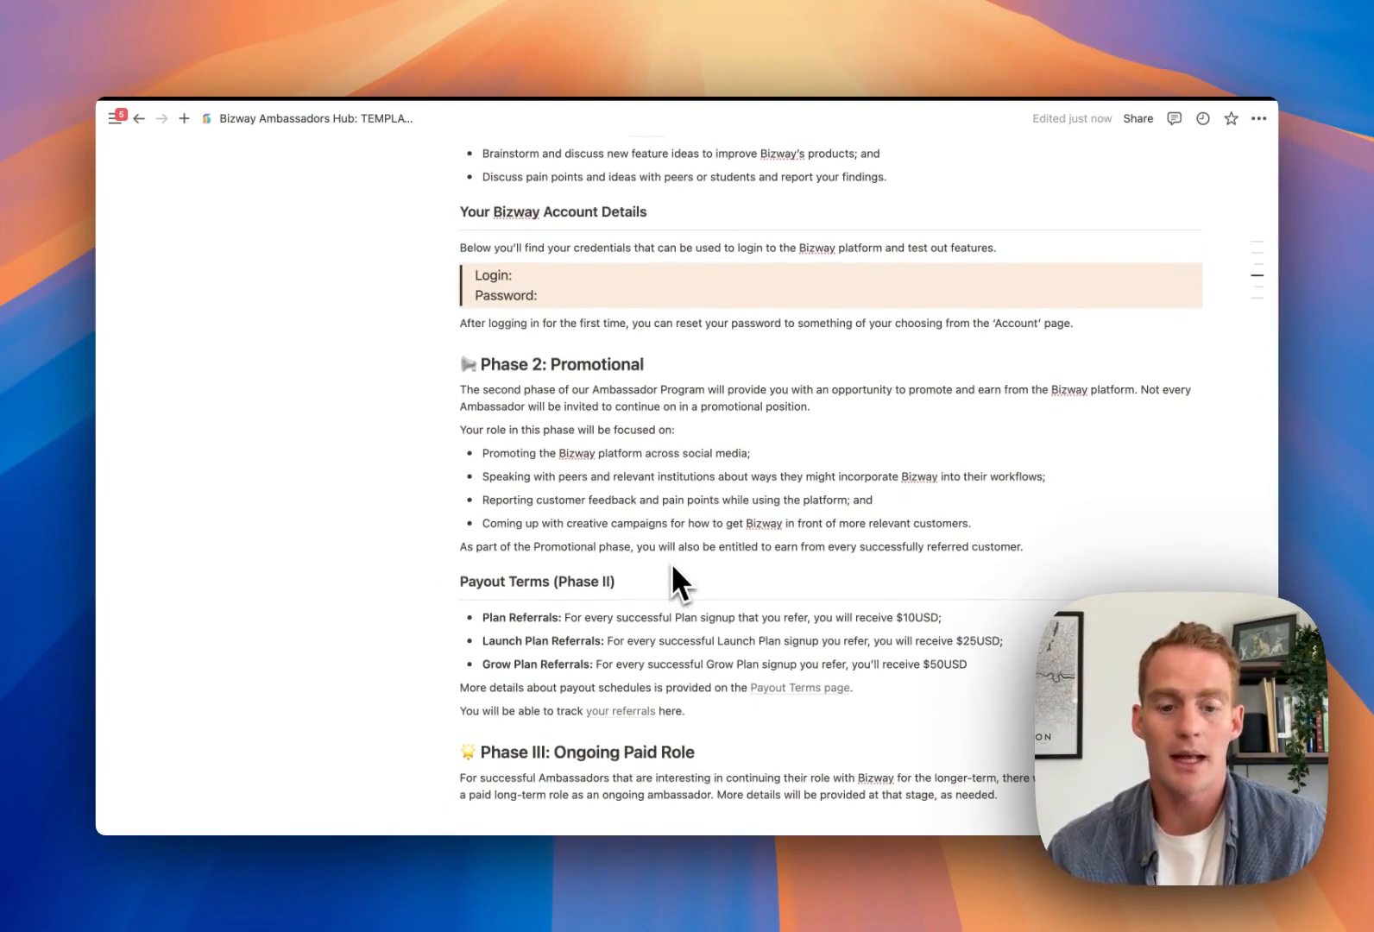
scroll(867, 625, "down", 4)
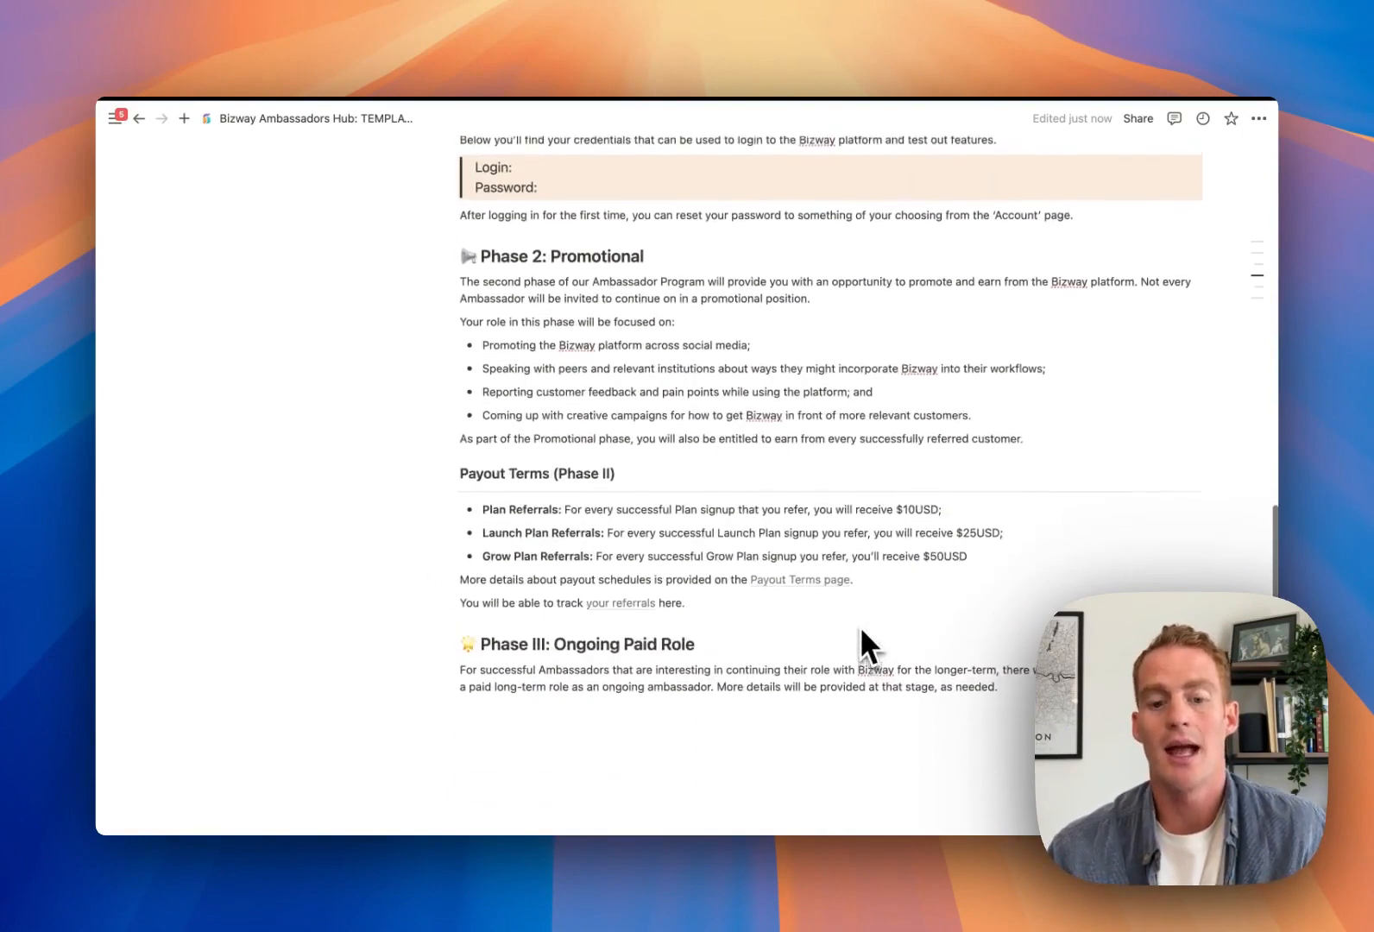
scroll(862, 630, "up", 15)
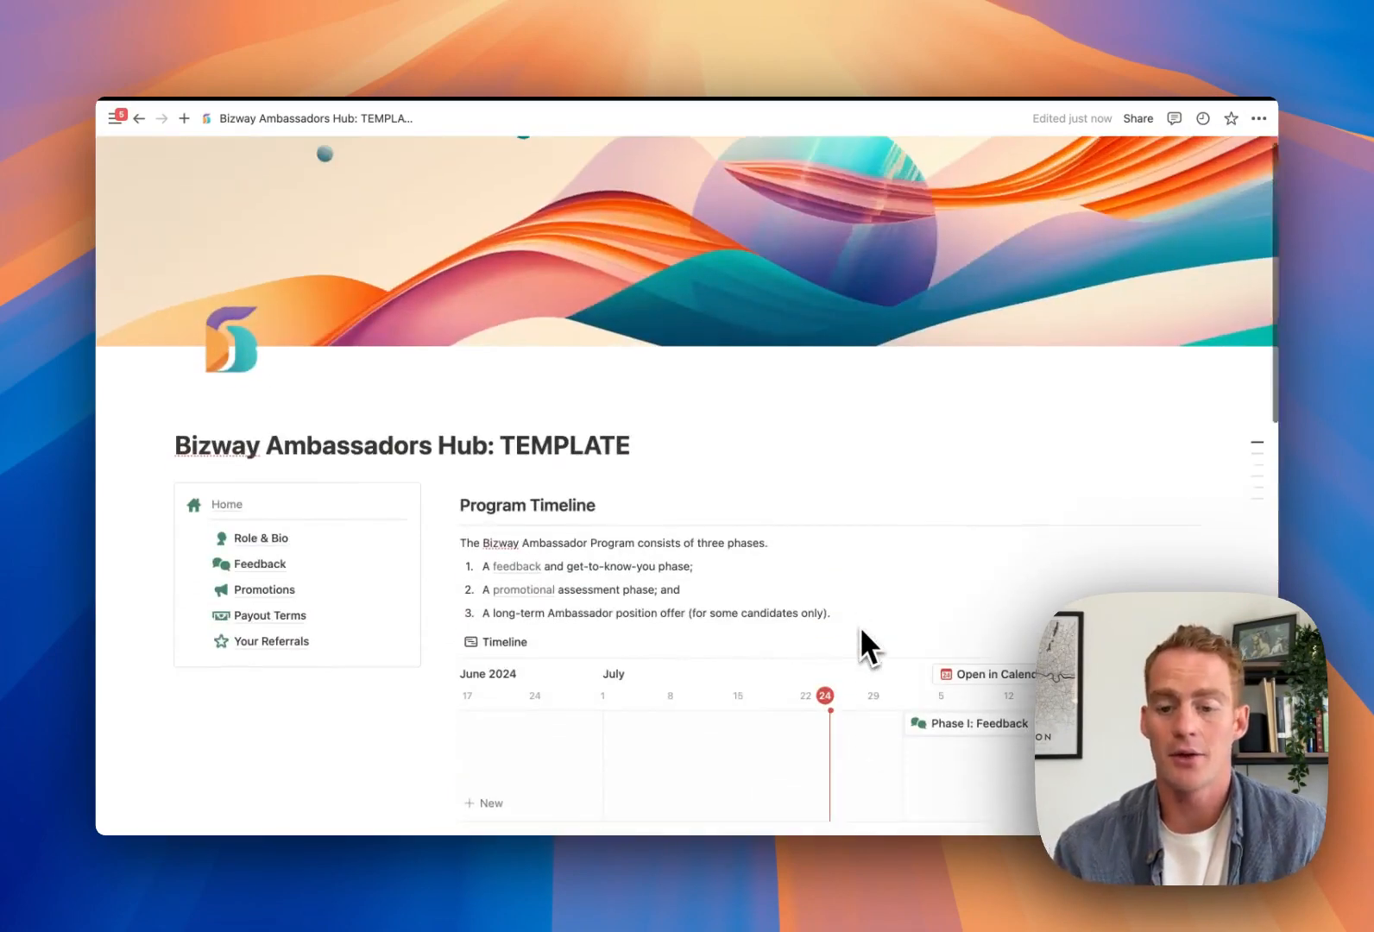
scroll(859, 626, "down", 2)
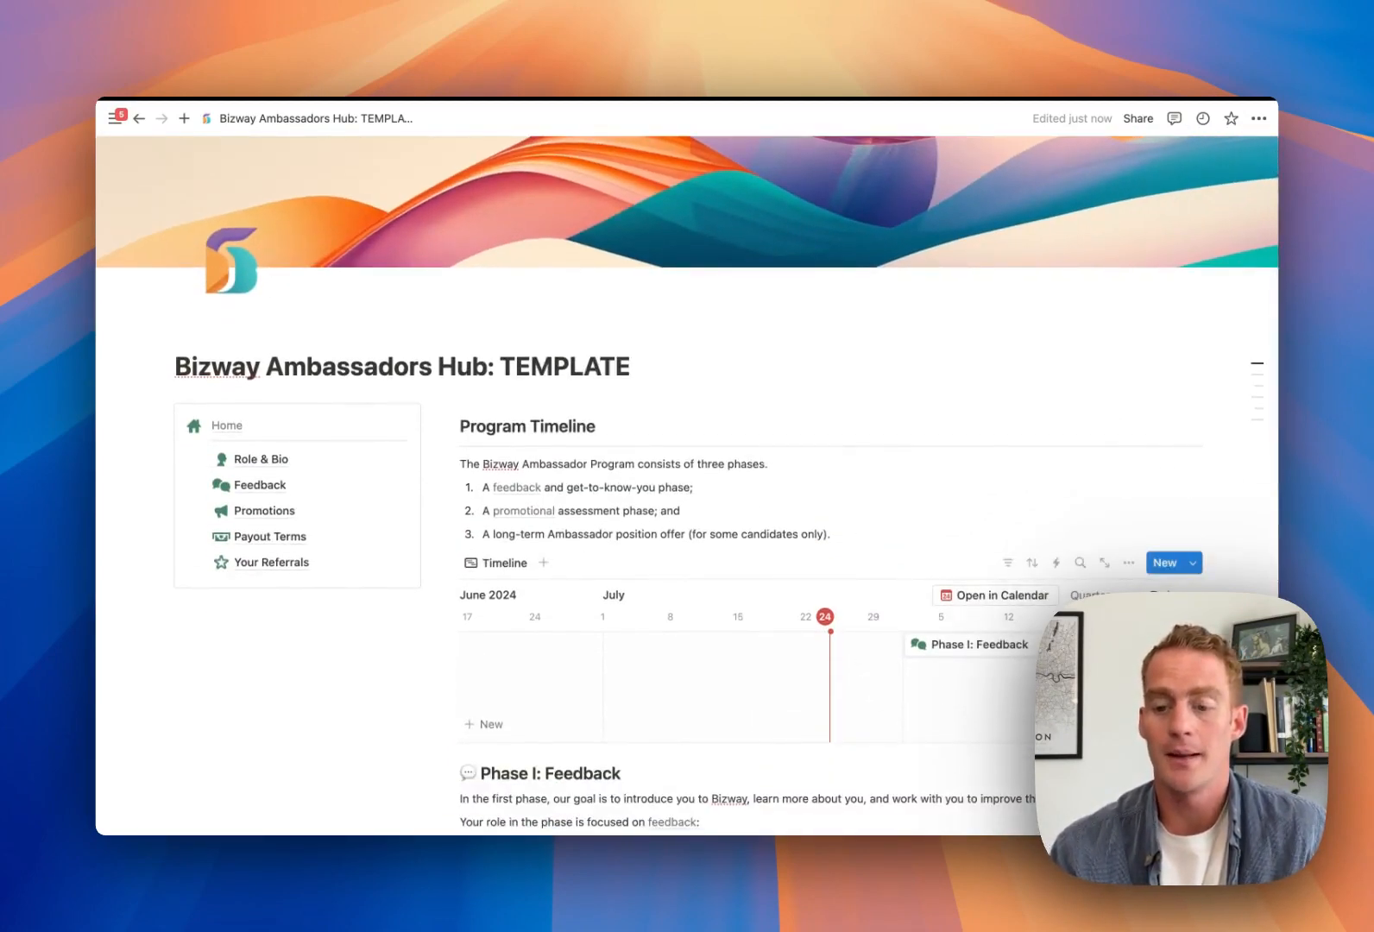
scroll(829, 674, "right", 5)
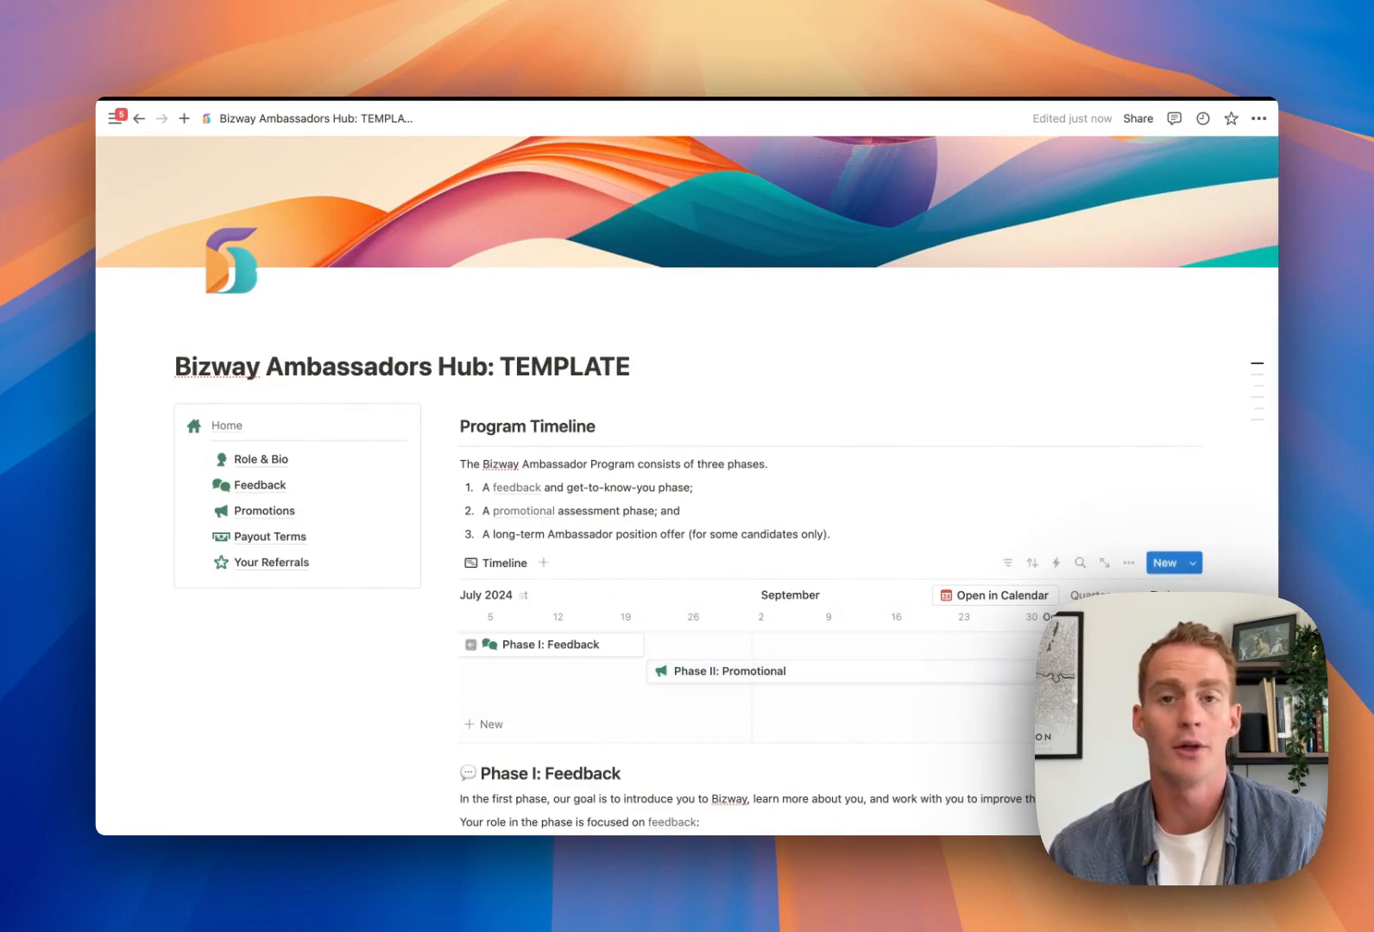
scroll(829, 669, "down", 1)
scroll(609, 561, "up", 1)
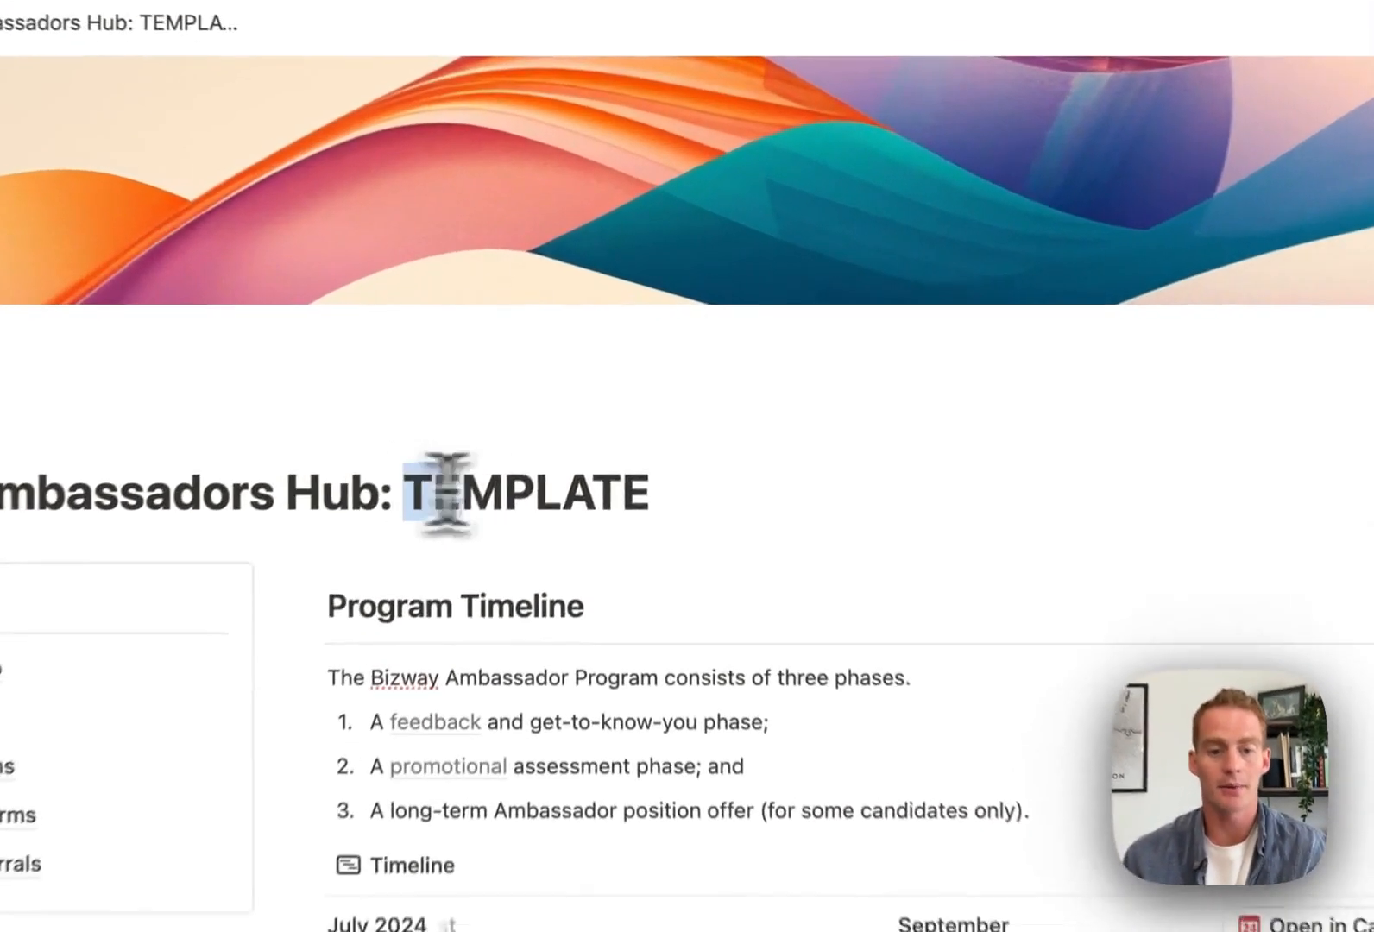
Replace 'TEMPLATE' in the page title with the ambassador's full name
left_click_drag(504, 367, 631, 371)
type("John Doe")
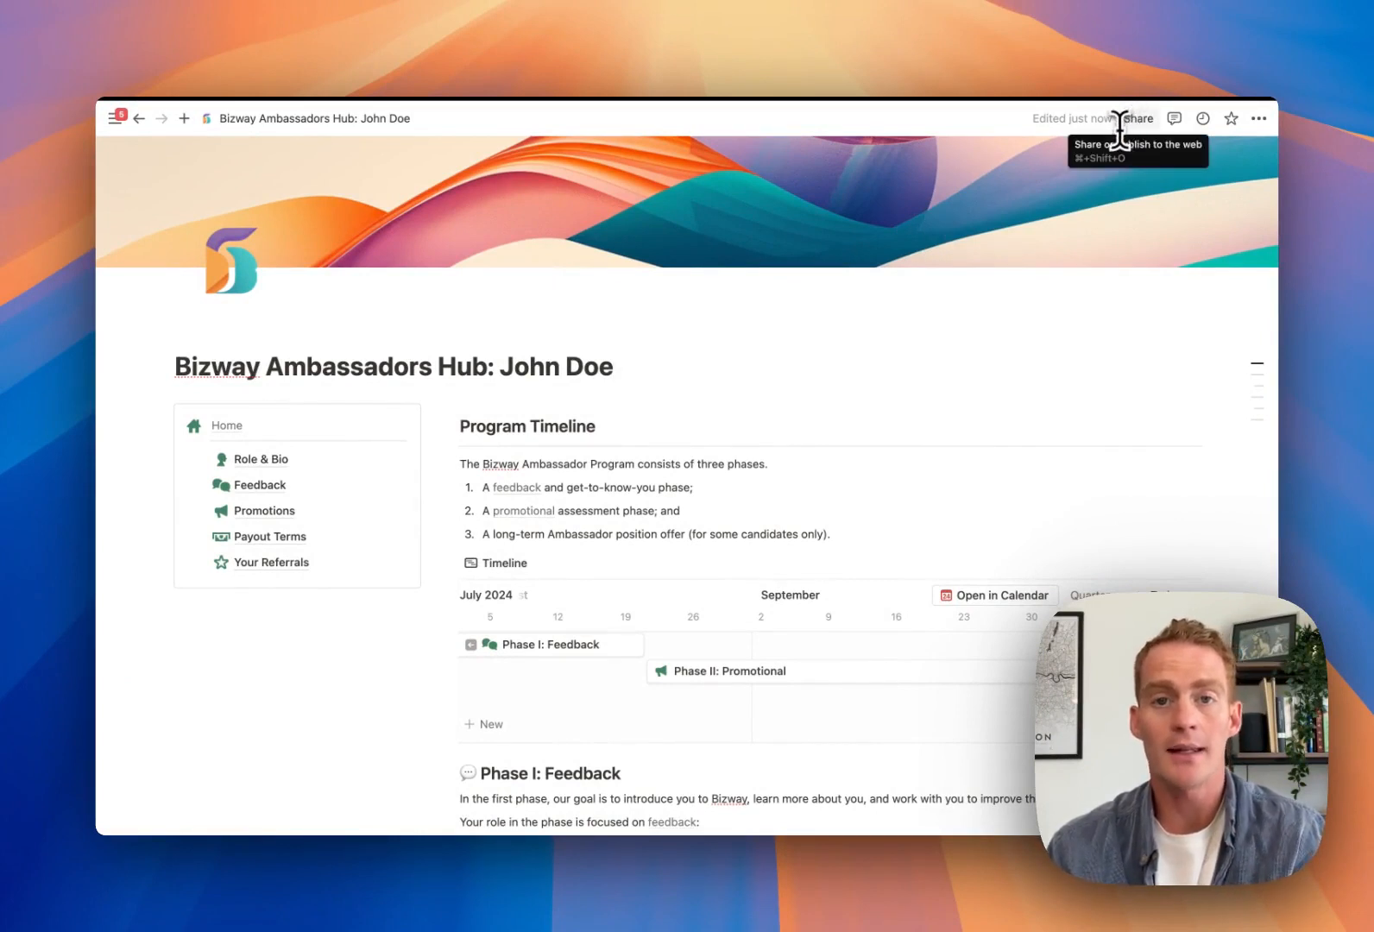
scroll(746, 423, "down", 2)
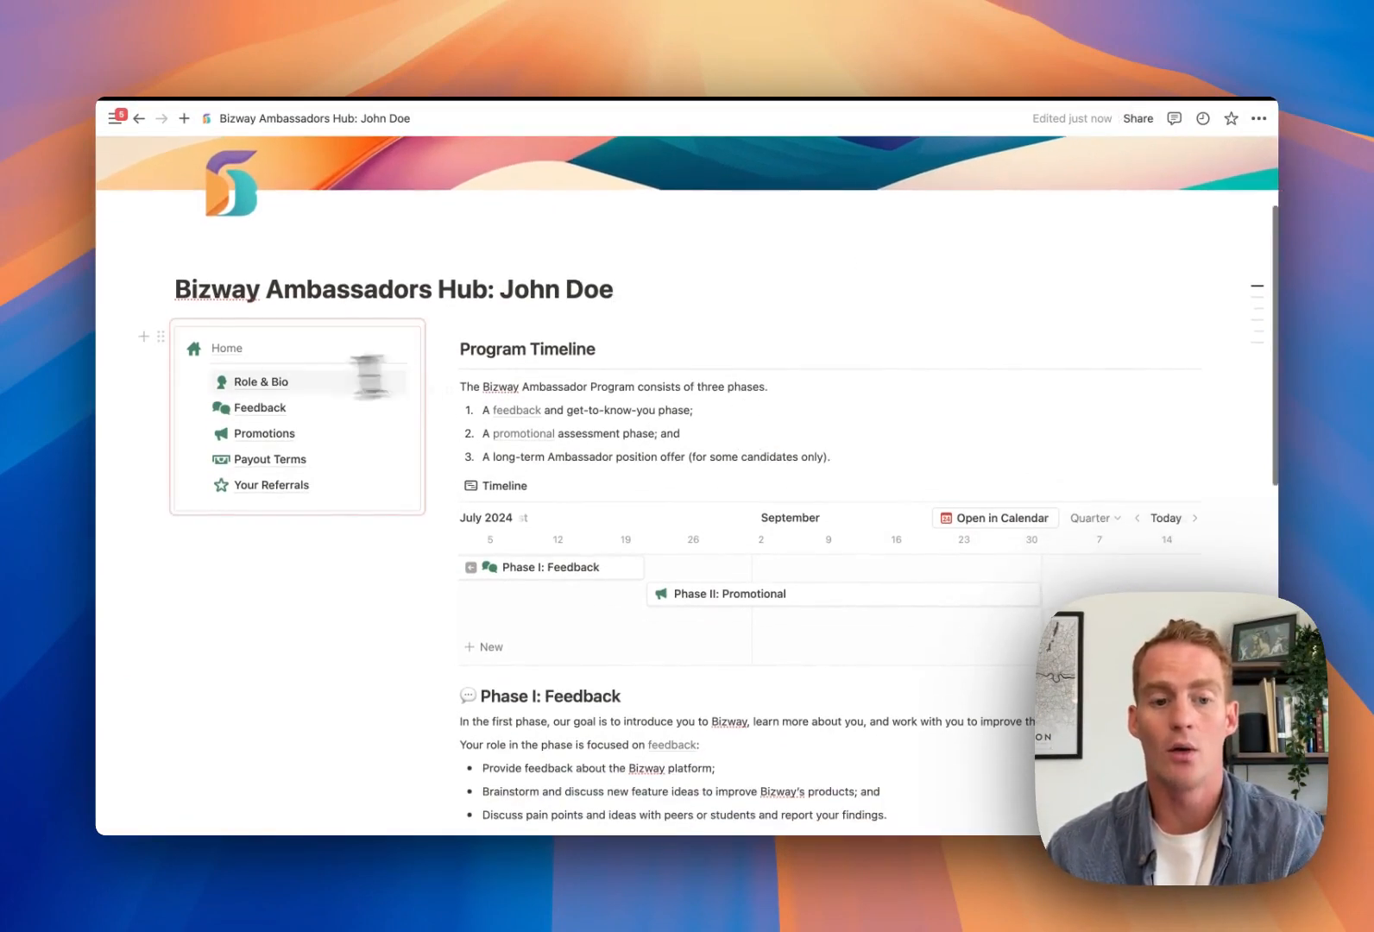
scroll(570, 423, "down", 3)
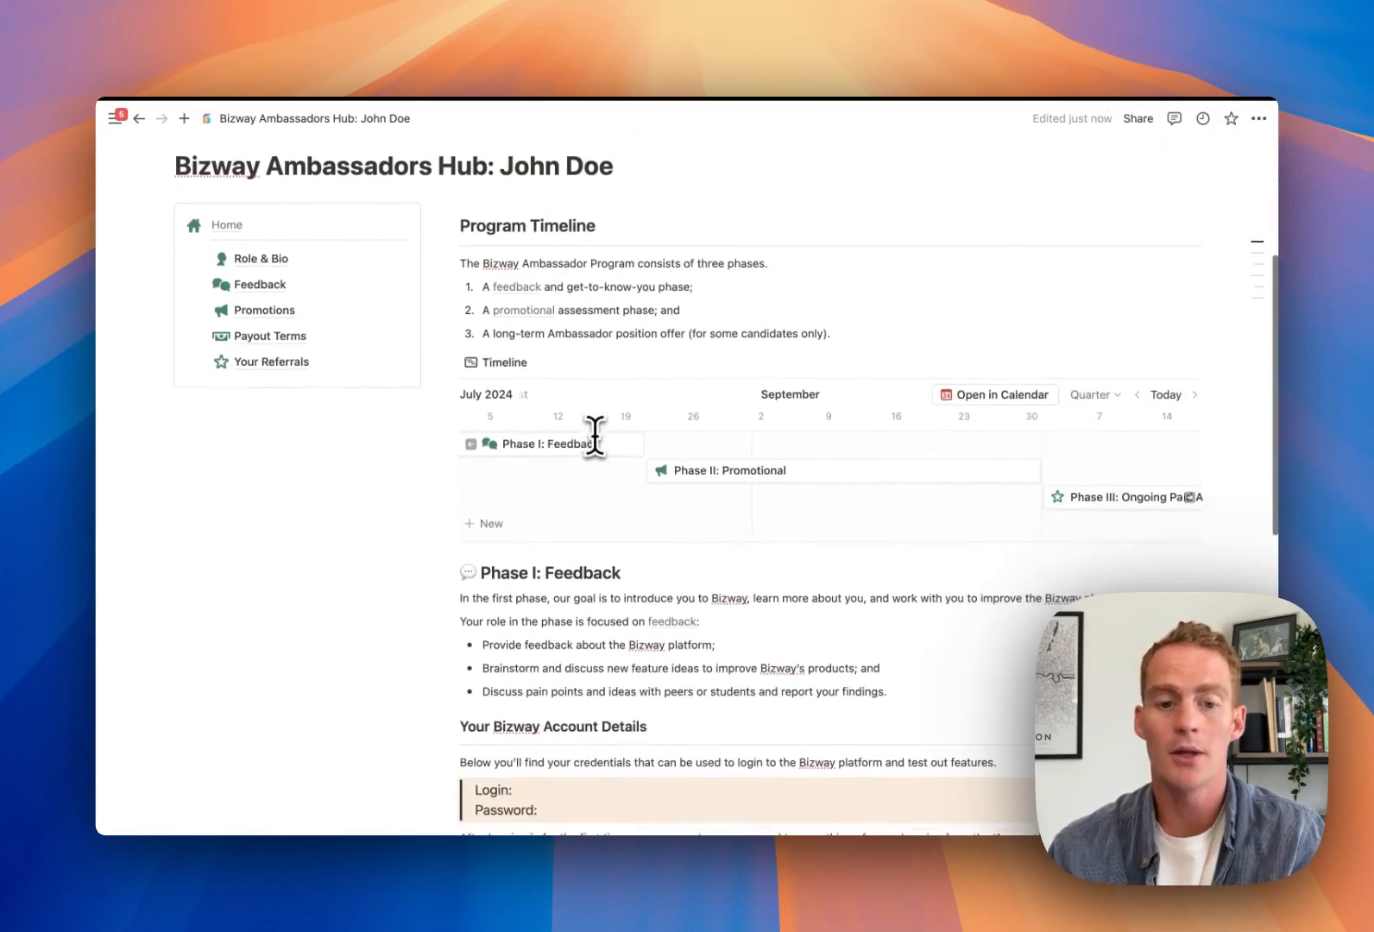
scroll(594, 431, "down", 1)
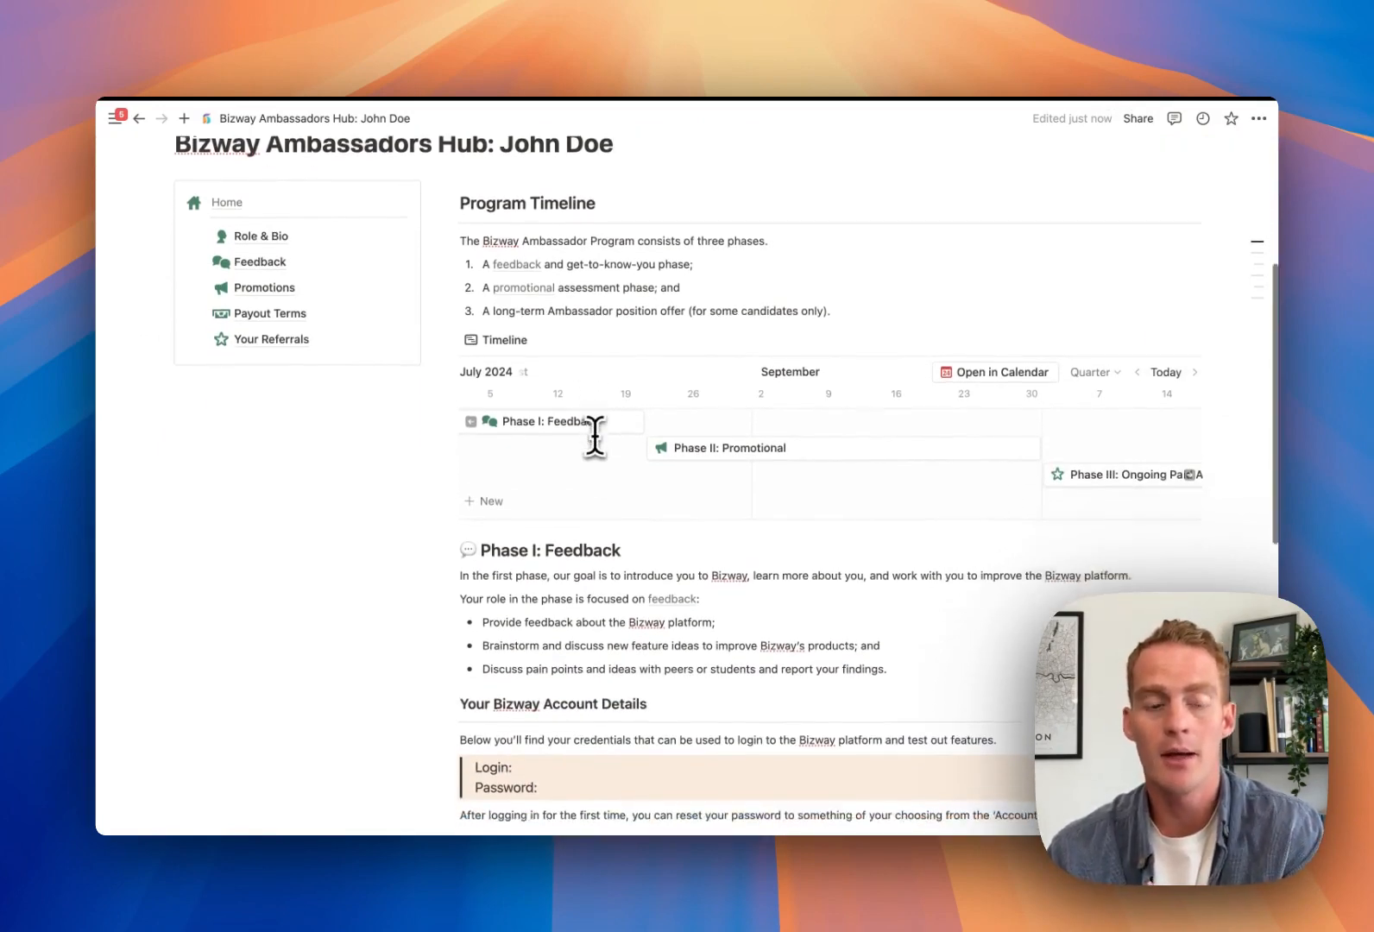
scroll(595, 434, "up", 2)
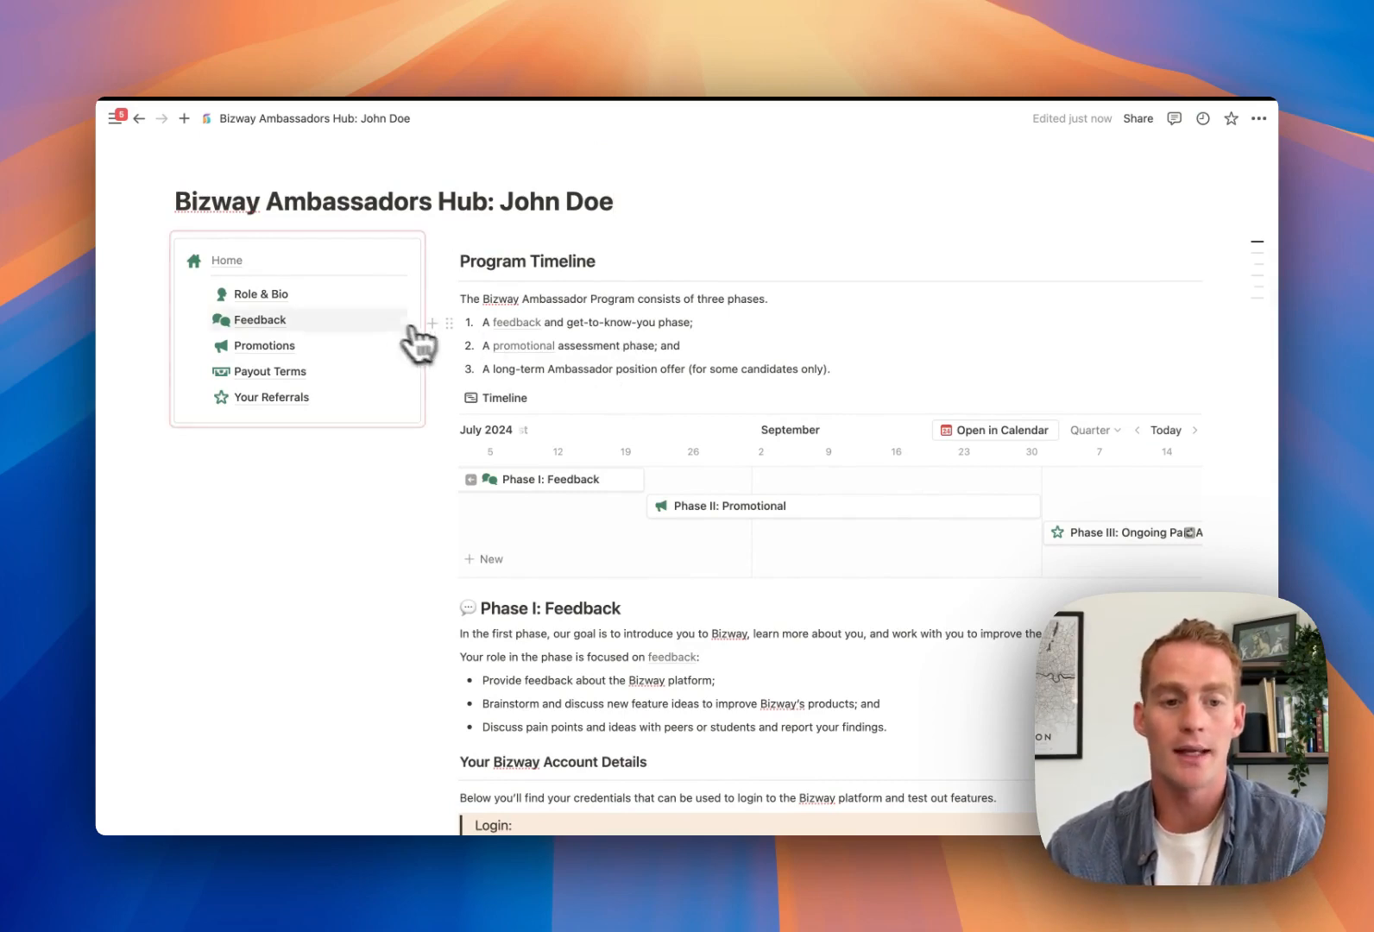
left_click(296, 295)
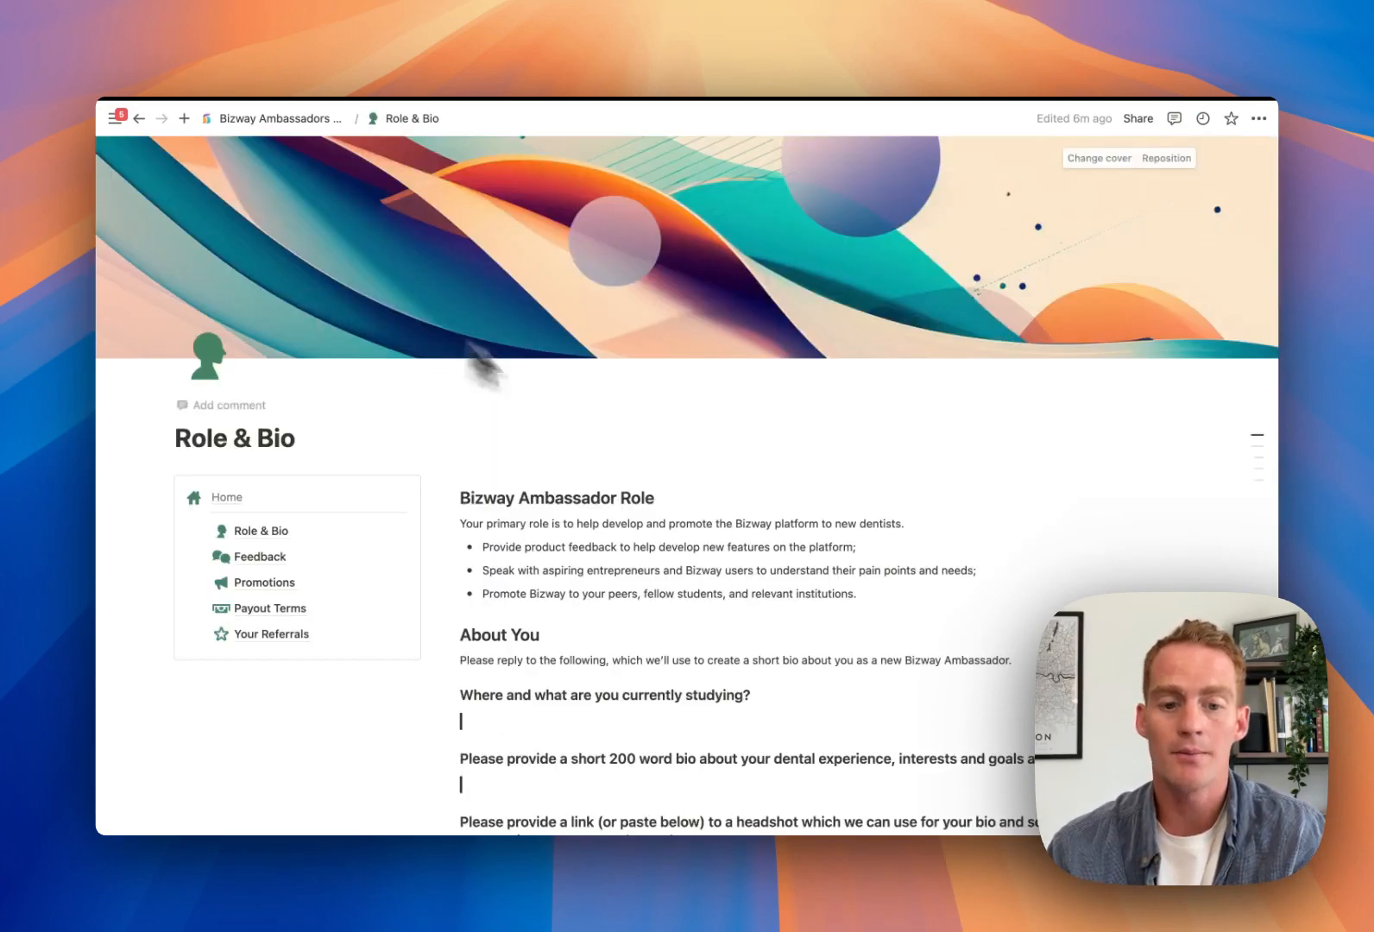
scroll(654, 442, "down", 3)
left_click(263, 465)
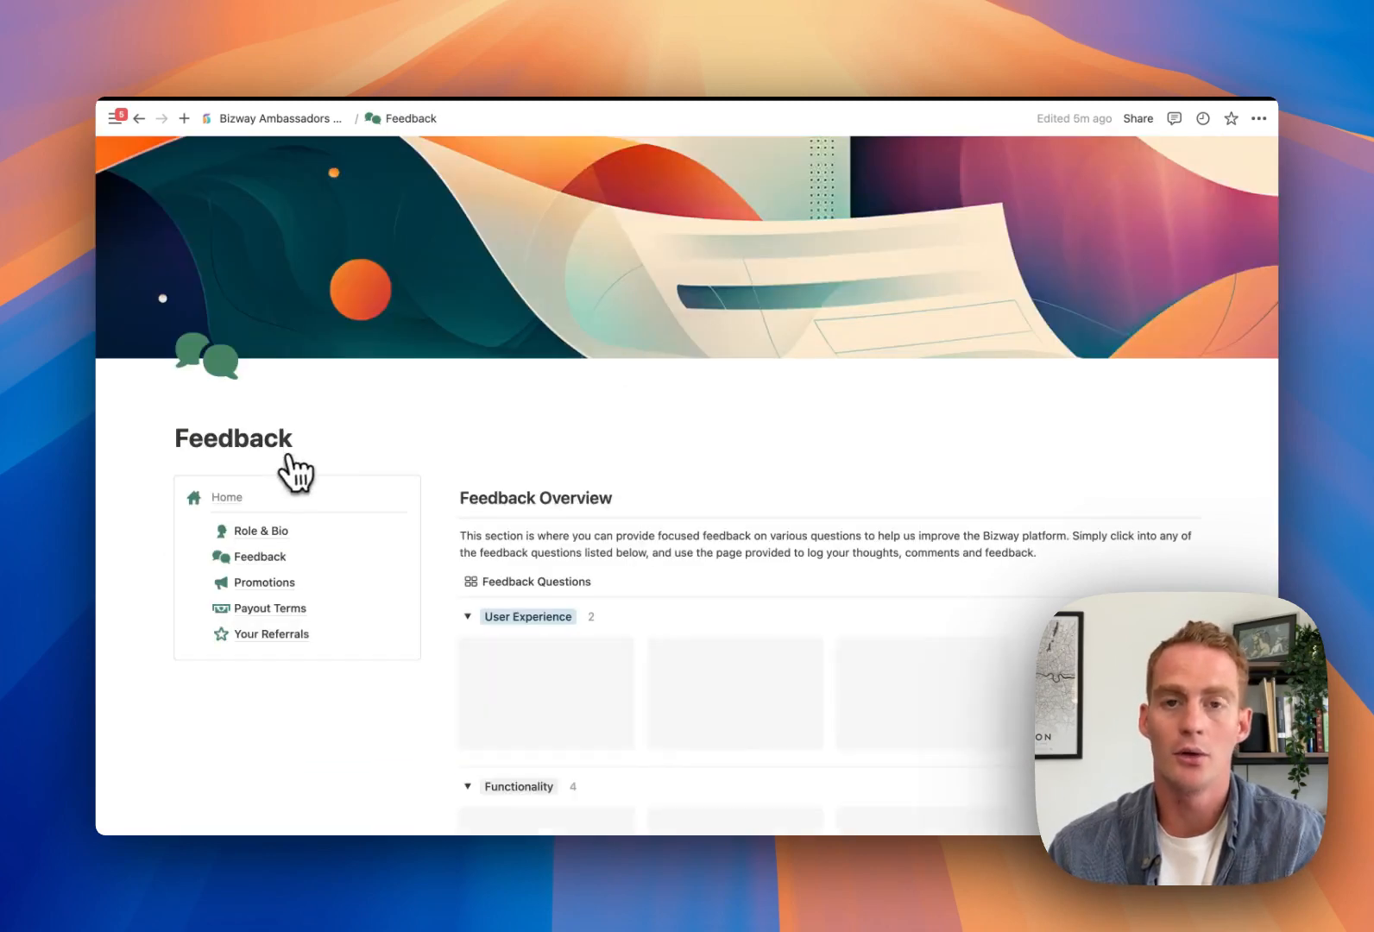
left_click(360, 583)
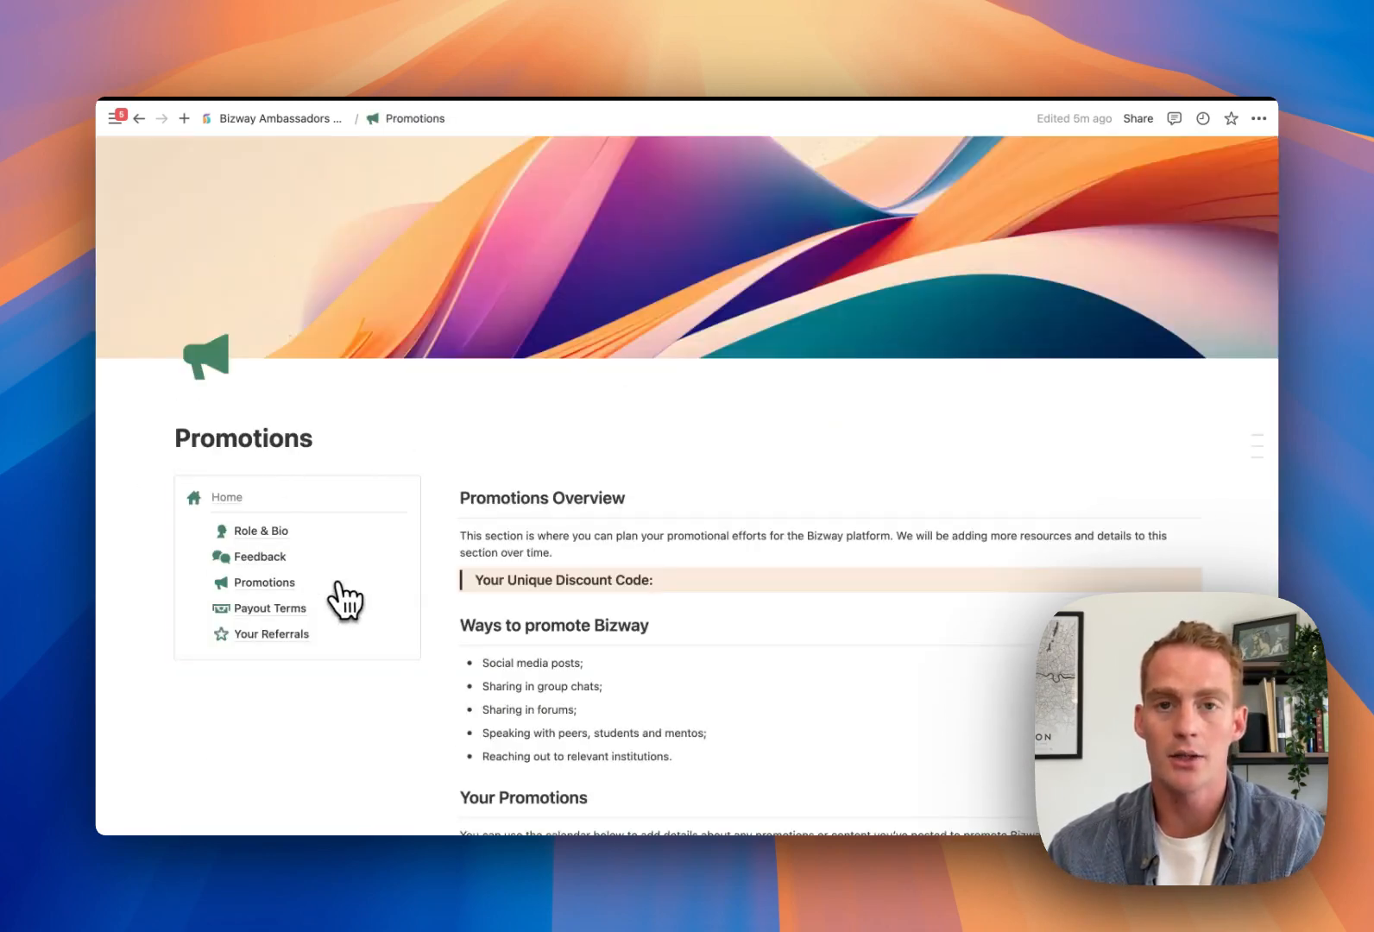
scroll(598, 479, "down", 5)
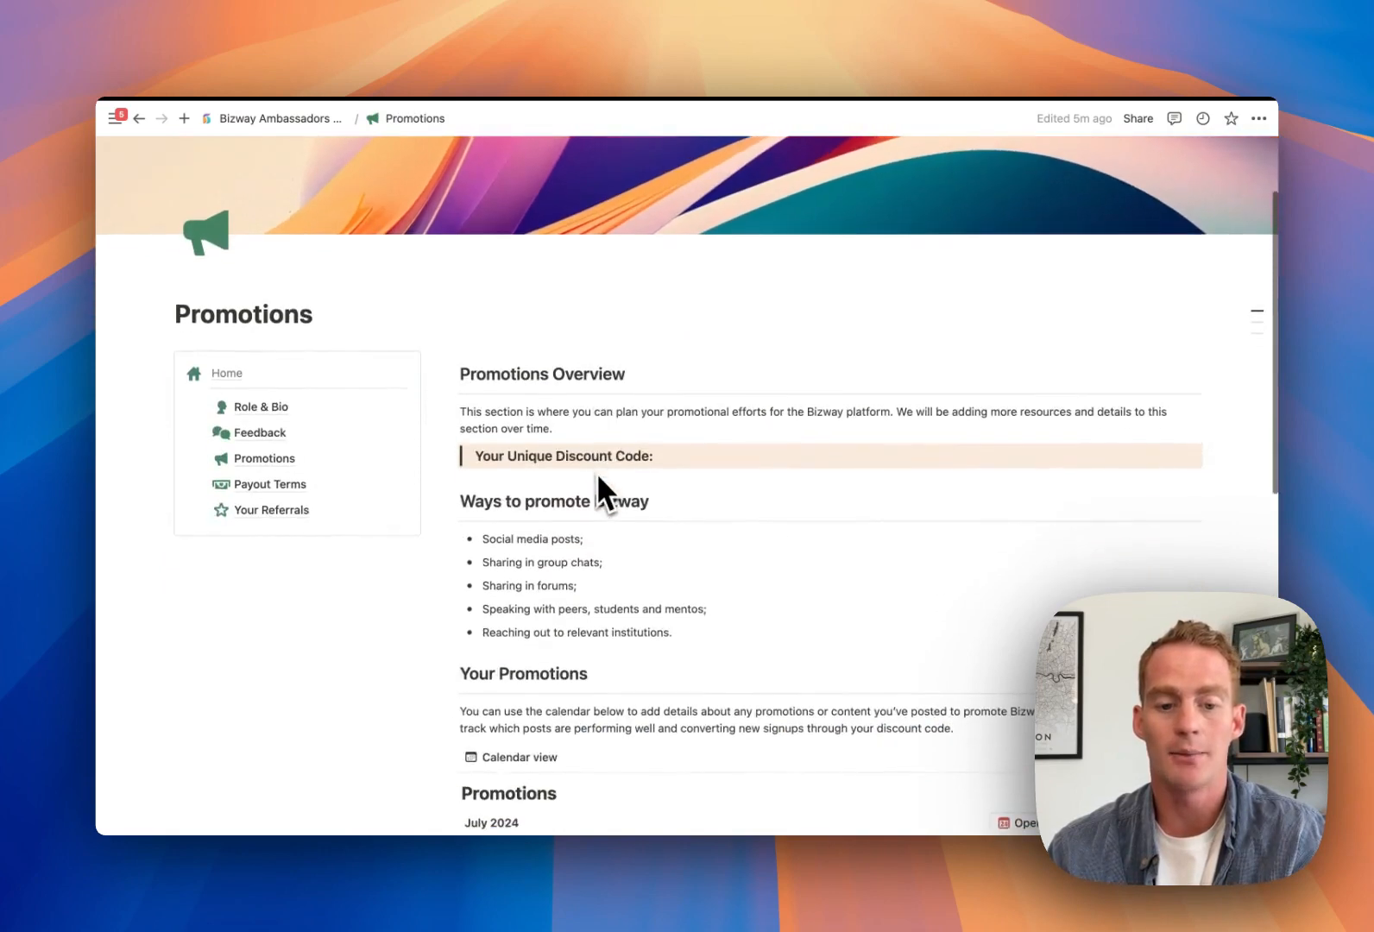
scroll(598, 475, "down", 5)
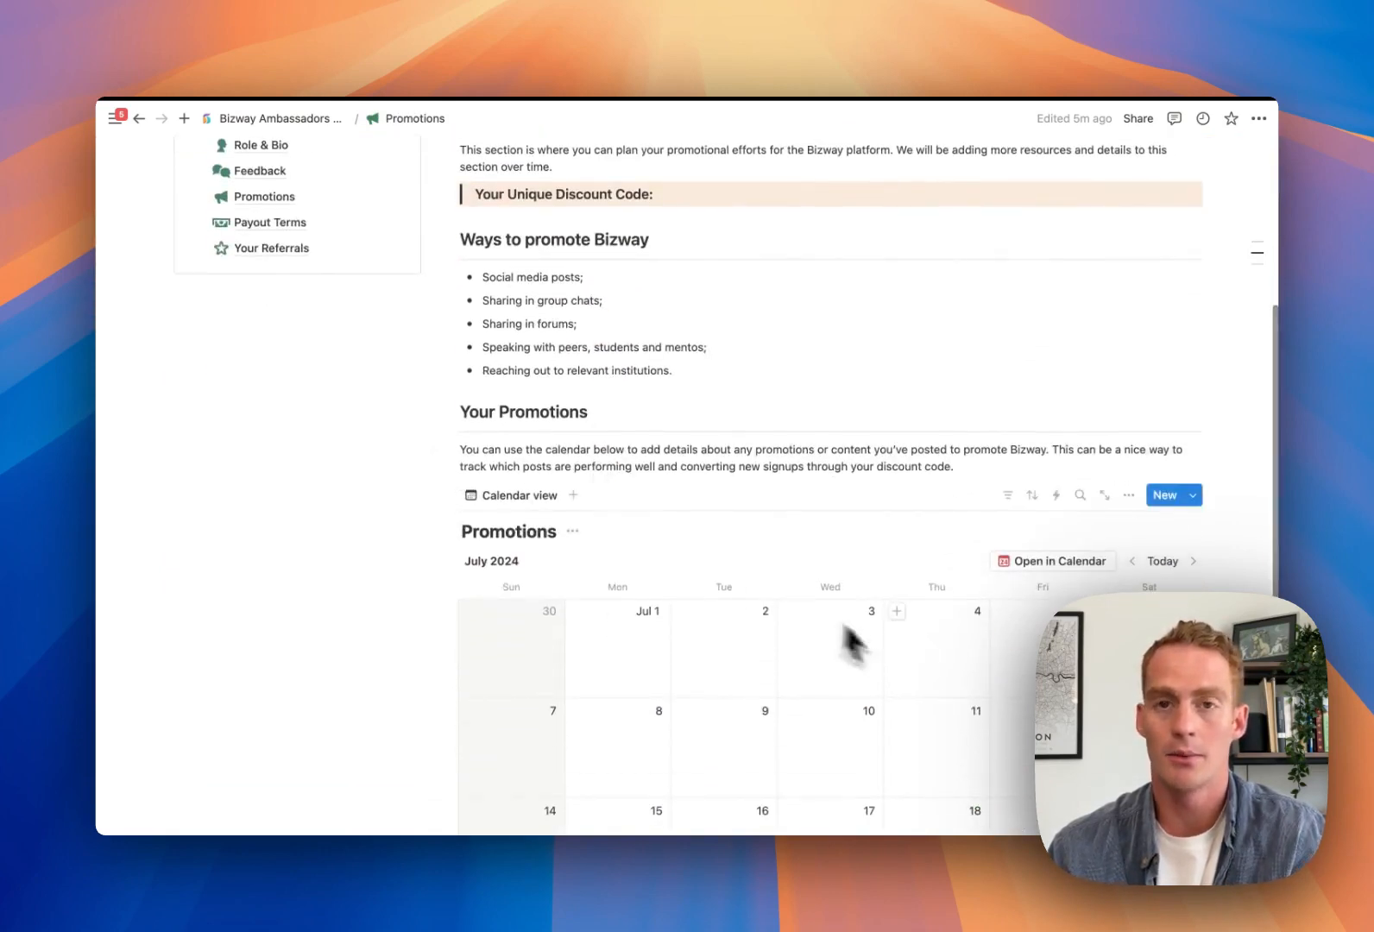
scroll(831, 669, "up", 5)
left_click(303, 334)
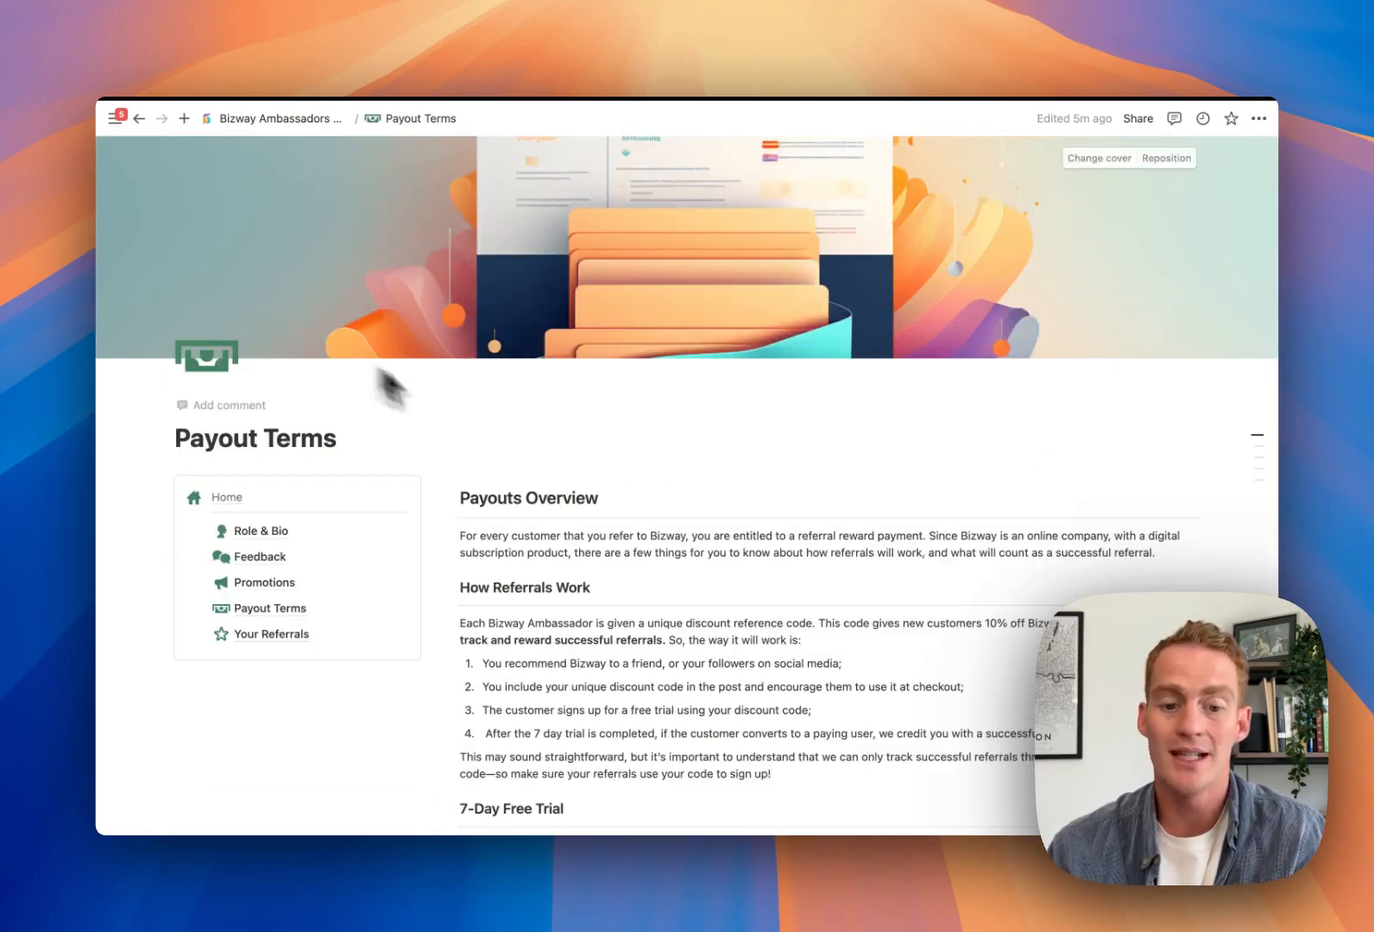
scroll(362, 521, "down", 1)
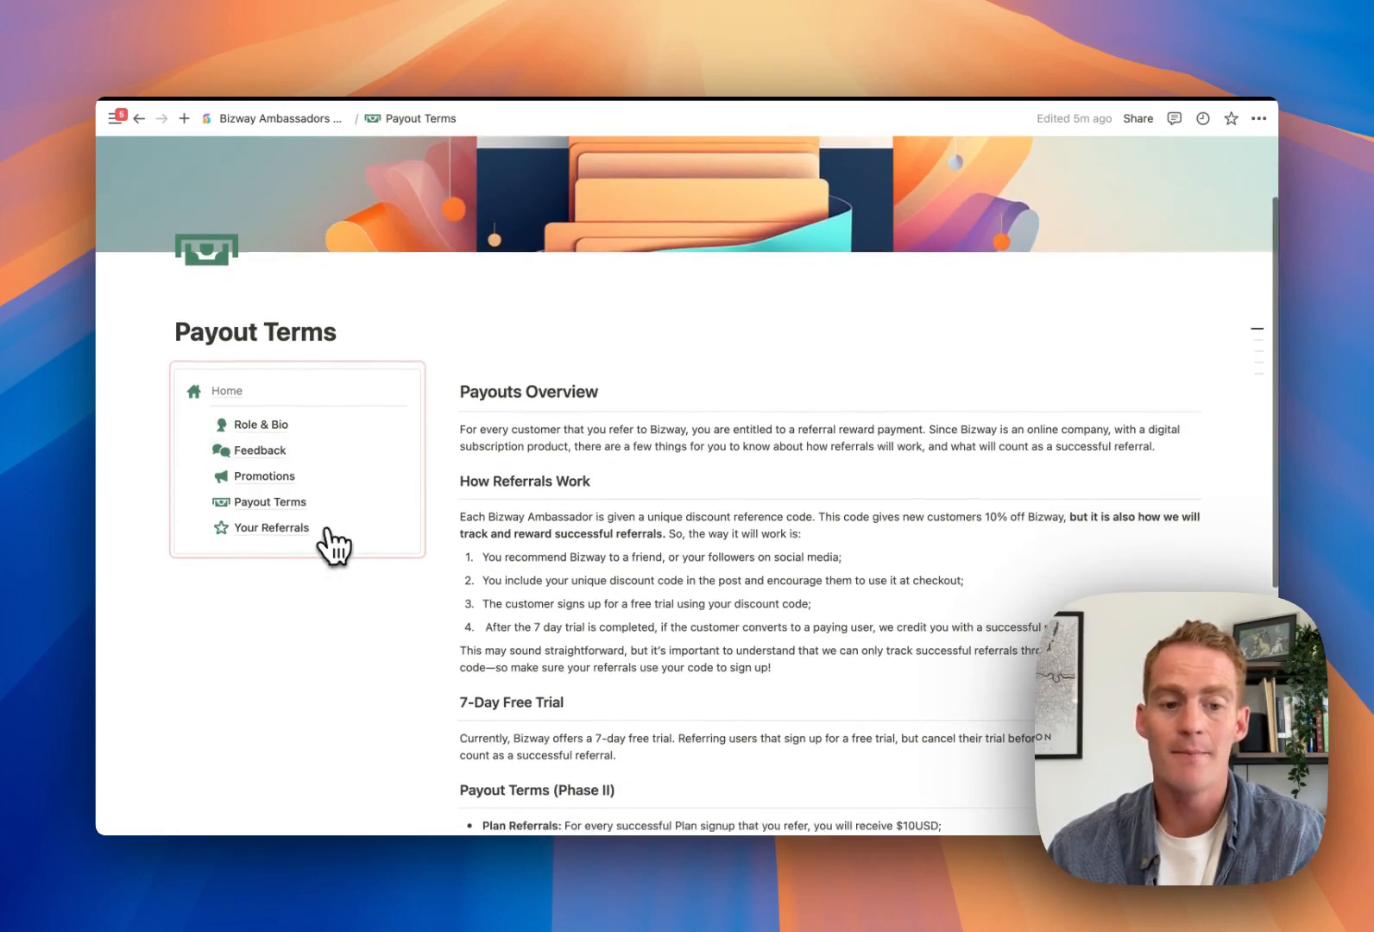
left_click(321, 528)
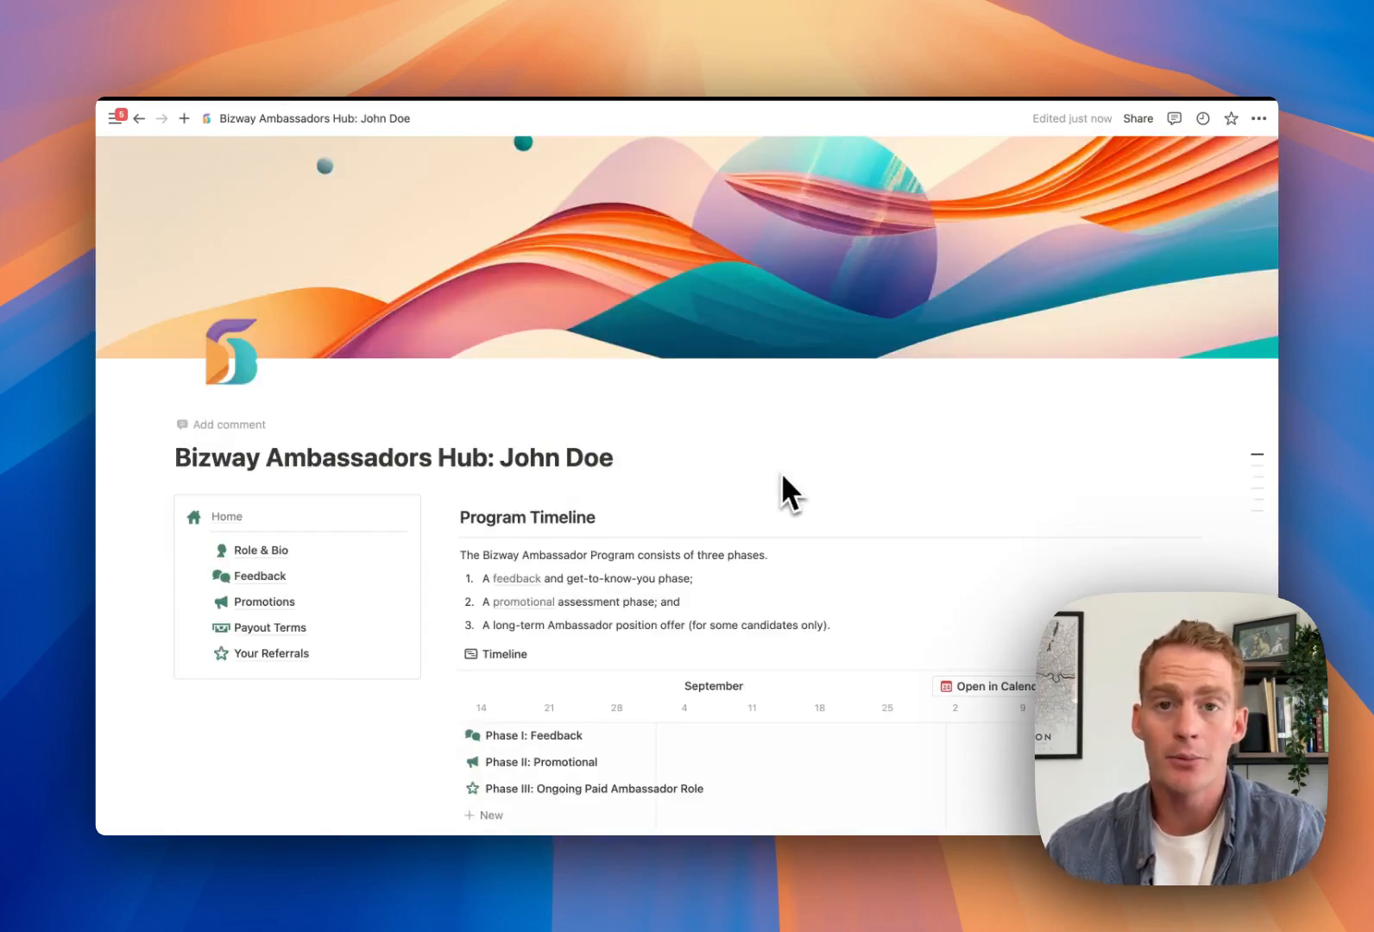
scroll(782, 477, "down", 1)
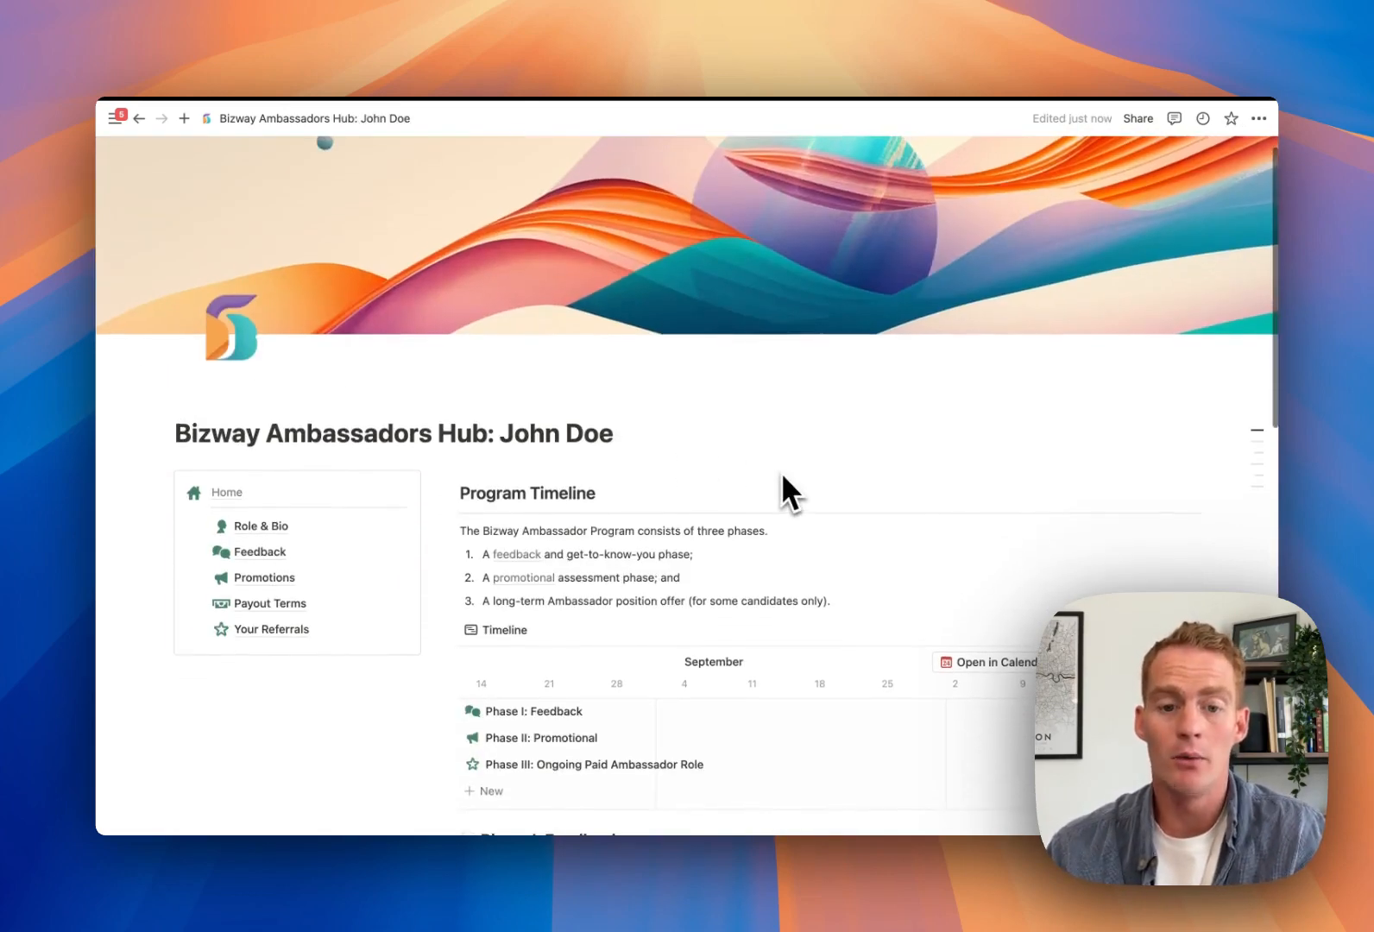
scroll(782, 478, "up", 1)
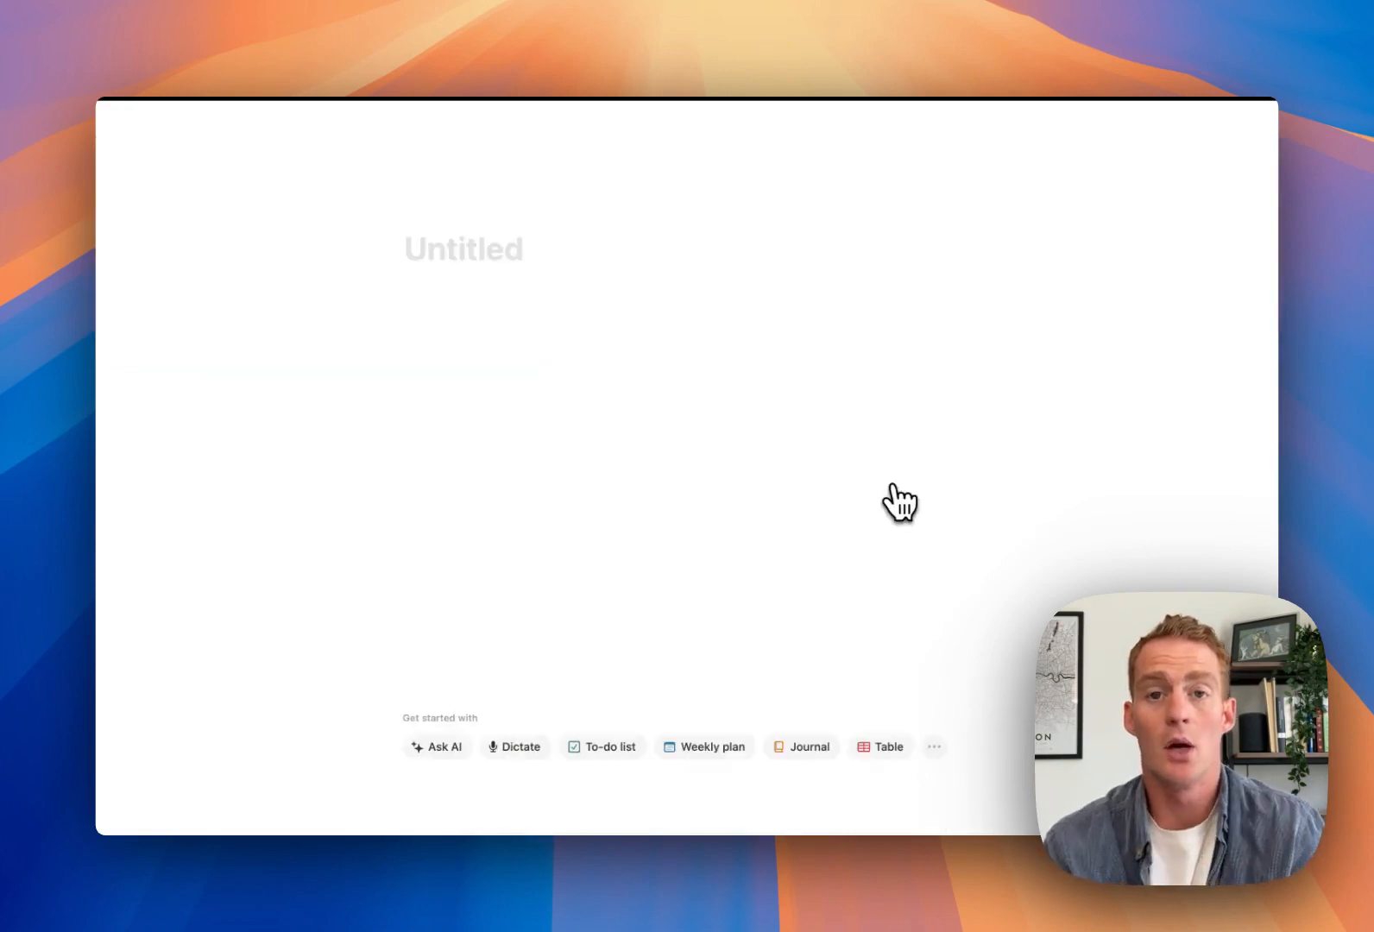
Title the page 'Brand Ambassador Hub' and turn on Small text and Full width
type("Brand")
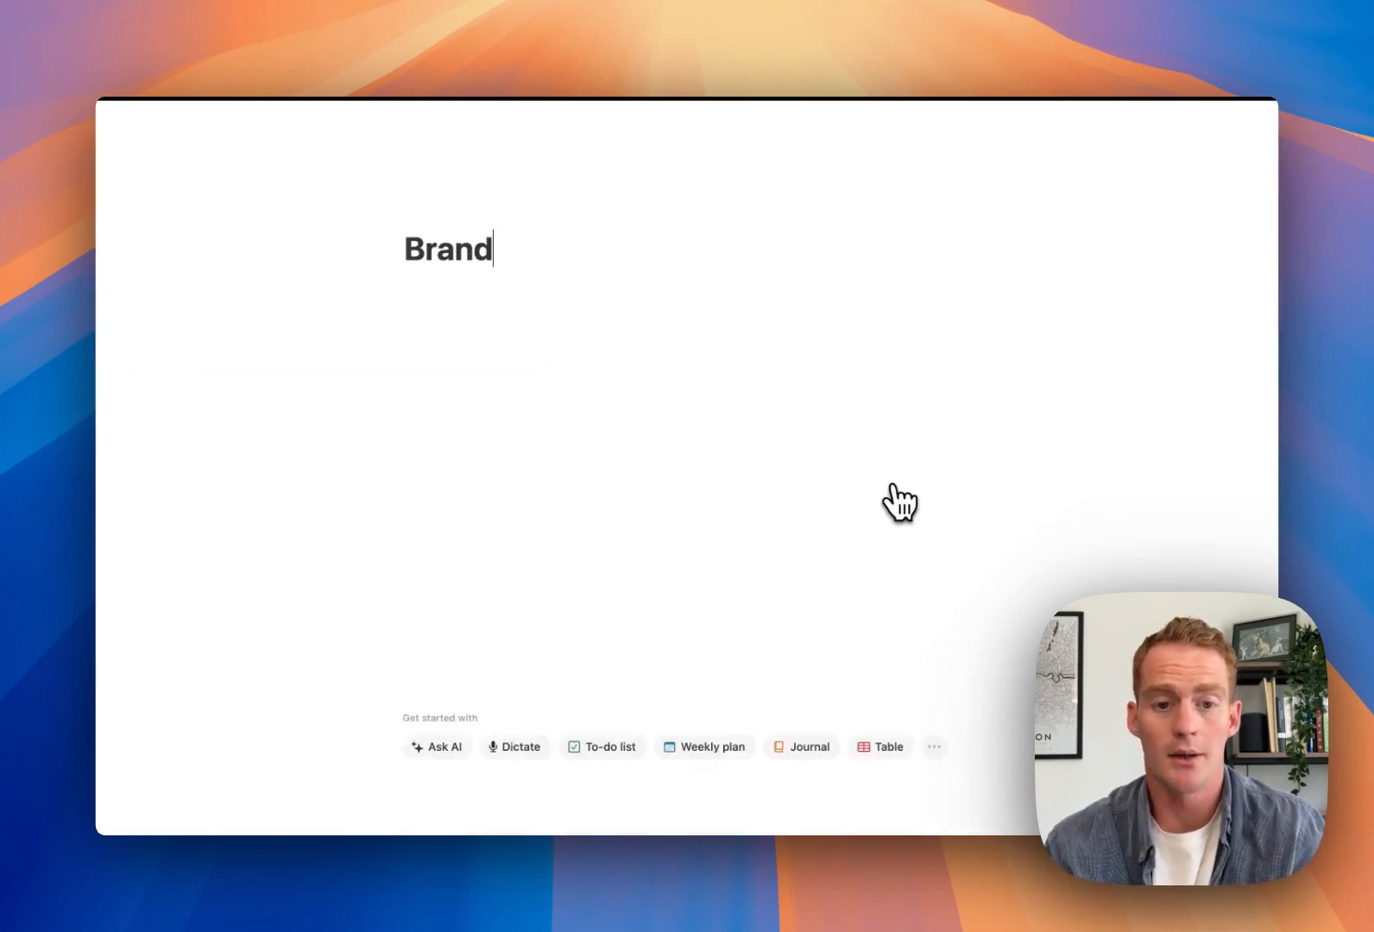
type(" Ambassador Hub")
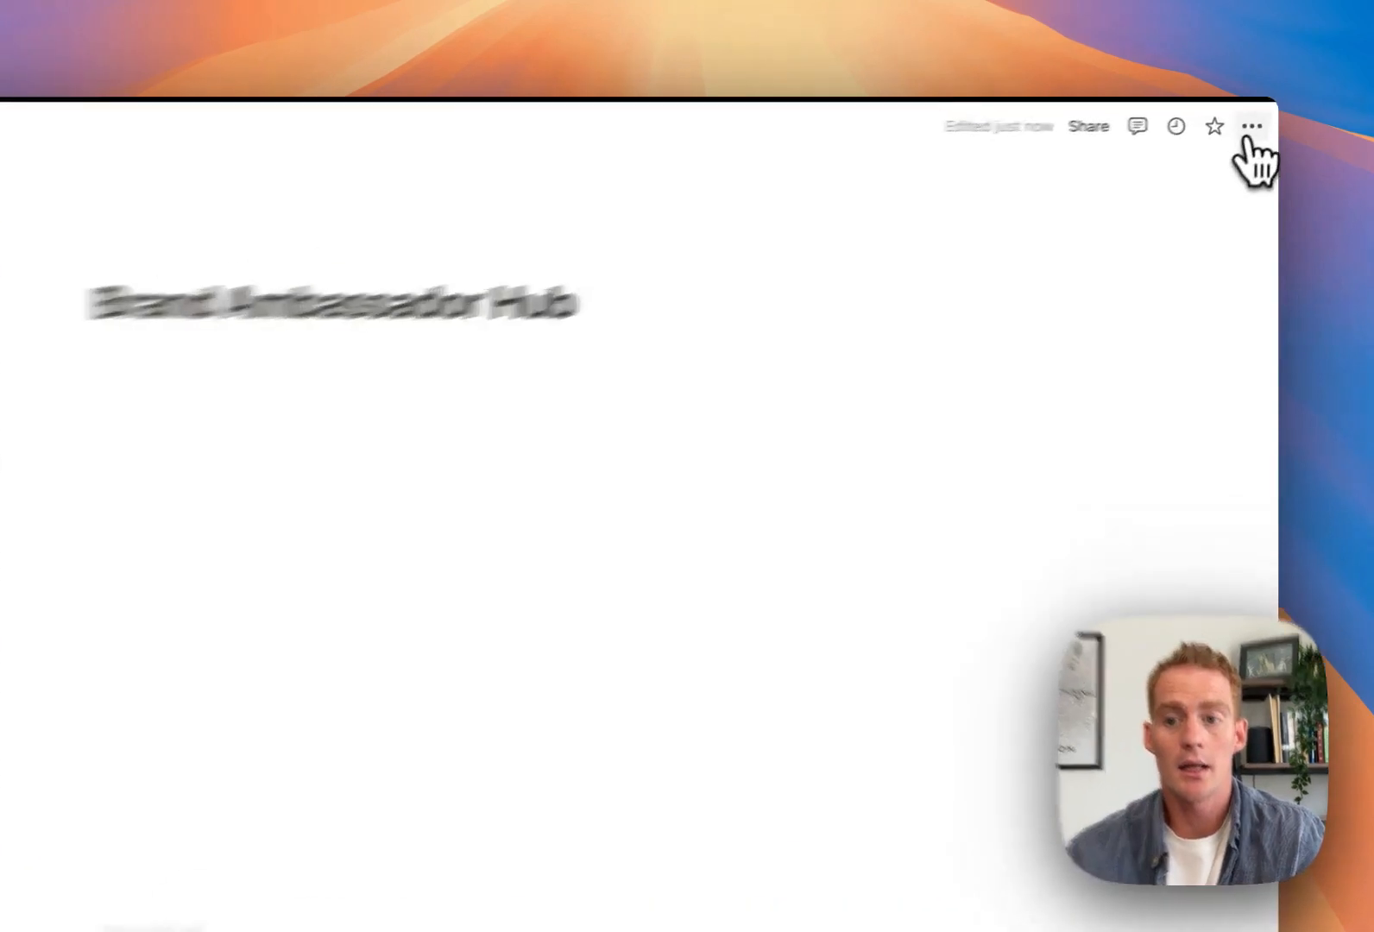
left_click(1251, 128)
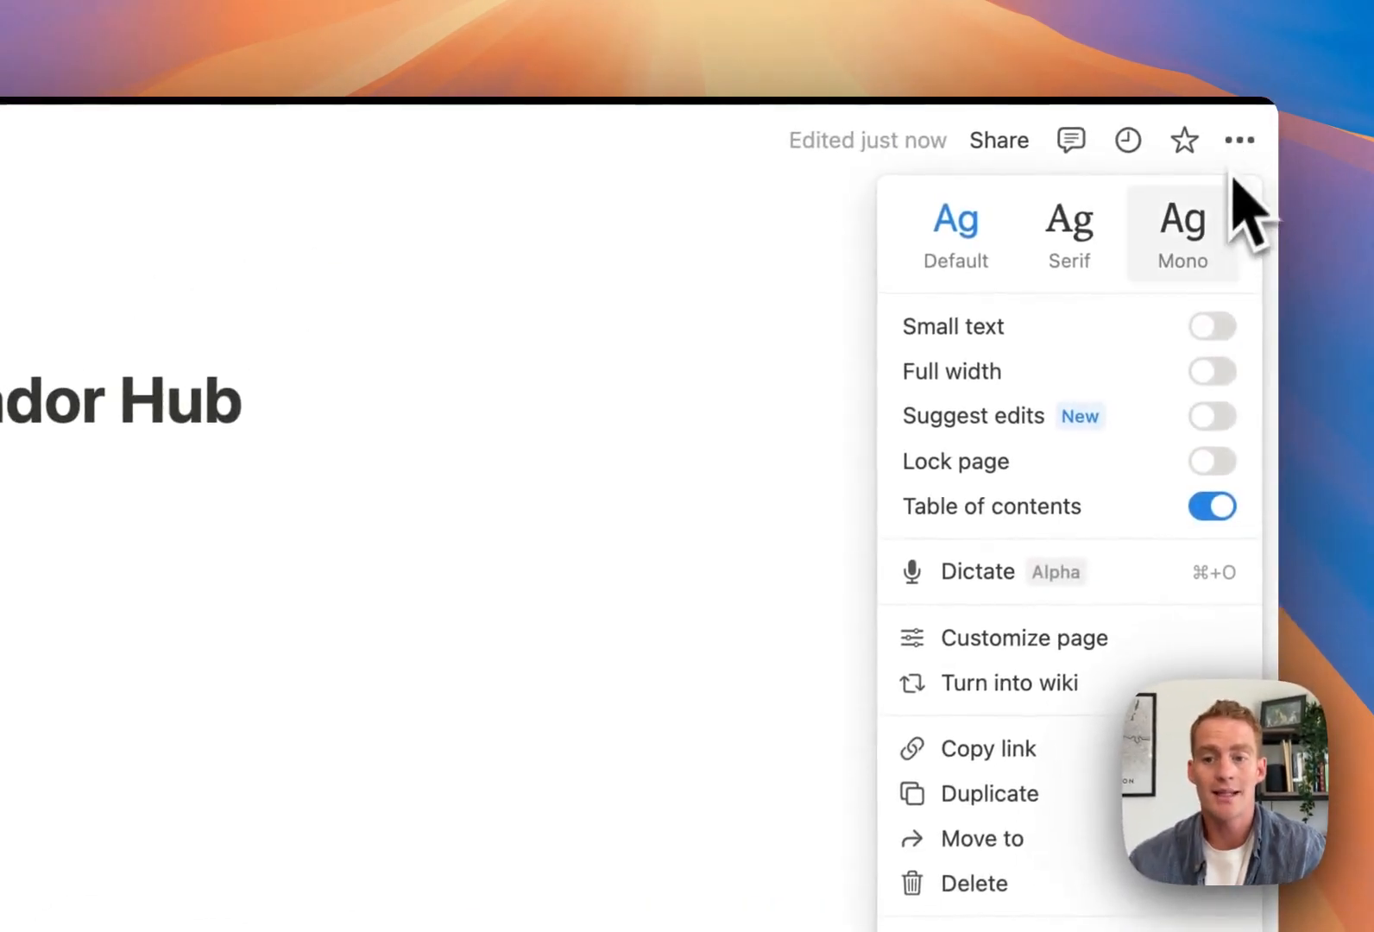
left_click(1213, 328)
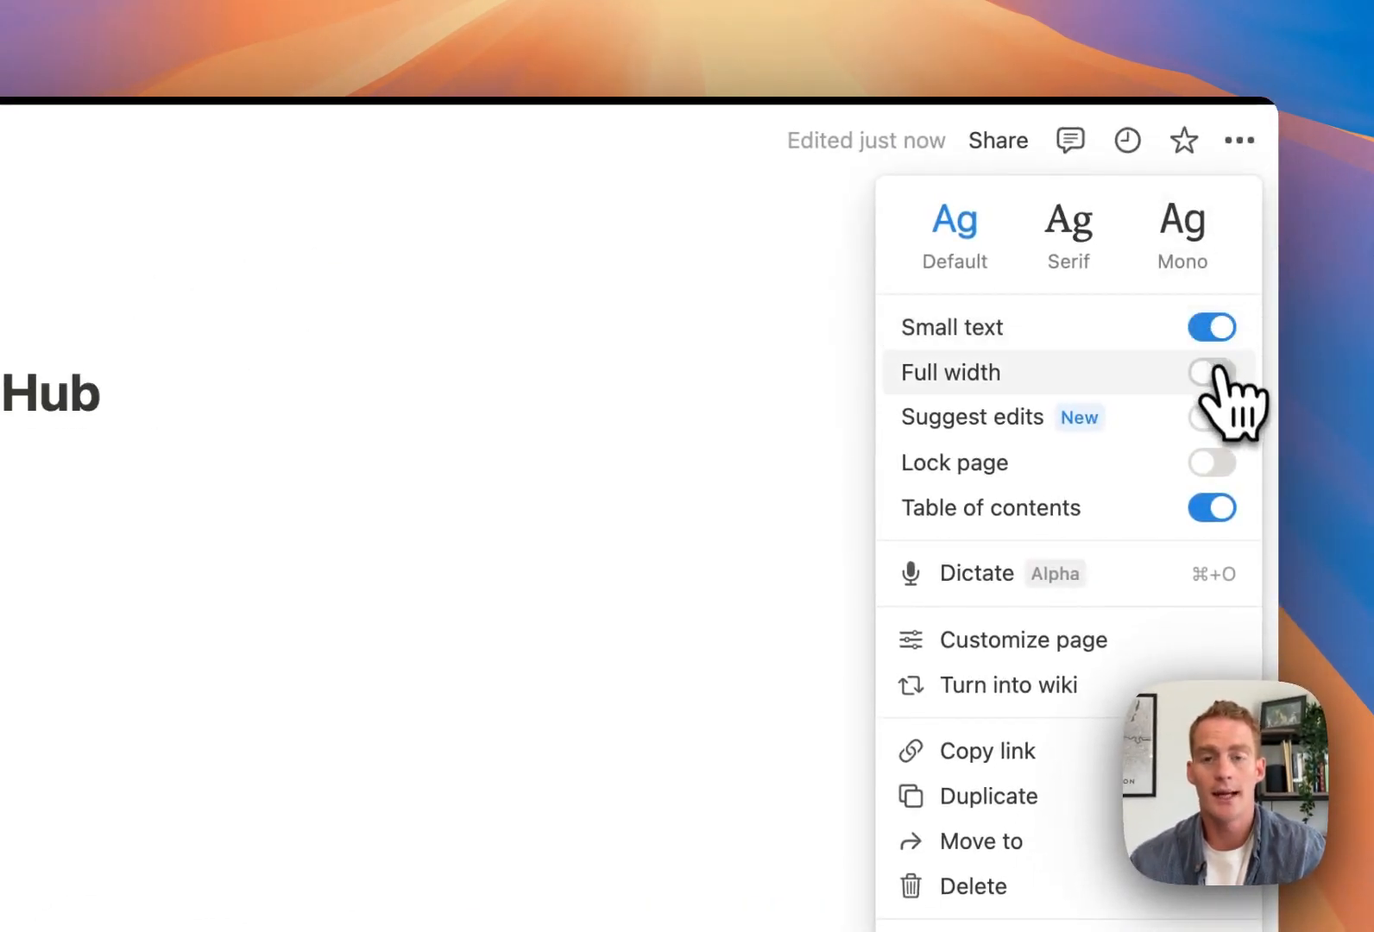
left_click(1212, 372)
left_click(919, 429)
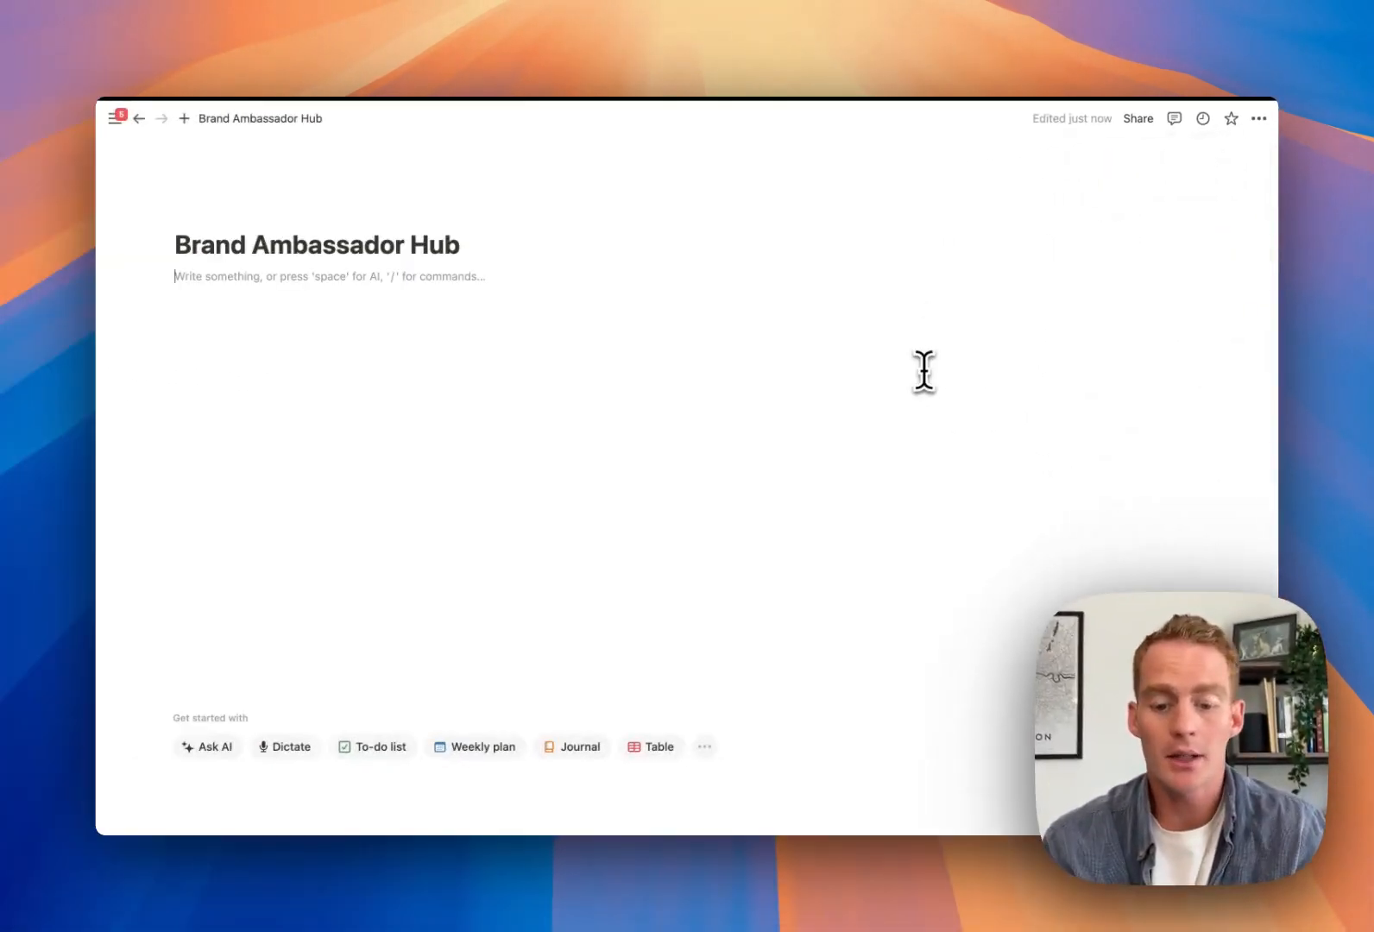
type("-")
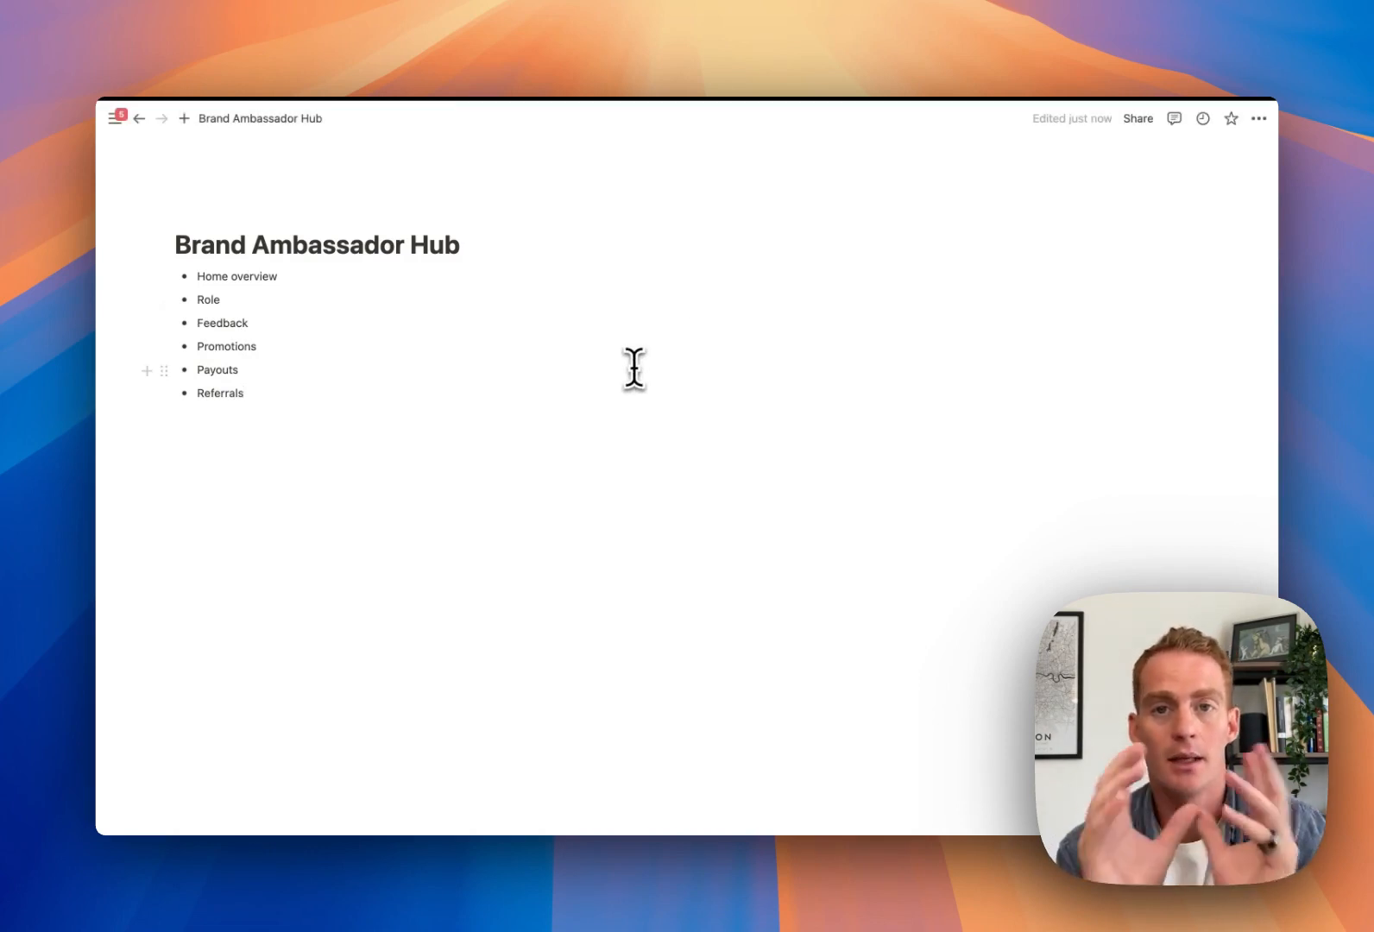
Insert an empty line above the section bullets and start a Home callout with /call
left_click(515, 248)
key("Return")
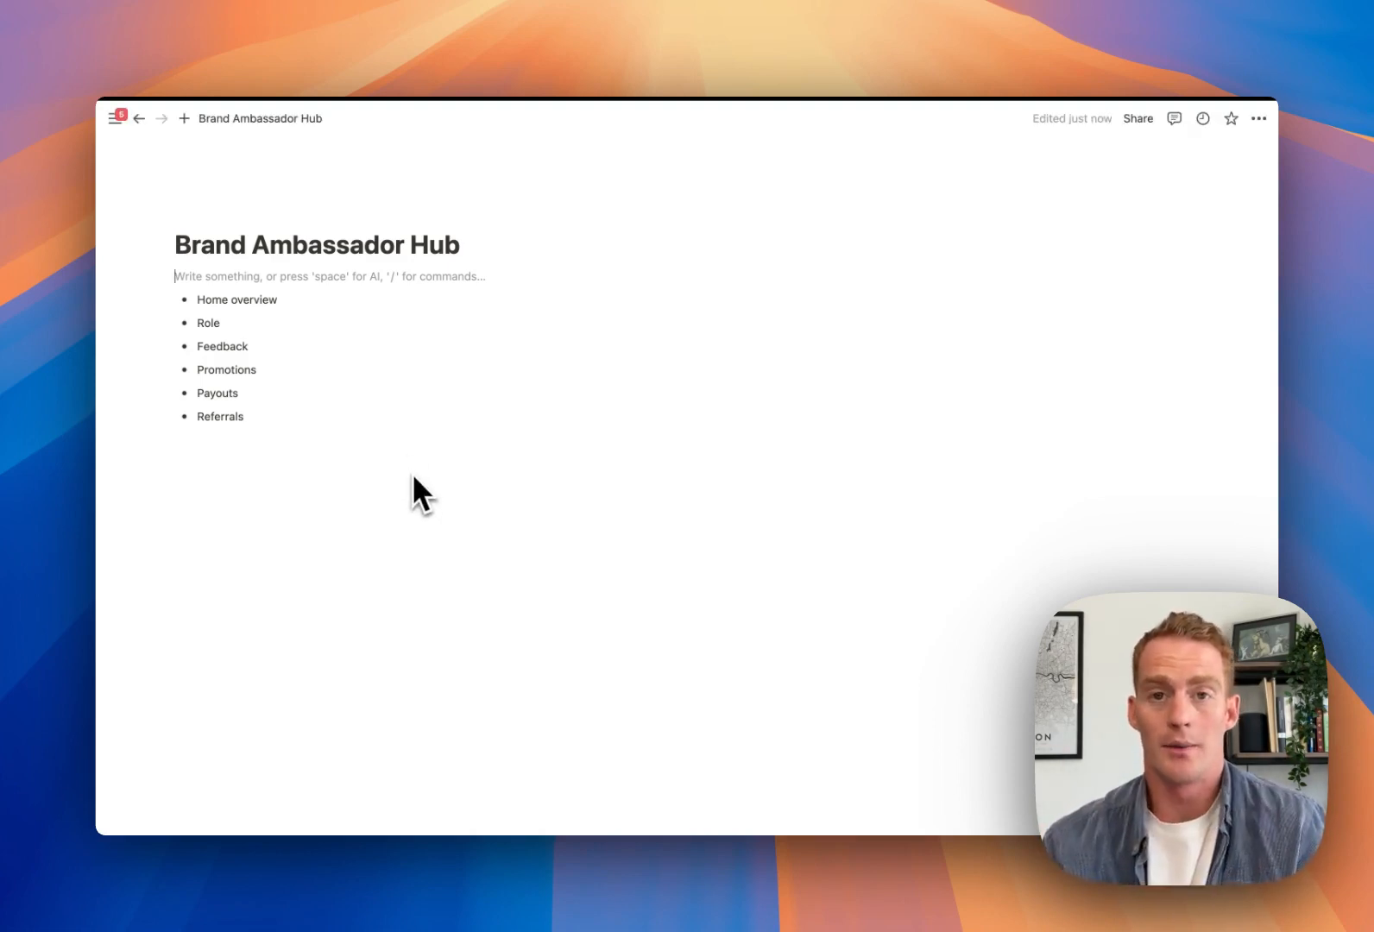
type("/call")
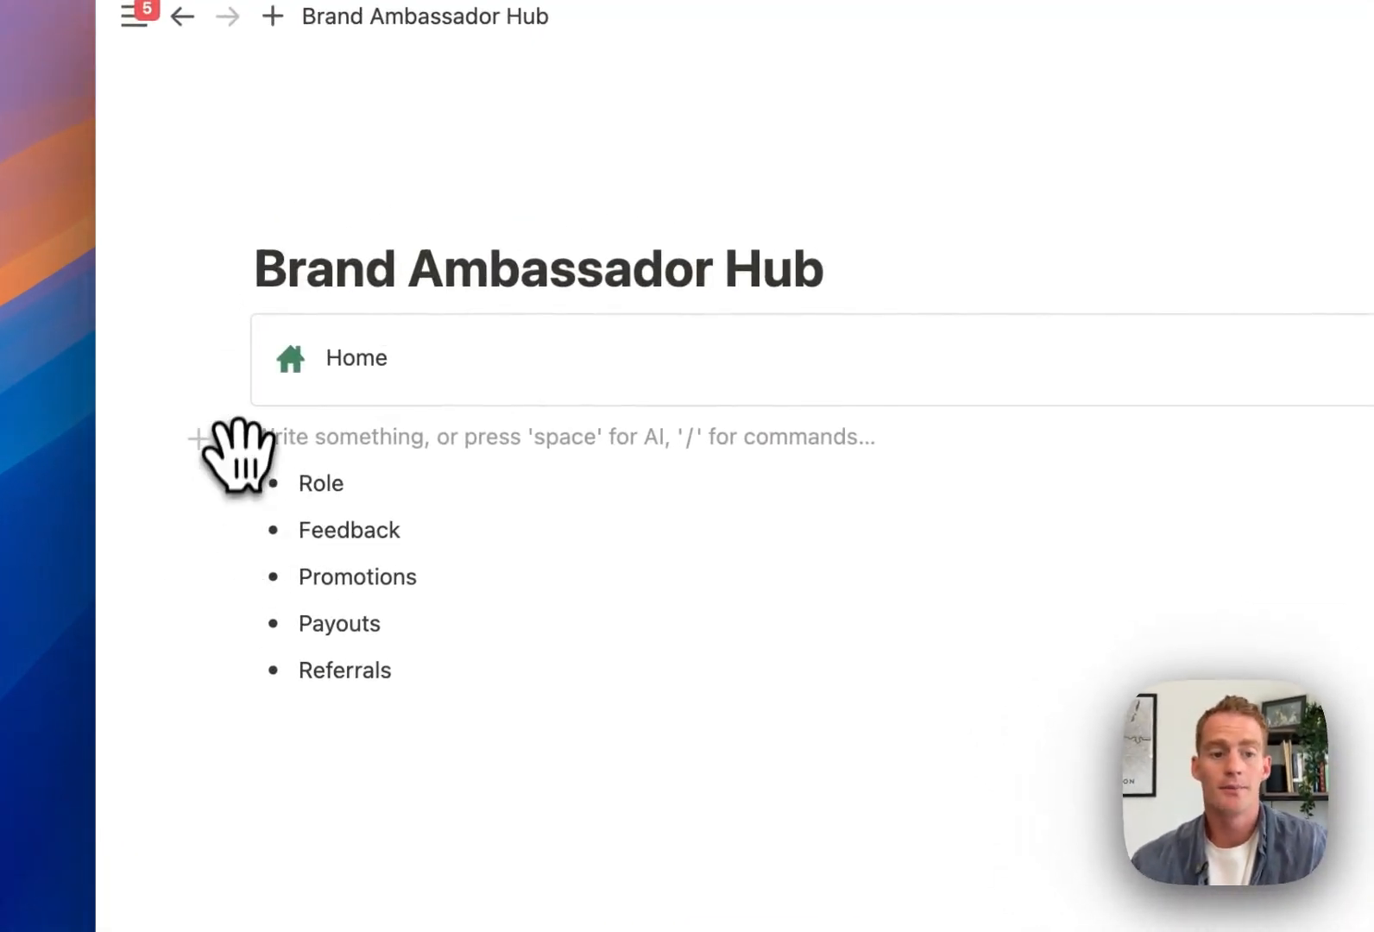
Add a divider and a 'New Page' button with a plus icon inside the Home callout
left_click_drag(233, 436, 344, 375)
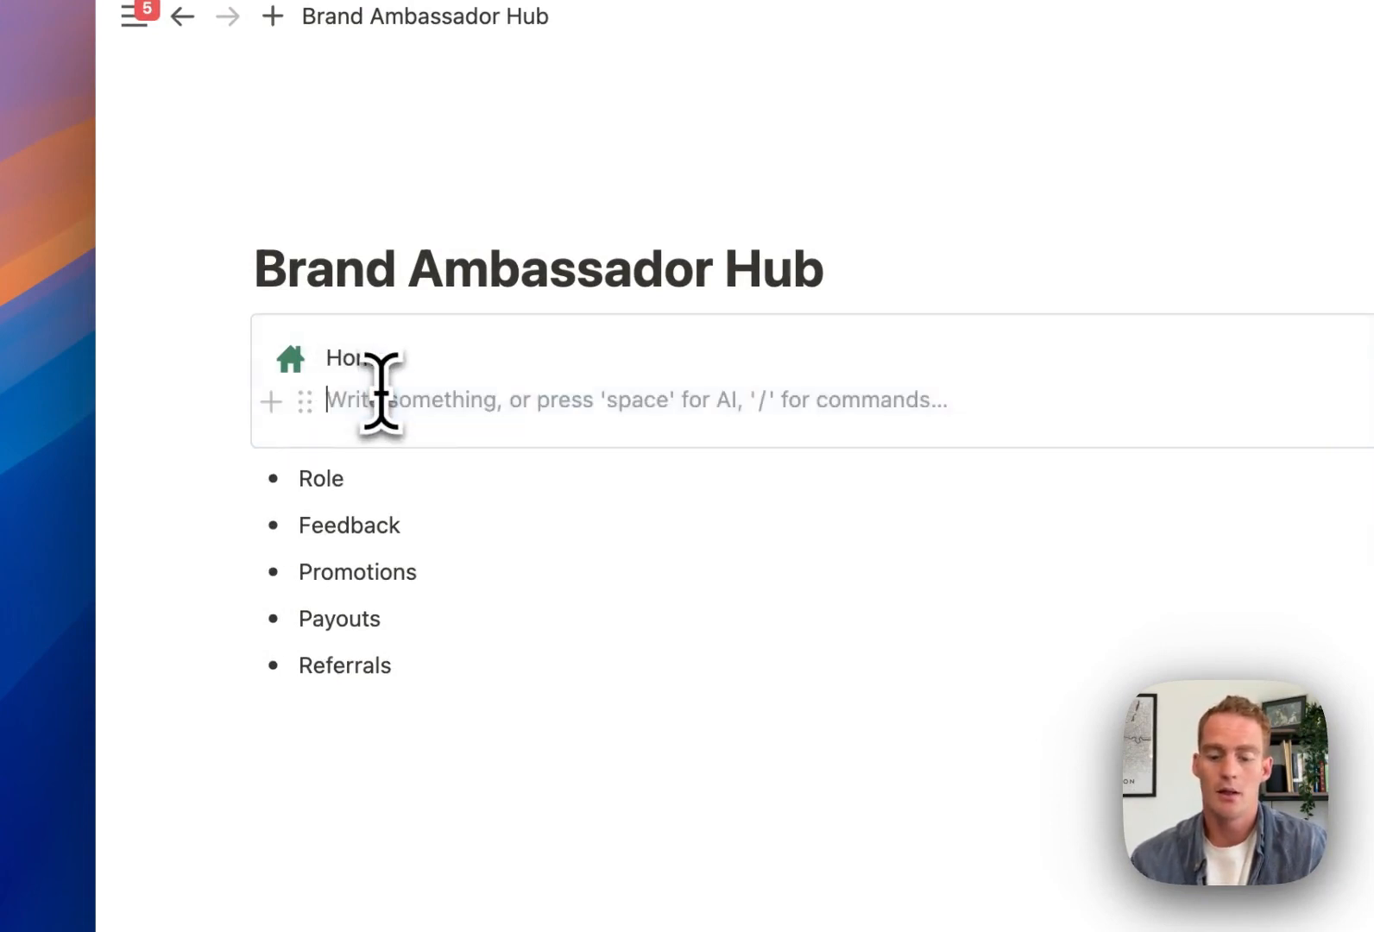
type("---")
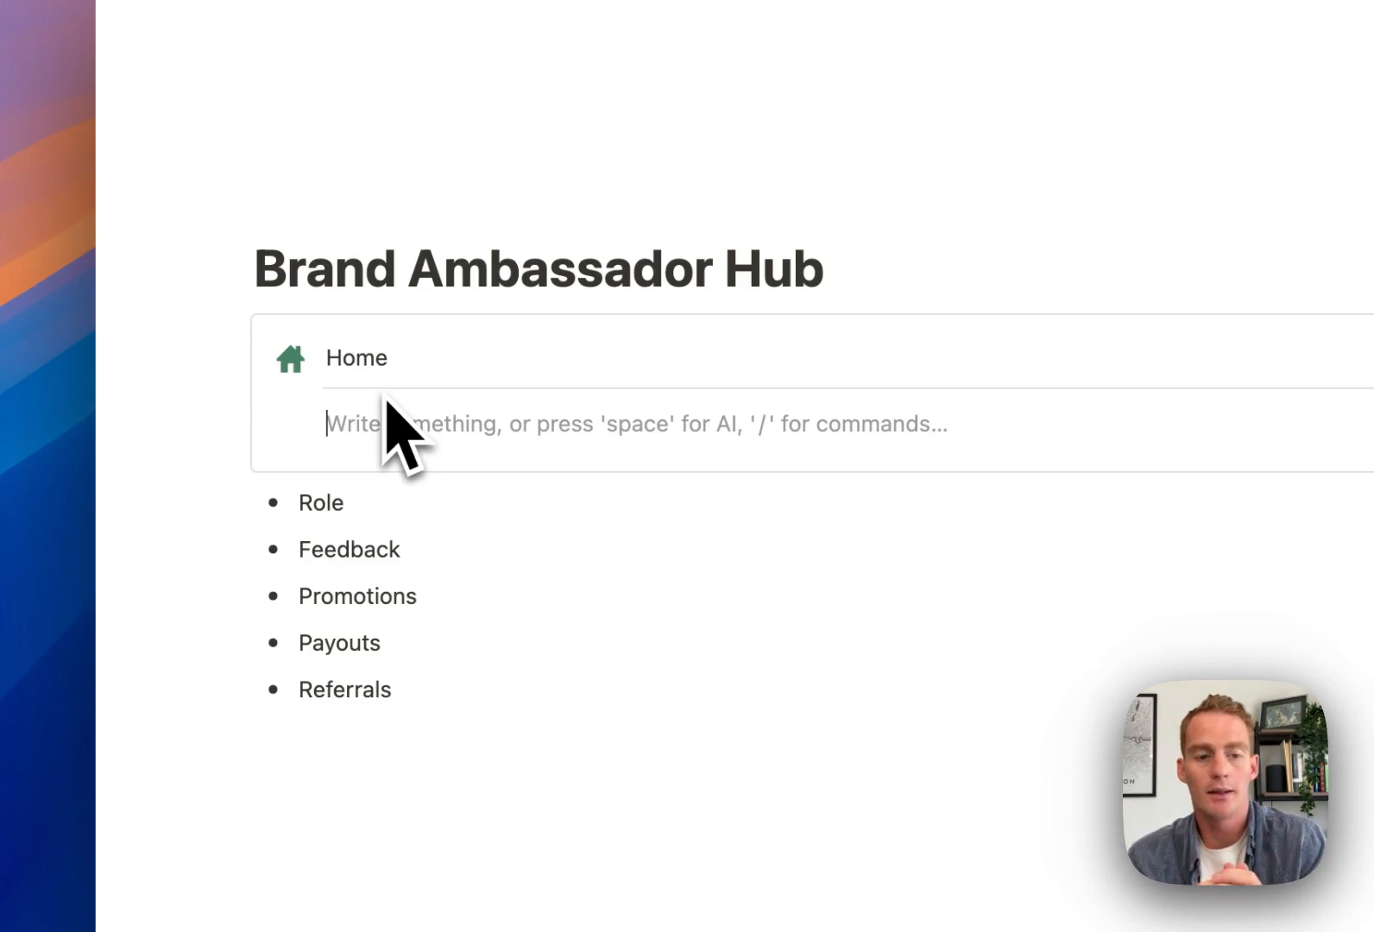
type("/butt")
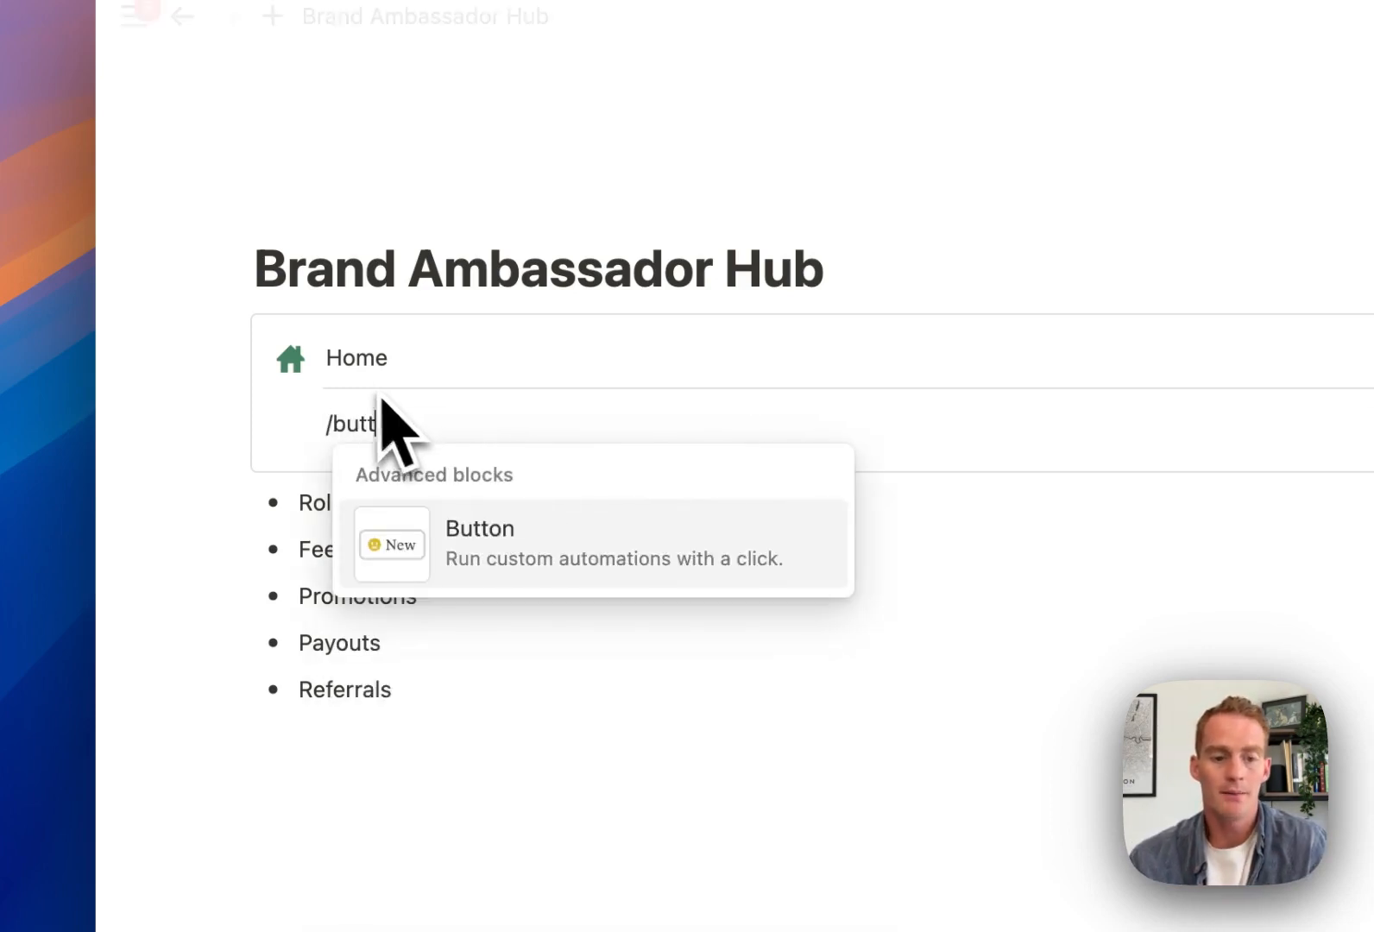
scroll(518, 535, "down", 1)
left_click(545, 509)
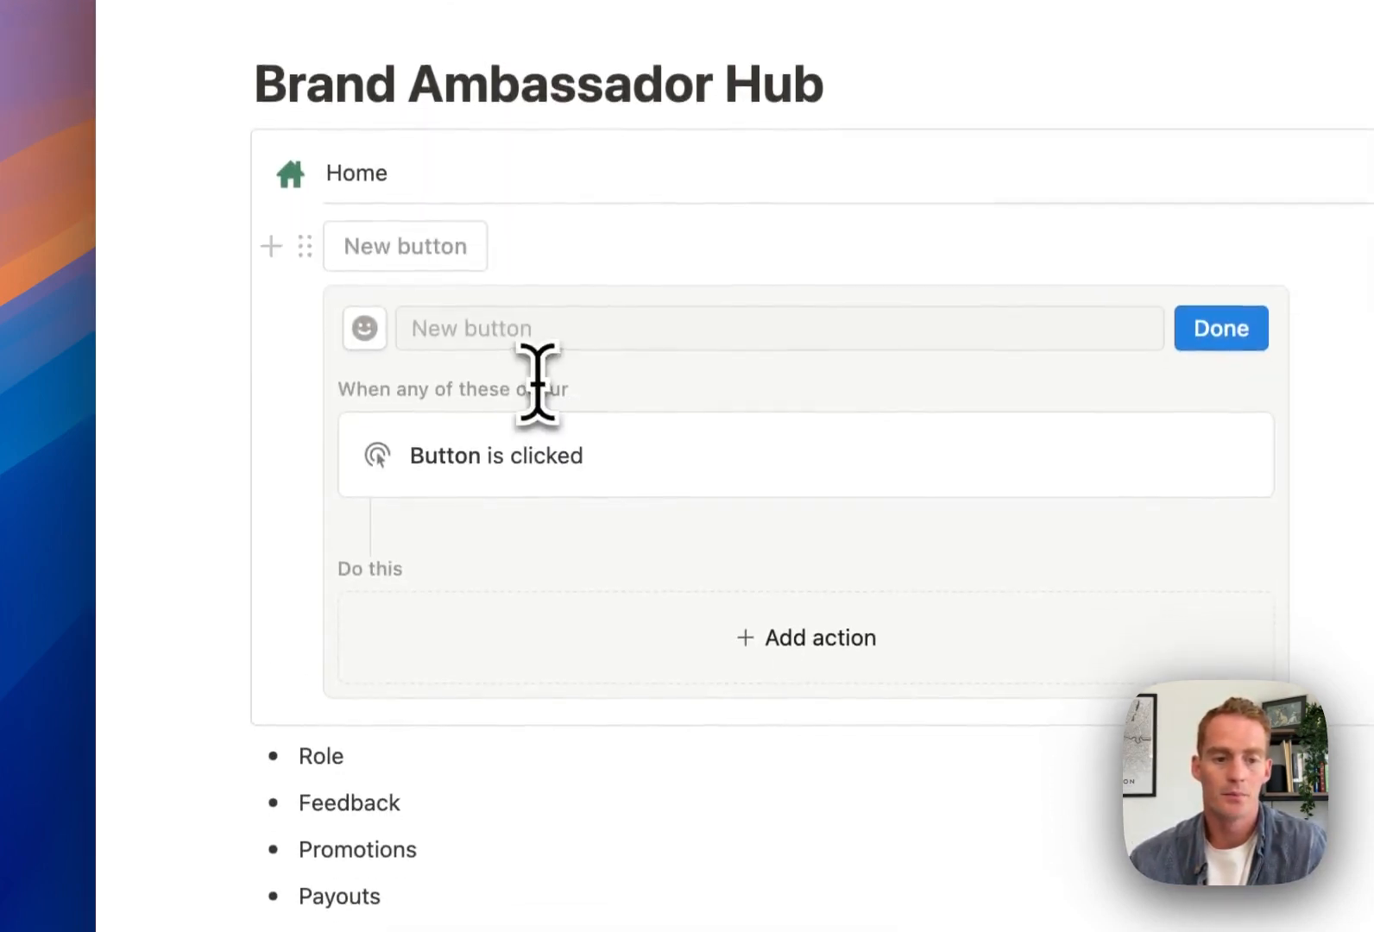
left_click(506, 326)
type("New Pa")
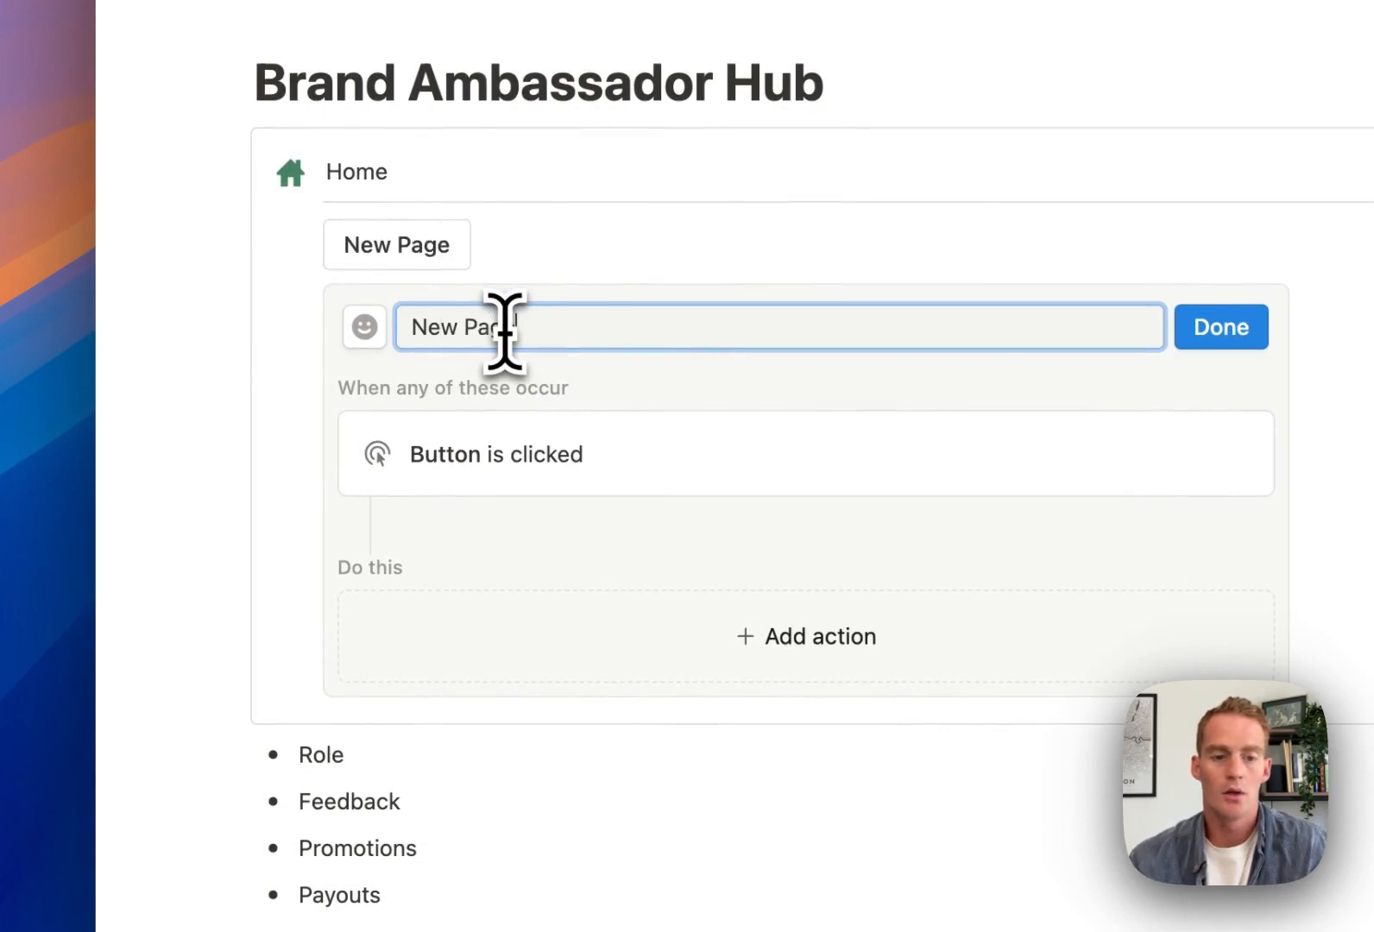
type("ge")
left_click(364, 326)
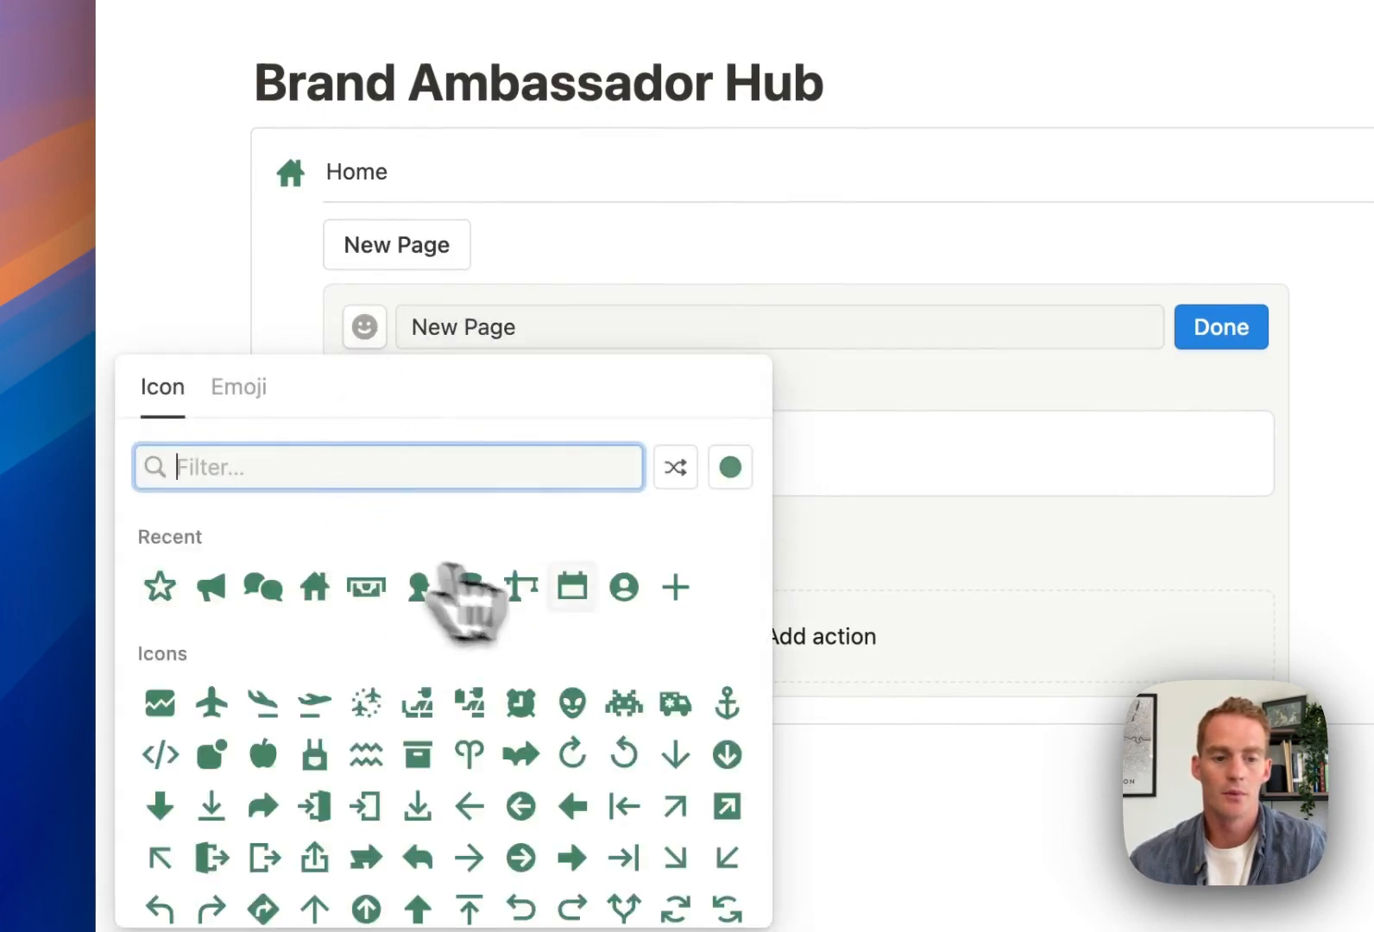
left_click(676, 587)
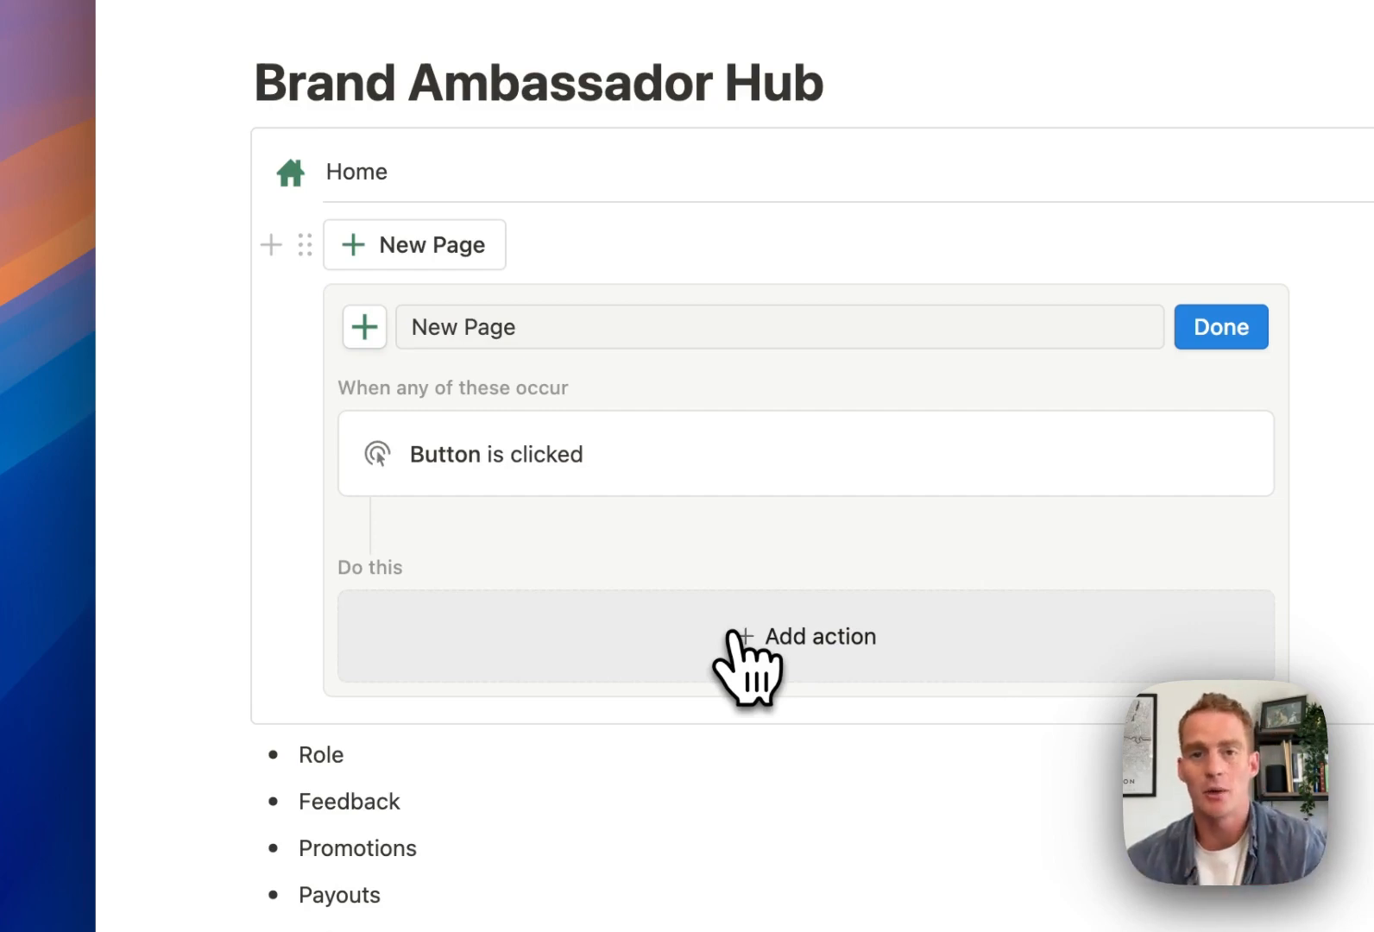
Set the button's action to insert blocks containing a sub-page titled 'New page'
left_click(732, 634)
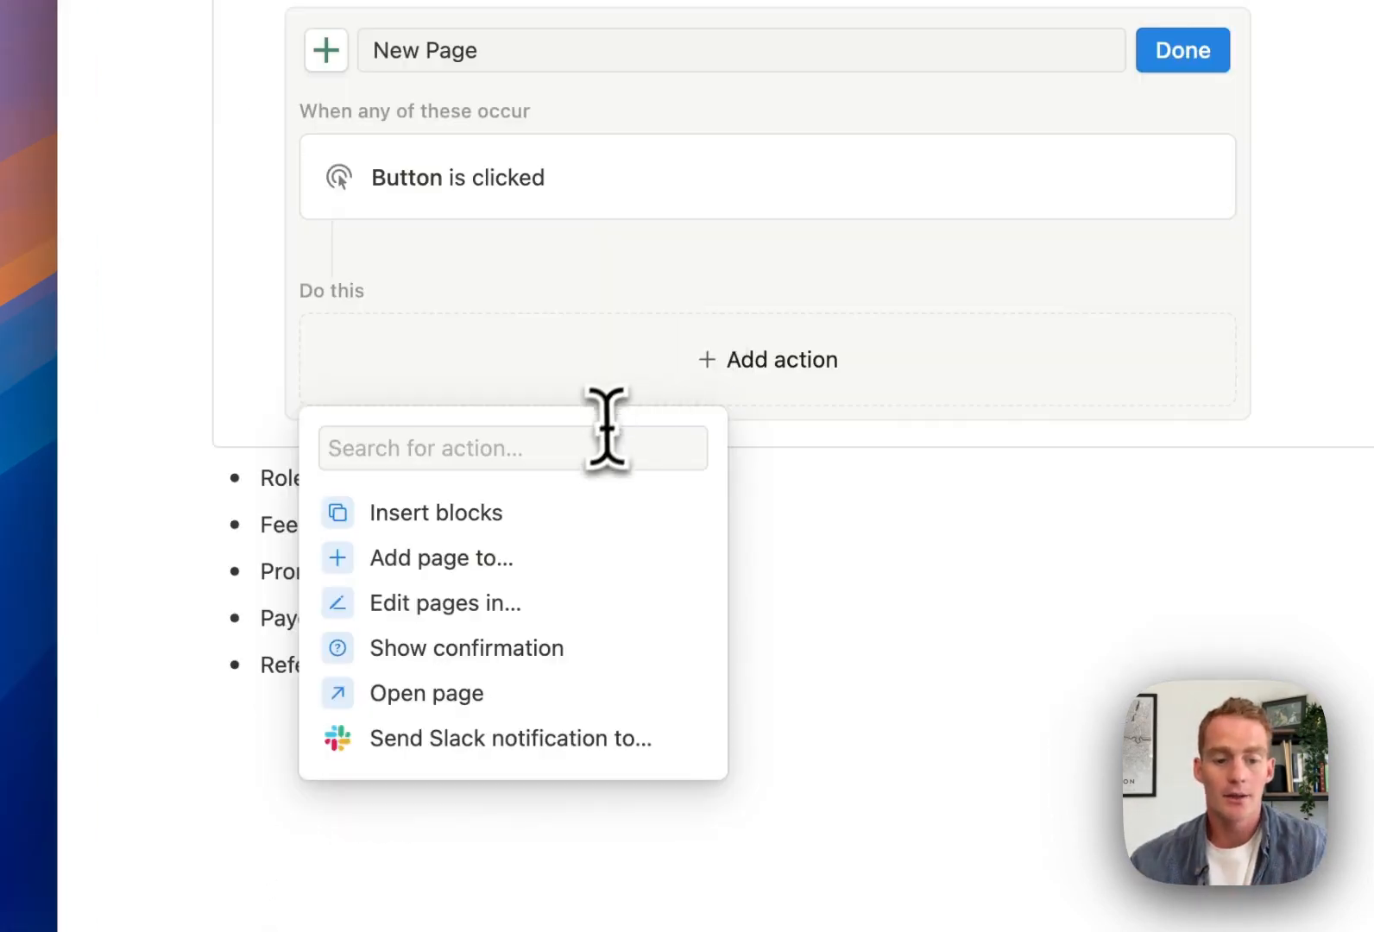
left_click(643, 716)
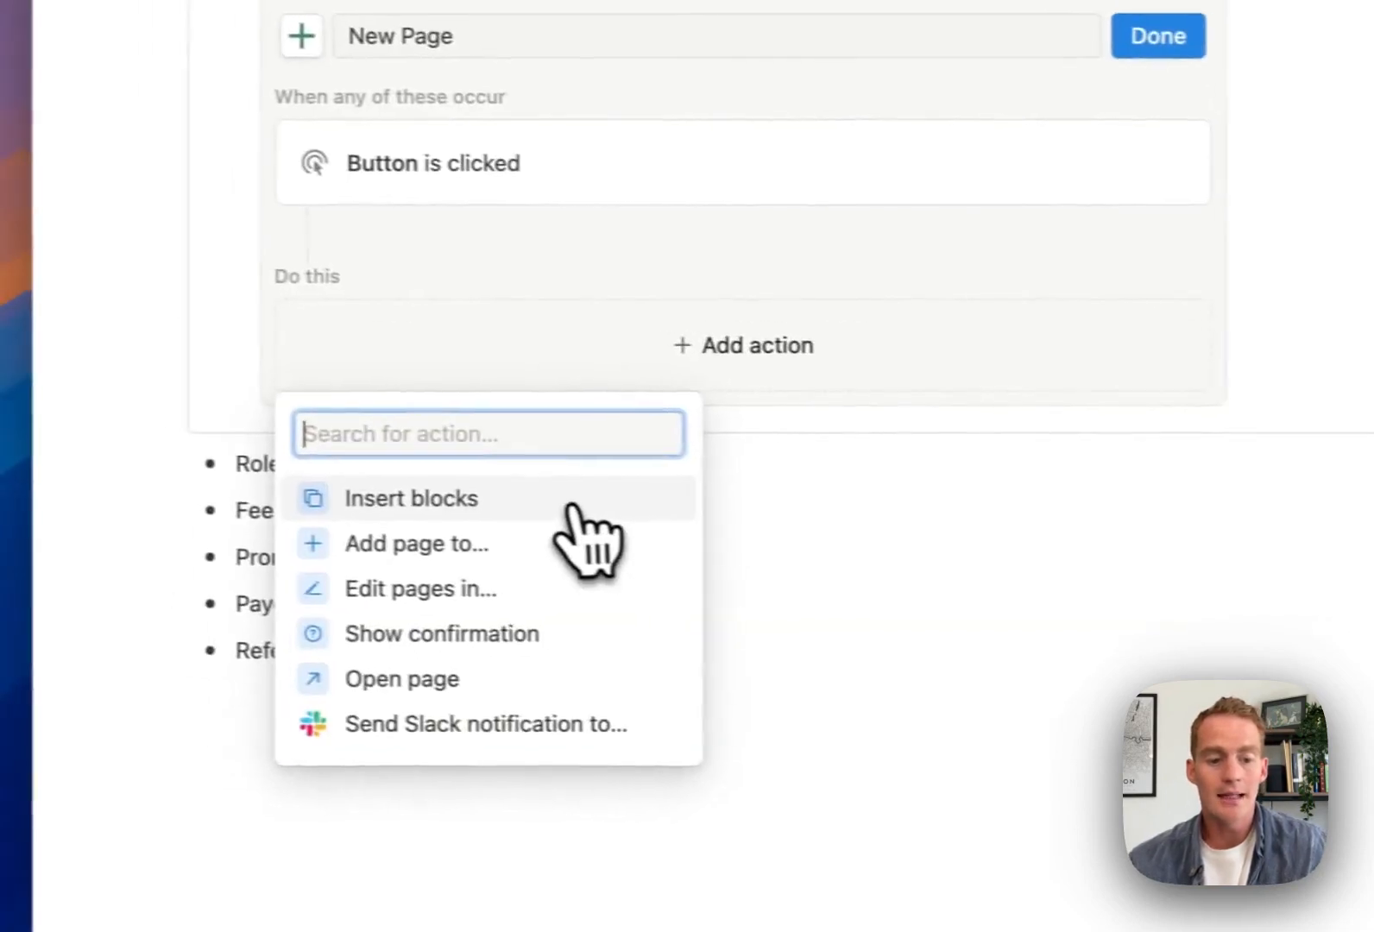
left_click(571, 516)
left_click(549, 429)
type("/page")
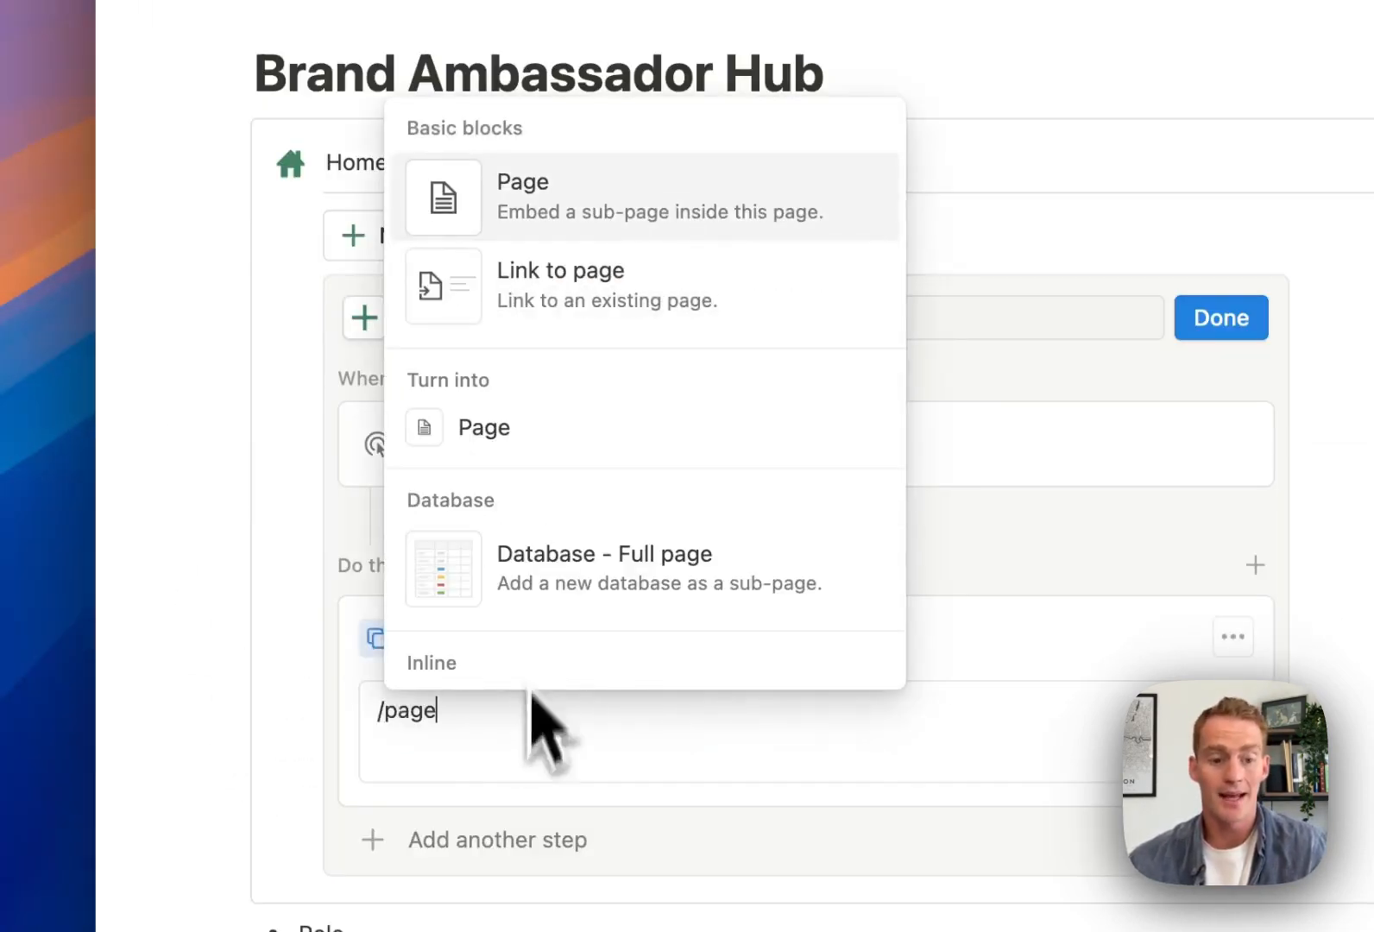
left_click(591, 226)
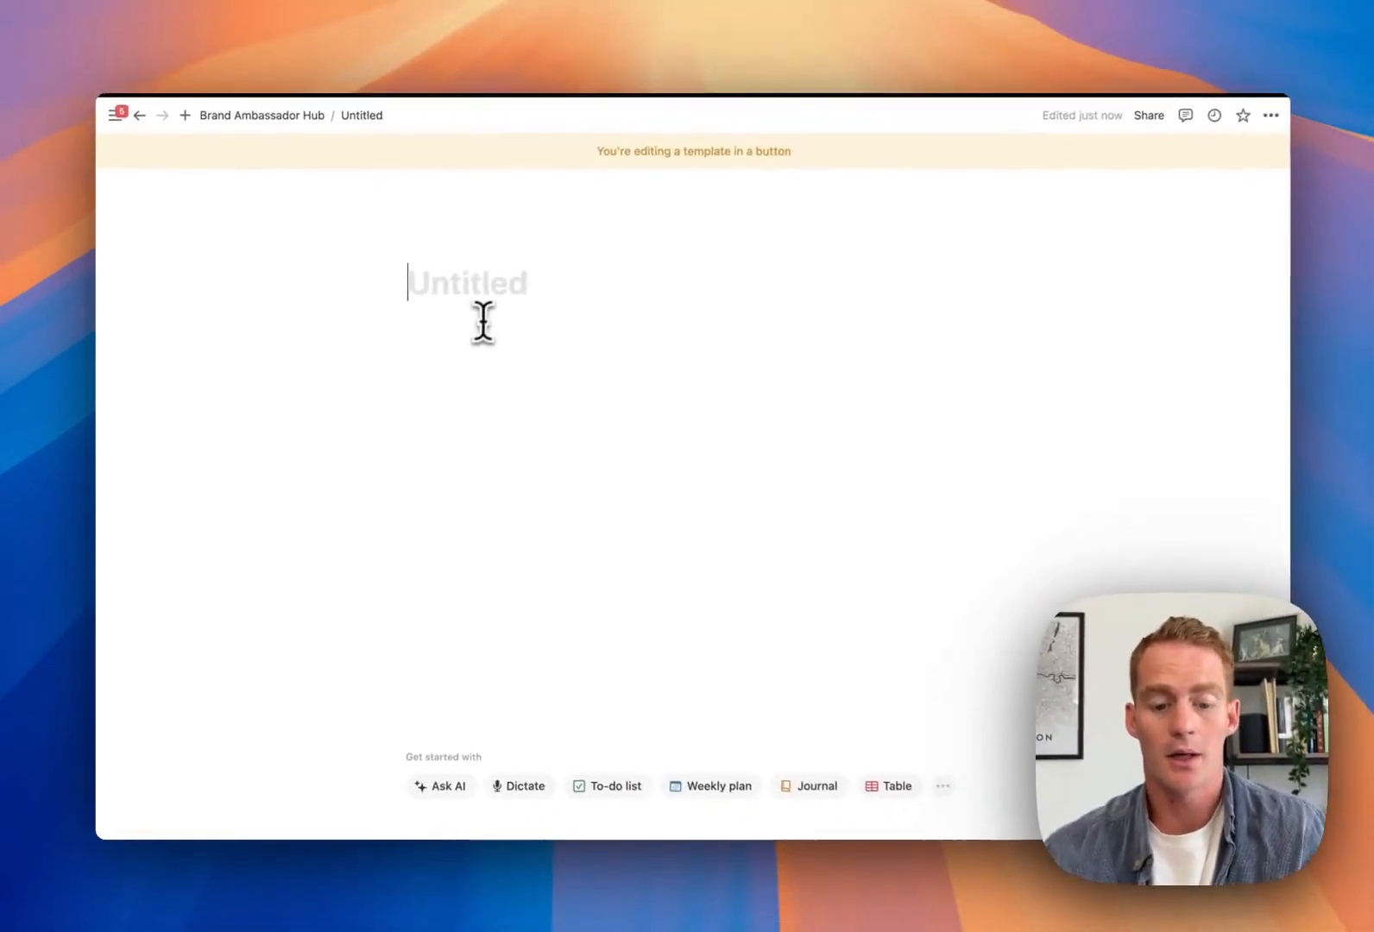
type("New page")
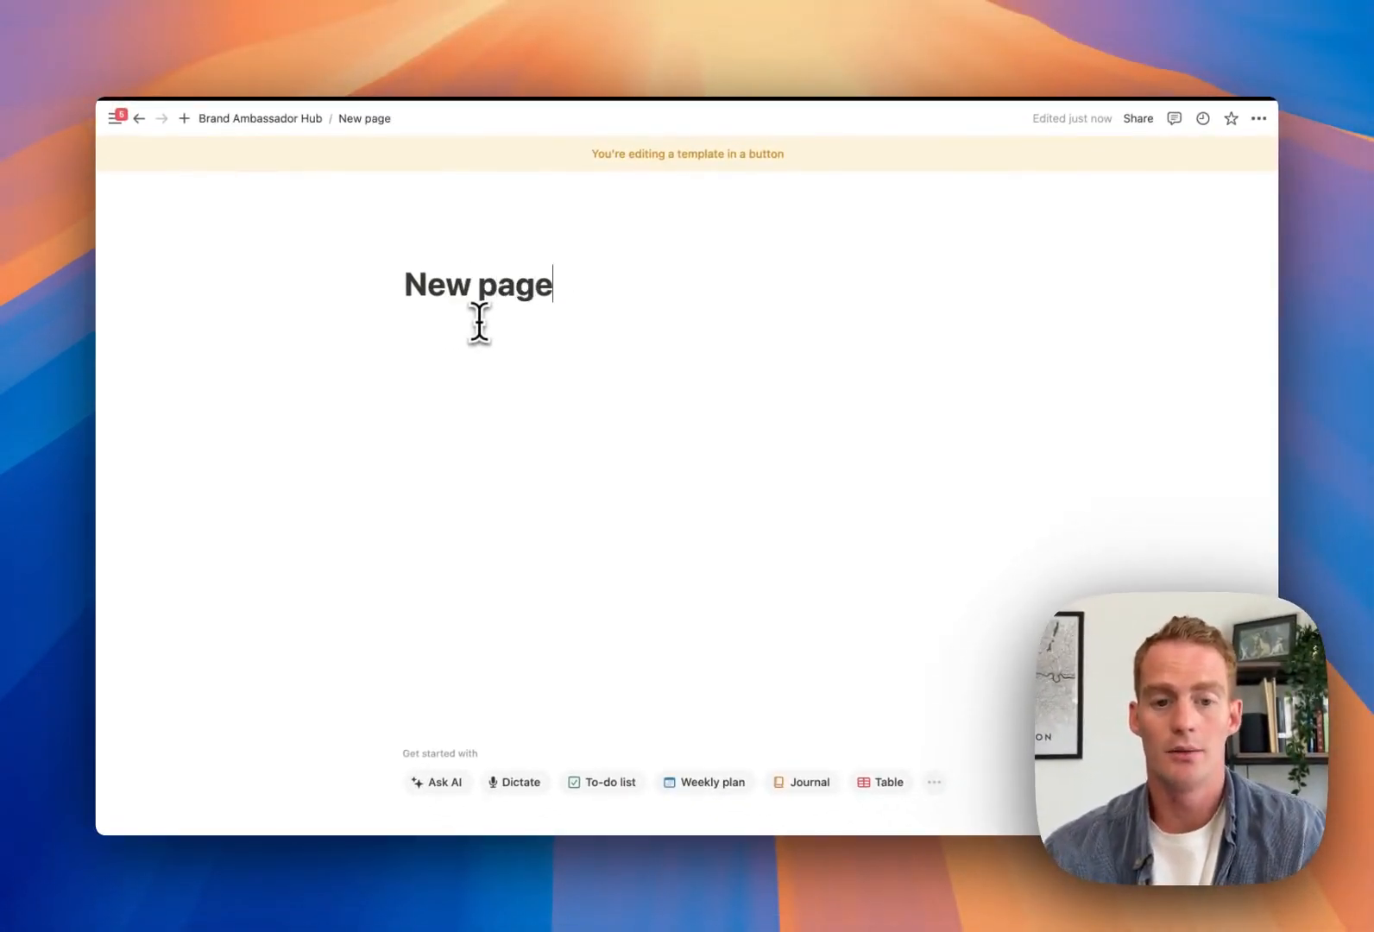
key("Return")
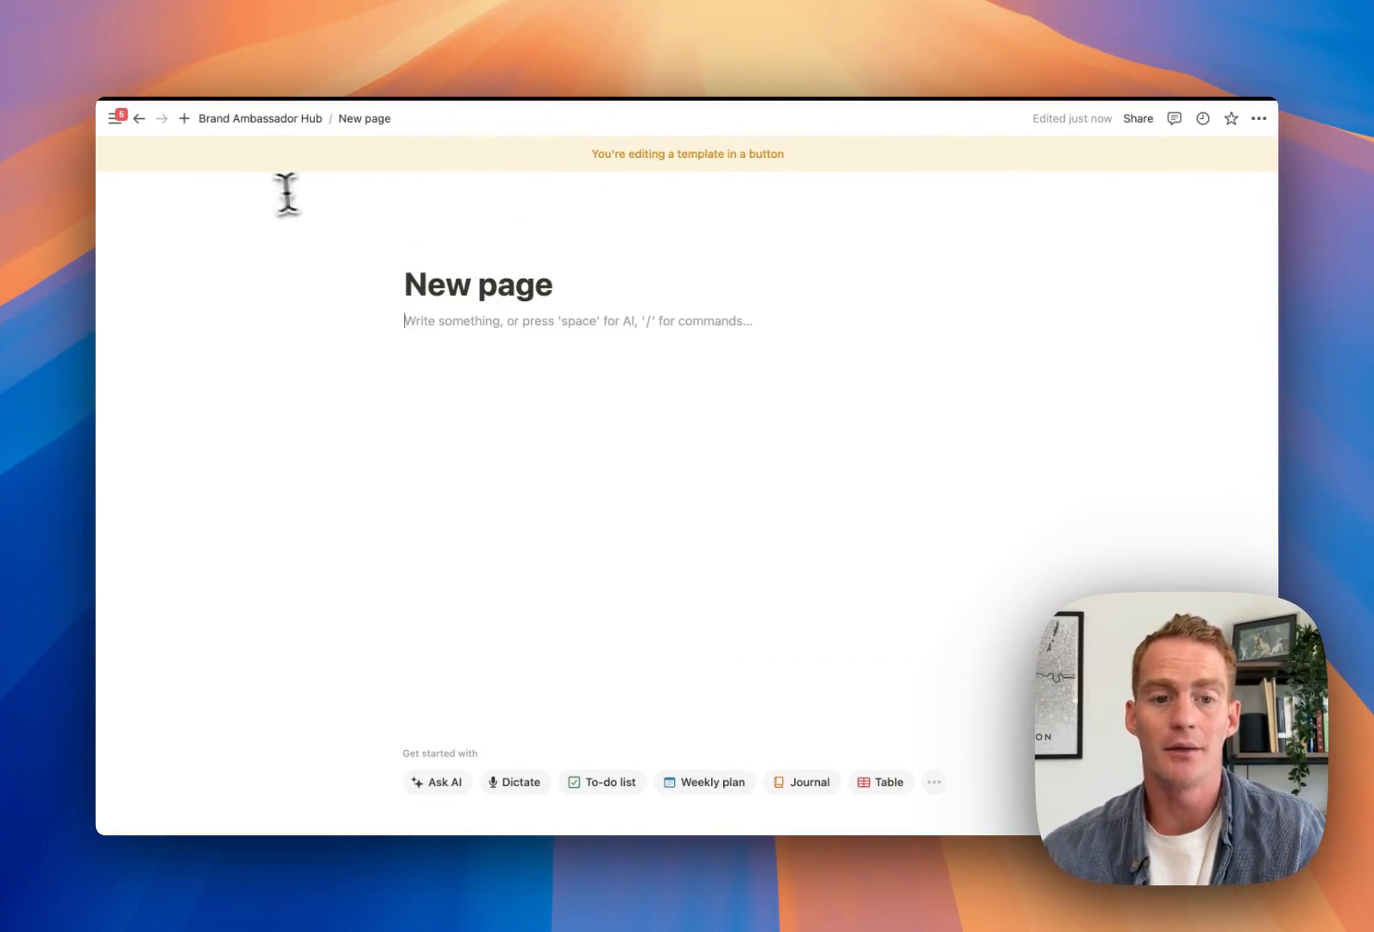
left_click(139, 120)
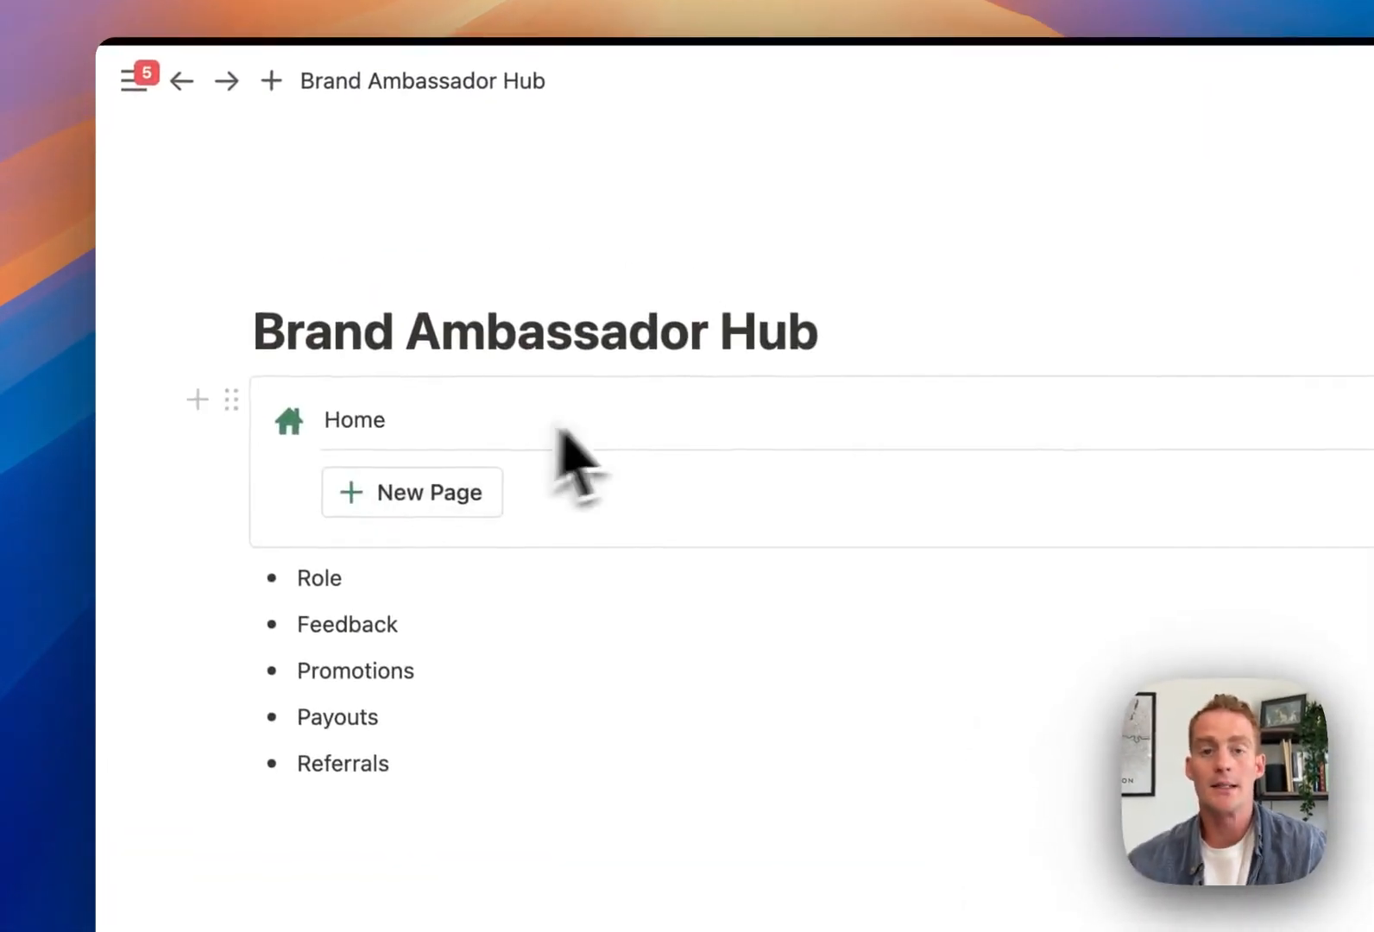
Turn the Home callout into a synced block and copy it
left_click(164, 279)
mouse_move(546, 393)
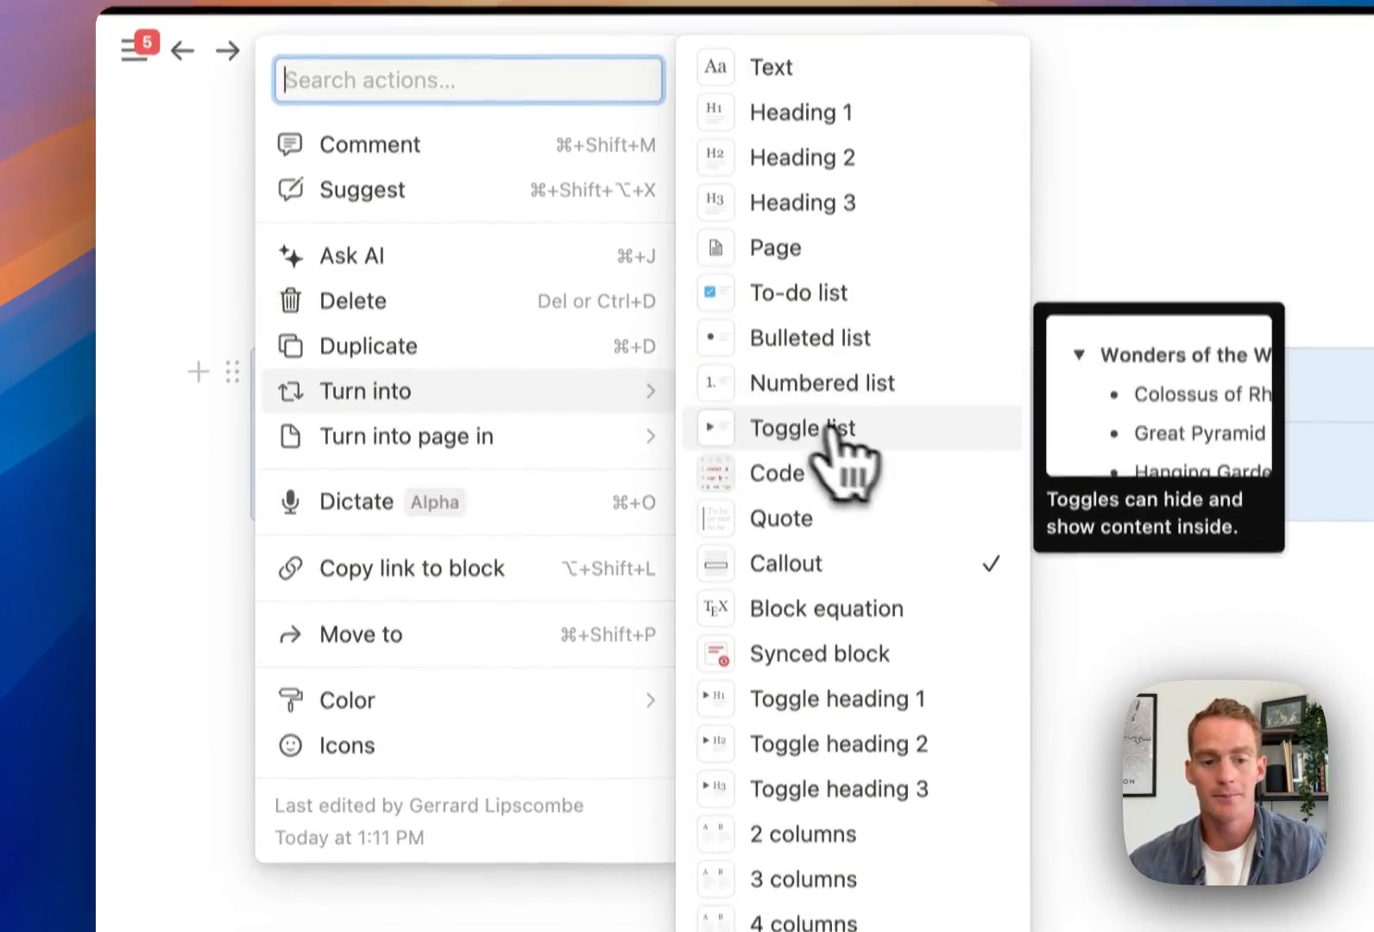
left_click(812, 653)
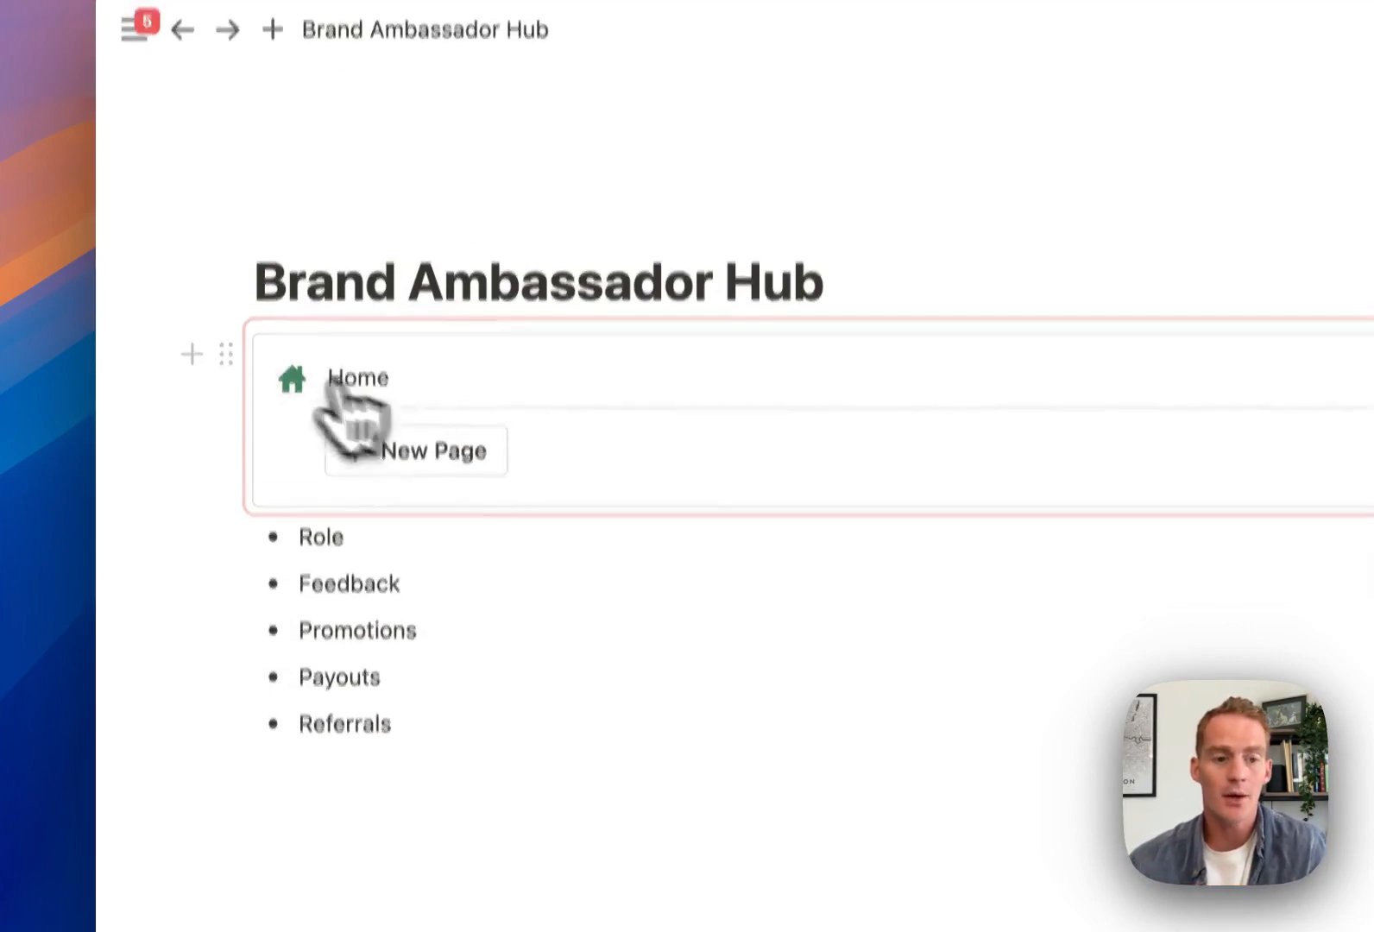
left_click(223, 335)
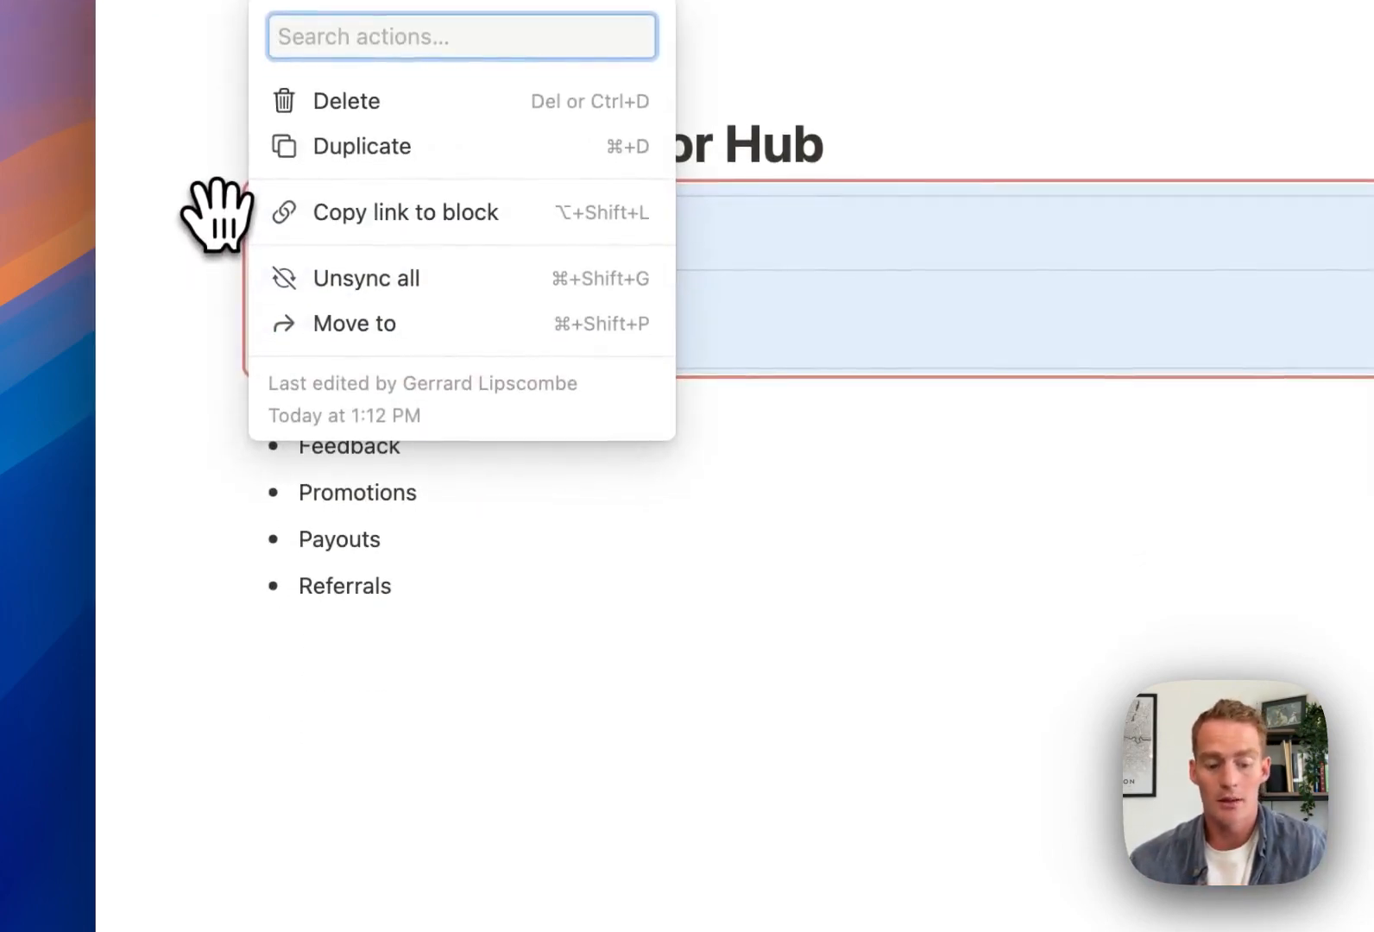
key("Escape")
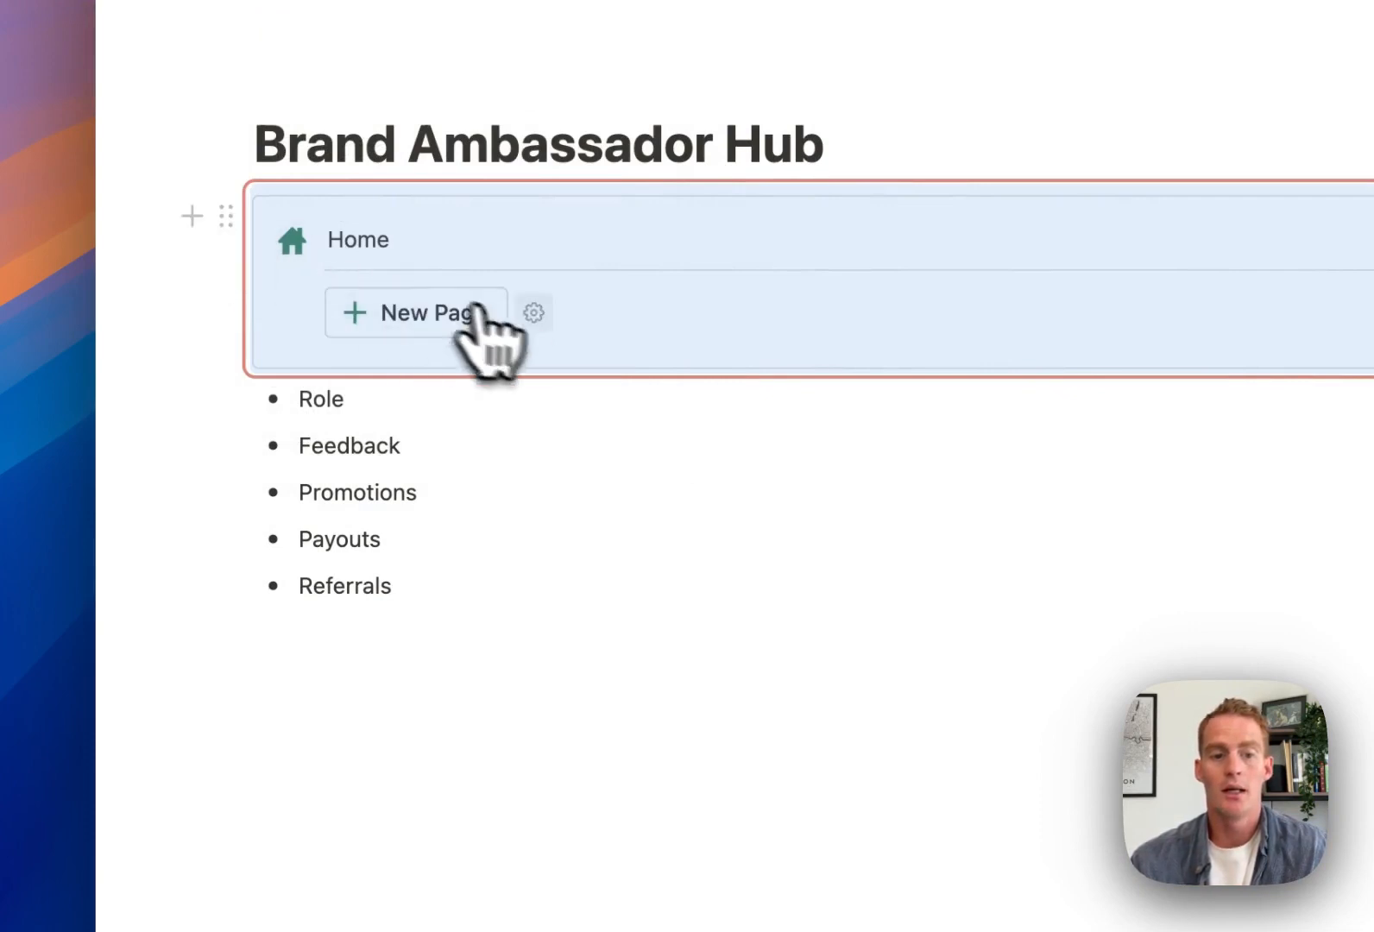
Paste the synced Home block into the button's 'New page' template
left_click(535, 313)
left_click(557, 501)
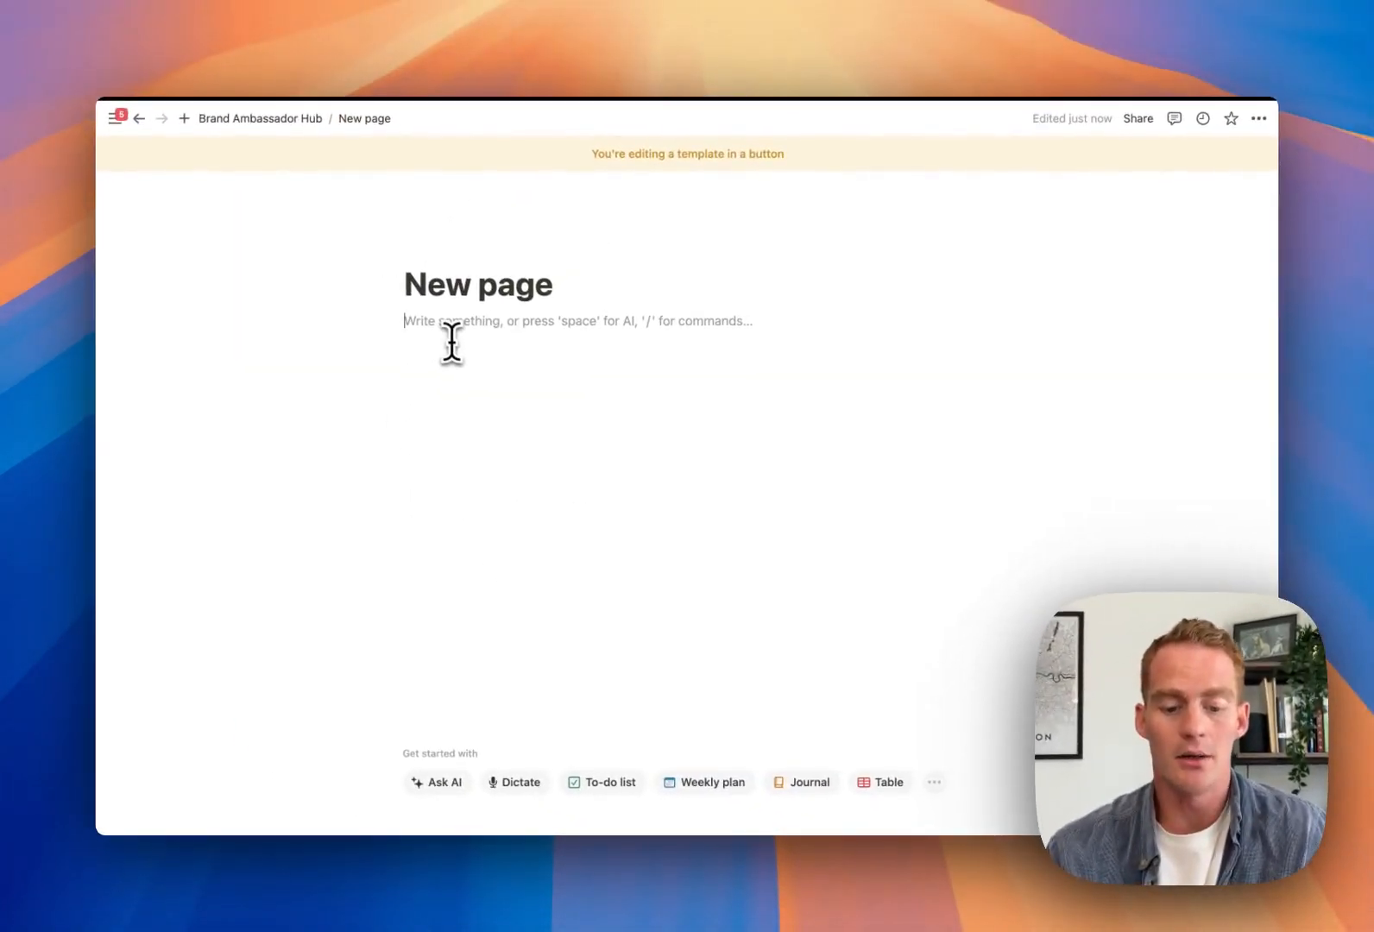
key("super+v")
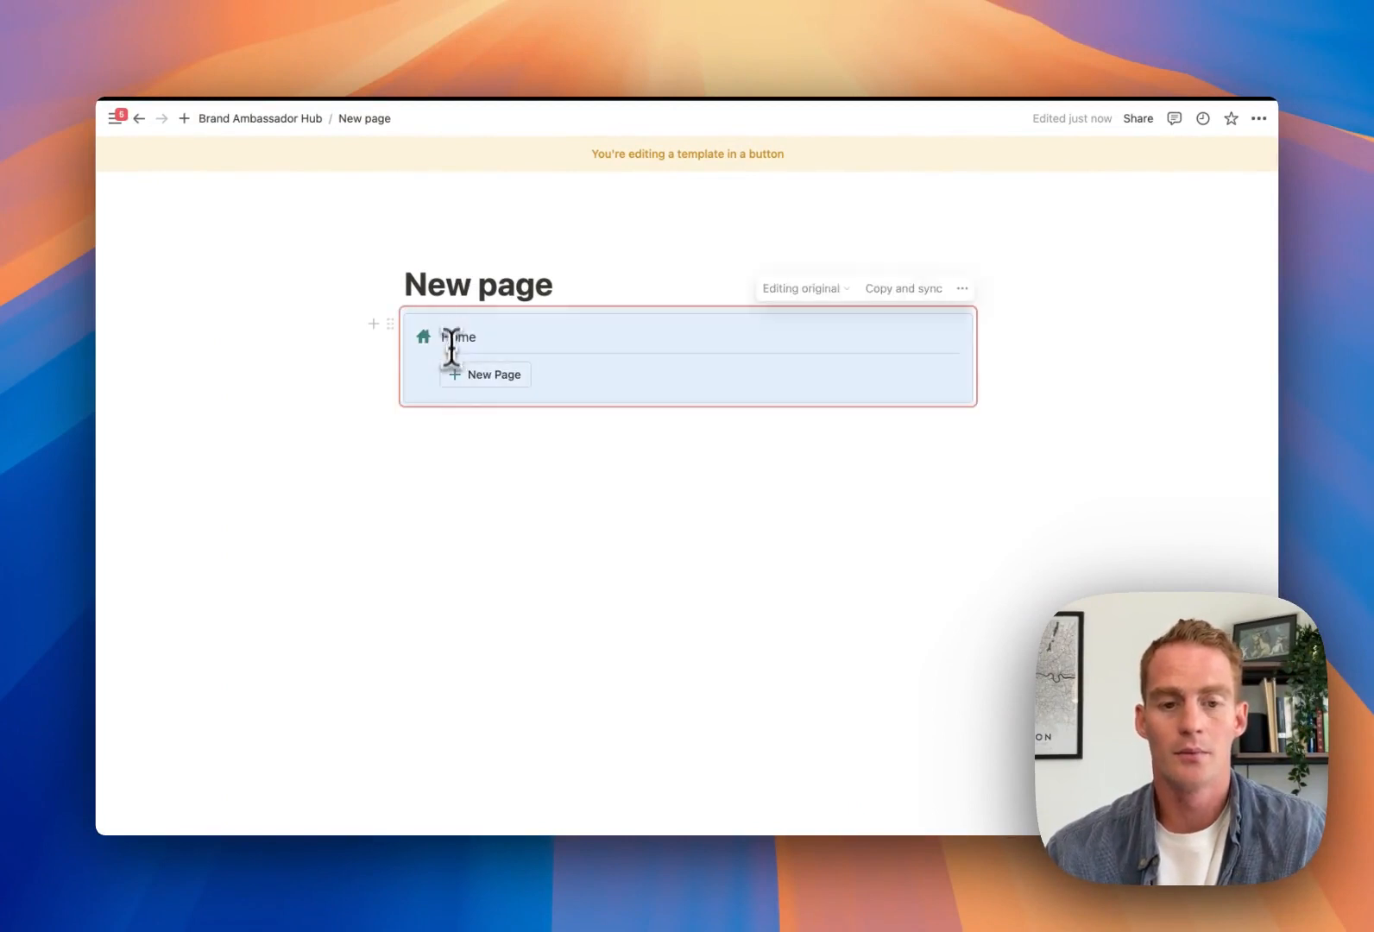
left_click(475, 470)
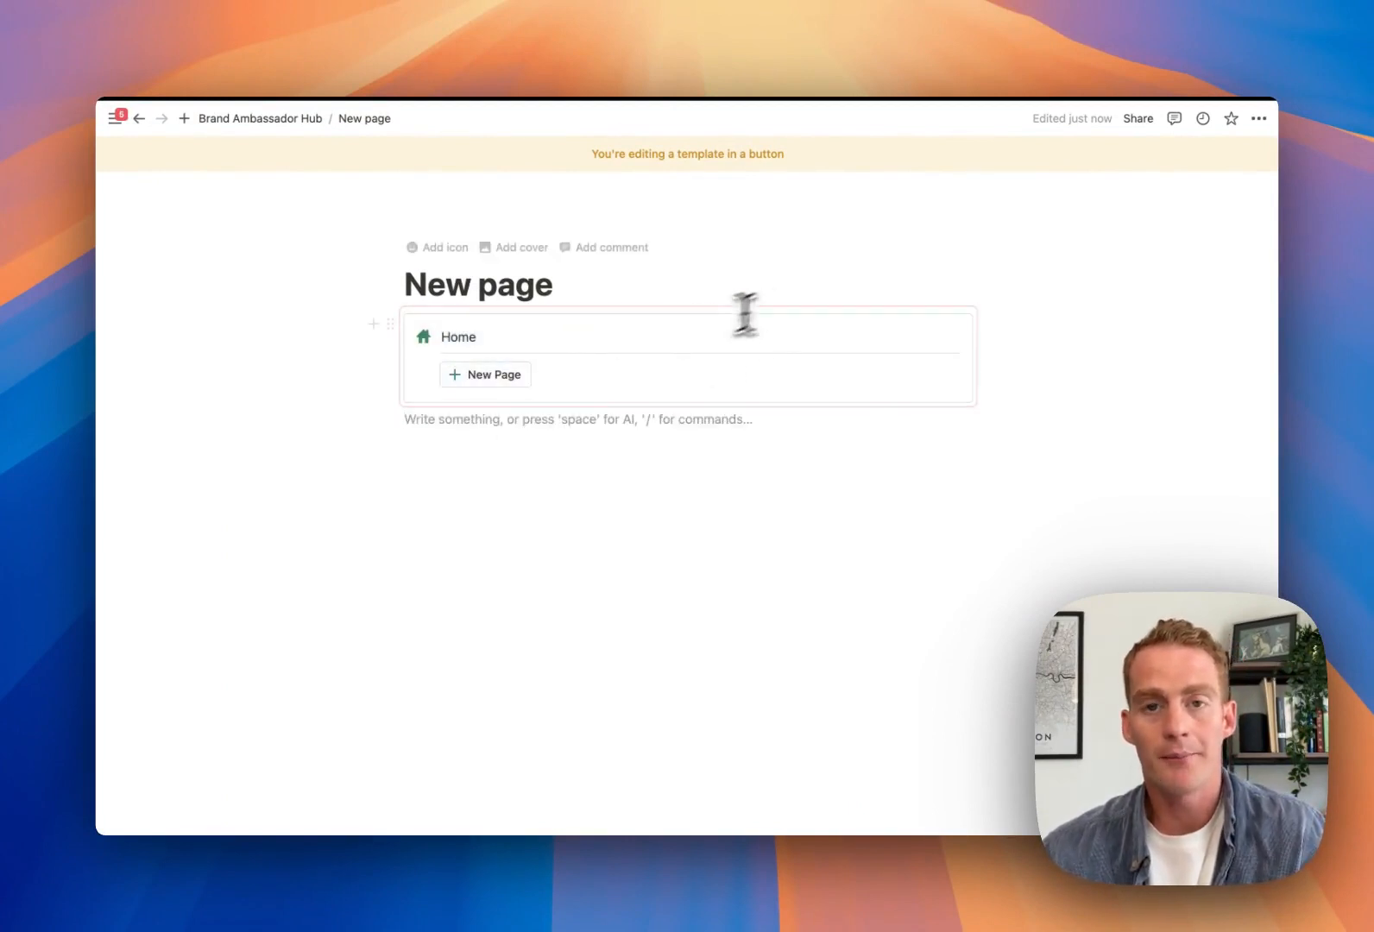
Give the 'New page' template Small text and Full width
left_click(1258, 119)
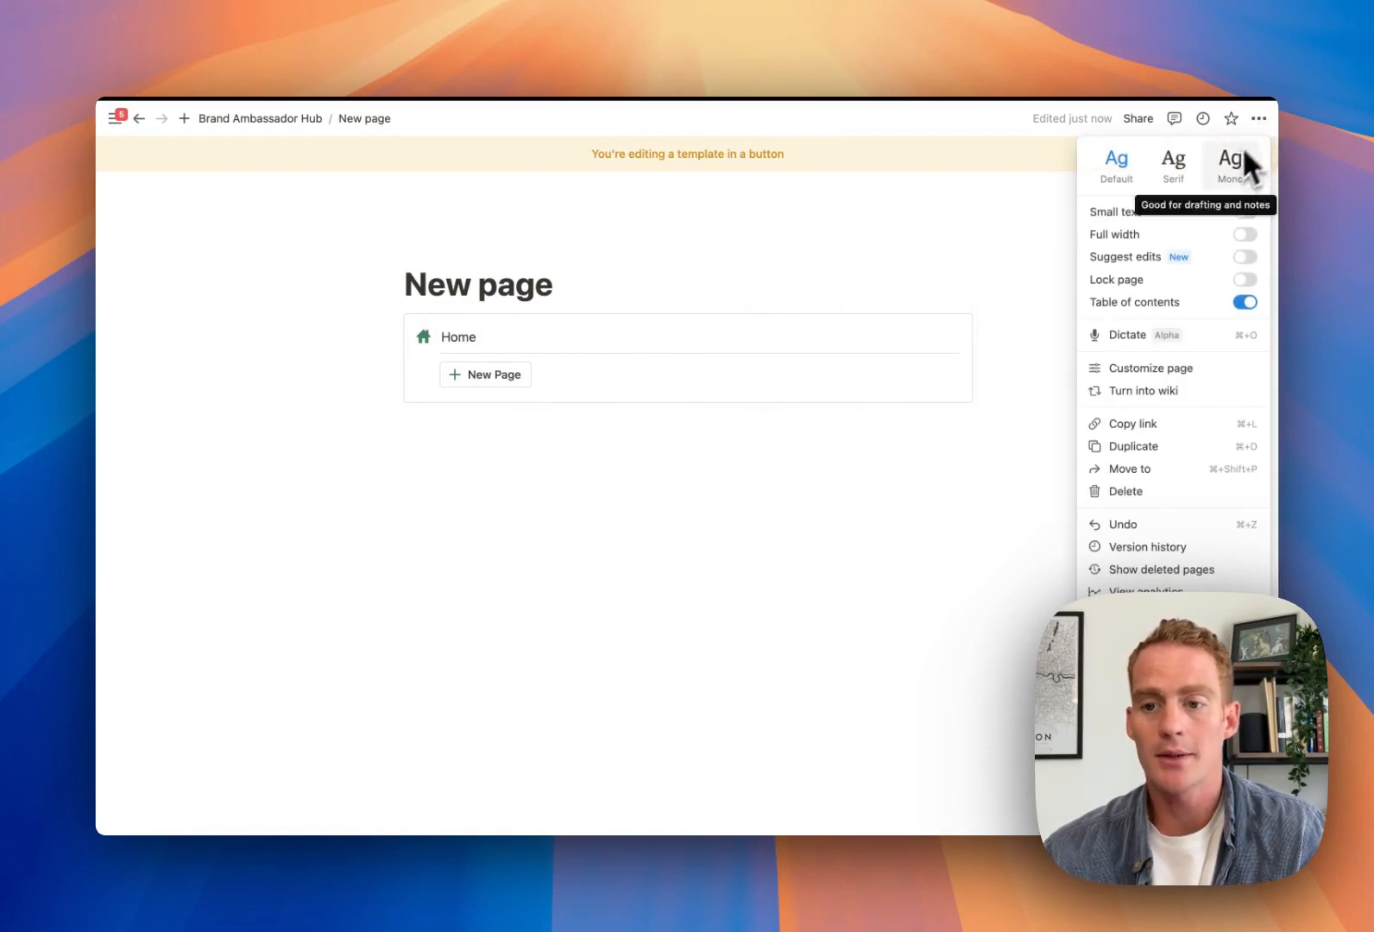
left_click(1245, 214)
left_click(1245, 235)
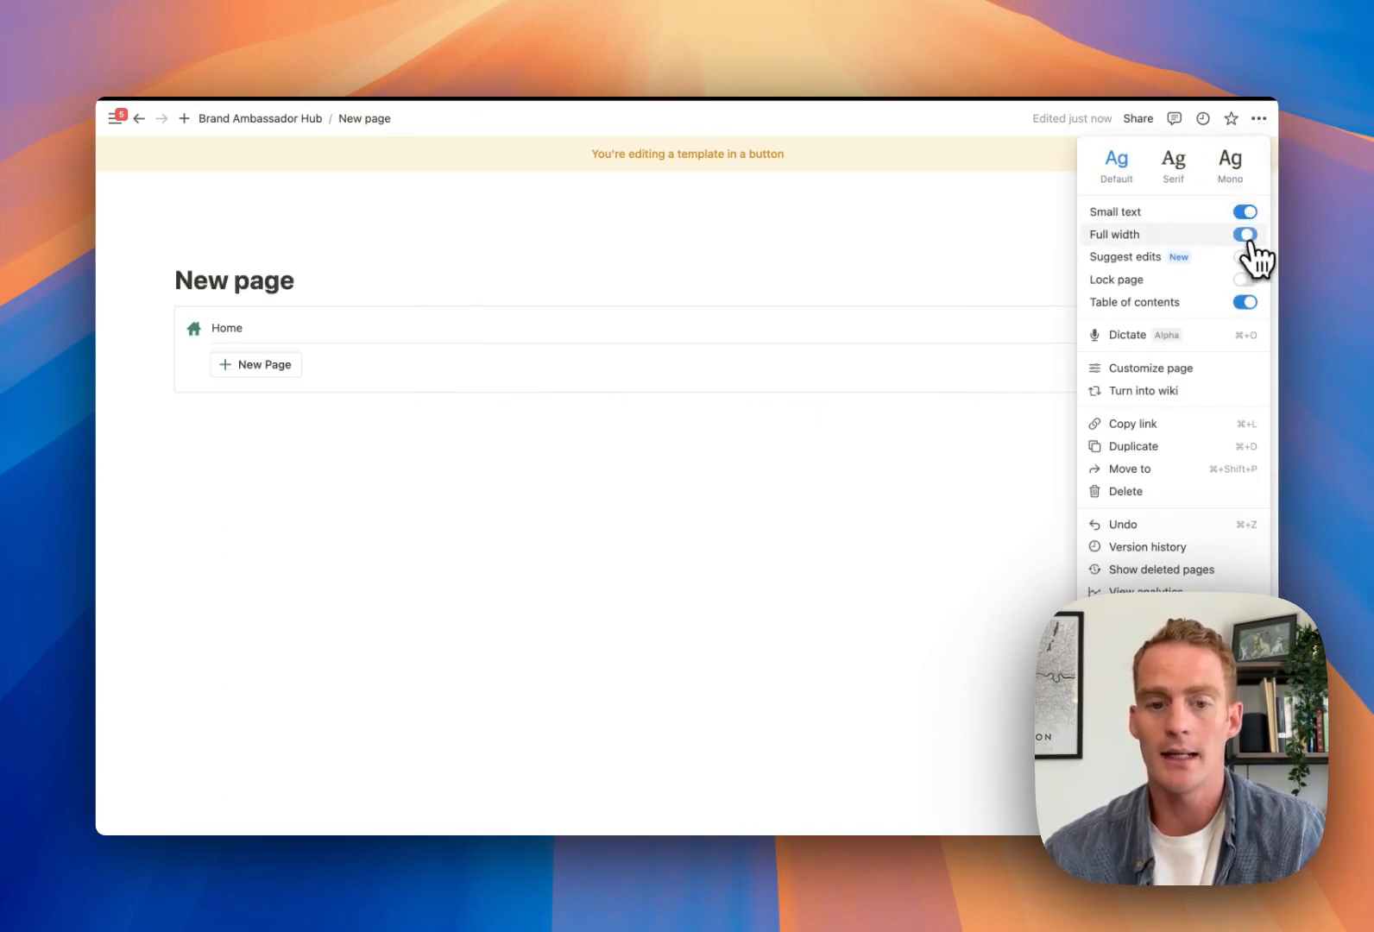
left_click(781, 466)
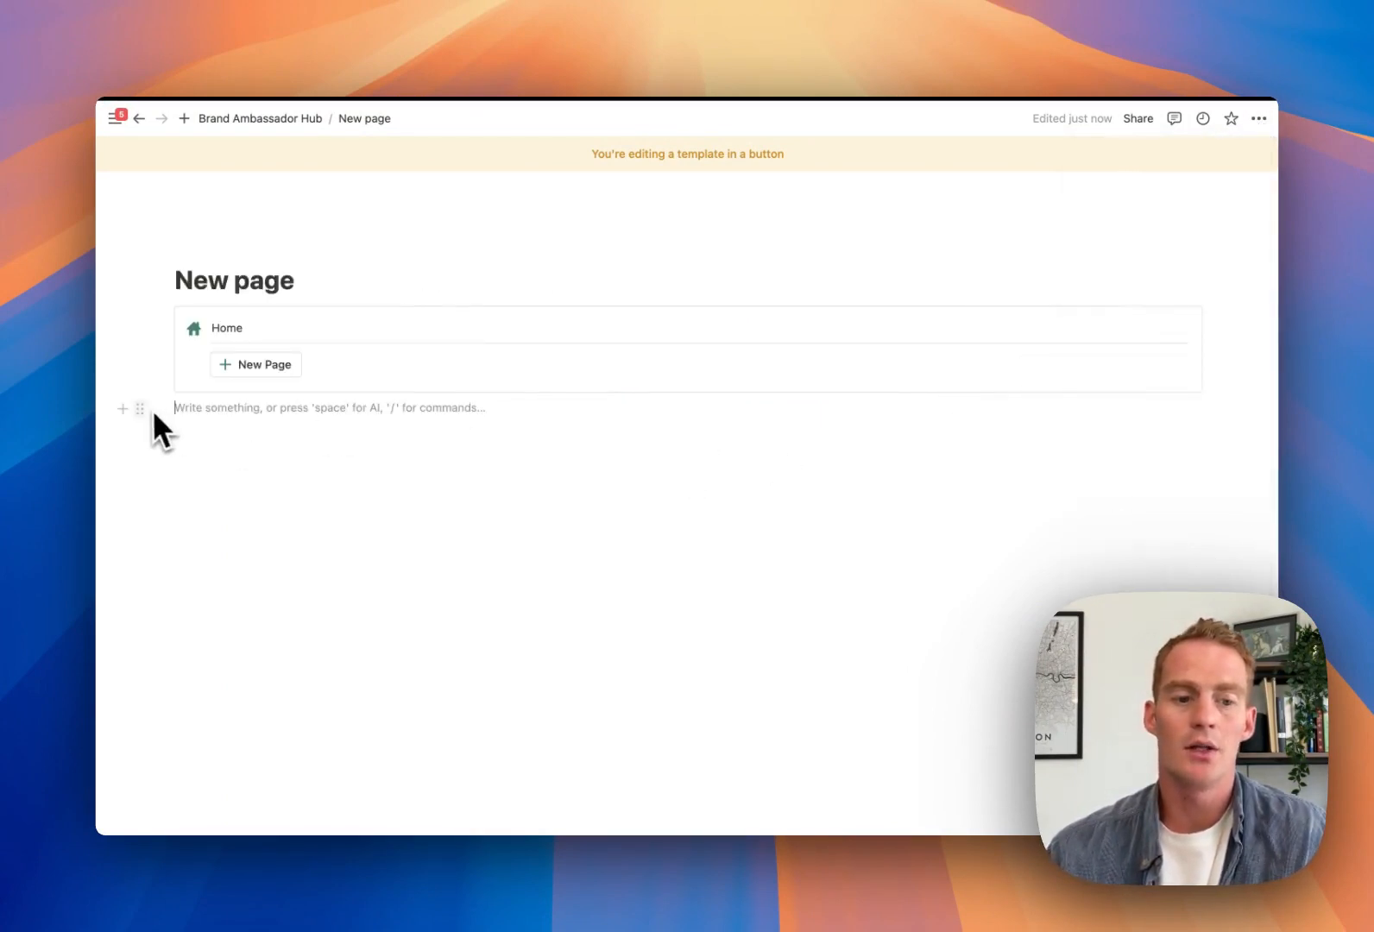
Place an empty column right of the synced Home block and narrow Home's column
left_click_drag(140, 408, 1245, 342)
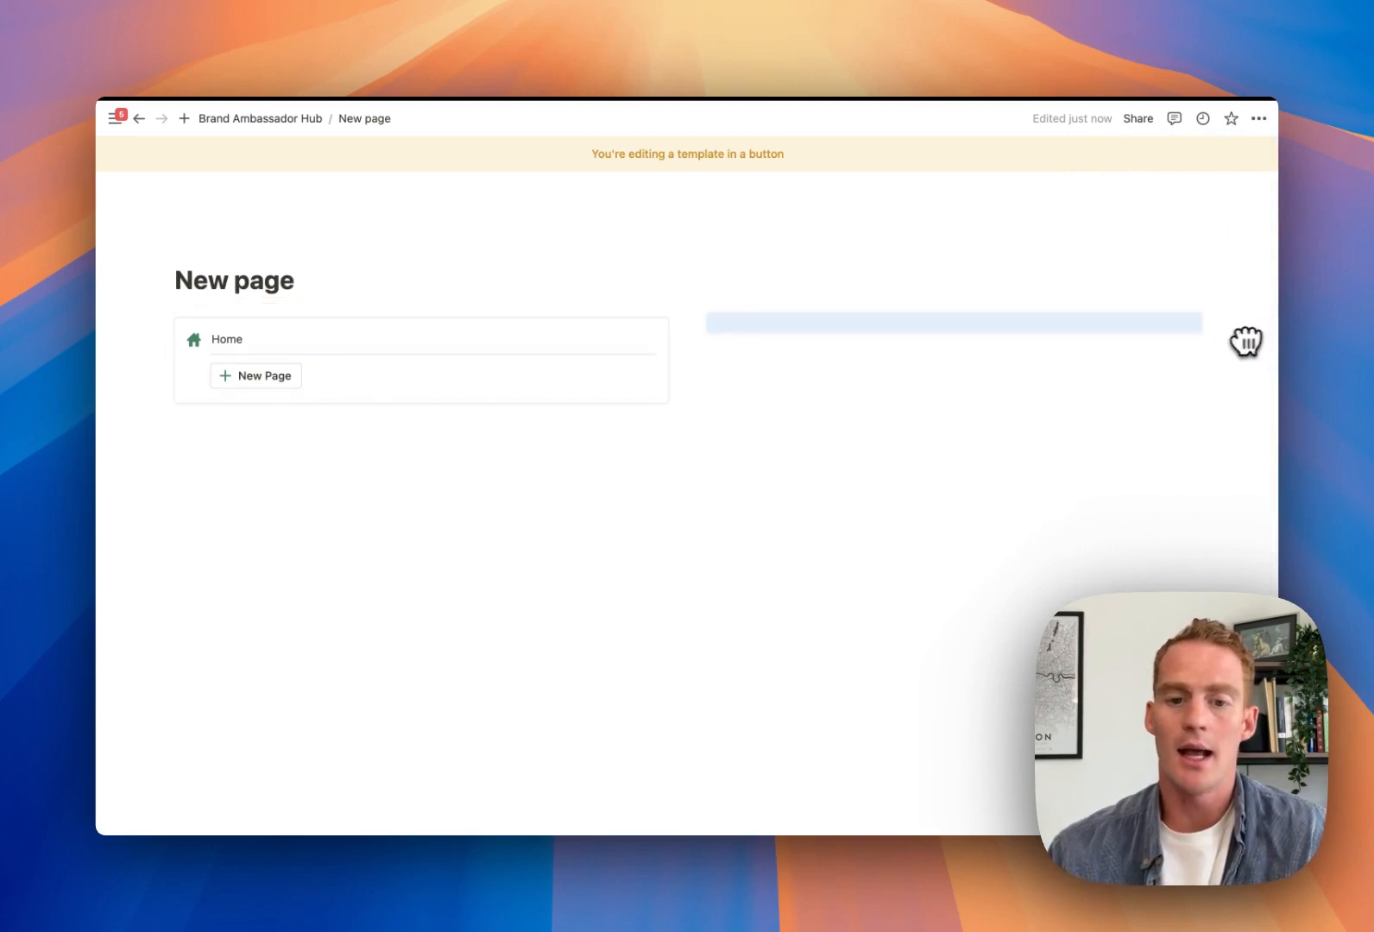
left_click_drag(690, 356, 436, 359)
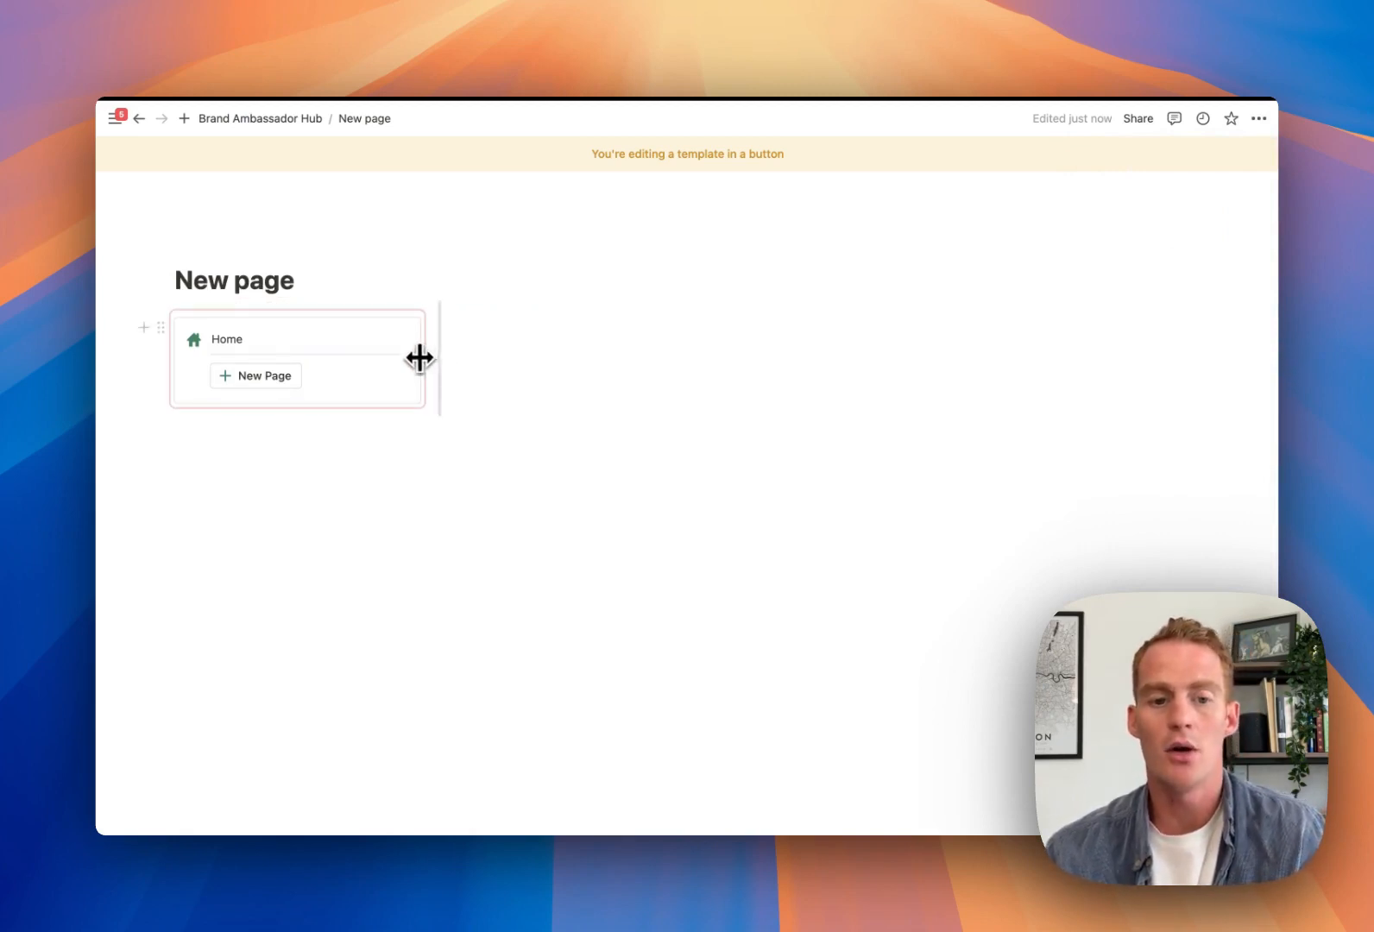
left_click(512, 323)
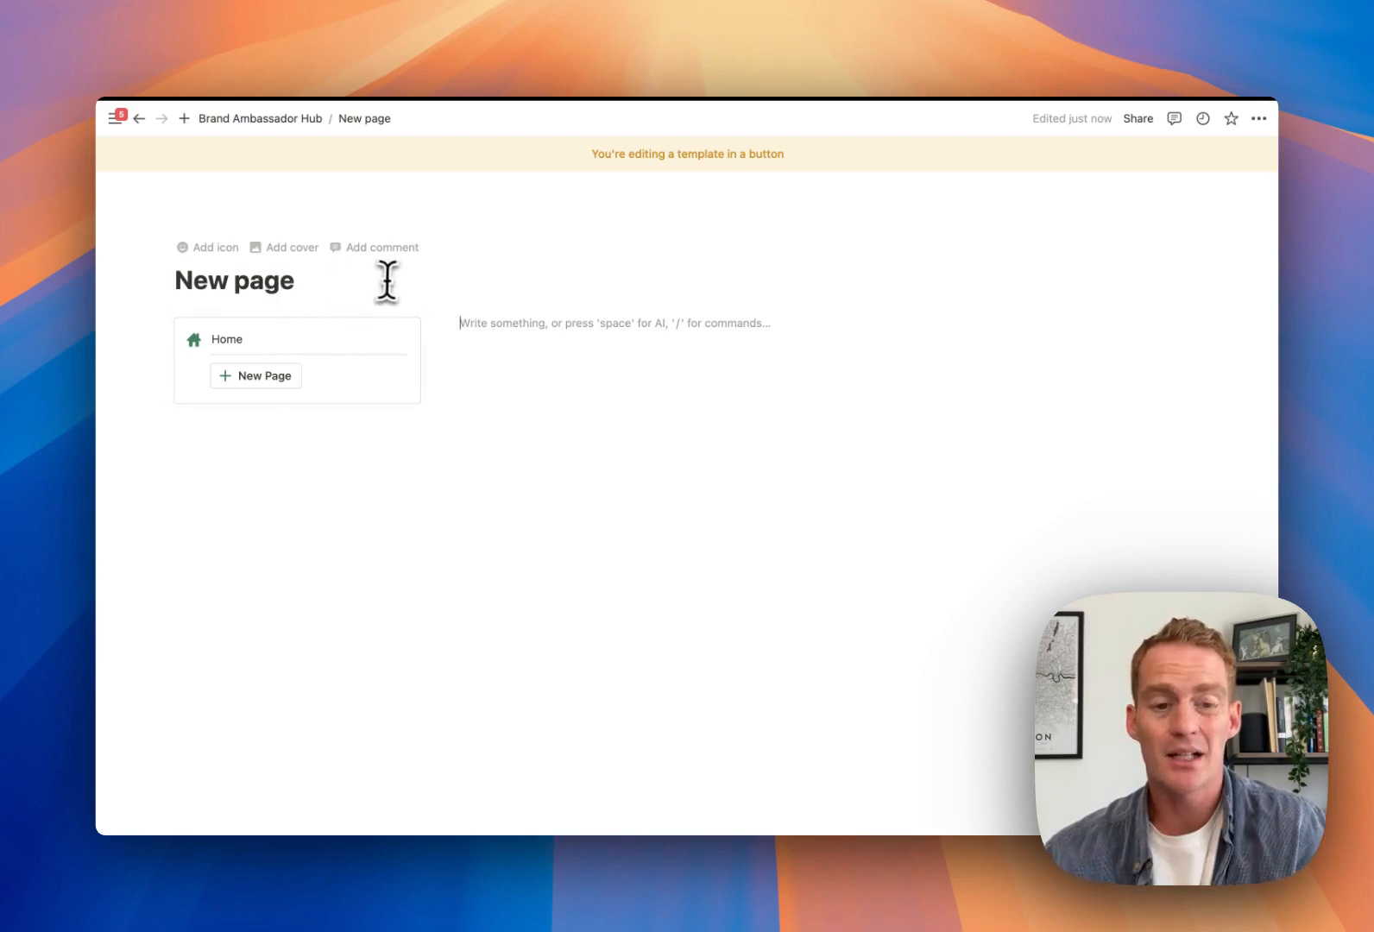
Move the Role–Referrals bullets into a column beside Home and narrow the Home column
left_click(138, 118)
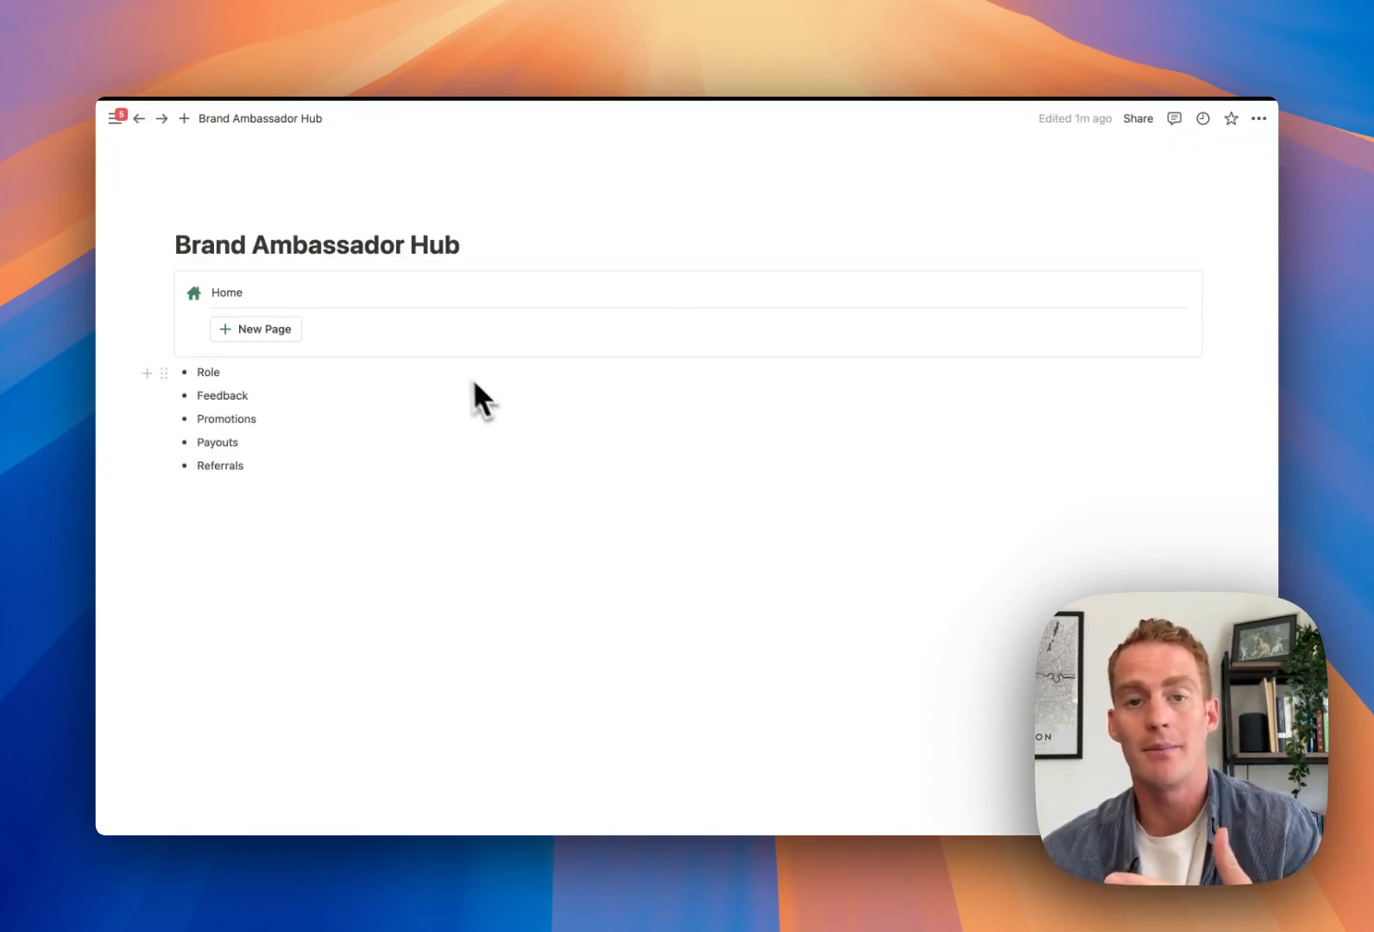
left_click_drag(157, 369, 258, 480)
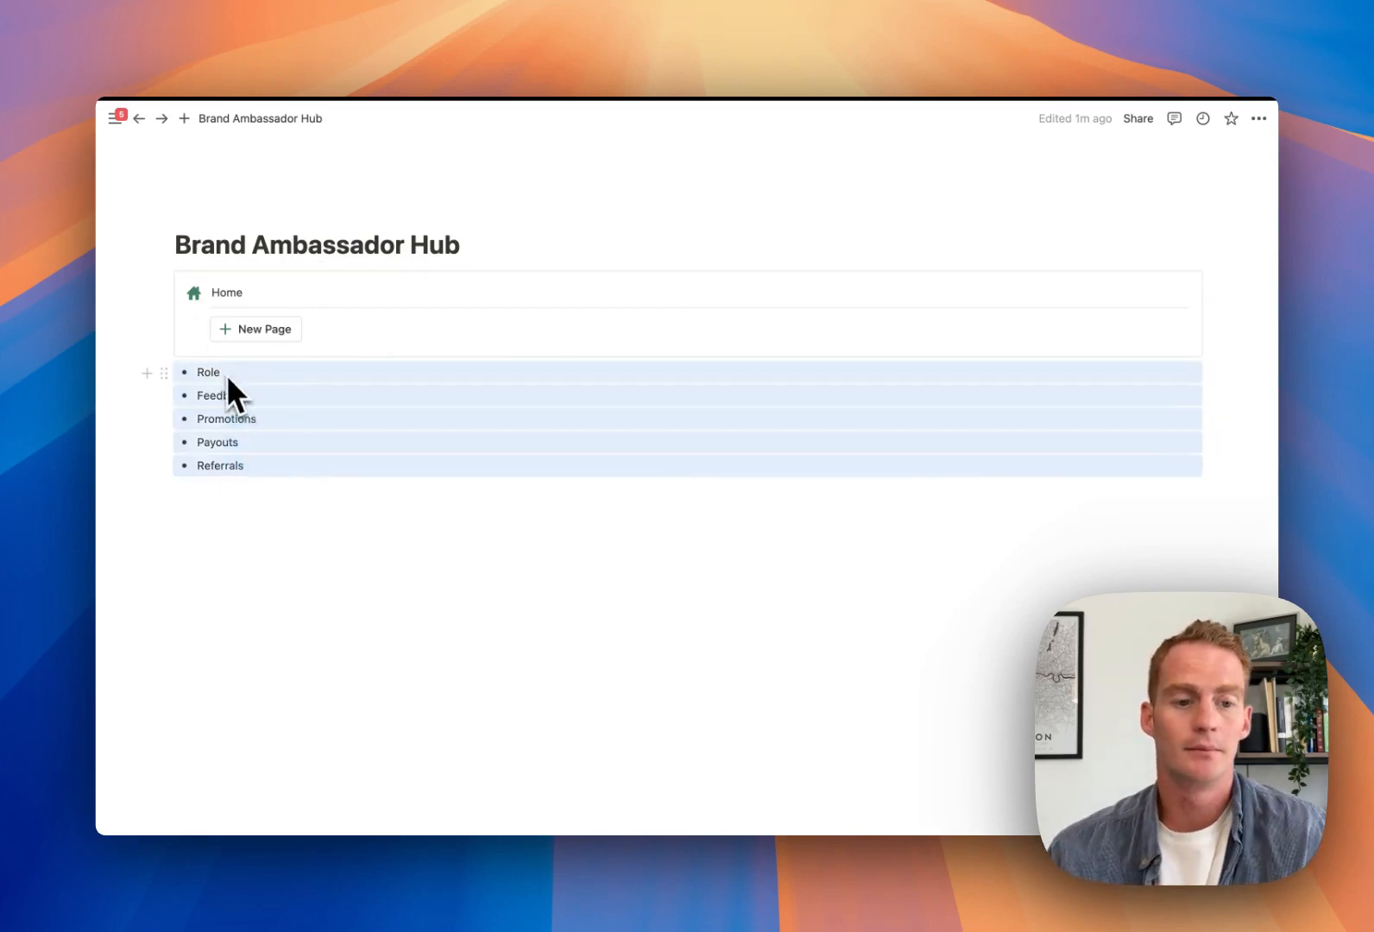
left_click_drag(164, 374, 1203, 294)
left_click(705, 401)
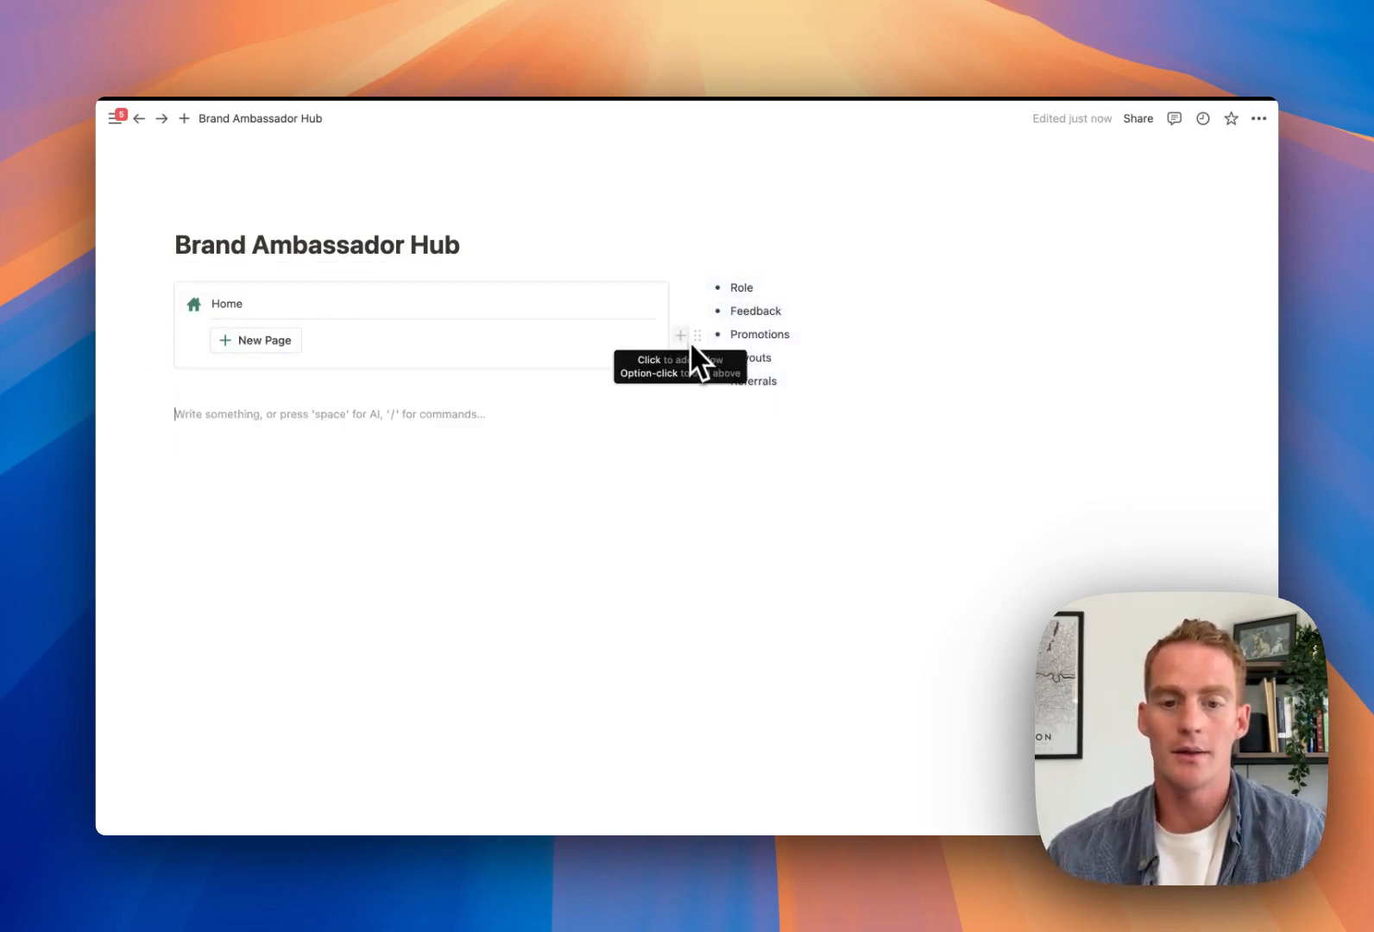
left_click_drag(688, 282, 436, 319)
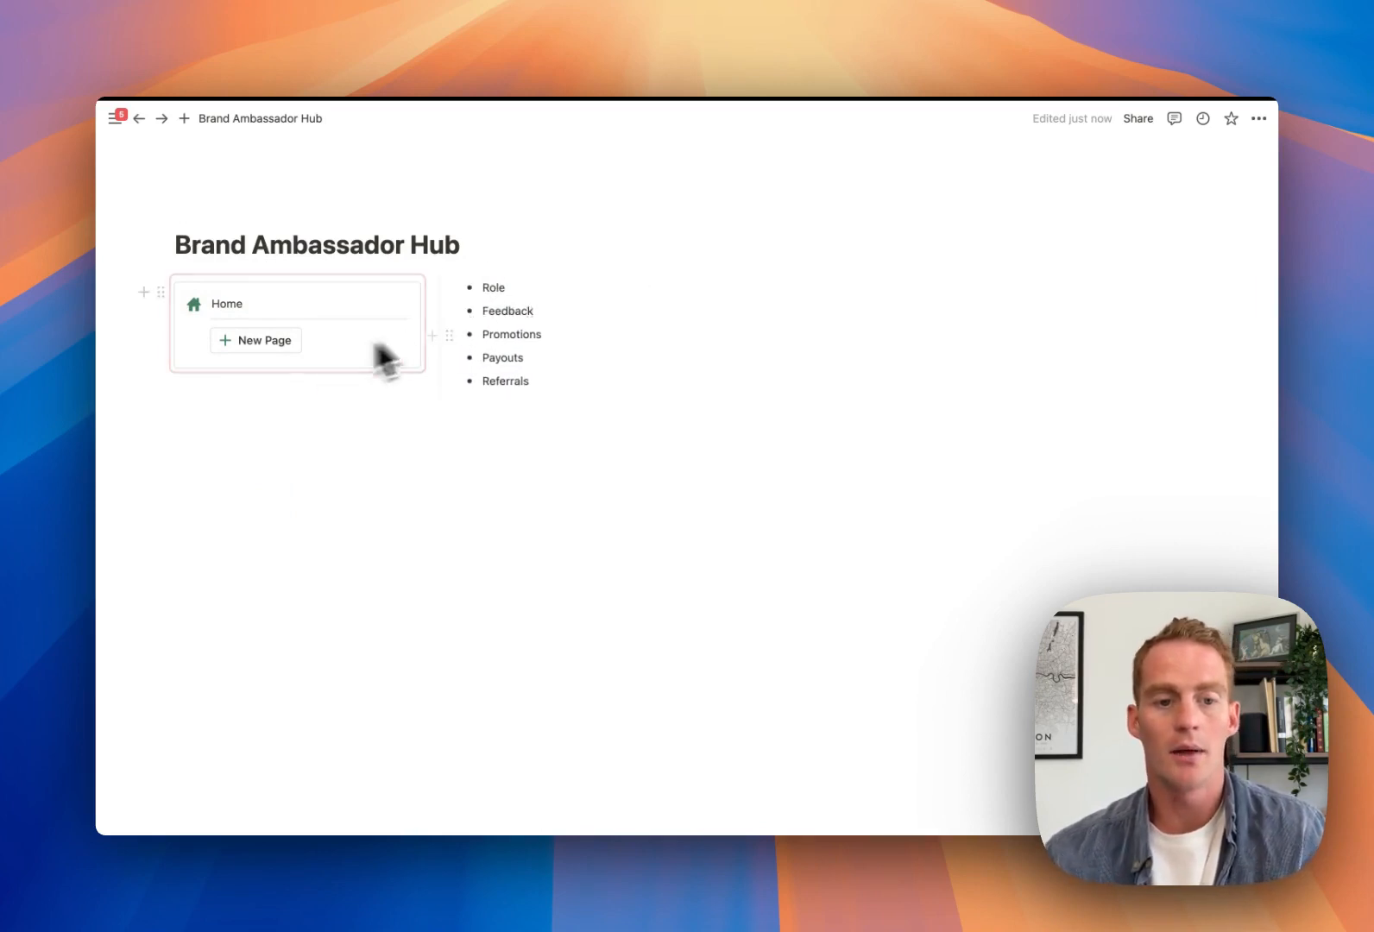
Use the New Page button to add a 'New page' sub-page under Home
left_click(277, 359)
mouse_move(270, 371)
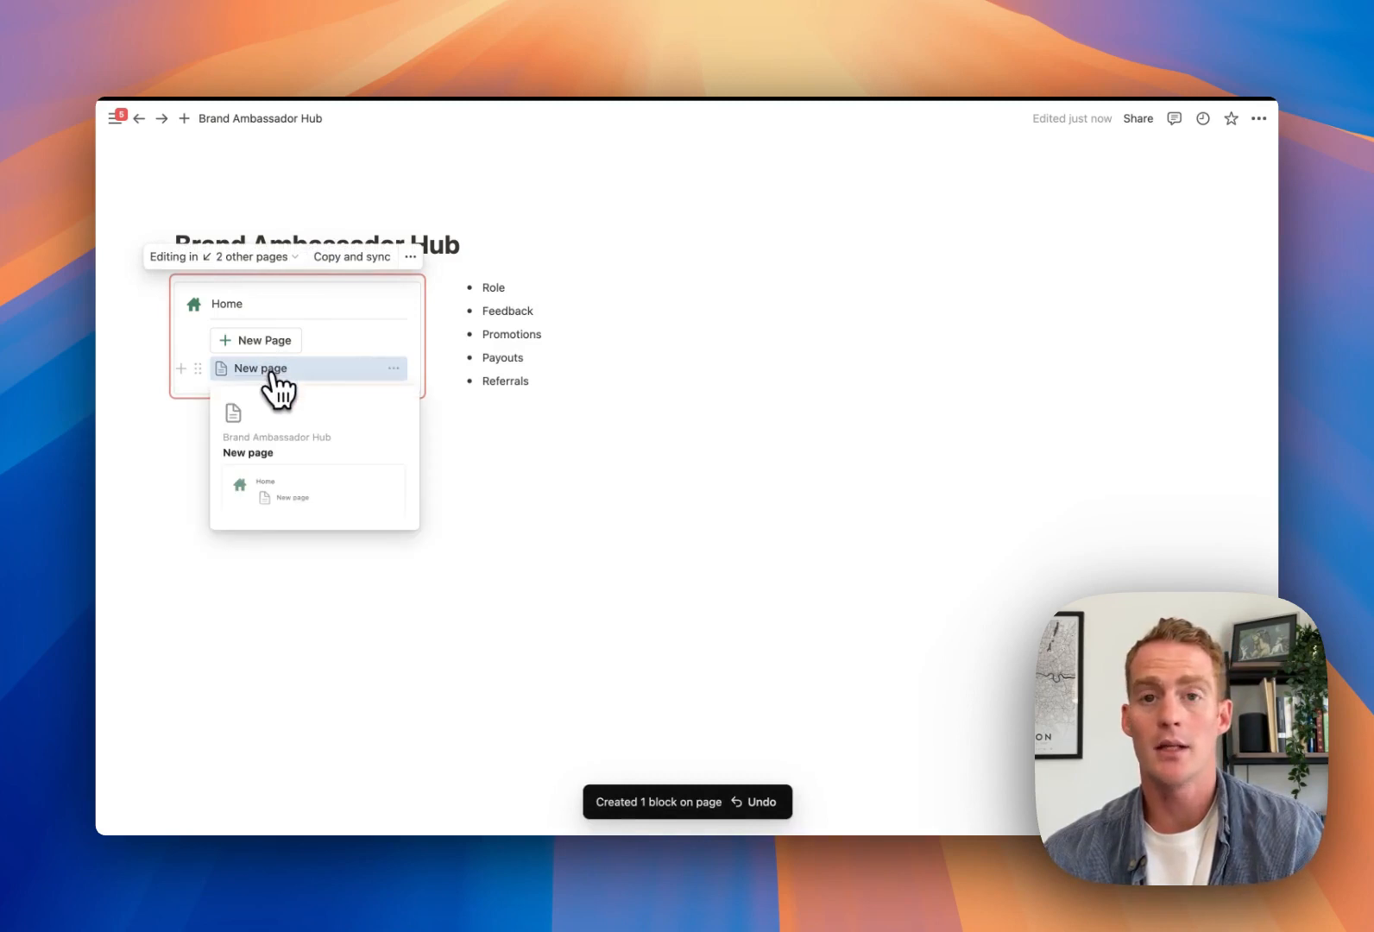
left_click(270, 371)
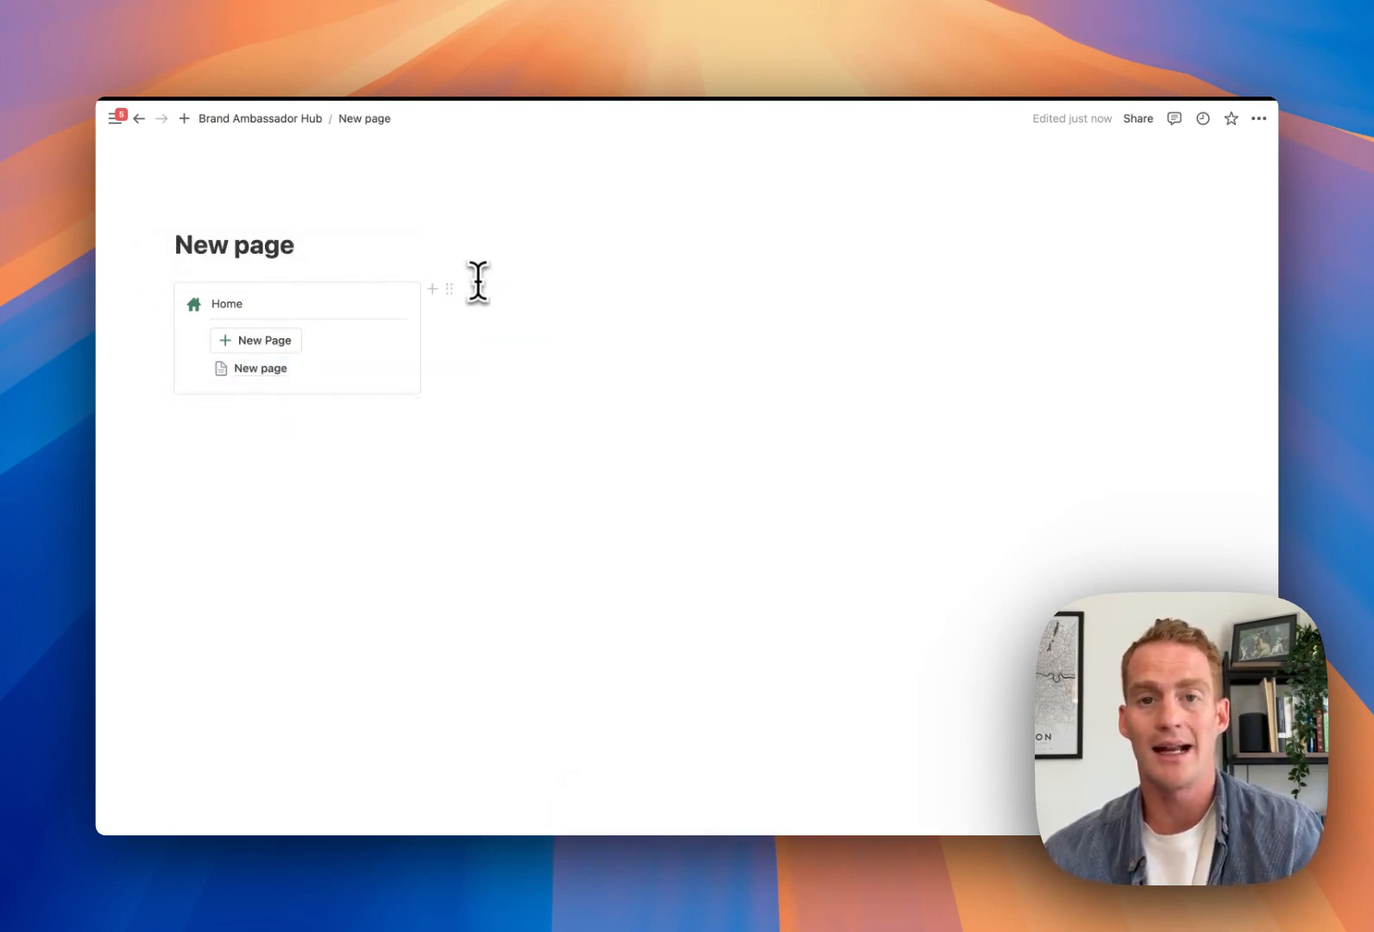
left_click(480, 285)
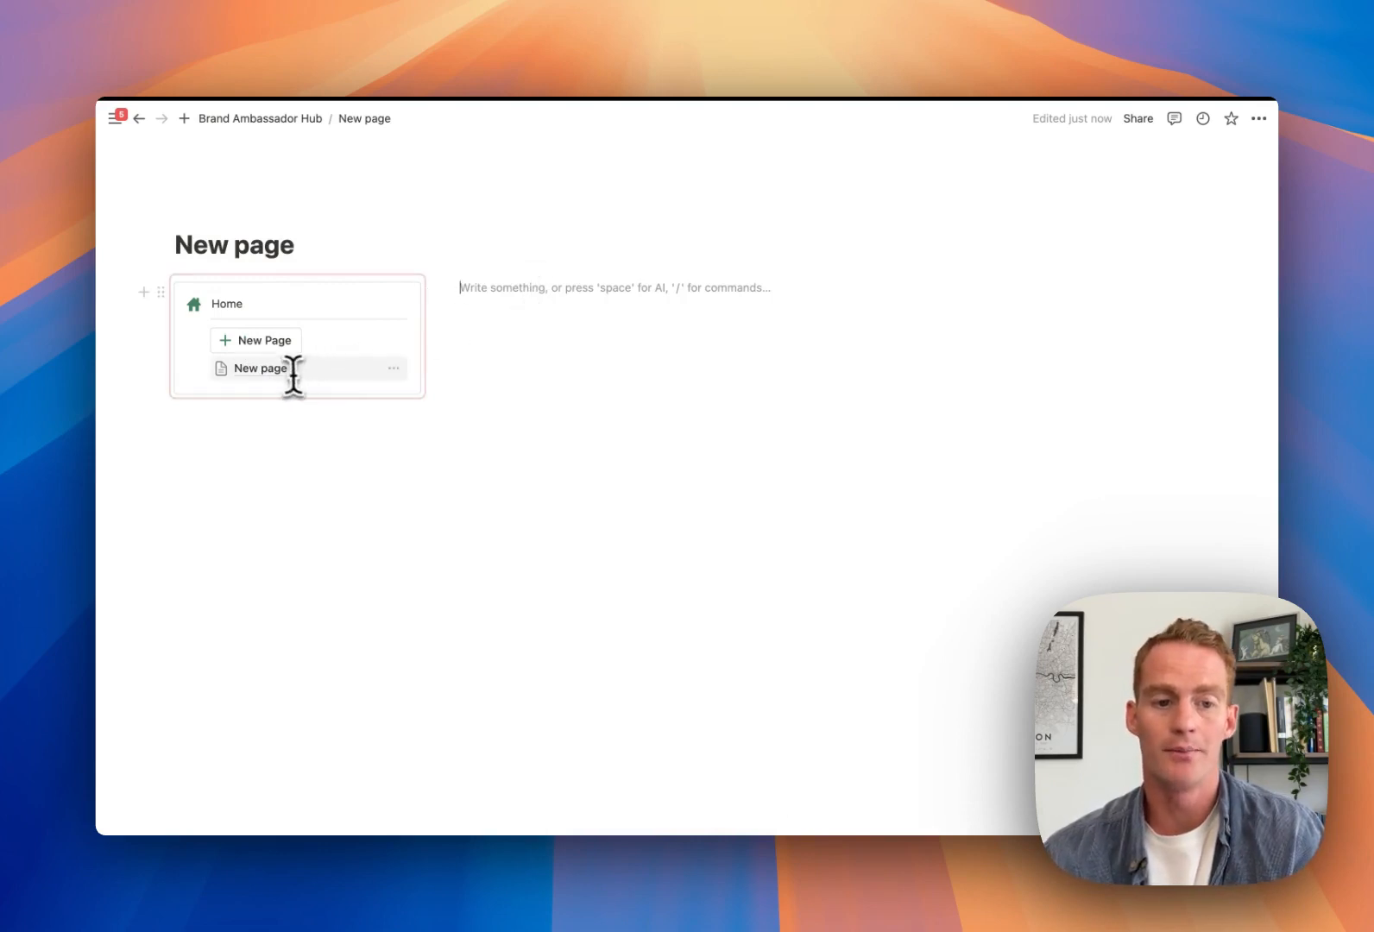
left_click(138, 127)
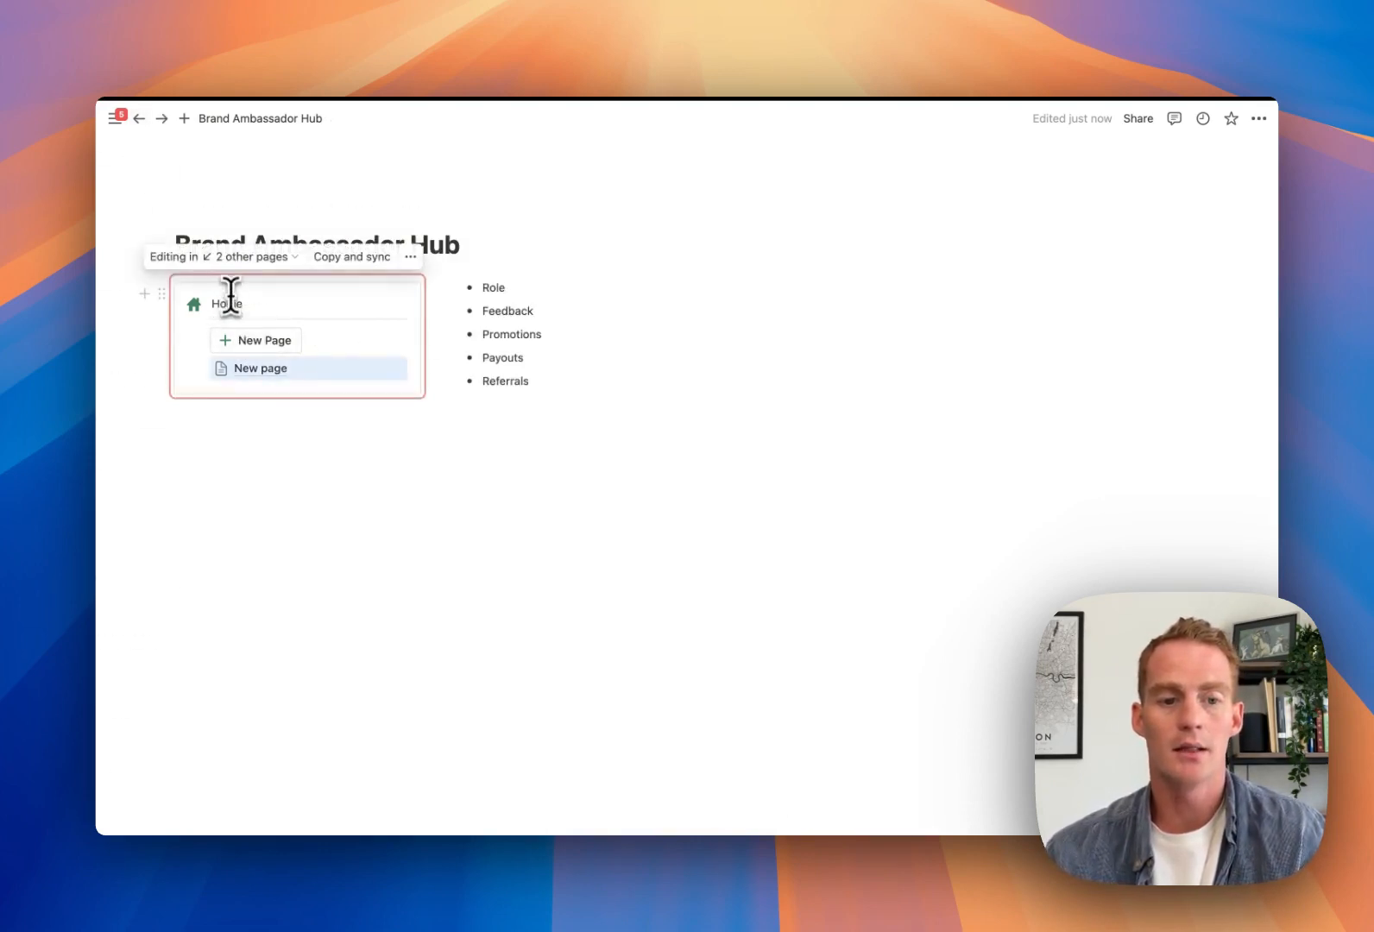
Link the word Home in the synced block to the Hub page's copied link
left_click(1137, 128)
left_click(1220, 242)
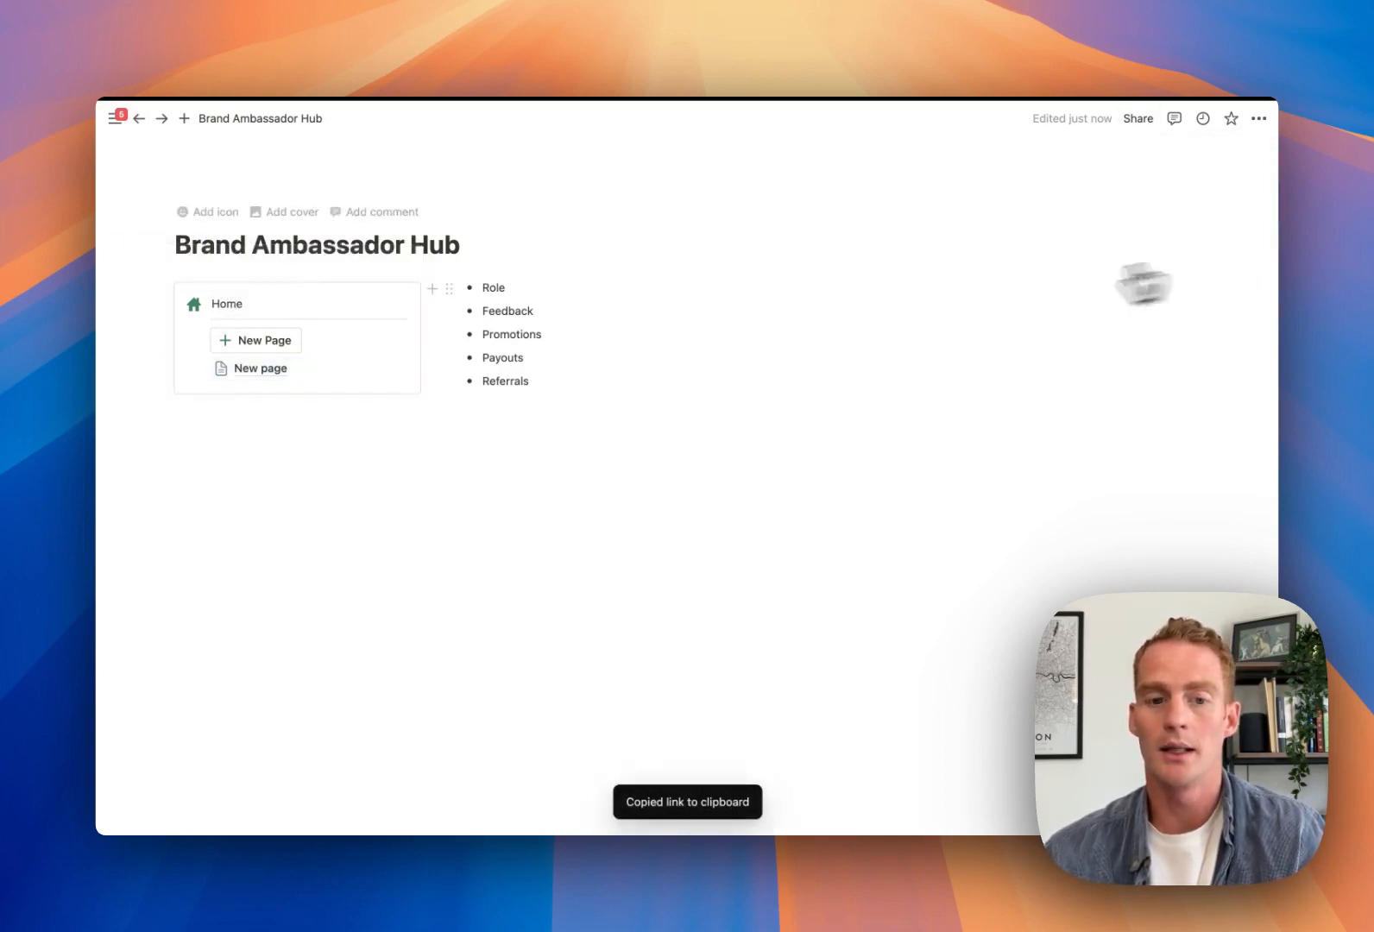
double_click(236, 305)
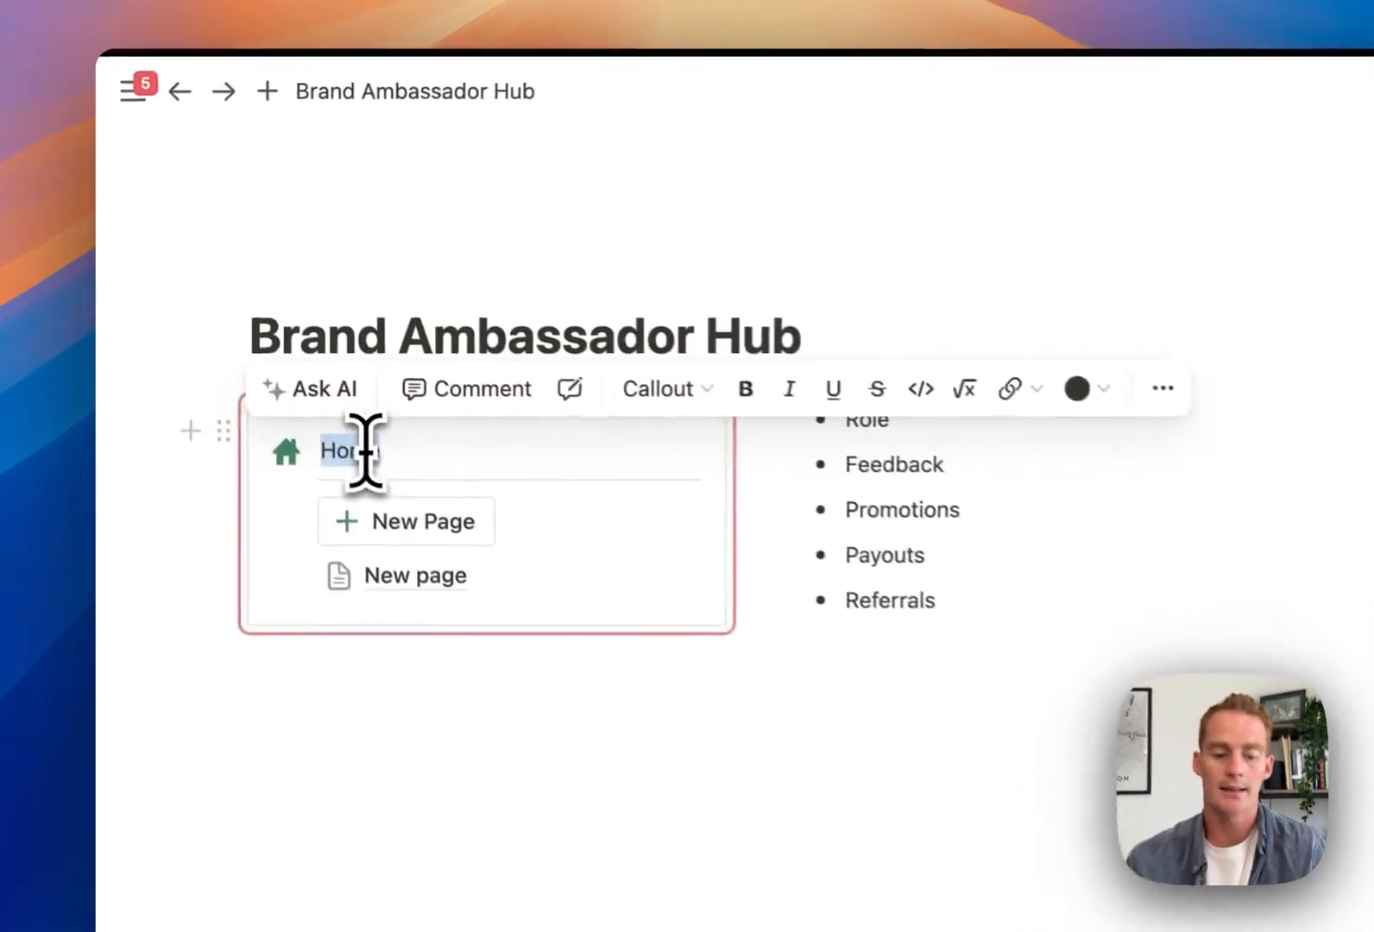
key("super+v")
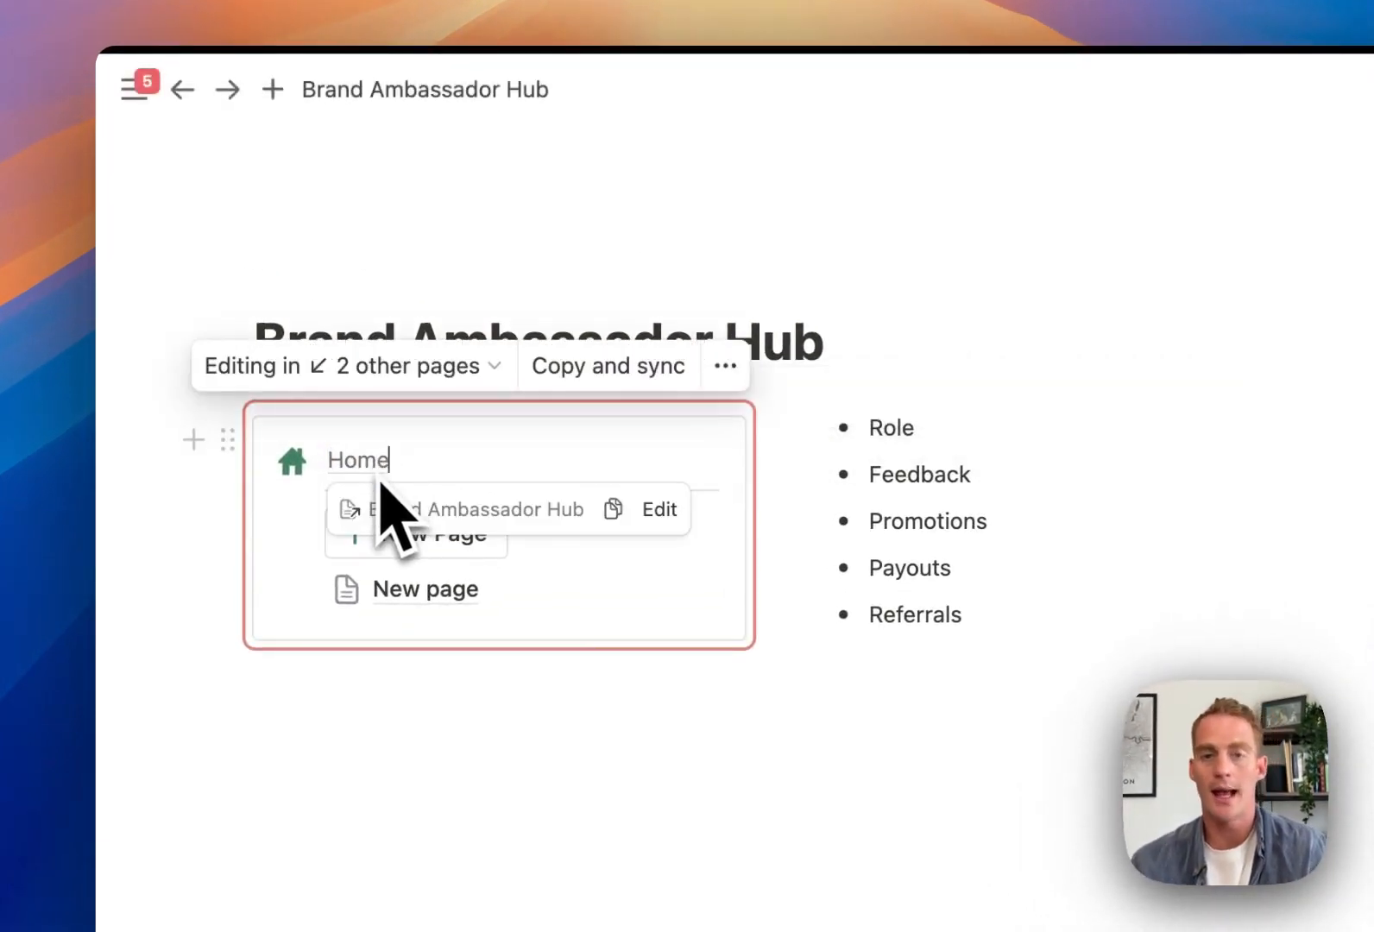
left_click(1118, 602)
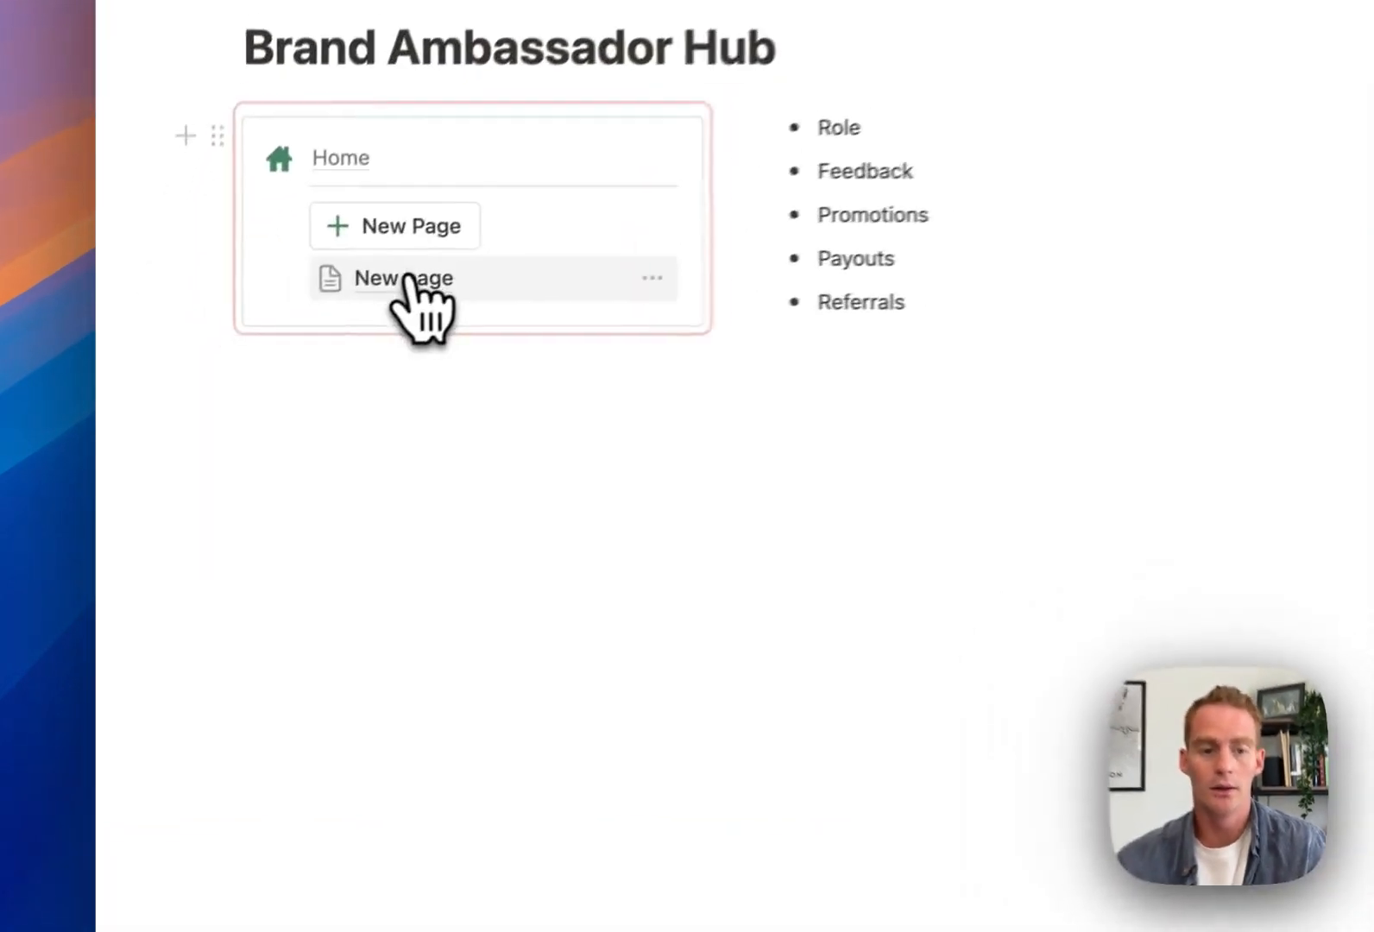
Rename the new sub-pages under Home to Role and Feedback
right_click(409, 278)
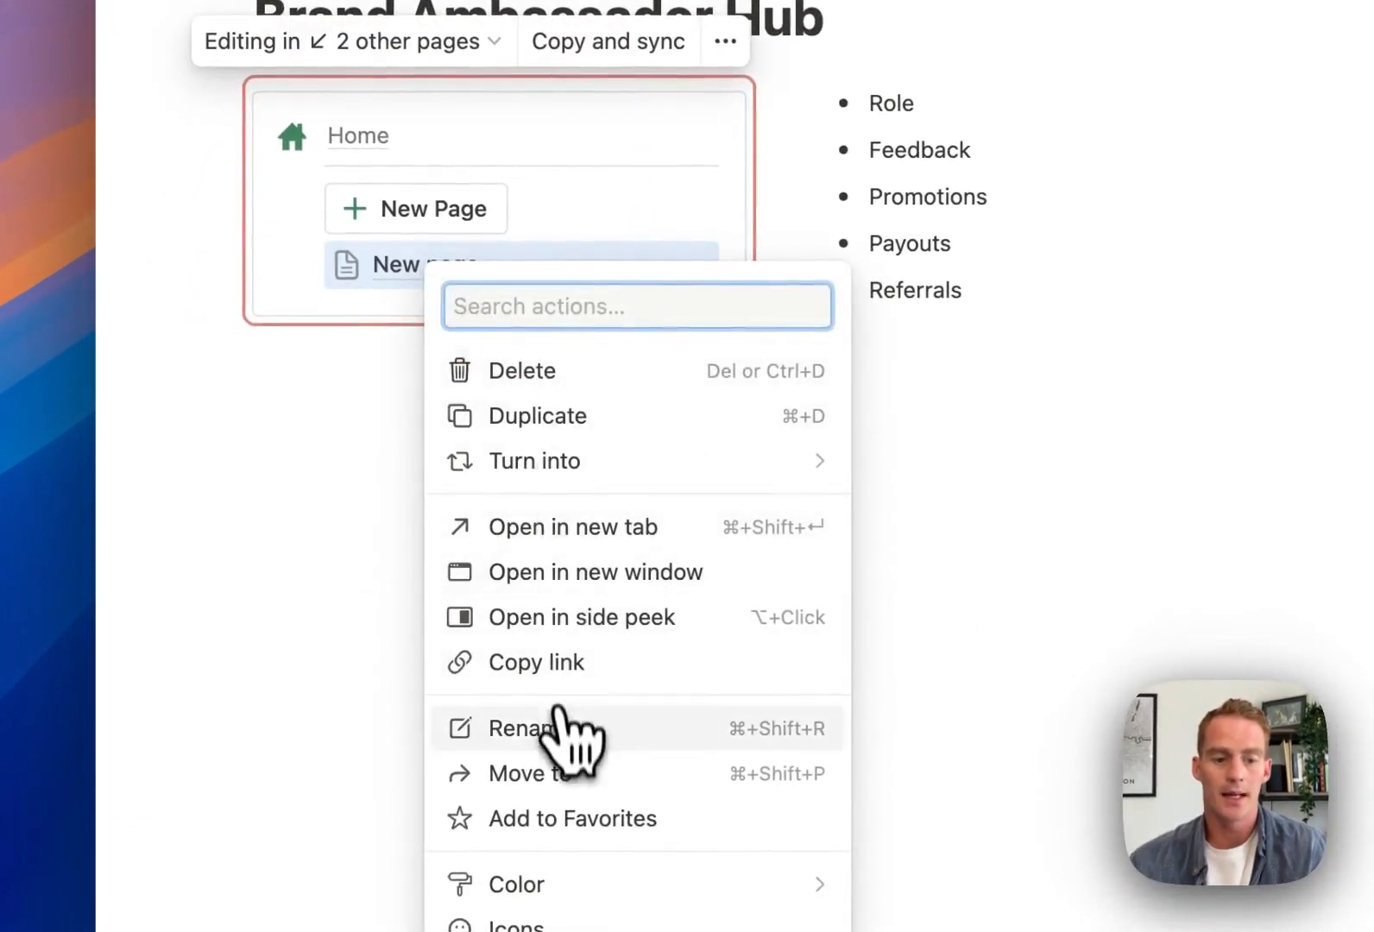
left_click(559, 718)
type("Role")
key("Return")
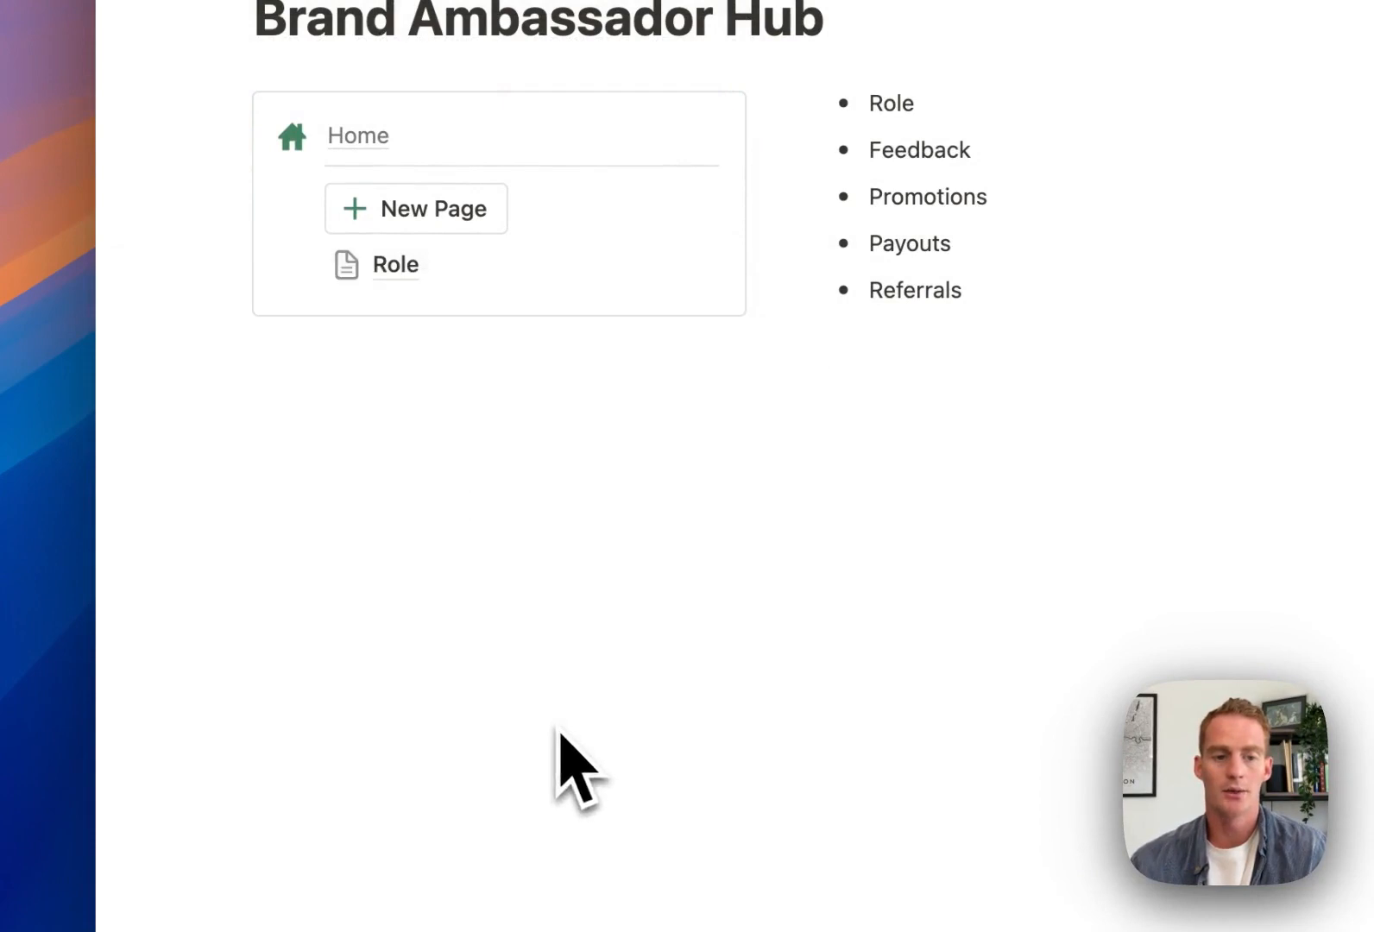
left_click(436, 209)
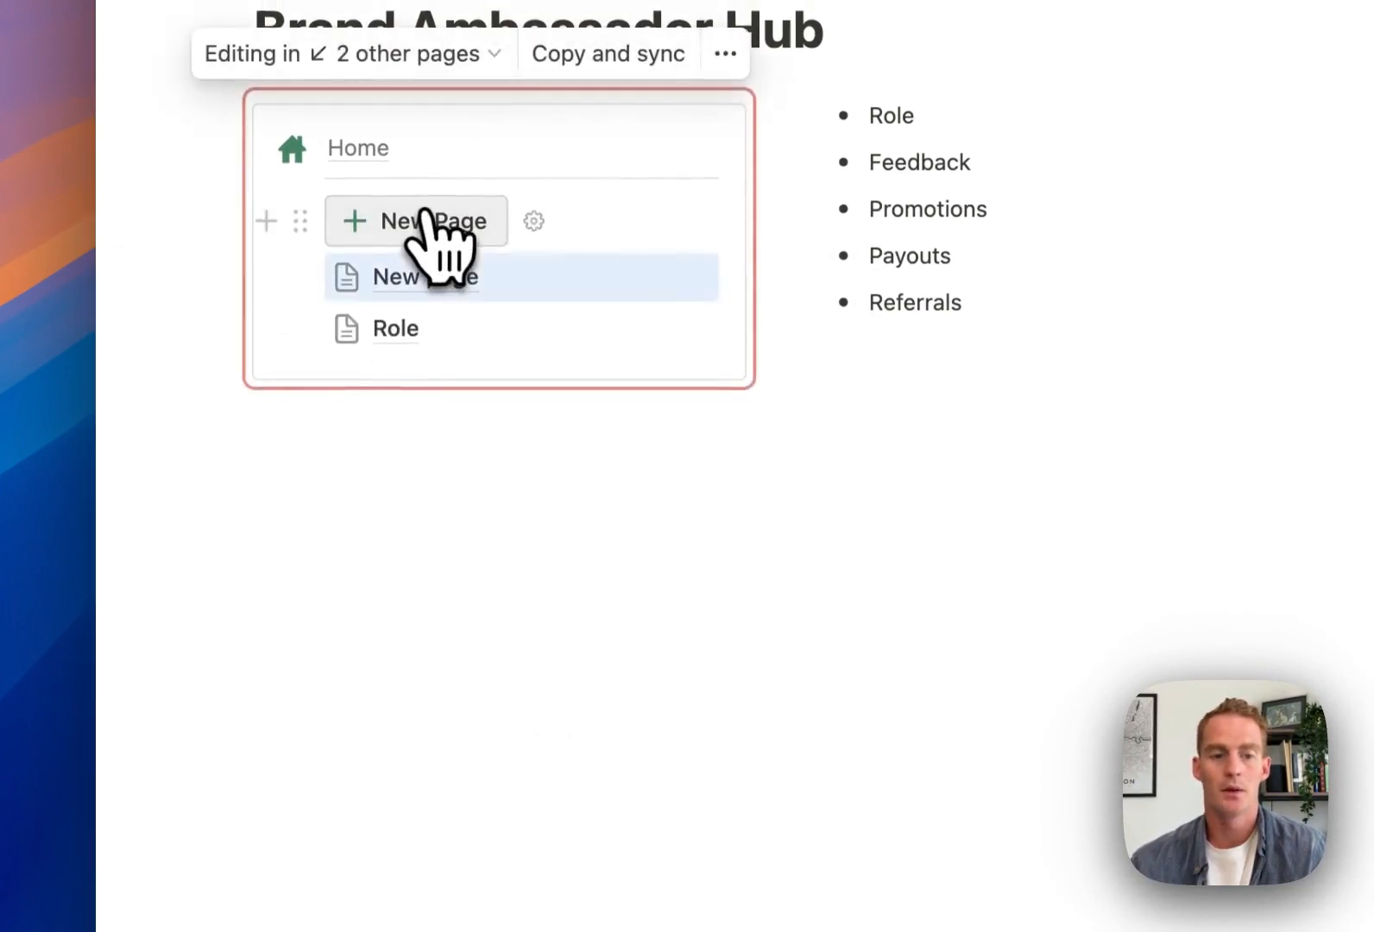
right_click(438, 292)
left_click(574, 763)
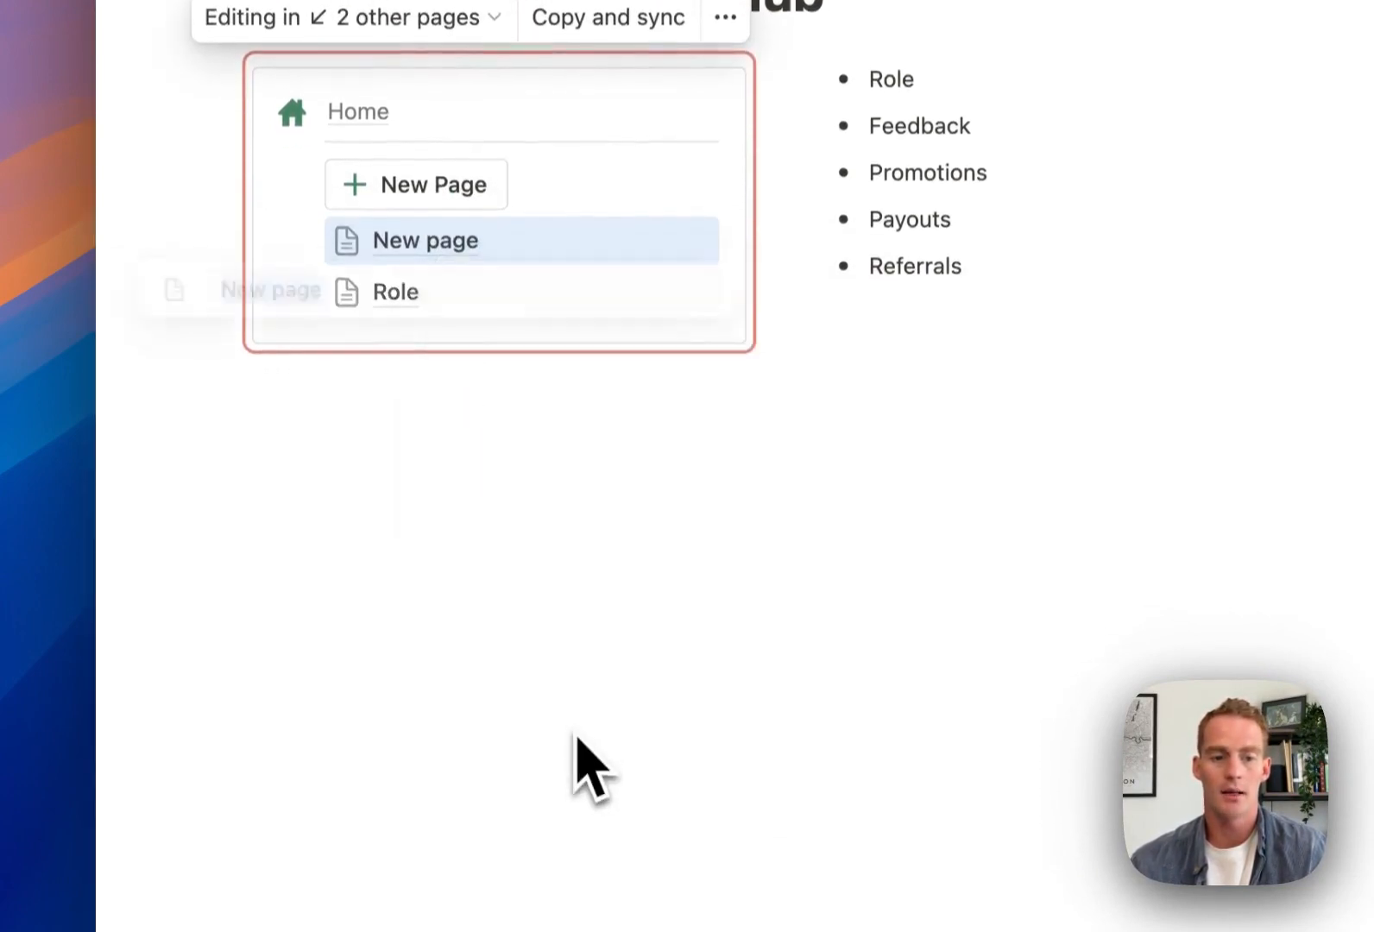
type("Feedback")
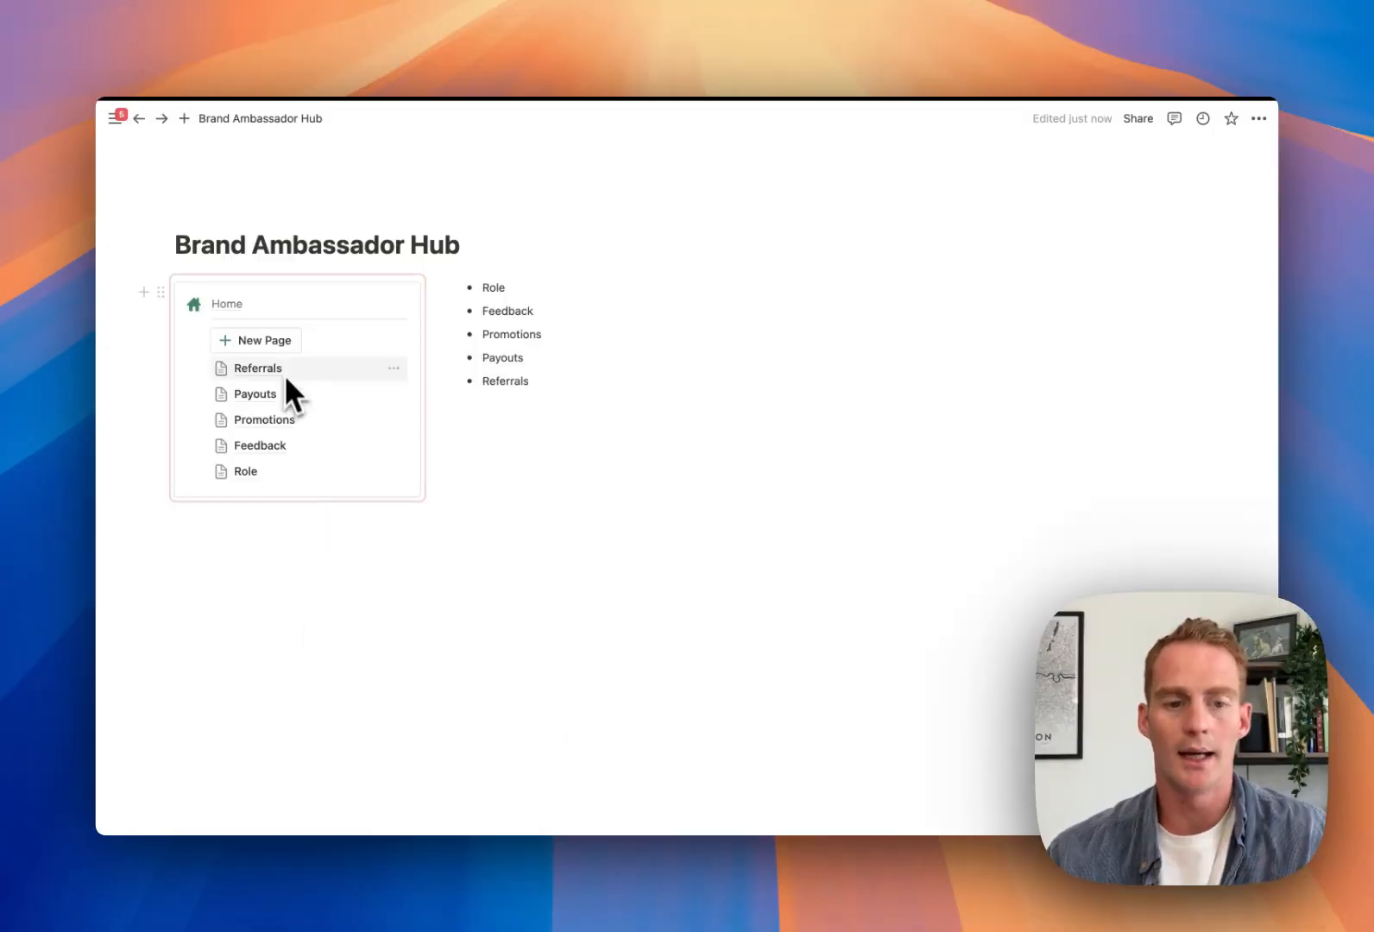
Move the New Page button to the bottom and check the Role through Referrals pages
left_click(196, 331)
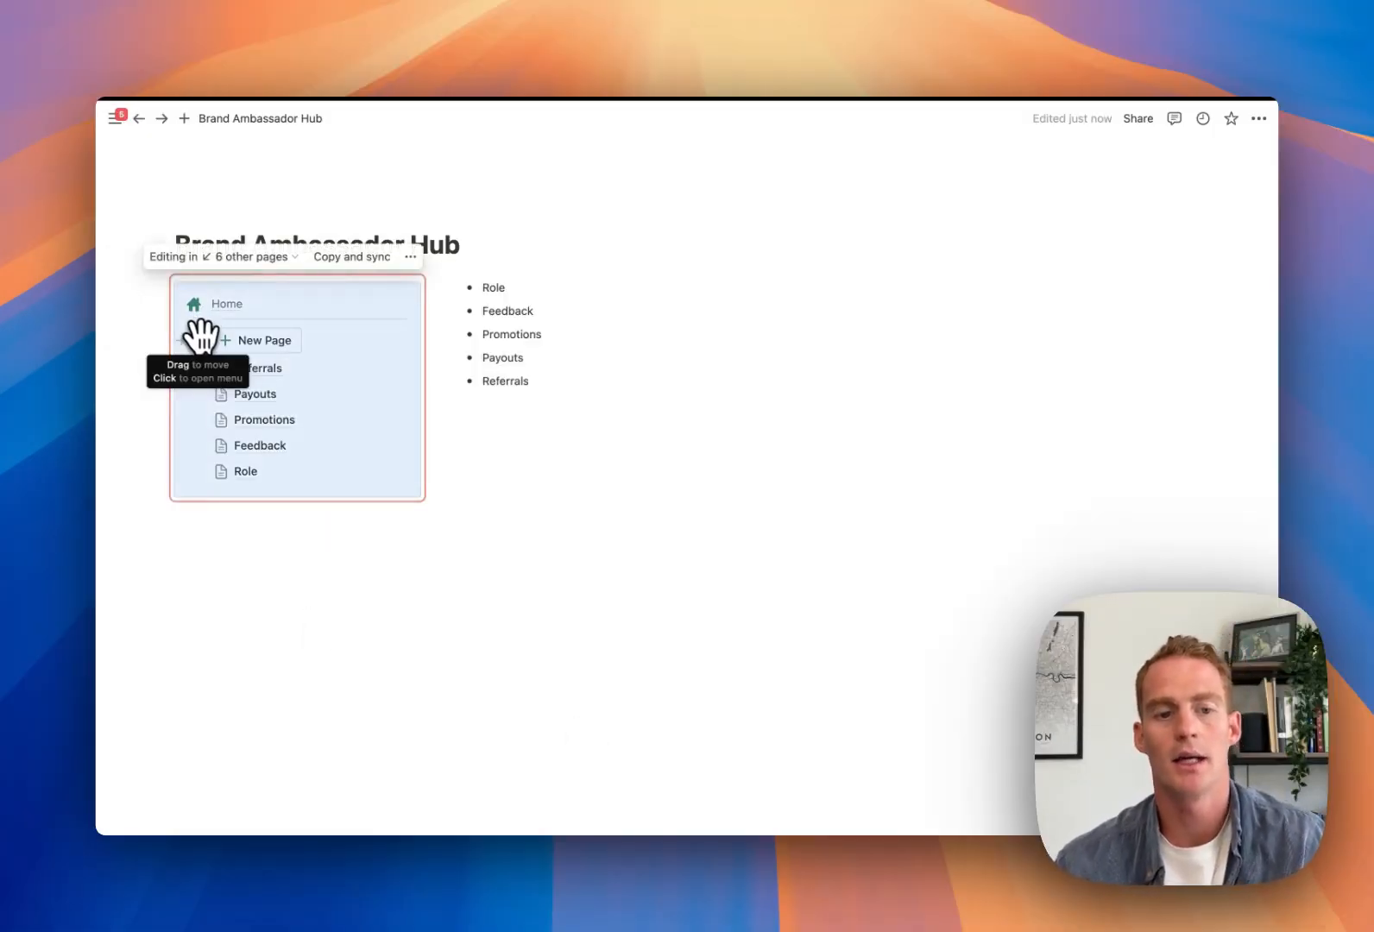
left_click_drag(201, 335, 222, 480)
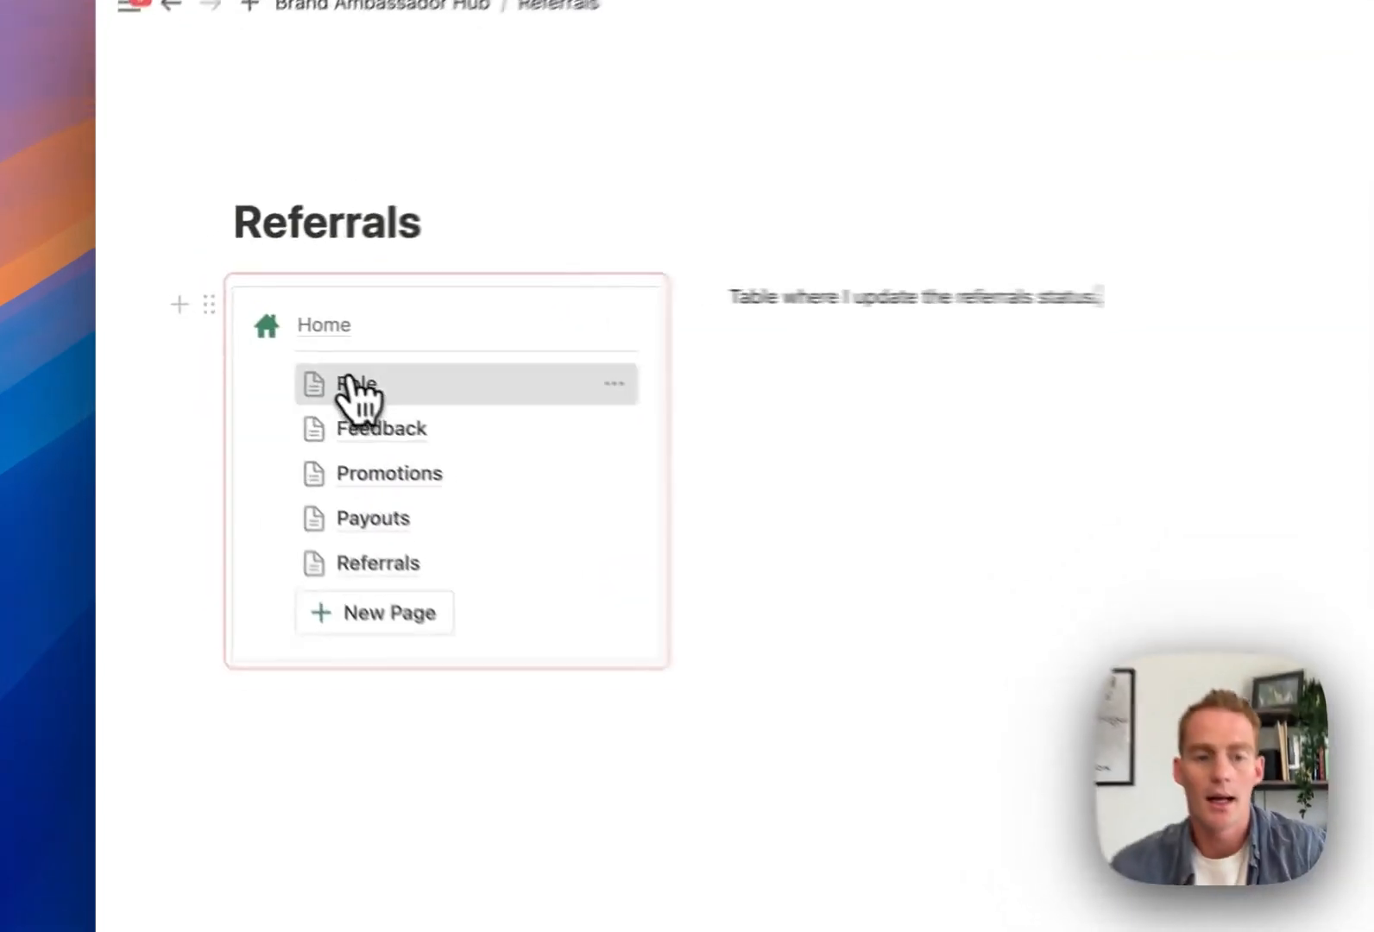
left_click(350, 388)
left_click(423, 449)
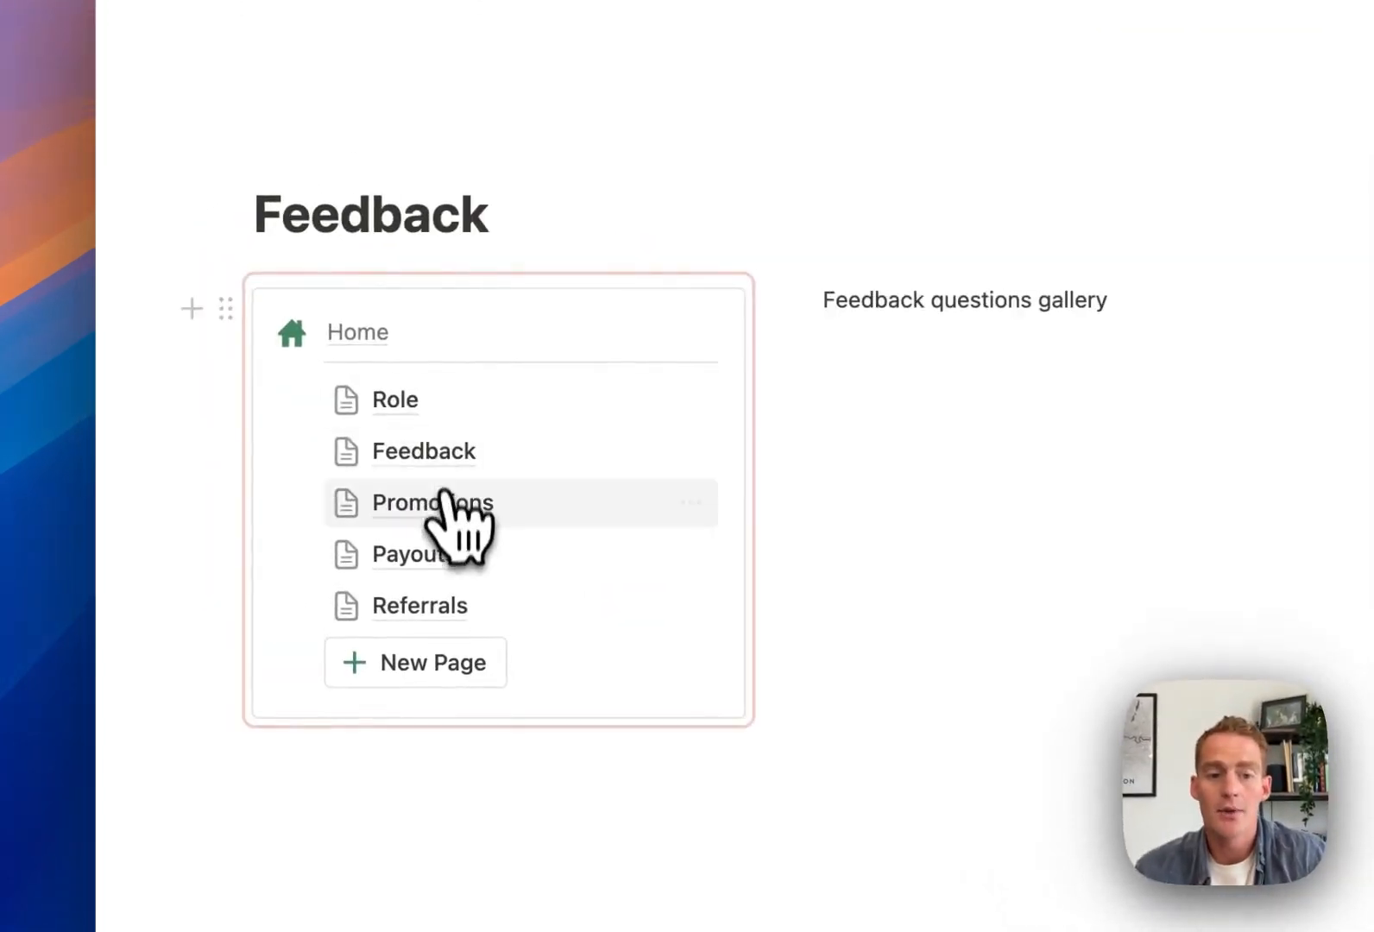
left_click(443, 500)
left_click(444, 555)
left_click(437, 606)
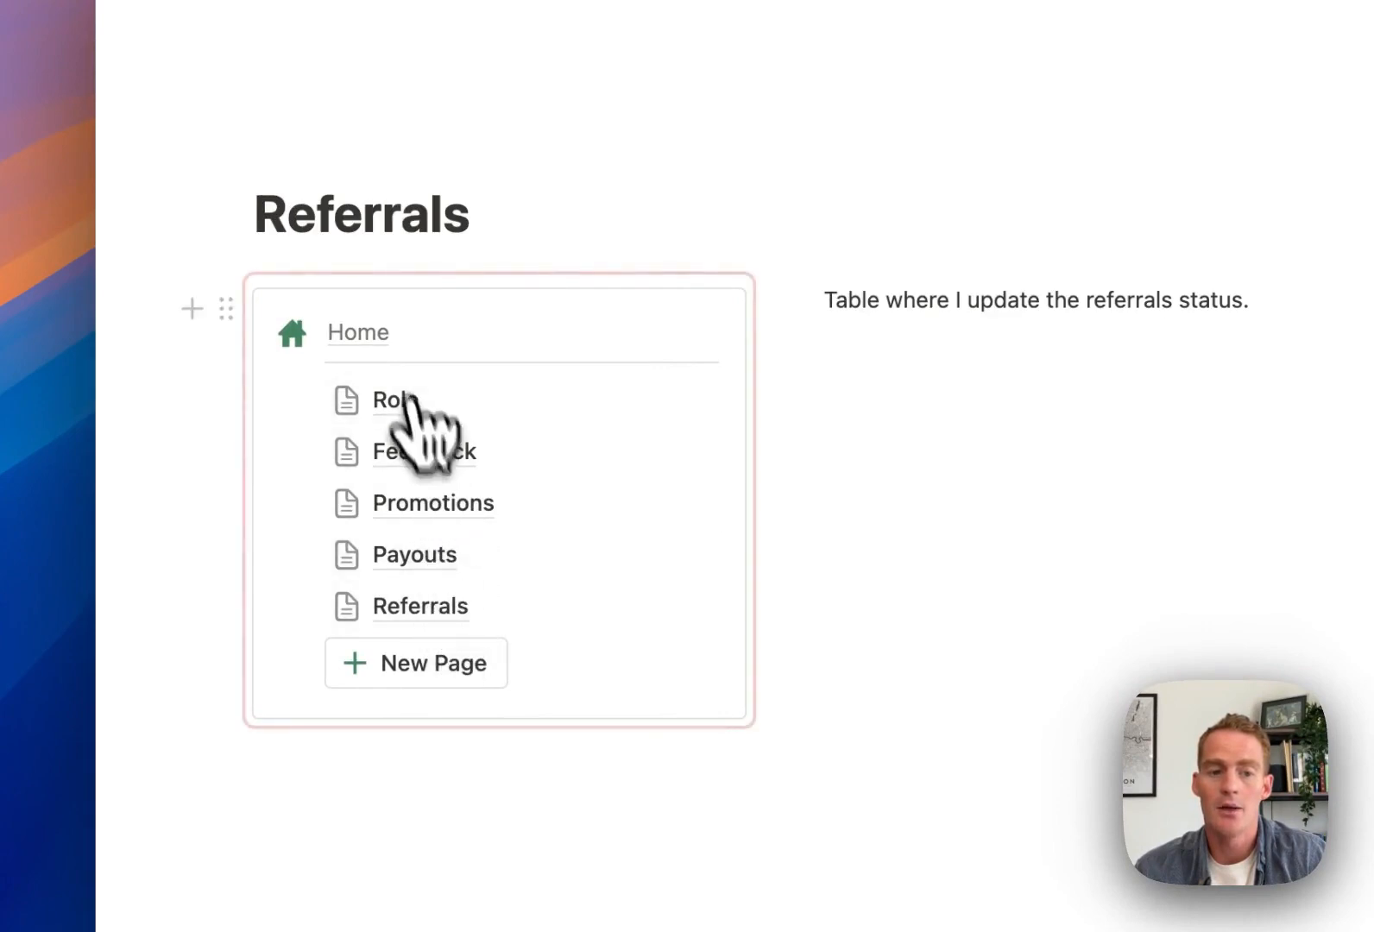
left_click(371, 335)
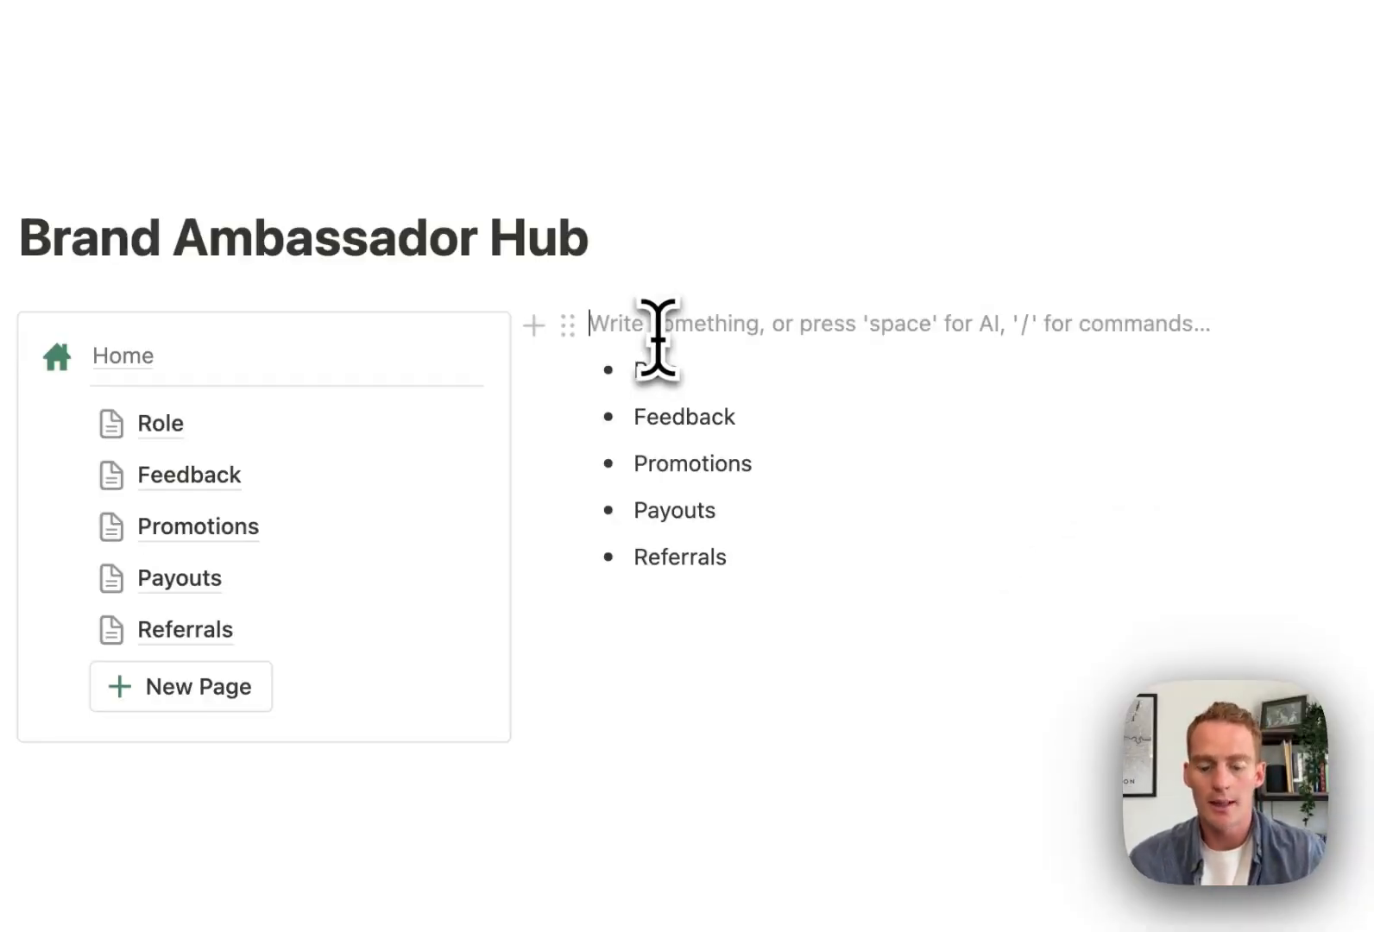
Add an 'Ambassador Program Overview' heading, delete the bullets, and open the AI prompt
type("##")
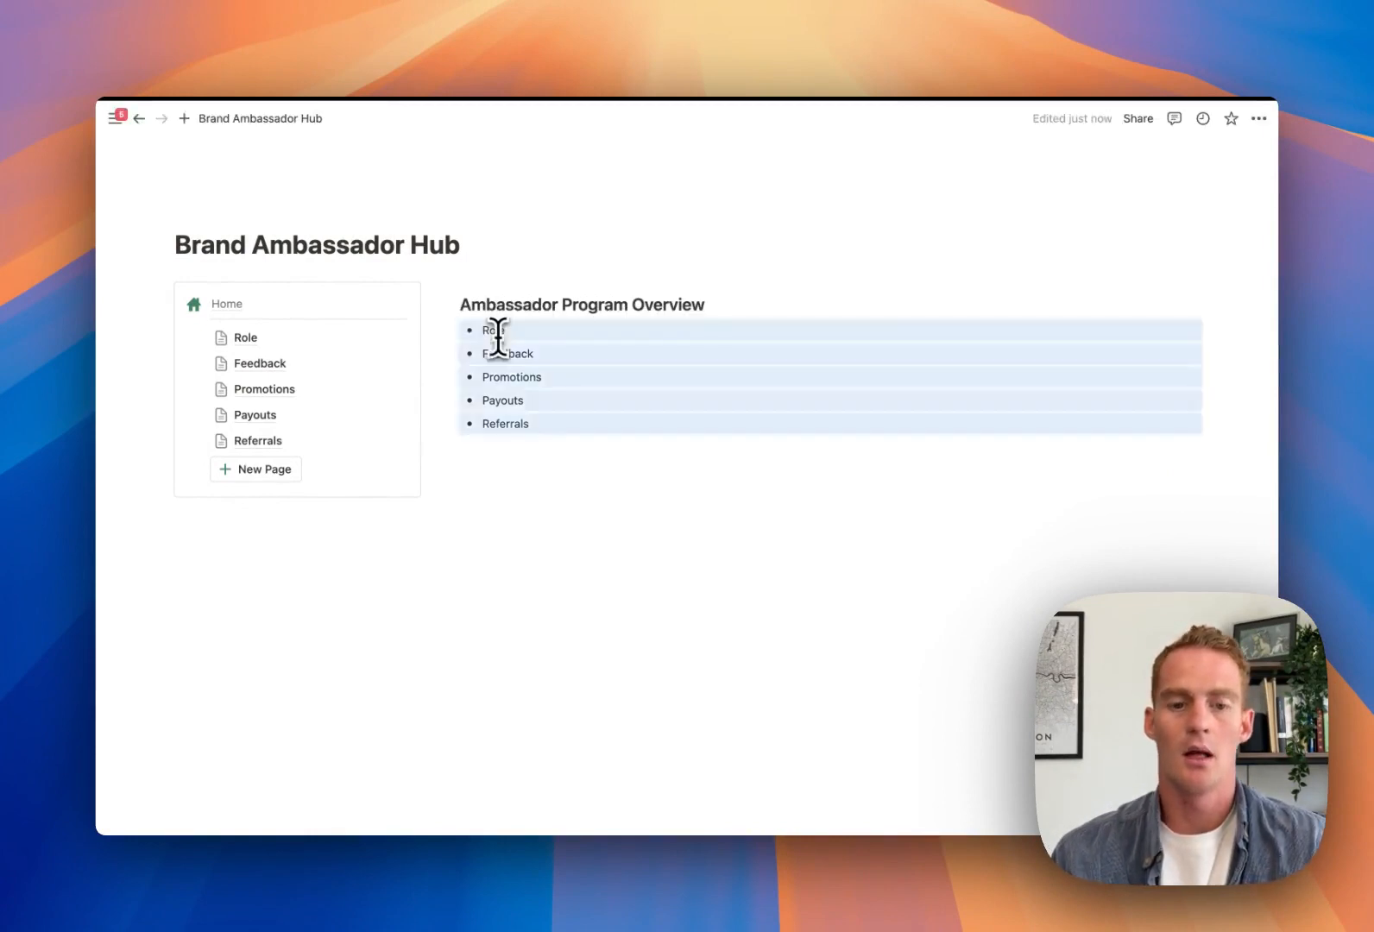
key("BackSpace")
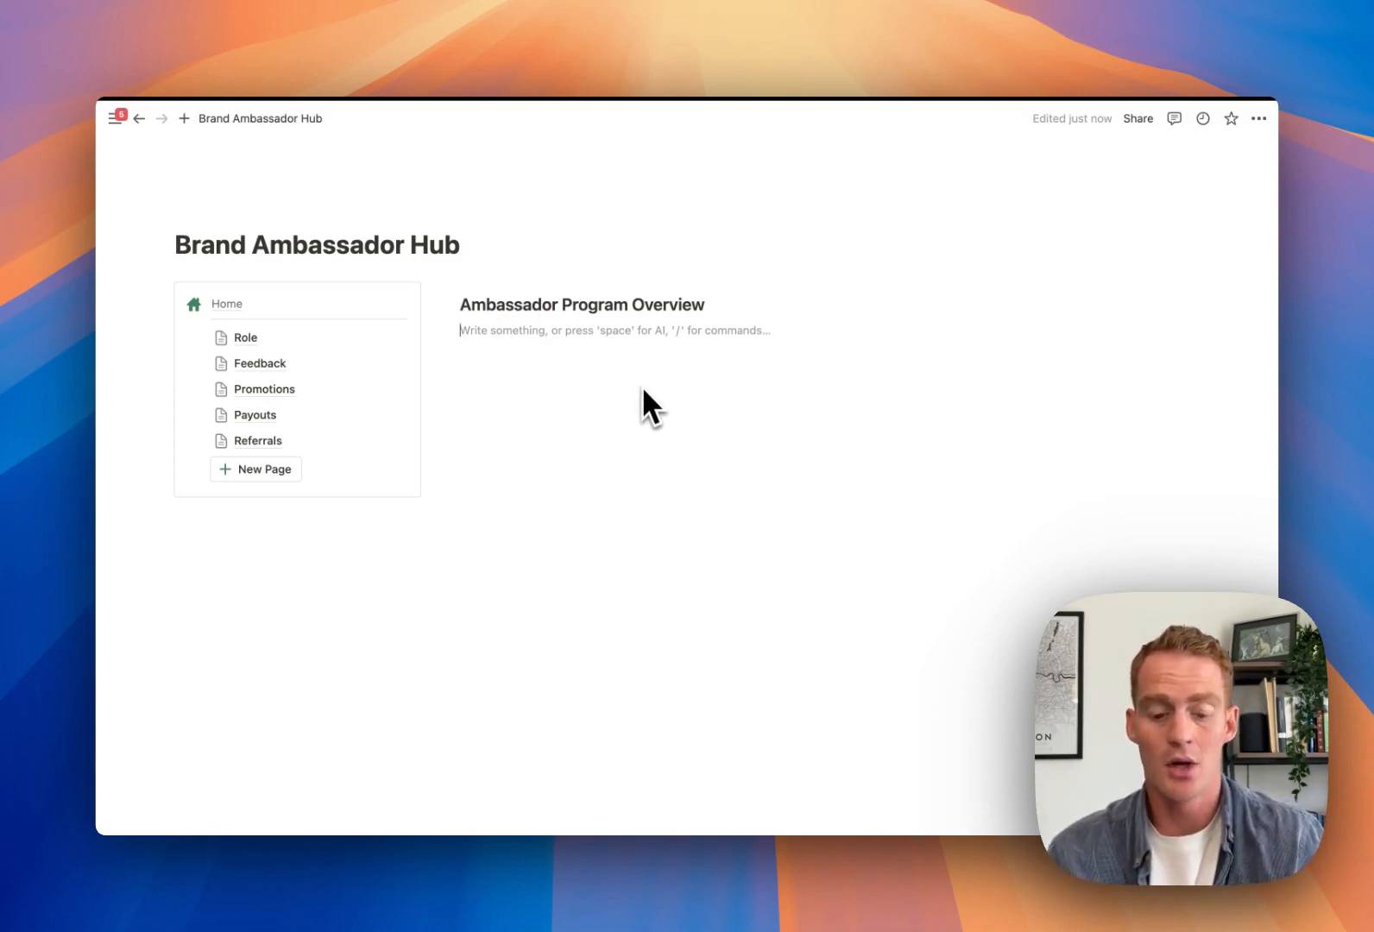
key("space")
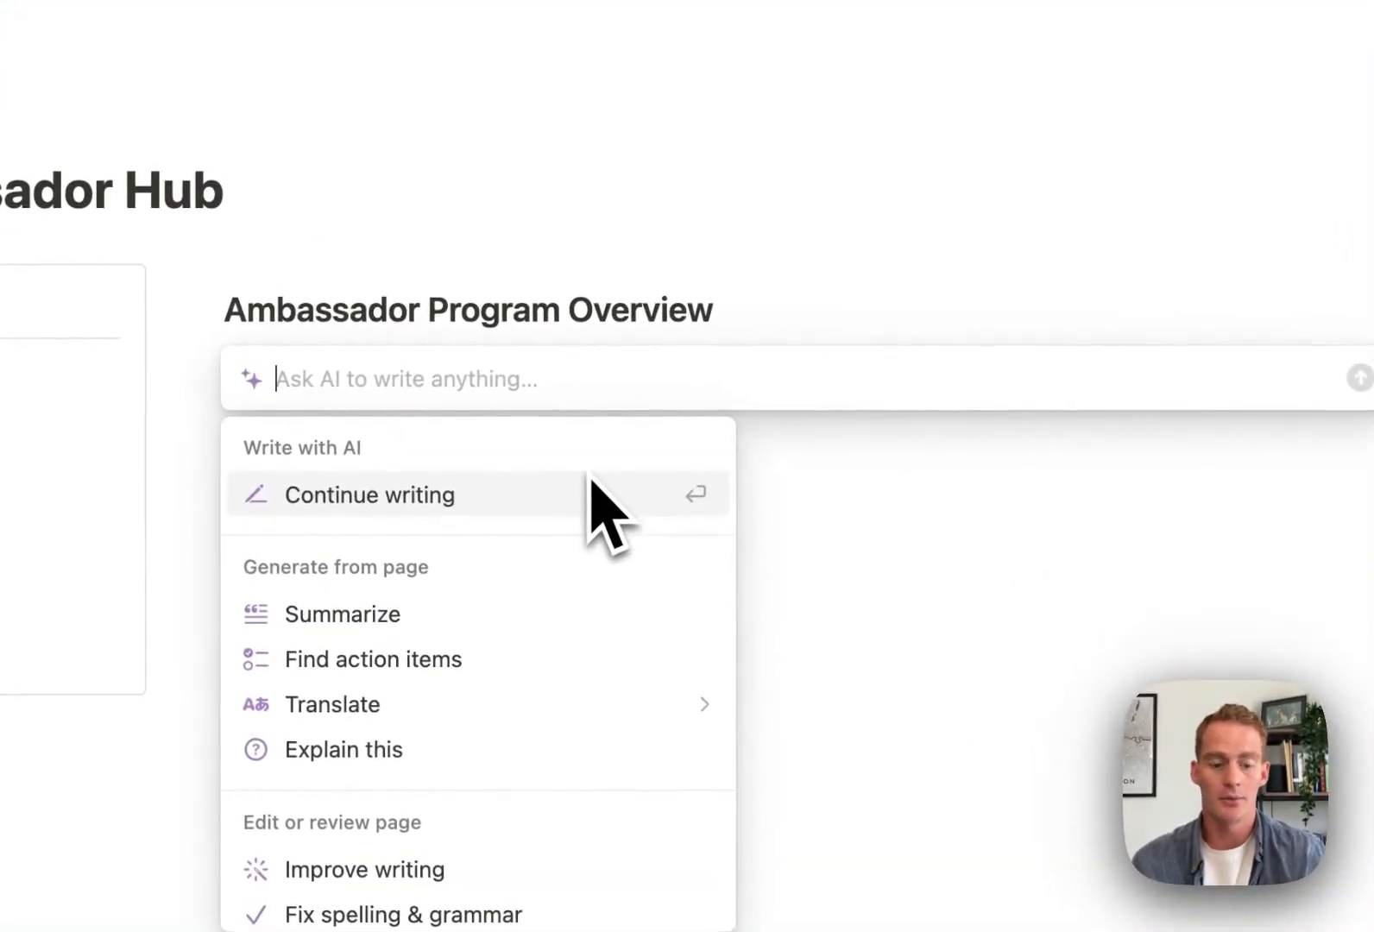
Request a three-phase Bizway.io ambassador outline with 50% payouts and discount-code tracking
type("Help me outli")
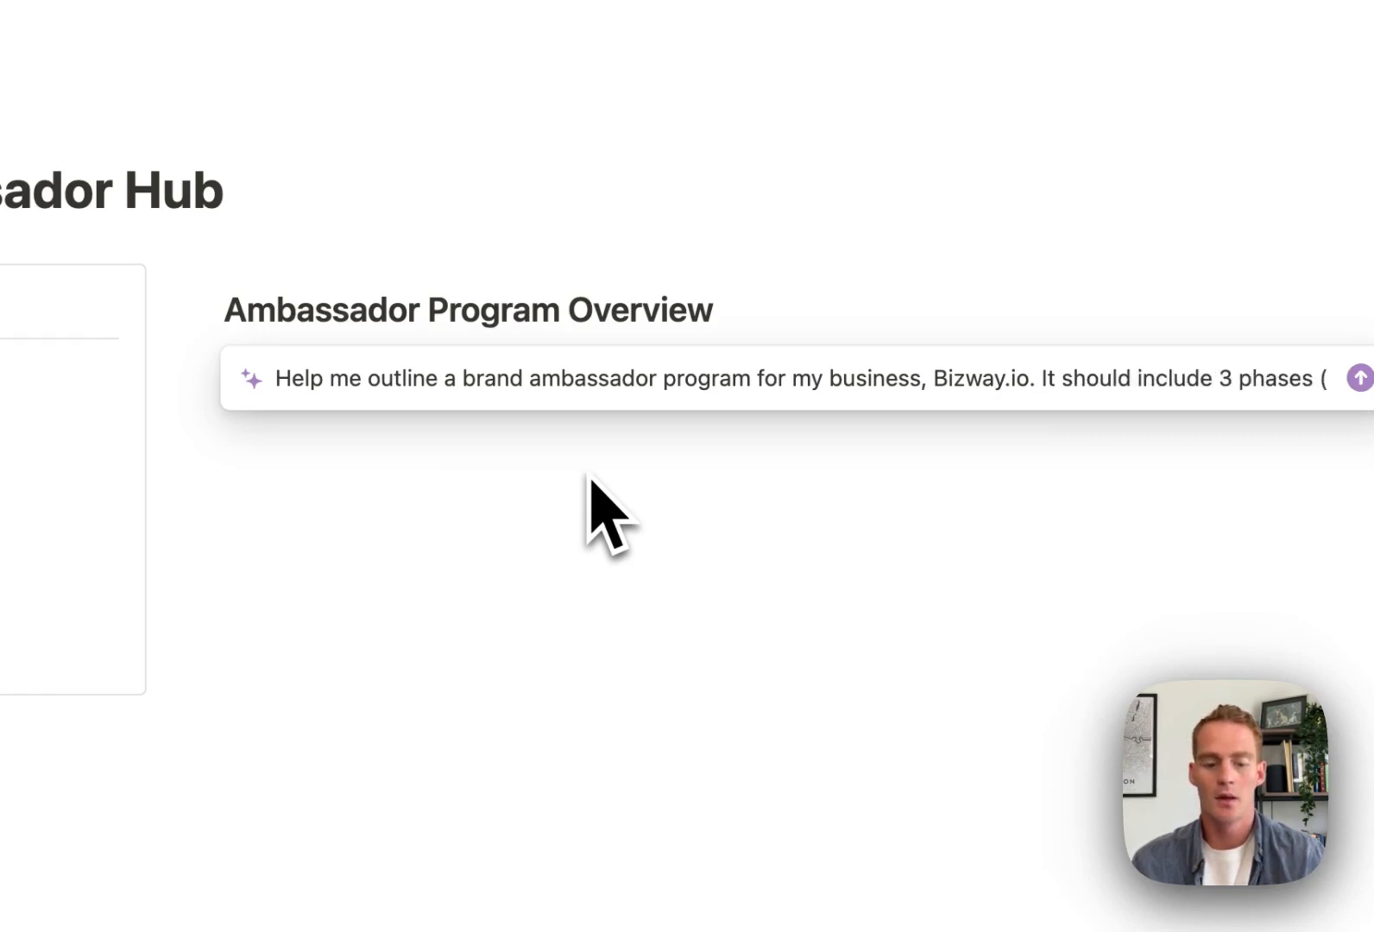
type("Feed")
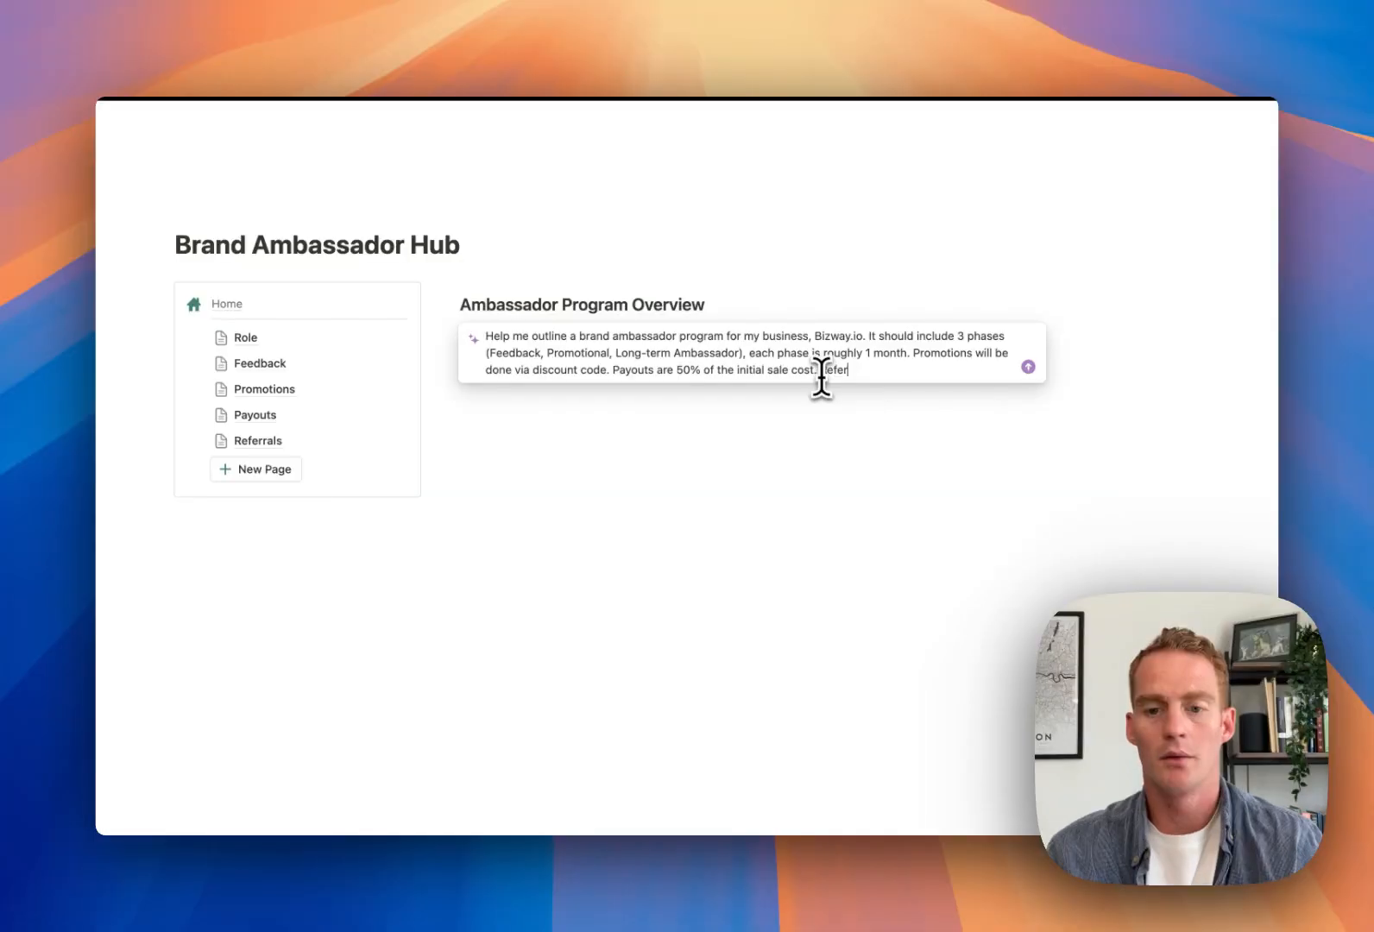
type("als will be tracked via di")
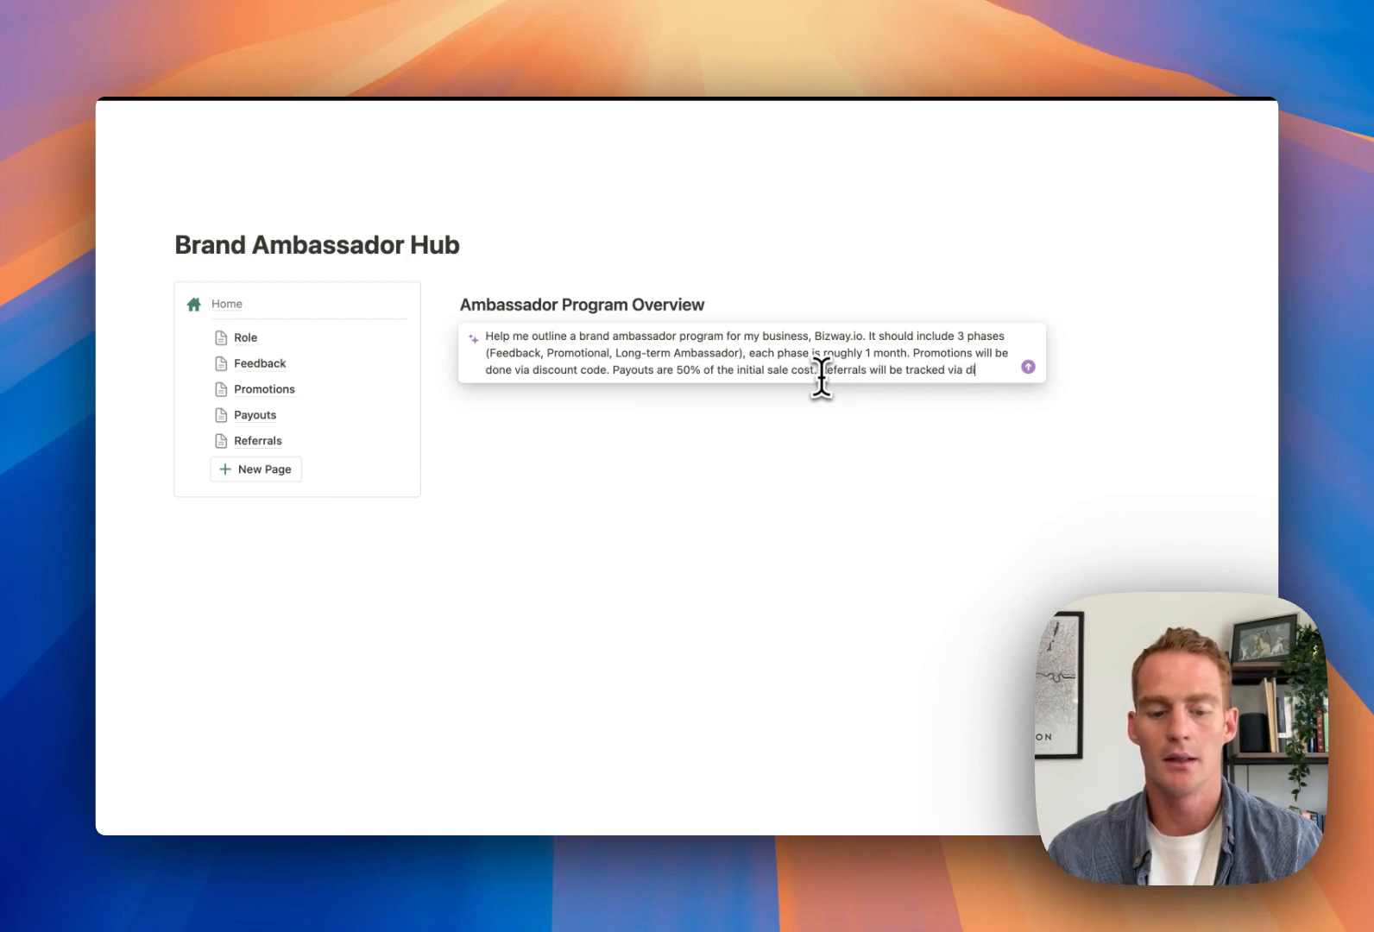
type("code")
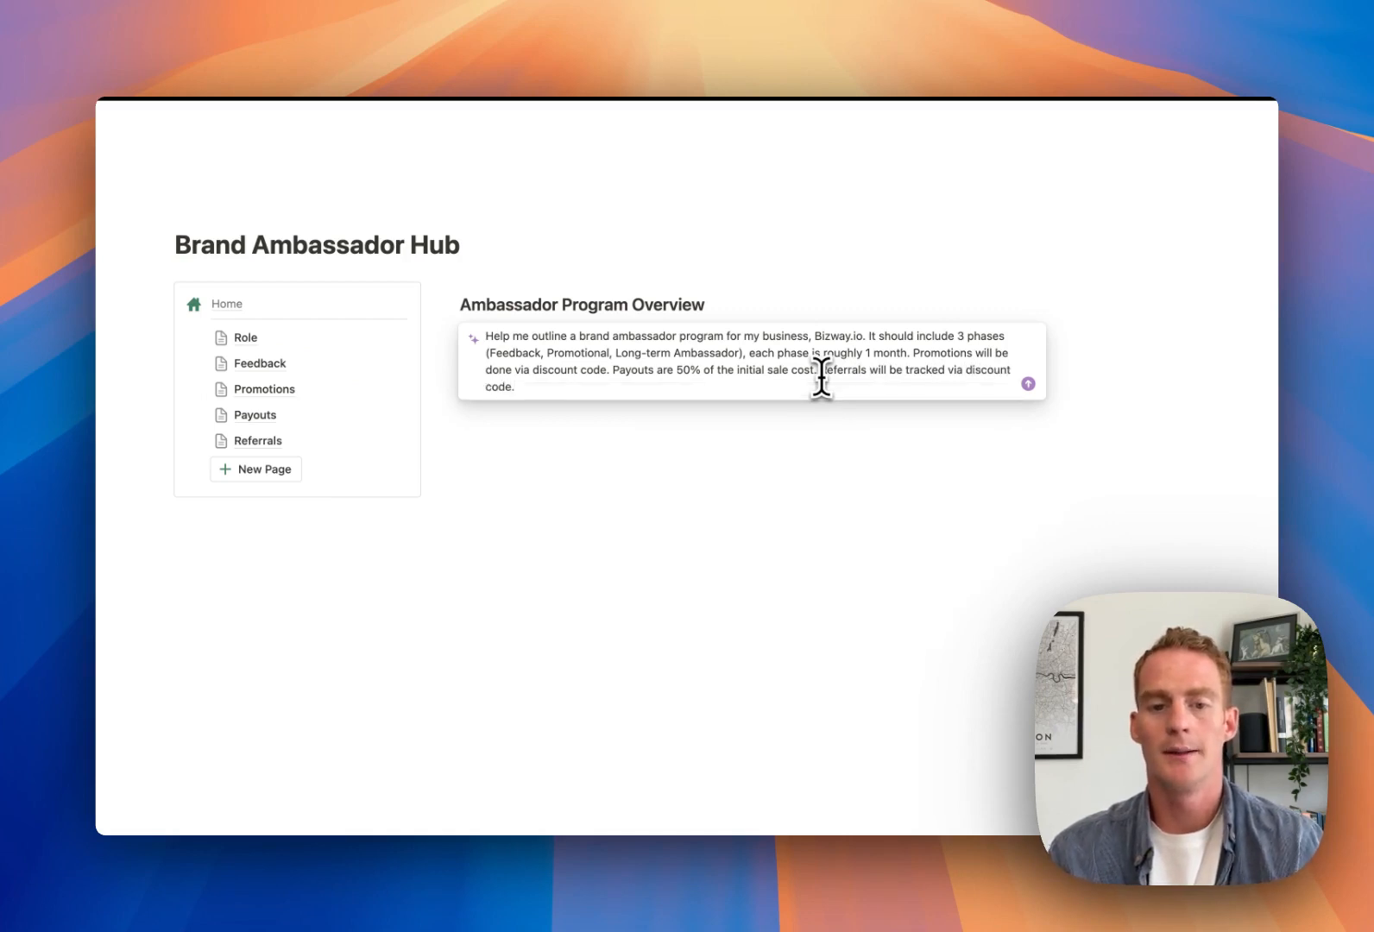
type(".")
key("Return")
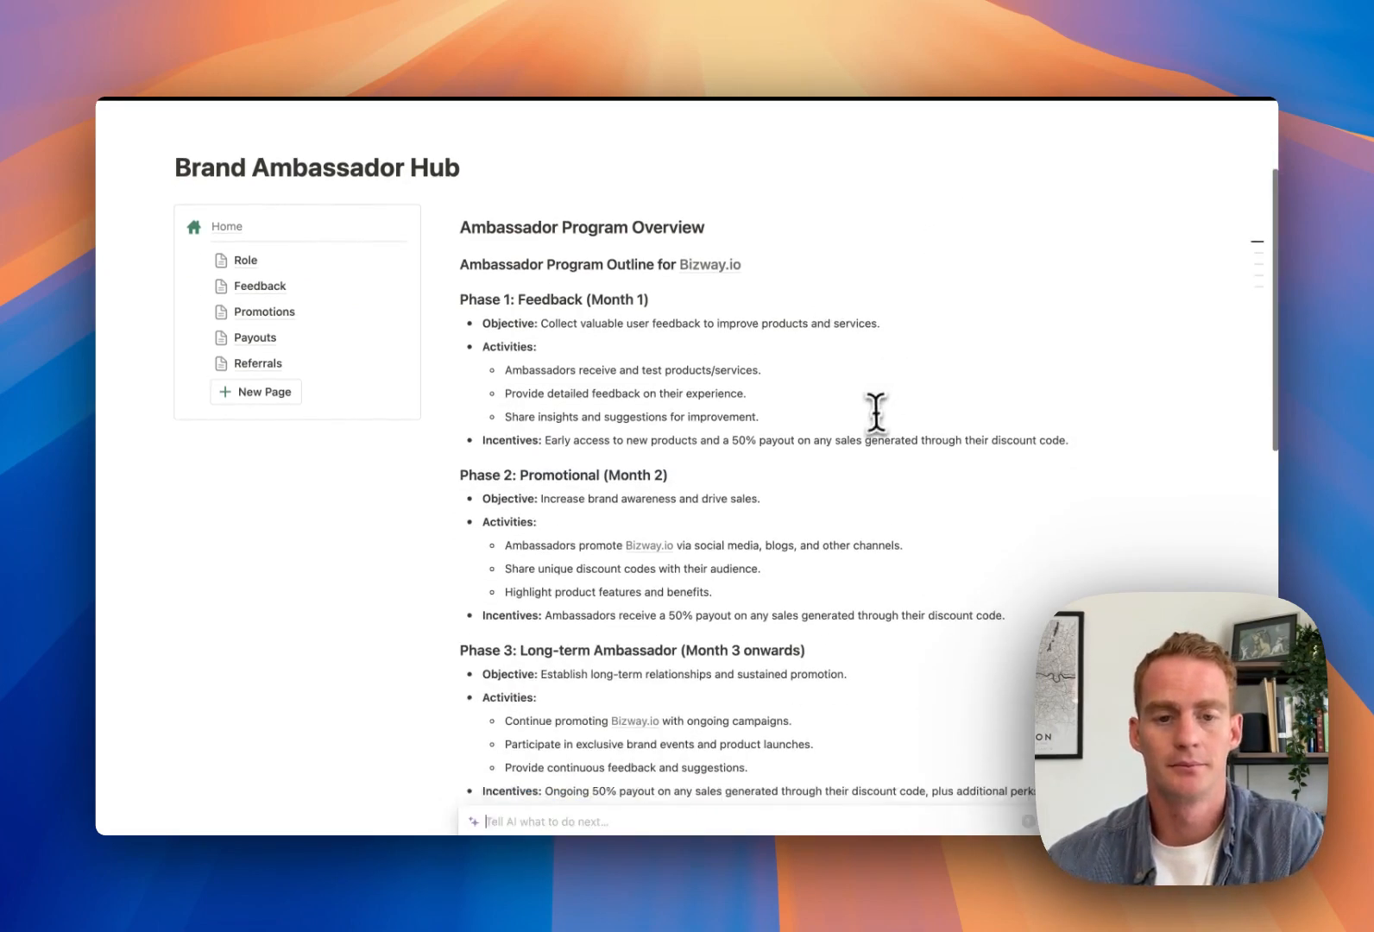
Accept the Phase 1–3 AI outline and clear its 'Ambassador Program Outline for Bizway.io' line
key("Return")
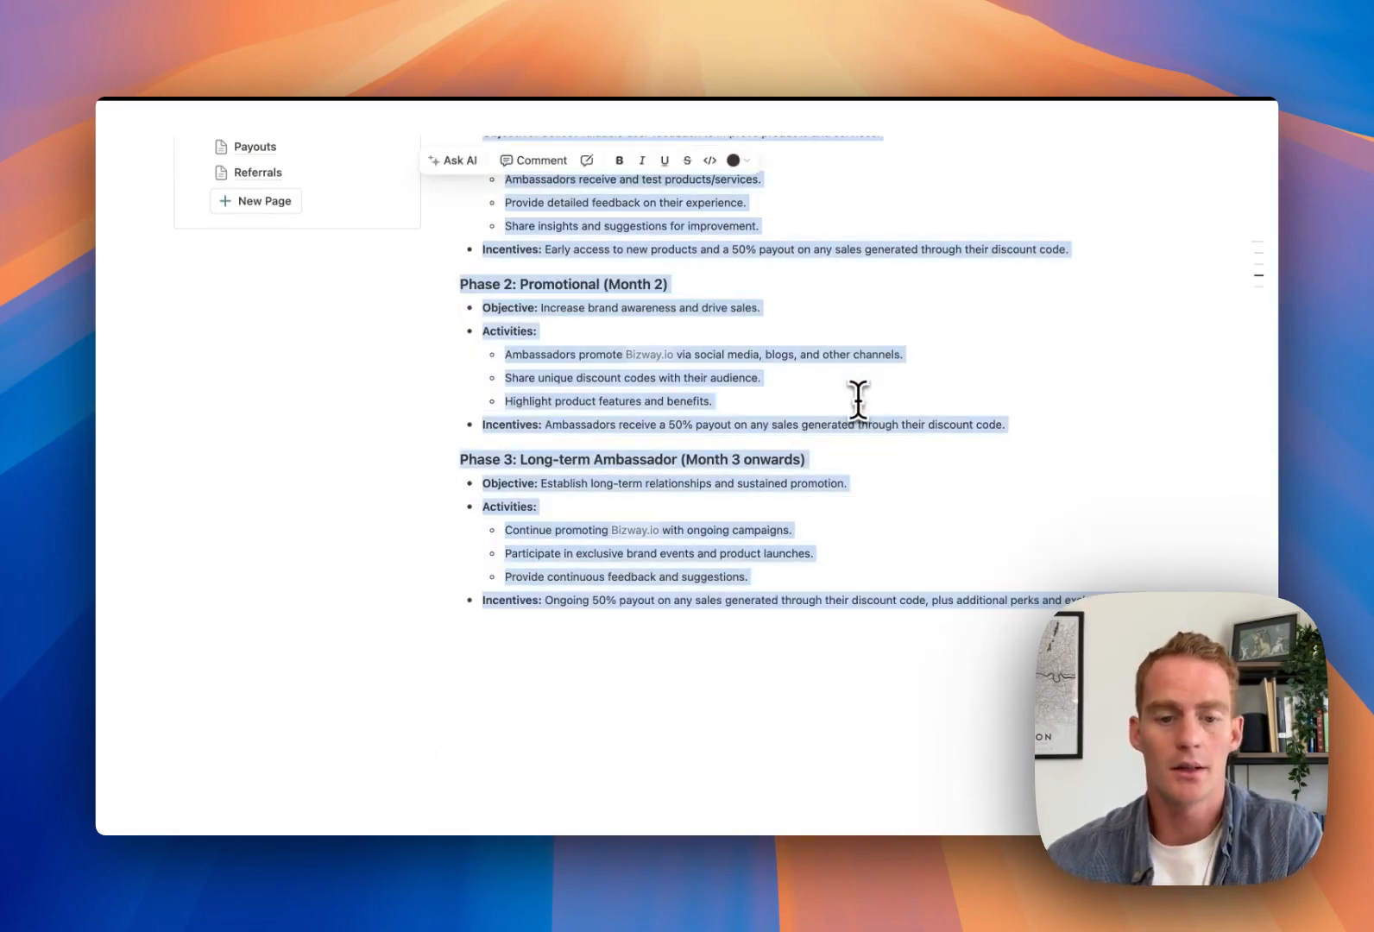
left_click(858, 399)
scroll(858, 399, "up", 5)
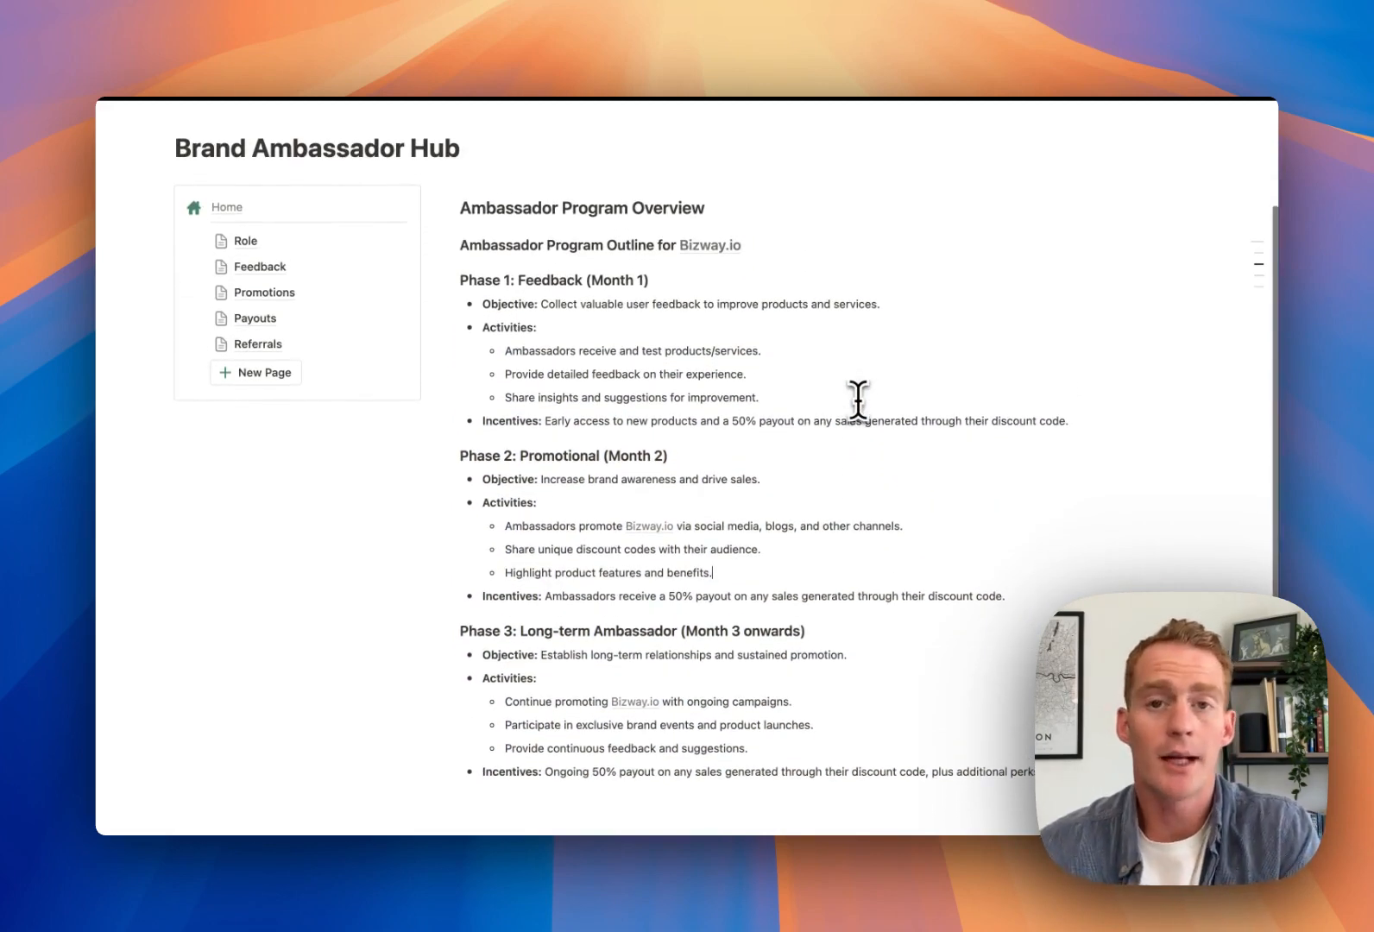
scroll(858, 399, "down", 1)
scroll(858, 398, "up", 1)
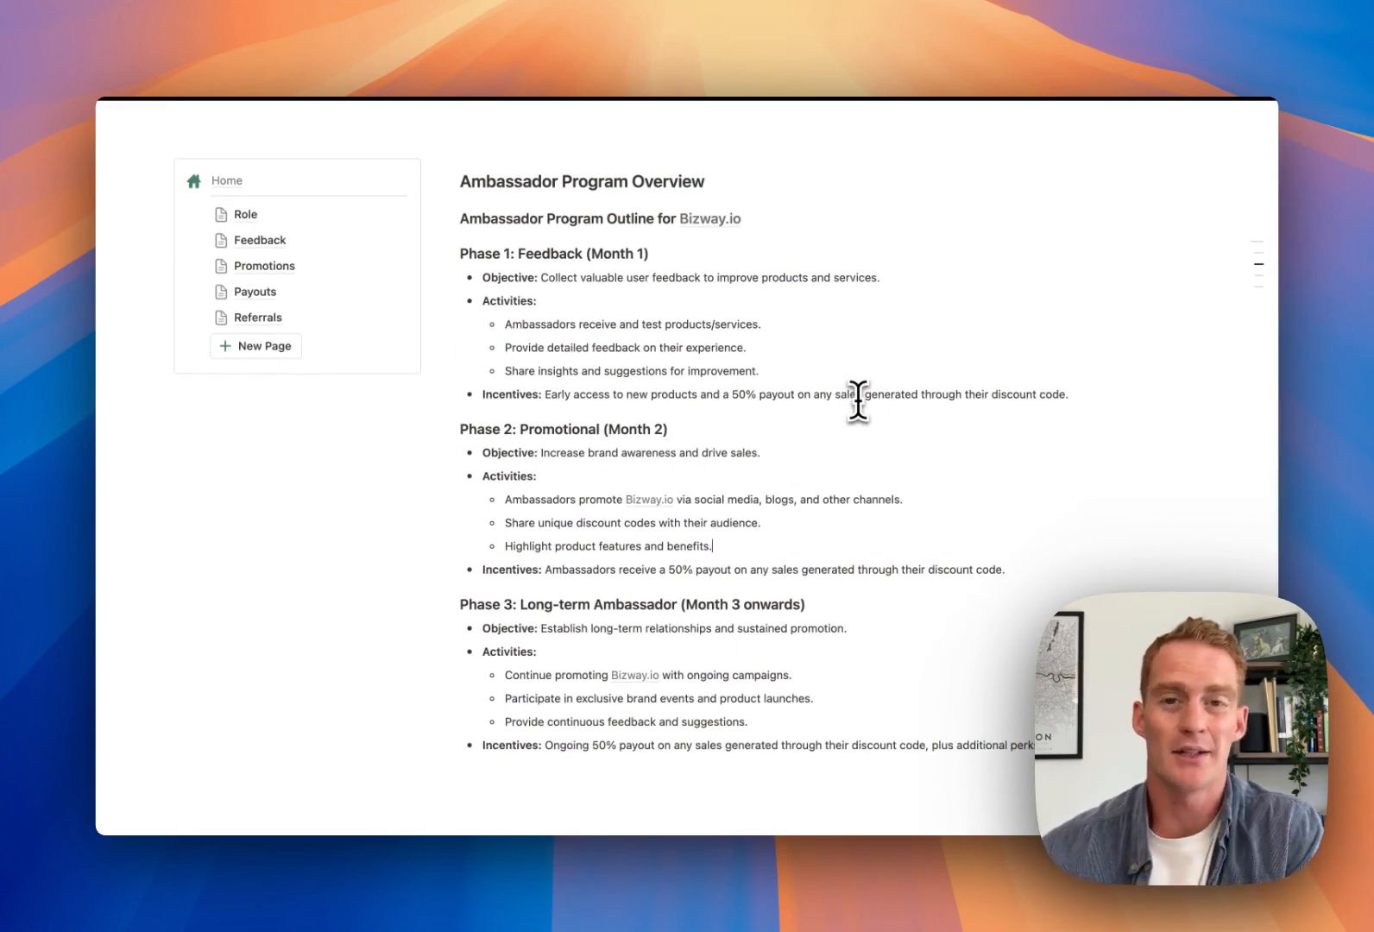
scroll(858, 398, "down", 2)
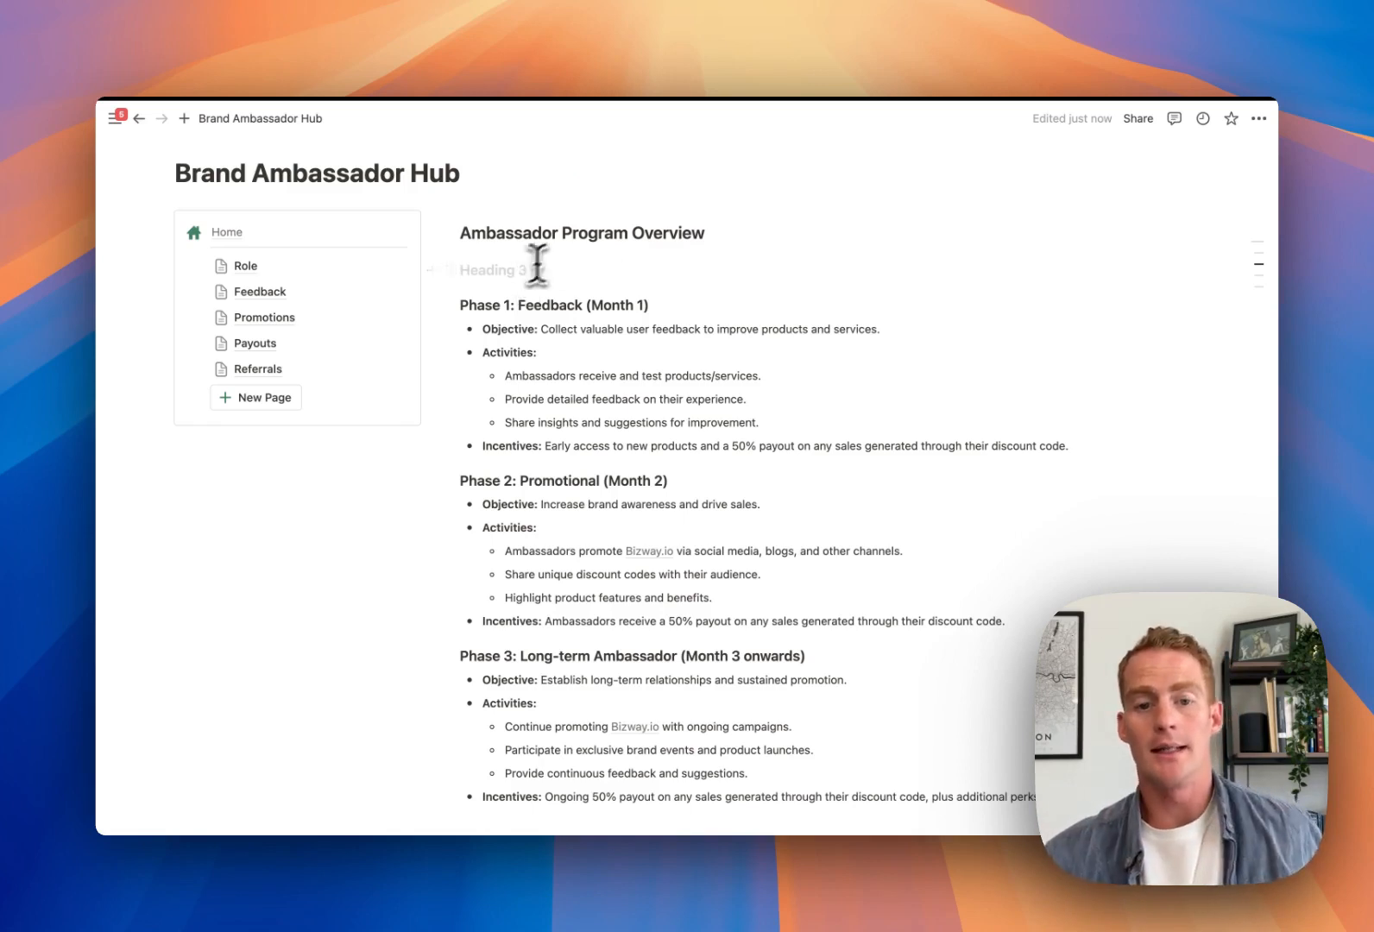
Insert a timeline database titled 'Program Timeline [Bizway Ambassadors]' below the overview heading
key("BackSpace")
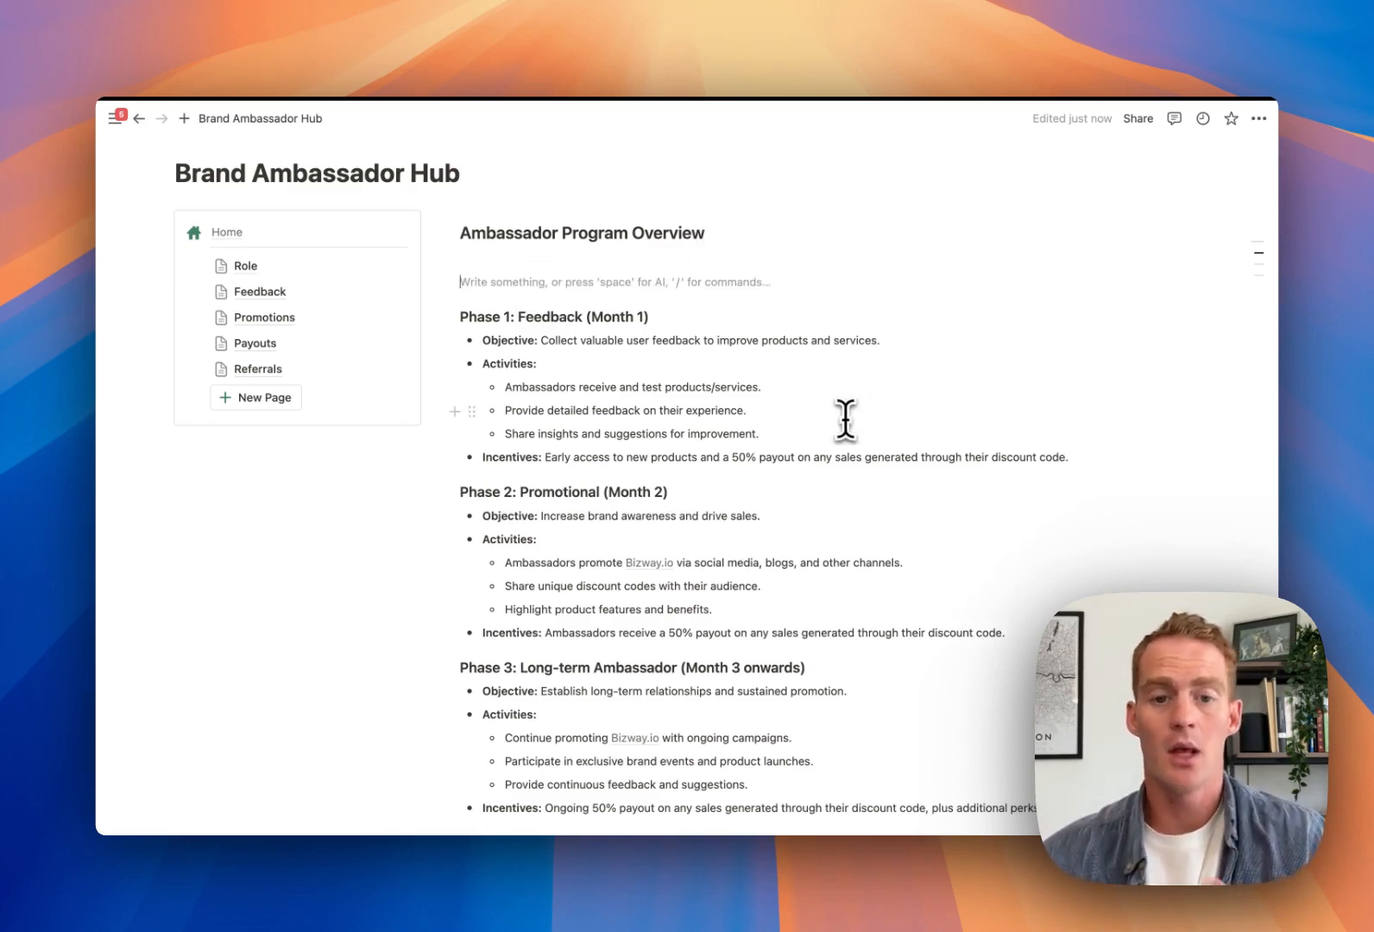
type("/time")
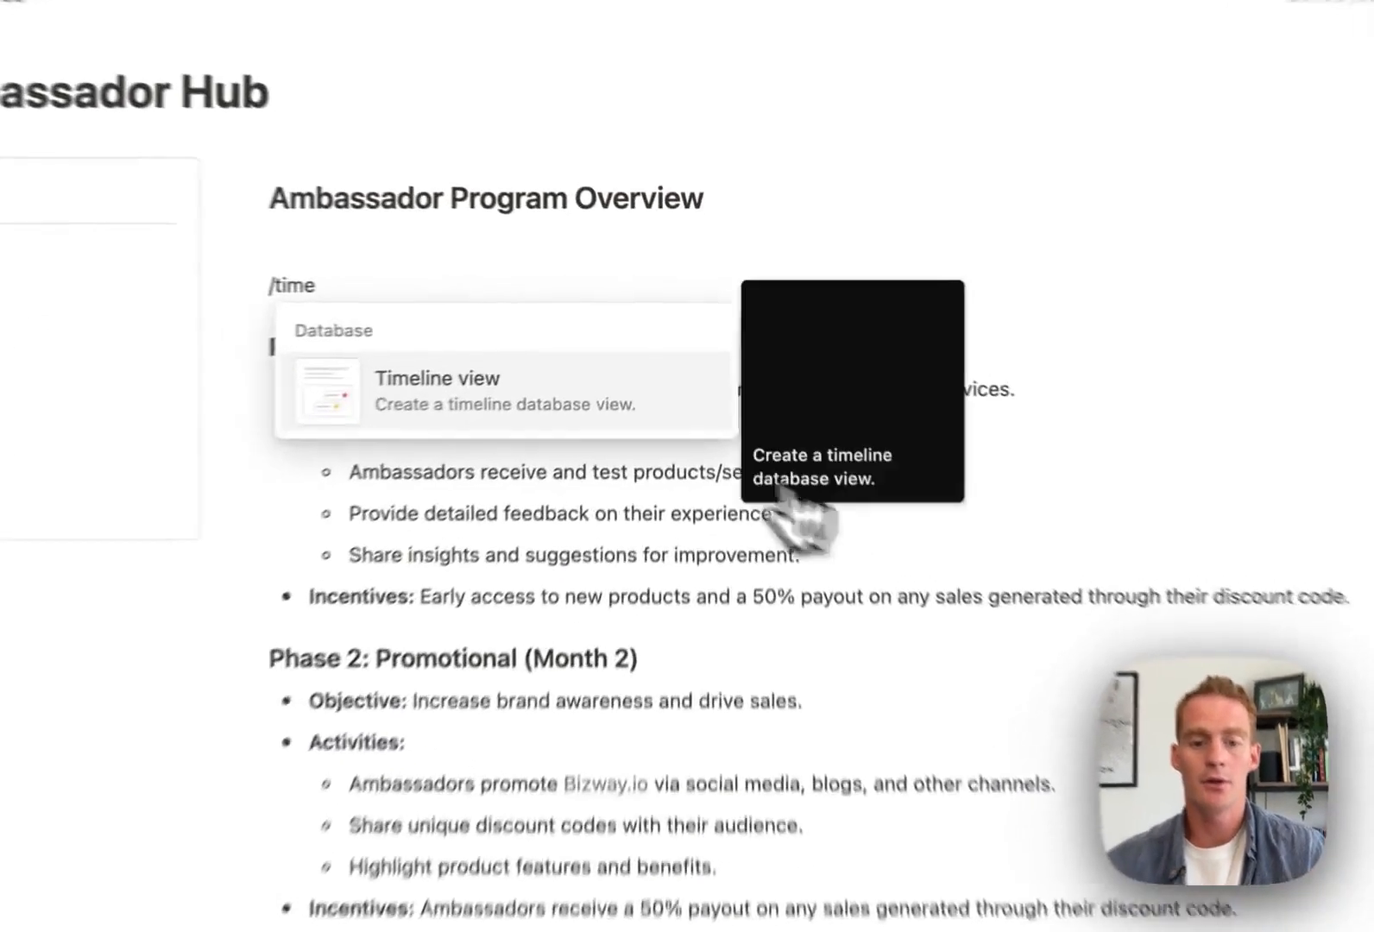
key("Return")
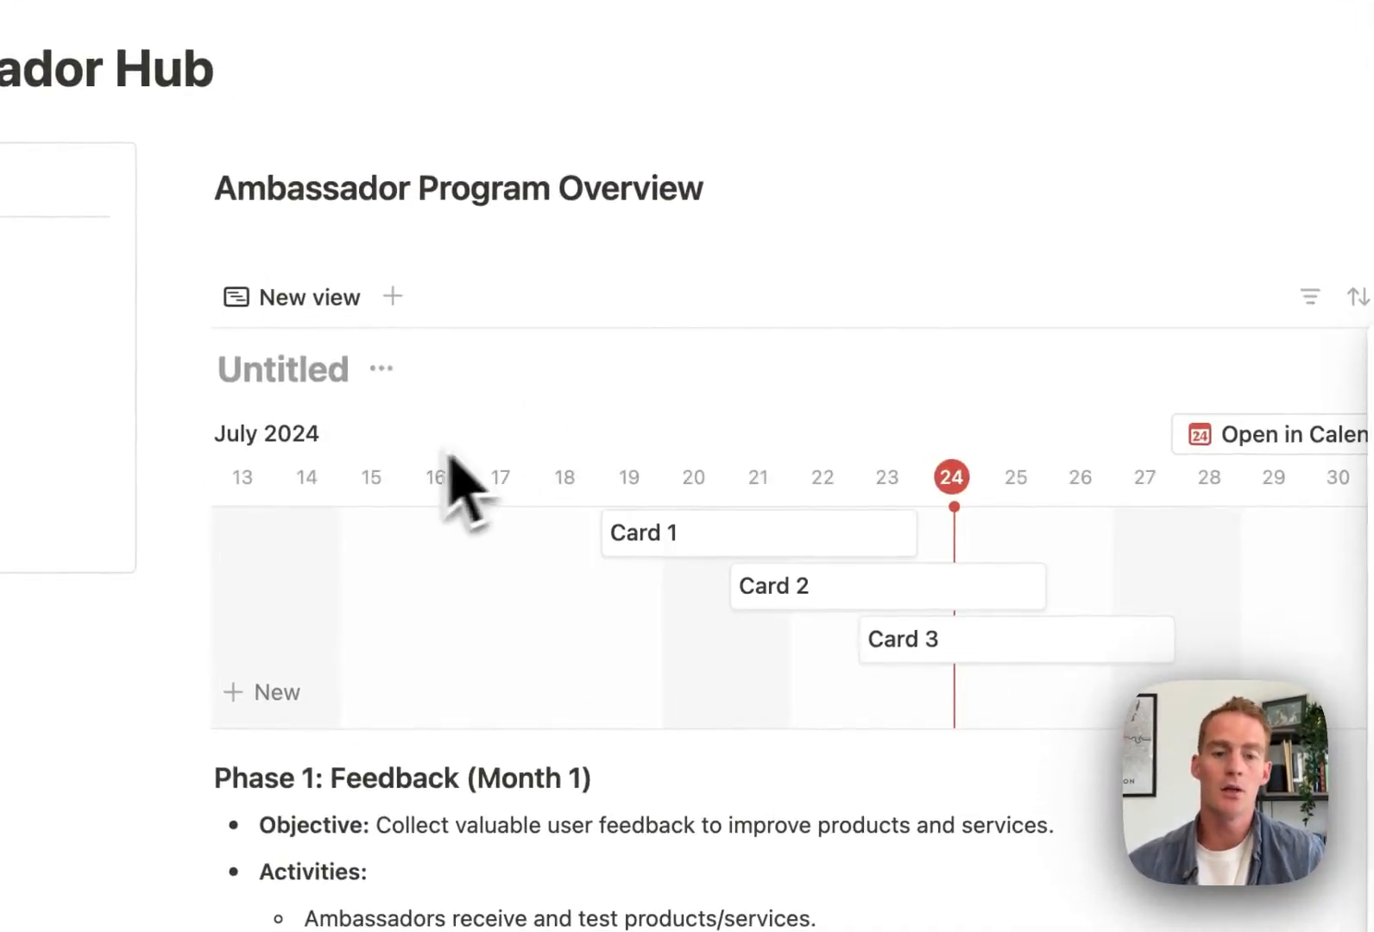
left_click(291, 369)
type("Progra")
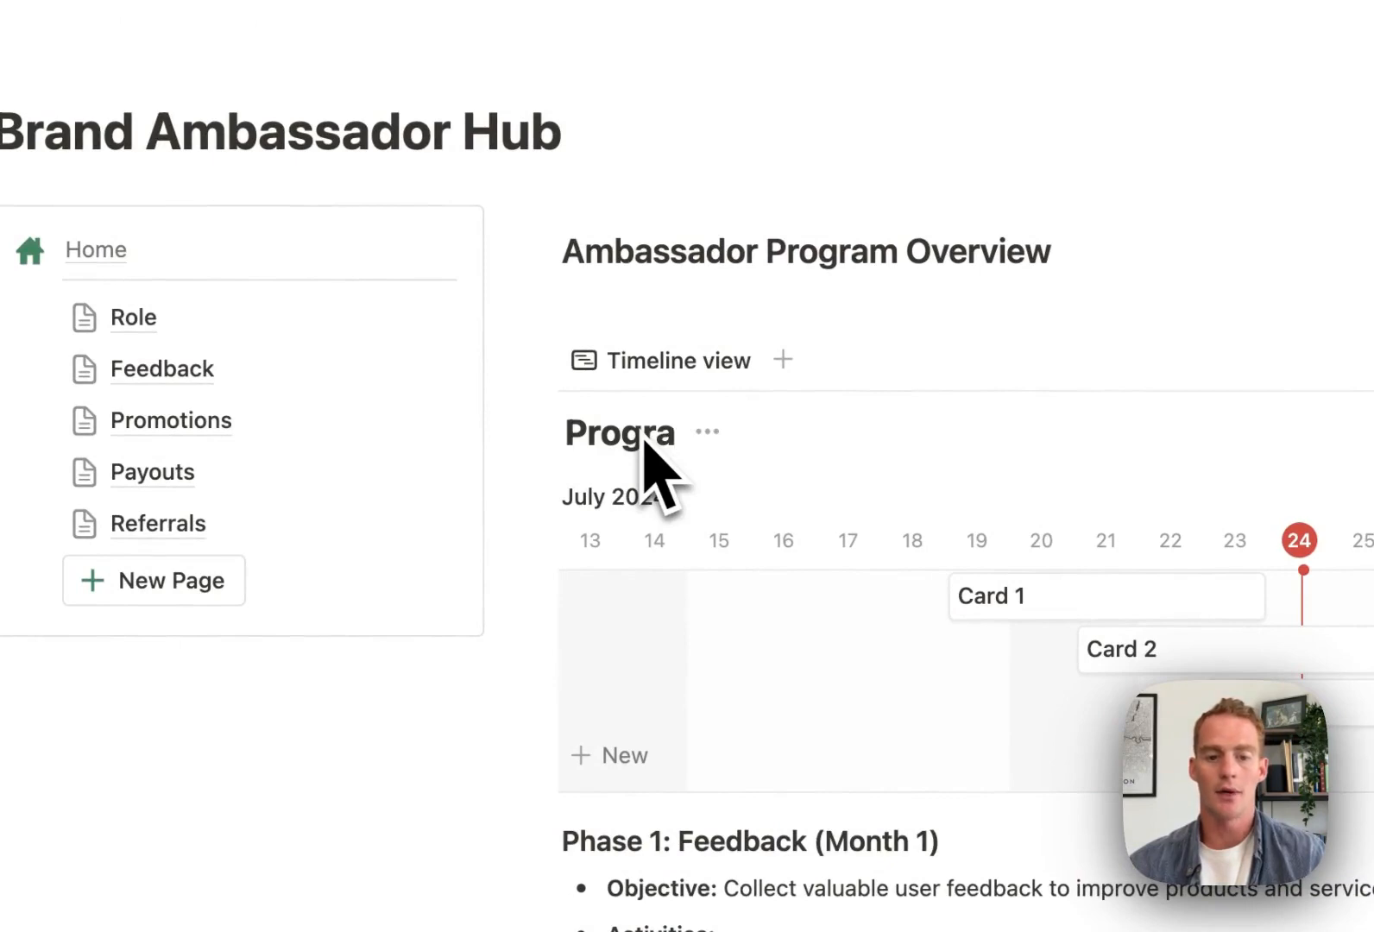
type("m Timeline")
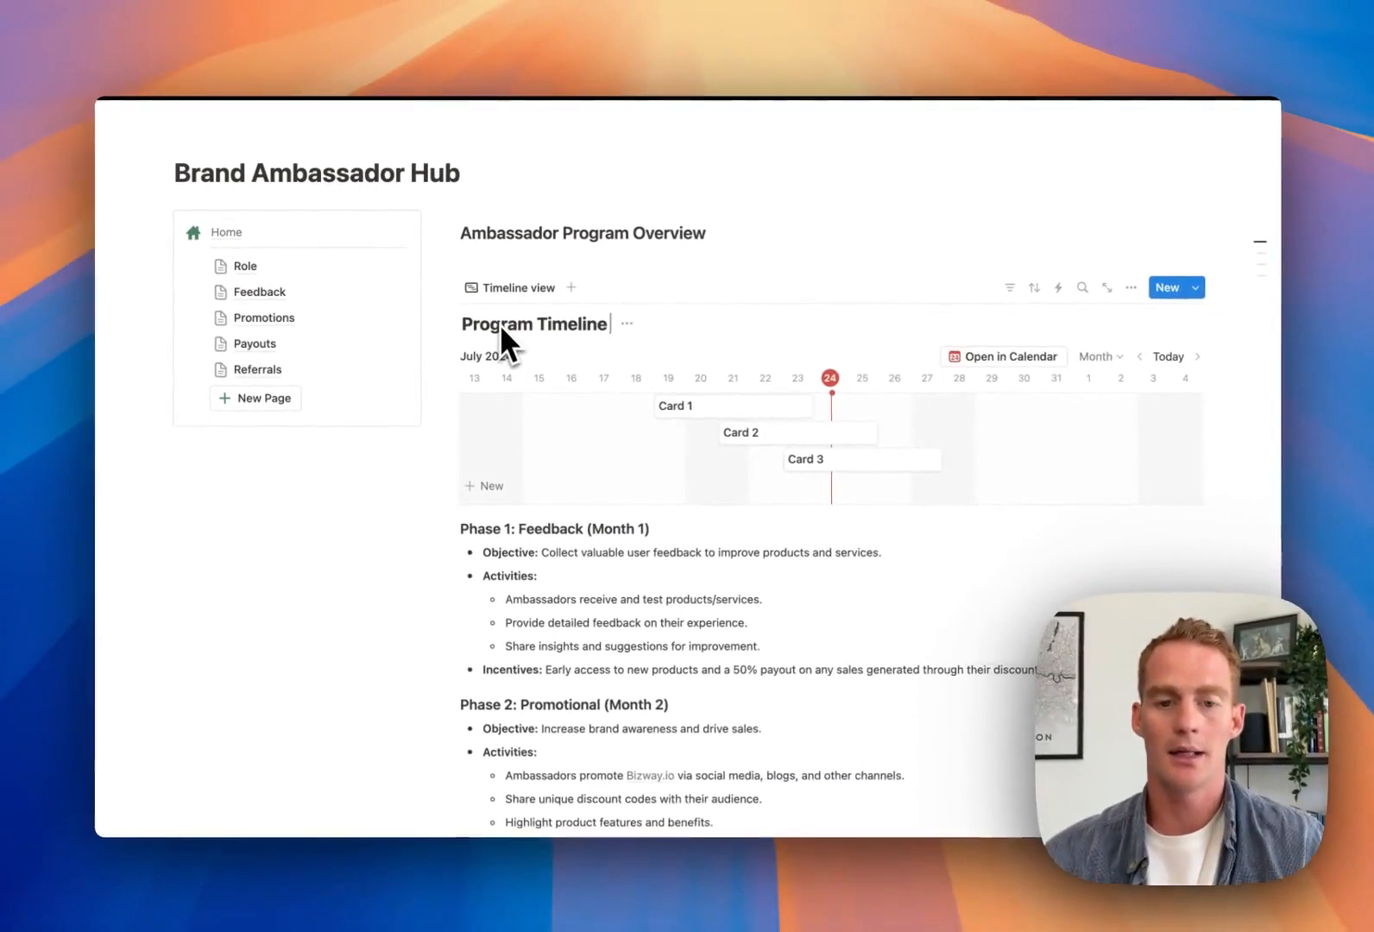
type(" [Bizway")
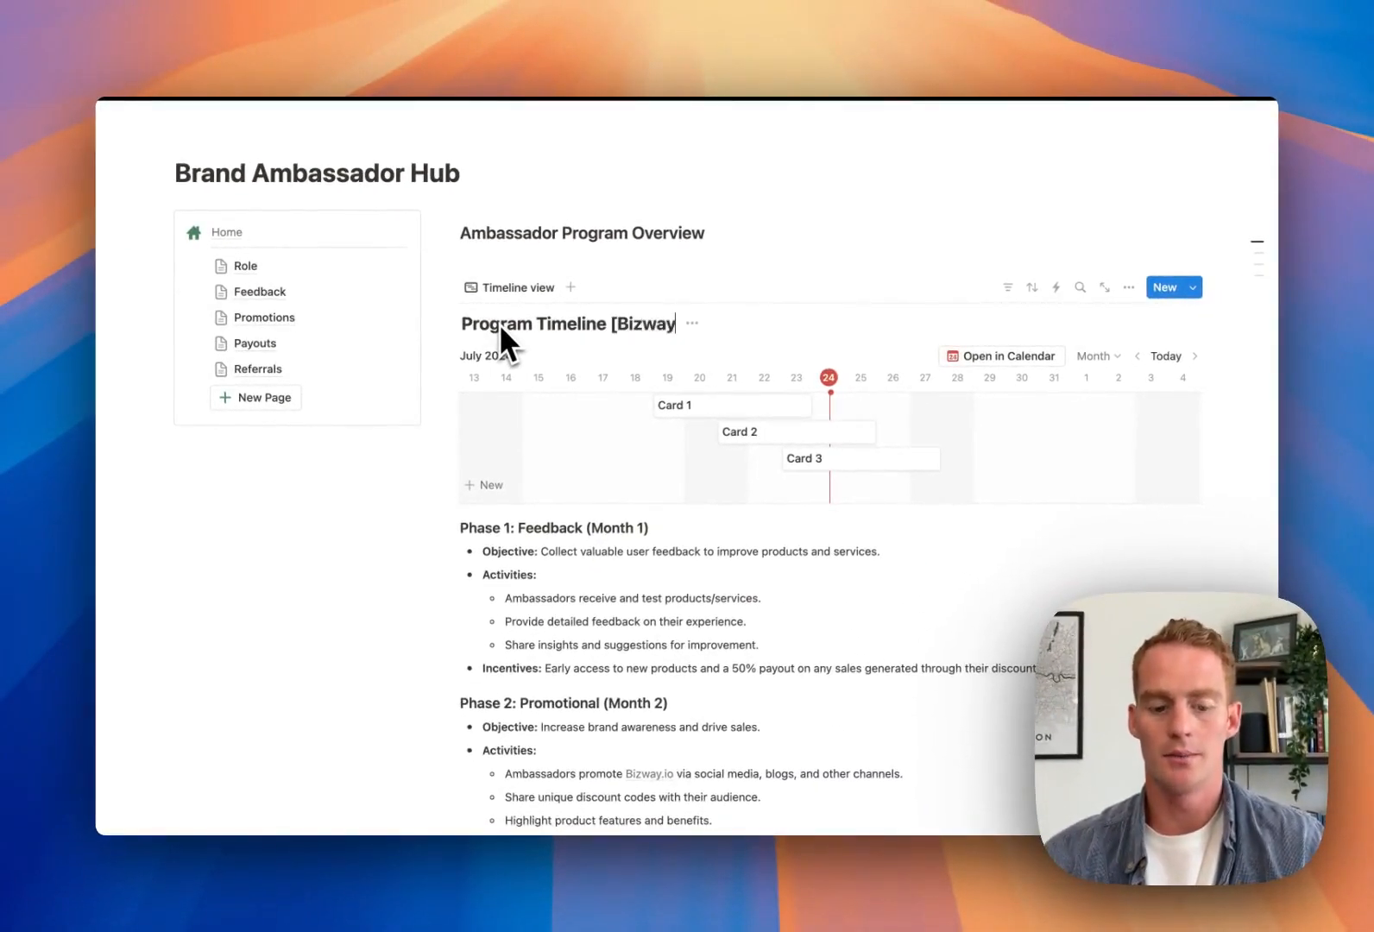
type(" Ambassa")
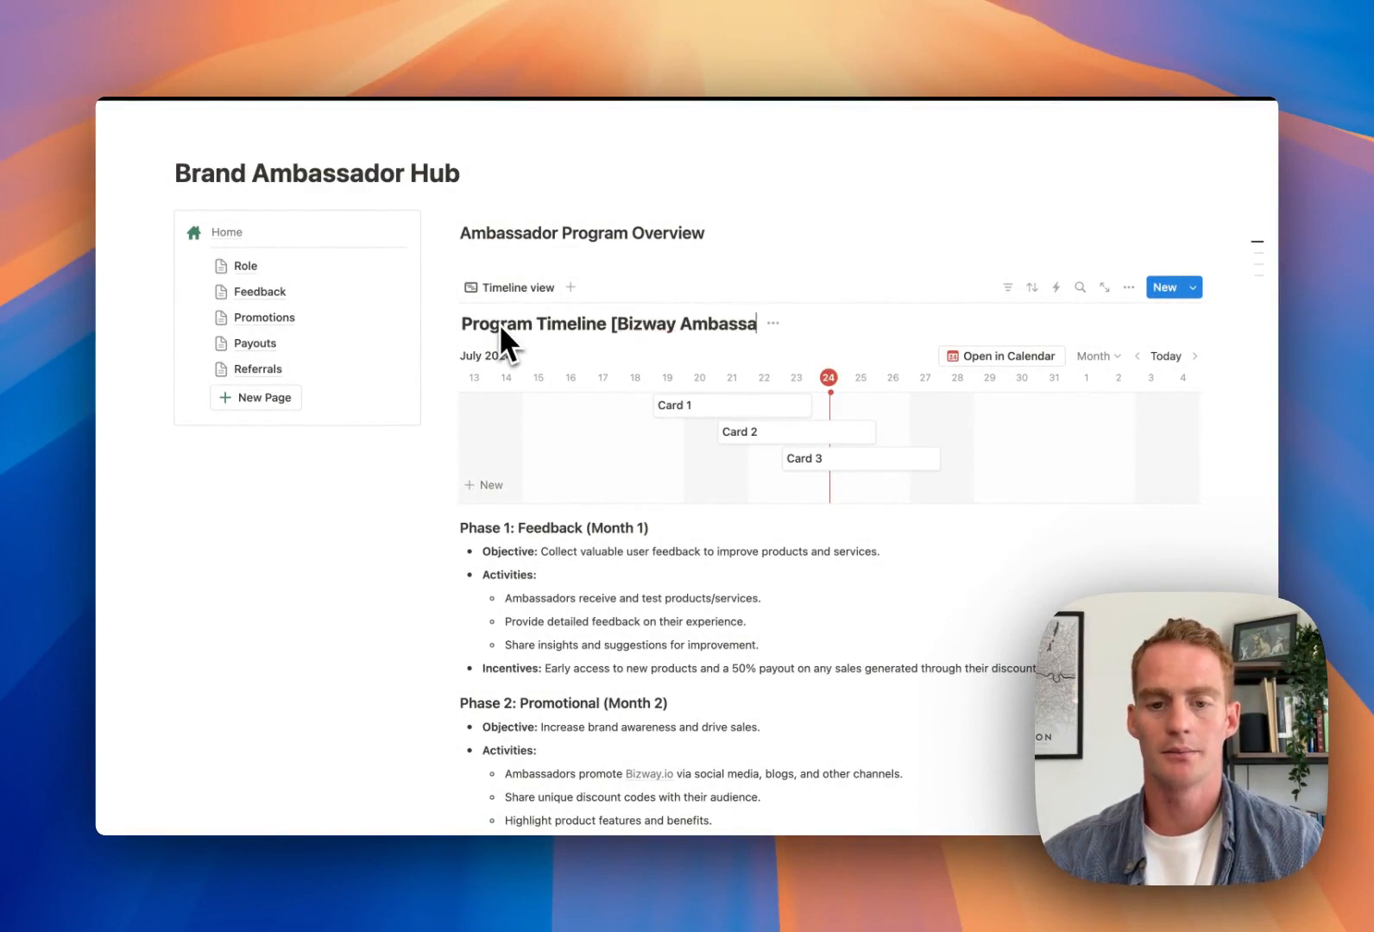
type("dors]")
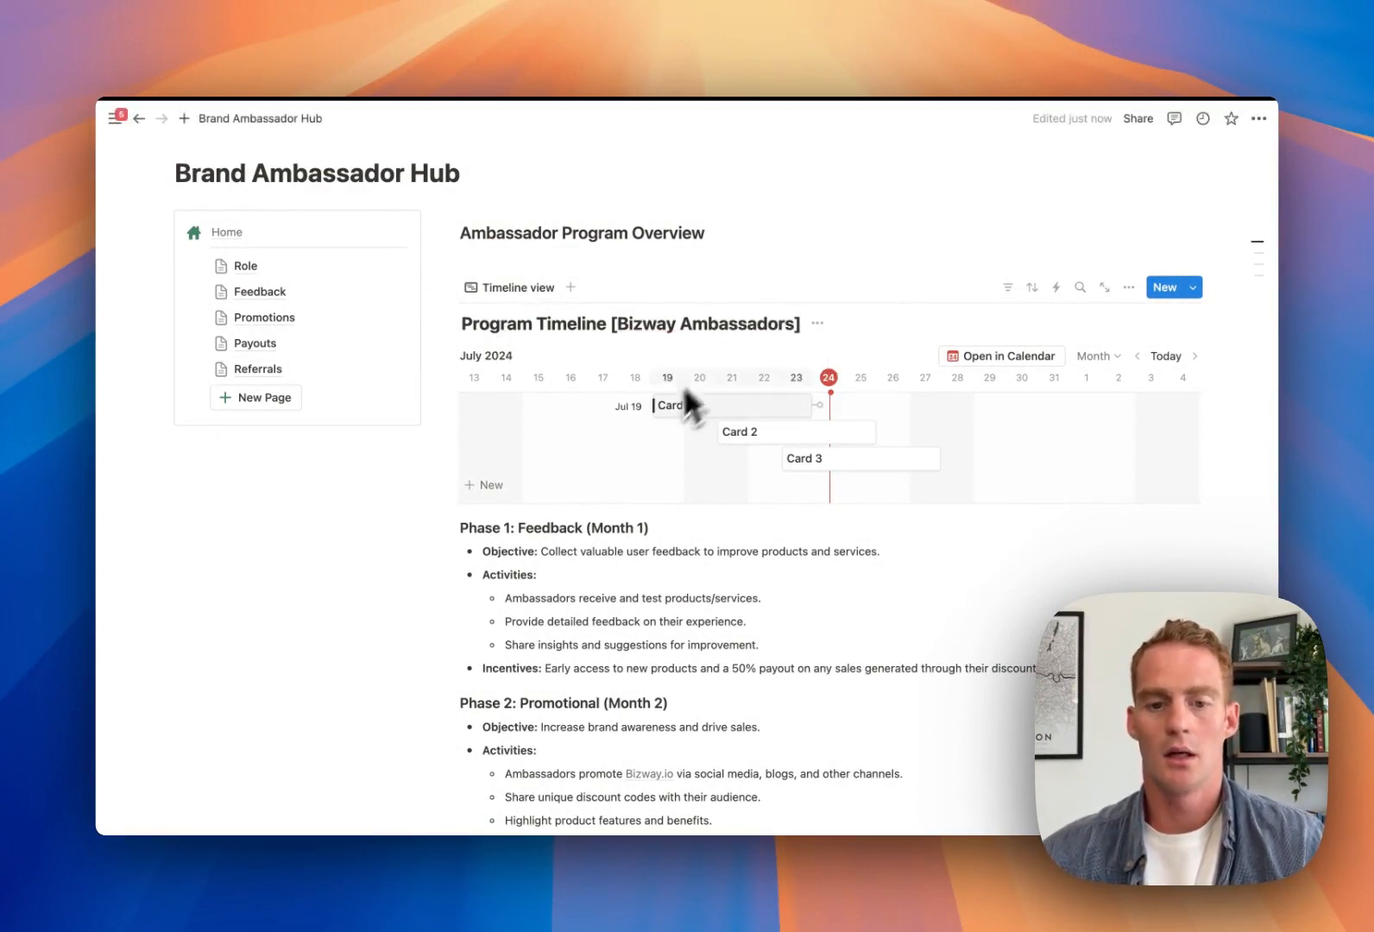
Drag Cards 1, 2 and 3 later so they run back-to-back from August
left_click_drag(748, 415, 1032, 406)
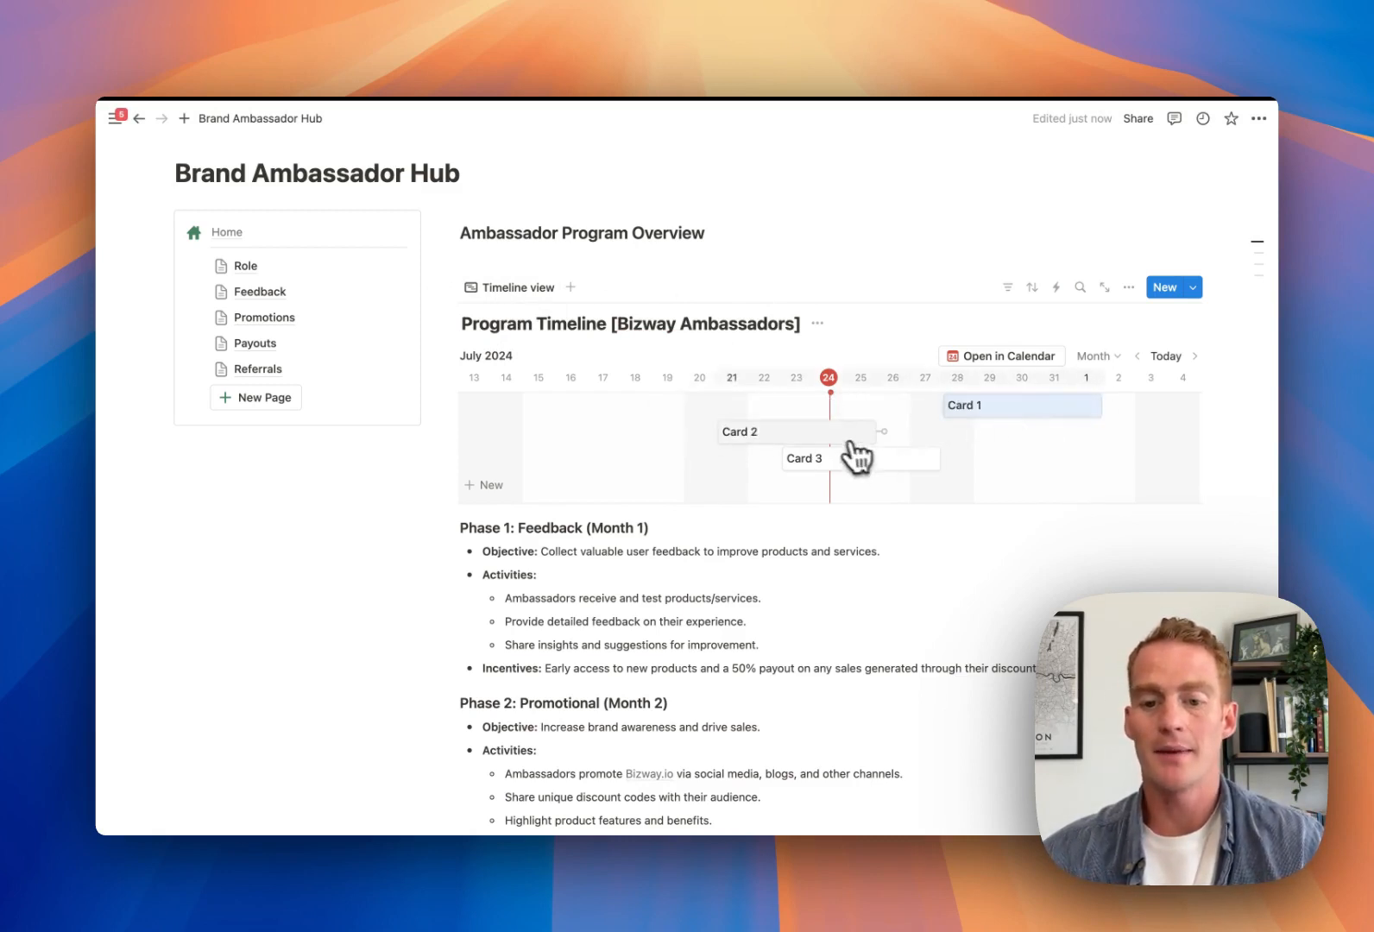
left_click_drag(850, 434, 1153, 438)
left_click_drag(1083, 449, 1088, 445)
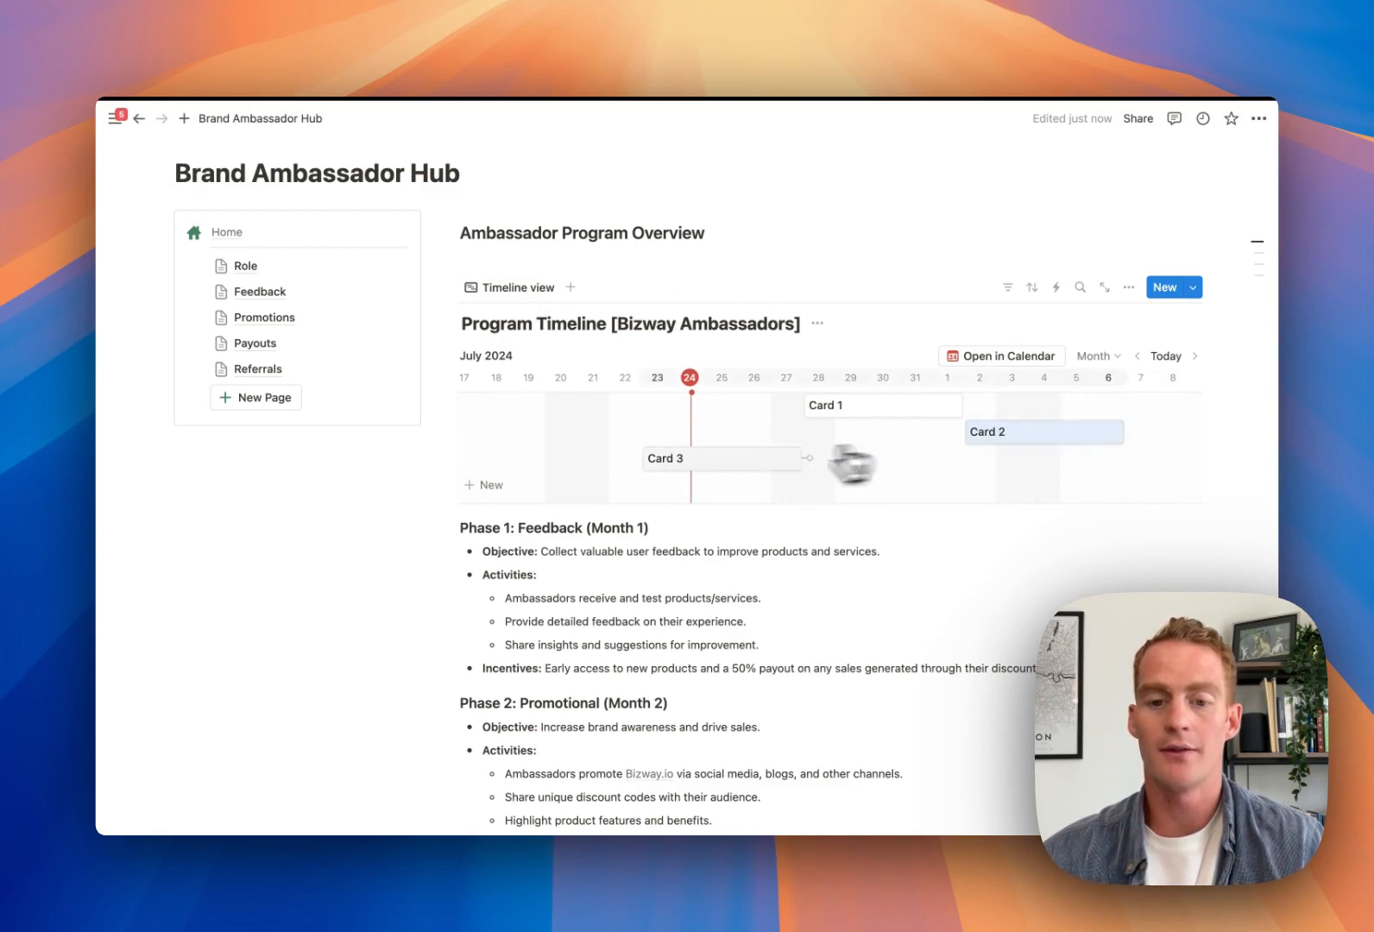
left_click_drag(742, 461, 1096, 458)
Switch the timeline scale to Quarter and select the Phase 1 section text
left_click(1095, 355)
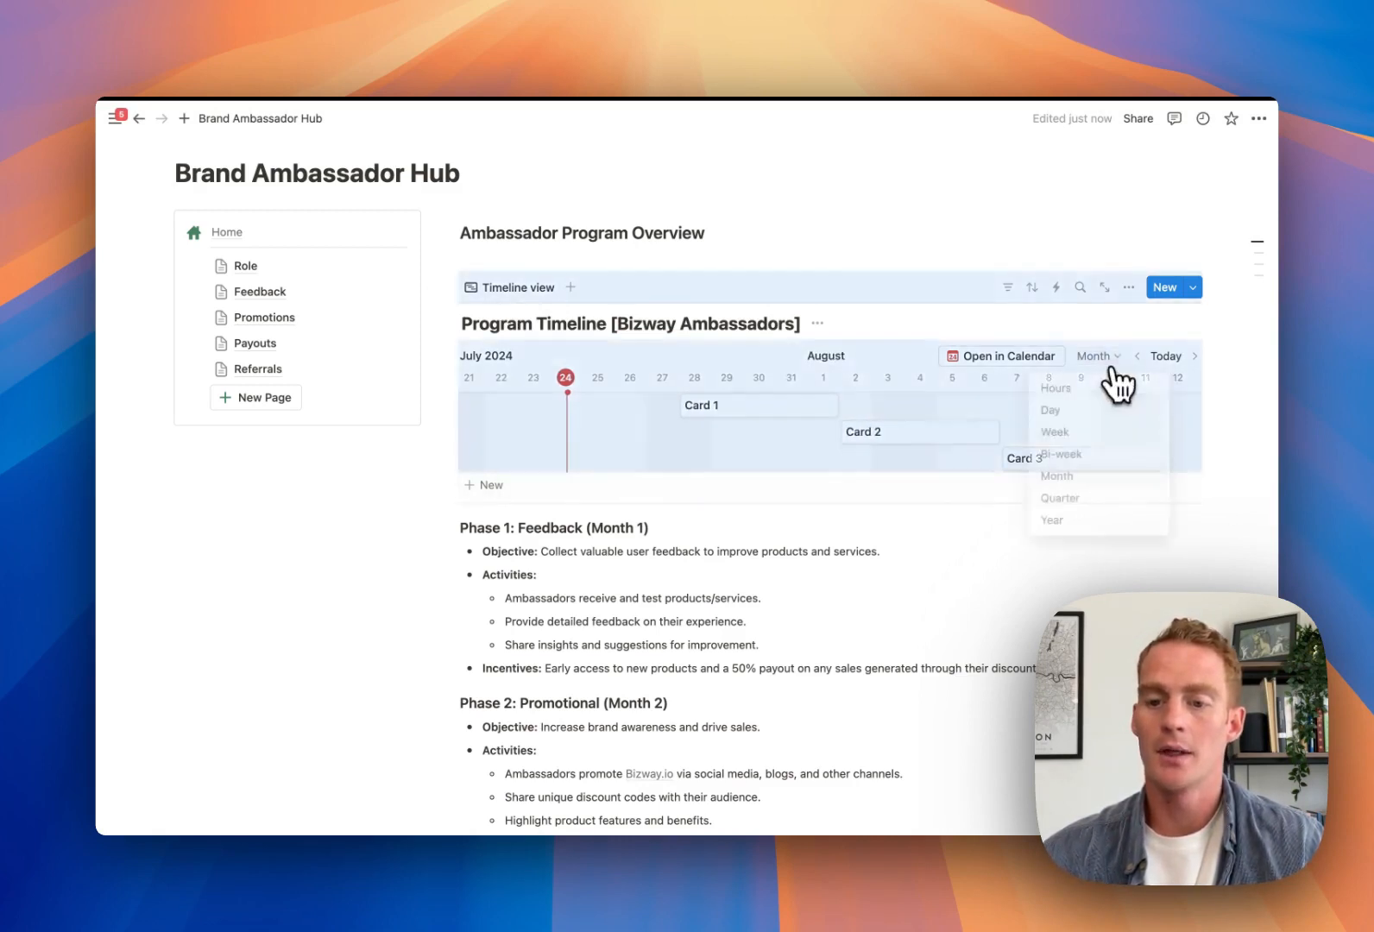
left_click(1070, 501)
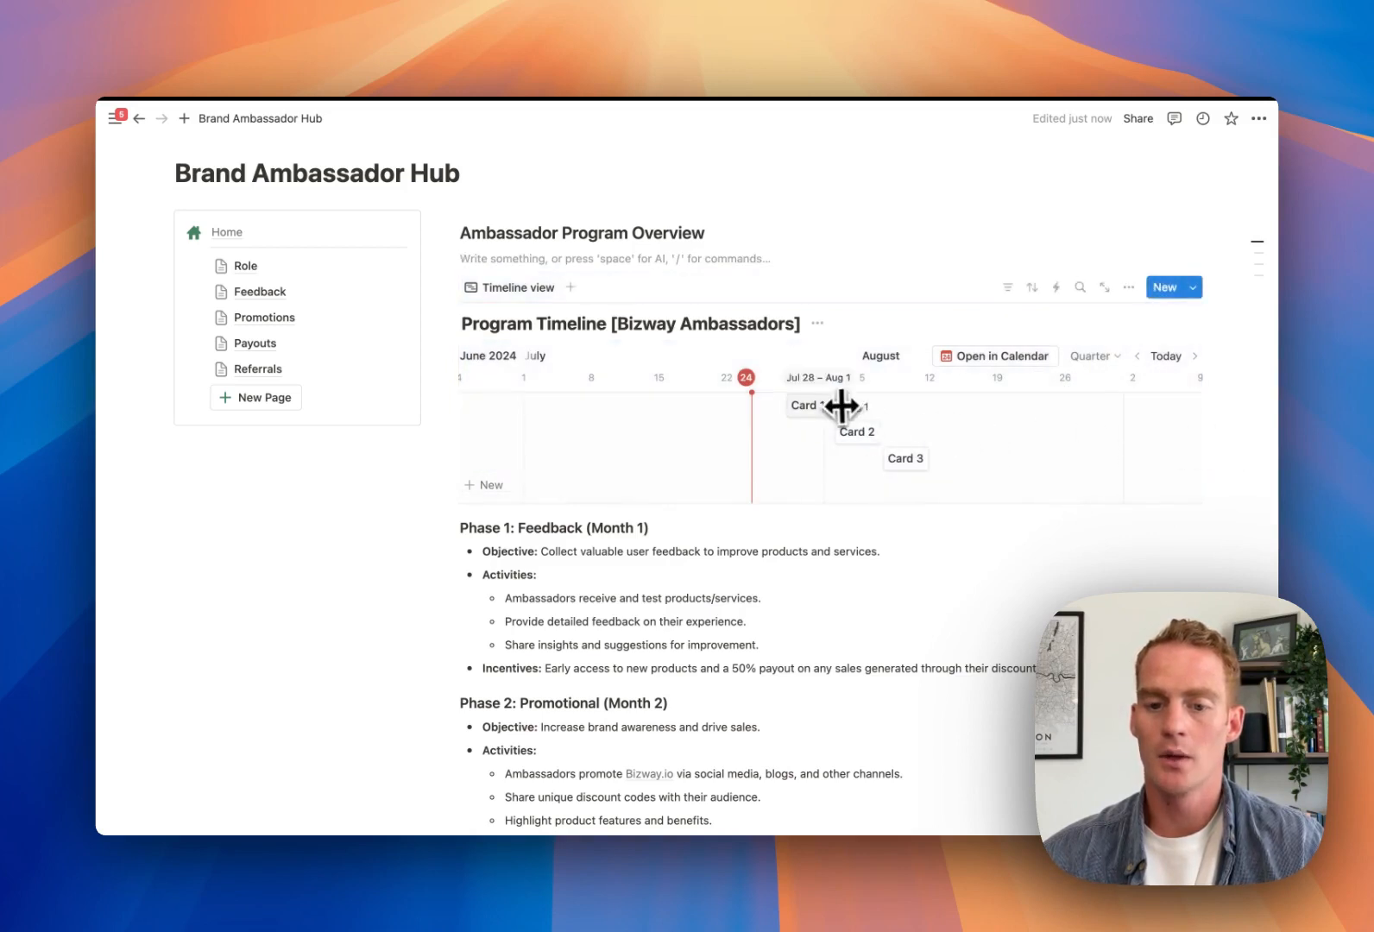
scroll(867, 441, "right", 4)
scroll(622, 528, "down", 2)
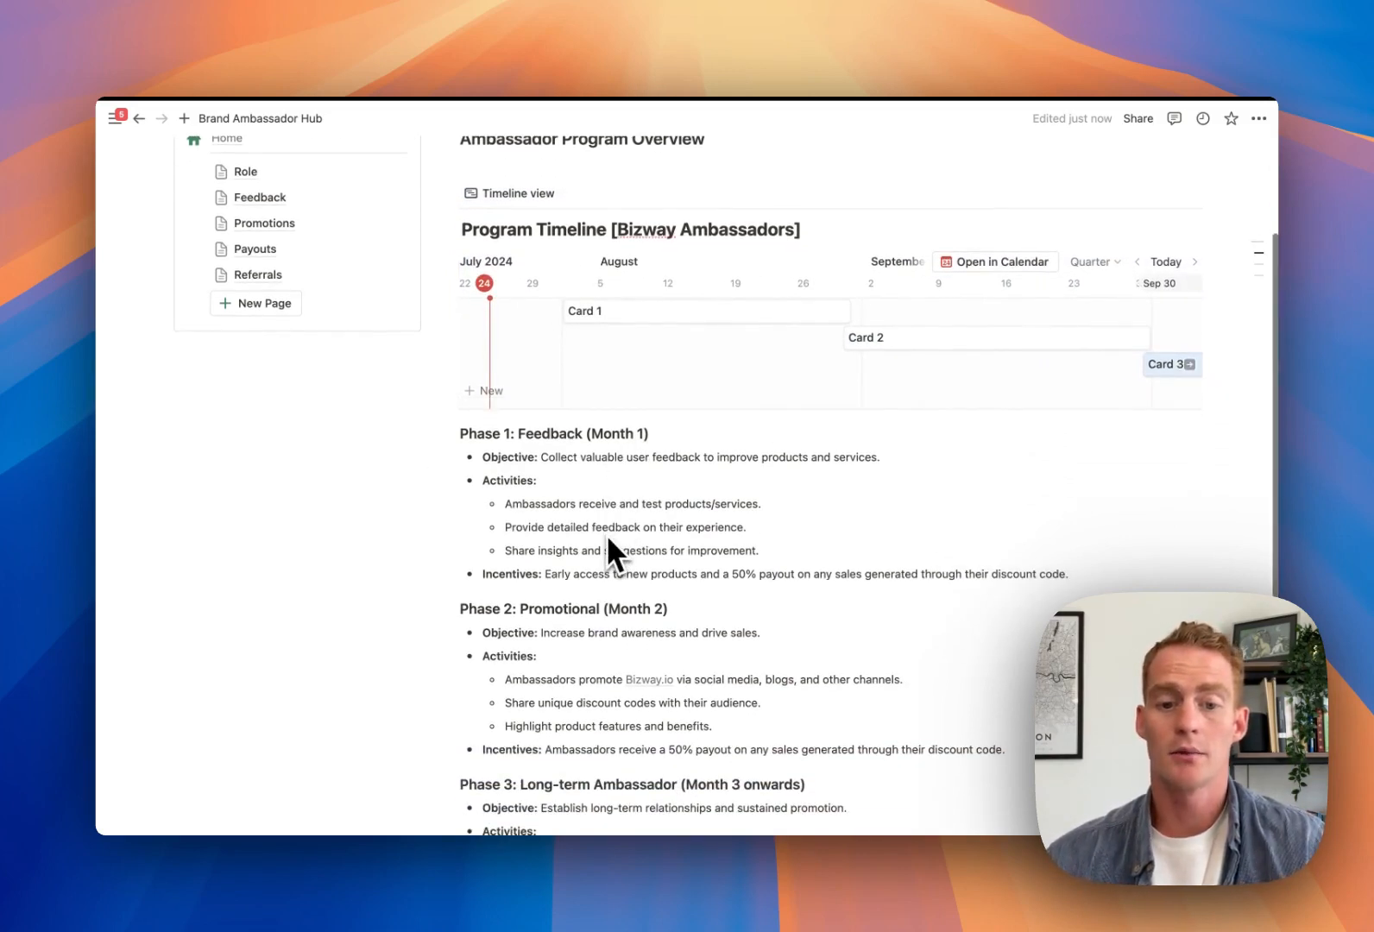
scroll(608, 540, "down", 1)
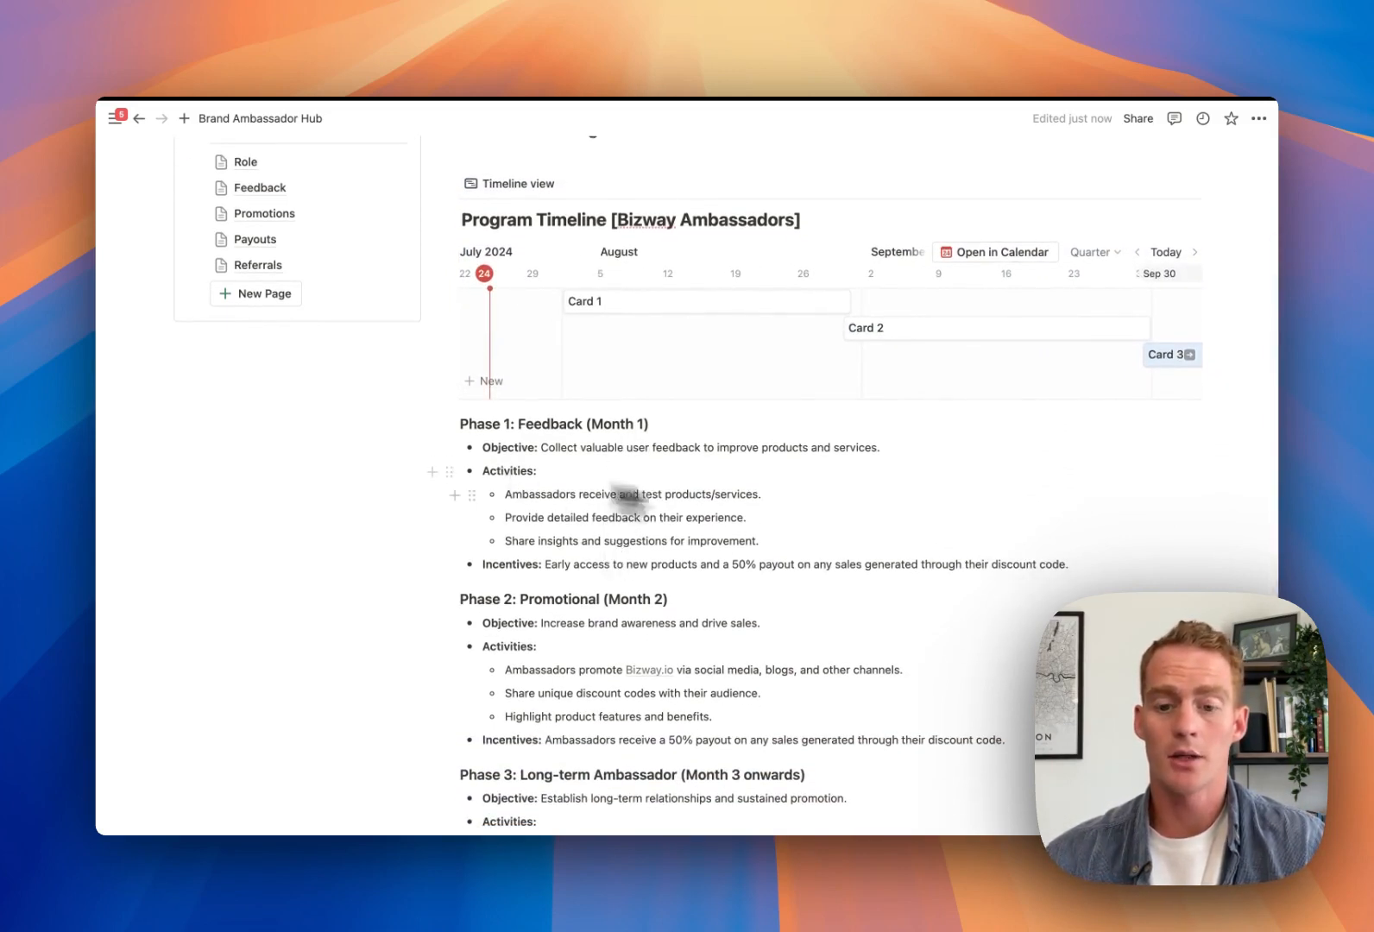
left_click_drag(1074, 568, 511, 414)
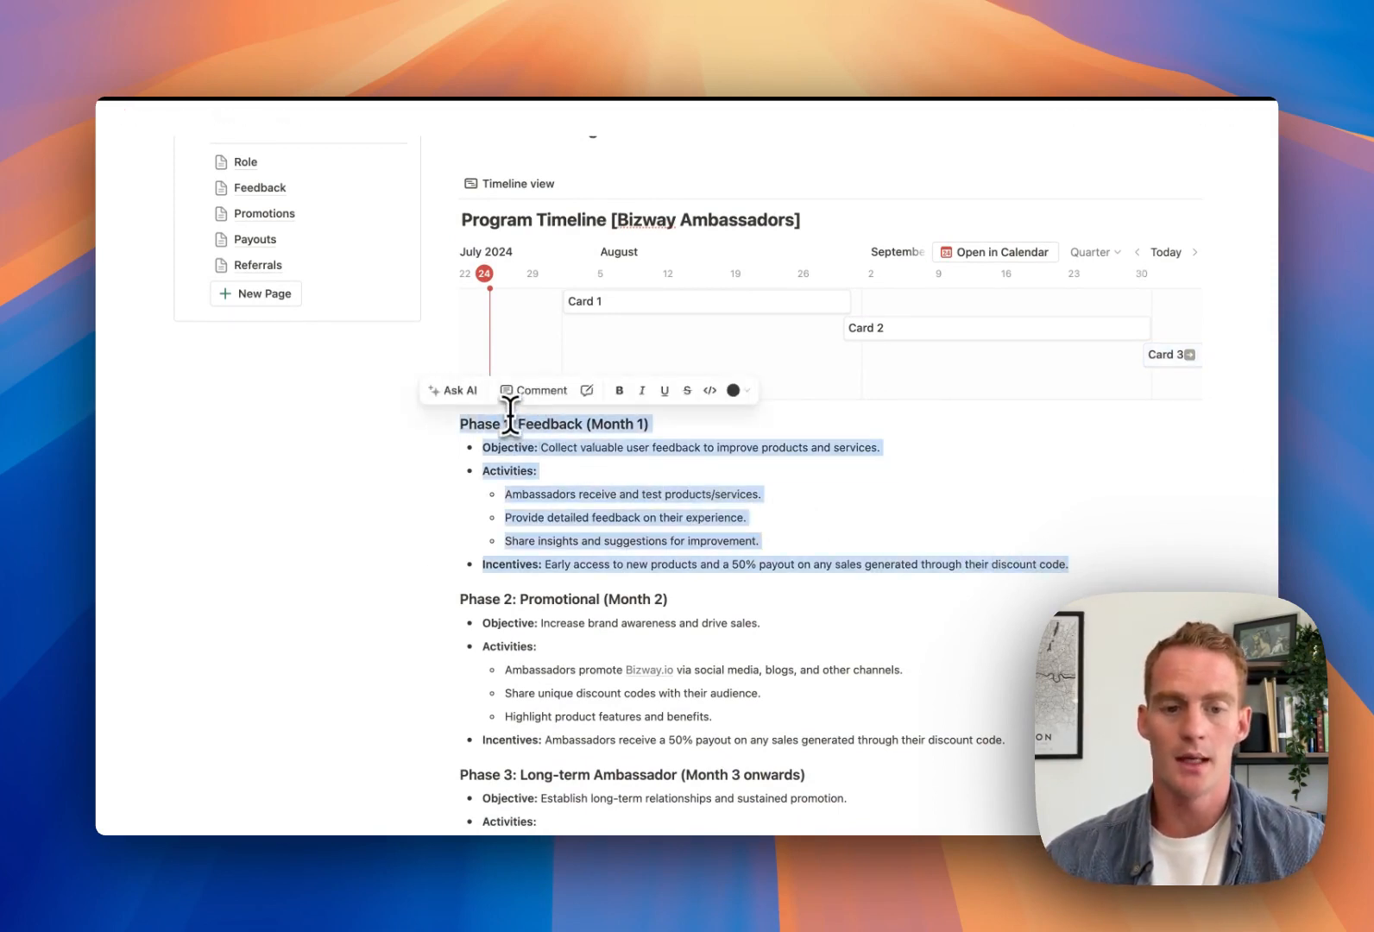
Rename Card 1 to 'Phase 1: Feedback' and paste the Phase 1 section into its page
left_click(659, 306)
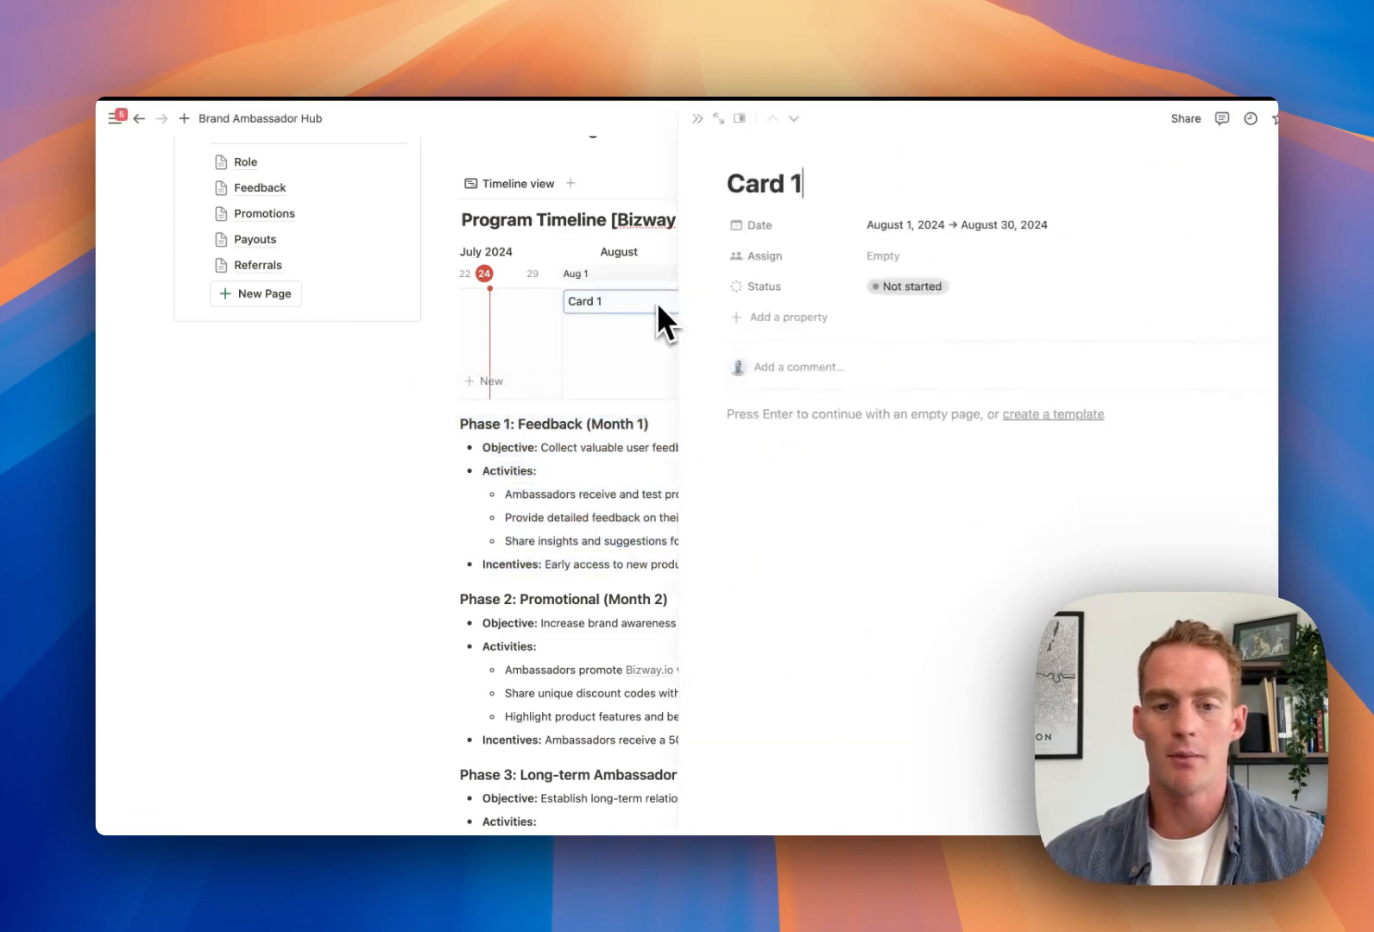
triple_click(719, 184)
type("Phase 1: F")
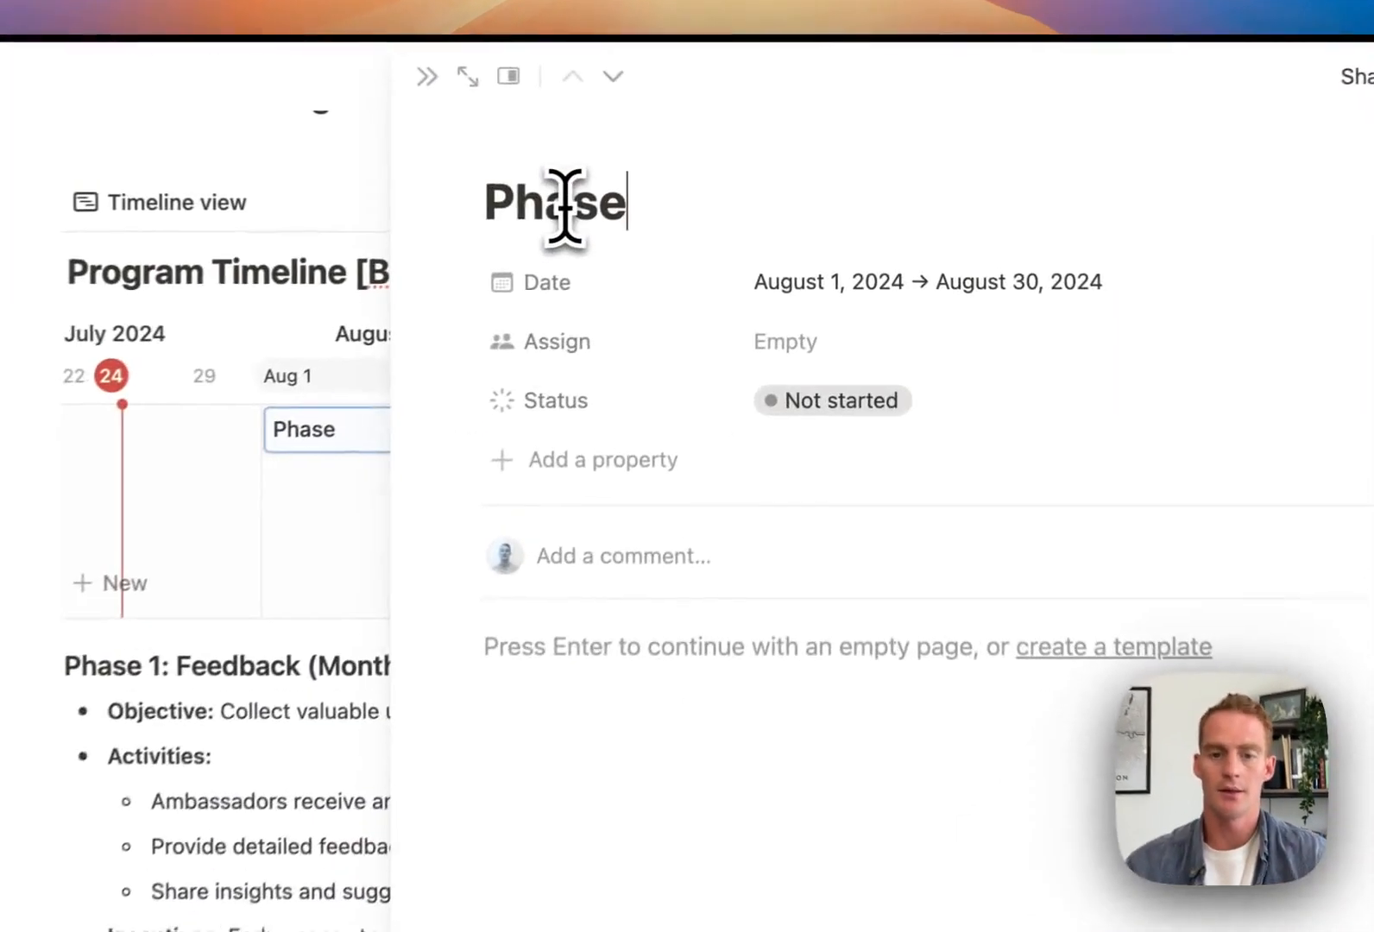
type("eedback")
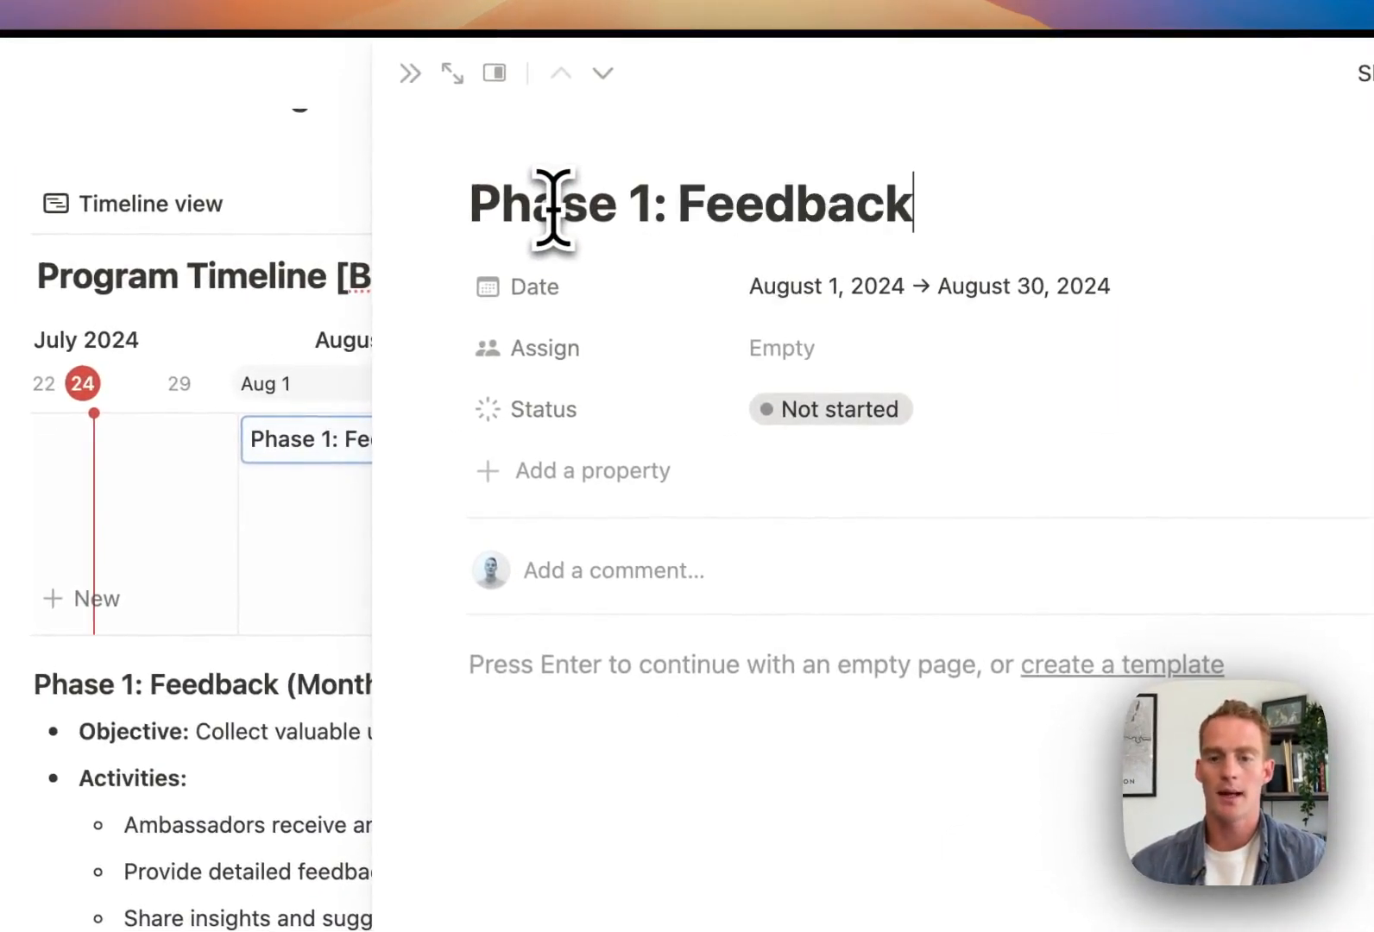
left_click(757, 654)
key("super+v")
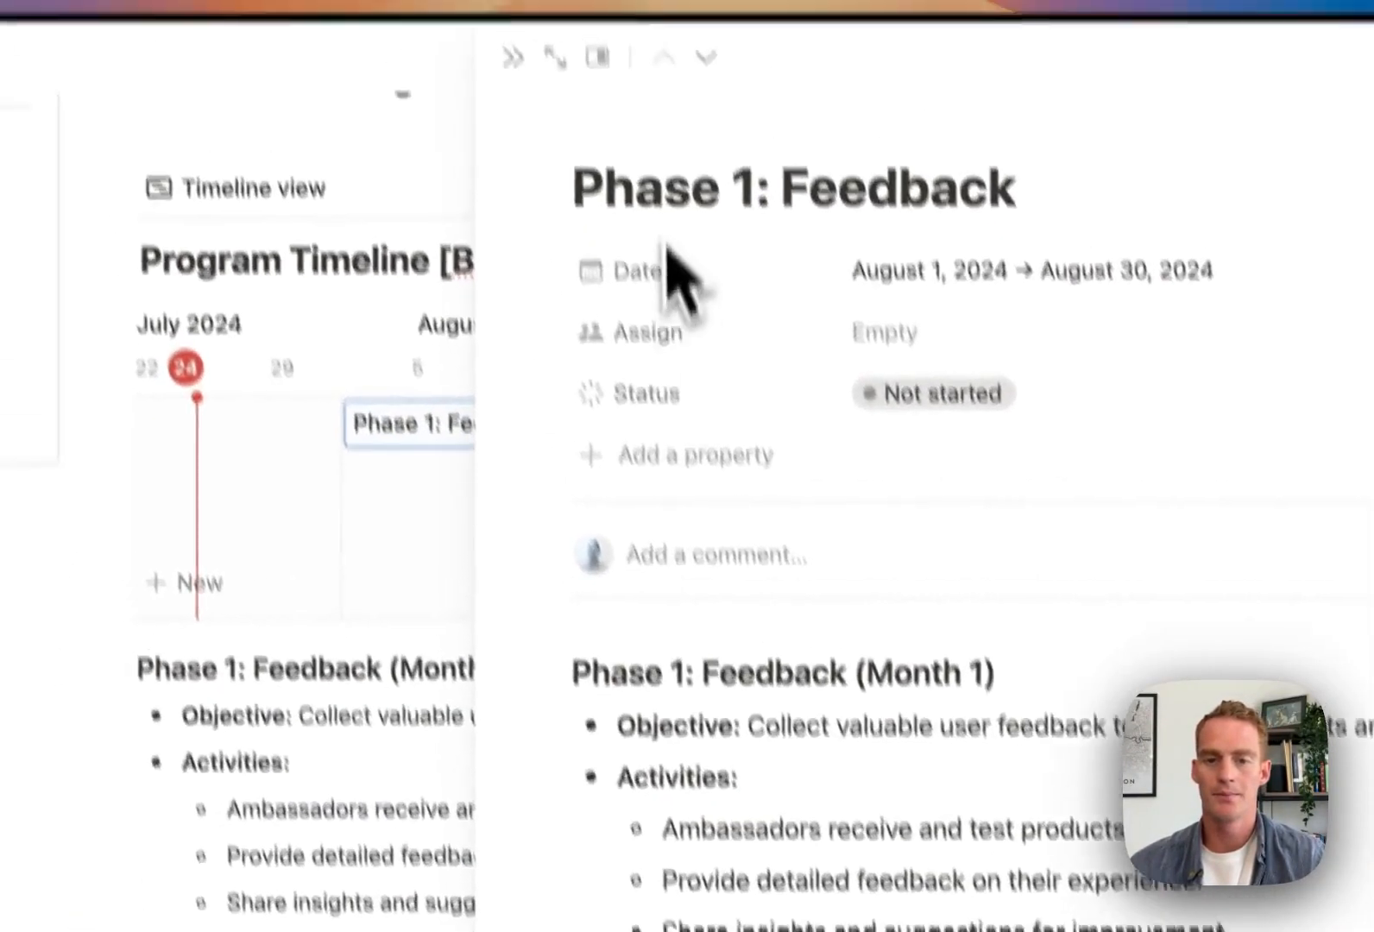
left_click(706, 57)
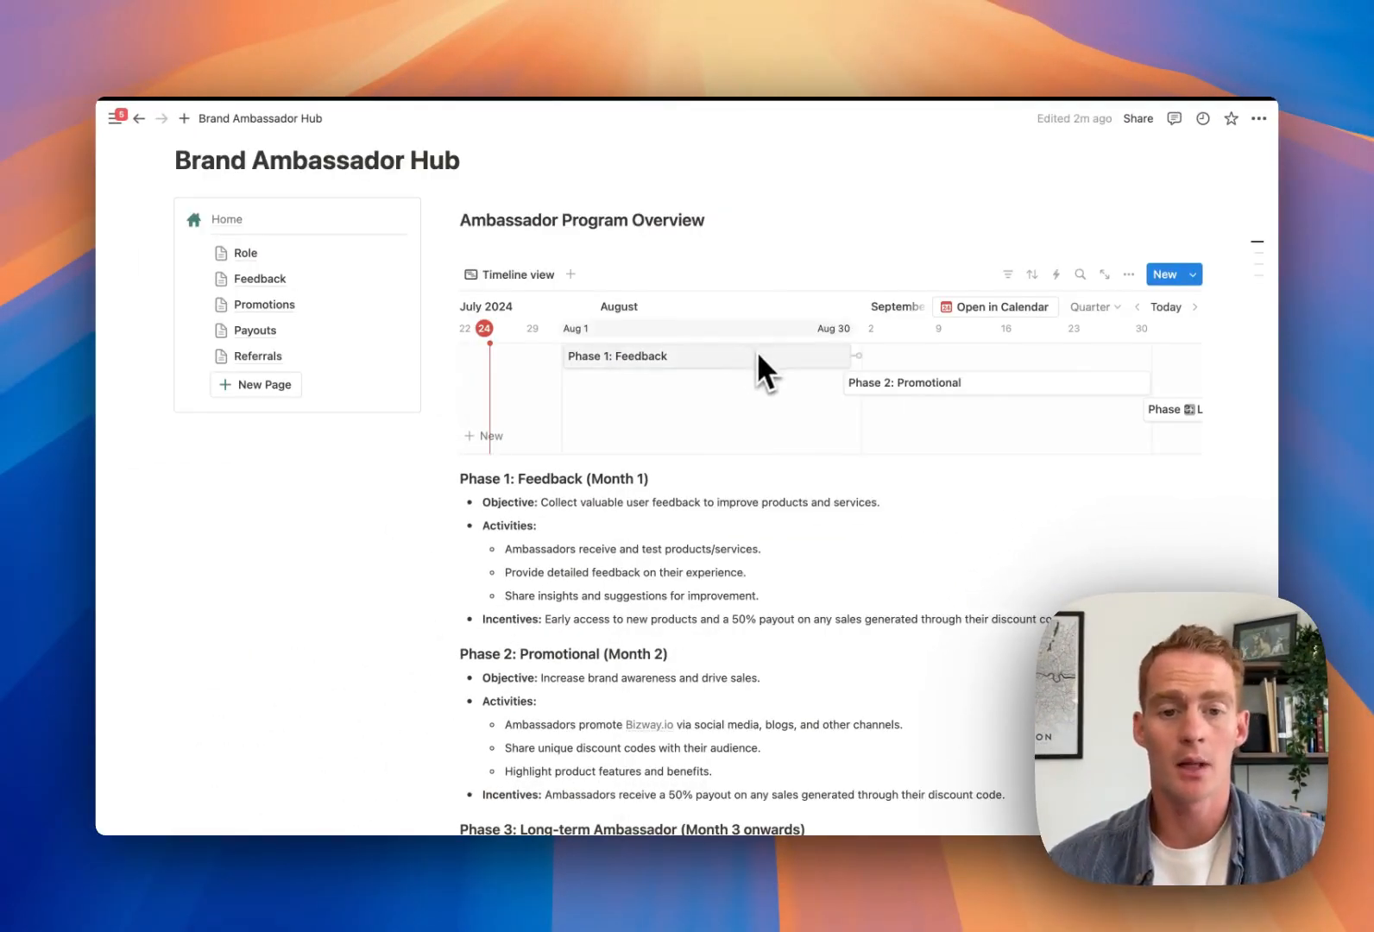
Add the line 'Welcome to the Ambassador Program!' under the overview heading
left_click(584, 237)
key("Return")
type("Welcome")
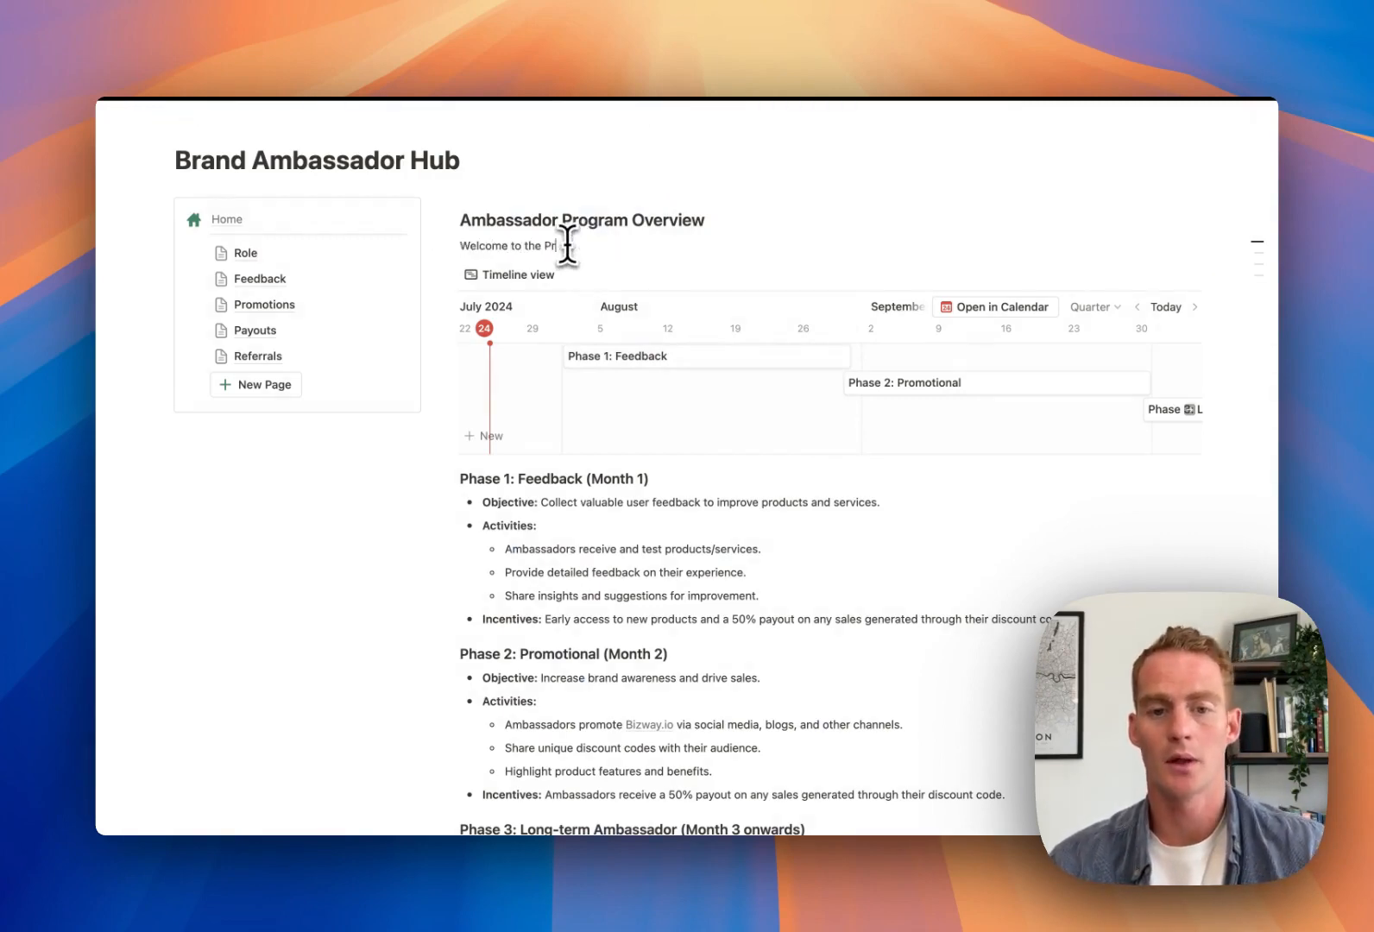
type(" to the Ambassador Program!")
scroll(705, 285, "up", 2)
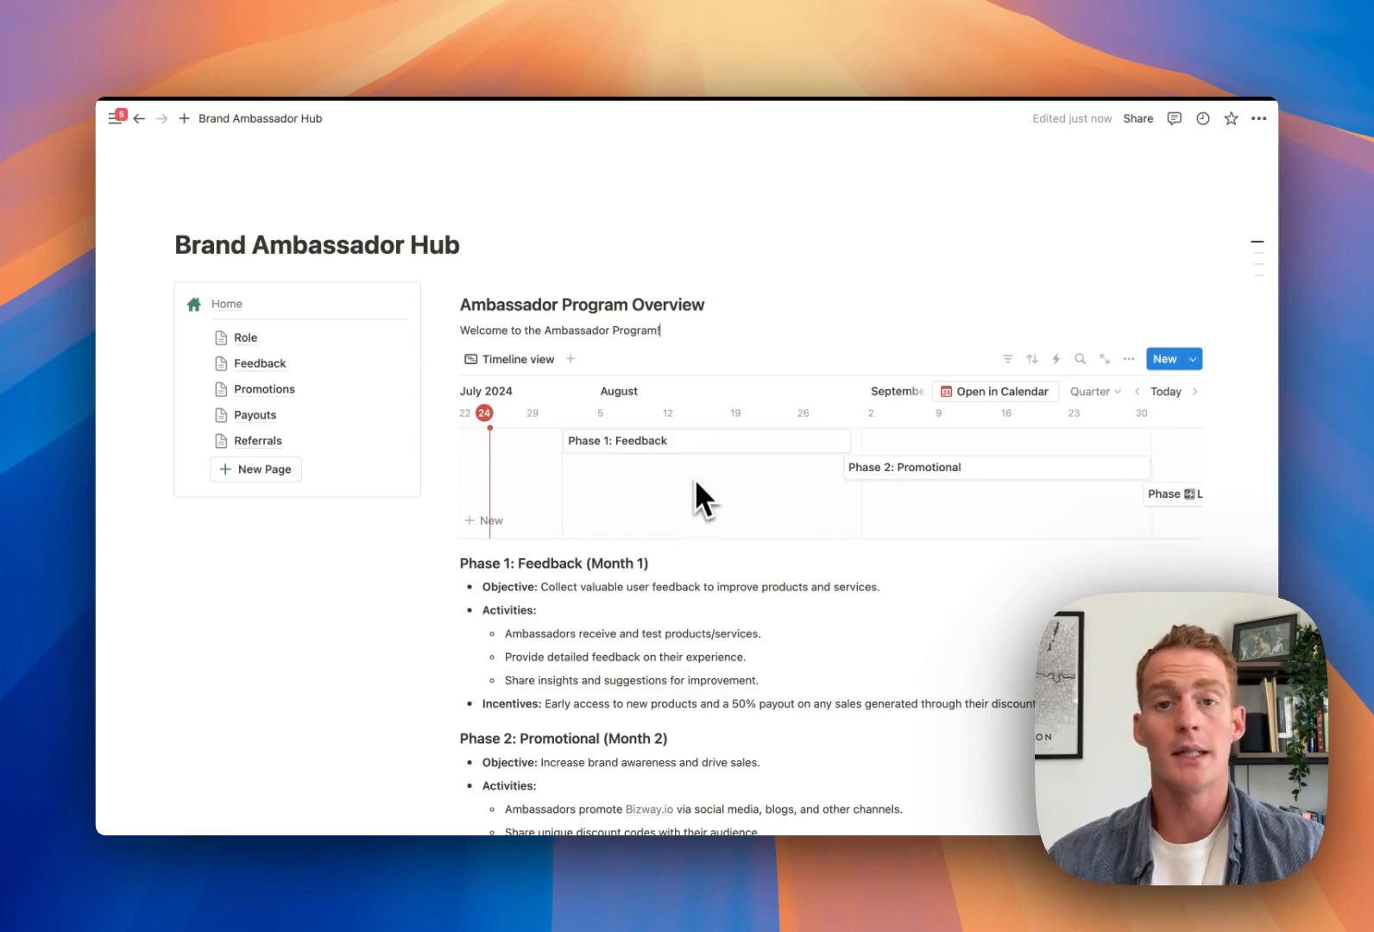
scroll(695, 477, "right", 3)
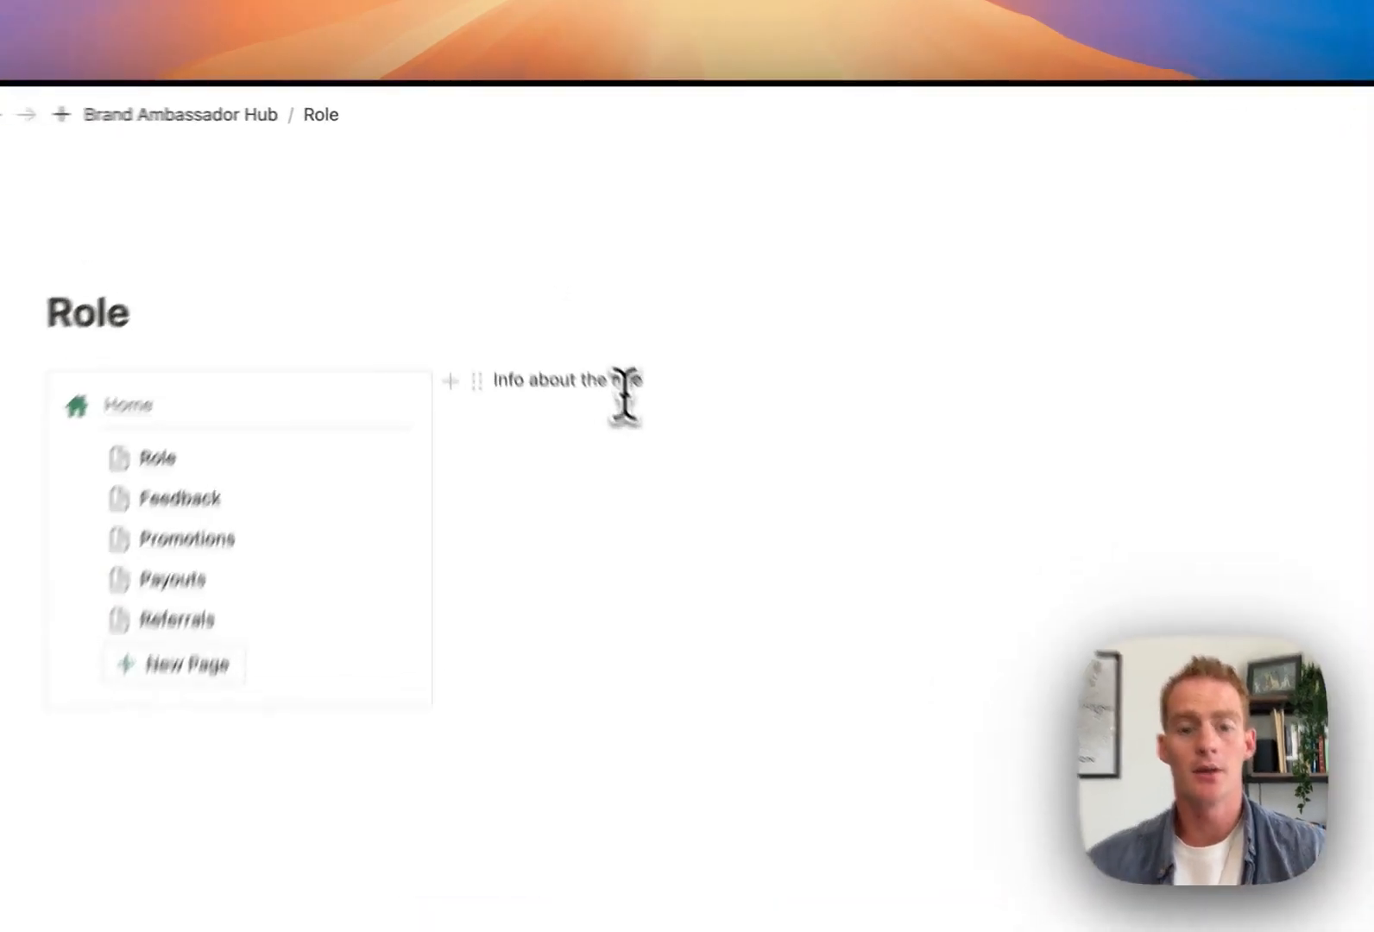
Delete the 'Info about the role' placeholder, then go to the Brand Ambassador Hub
triple_click(544, 290)
key("BackSpace")
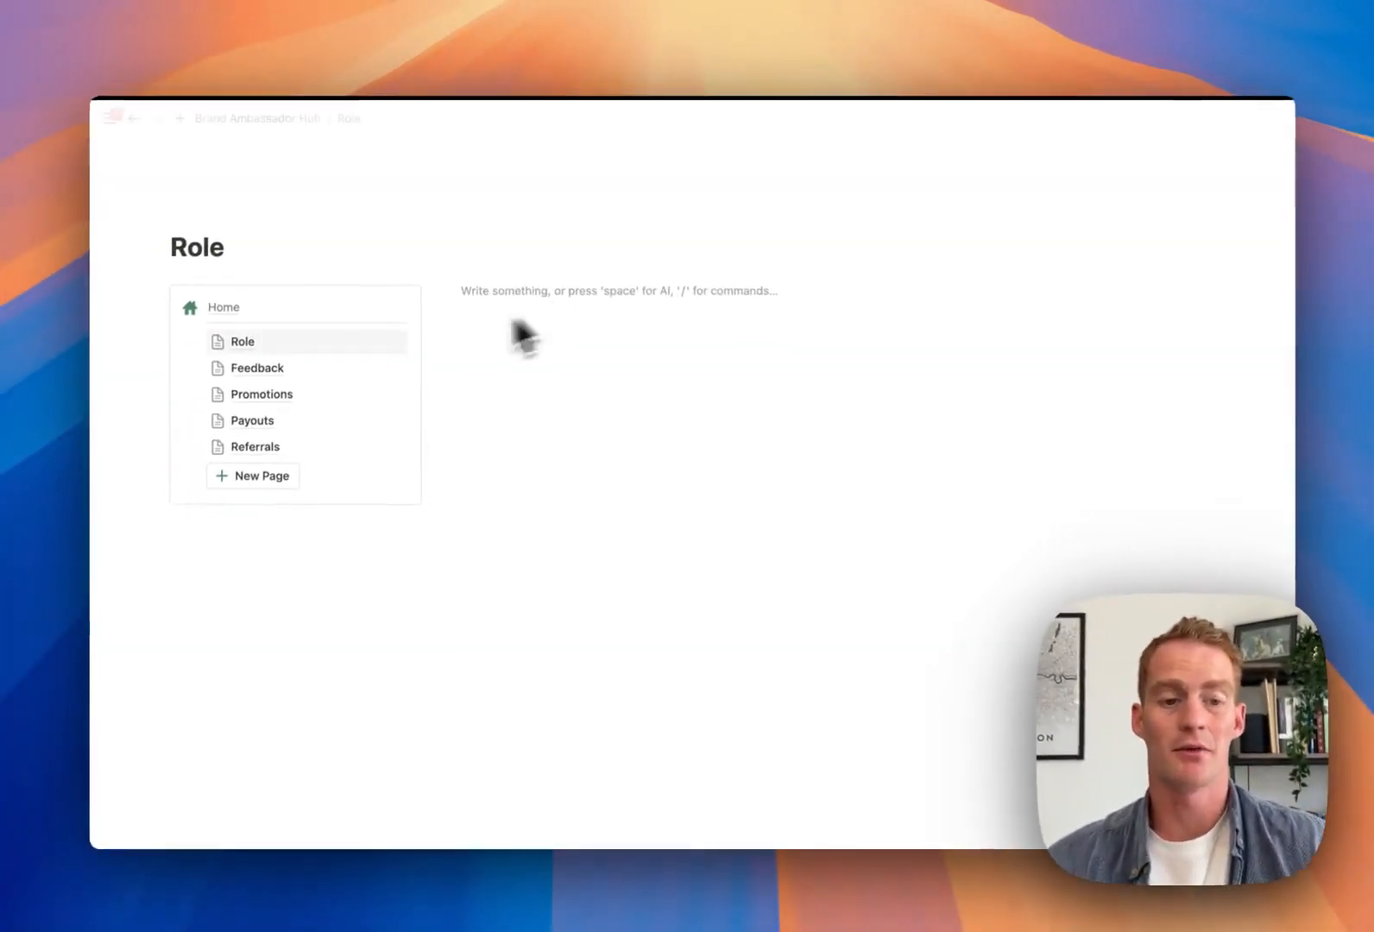
left_click(232, 328)
scroll(650, 469, "down", 10)
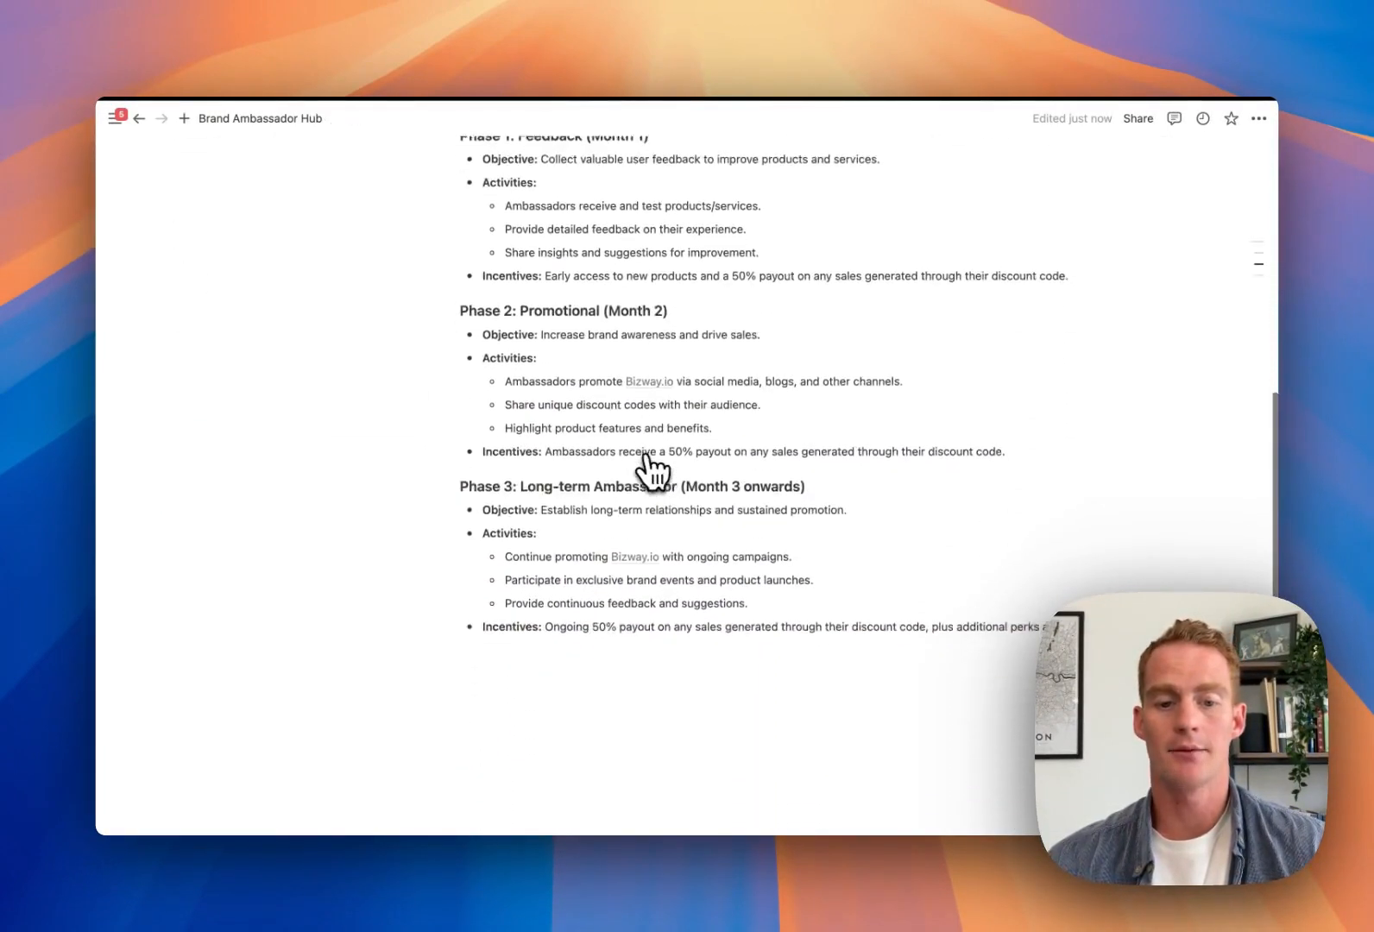
Copy the hub's Phase 1–3 programme details and return to the Role page's empty body
left_click_drag(766, 644, 645, 300)
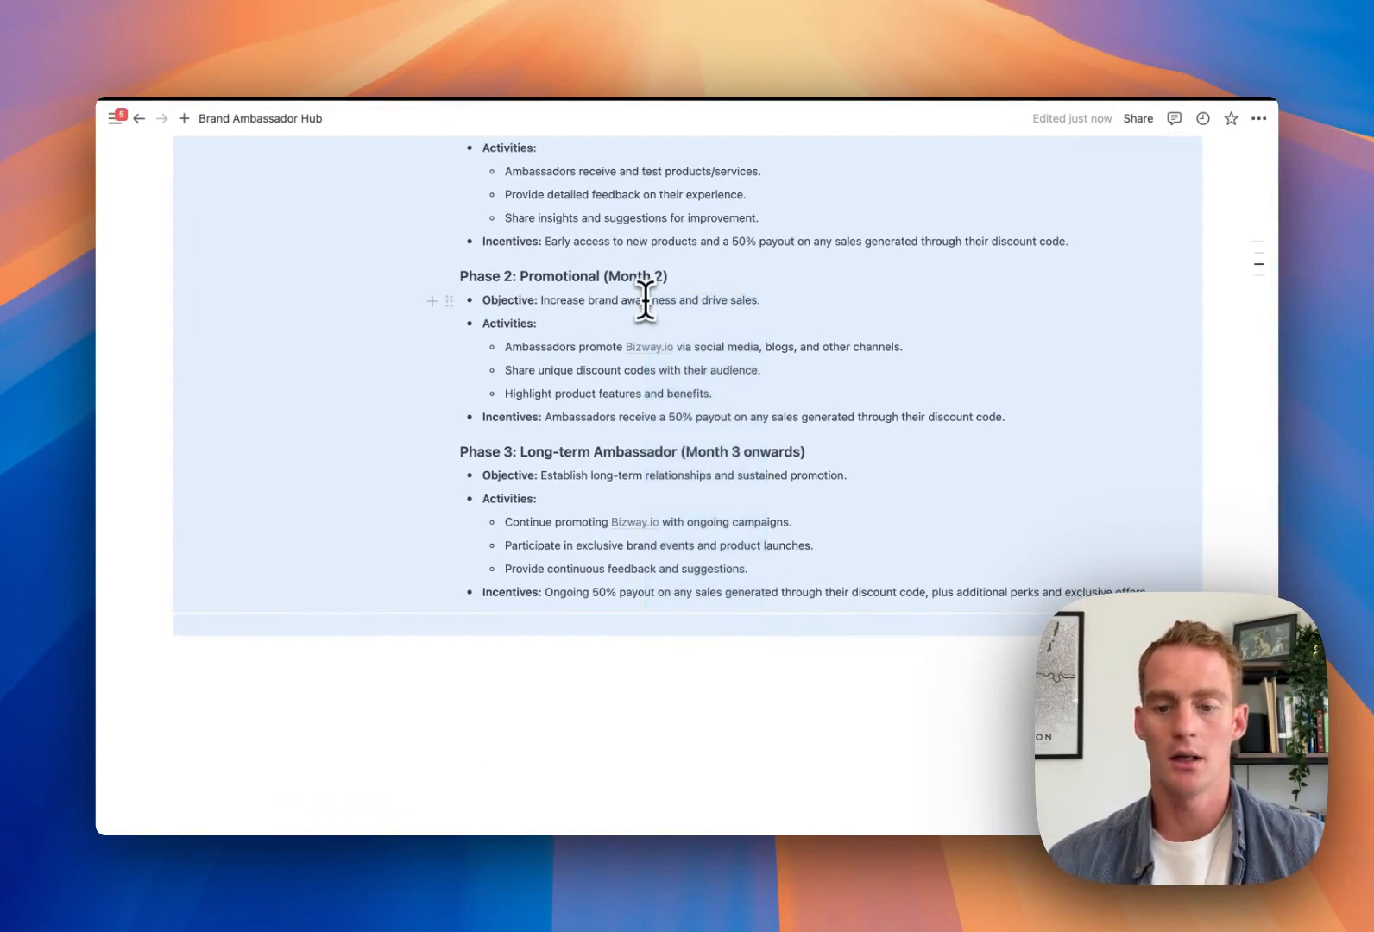
left_click(1107, 441)
key("super+z")
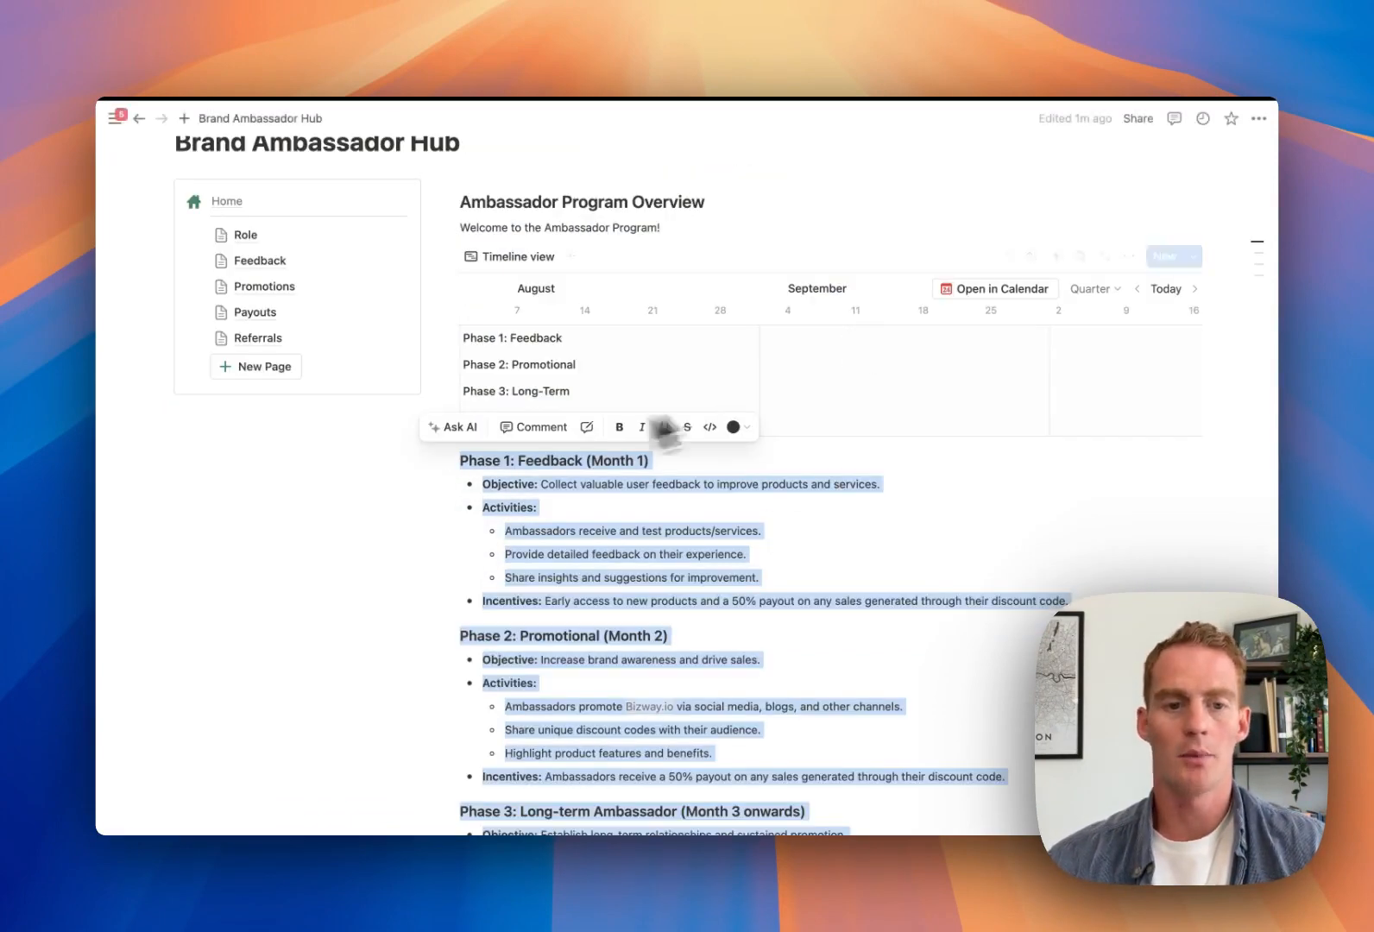
left_click(269, 240)
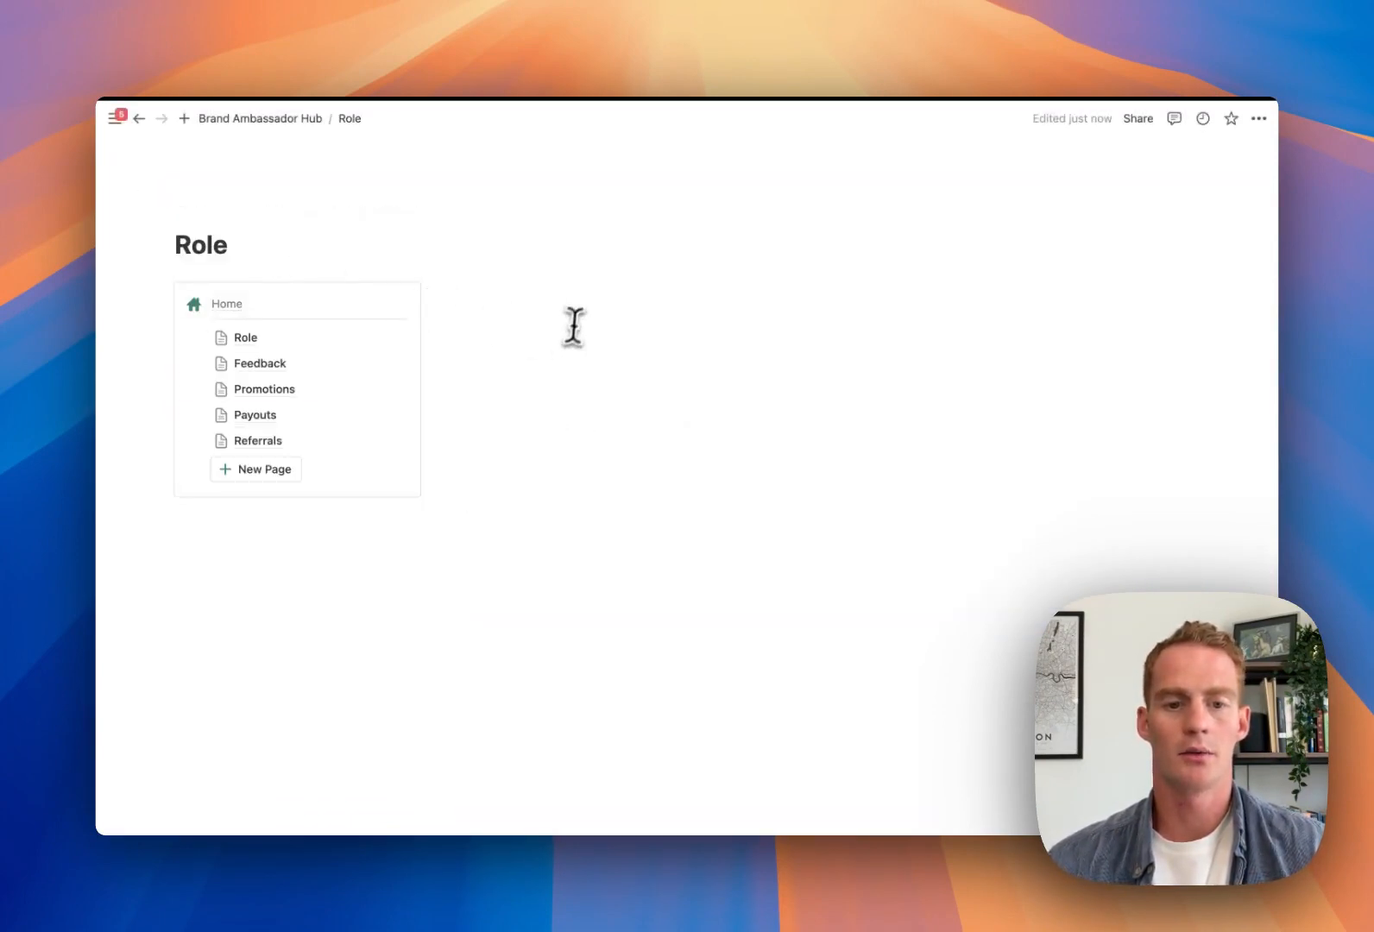
left_click(574, 298)
key("space")
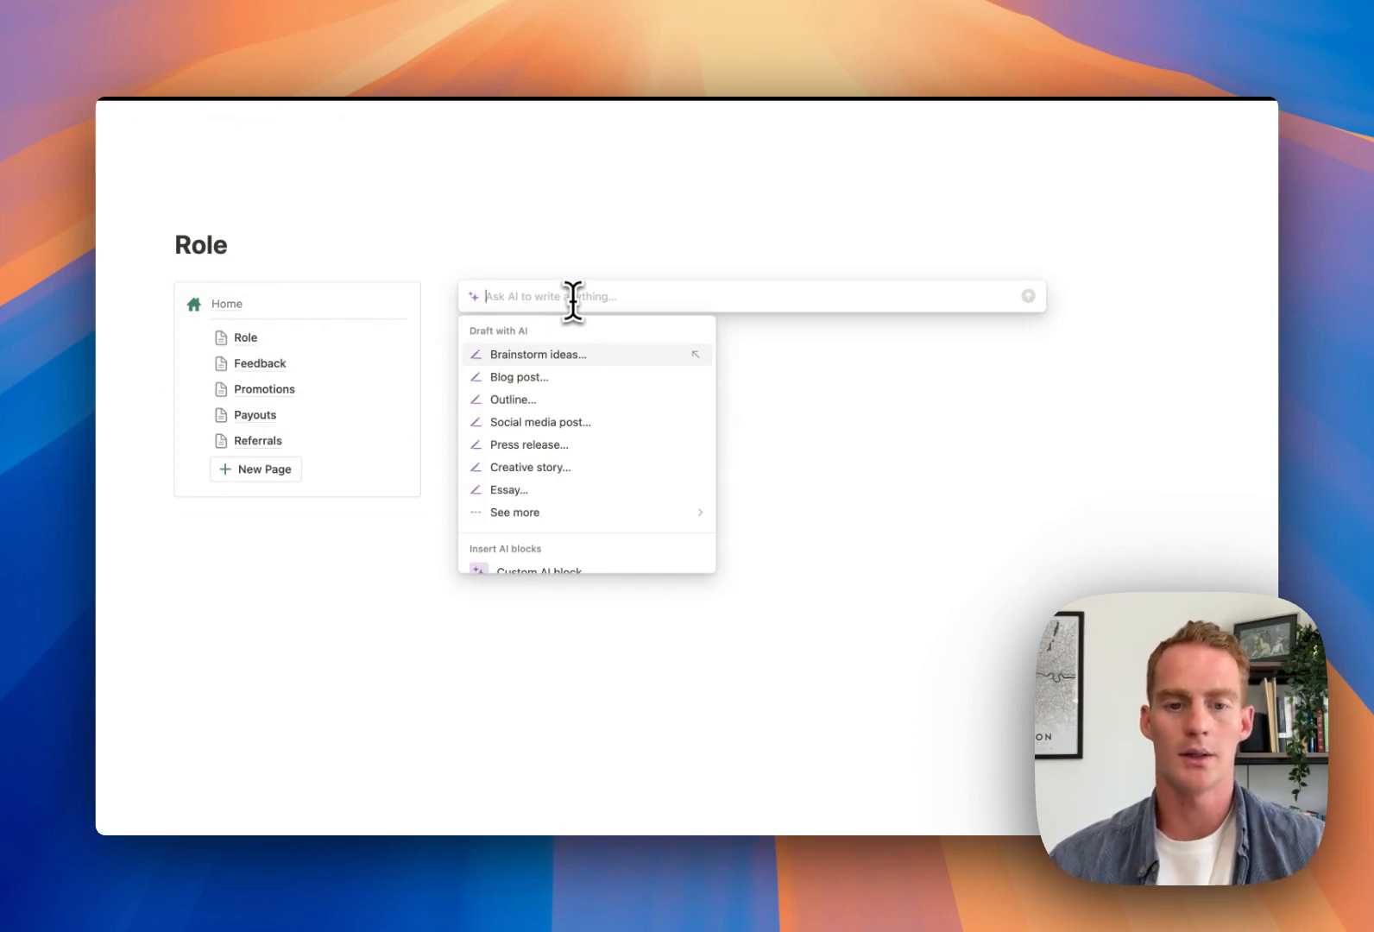
Ask AI to 'Outline the role:' using the pasted Phase 1–3 details
type("Outline ")
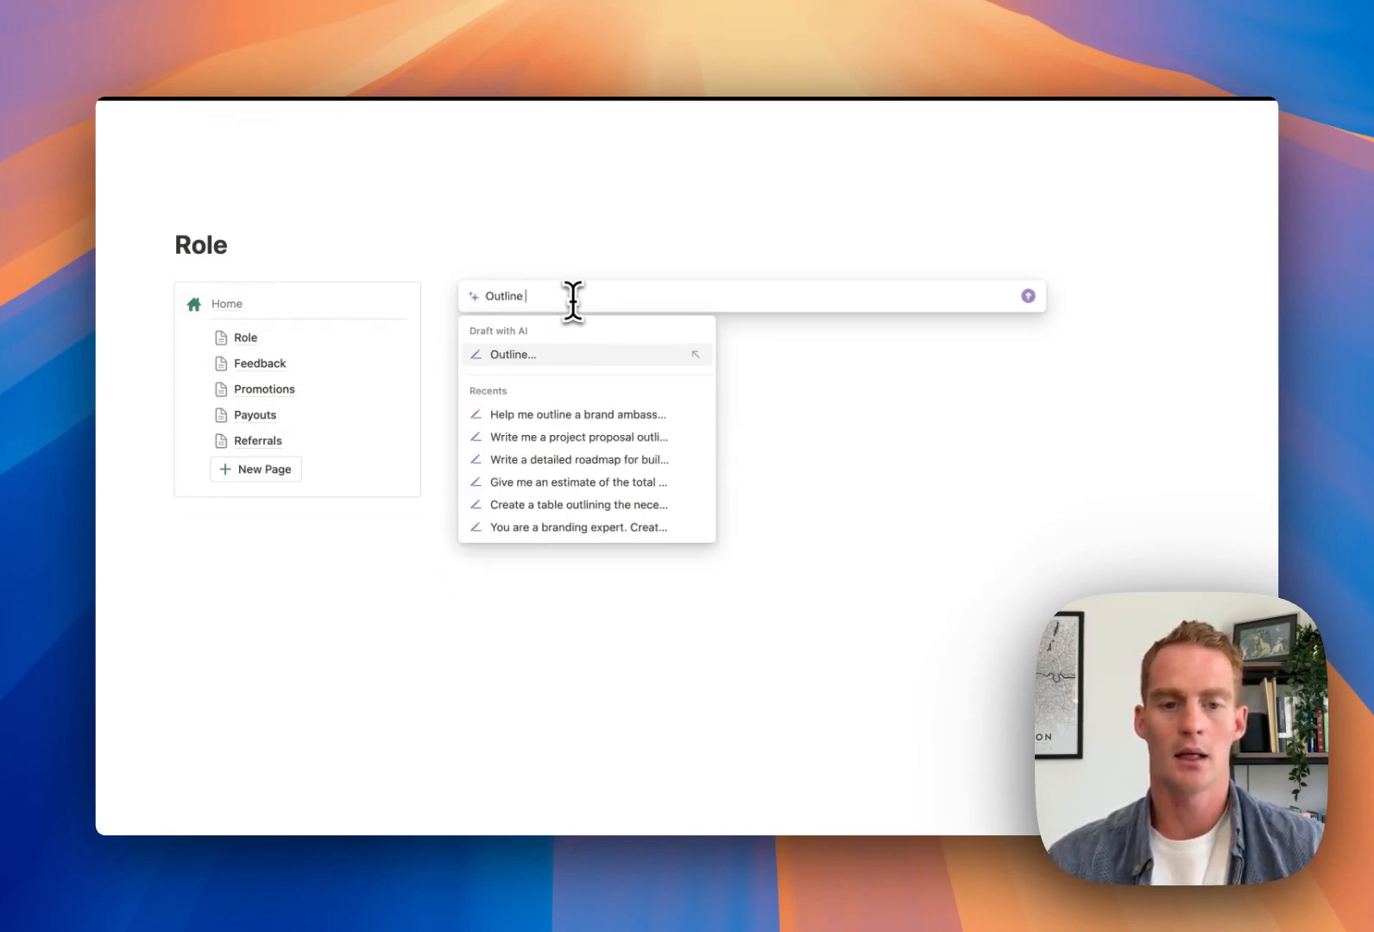
type("the role details for ambassadors, based on the following inf")
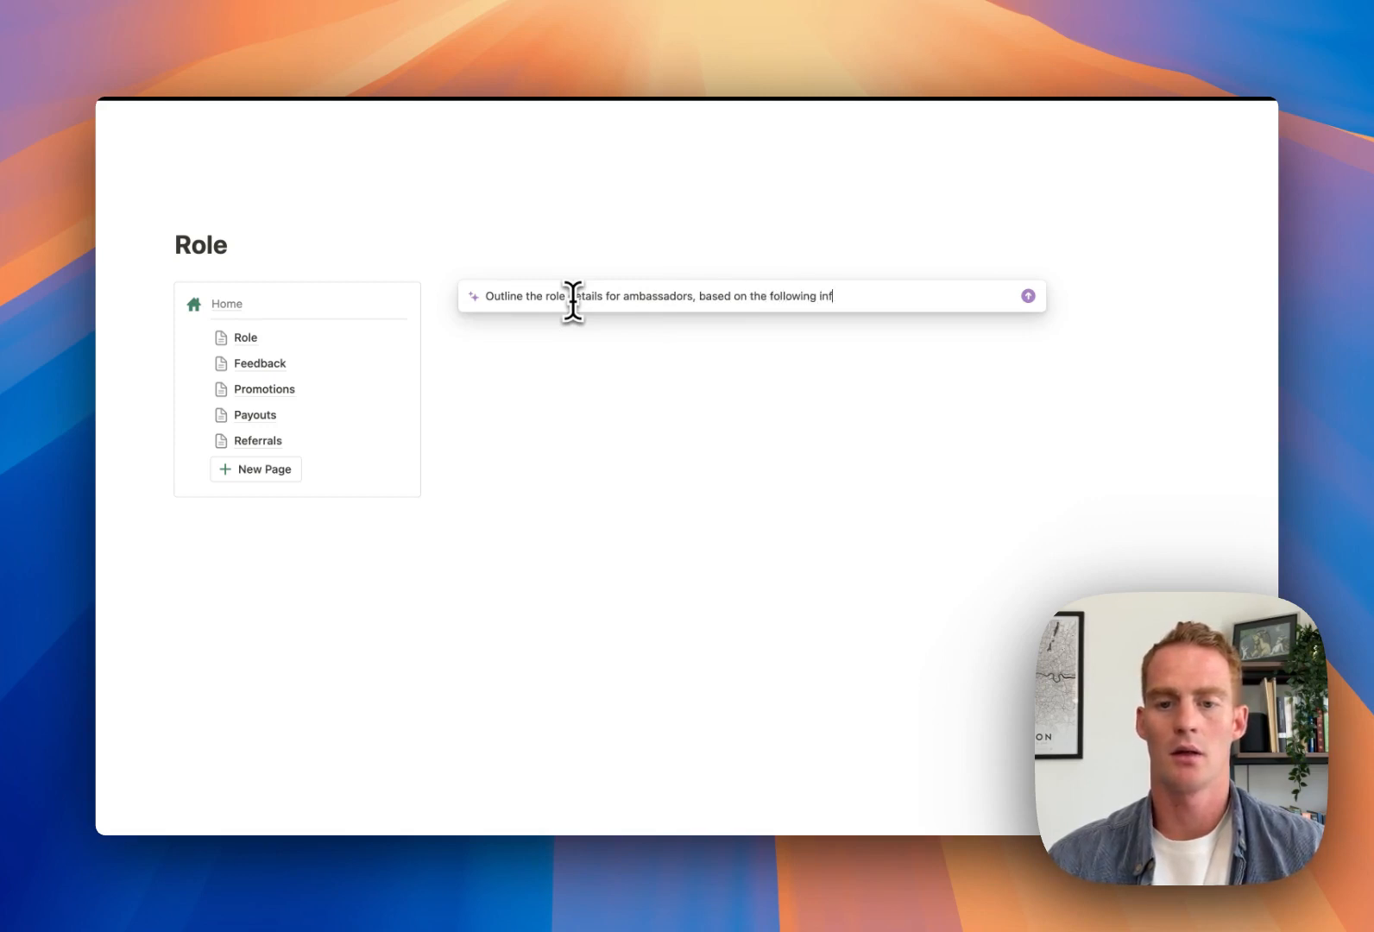
type(":")
key("shift+Return")
key("shift+Return")
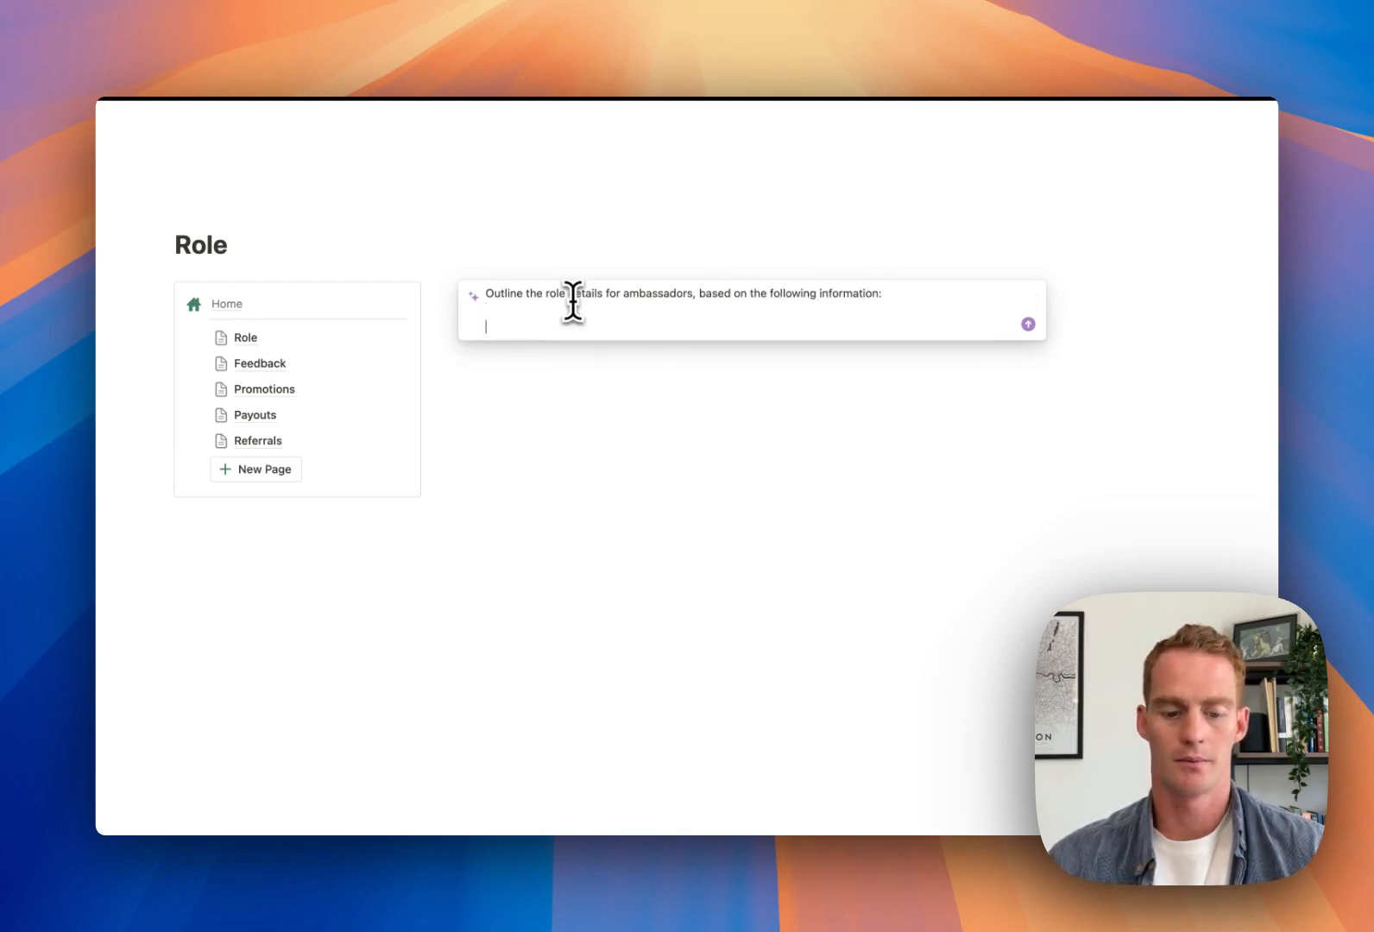
type("### Phase 1: Feedback (Month 1)  - **Objective:** Collect valuable user feedback to improve products and services. - **Activities:**   - Ambassadors receive and test products/services.   - Provide detailed feedback on their experience.   - Share insights and suggestions for improvement. - **Incentives:** Early access to new products and a 50% payout on any sales generated through their discount code.  ### Phase 2: Promotional (Month 2)  - **Objective:** Increase brand awareness and drive sales. - **Activities:**   - Ambassadors promote [Bizway.io](http://bizway.io/) via social media, blogs, and other channels.   - Share unique discount codes with their audience.   - Highlight product features and benefits. - **Incentives:** Ambassadors receive a 50% payout on any sales generated through their discount code.  ### Phase 3: Long-term Ambassador (Month 3 onwards)  - **Objective:** Establish long-term relationships and sustained promotion. - **Activities:**   - Continue promoting [Bizway.io](http://bizway.io/) with ongoing campaigns.   - Participate in exclusive brand events and product launches.   - Provide continuous feedback and suggestions. - **Incentives:** Ongoing 50% payout on any sales generated through their discount code, plus additional perks and exclusive offers.")
scroll(553, 380, "down", 2)
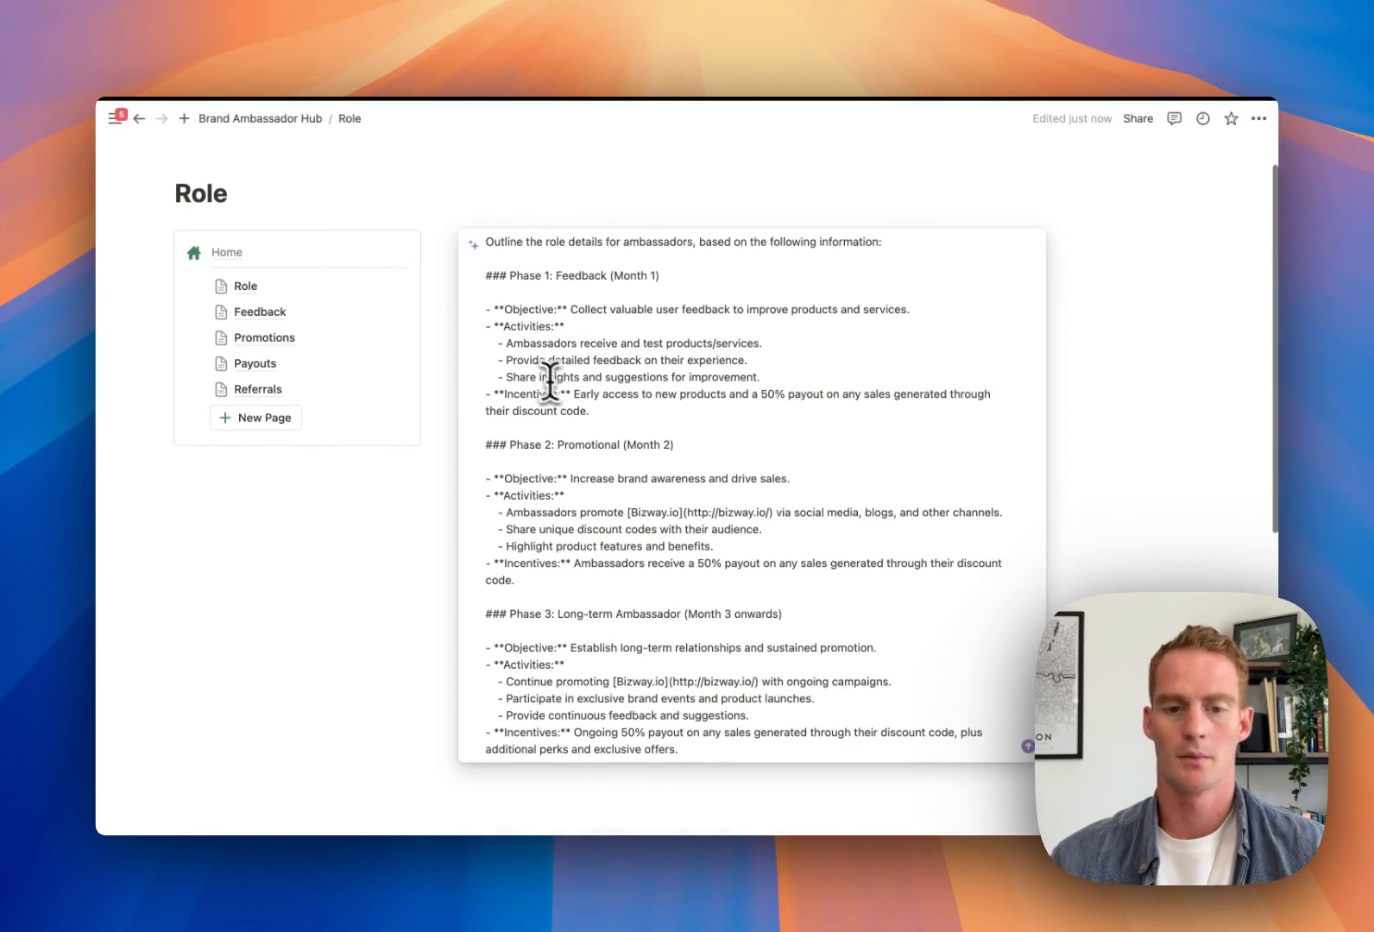
left_click(1027, 745)
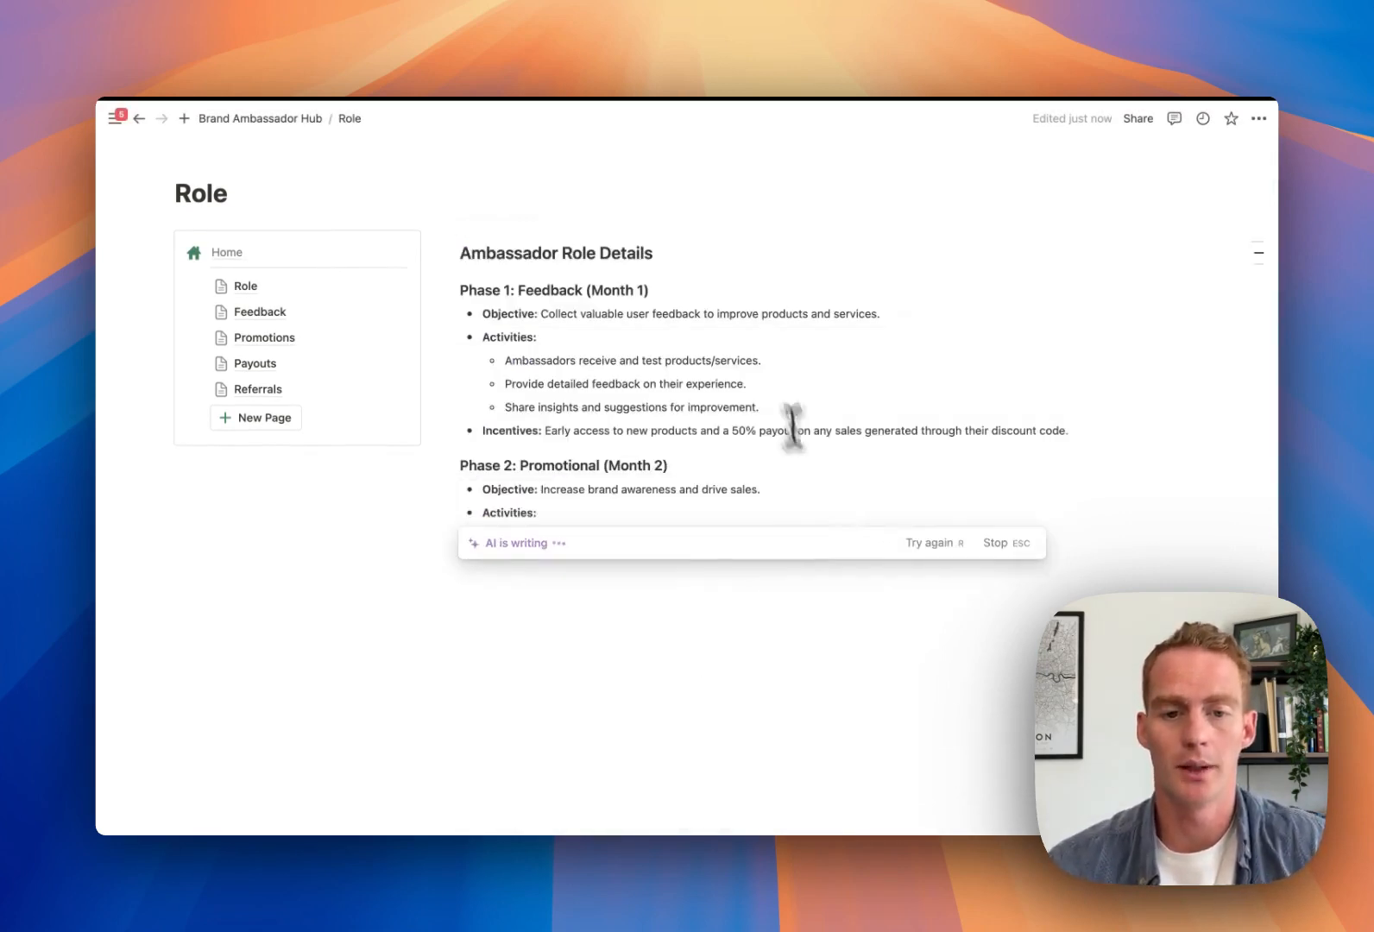
Start a new block below the generated outline's final Incentives line
scroll(734, 354, "down", 3)
left_click(574, 630)
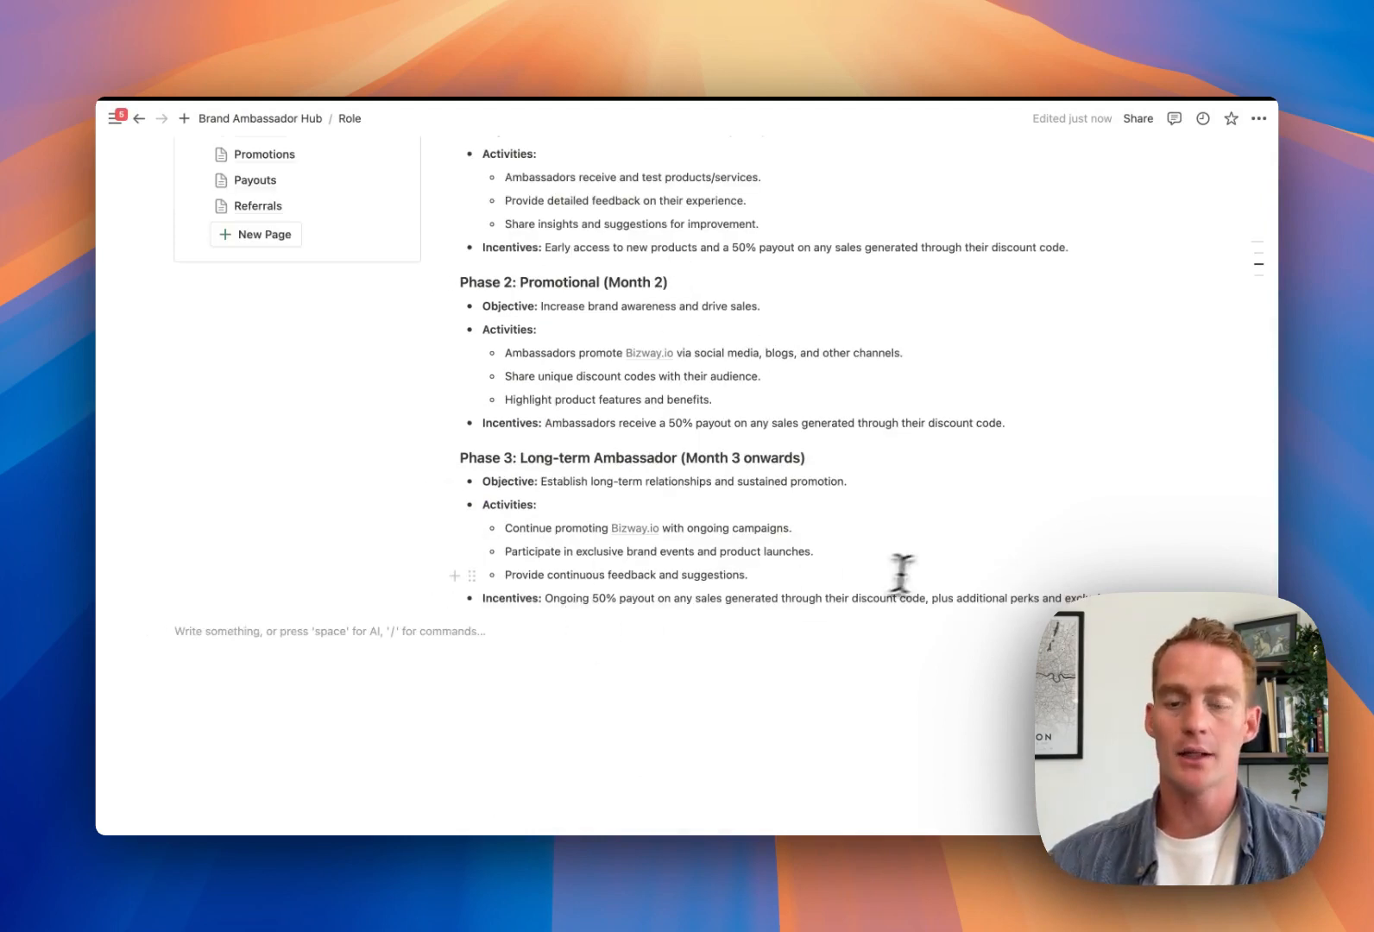
left_click(1040, 577)
scroll(1043, 574, "down", 1)
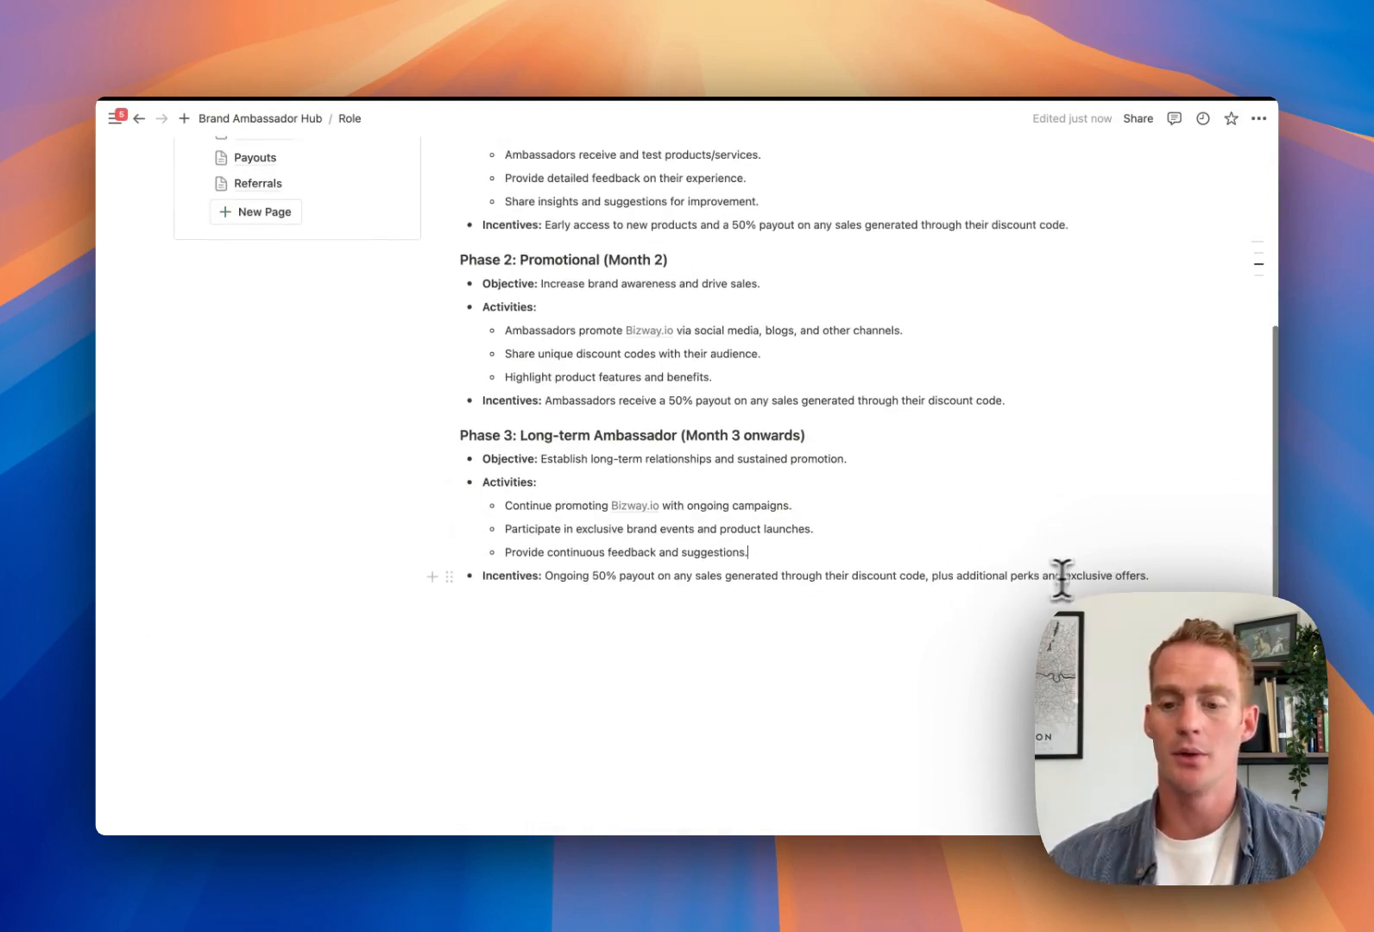
left_click(1146, 571)
key("Return")
key("Return")
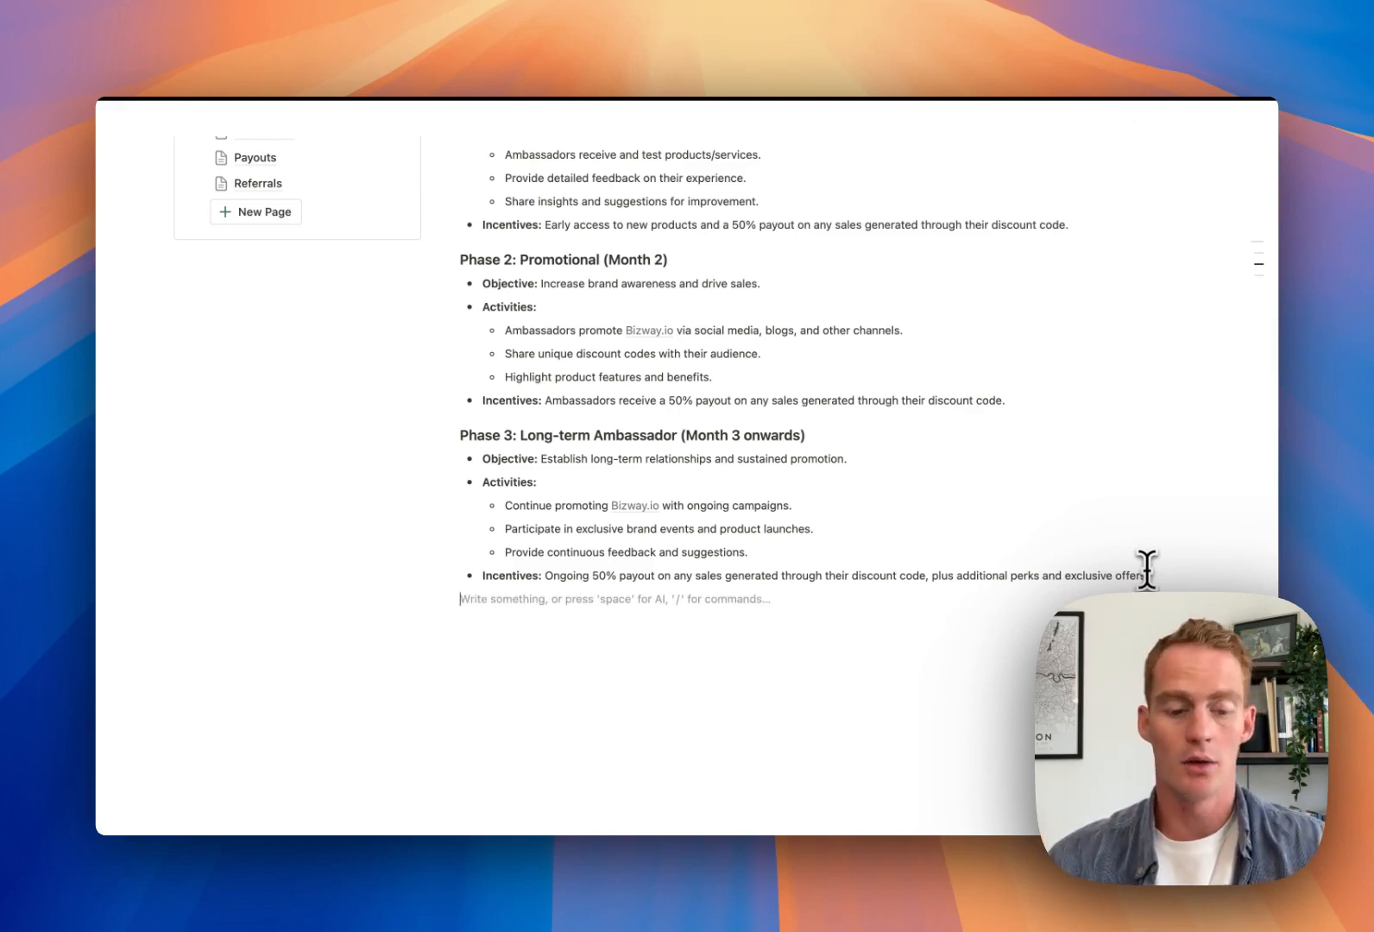
Add an 'About You' heading on the Role page
type("33")
key("BackSpace")
type("##")
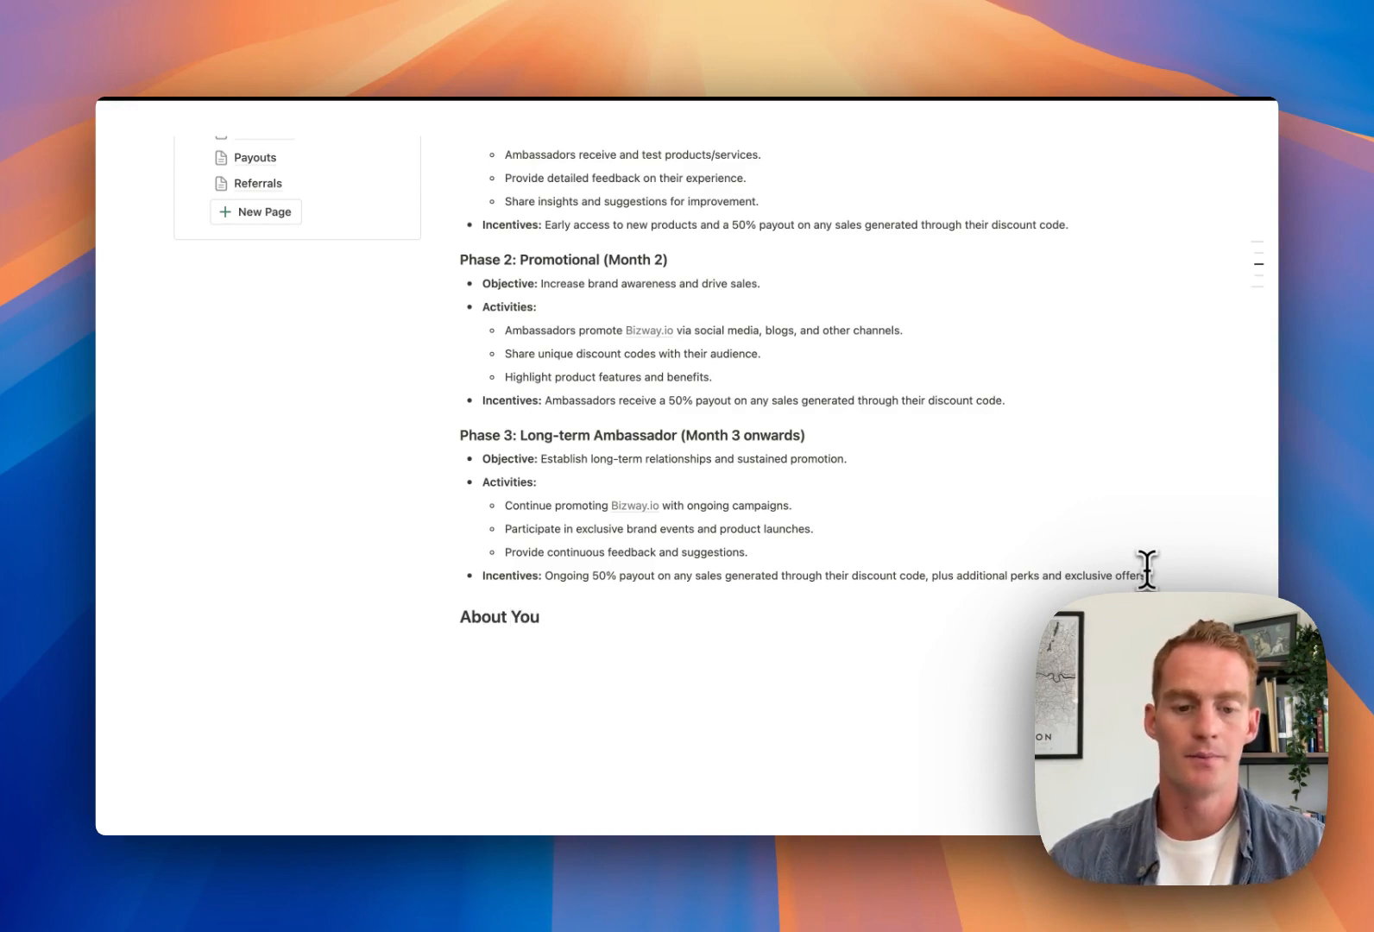
type("About You")
key("Return")
Have AI brainstorm a list of 5 questions for new ambassadors and keep them
scroll(1063, 453, "down", 1)
key("space")
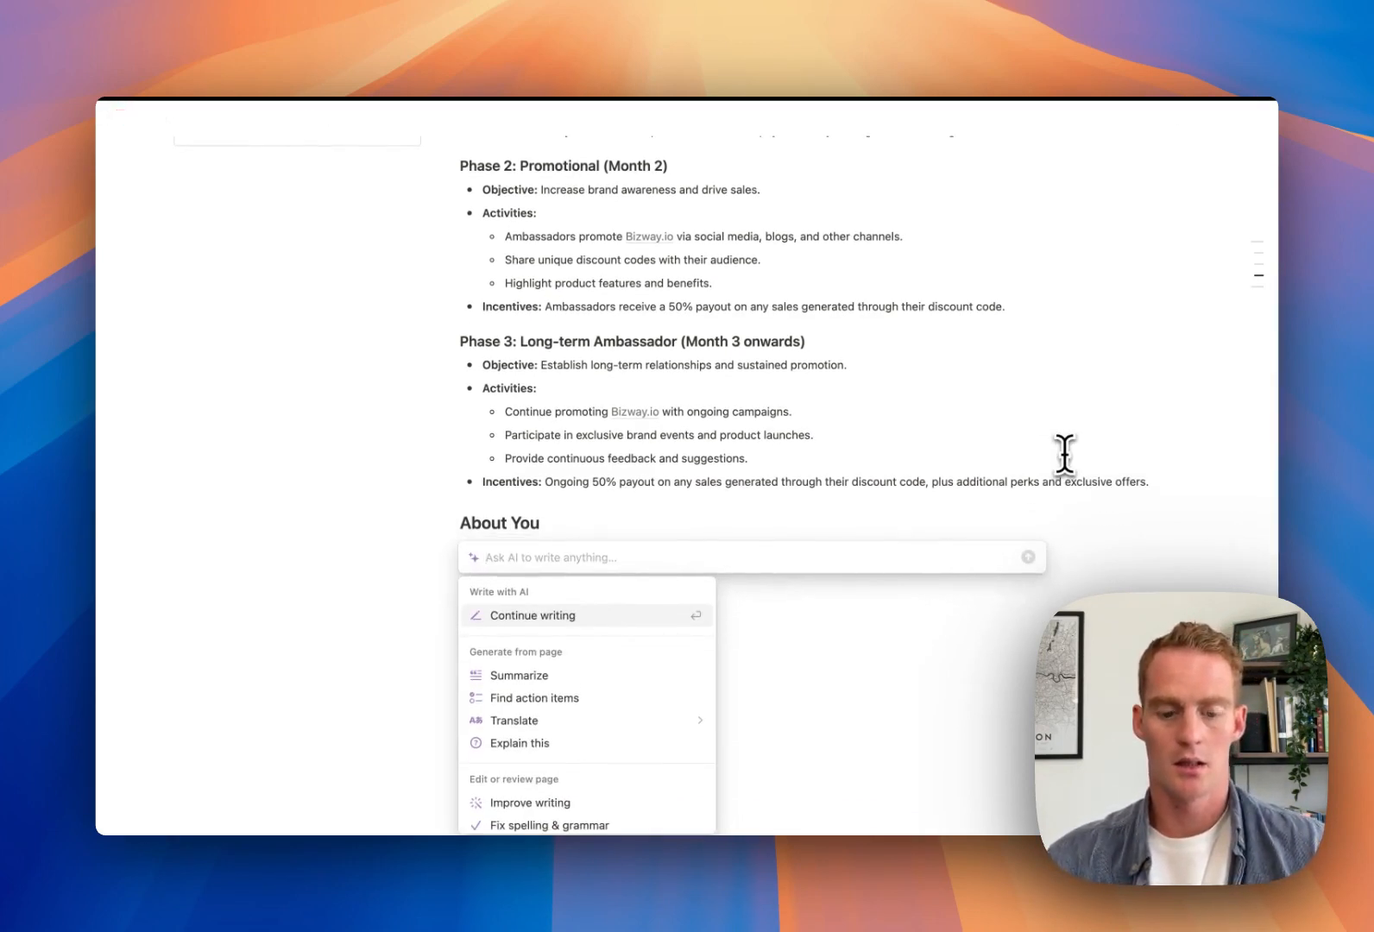
type("Brainstomr")
key("BackSpace")
key("BackSpace")
type("rm")
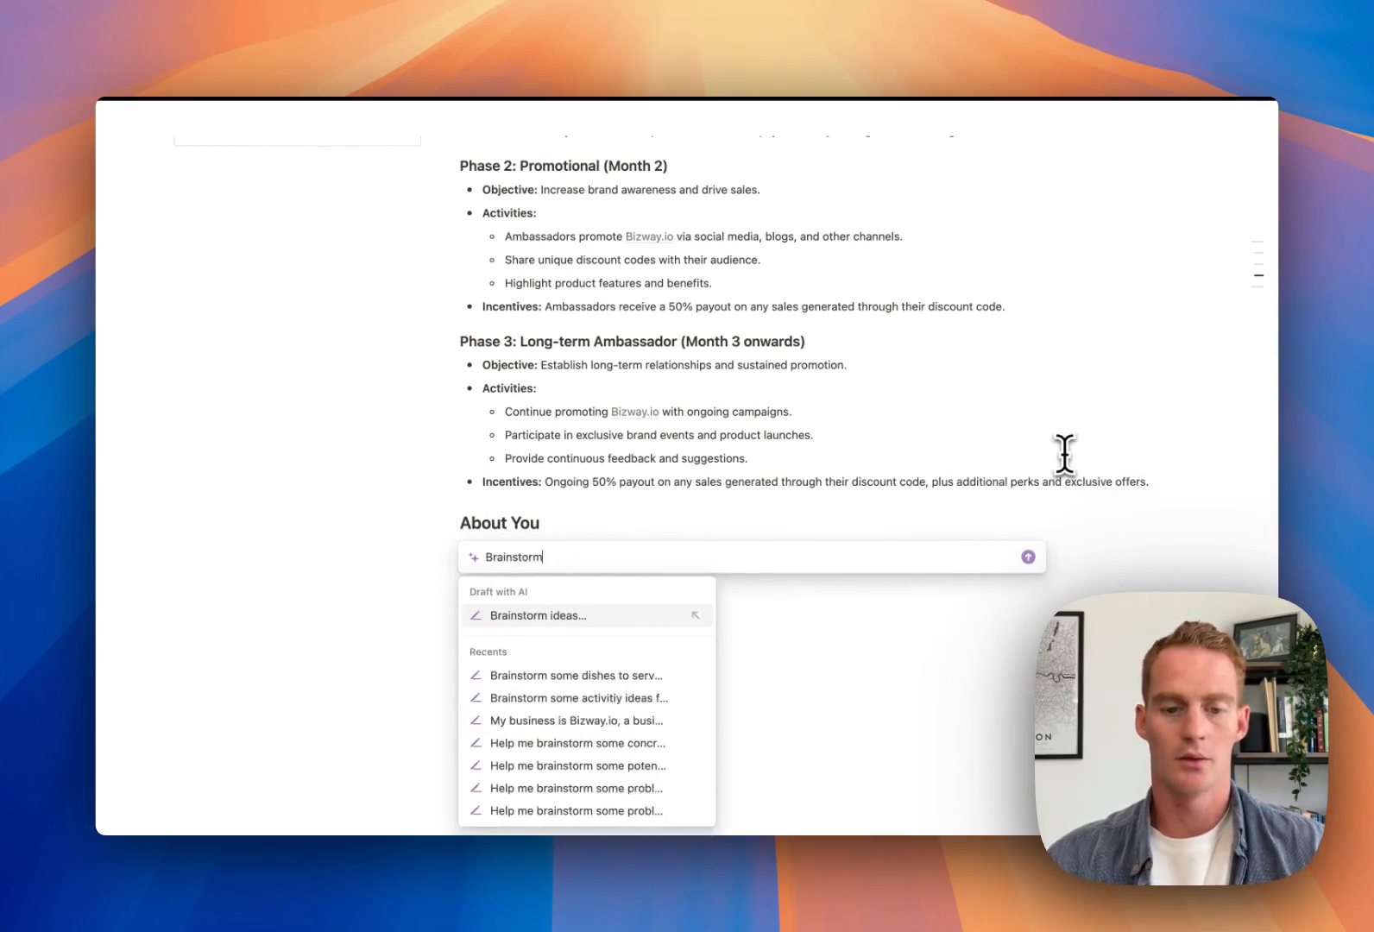
type(" a list of 5 questions we can ask new ambassadors so that we can fill out their bios")
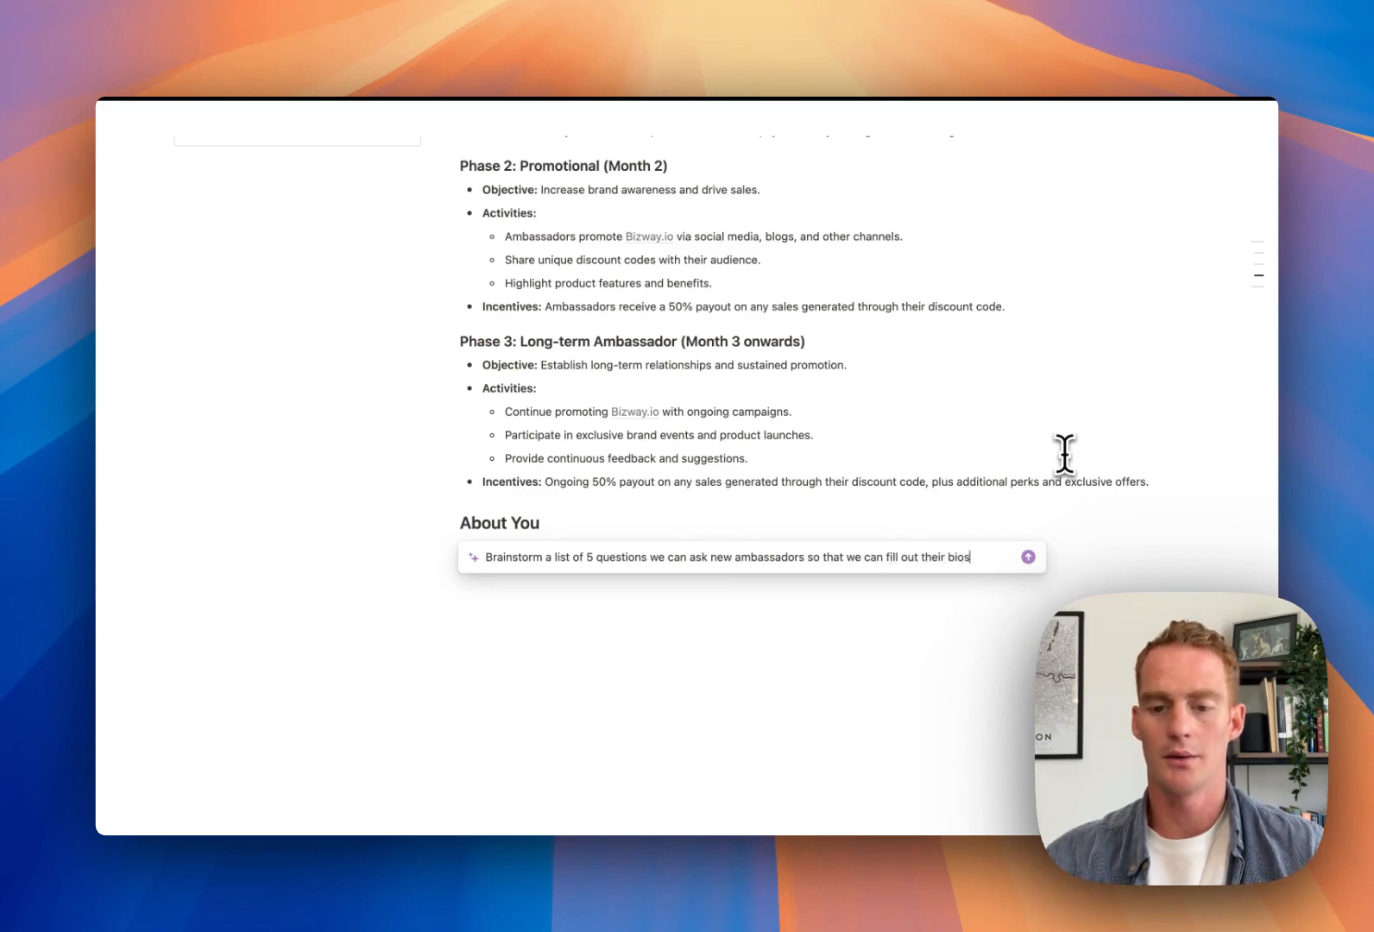
key("Return")
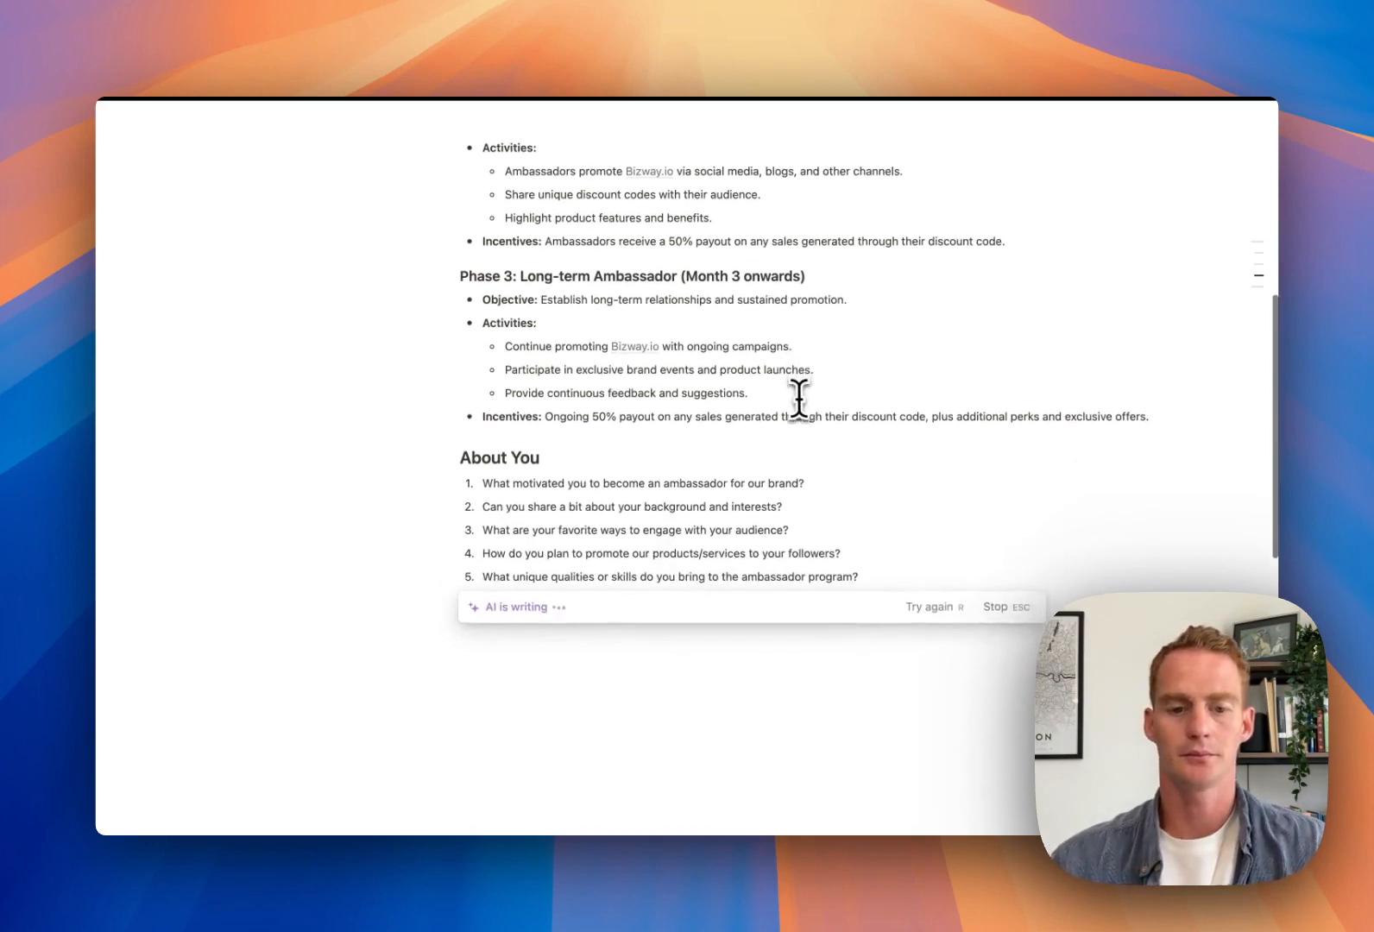
key("Return")
left_click(928, 530)
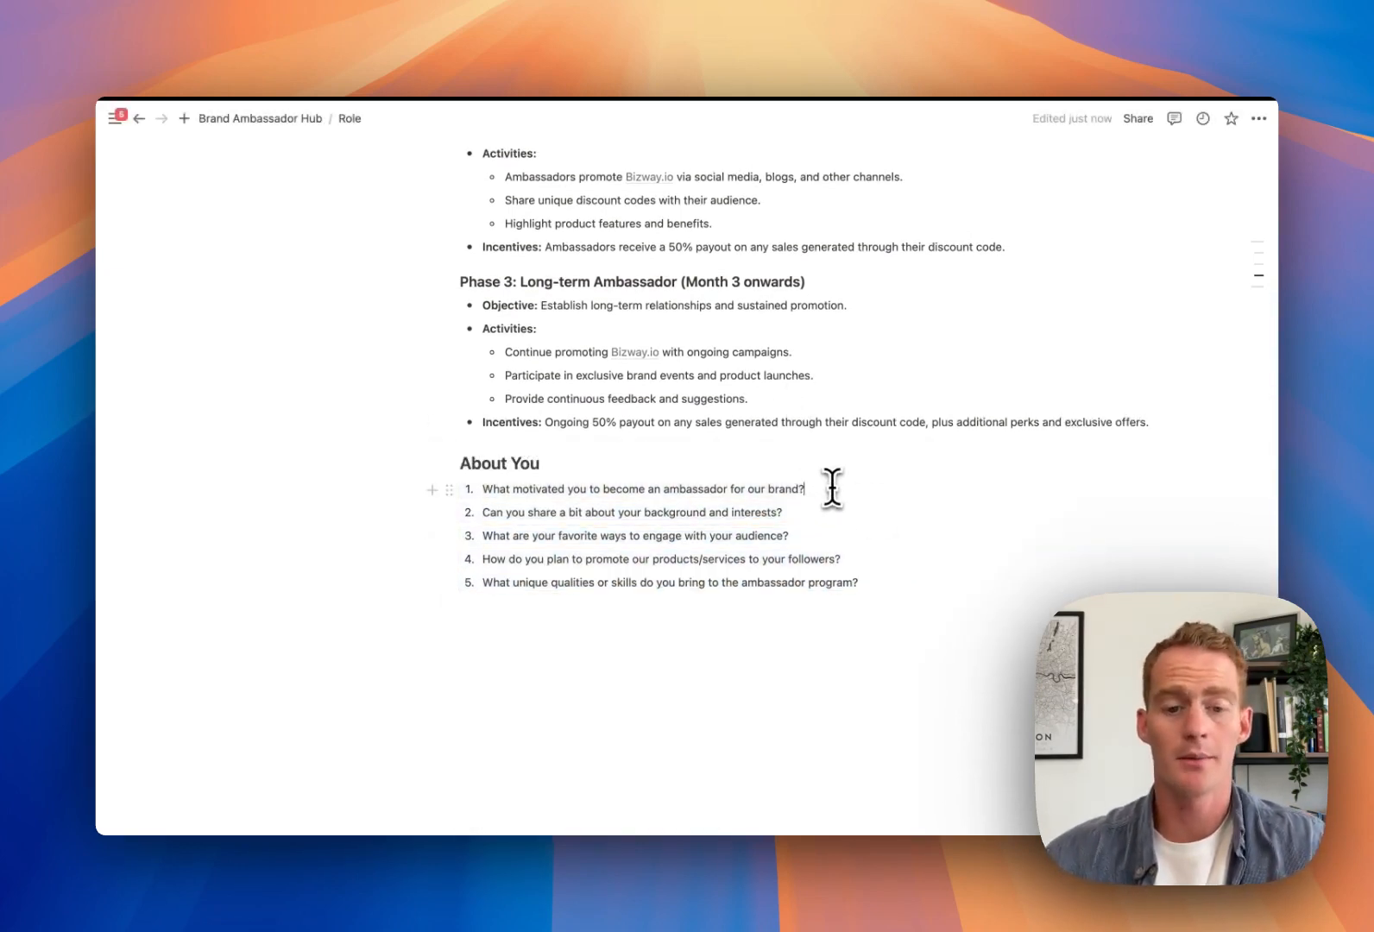
scroll(518, 475, "up", 10)
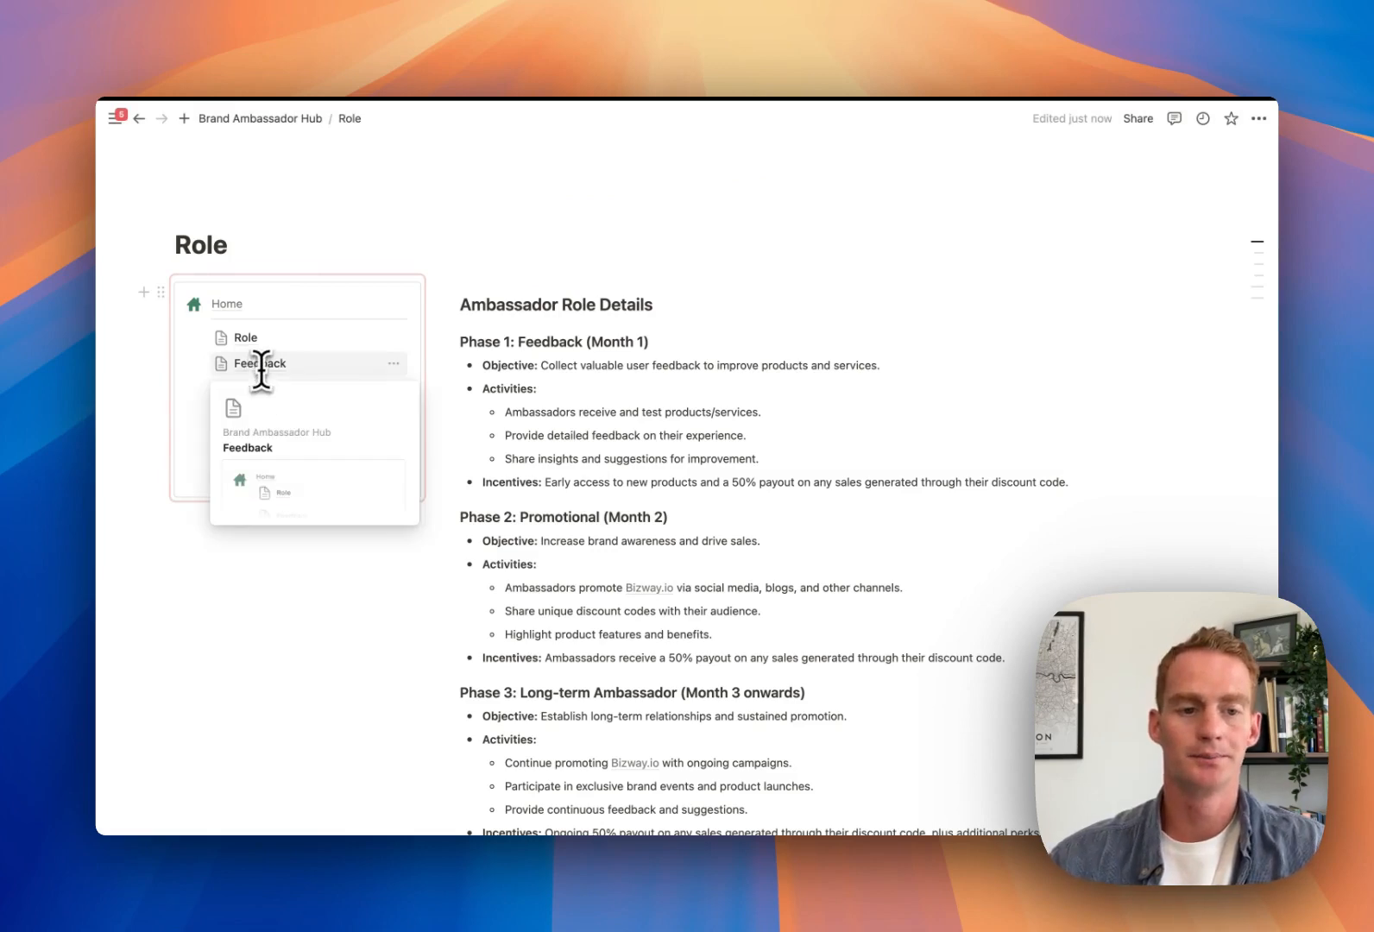
Set the Role page icon to the green person icon, then open the Feedback page's placeholder line
left_click(214, 213)
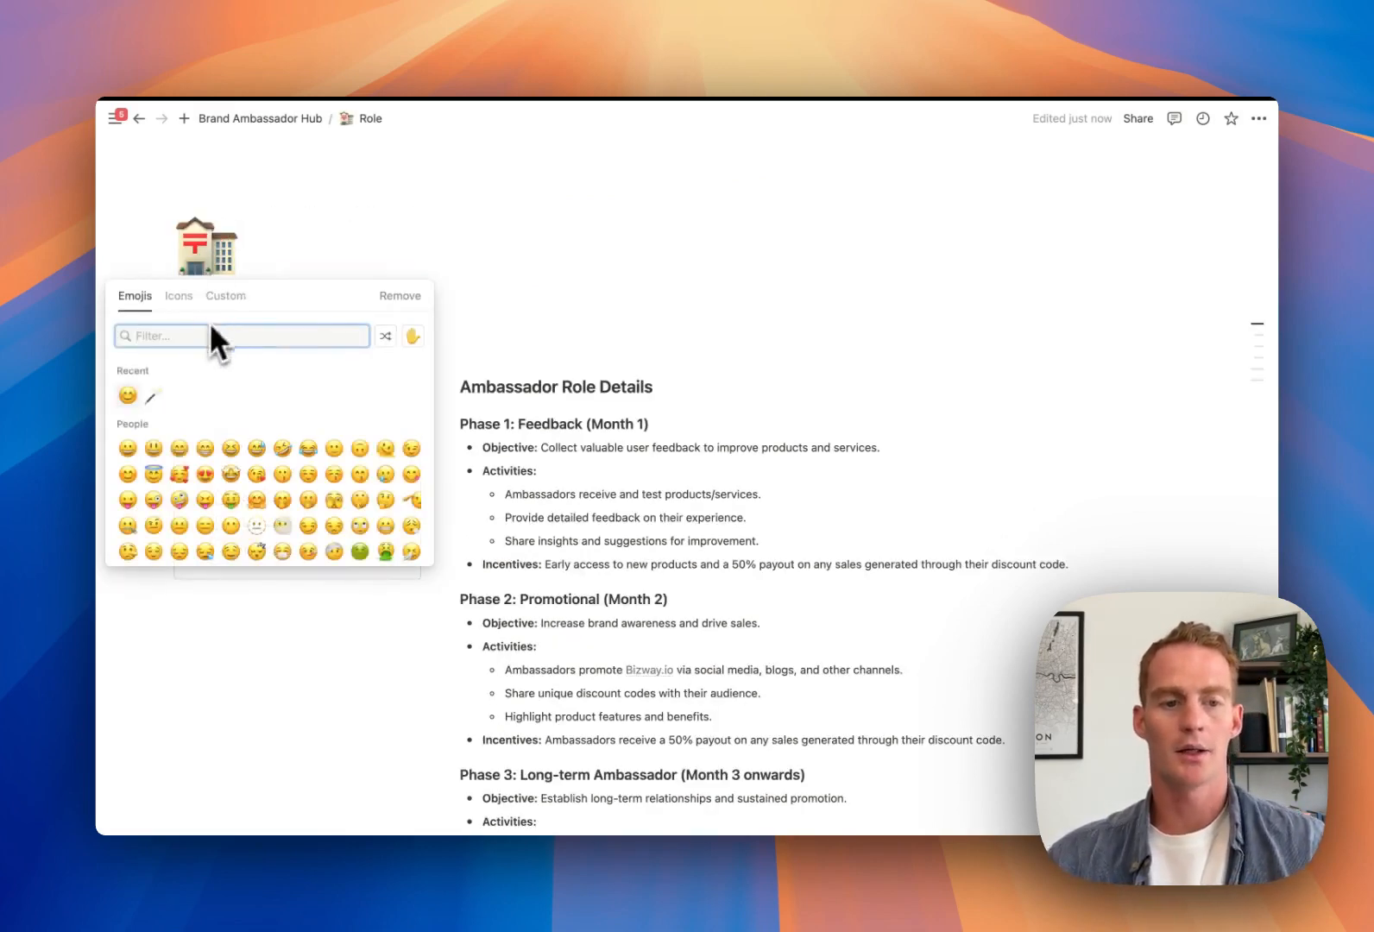
left_click(178, 296)
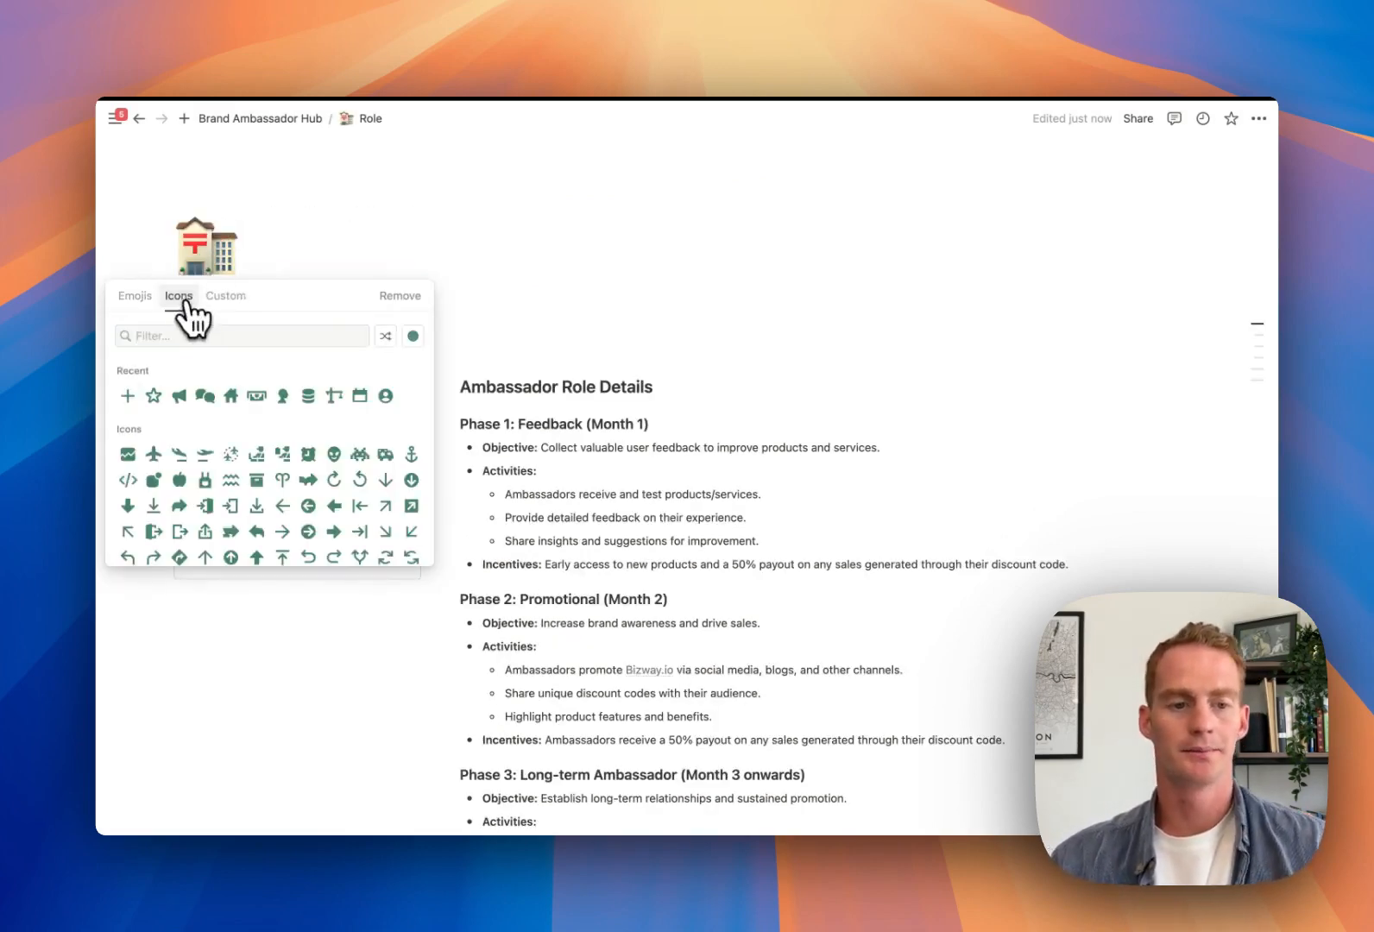
left_click(282, 396)
left_click(263, 447)
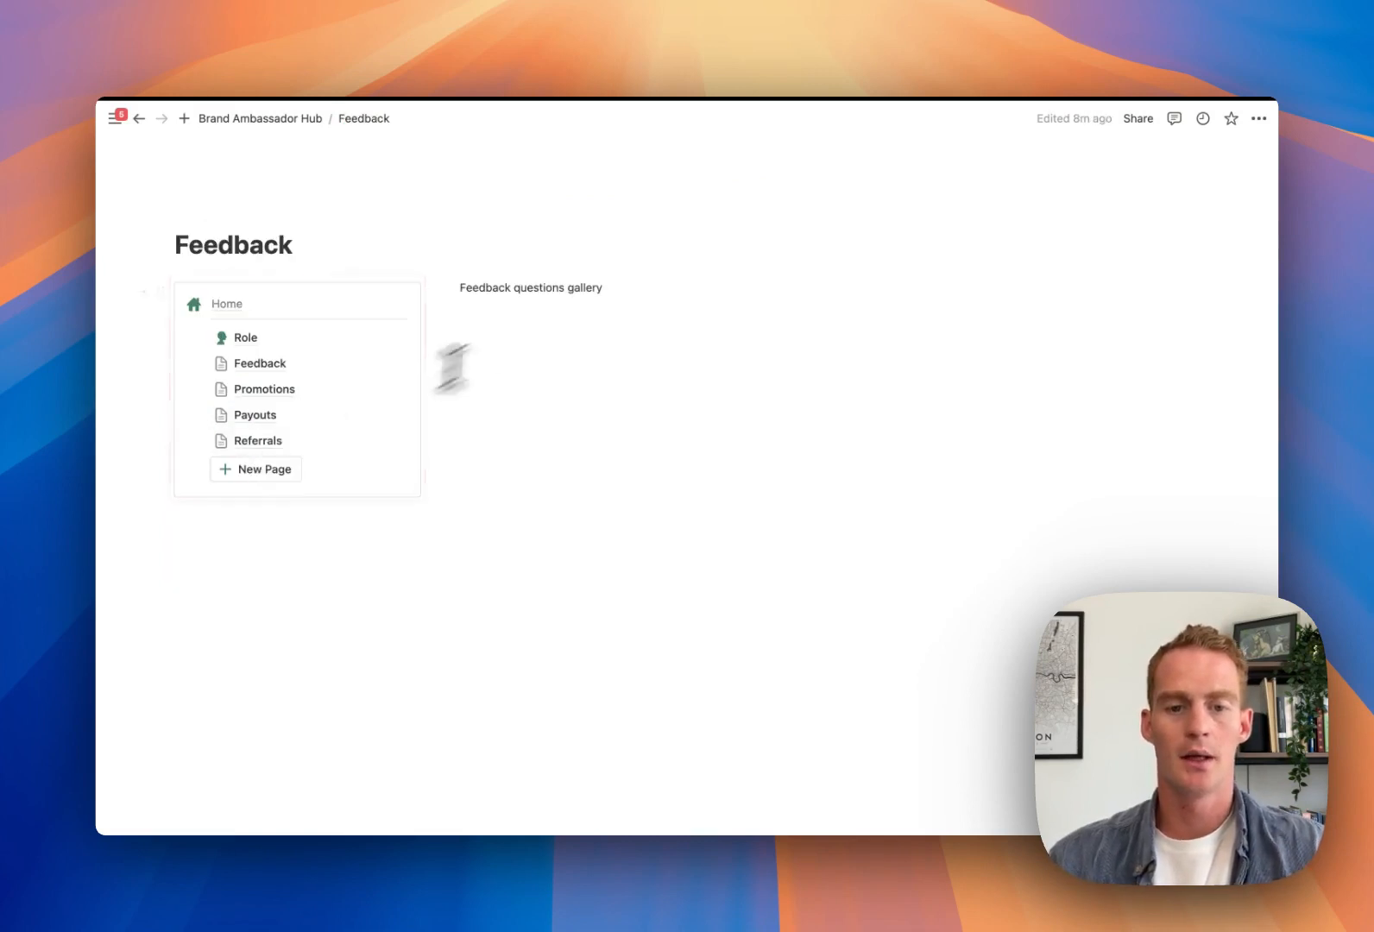
triple_click(533, 290)
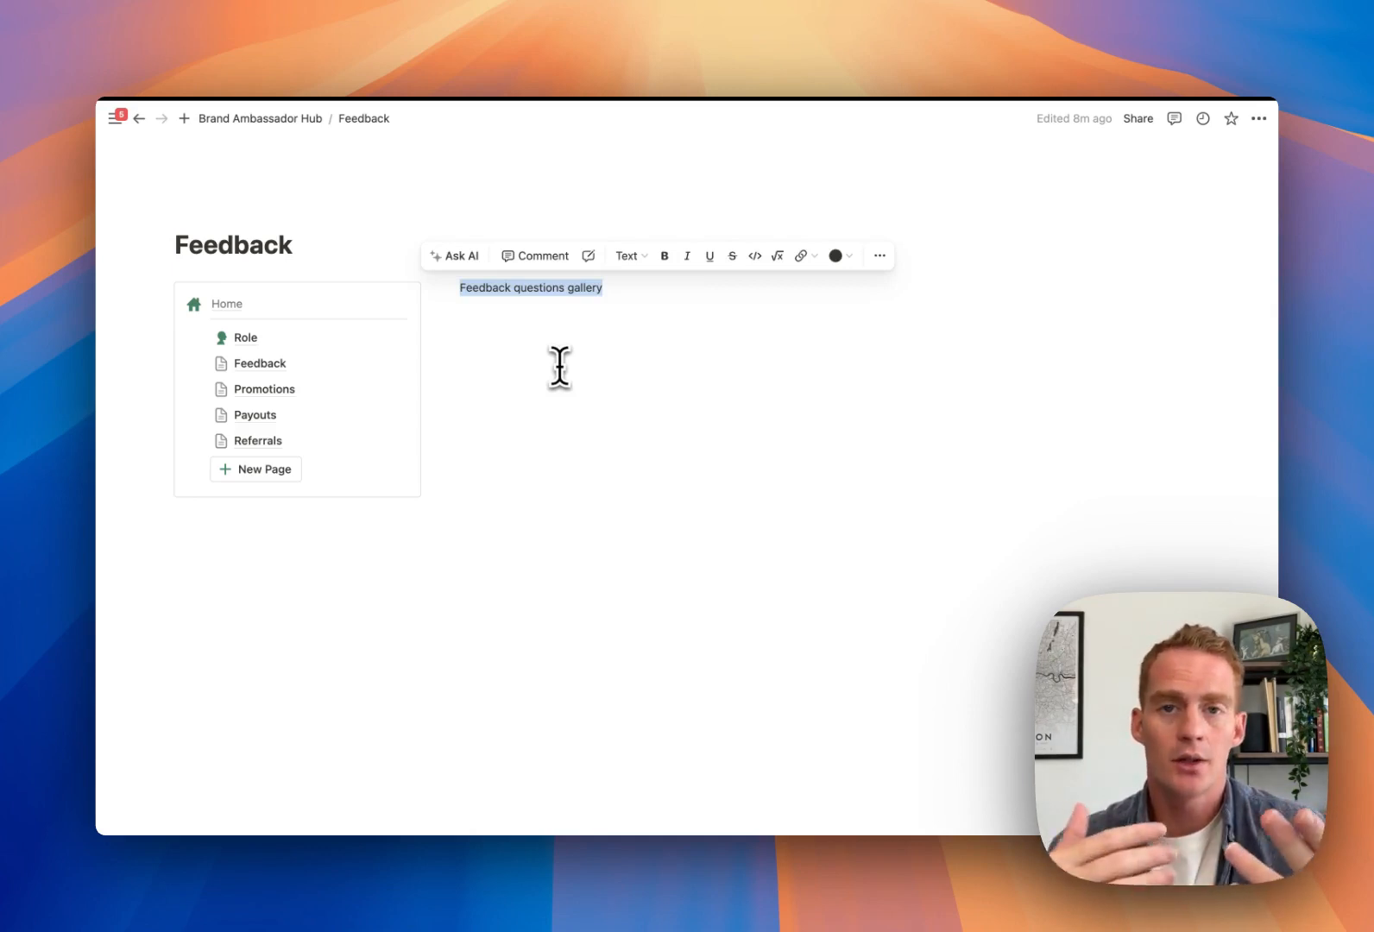
Replace the placeholder with a gallery database titled 'Feedback Questions'
key("BackSpace")
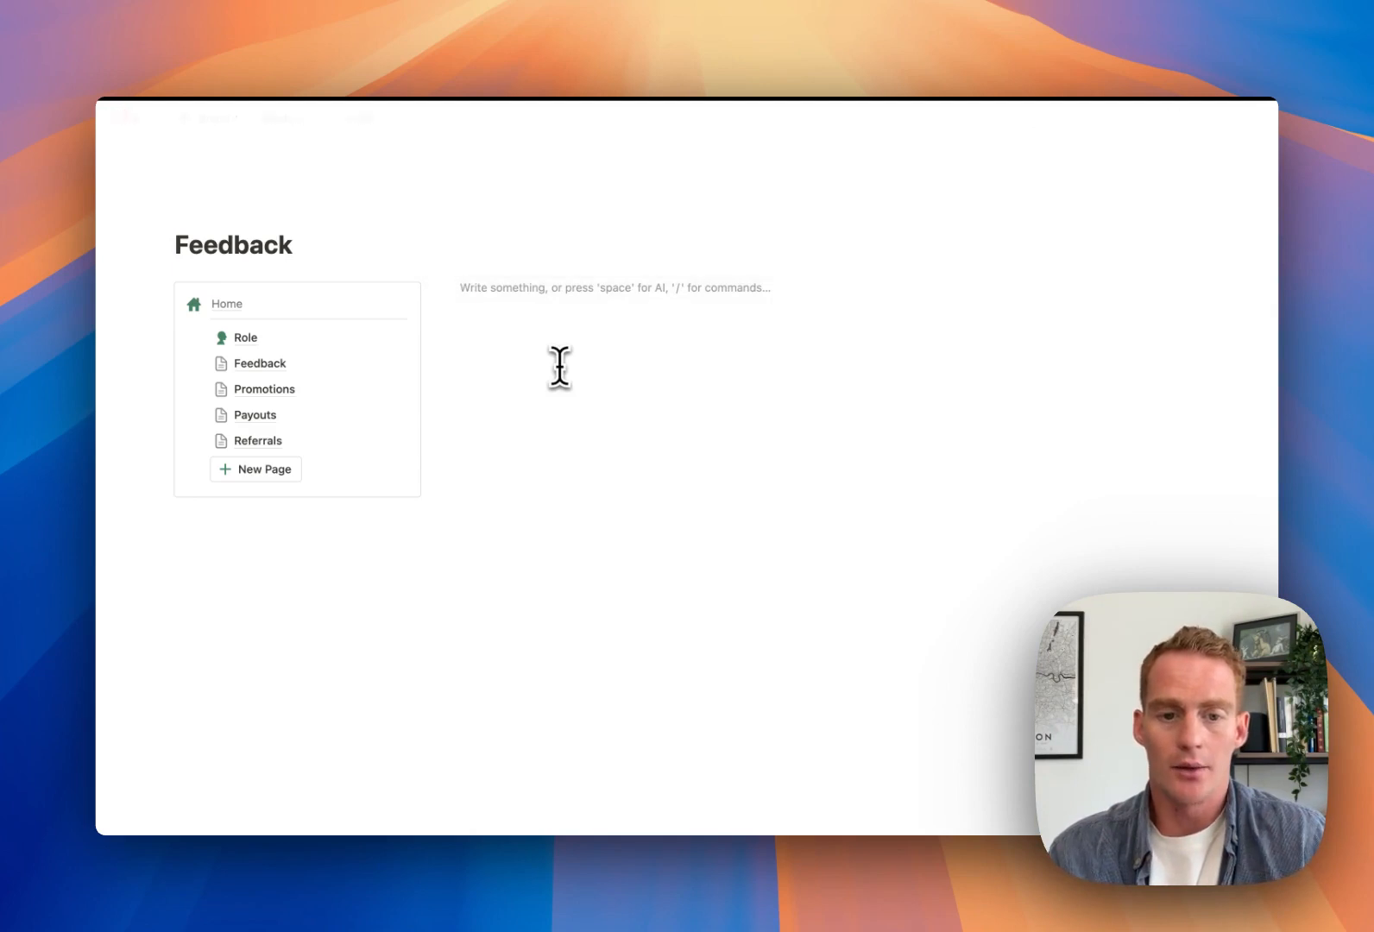
type("/galler")
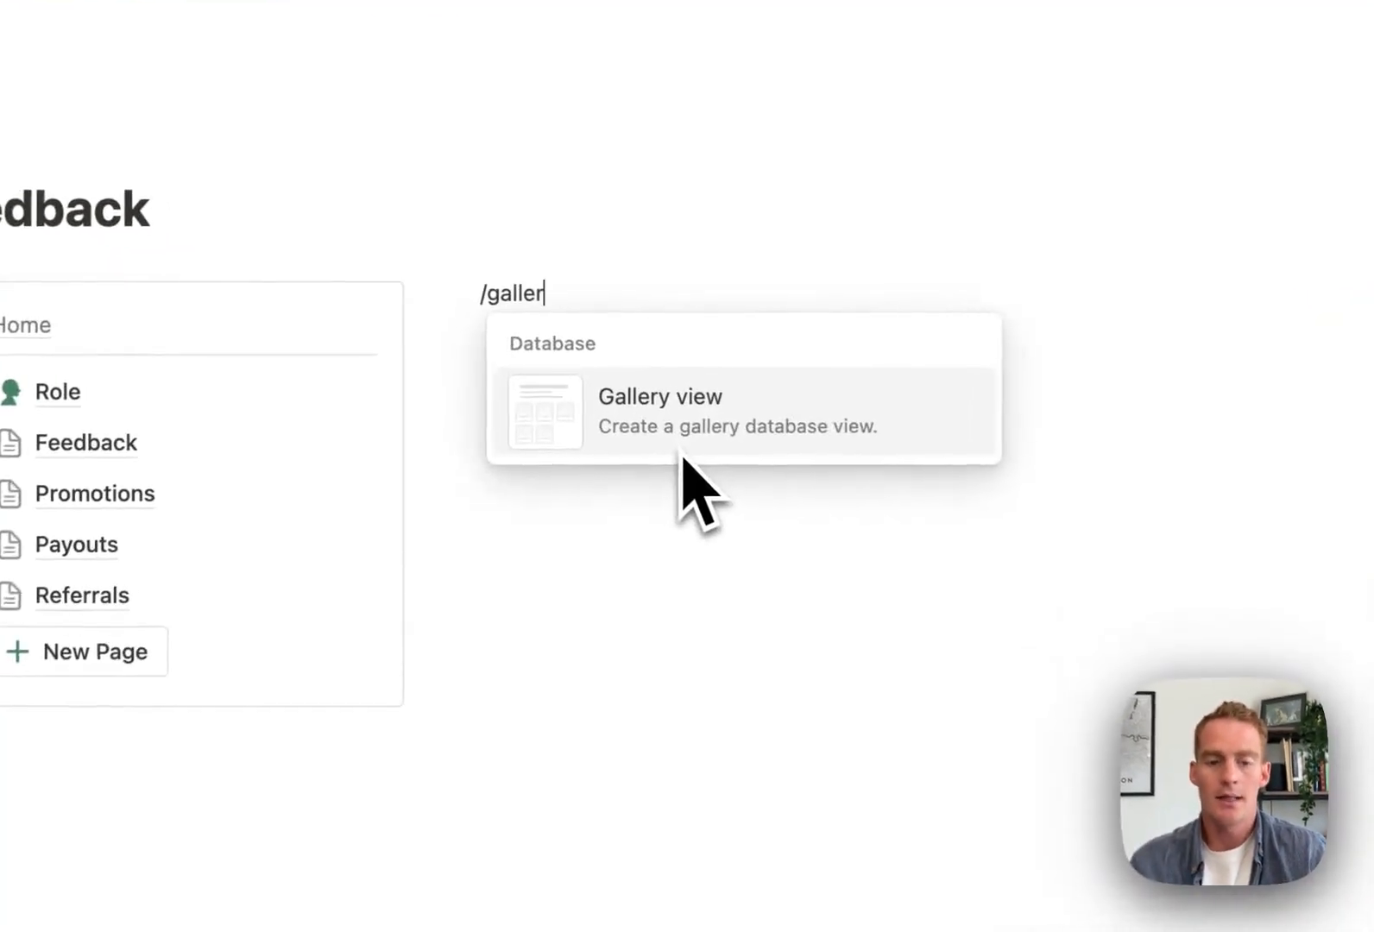
left_click(720, 436)
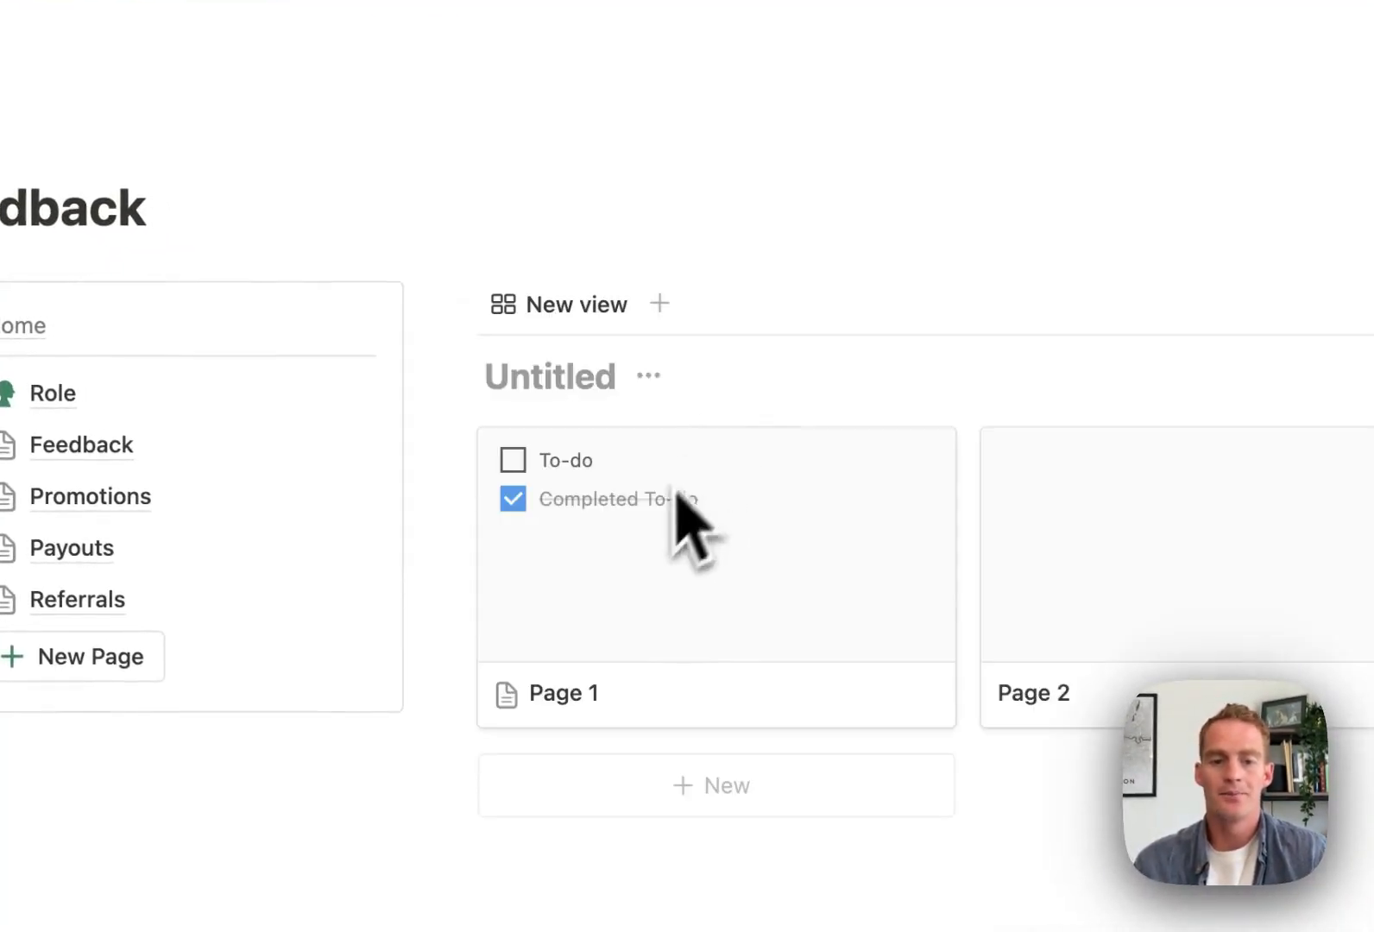
left_click(562, 386)
type("Fe")
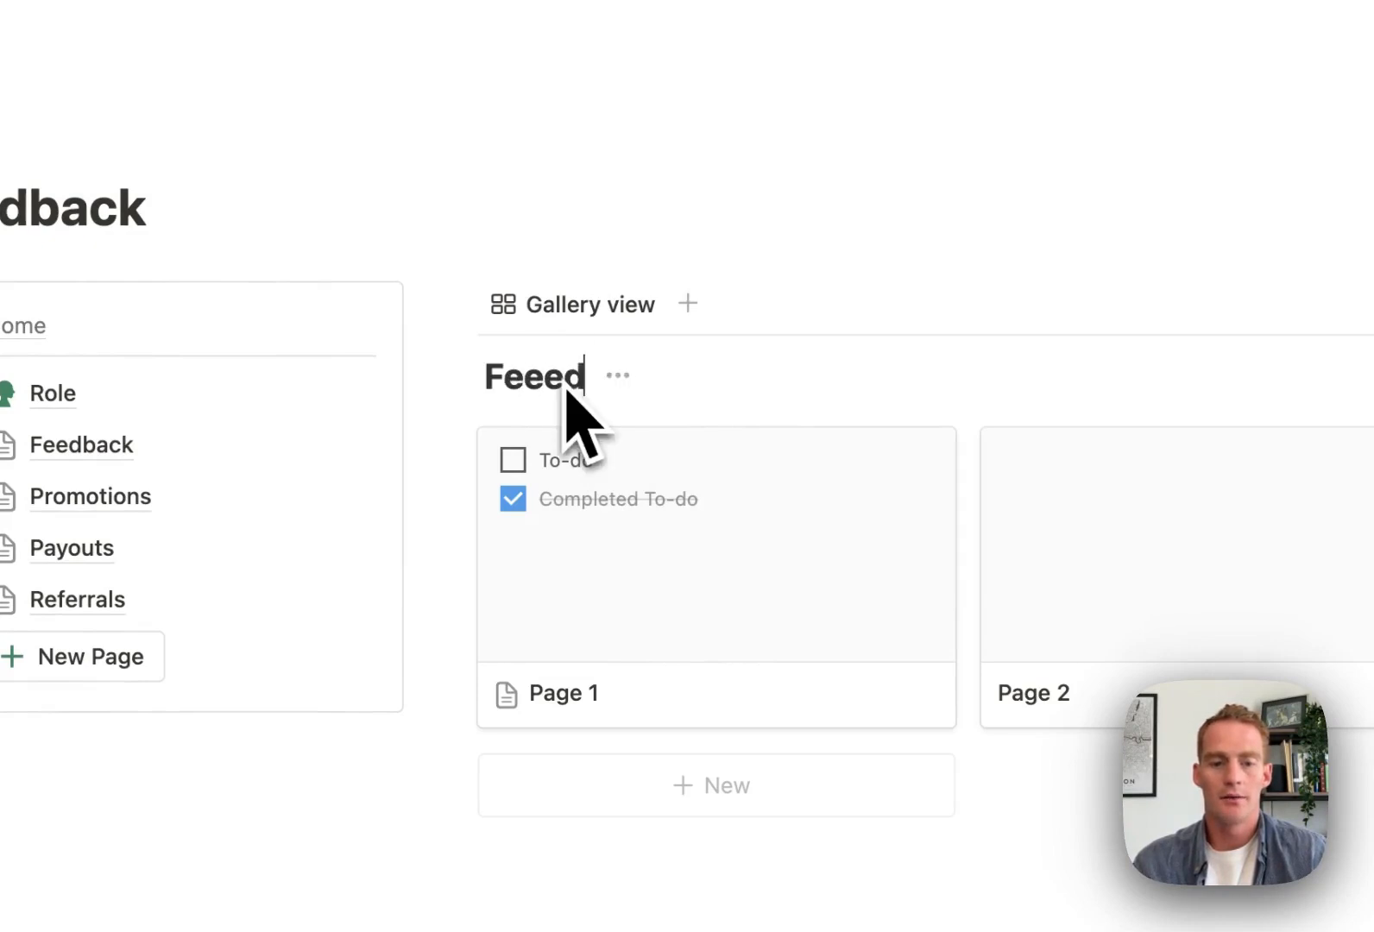
type("edback Quest")
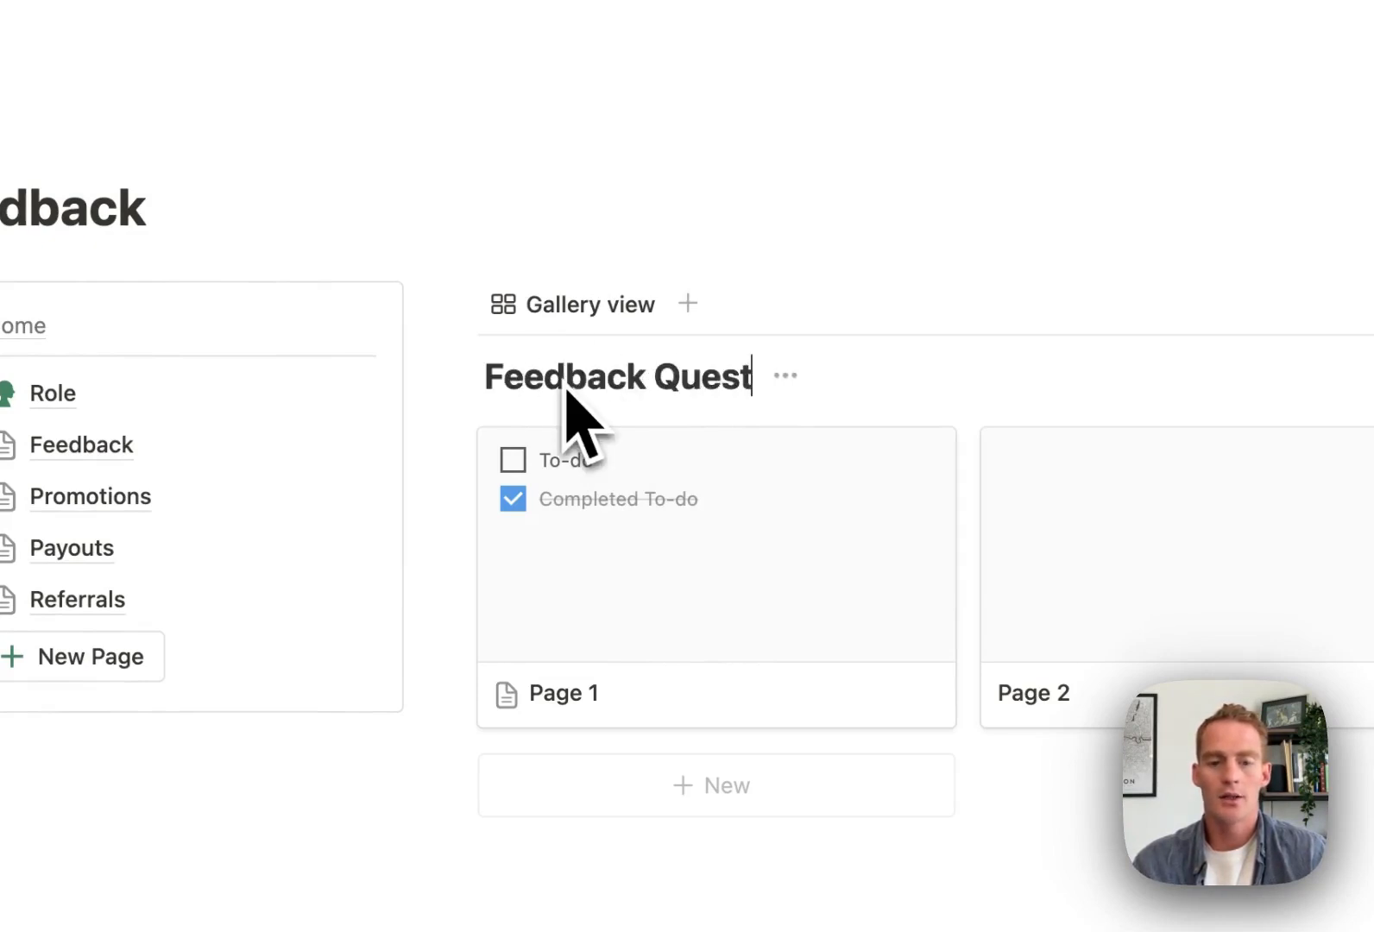
type("ions")
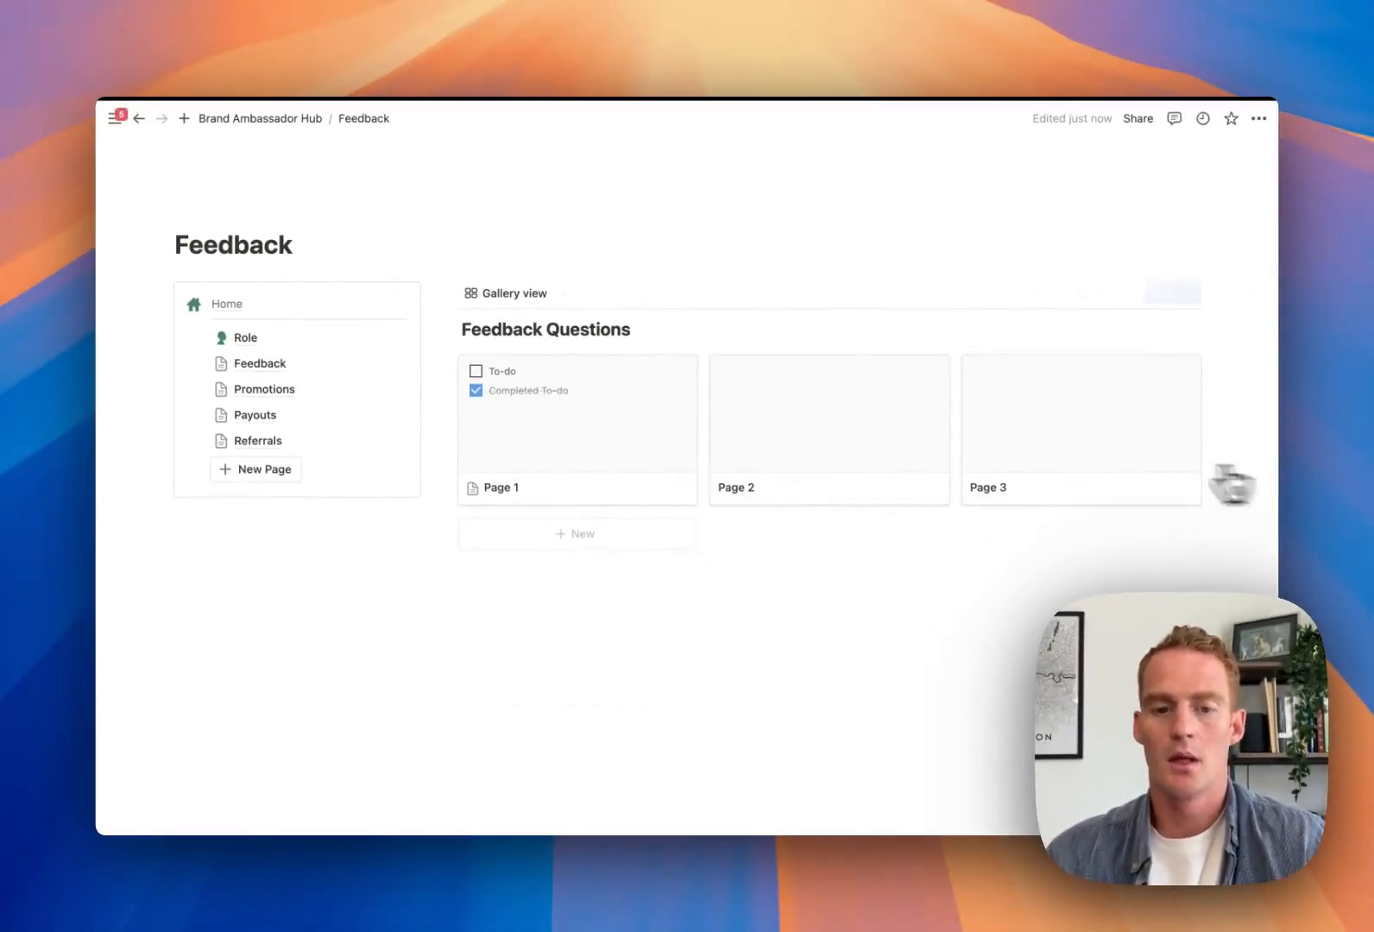
Delete all the sample cards from the Feedback Questions gallery
left_click_drag(1233, 483, 629, 421)
key("Delete")
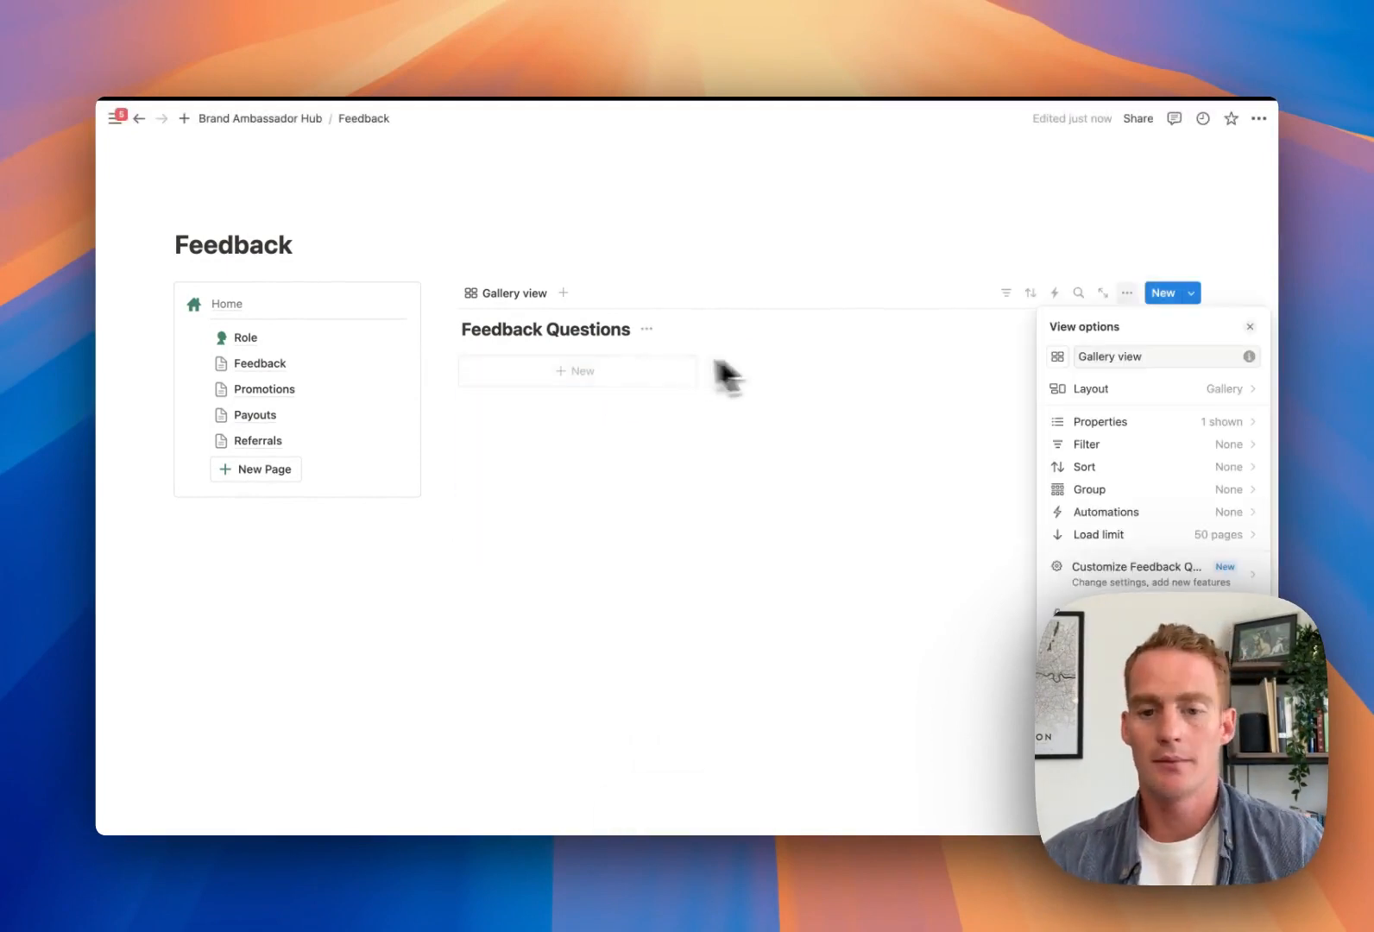
left_click(604, 345)
Create a new gallery entry and delete its Created property
left_click(592, 373)
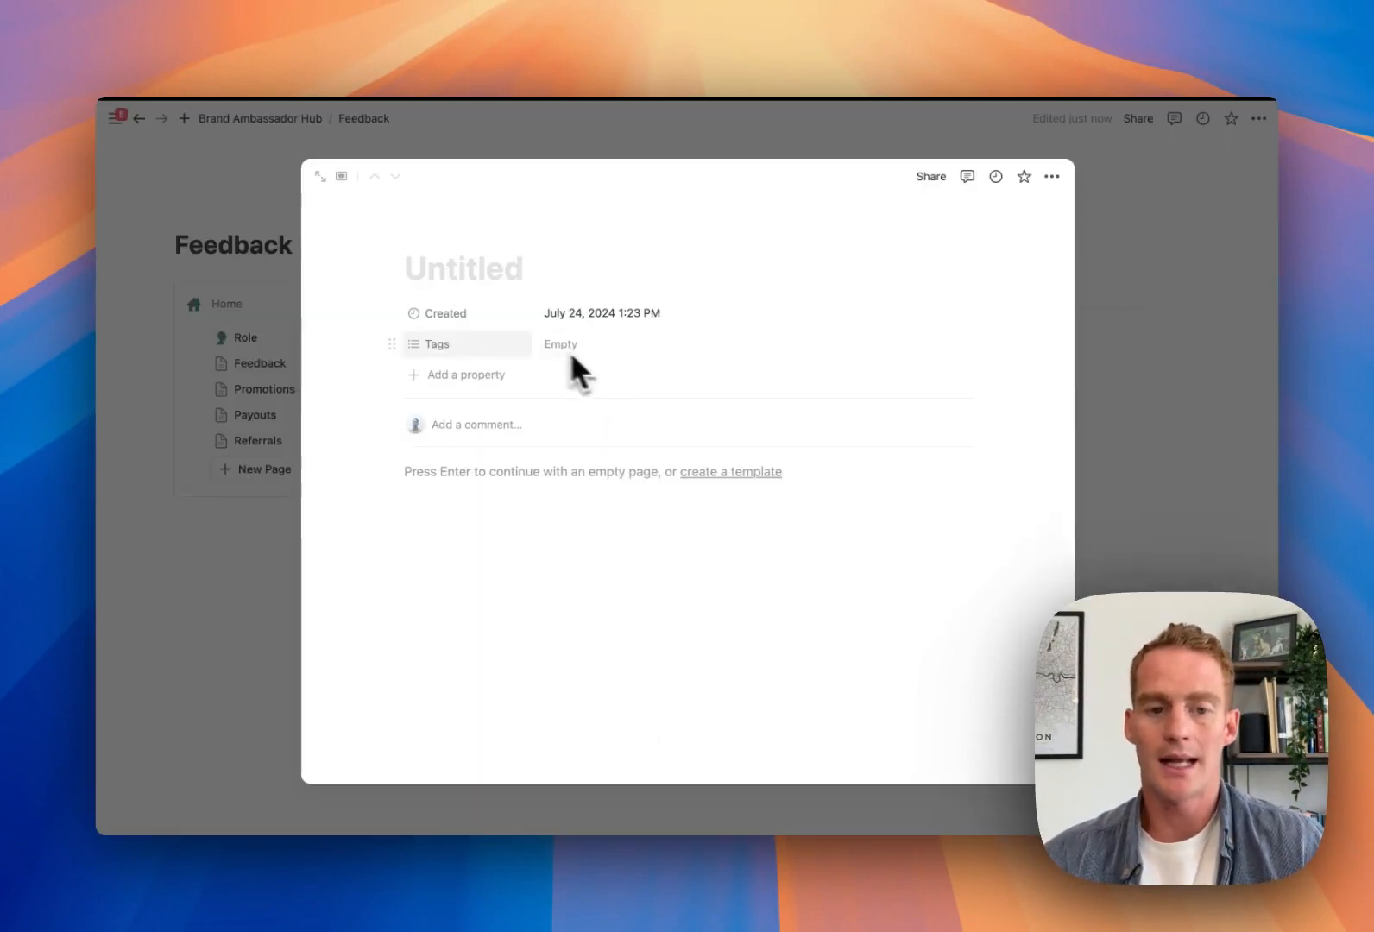
left_click(391, 312)
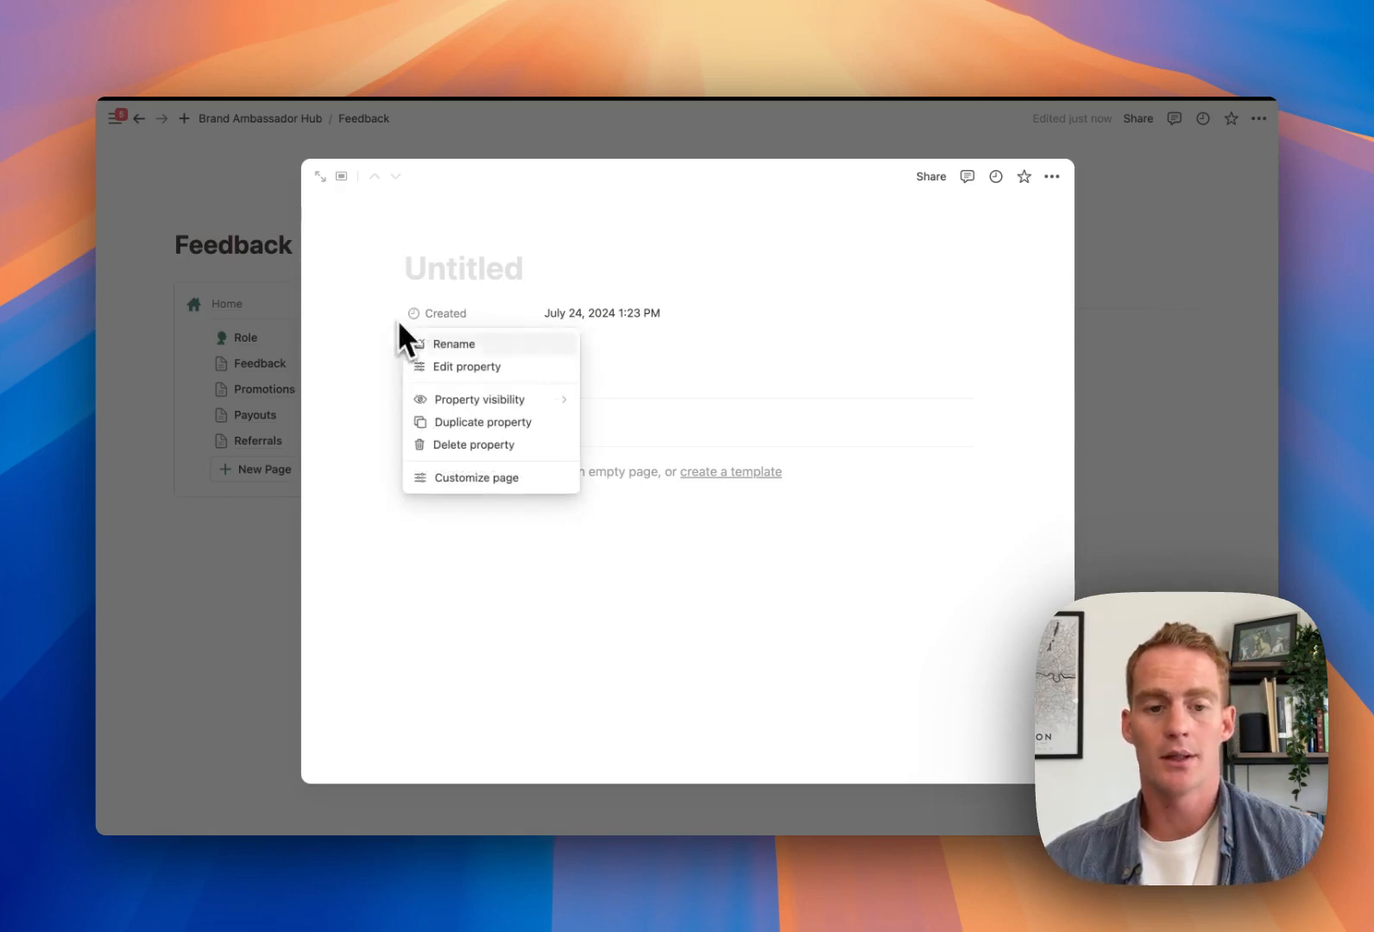
left_click(474, 445)
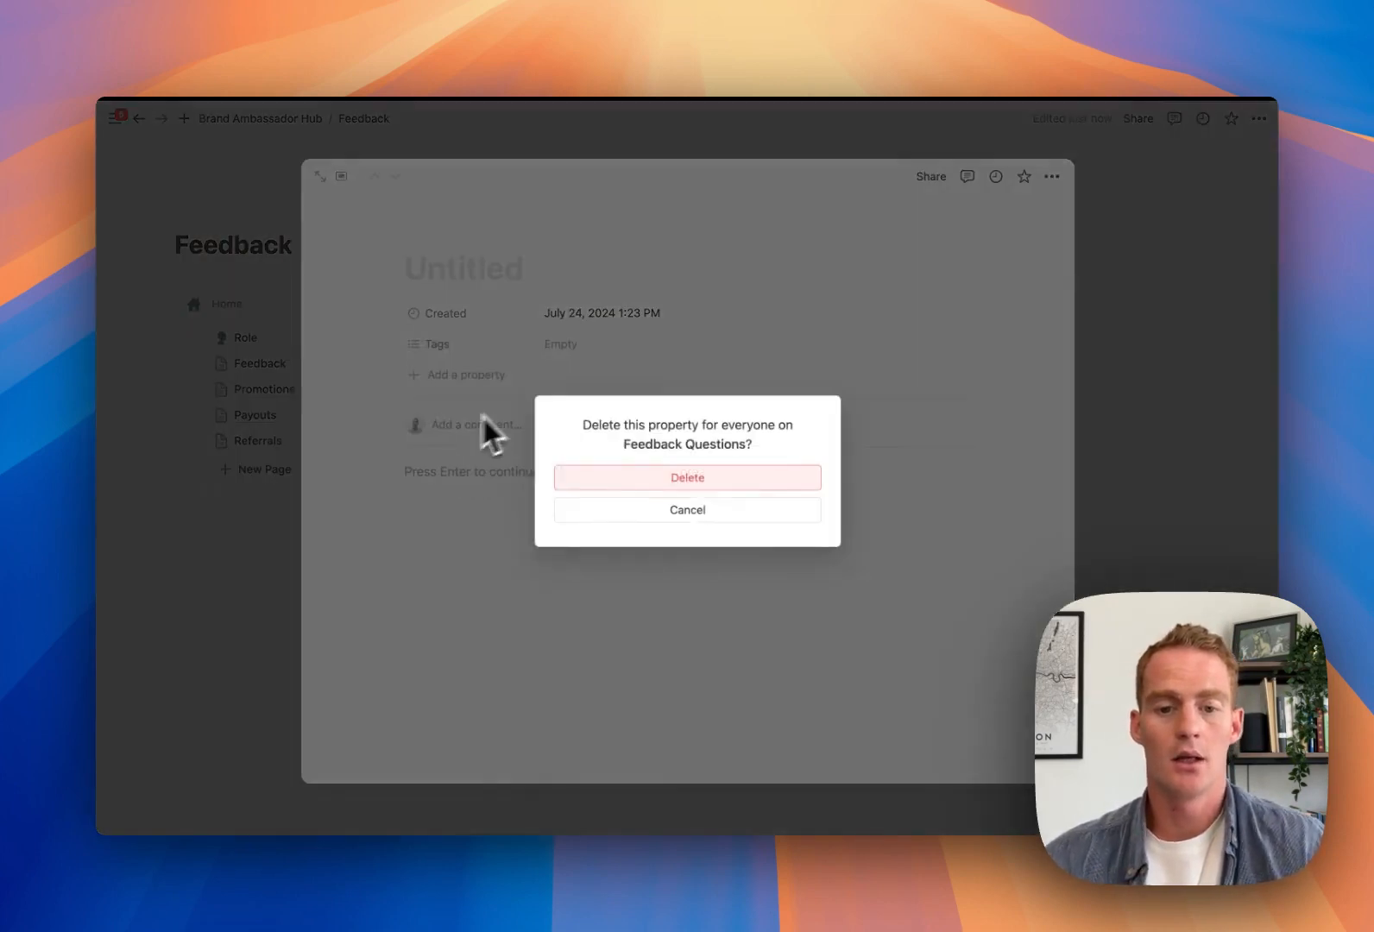
left_click(633, 479)
Rename the Tags property to Section and make it a Select property
left_click(450, 318)
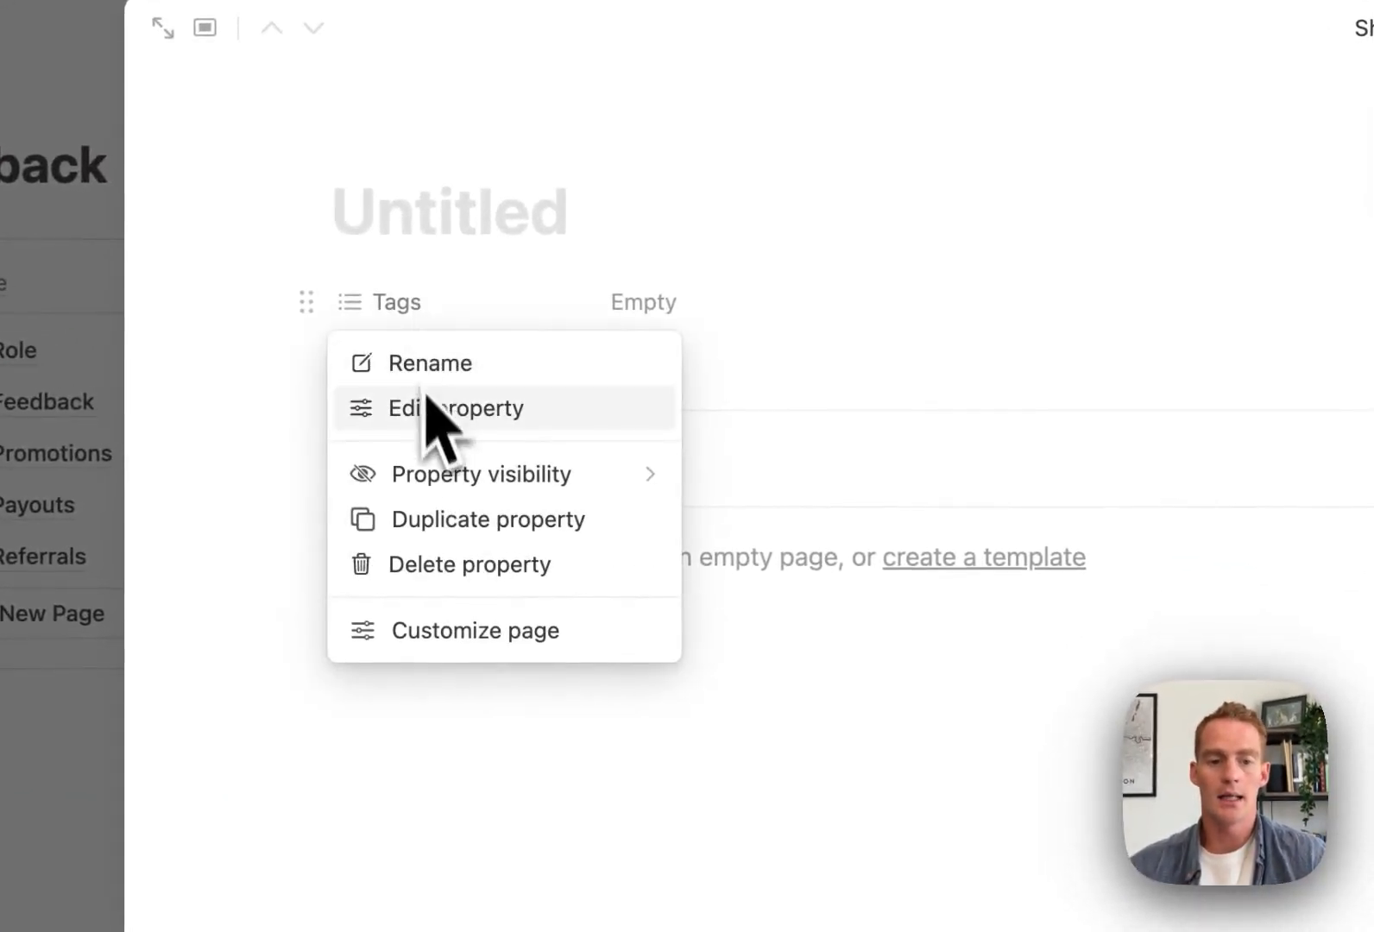
left_click(440, 408)
double_click(442, 374)
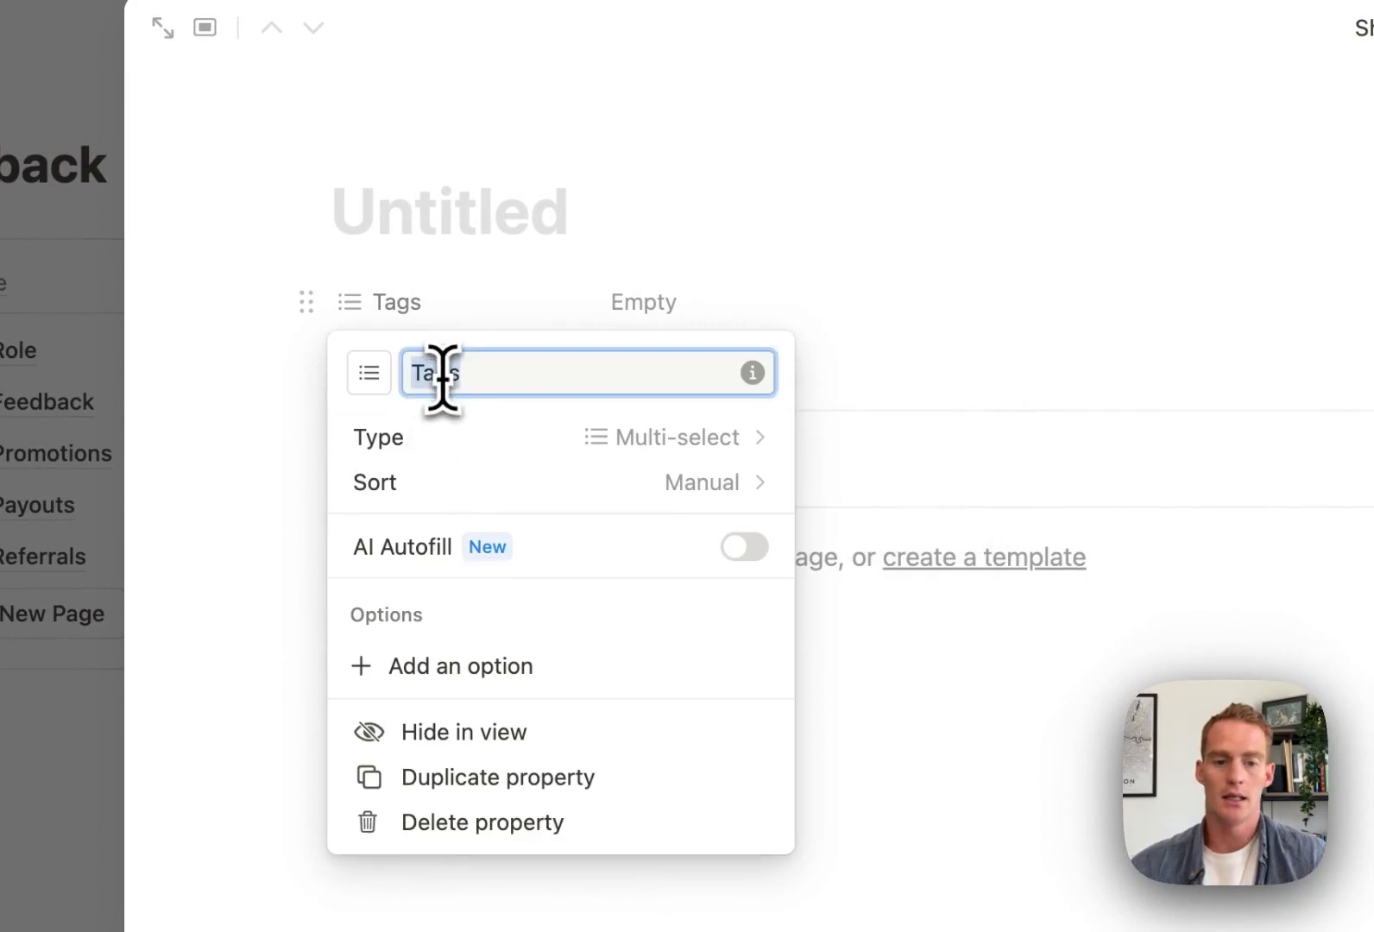
type("Sc")
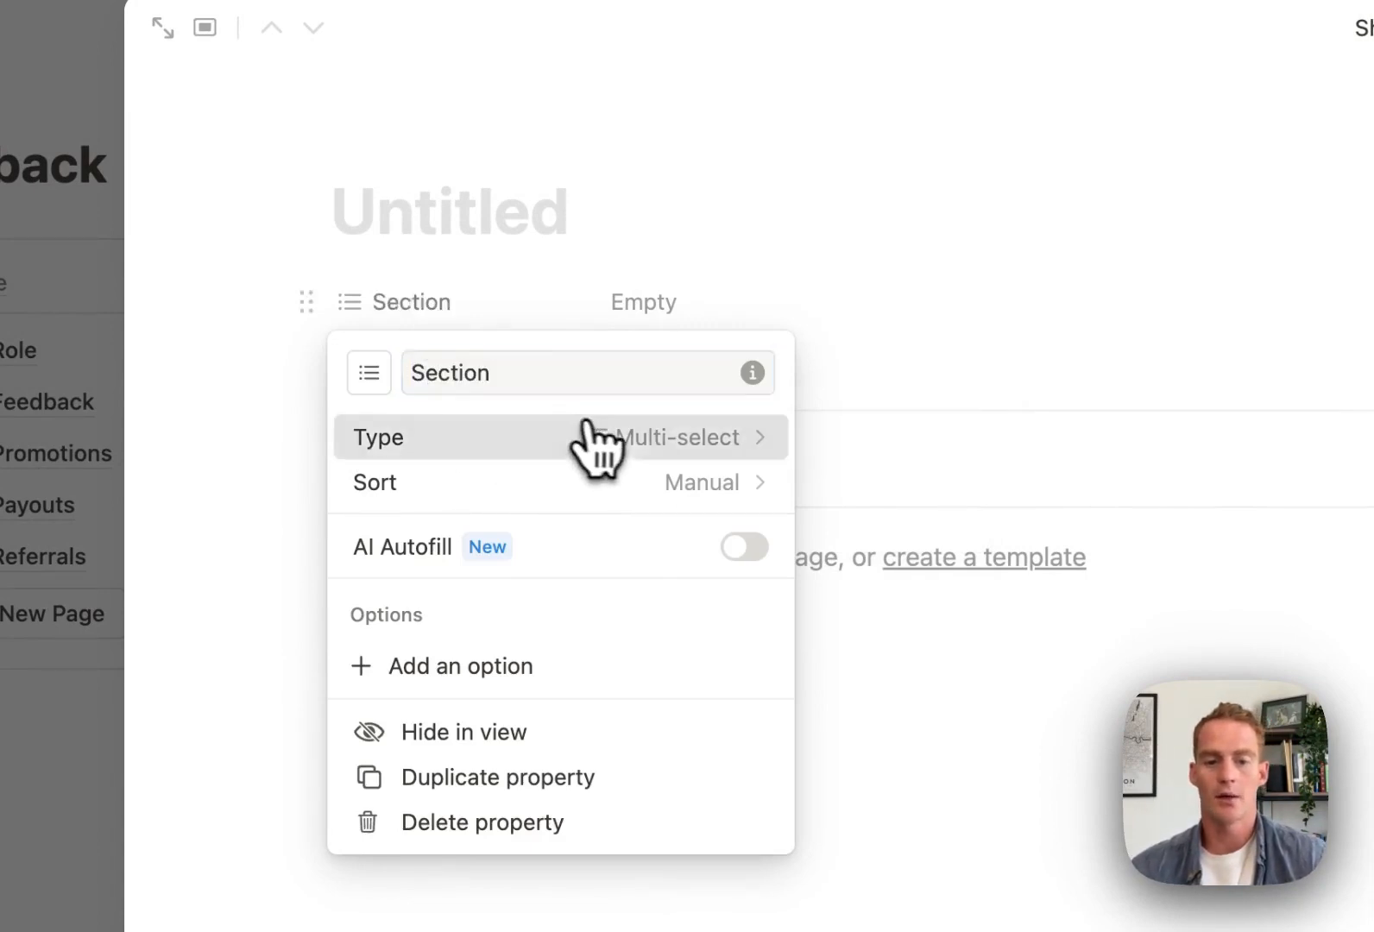
left_click(594, 439)
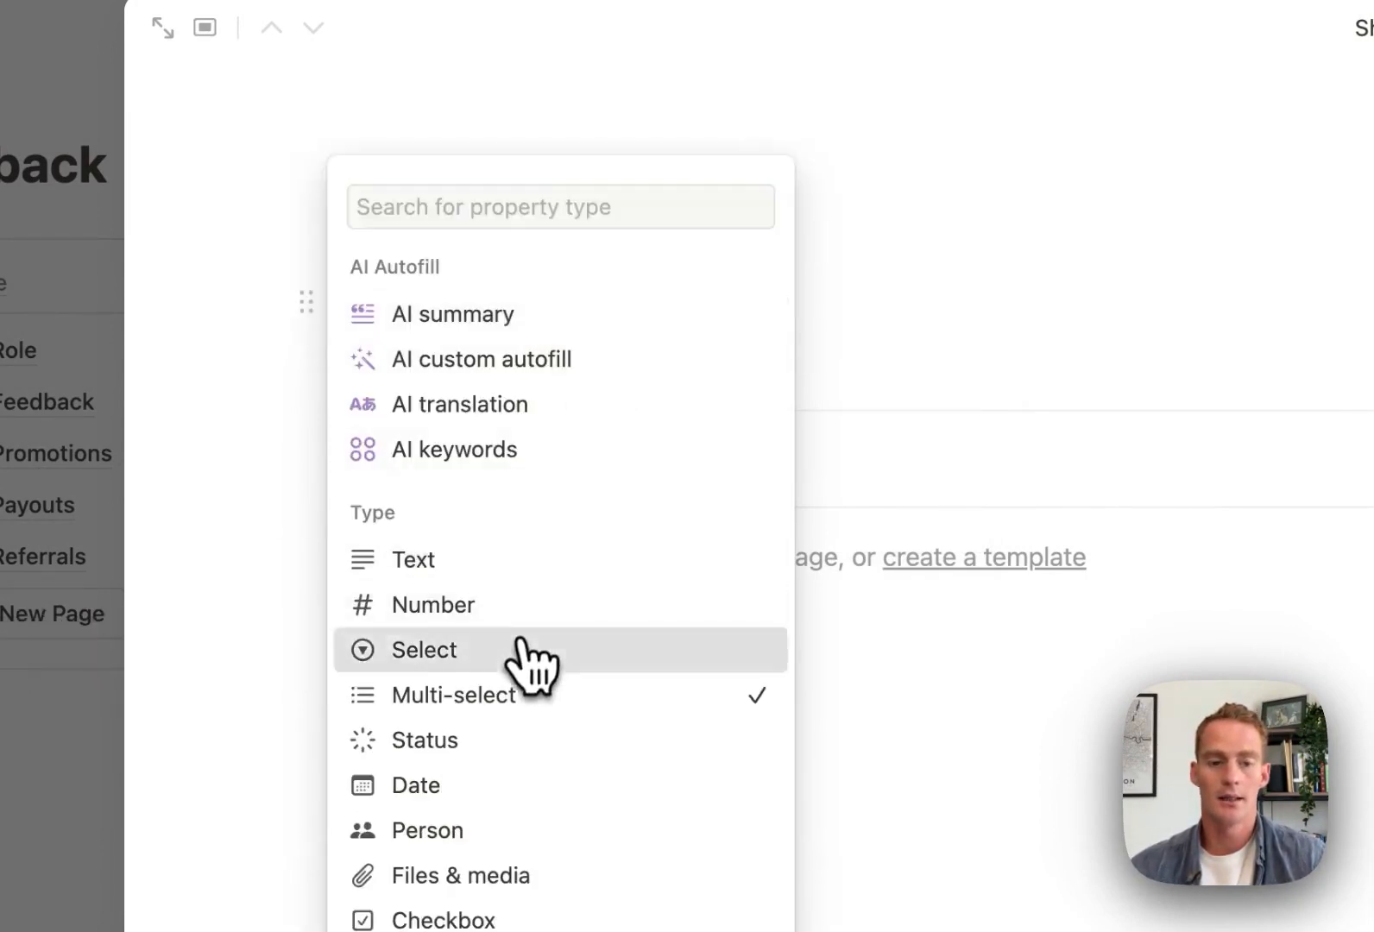
left_click(535, 658)
left_click(975, 353)
Add a Status property with its 'Not started' option renamed to 'Not answered'
left_click(533, 358)
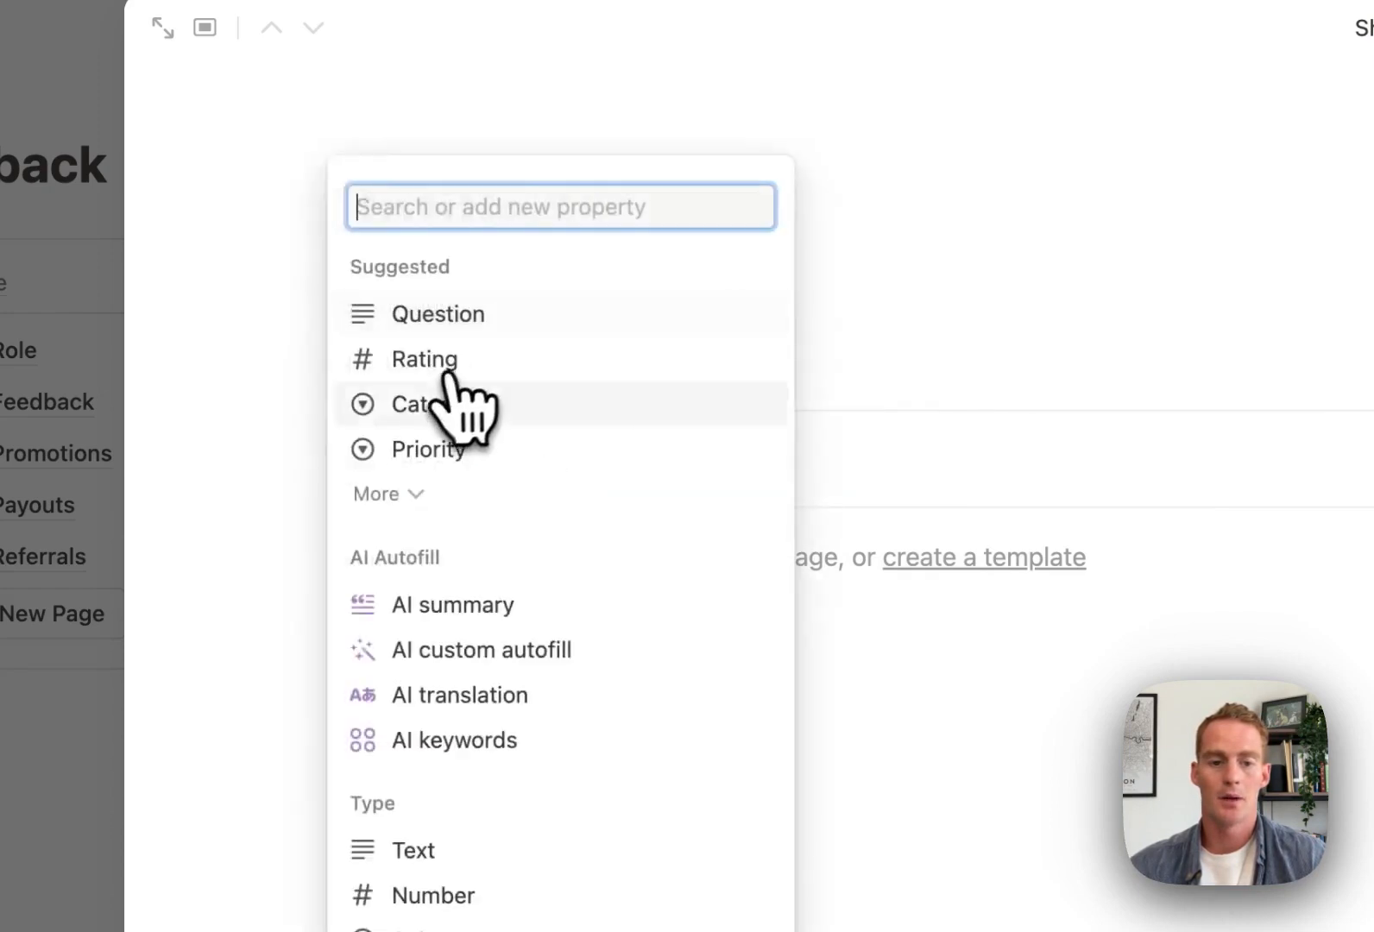
scroll(666, 498, "down", 5)
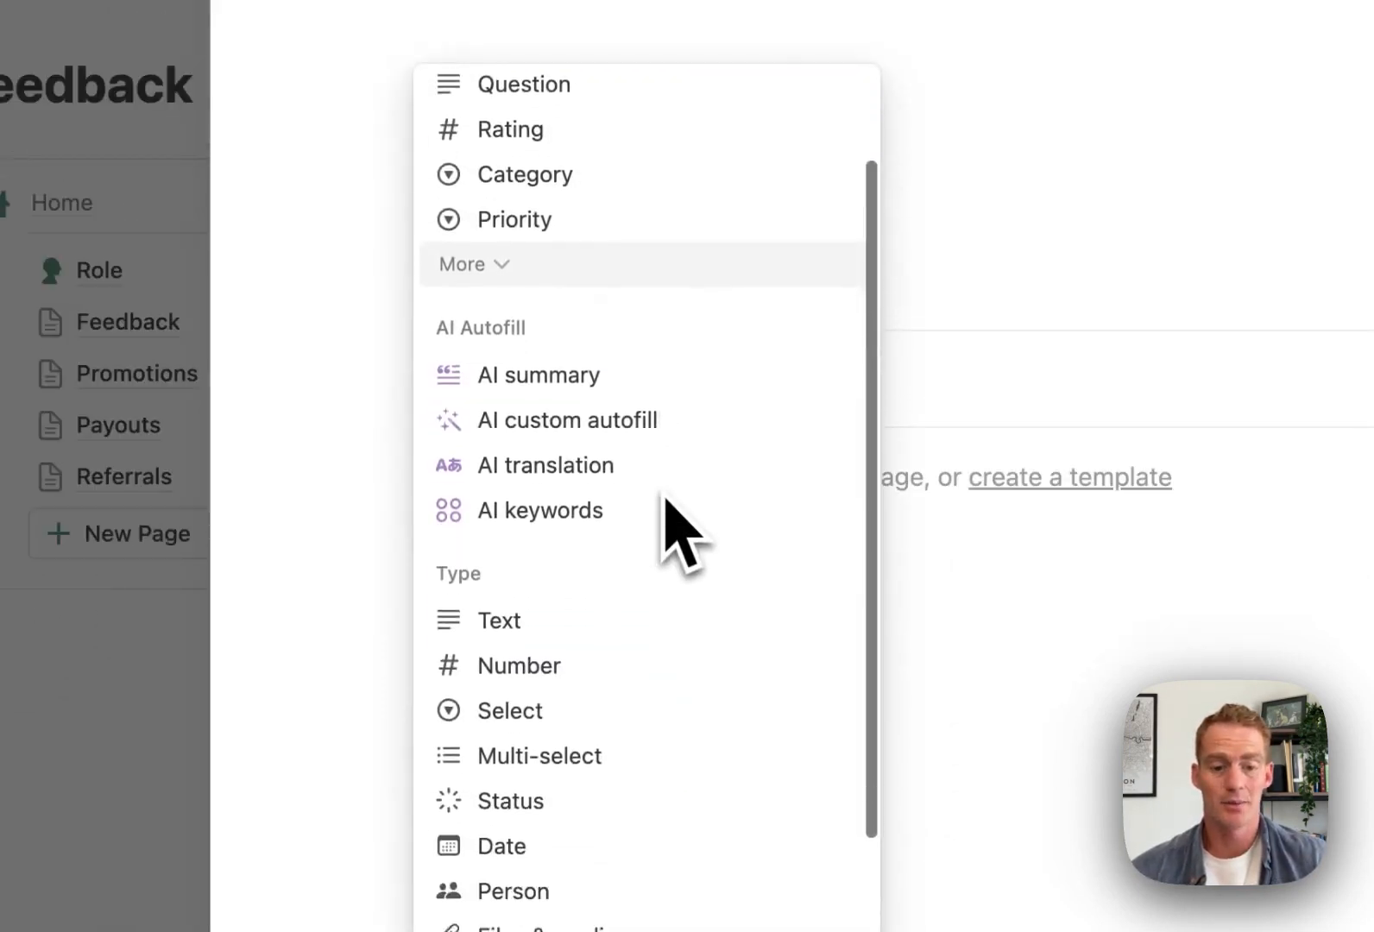
left_click(598, 682)
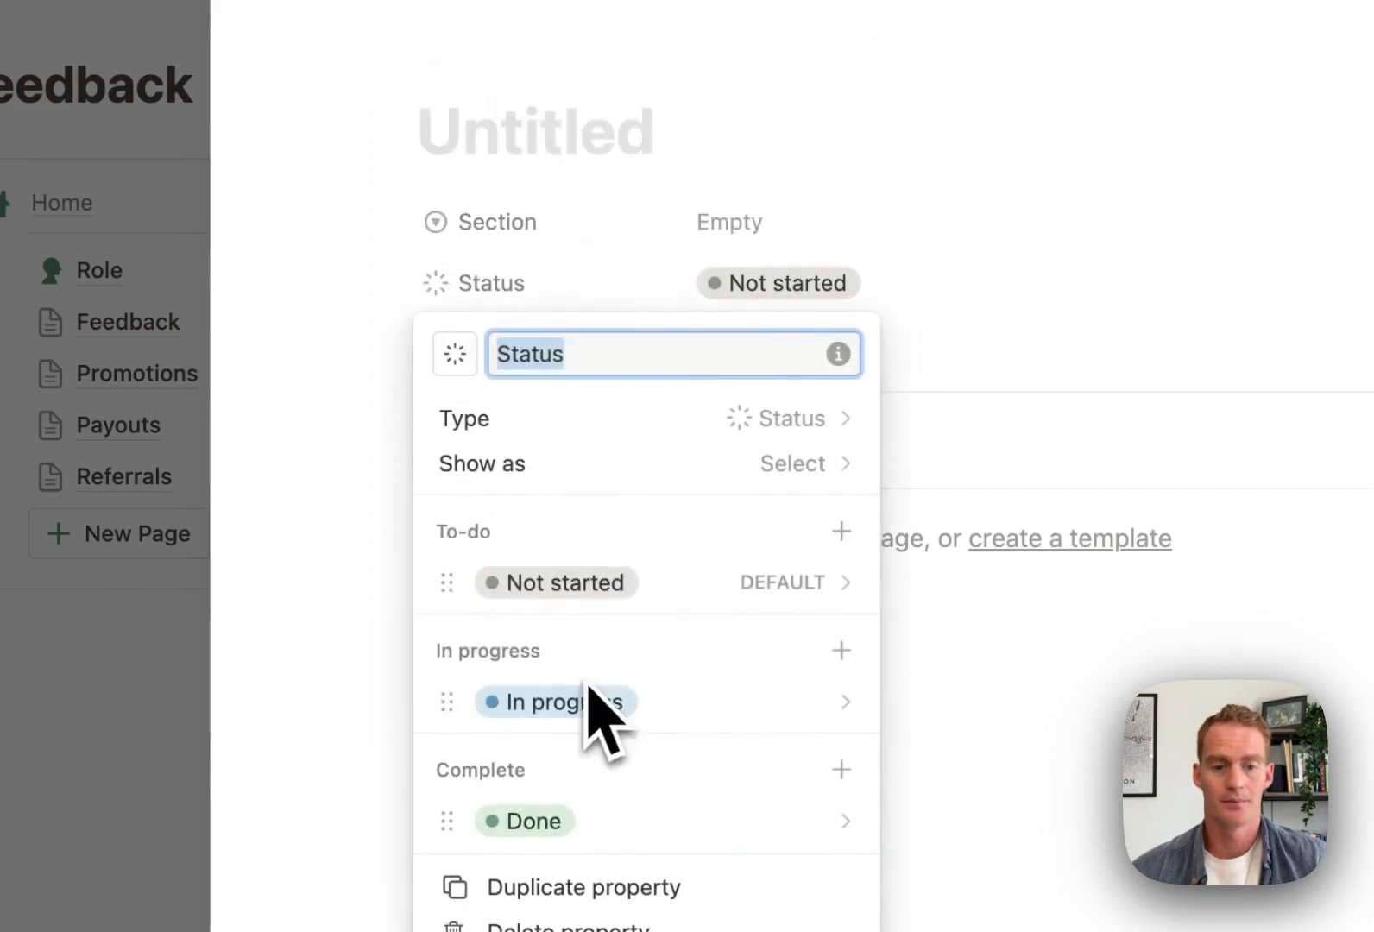
left_click(606, 585)
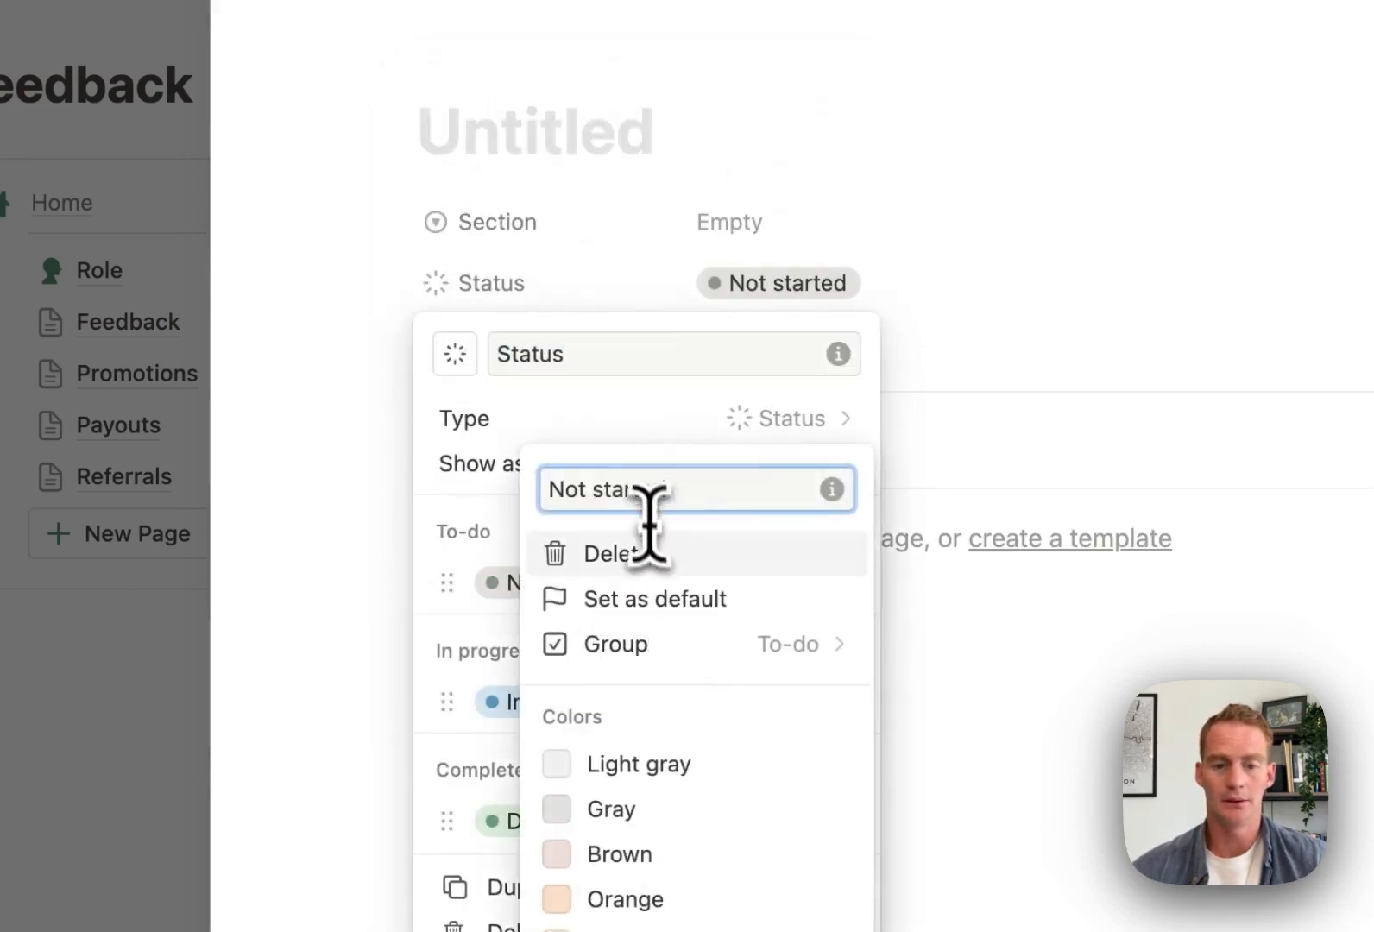
double_click(648, 489)
type("answe")
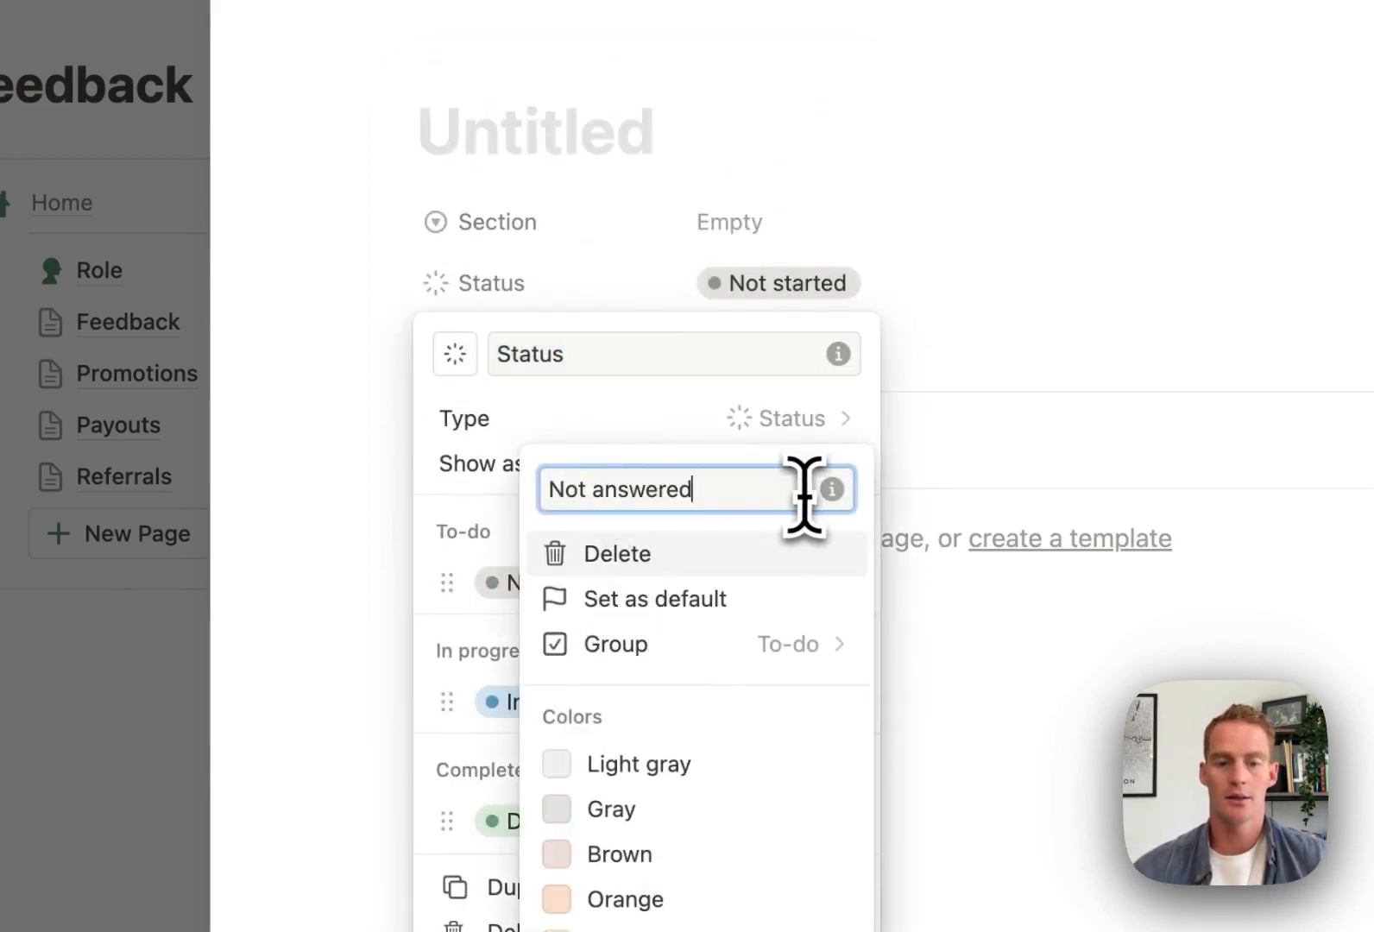
left_click(644, 414)
left_click(604, 701)
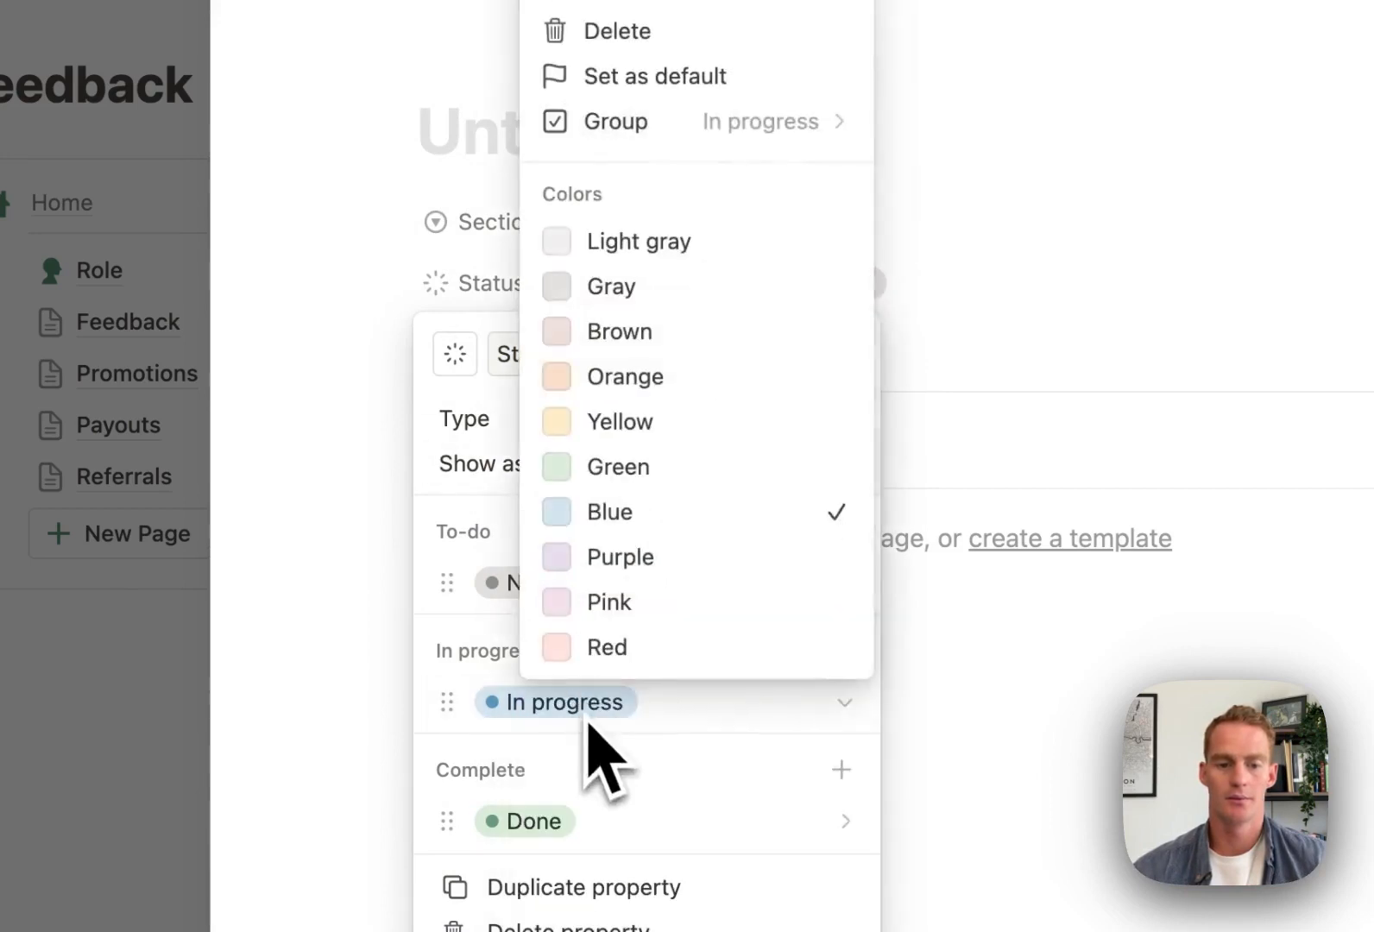
left_click(625, 678)
left_click(993, 695)
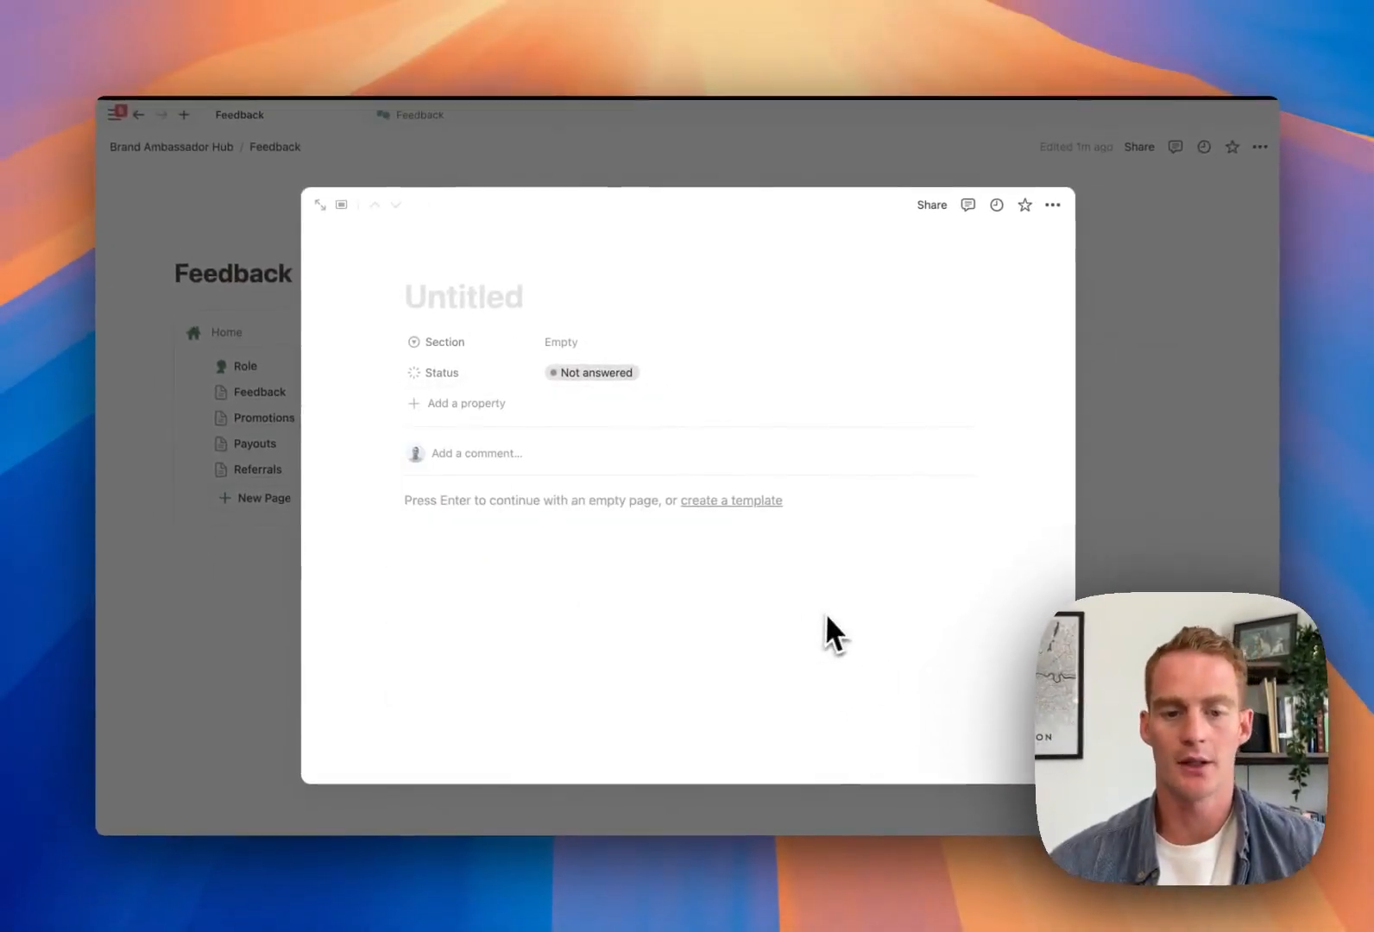
Add Section options User Experience, Functionality and Overall Satisfaction
left_click(654, 358)
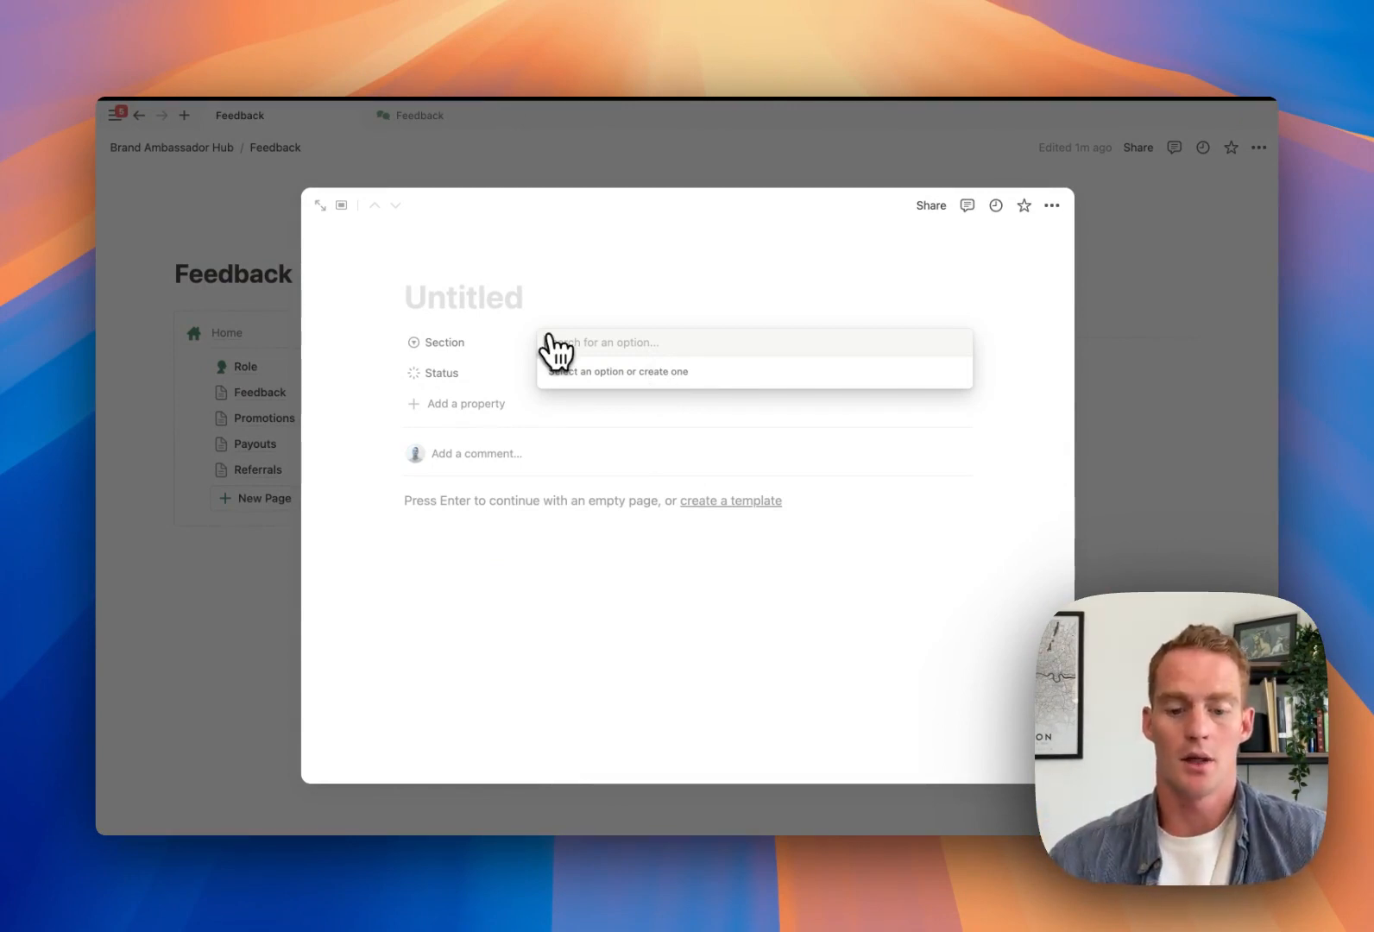
type("User Experi")
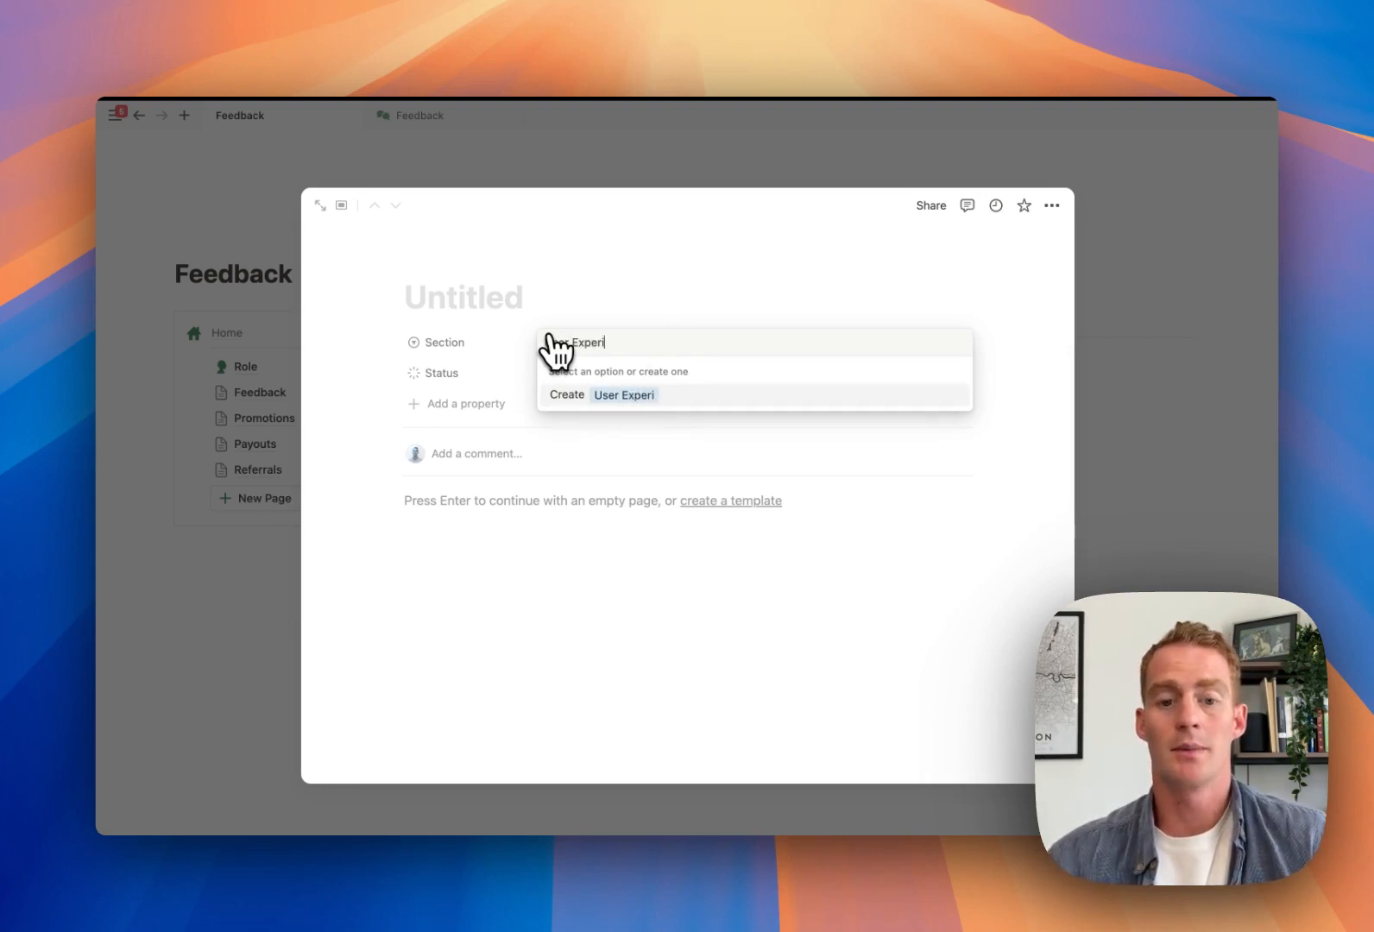
type("ence")
key("Return")
type("Functionality")
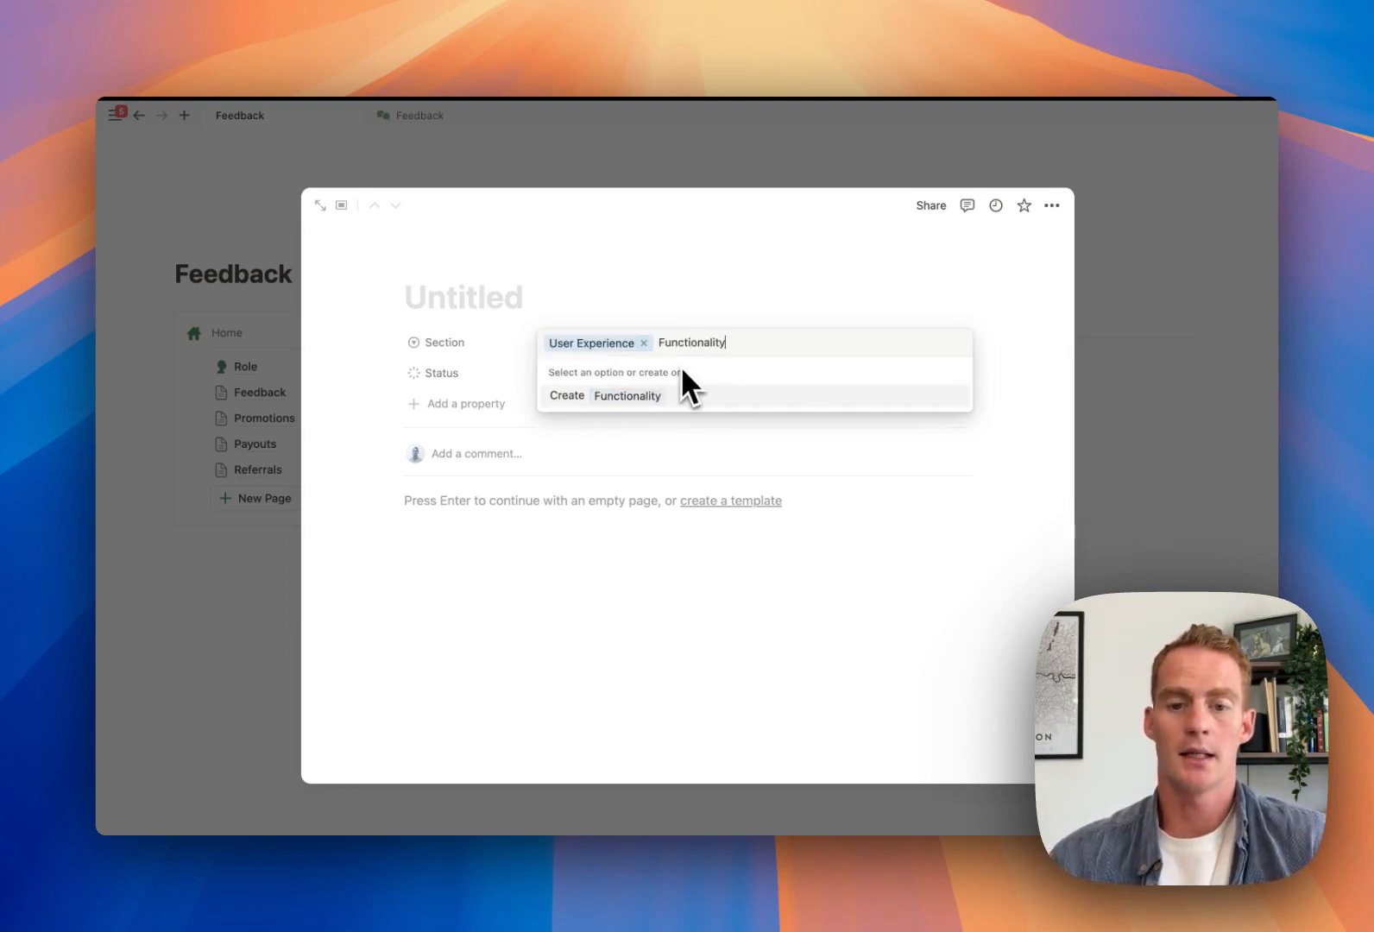
key("Return")
left_click(688, 347)
type("Overall Satisfa")
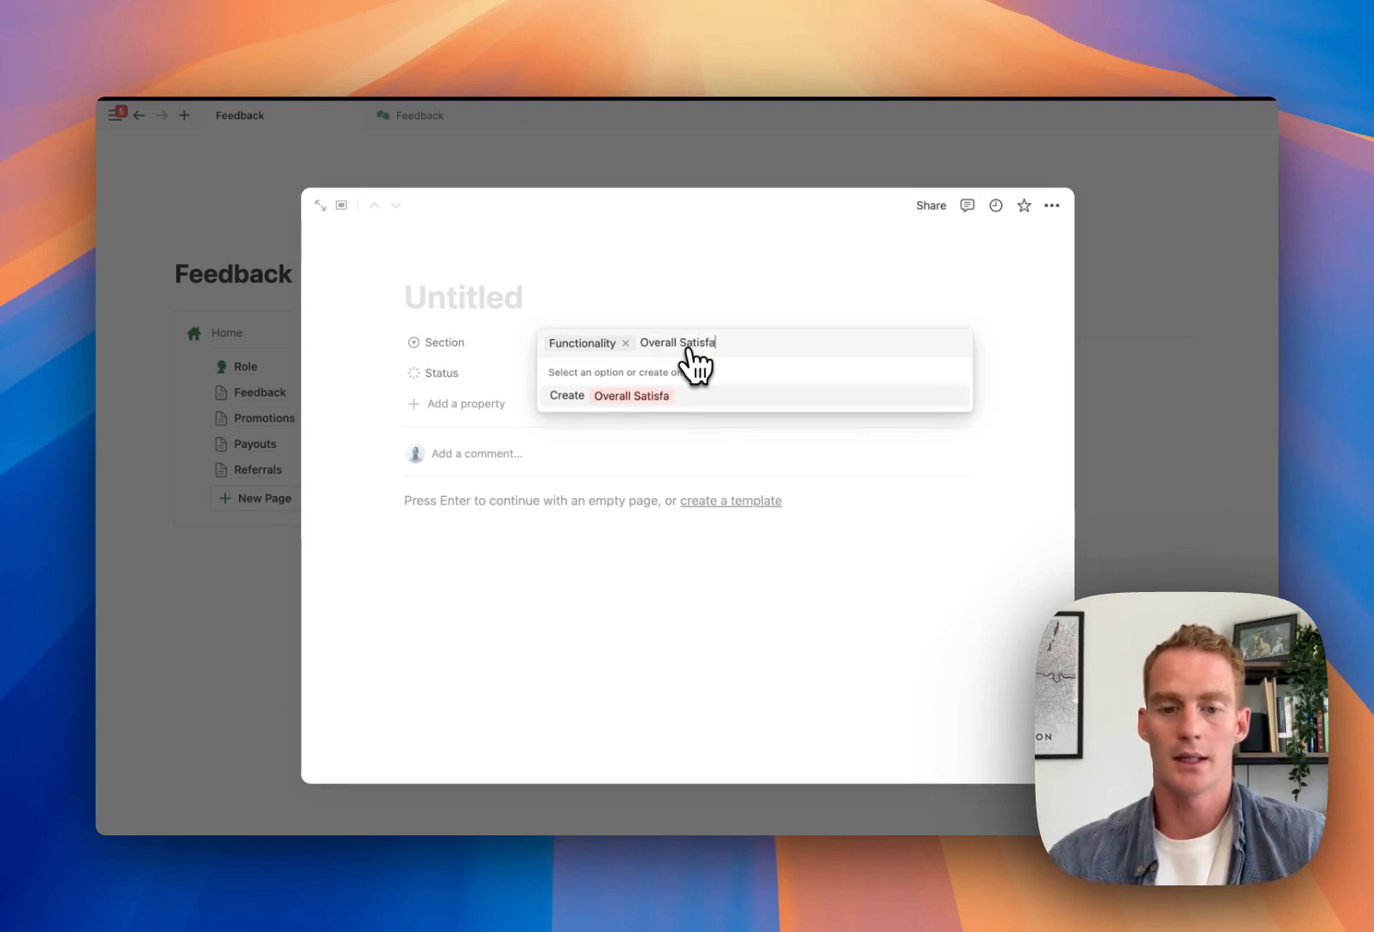
type("ction")
key("Return")
Add Section options Marketing & Messaging and Recommendations
left_click(682, 343)
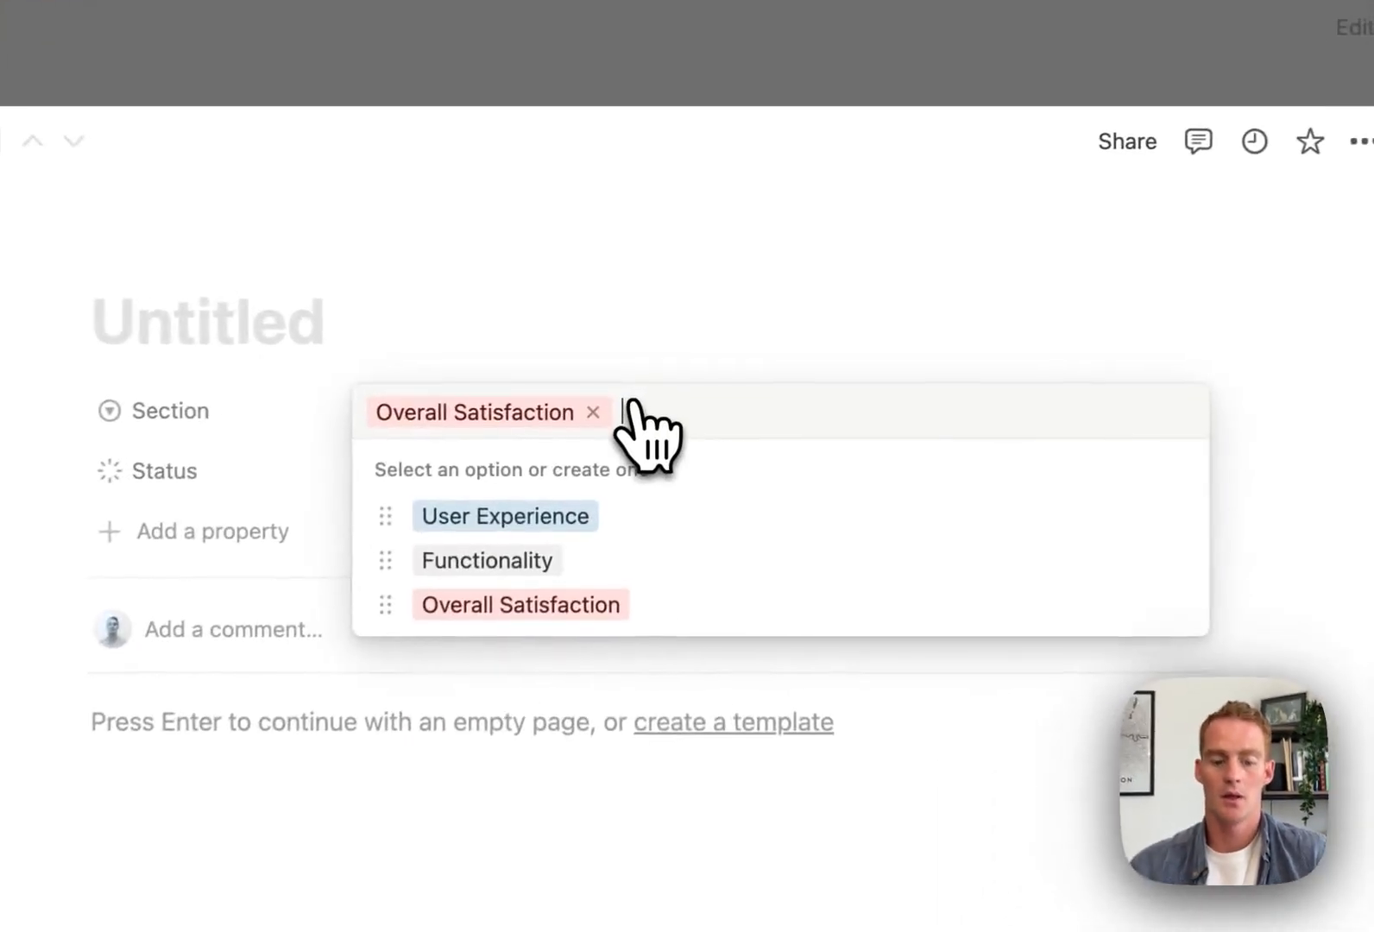
type("Marketing & me")
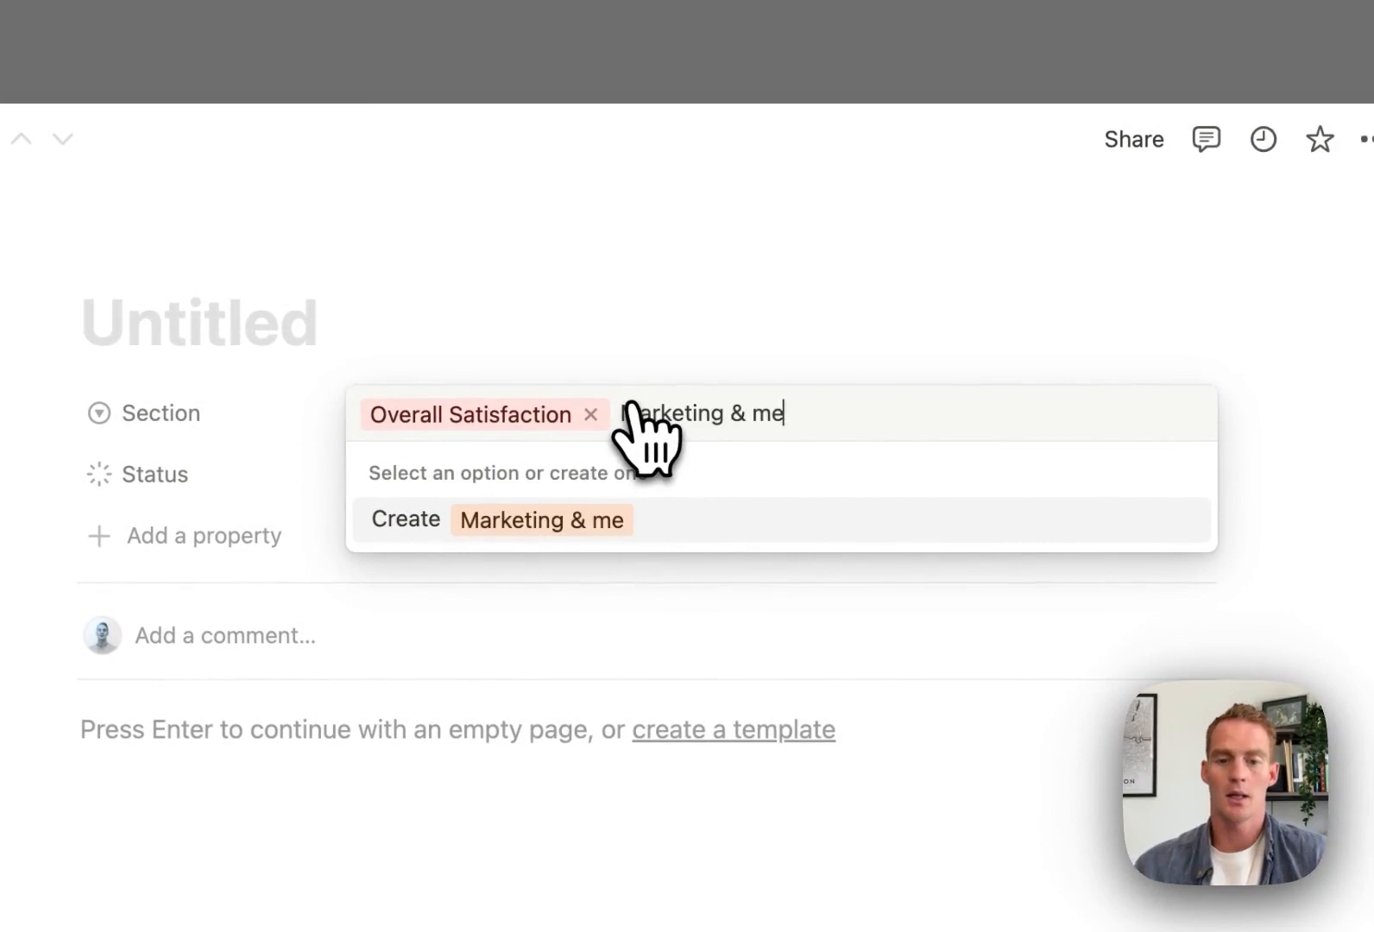
key("BackSpace")
type("Messaging")
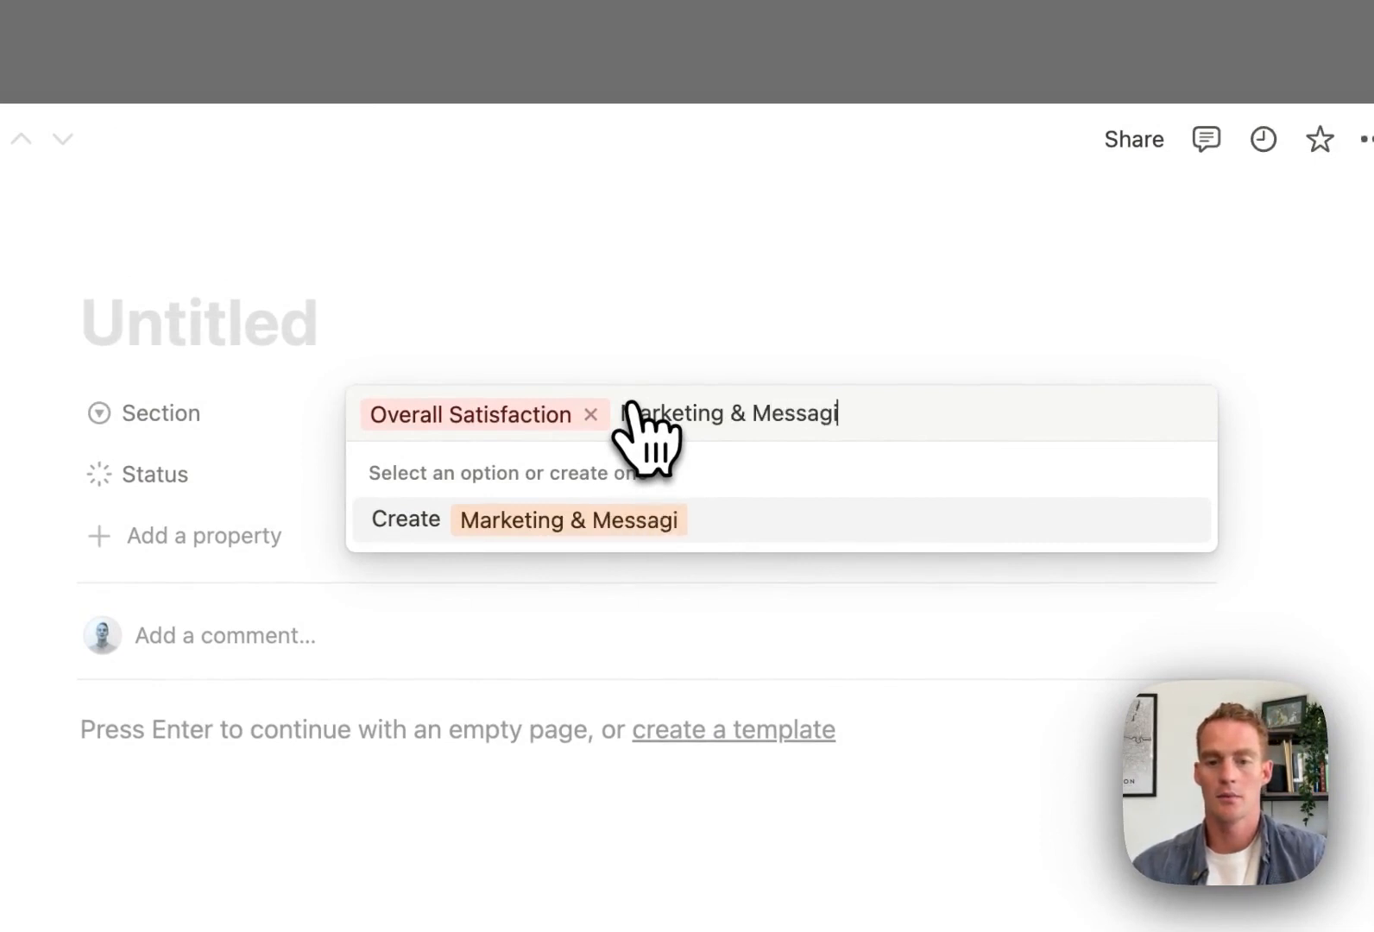
key("Return")
left_click(632, 409)
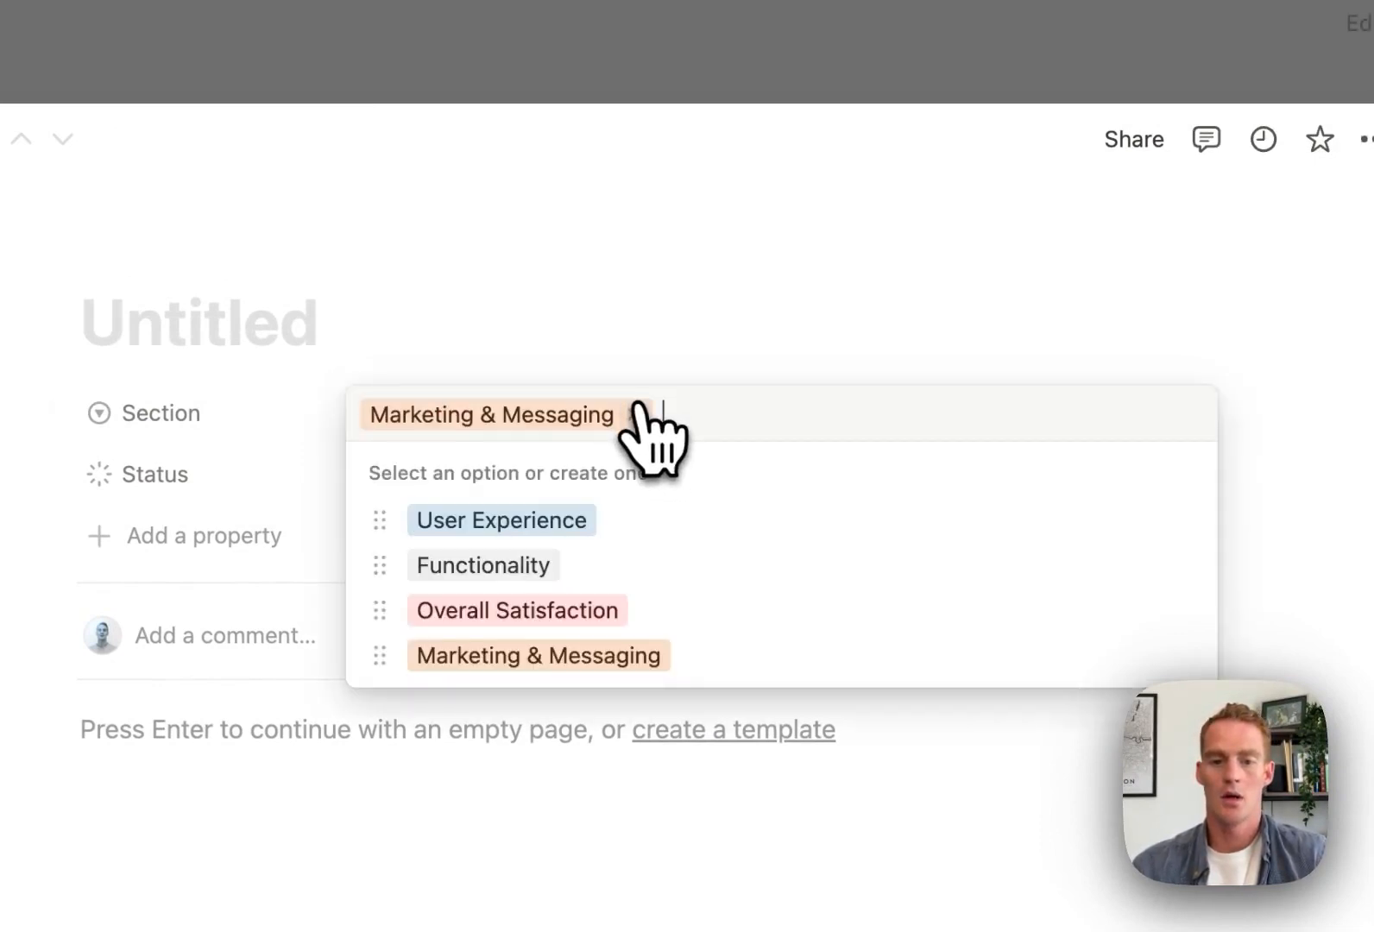
type("Recommendations")
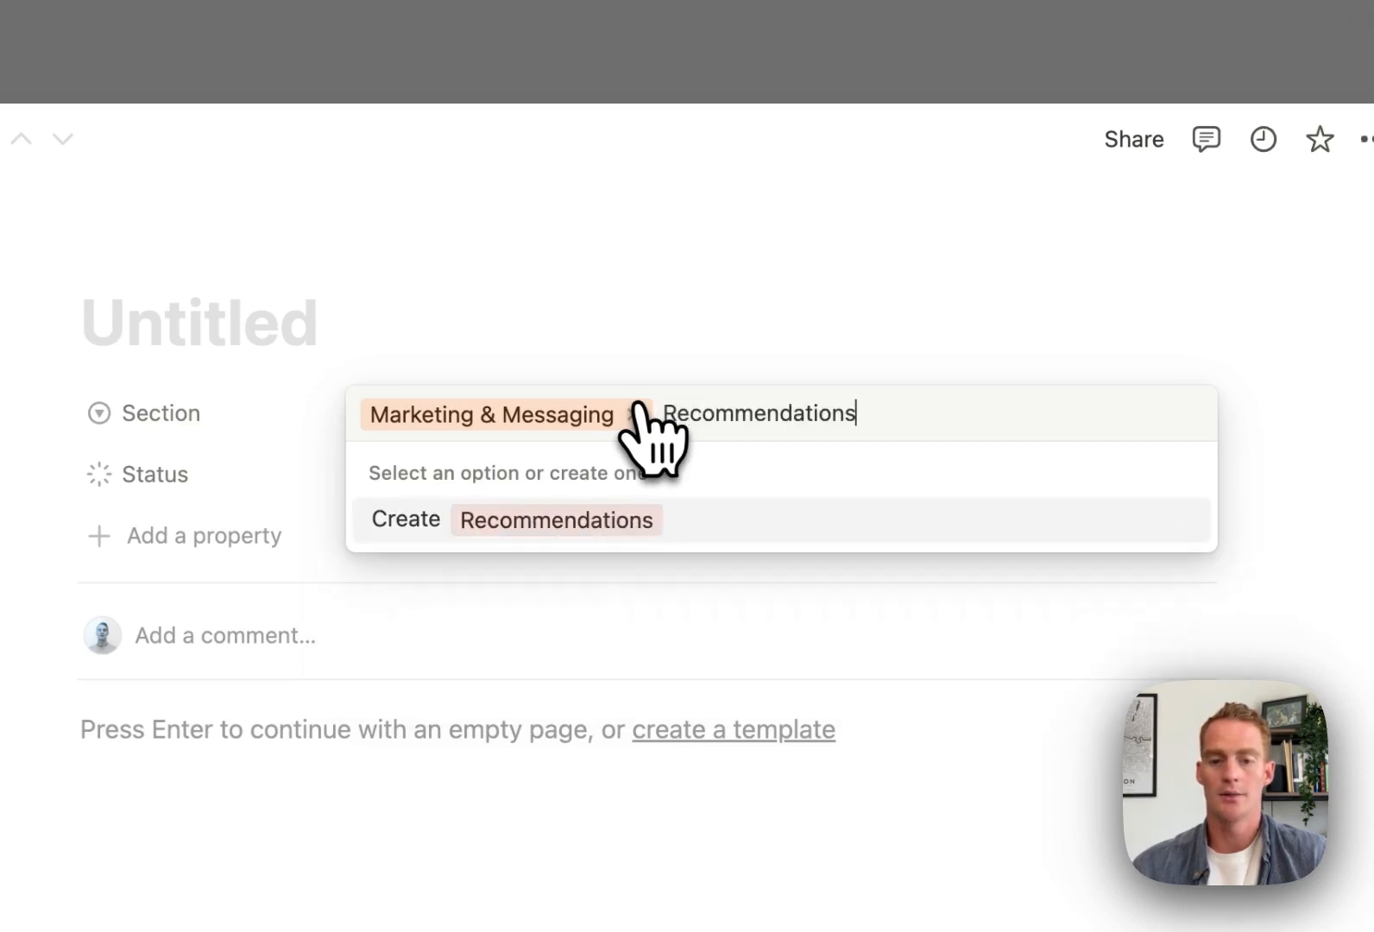
key("Return")
left_click(527, 337)
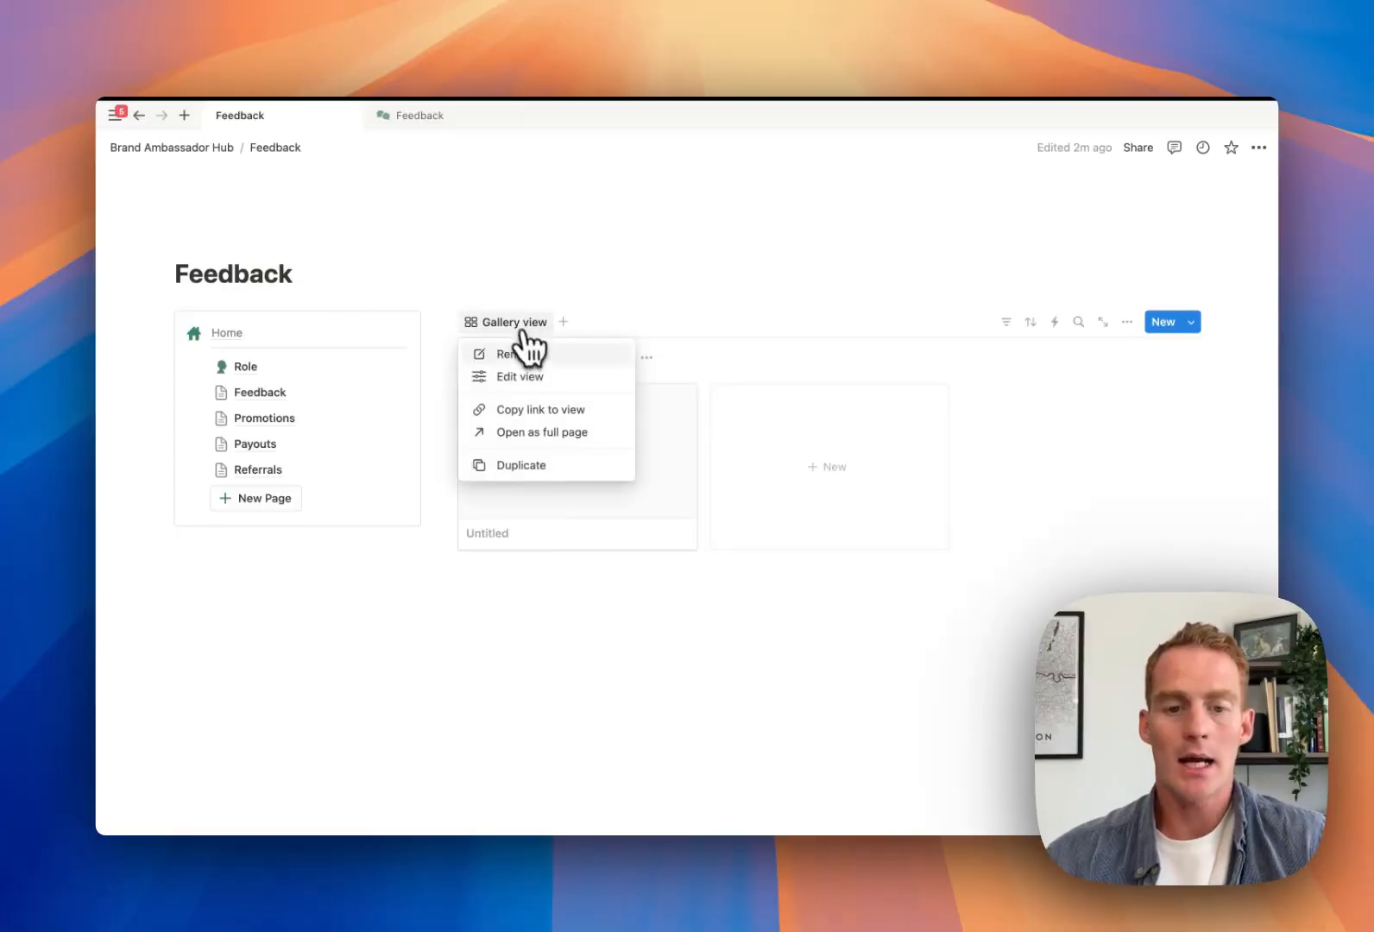
Set the gallery layout to no card preview and small cards, with pages opening in side peek
left_click(537, 374)
left_click(1122, 419)
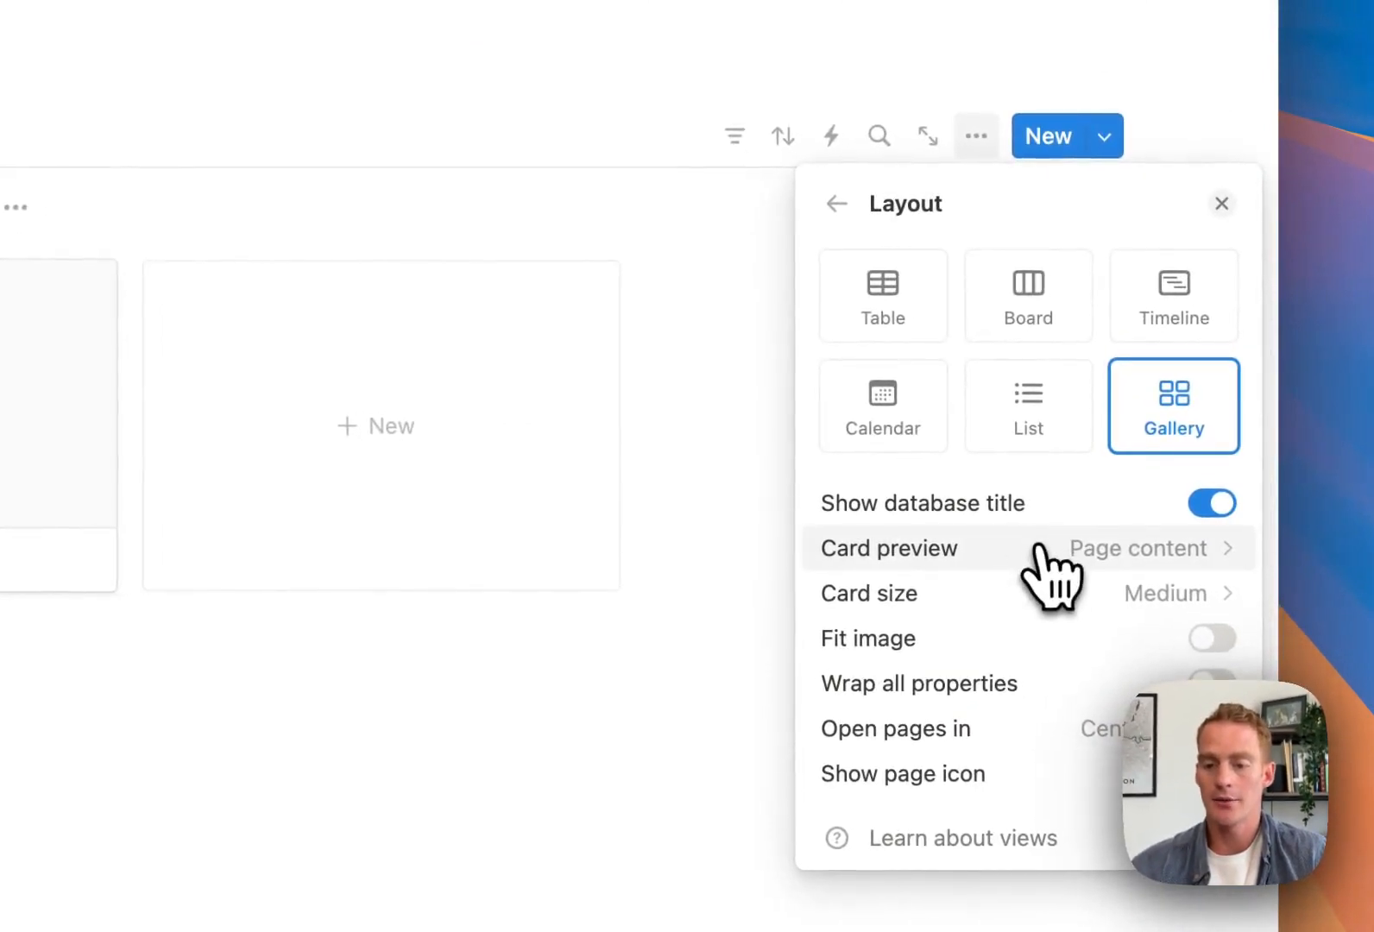
left_click(1041, 548)
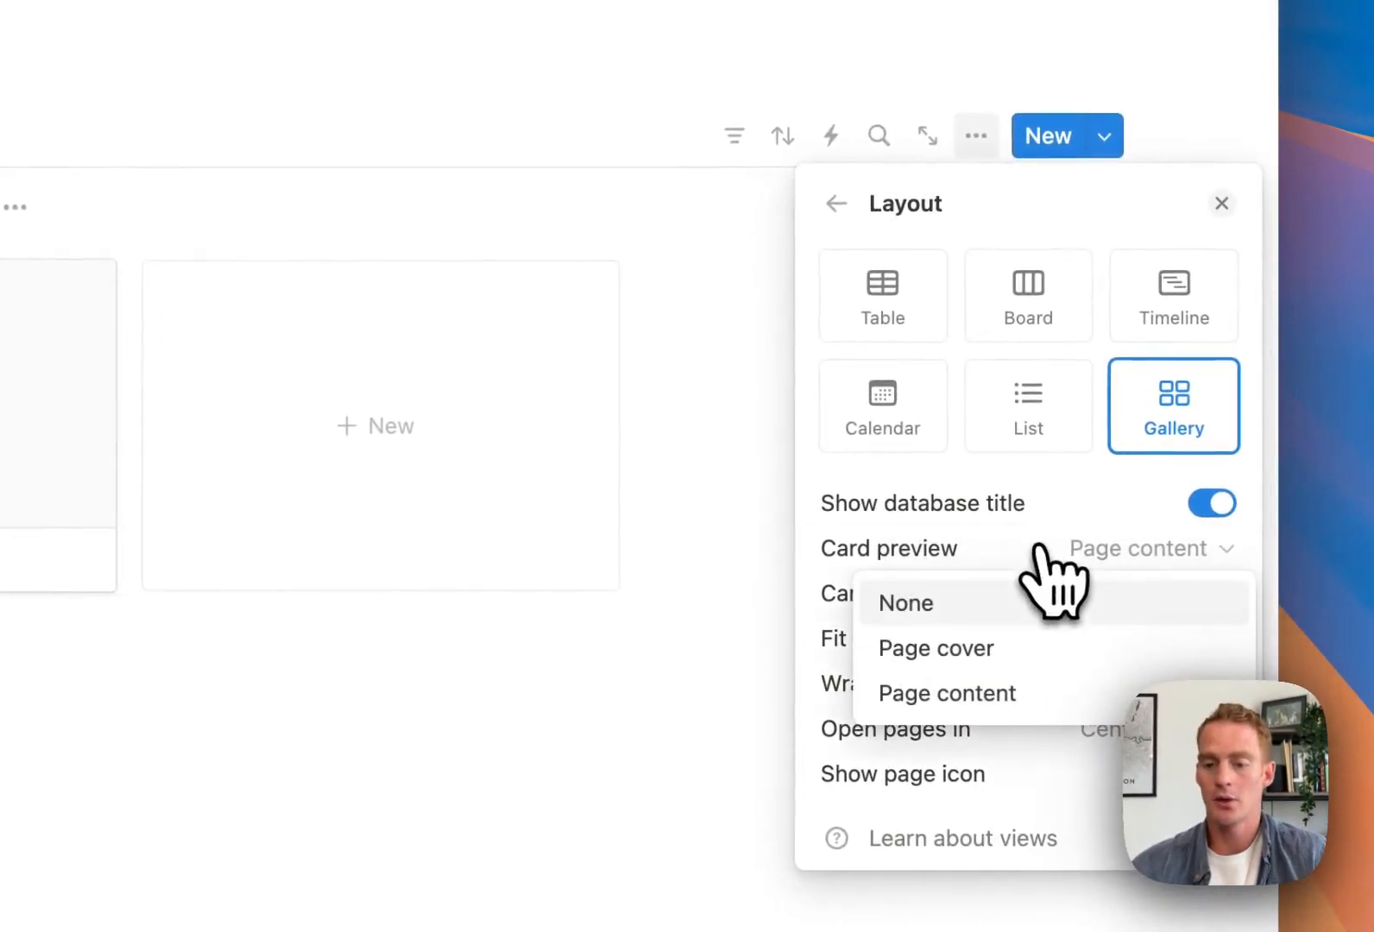
left_click(943, 607)
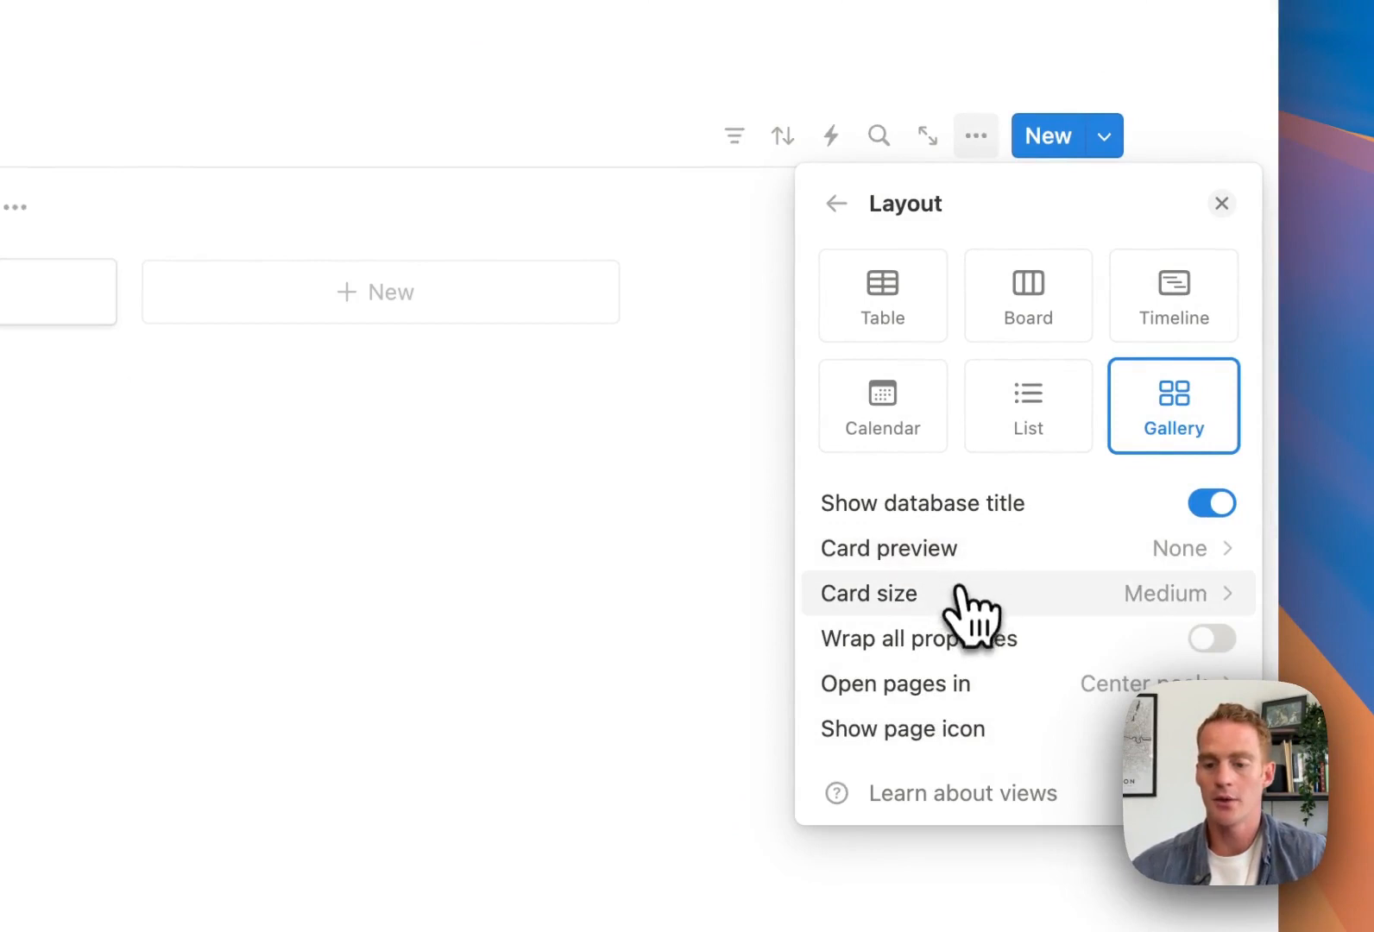
left_click(958, 594)
left_click(929, 649)
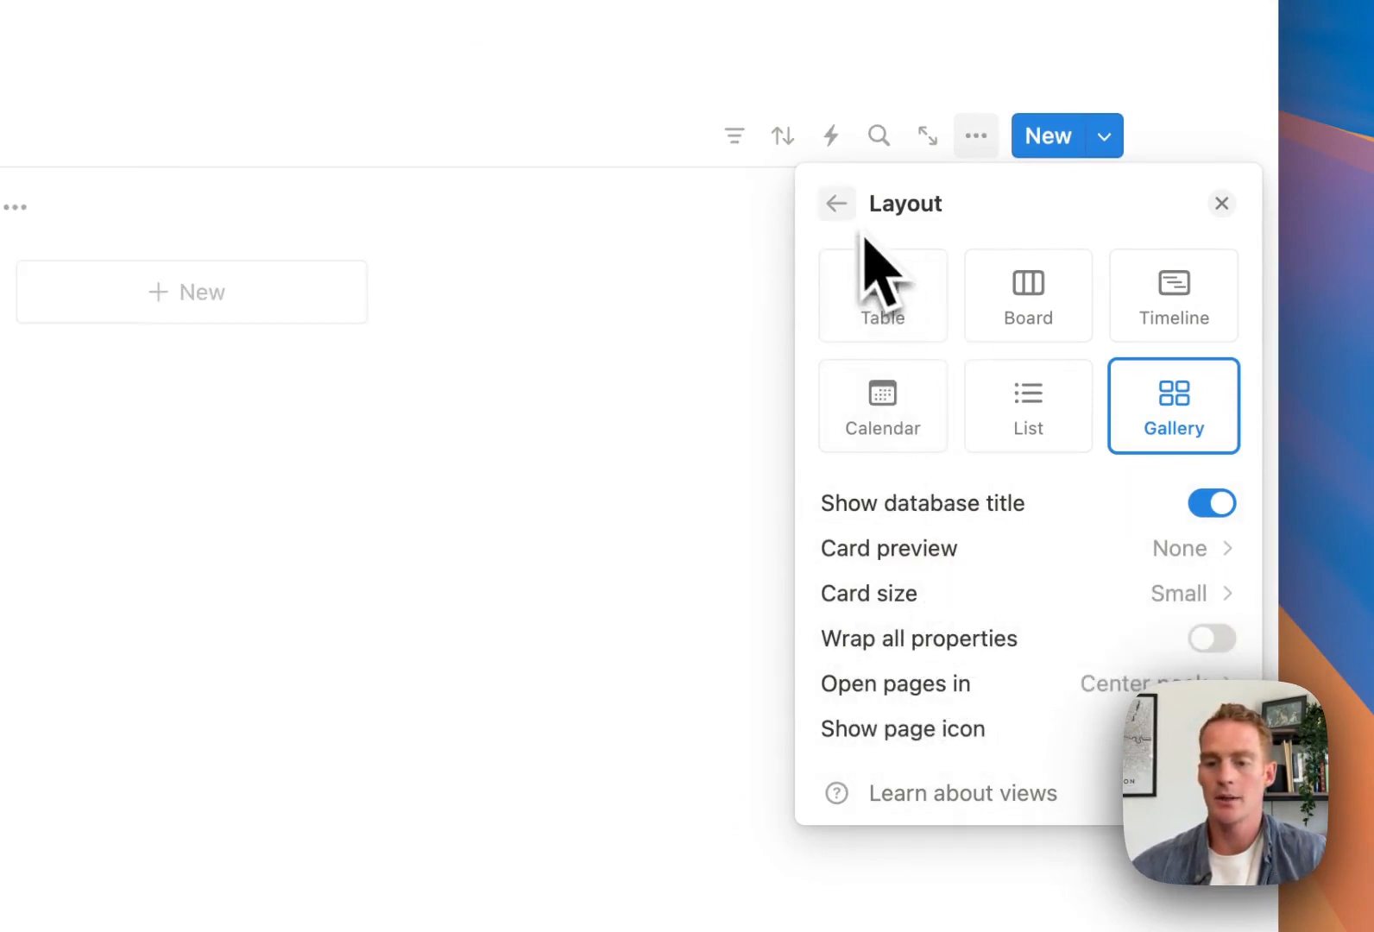
left_click(1139, 683)
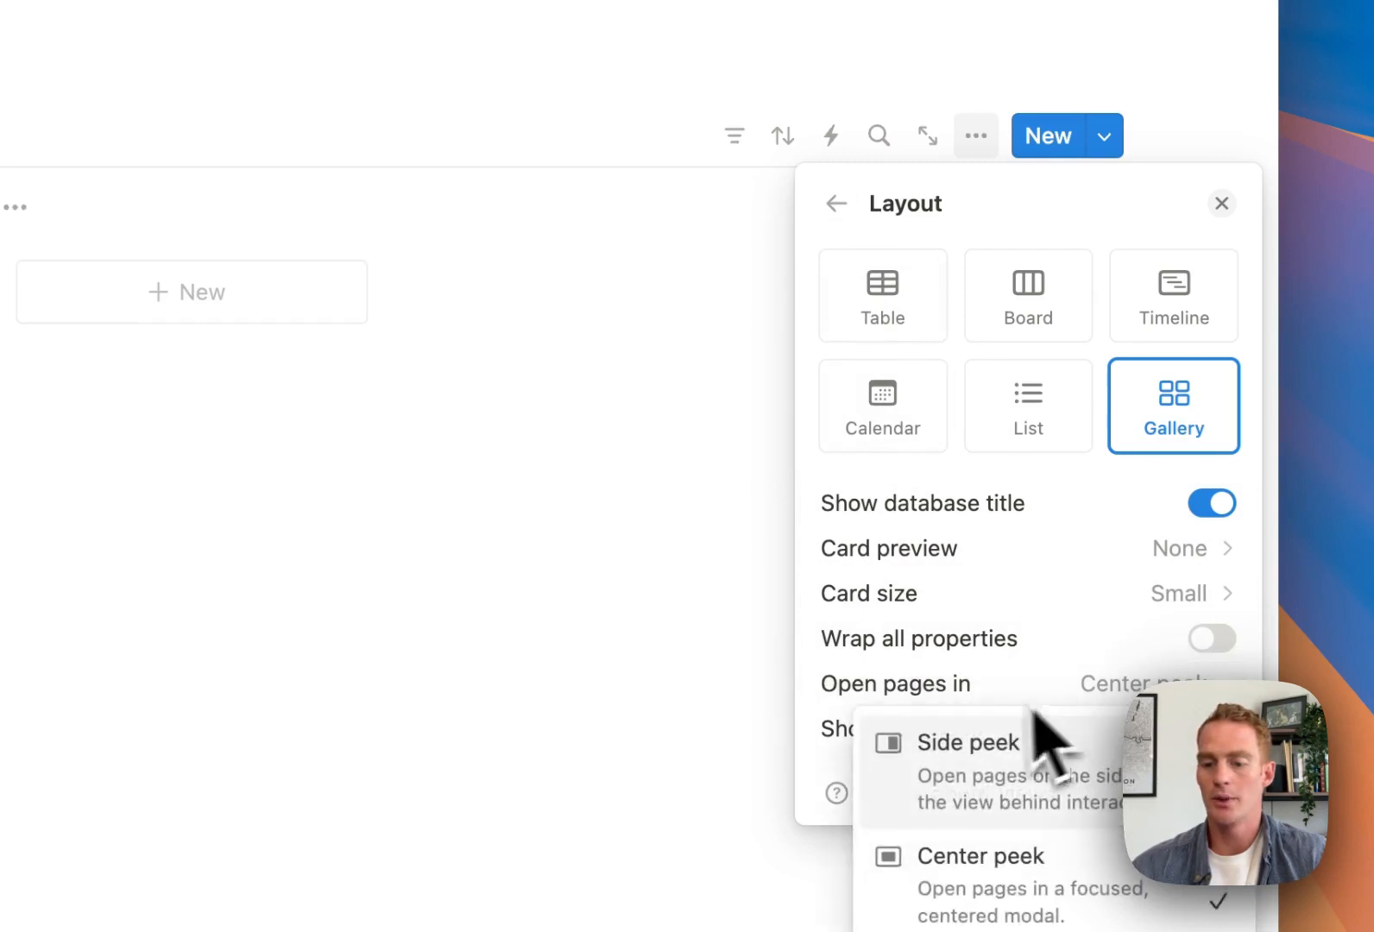
scroll(628, 736, "down", 2)
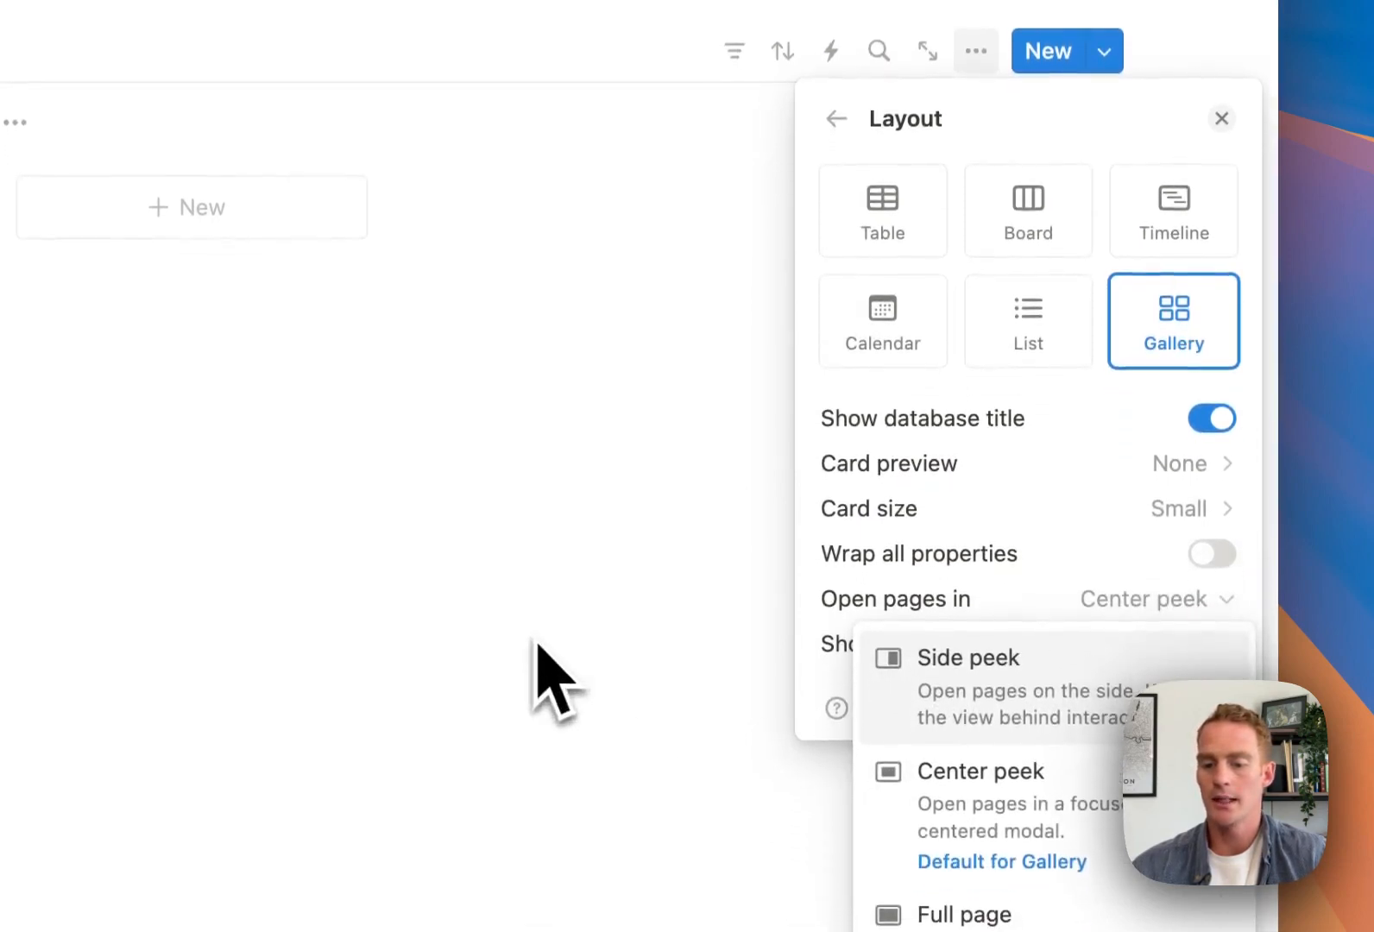
left_click(971, 721)
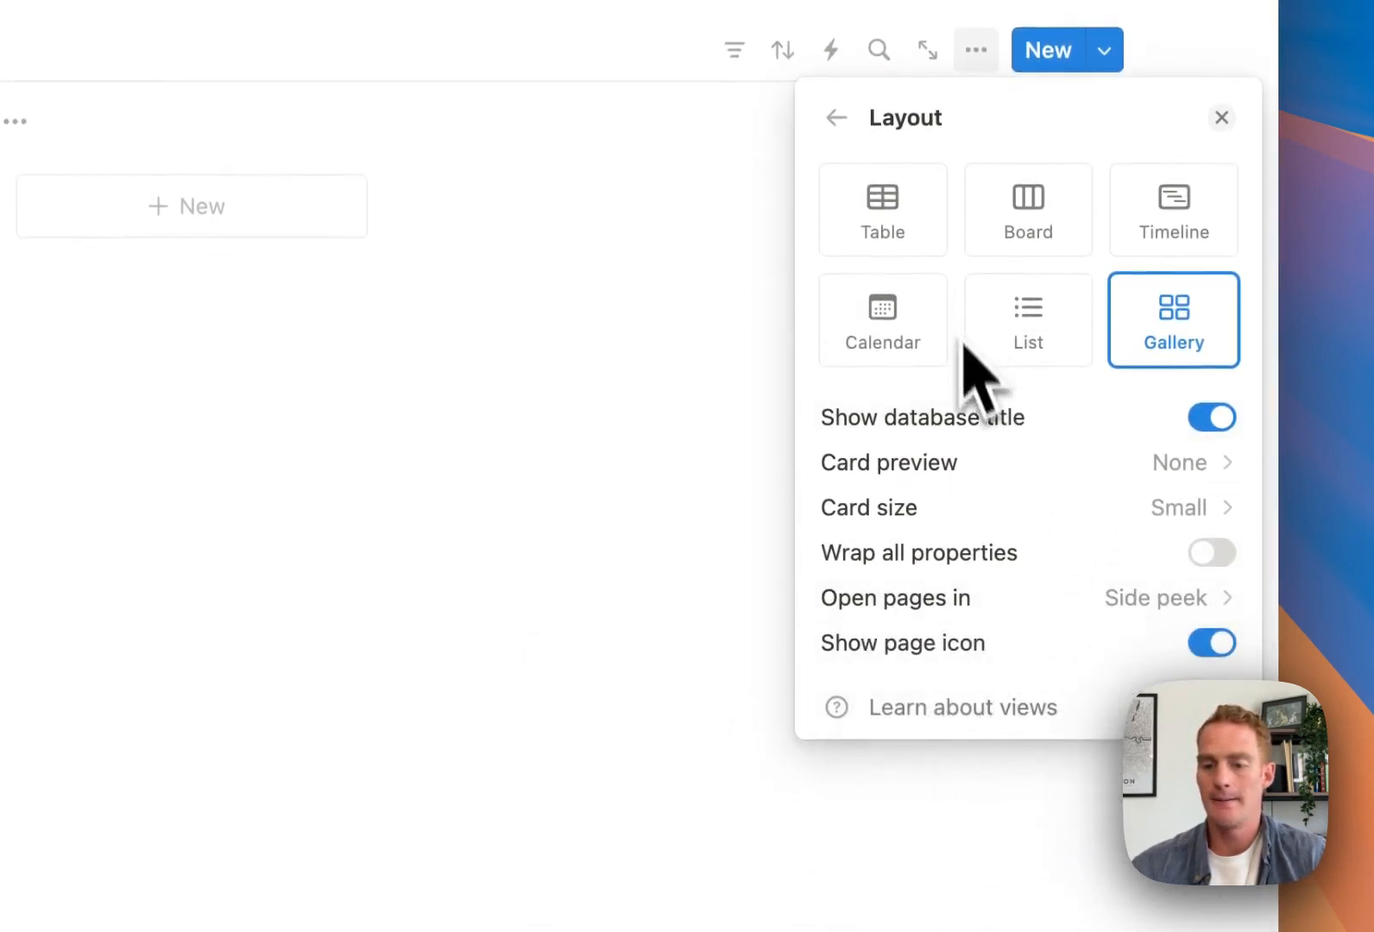
scroll(975, 368, "up", 5)
Show the Section and Status properties on the gallery cards
left_click(841, 371)
left_click(924, 565)
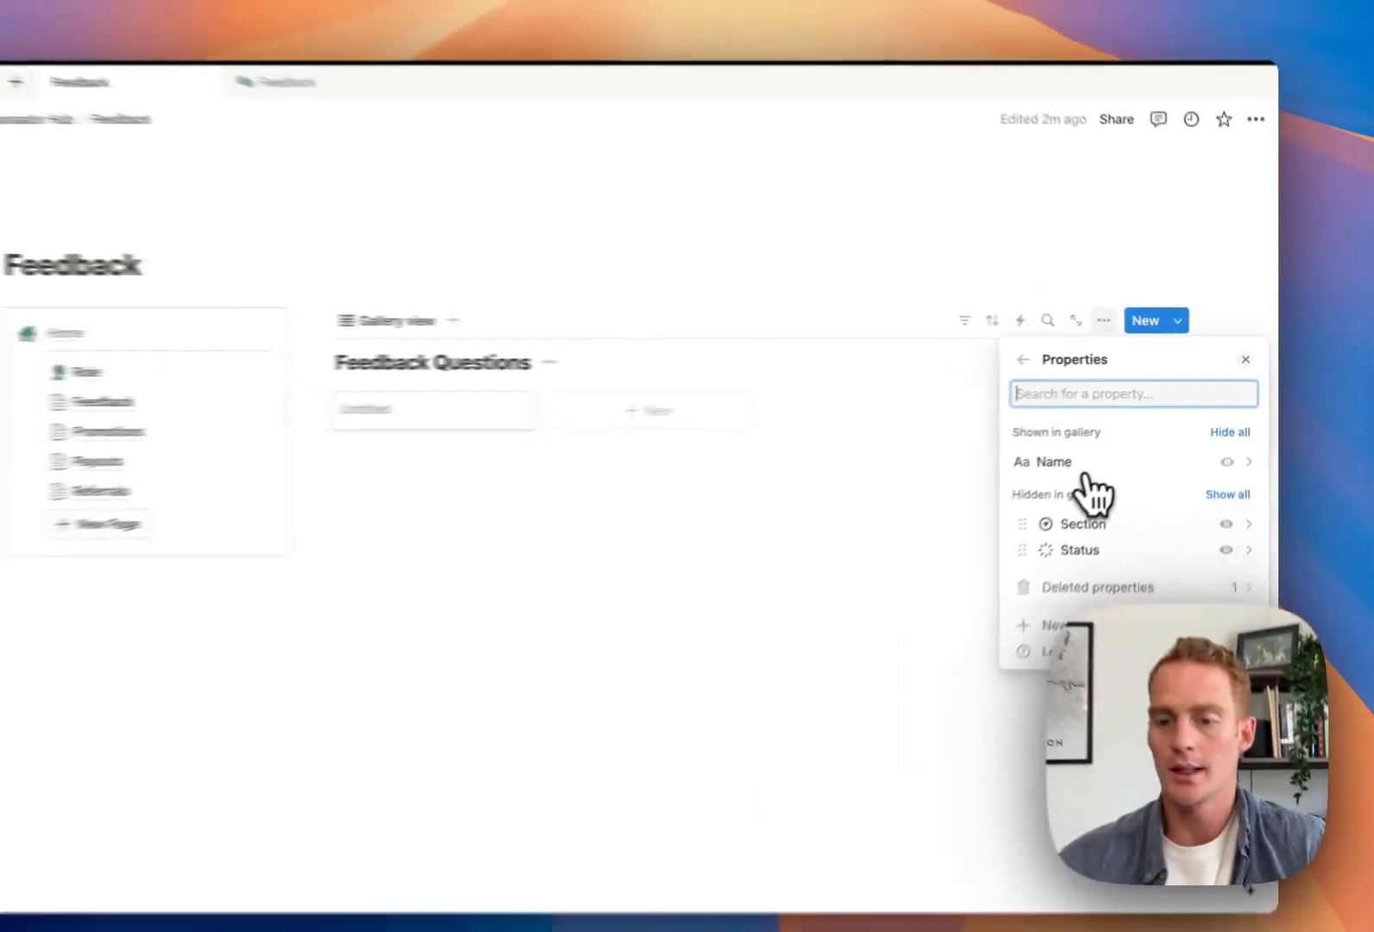
left_click(1236, 518)
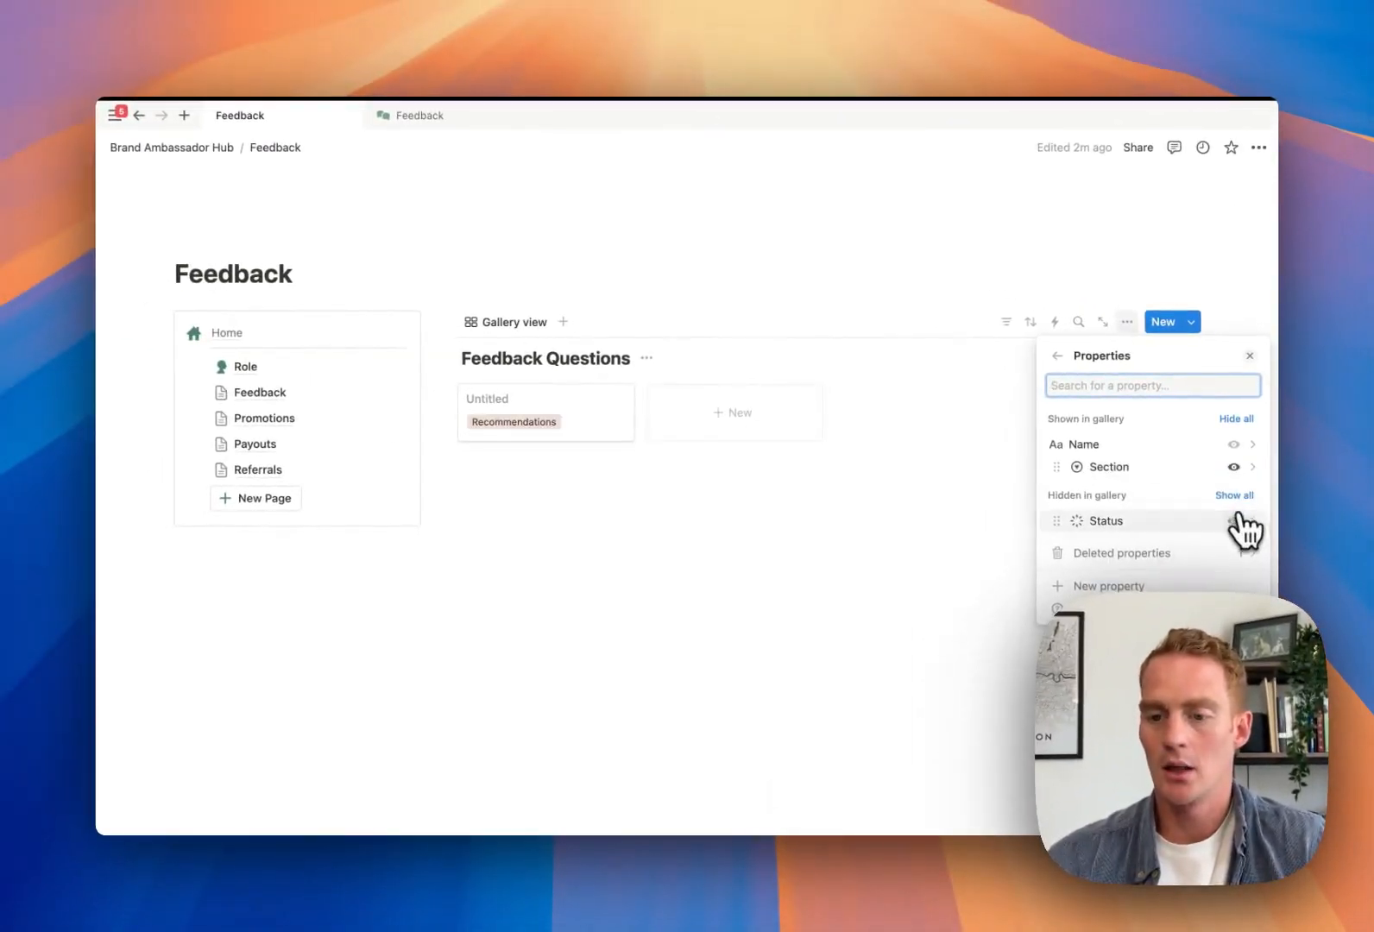
left_click(1236, 520)
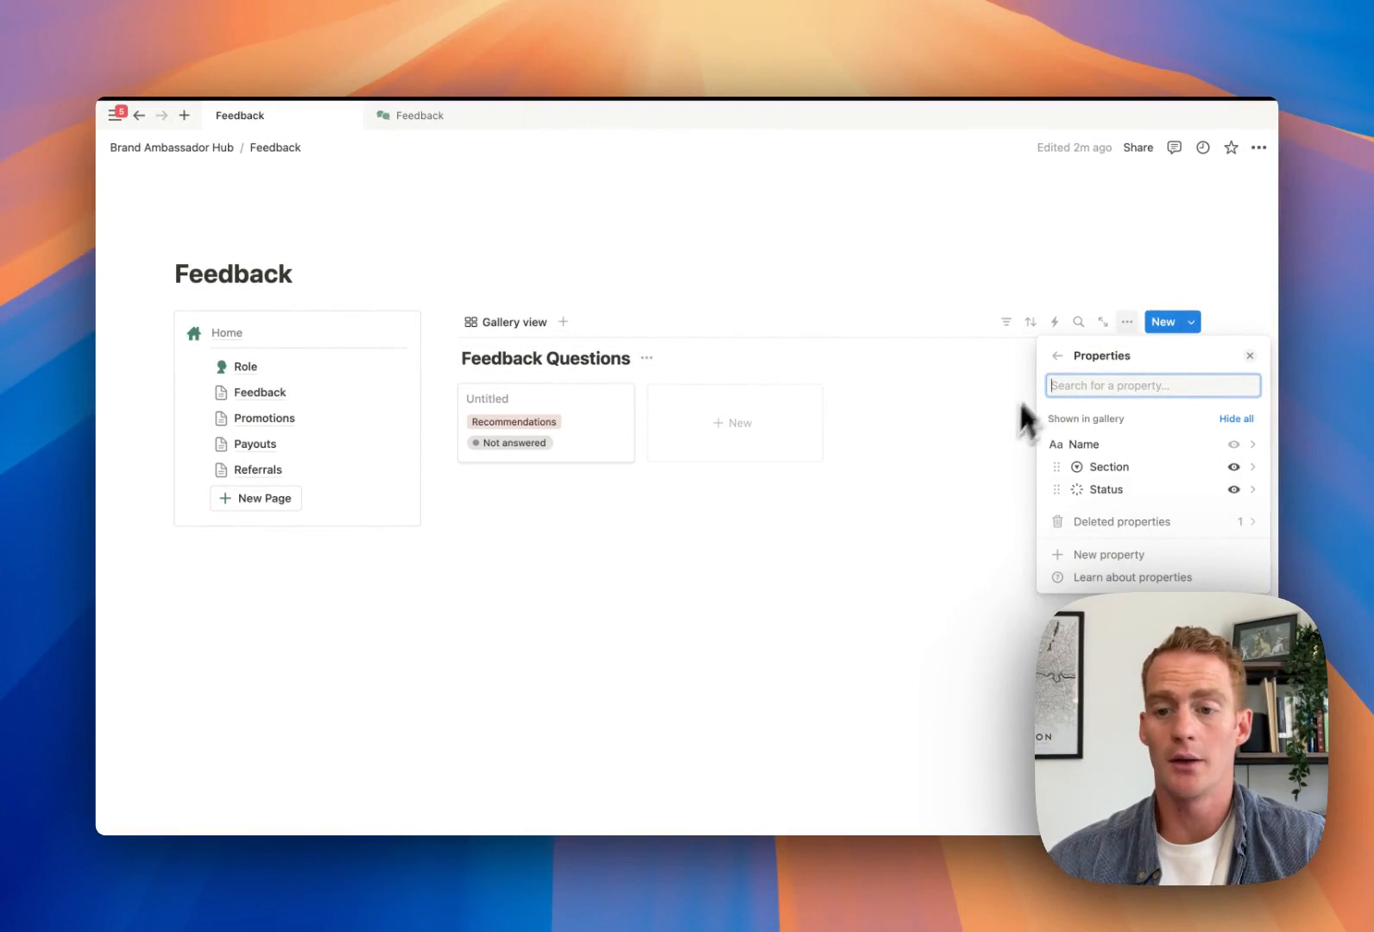
left_click(960, 293)
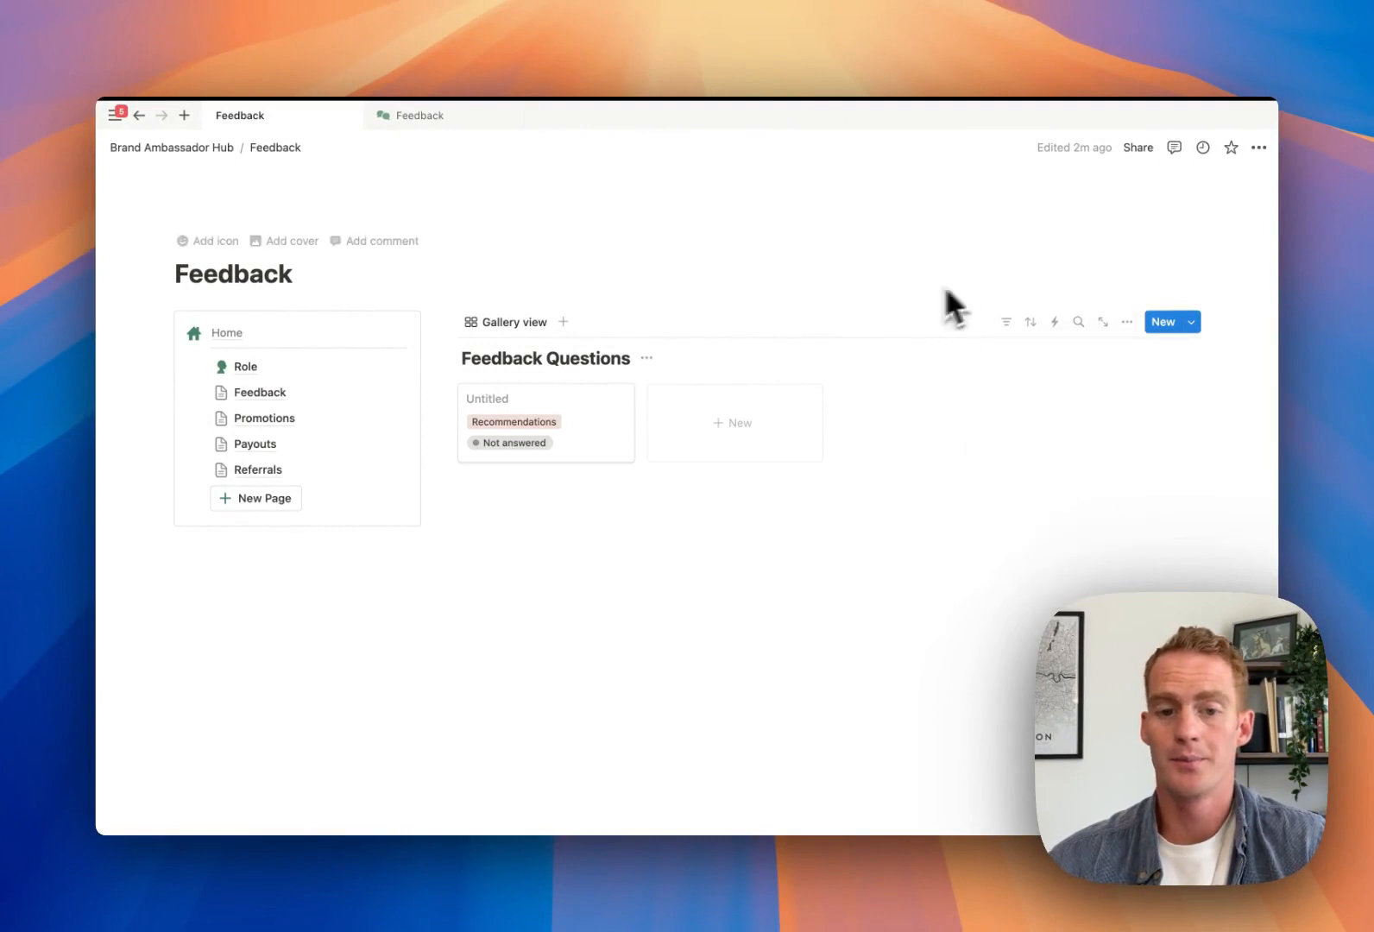
Group the Feedback Questions gallery by Section and open the Untitled card in side peek
left_click(515, 324)
left_click(518, 376)
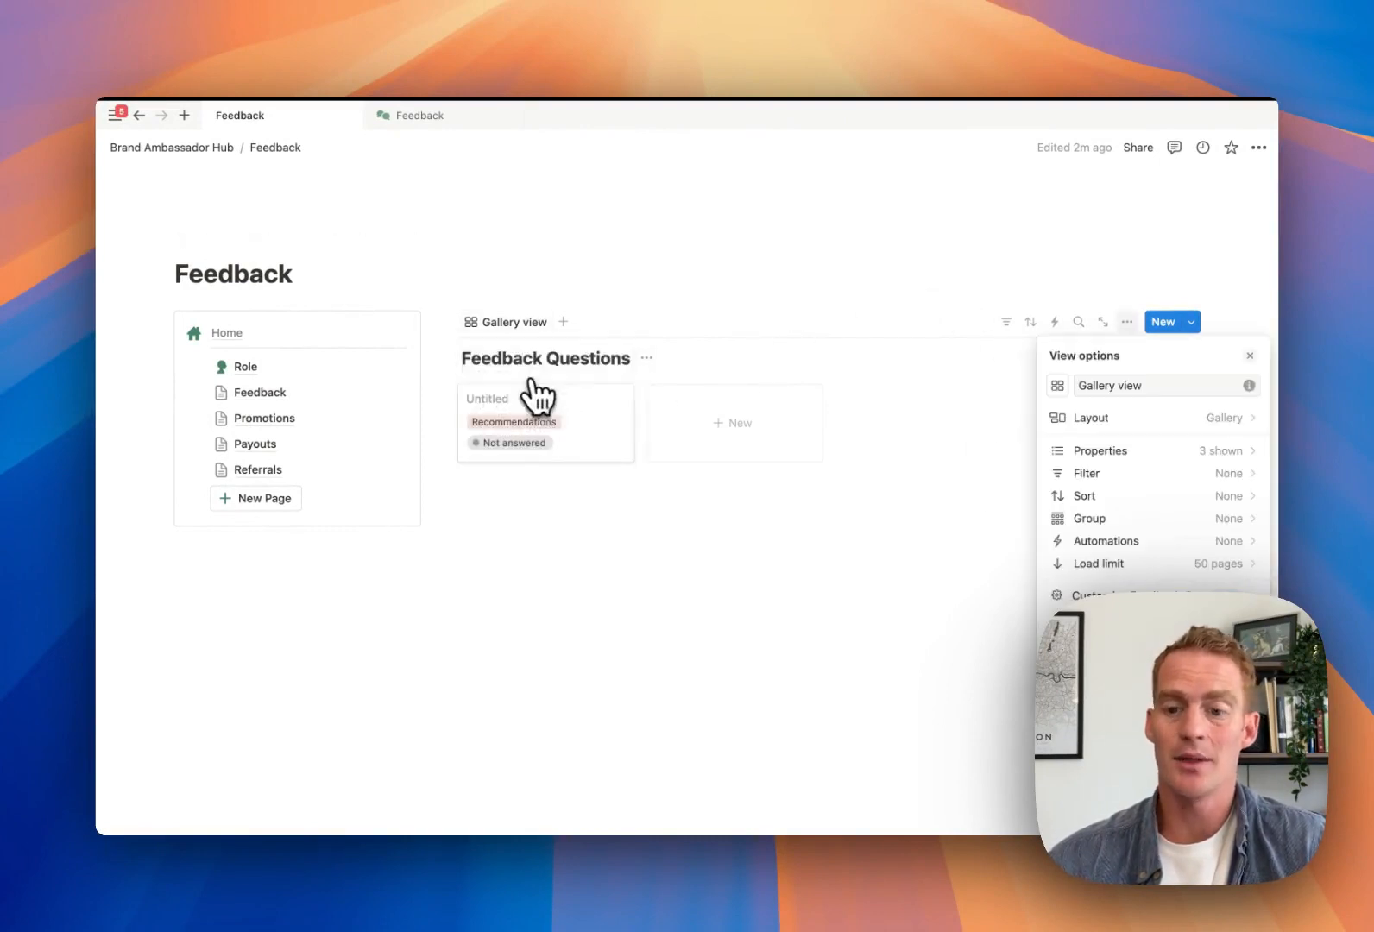
left_click(1167, 522)
left_click(1113, 465)
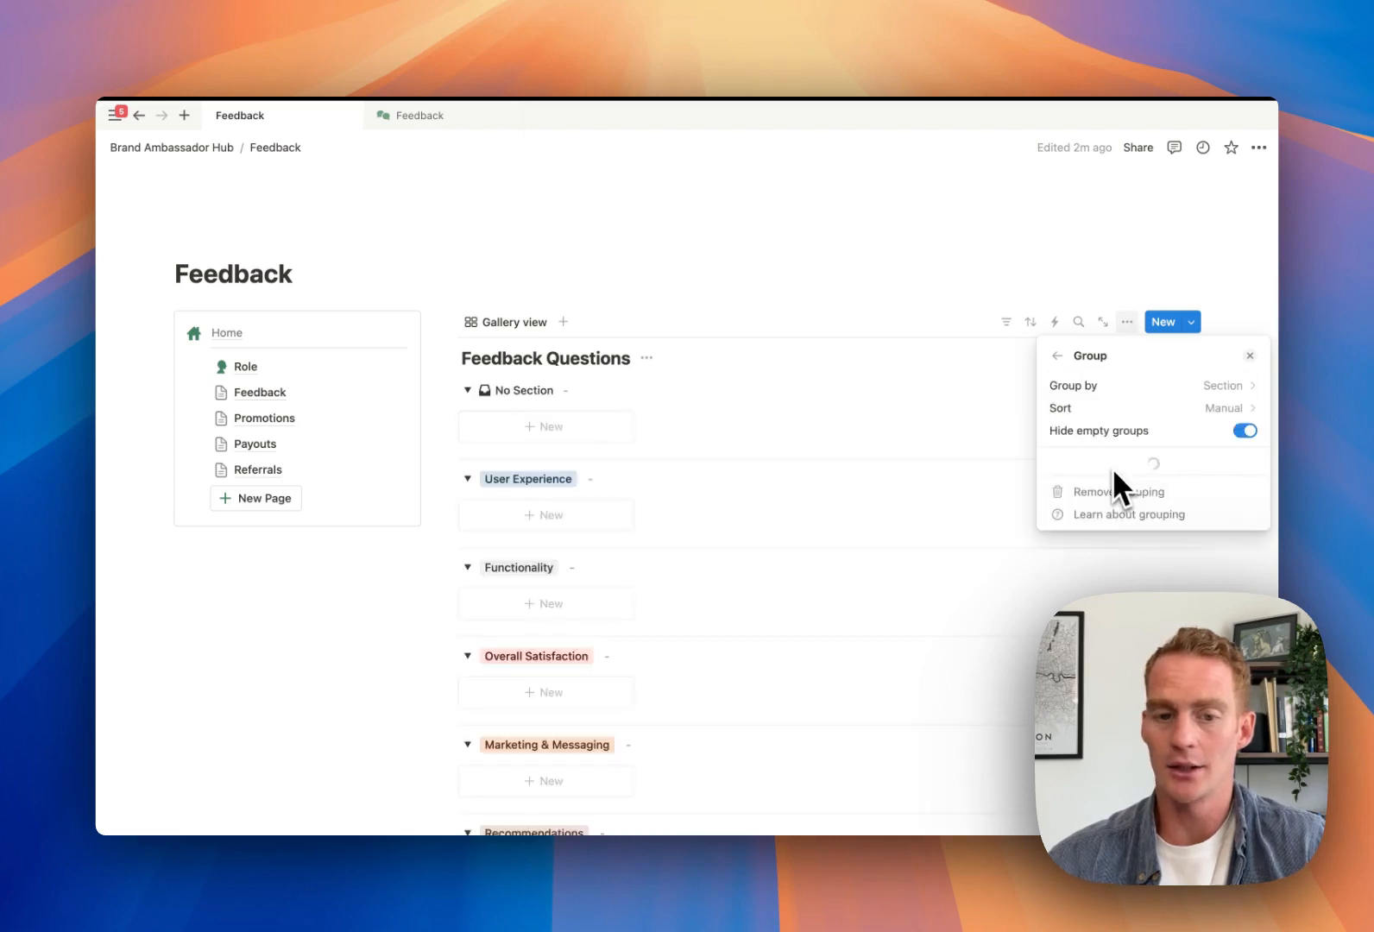
left_click(802, 326)
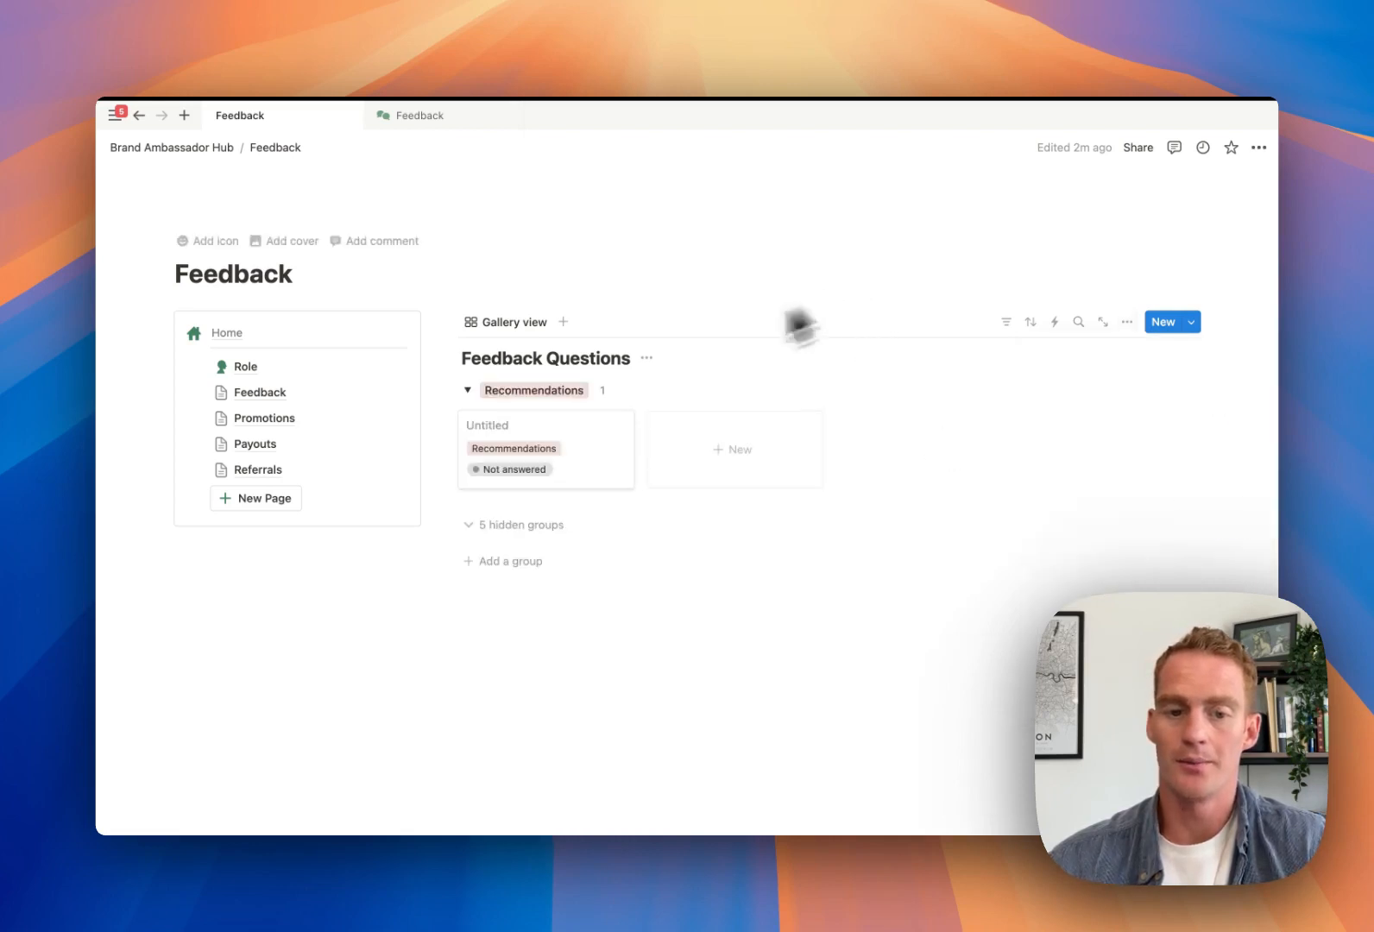
left_click(561, 444)
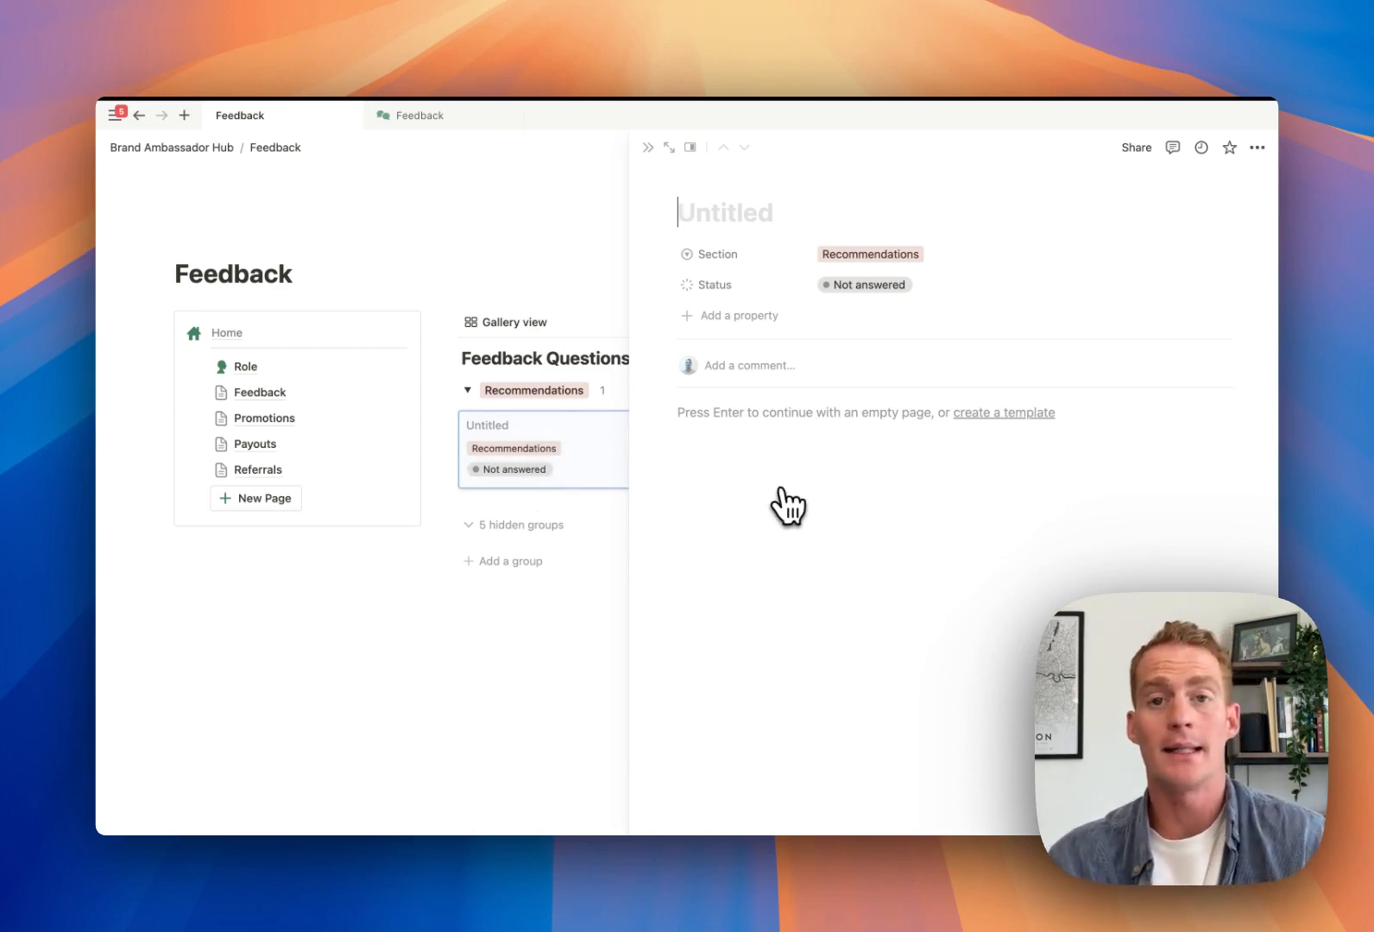
Set the question's Section to User Experience and title it 'How easy did you find it to create your initial business roadmap'
left_click(870, 254)
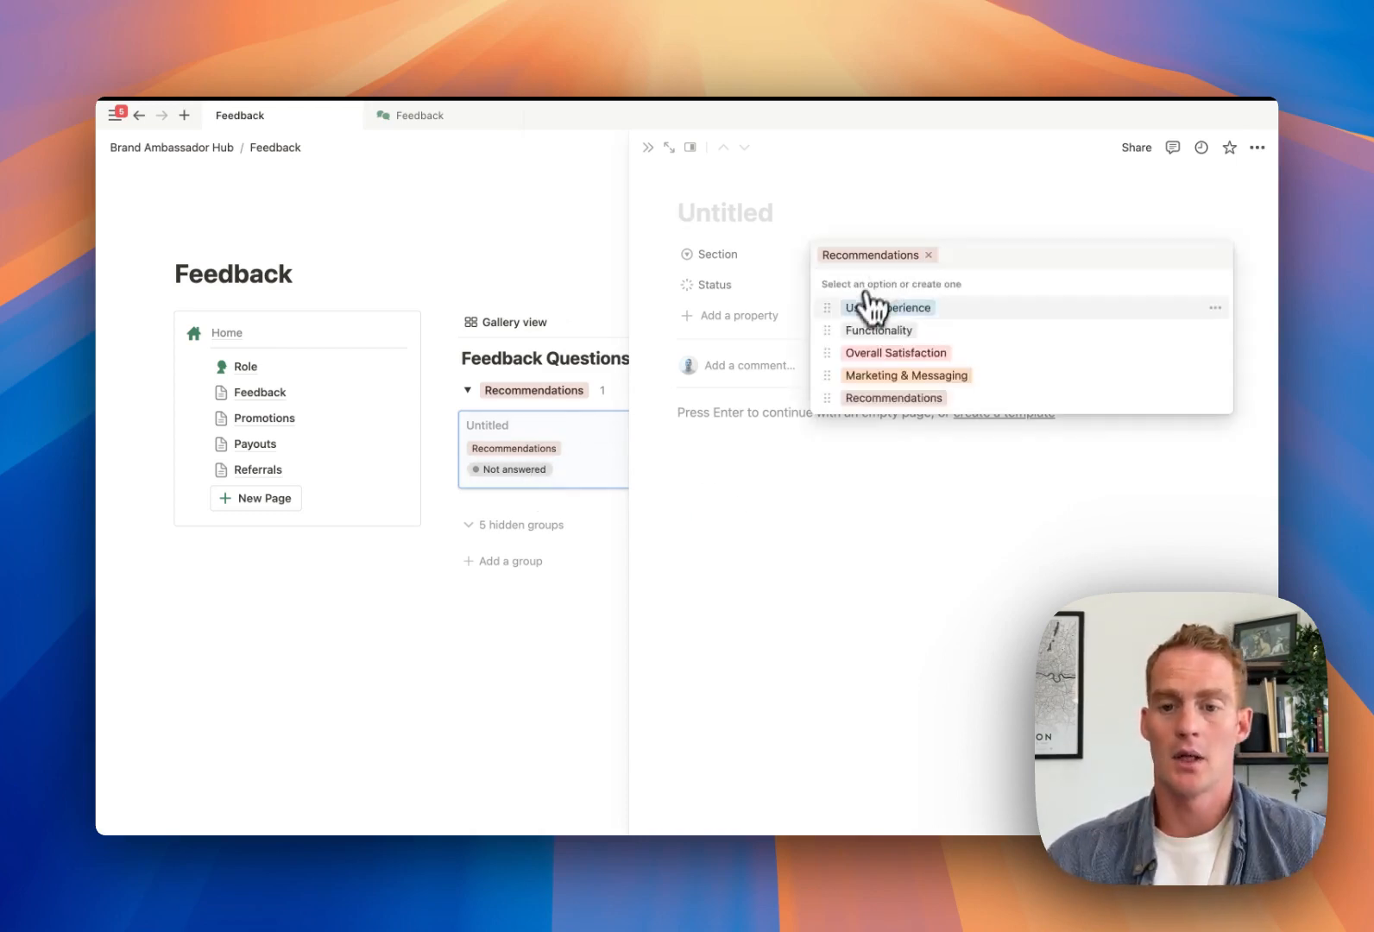
left_click(875, 306)
type("How easy did you fi")
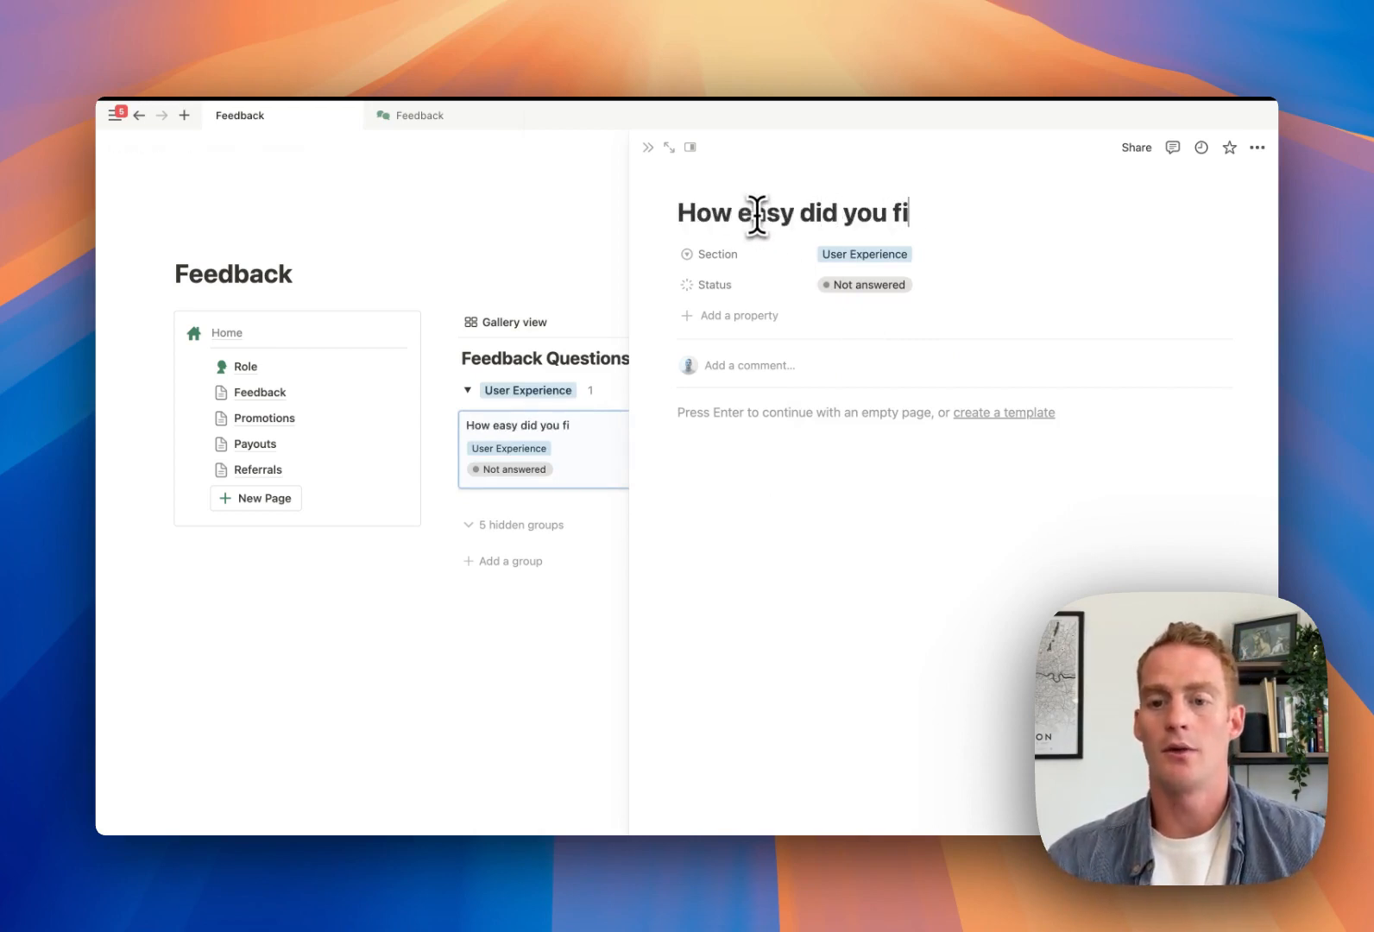
type("nd it to create y")
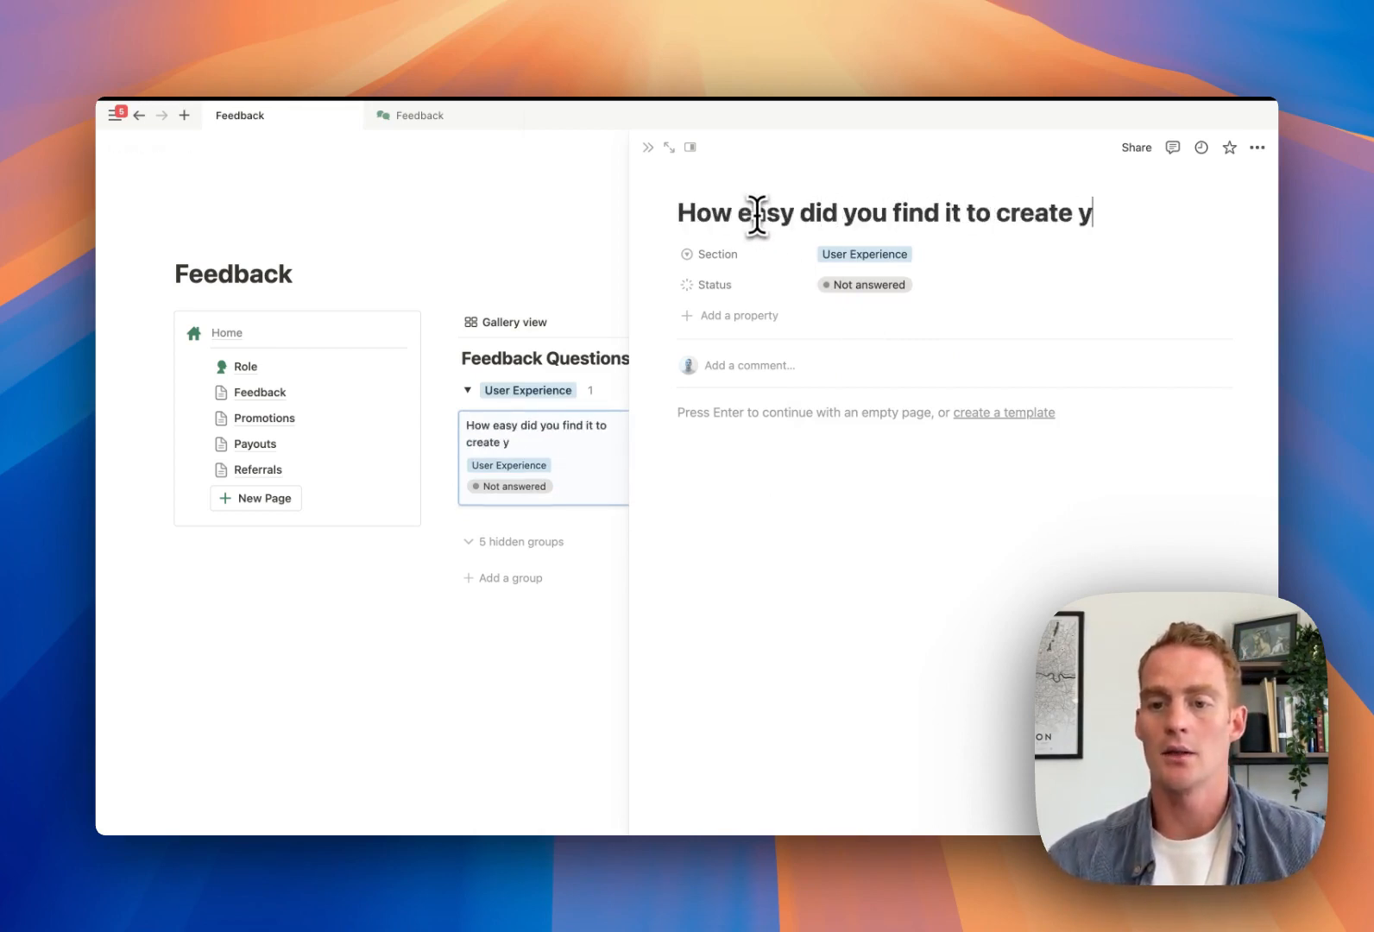
type("our initial ")
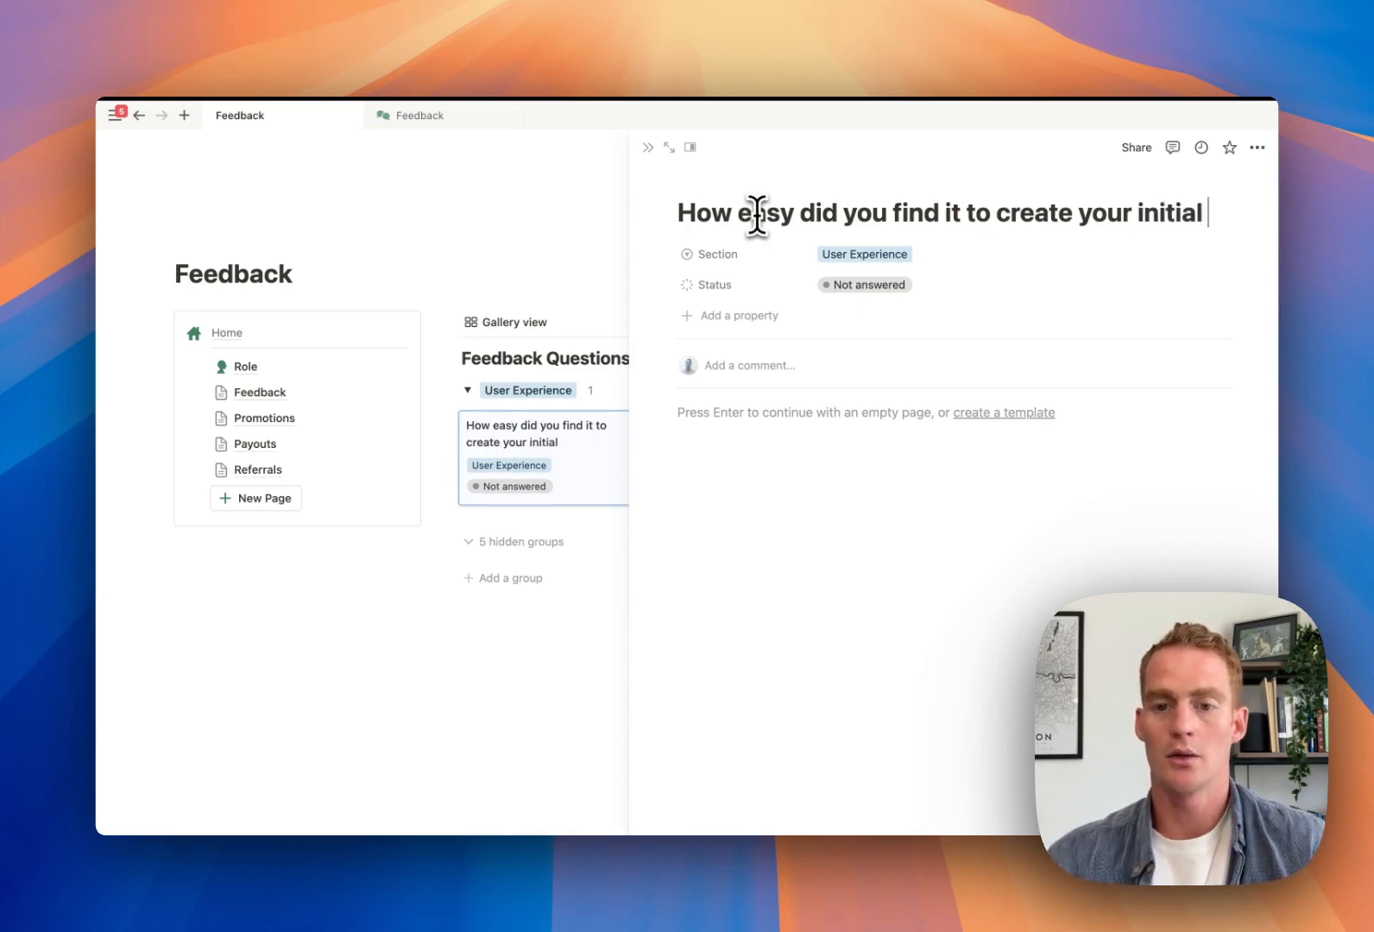
type("business raodmap")
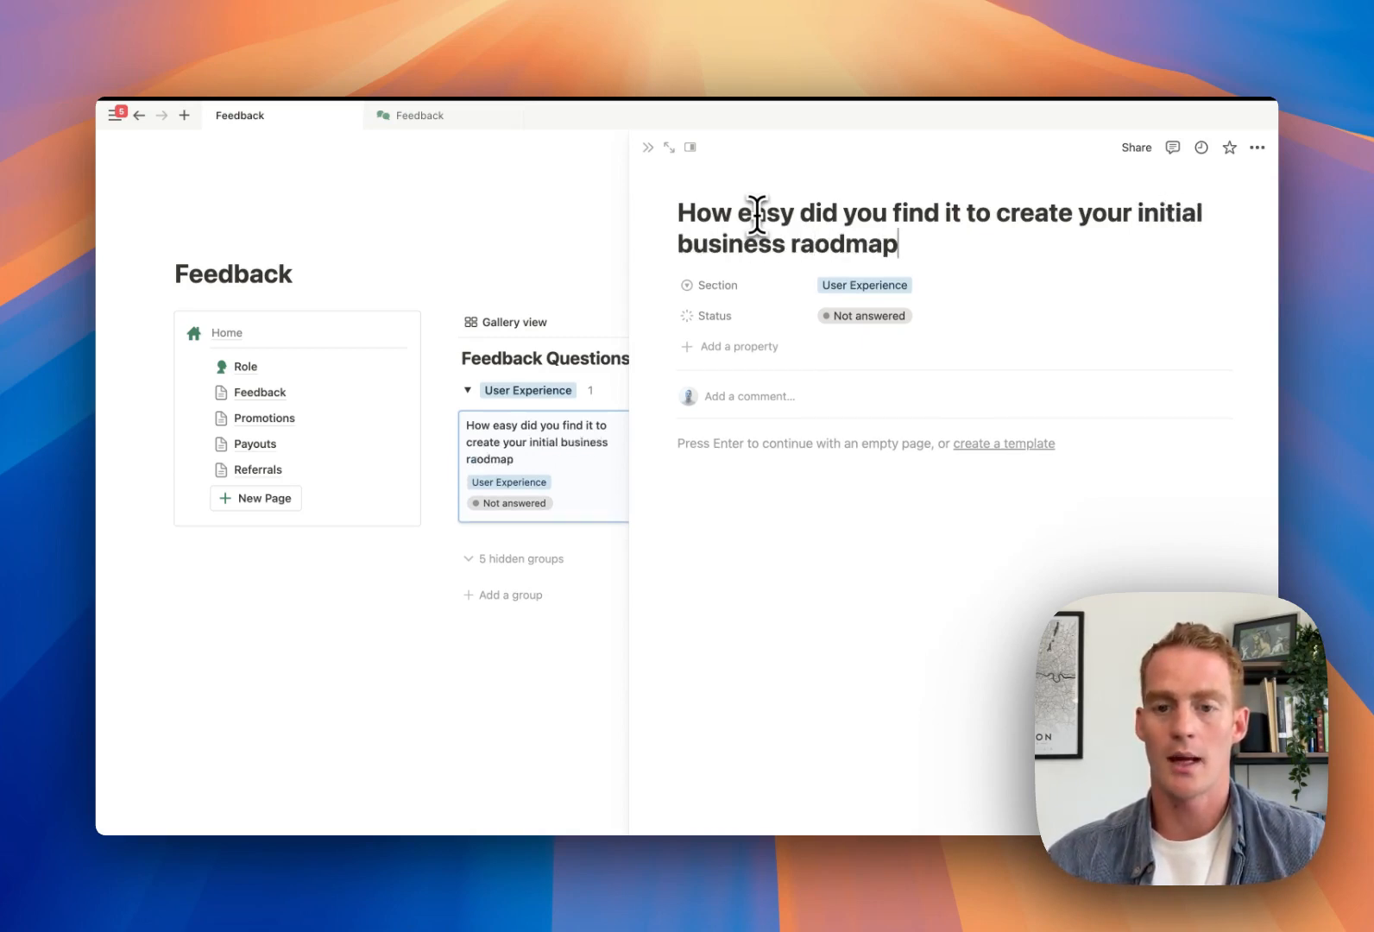
type("d")
key("BackSpace")
key("BackSpace")
key("BackSpace")
type("oadm")
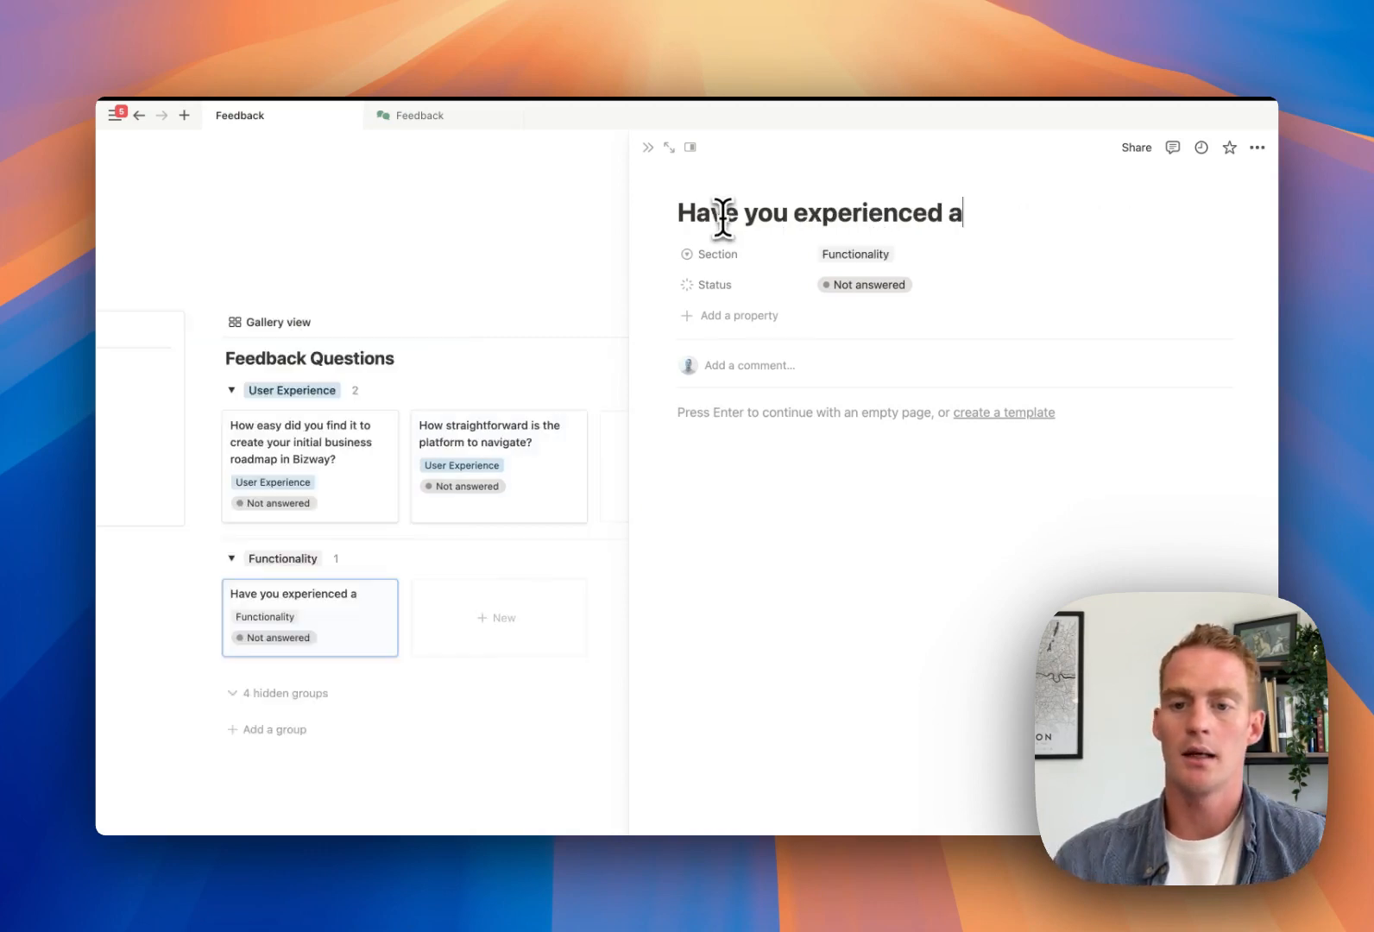
Add the question text ending 'loading issues while using the app?' and close the peek page
type("loading issues while")
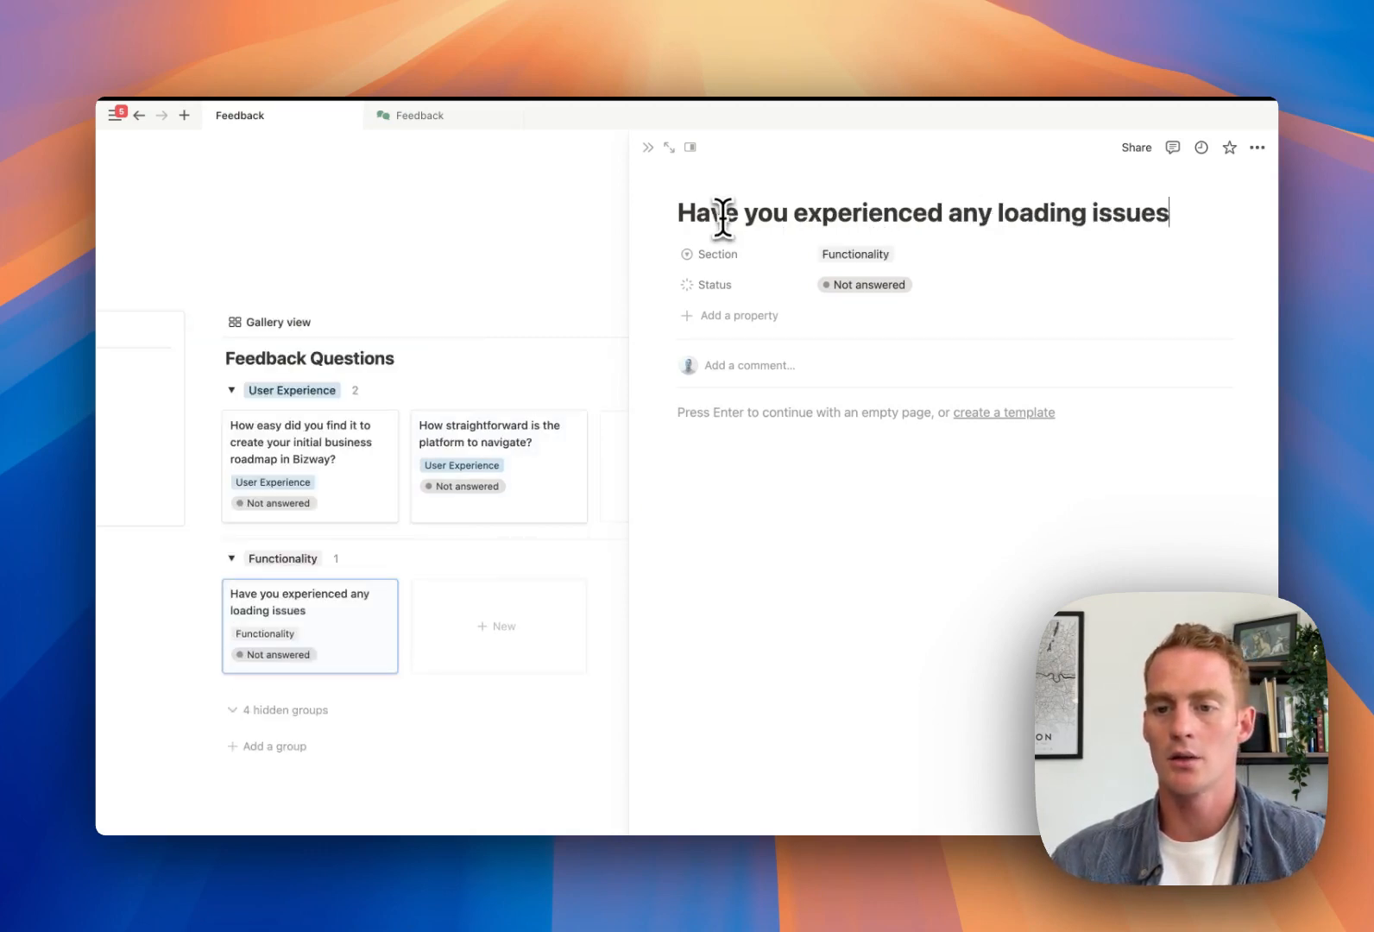
type(" using the app?")
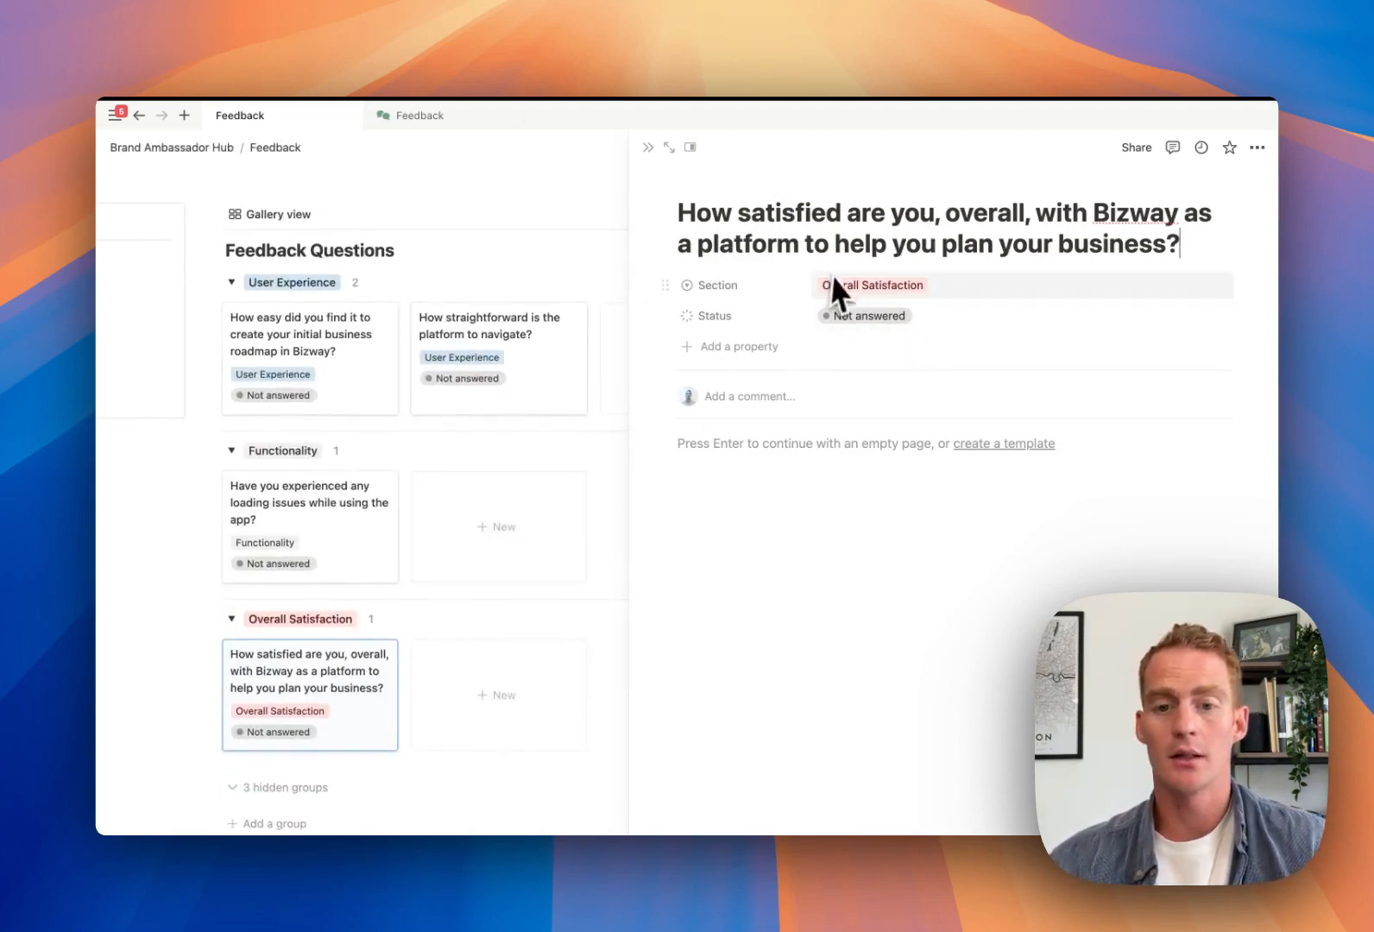
scroll(404, 527, "down", 2)
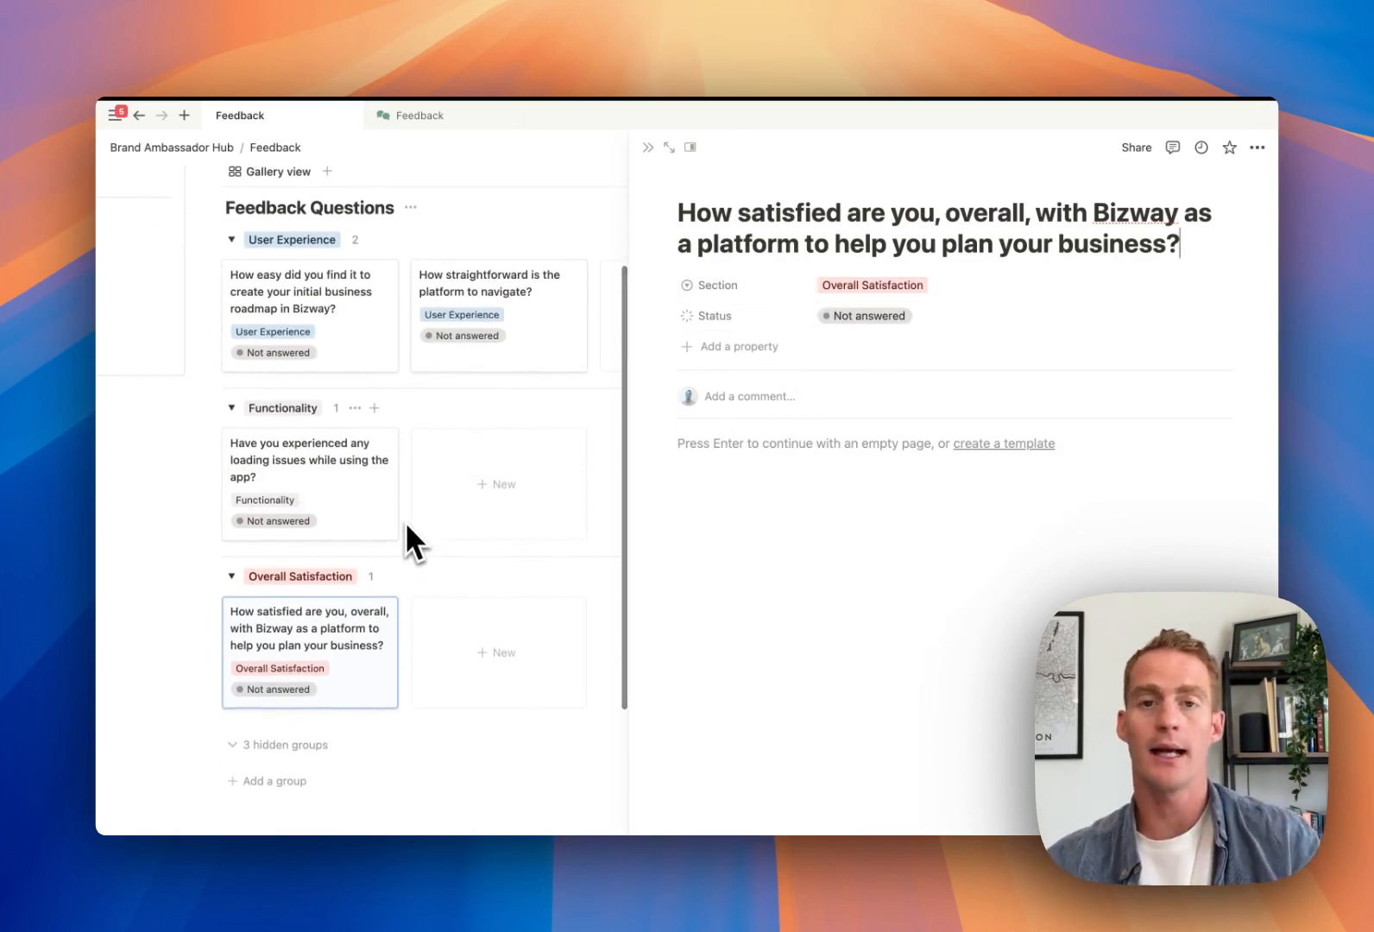
left_click(648, 149)
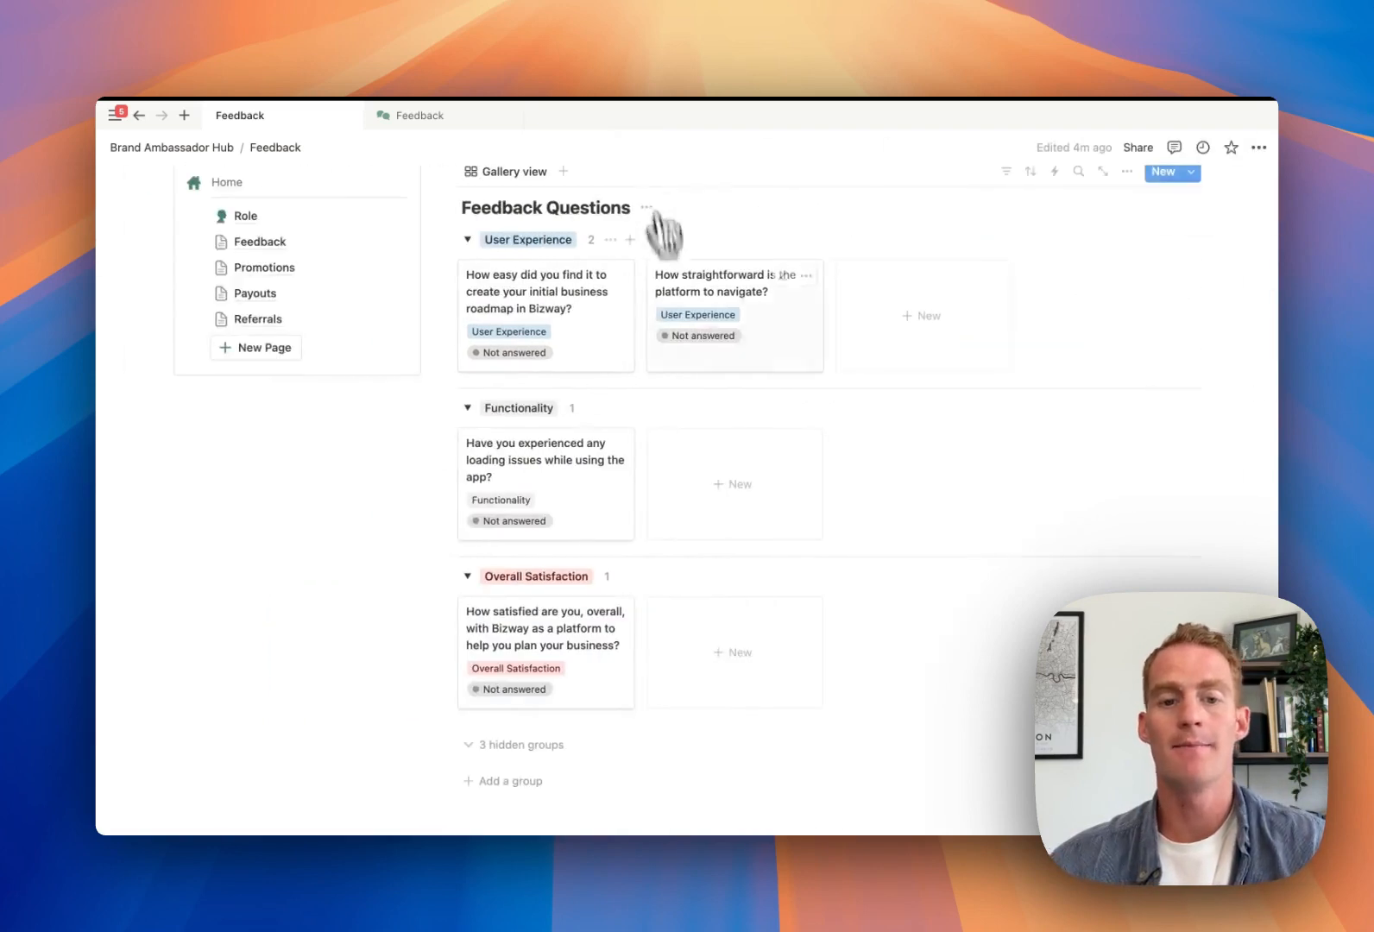
Answer the first question card with 'It was great! Very easy to get started.'
scroll(726, 438, "up", 4)
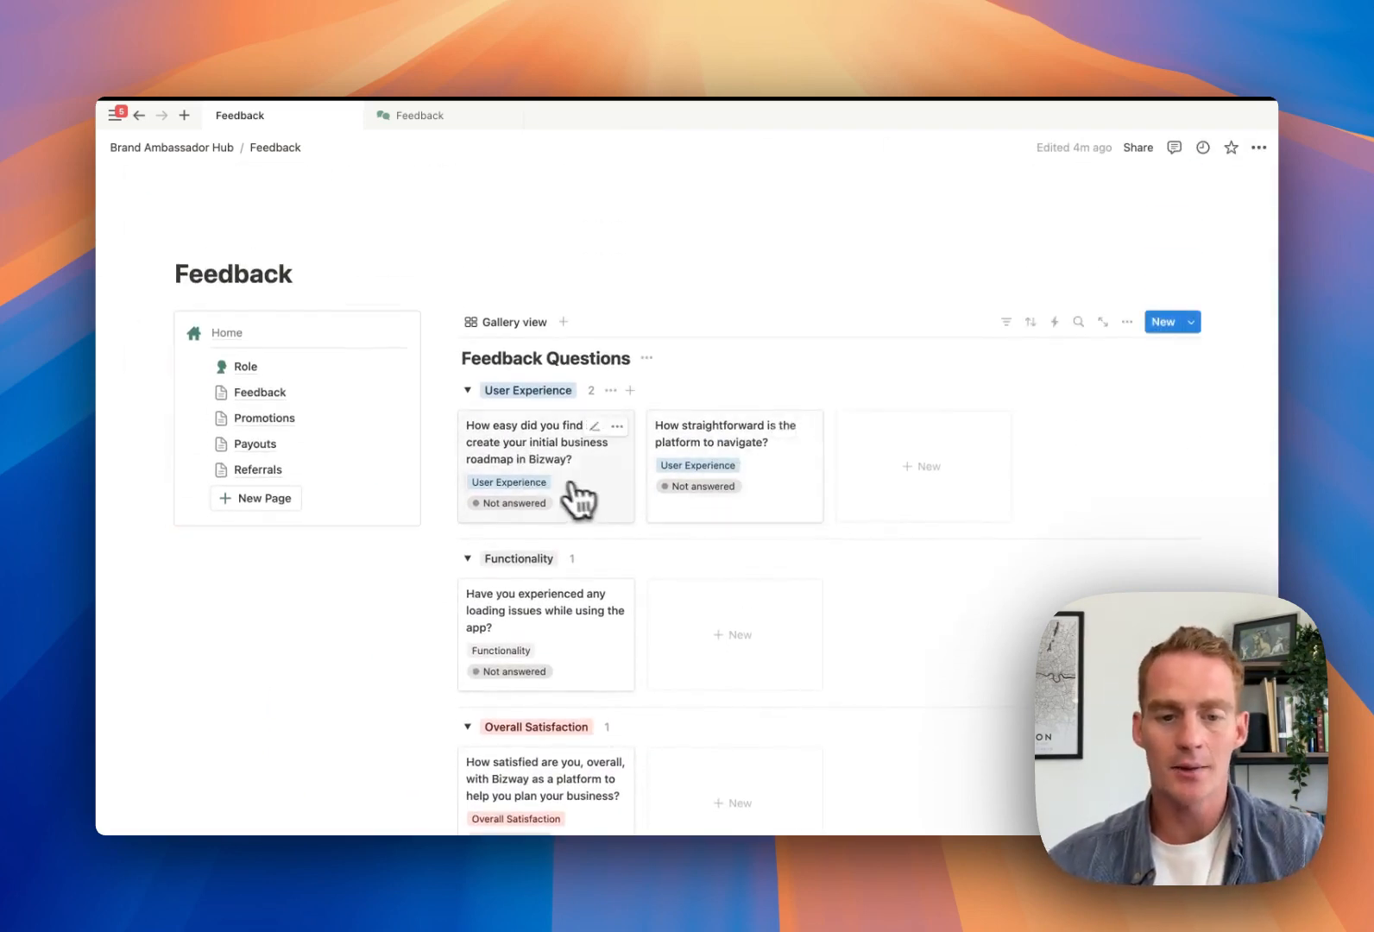
left_click(533, 480)
left_click(800, 443)
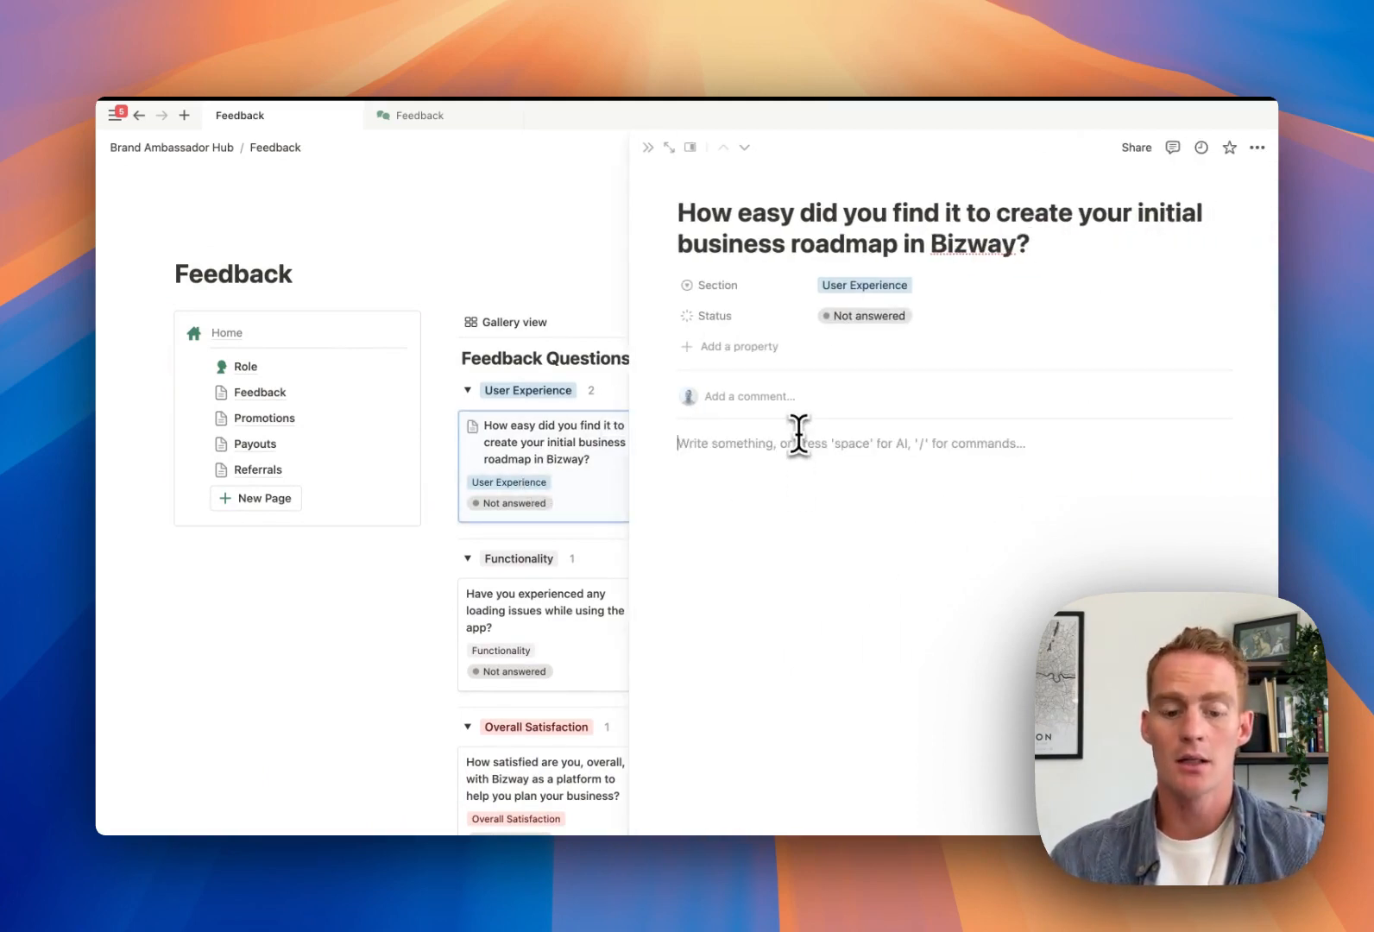
type("It was great! ")
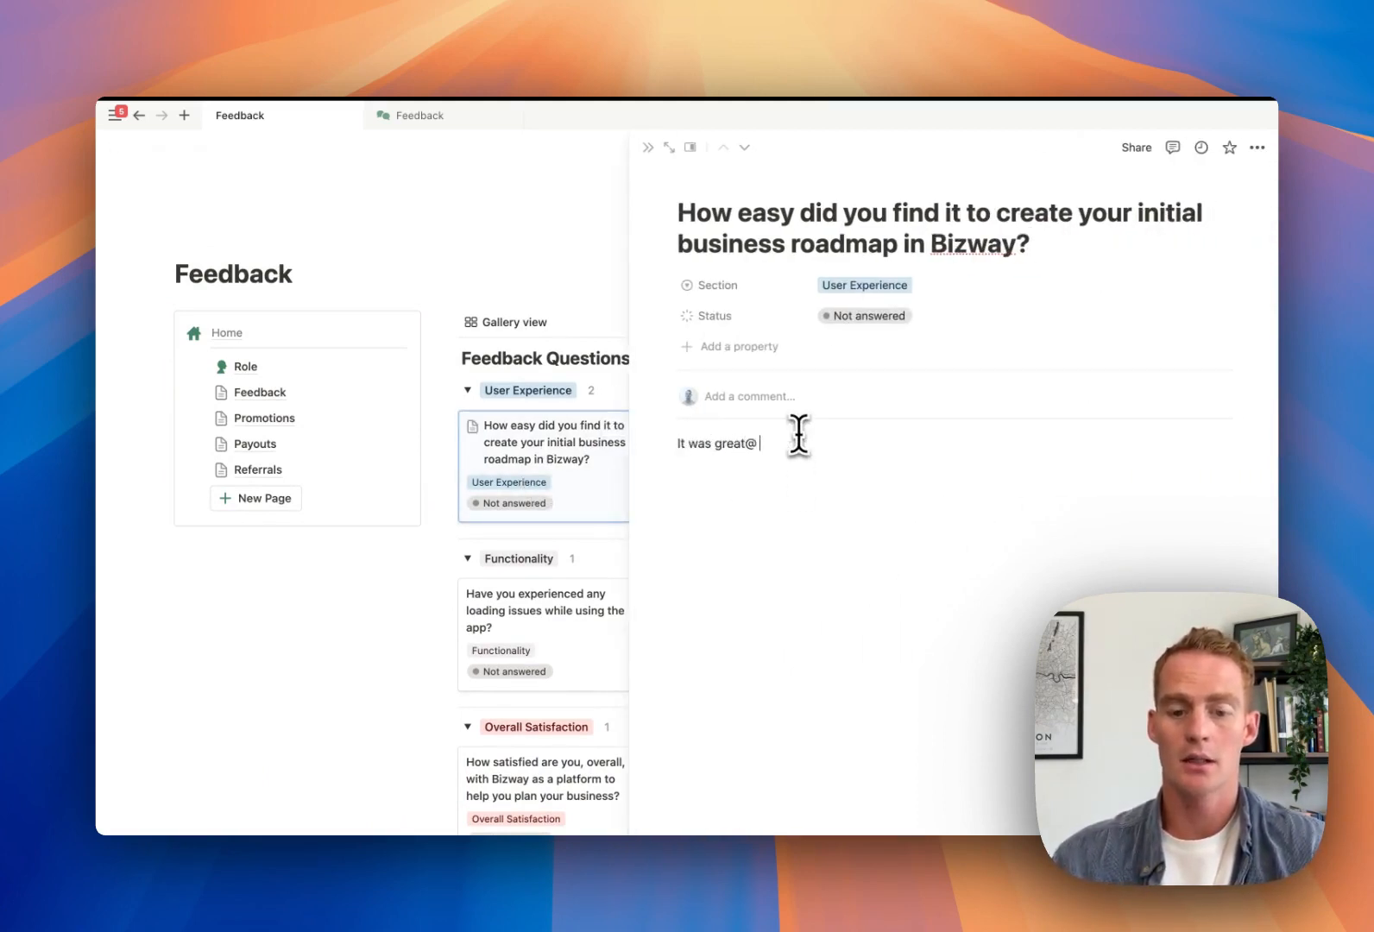
type("Very easy to get started.")
left_click(647, 148)
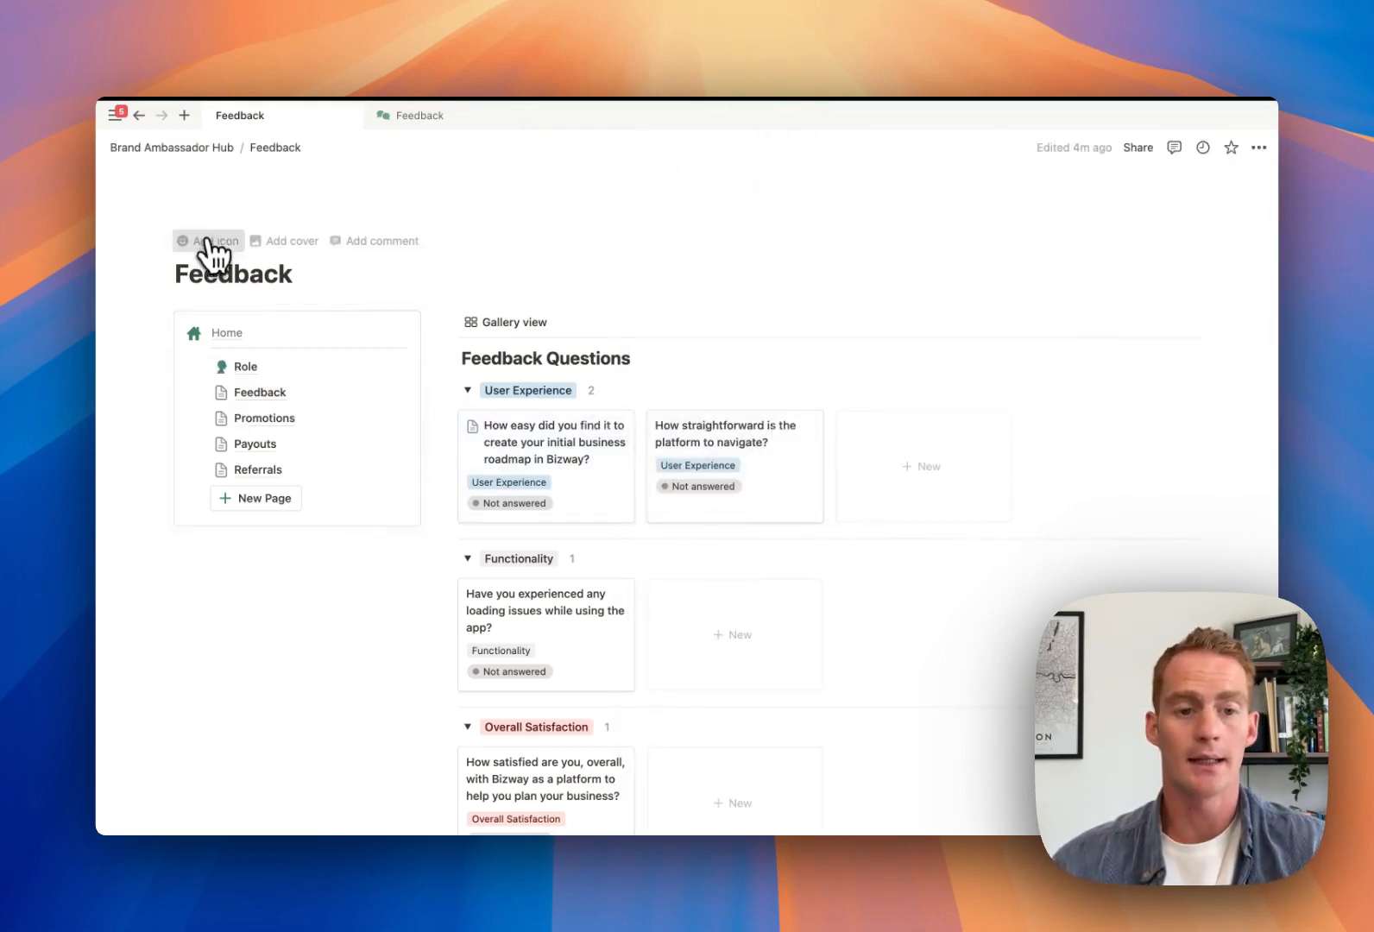
Give the Feedback page a speech-bubble icon and go to the Promotions page
left_click(209, 241)
left_click(181, 324)
left_click(217, 422)
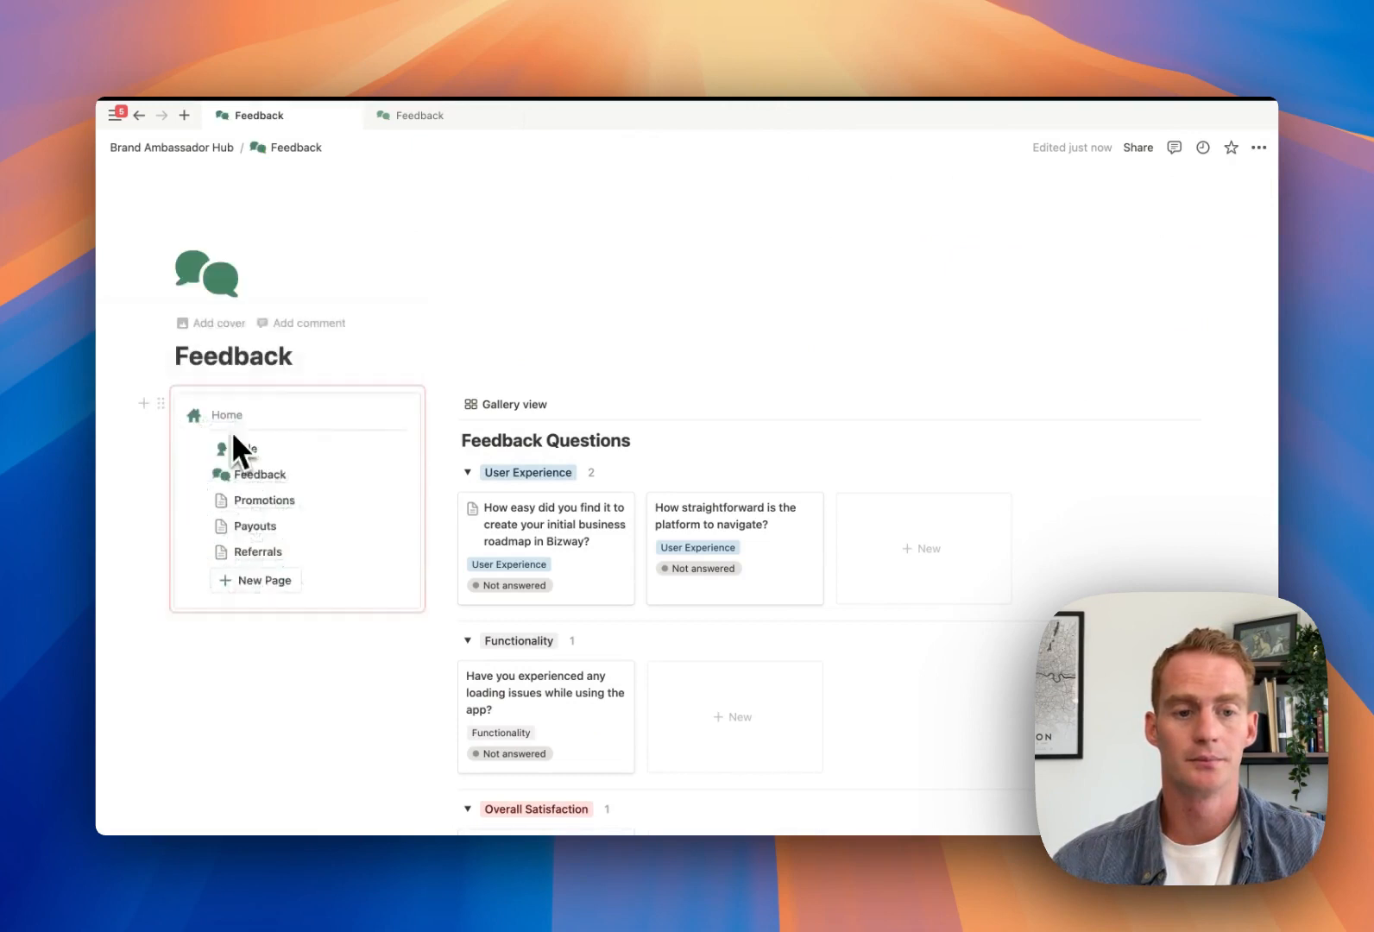
mouse_move(262, 505)
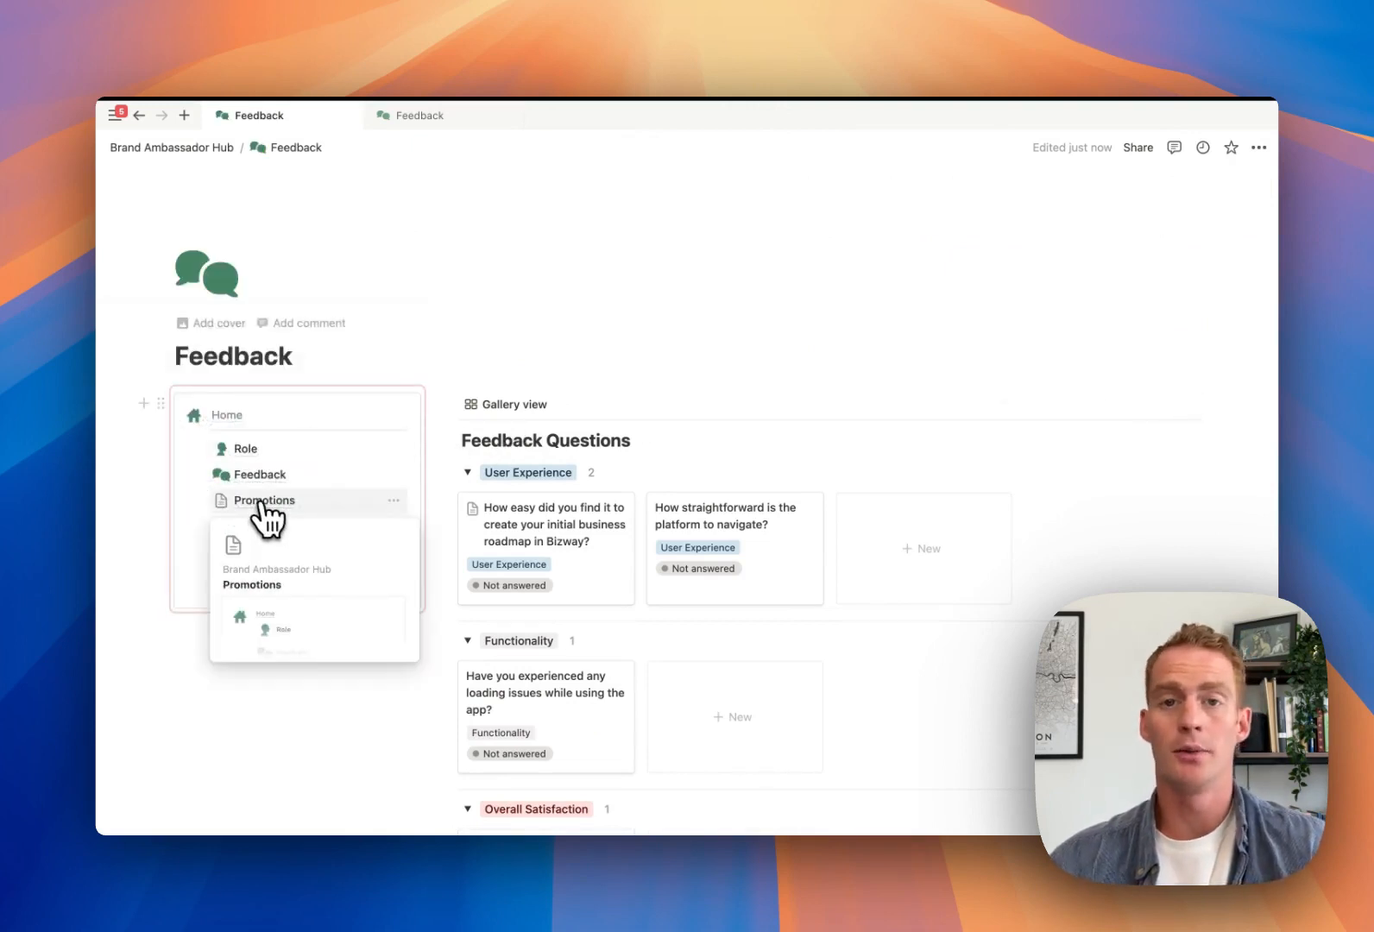
left_click(264, 509)
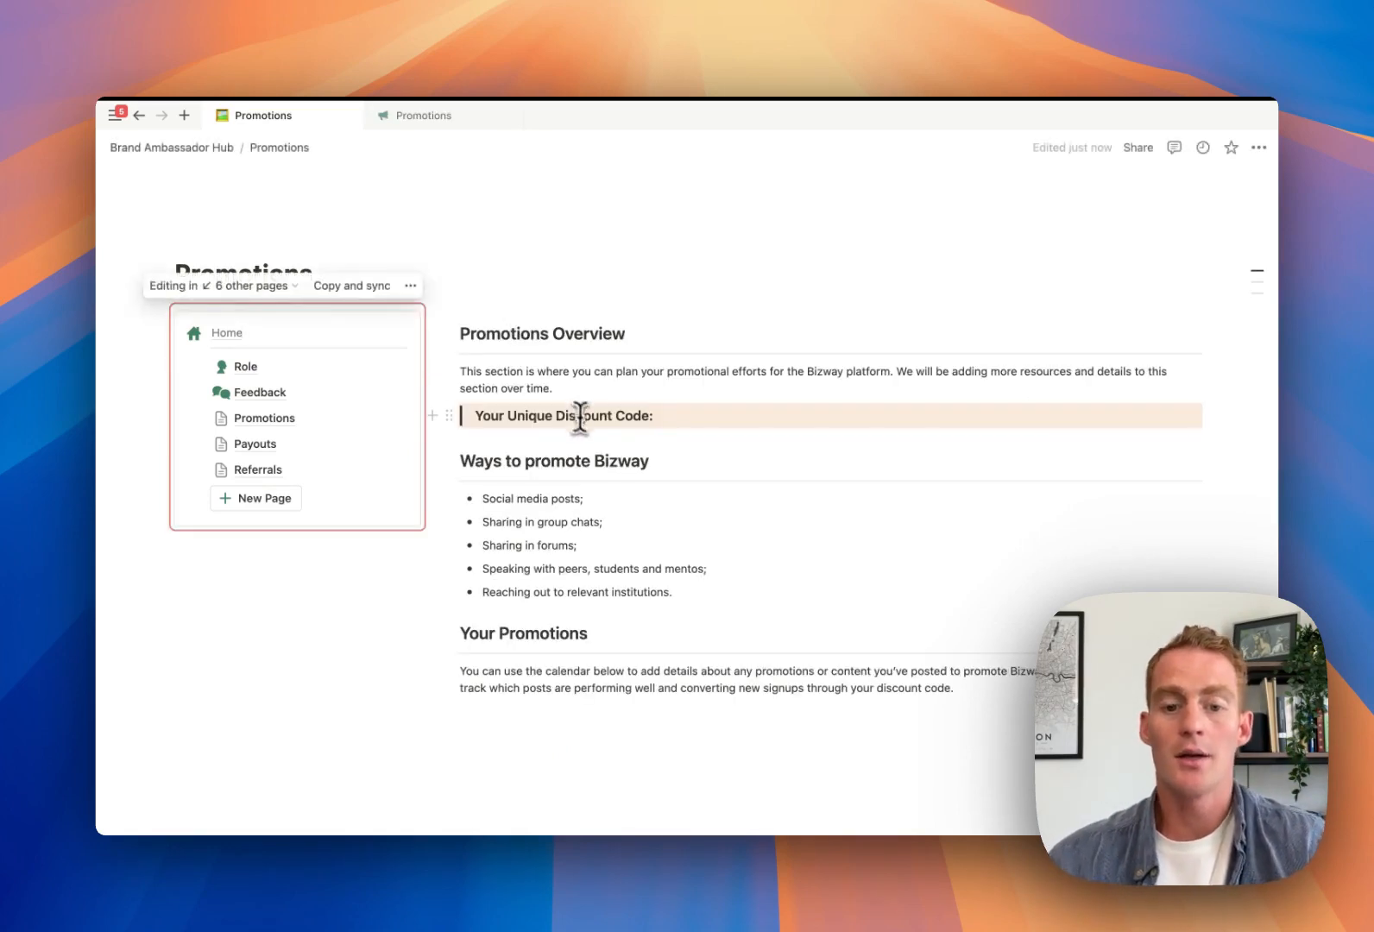
Enter the ambassador's discount code after 'Your Unique Discount Code:' and start a new block below the last paragraph
left_click(581, 419)
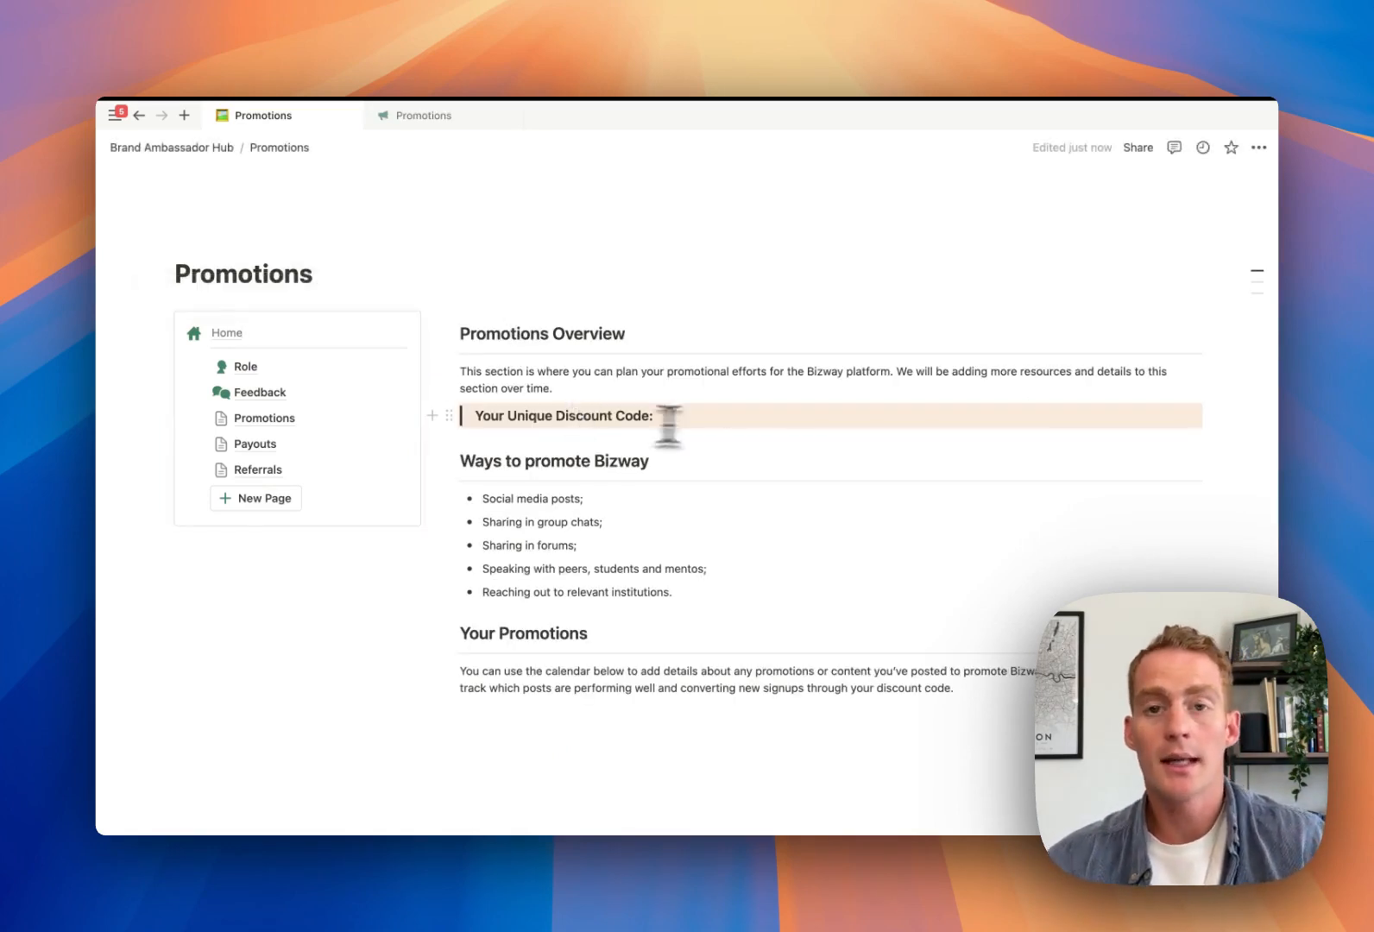
left_click(697, 421)
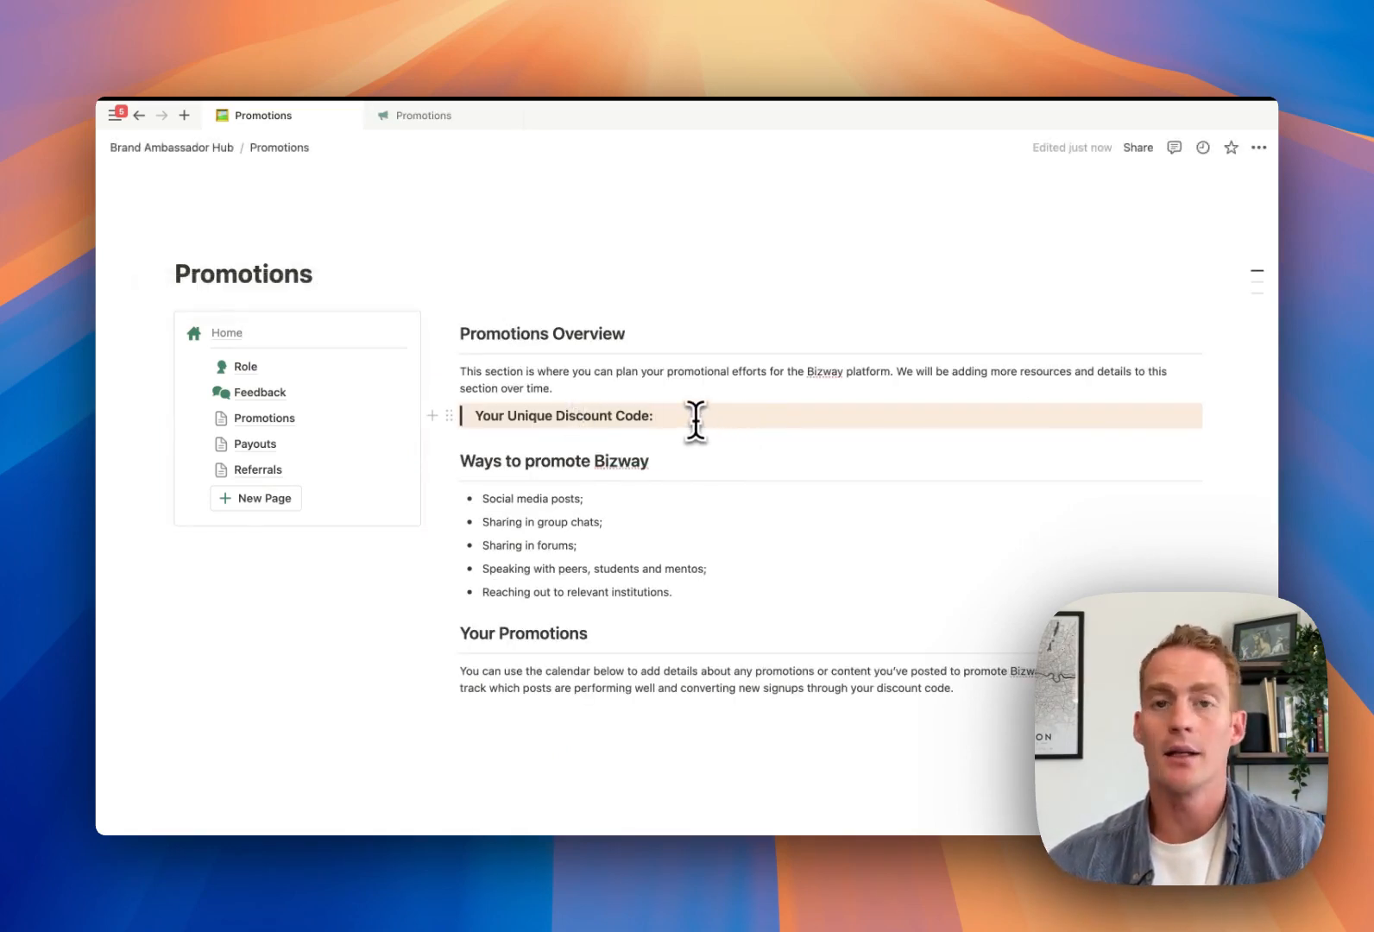
type("JOHN10")
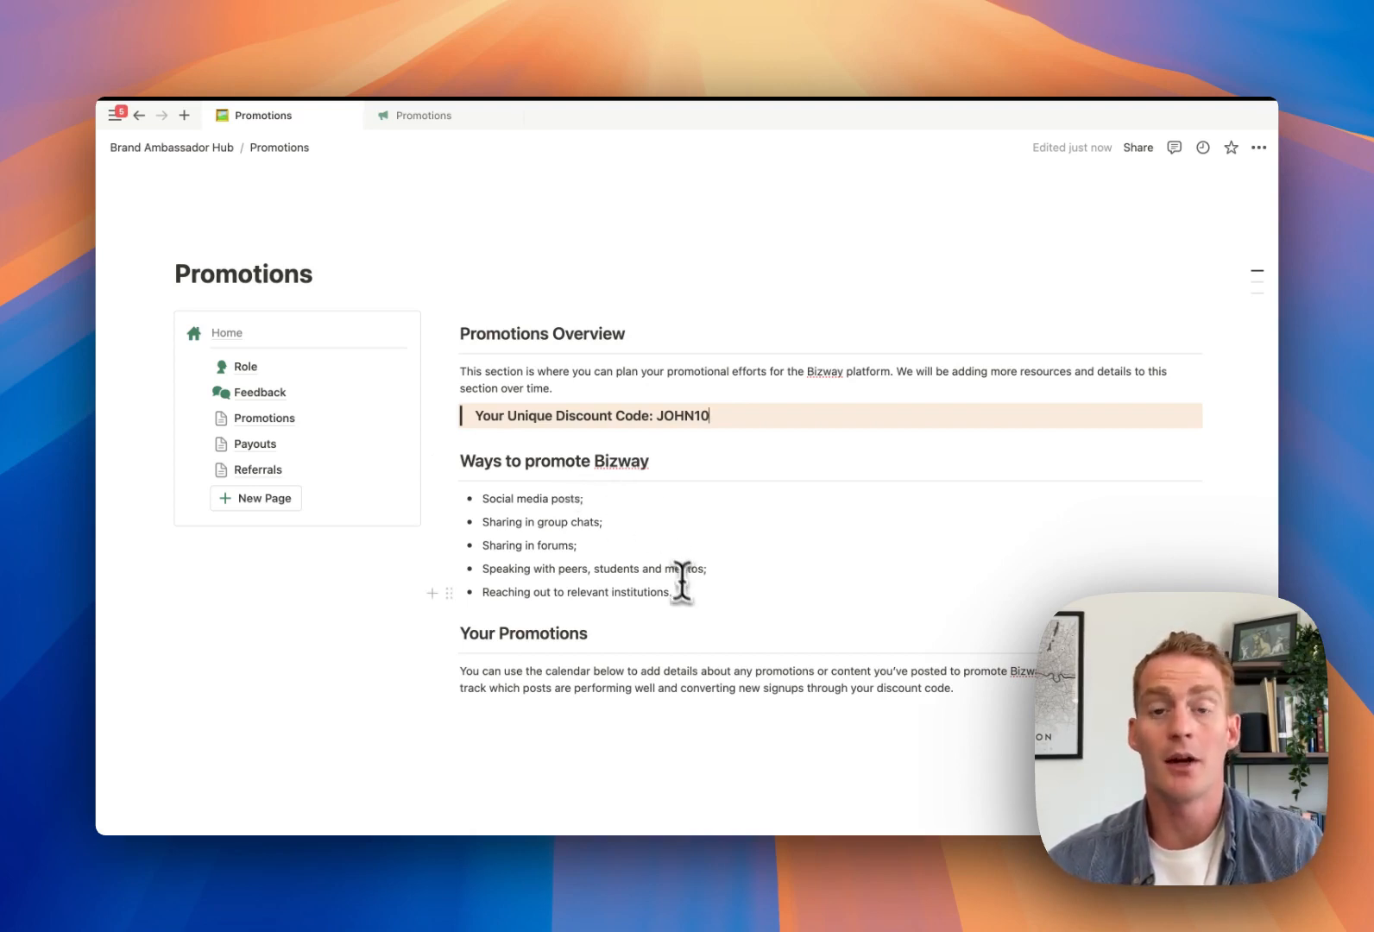
scroll(692, 598, "down", 1)
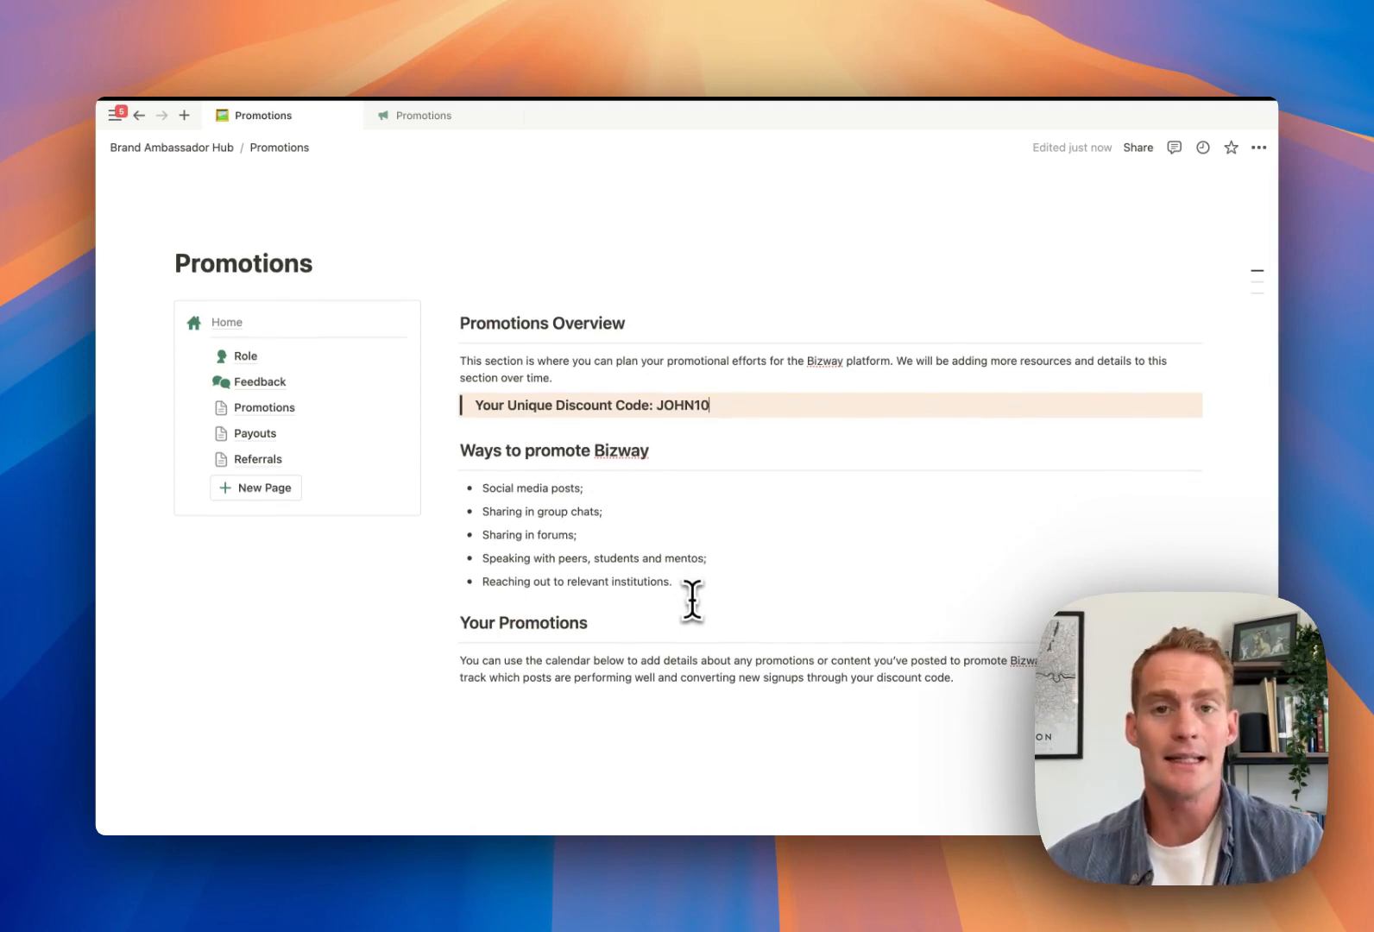
scroll(692, 598, "down", 2)
left_click(538, 635)
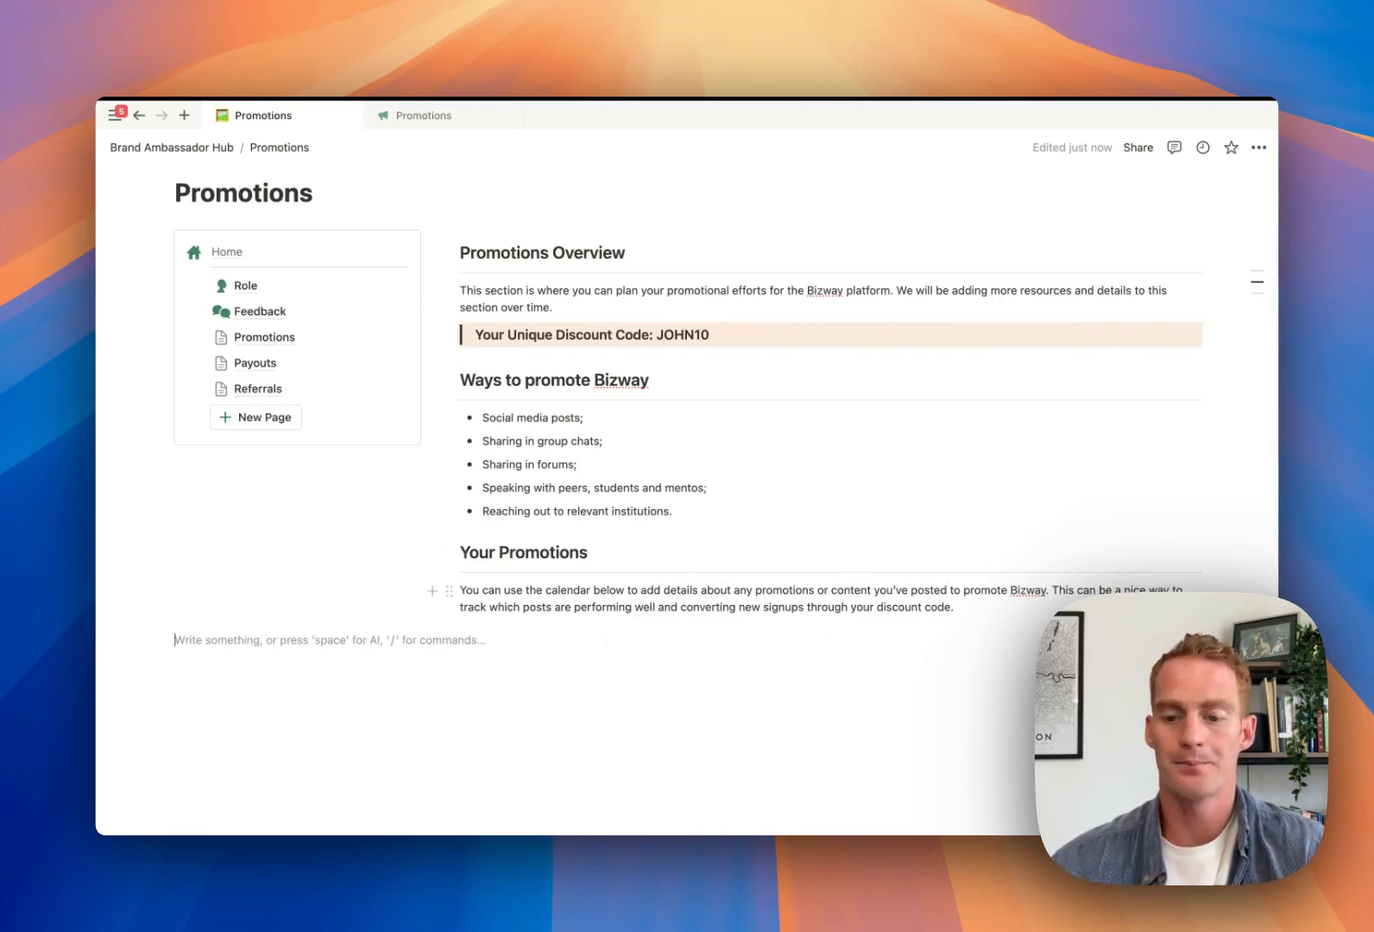
Insert a new inline calendar database via /cal titled 'Content Promotions'
left_click(987, 609)
key("Return")
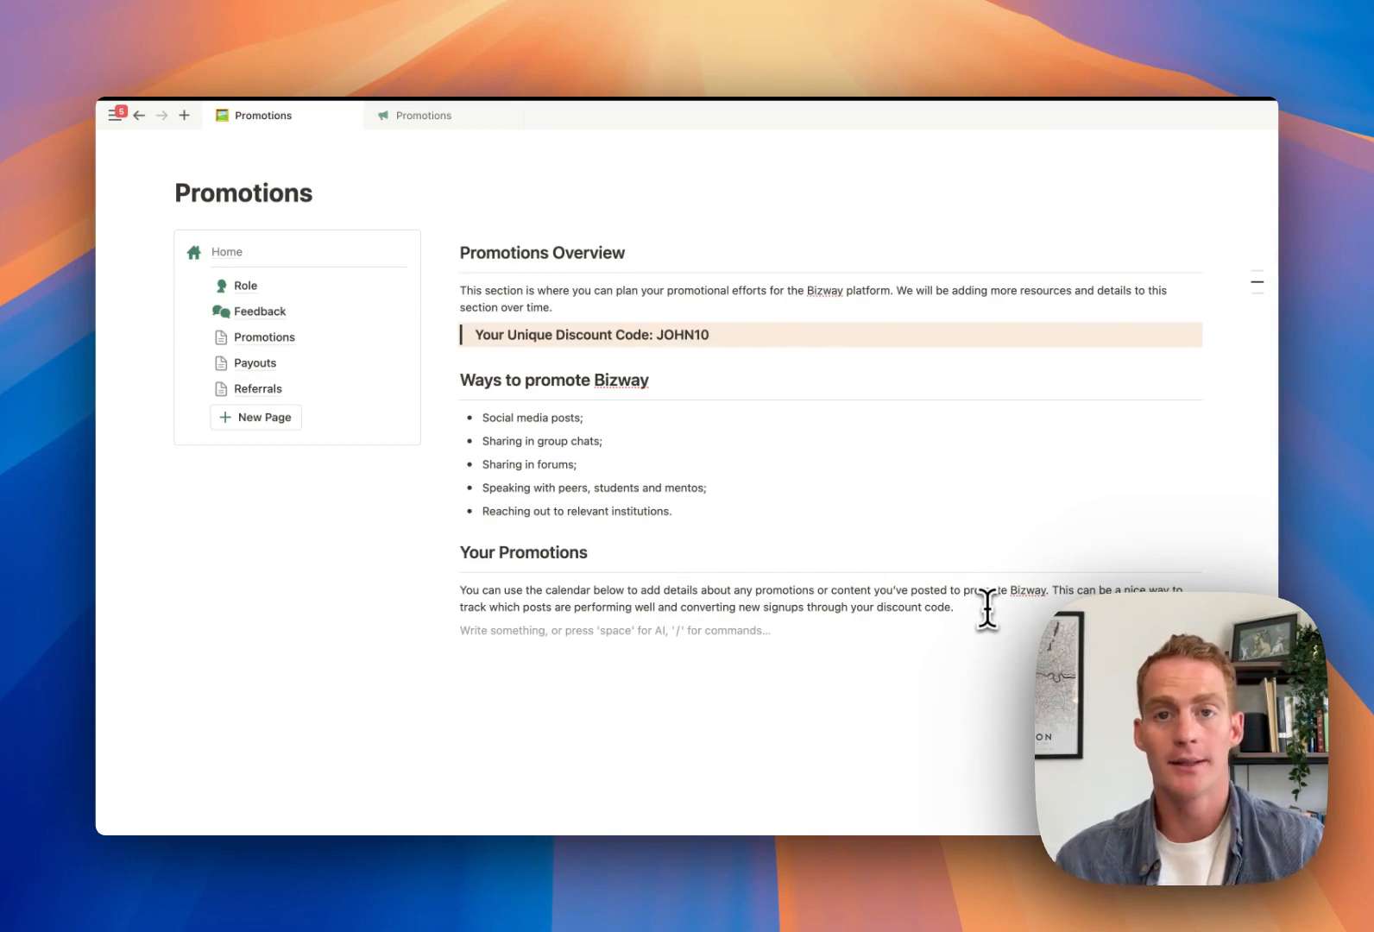
type("/cal")
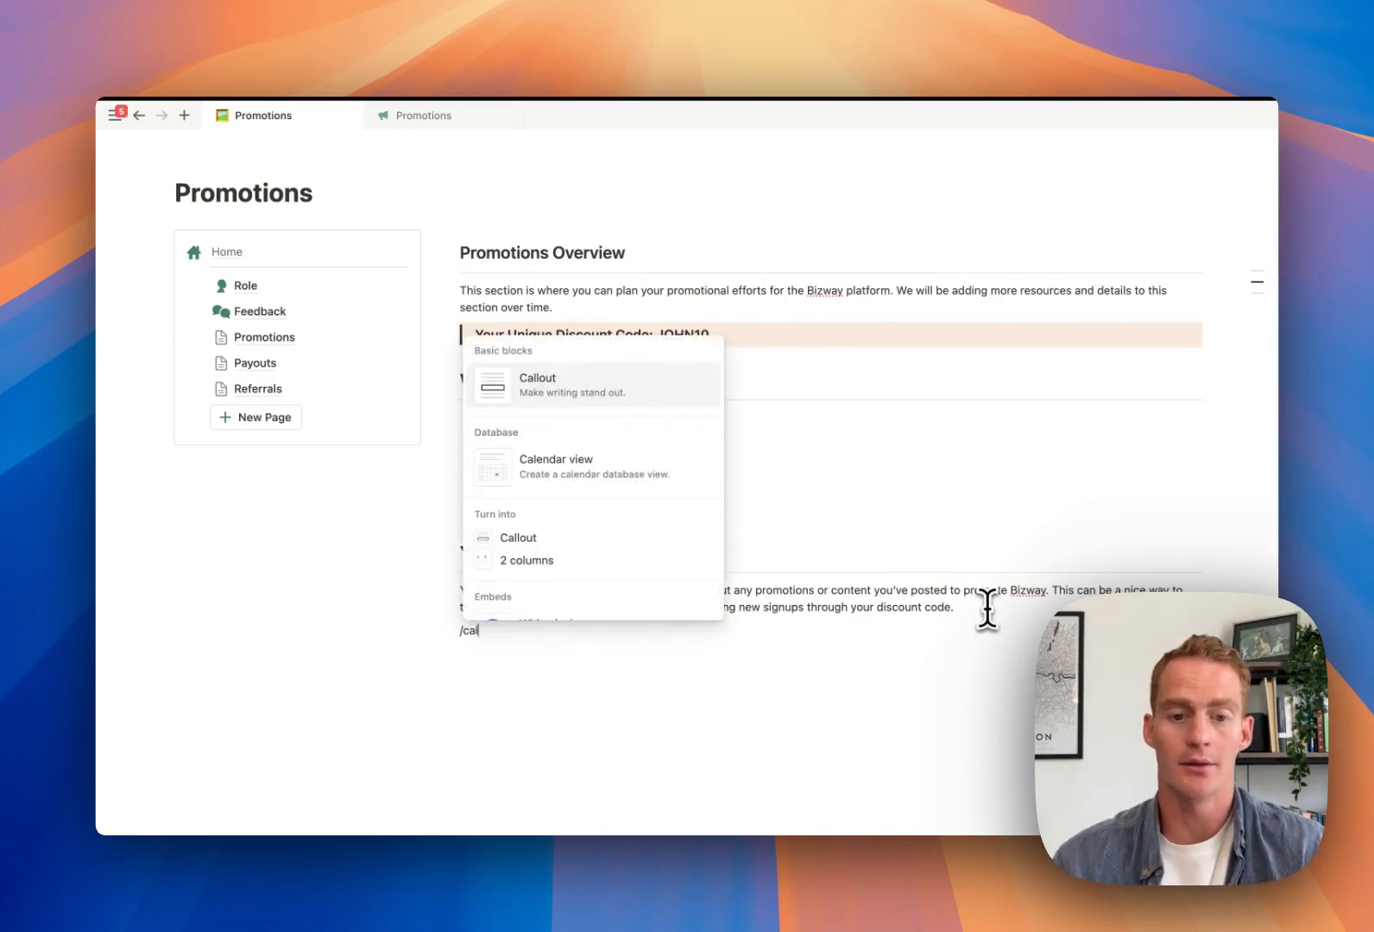
left_click(653, 488)
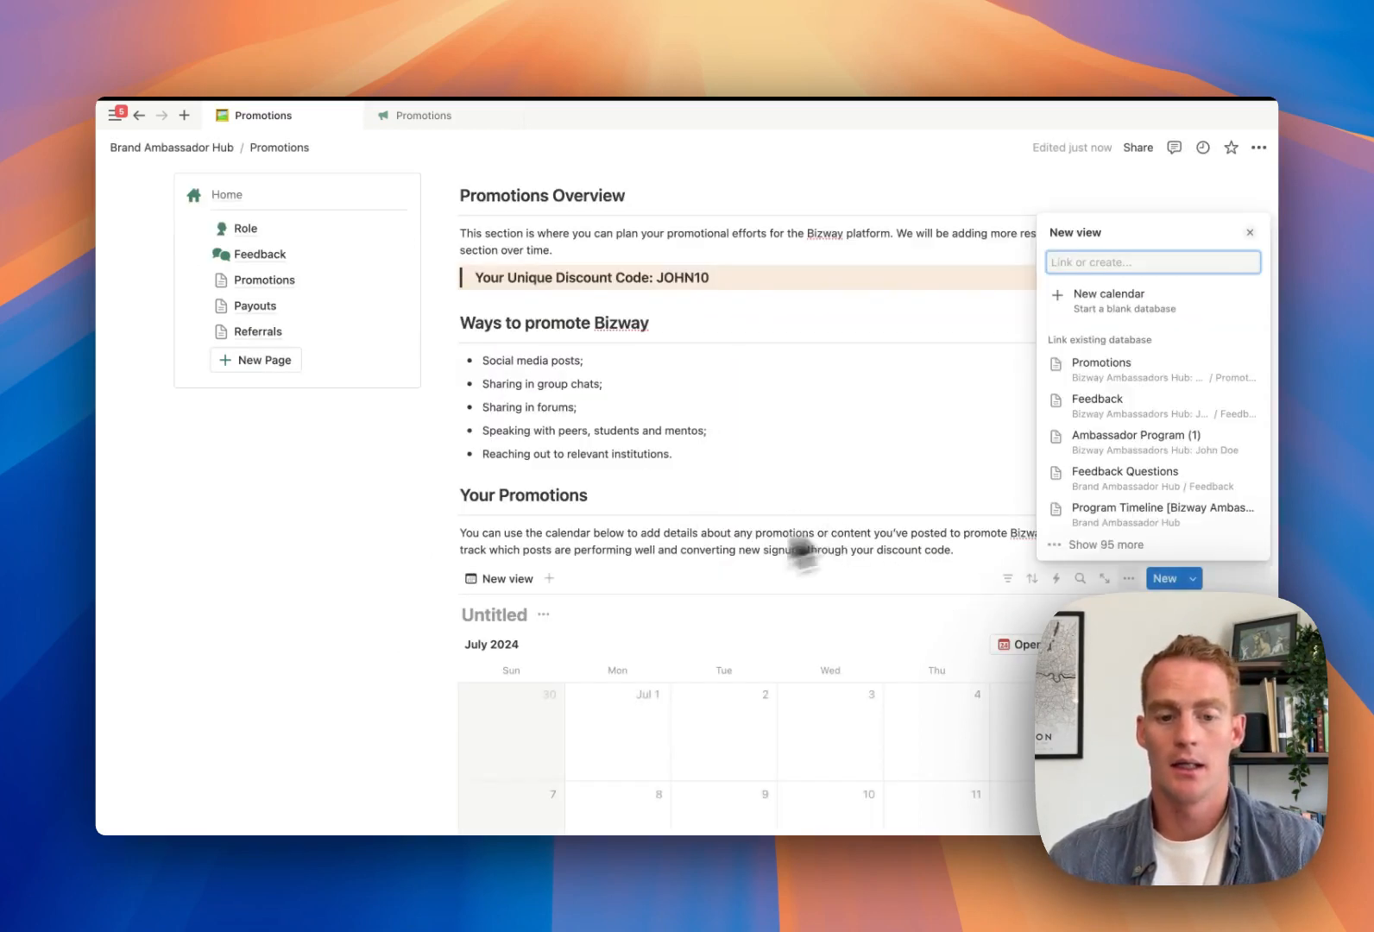
left_click(494, 622)
type("Content")
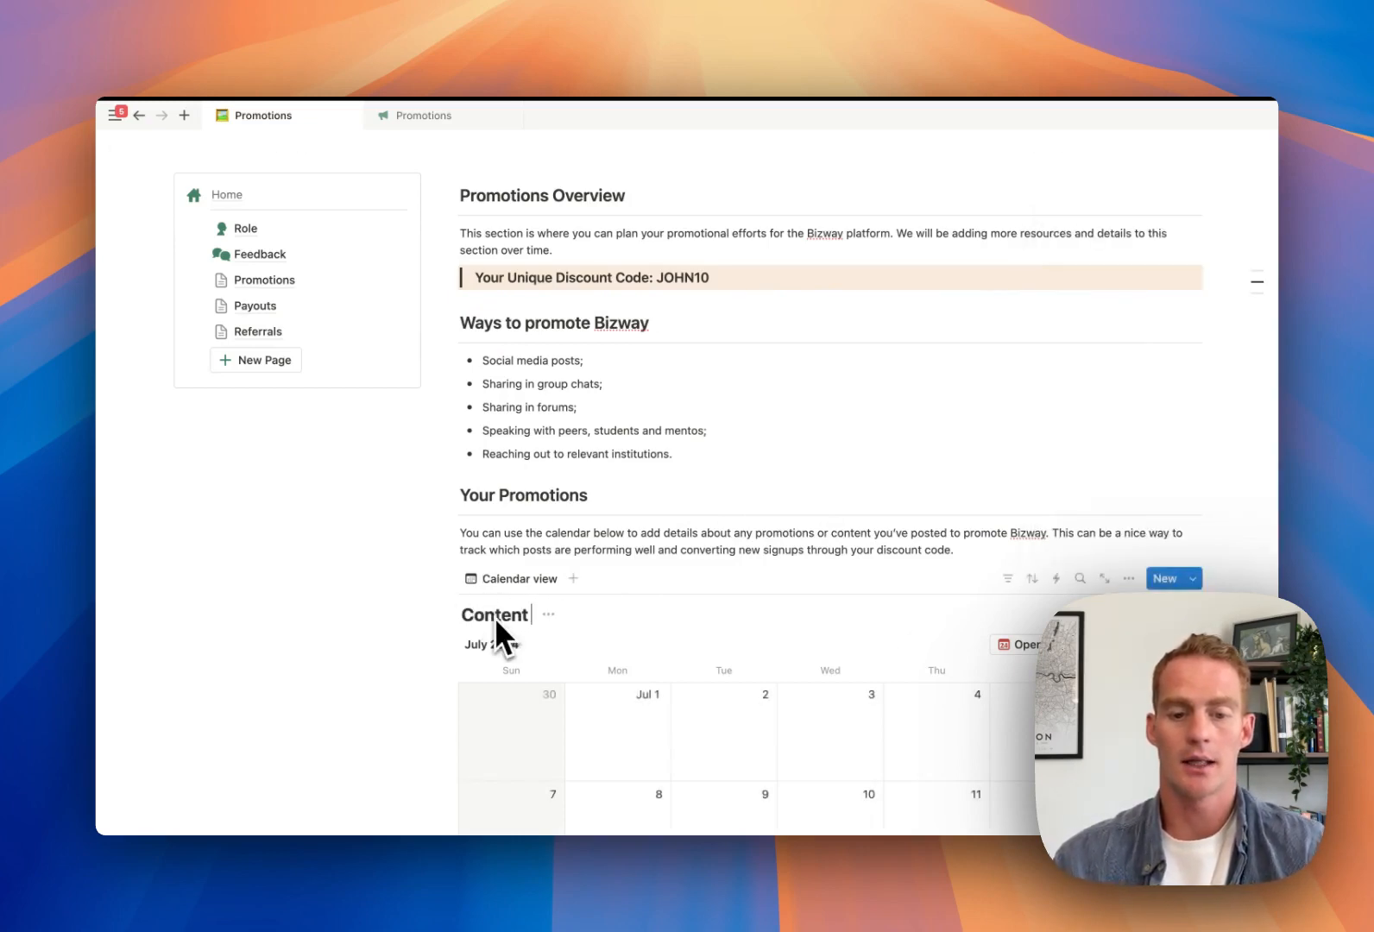
type(" Promotions")
scroll(494, 618, "down", 5)
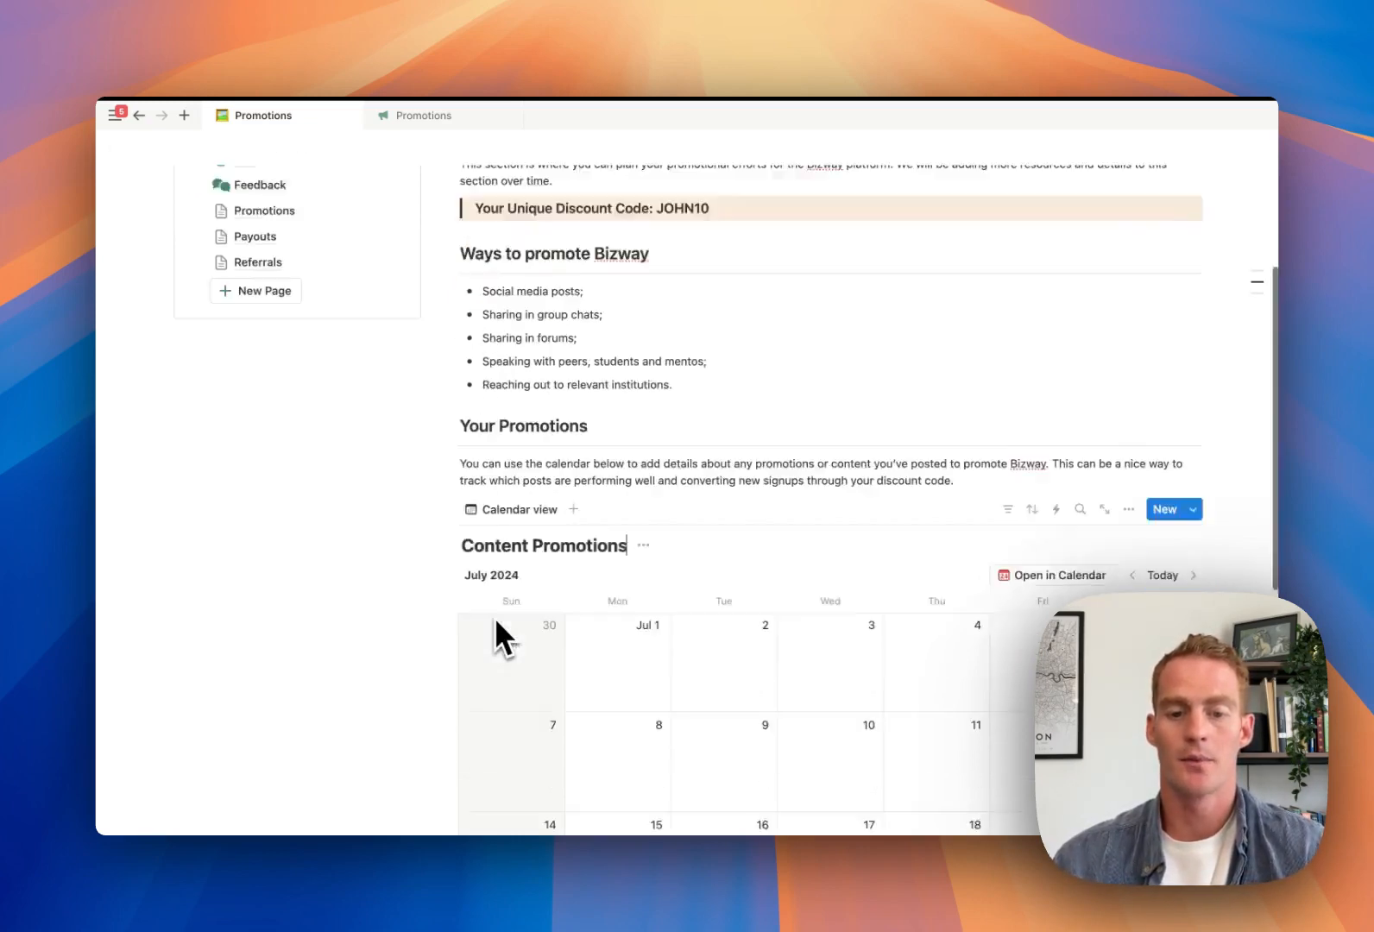
scroll(849, 517, "up", 1)
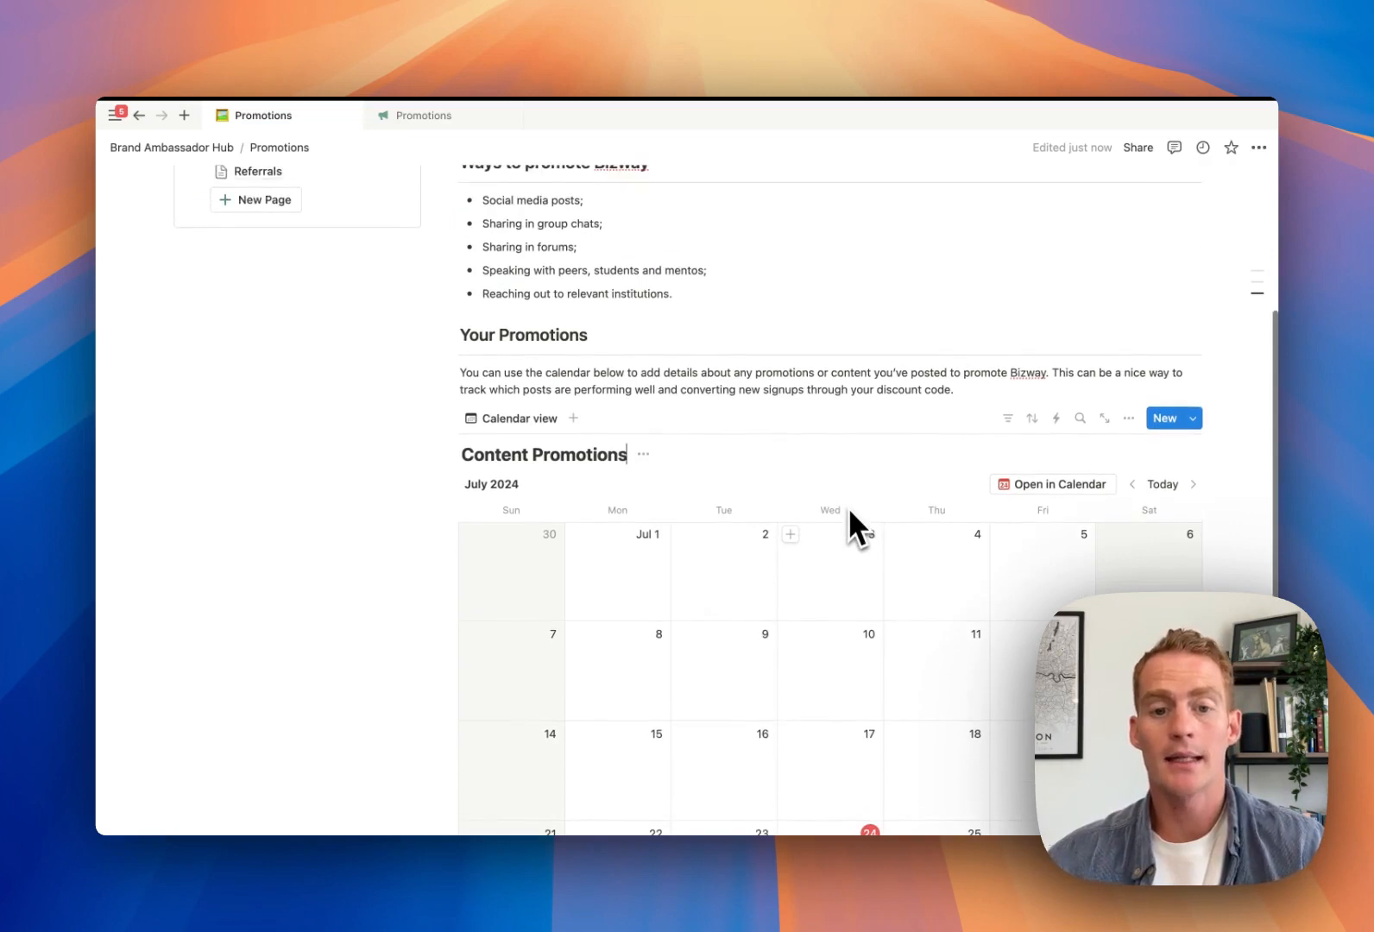
Add a July 3 calendar entry with a new URL property named Post Link
left_click(788, 537)
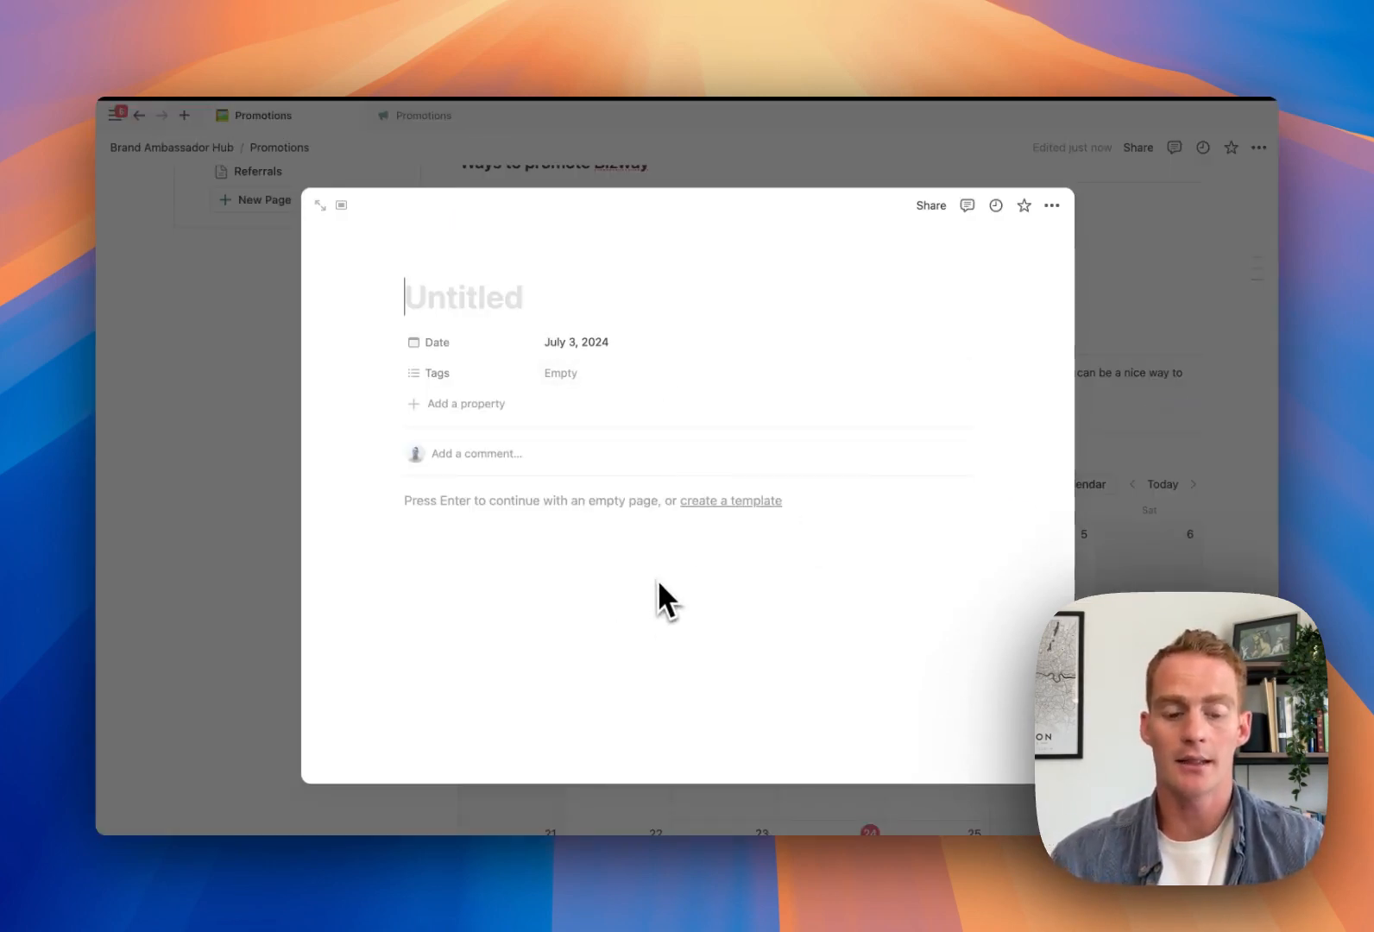
left_click(476, 414)
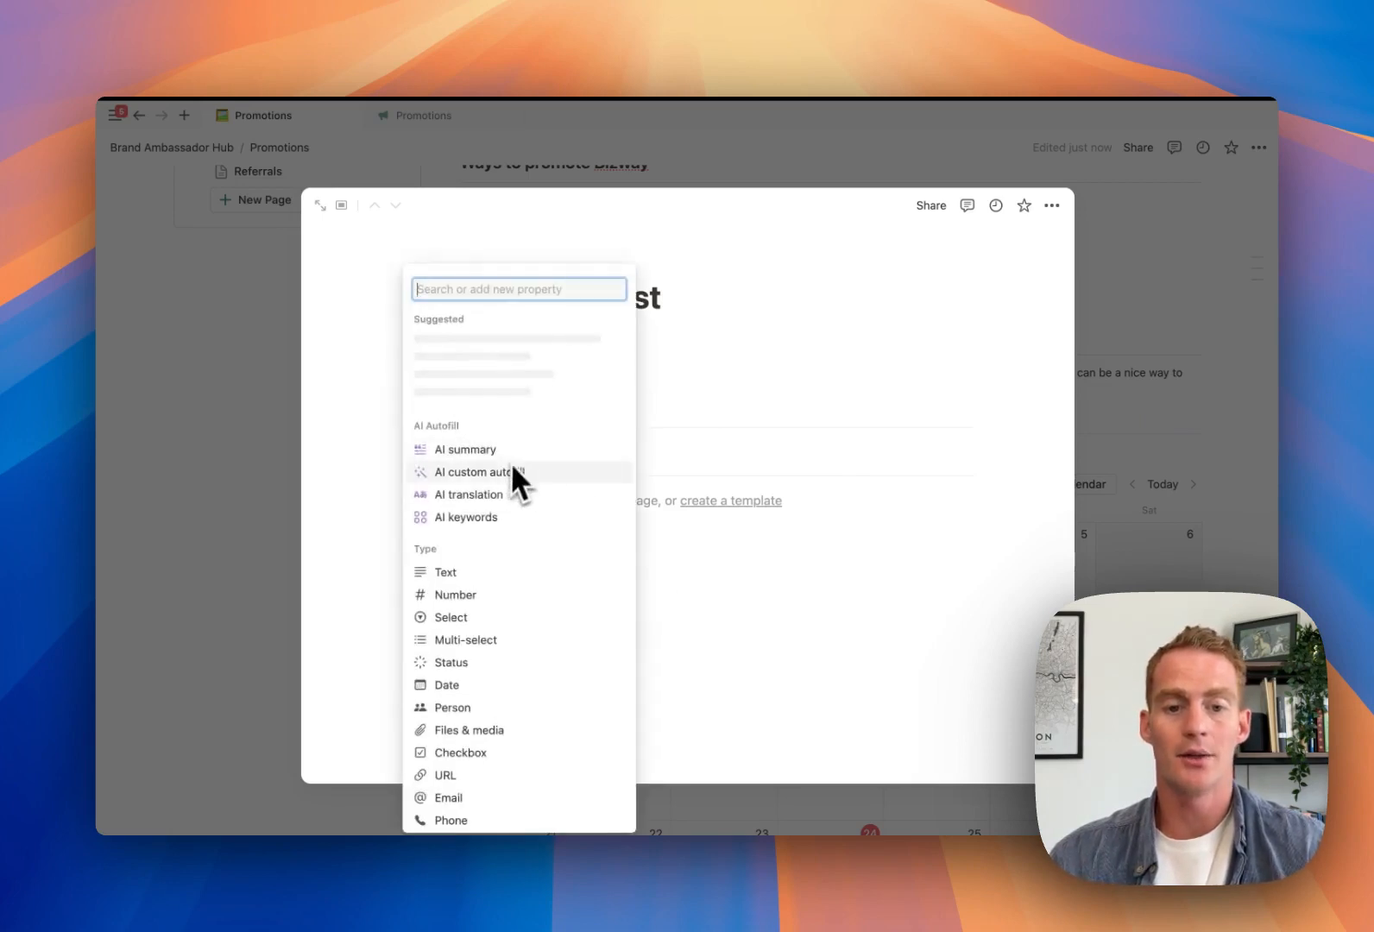
scroll(496, 609, "down", 4)
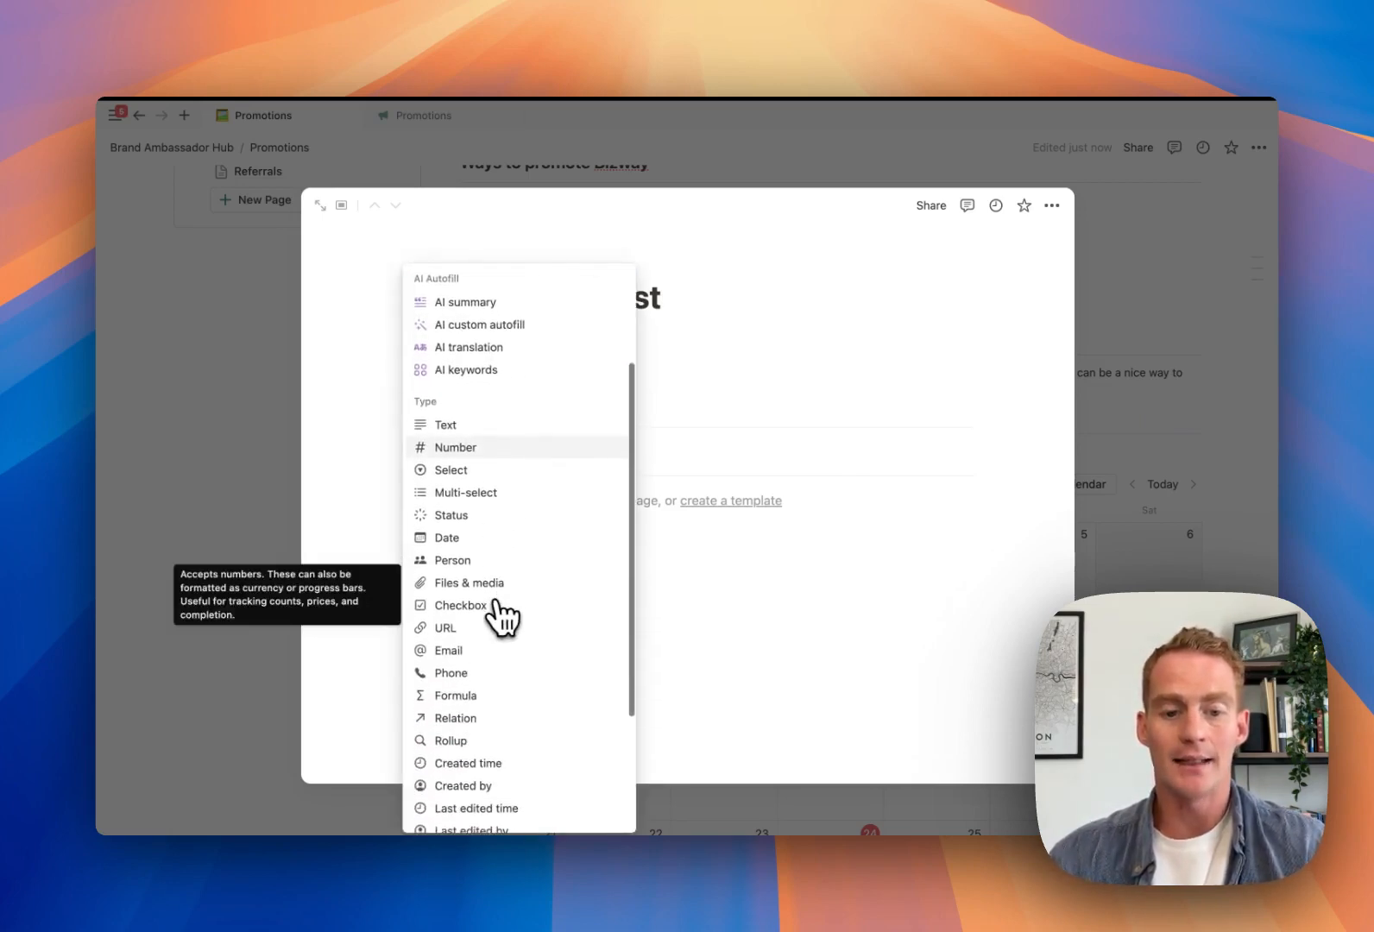
left_click(483, 627)
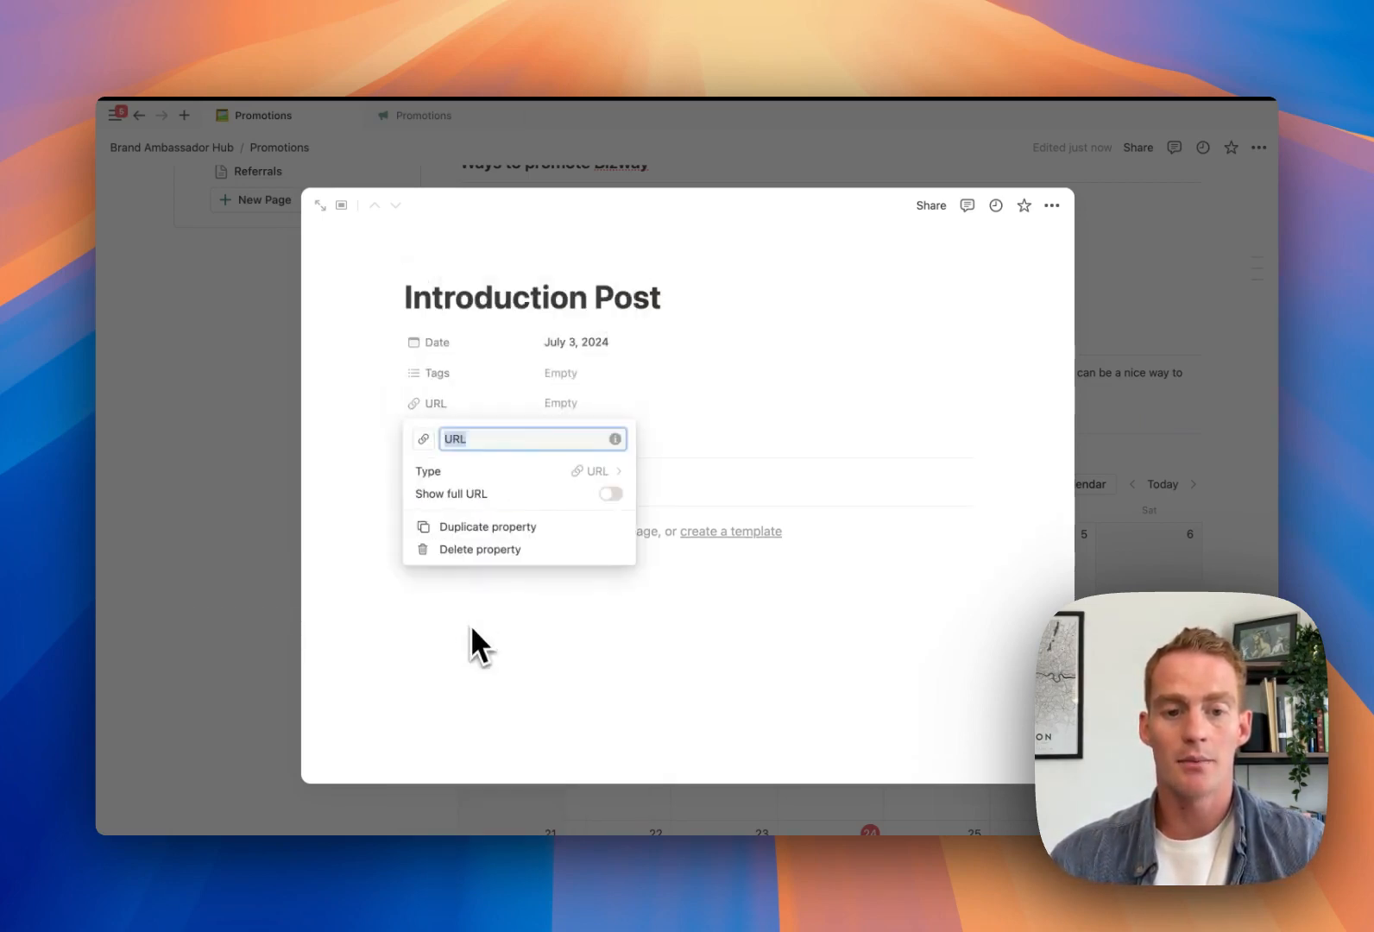
type("Post Link")
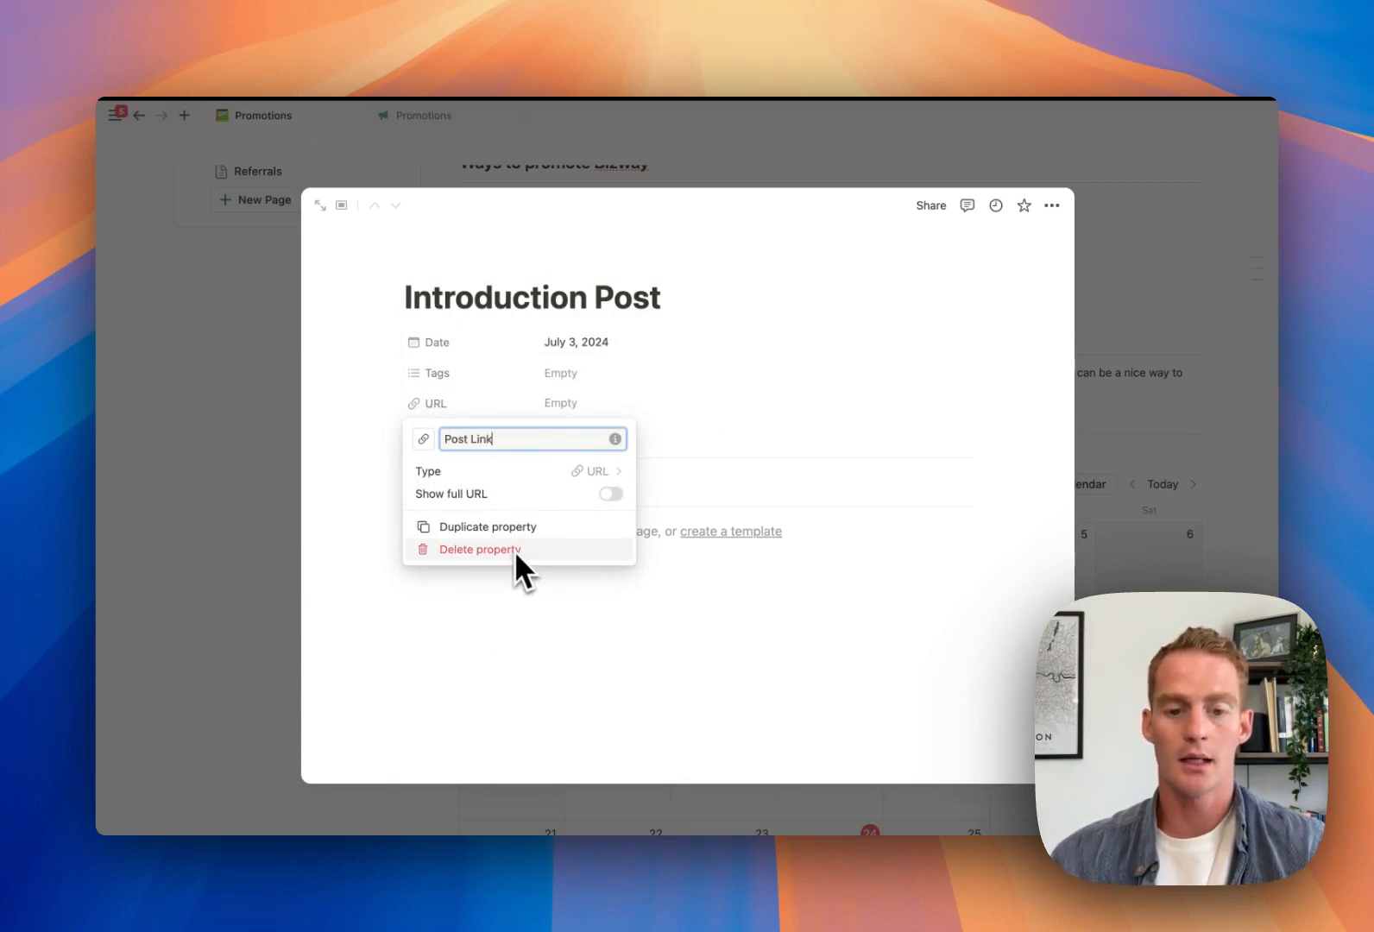
left_click(664, 600)
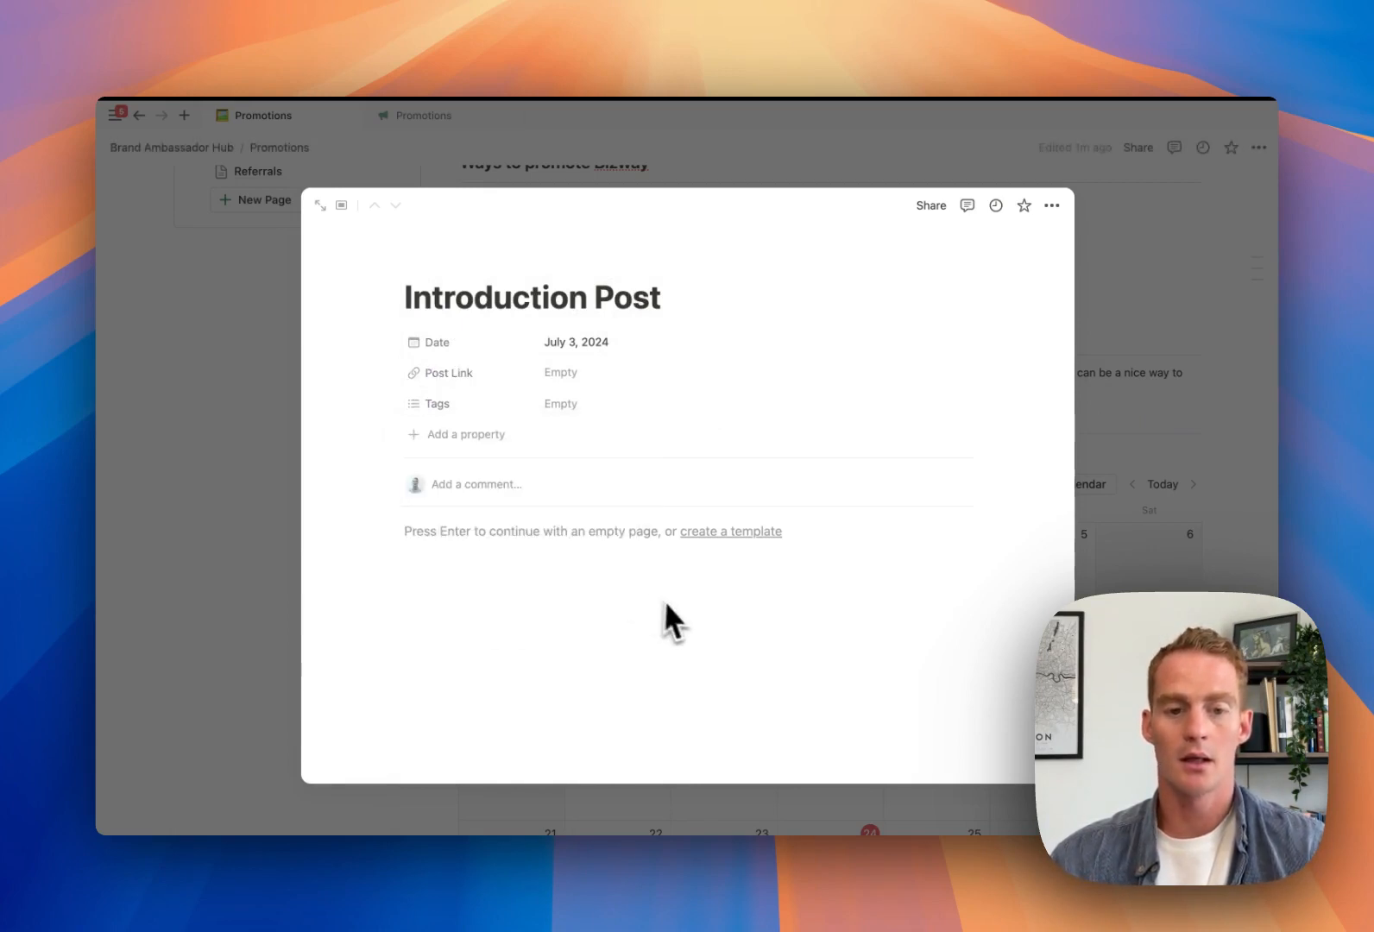
Rename the entry's Tags property to Platform
left_click(457, 406)
left_click(462, 456)
left_click(491, 442)
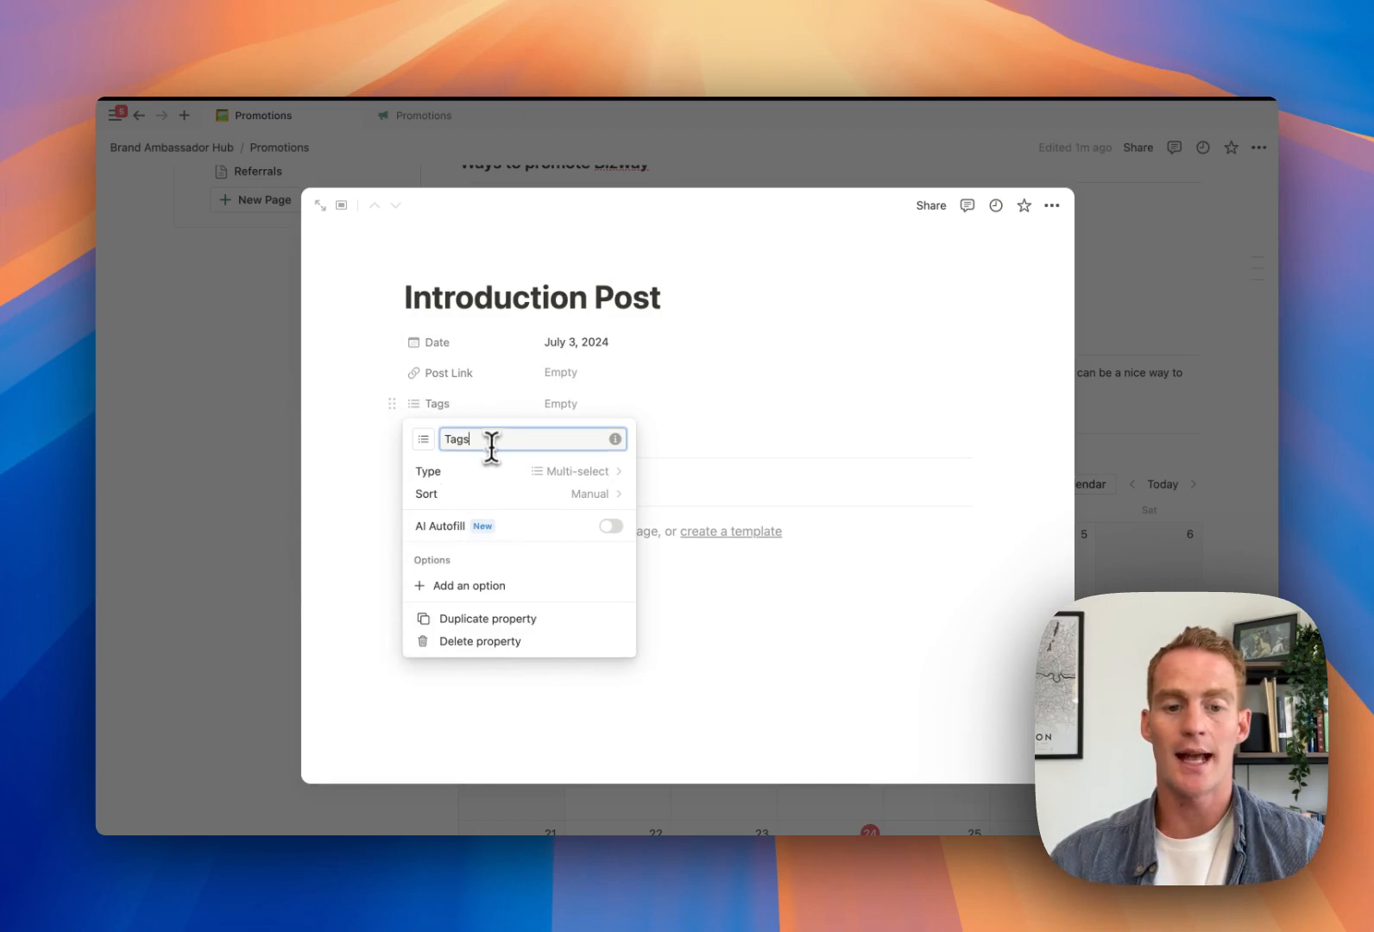
type("Platform")
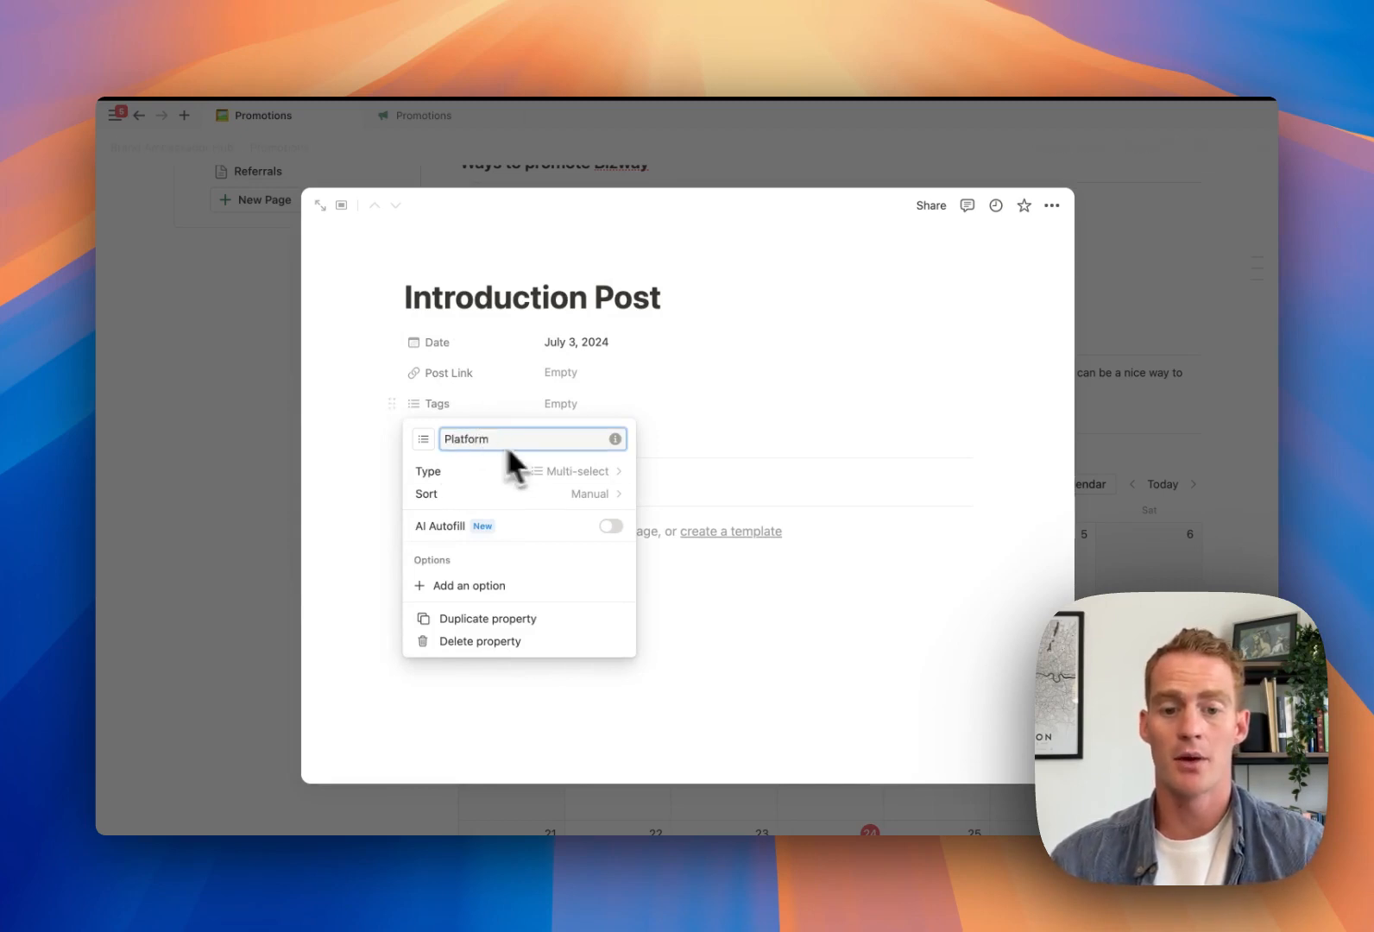
left_click(786, 613)
Tag the entry's Platform with YouTube, Instagram, Twitter, Facebook and TikTok
left_click(587, 406)
left_click(570, 376)
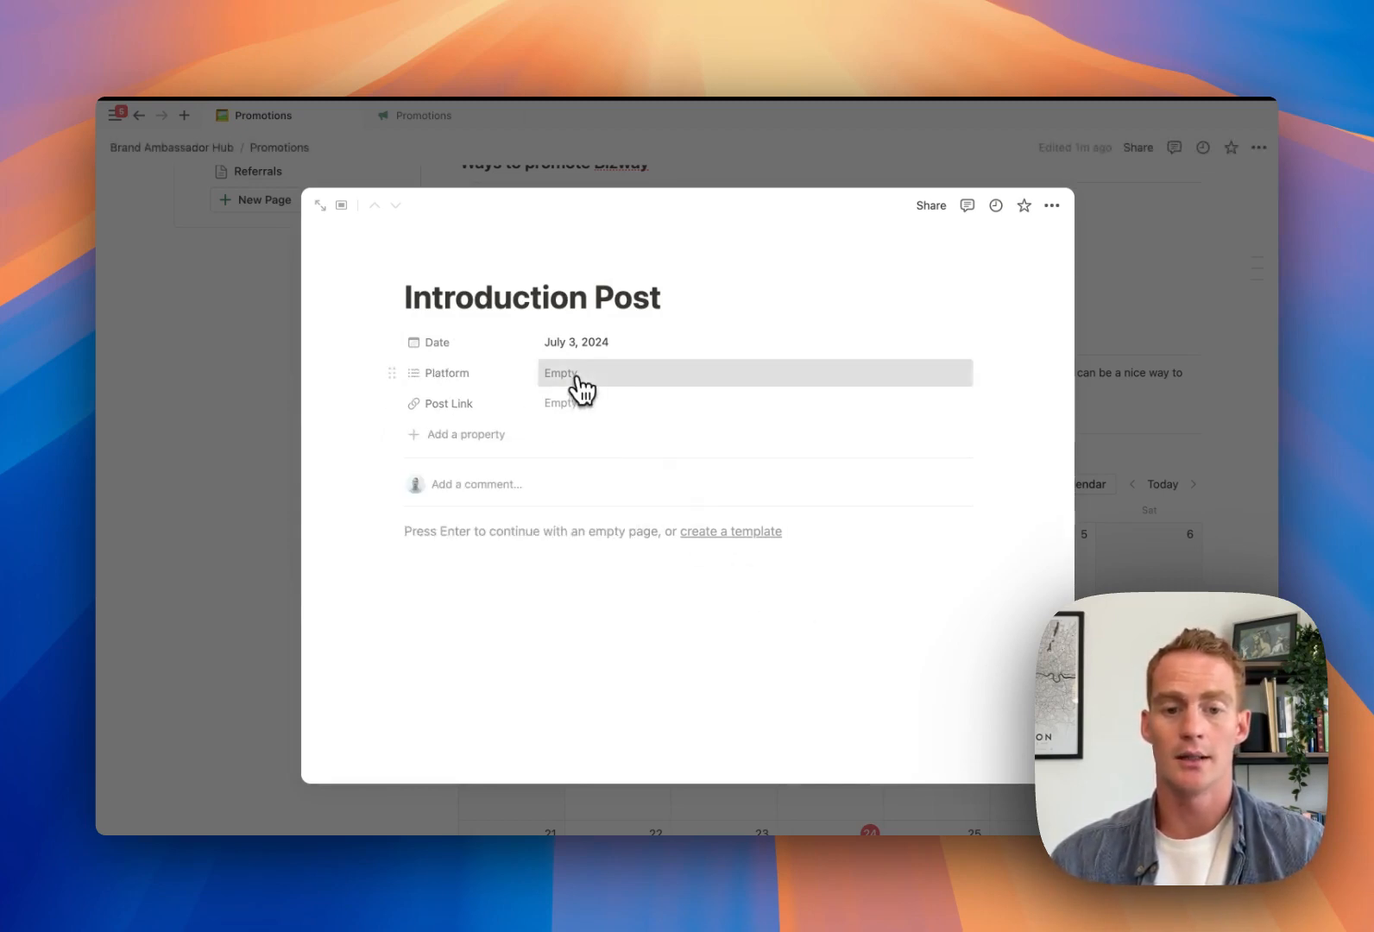
left_click(577, 375)
type("YouTube")
key("Return")
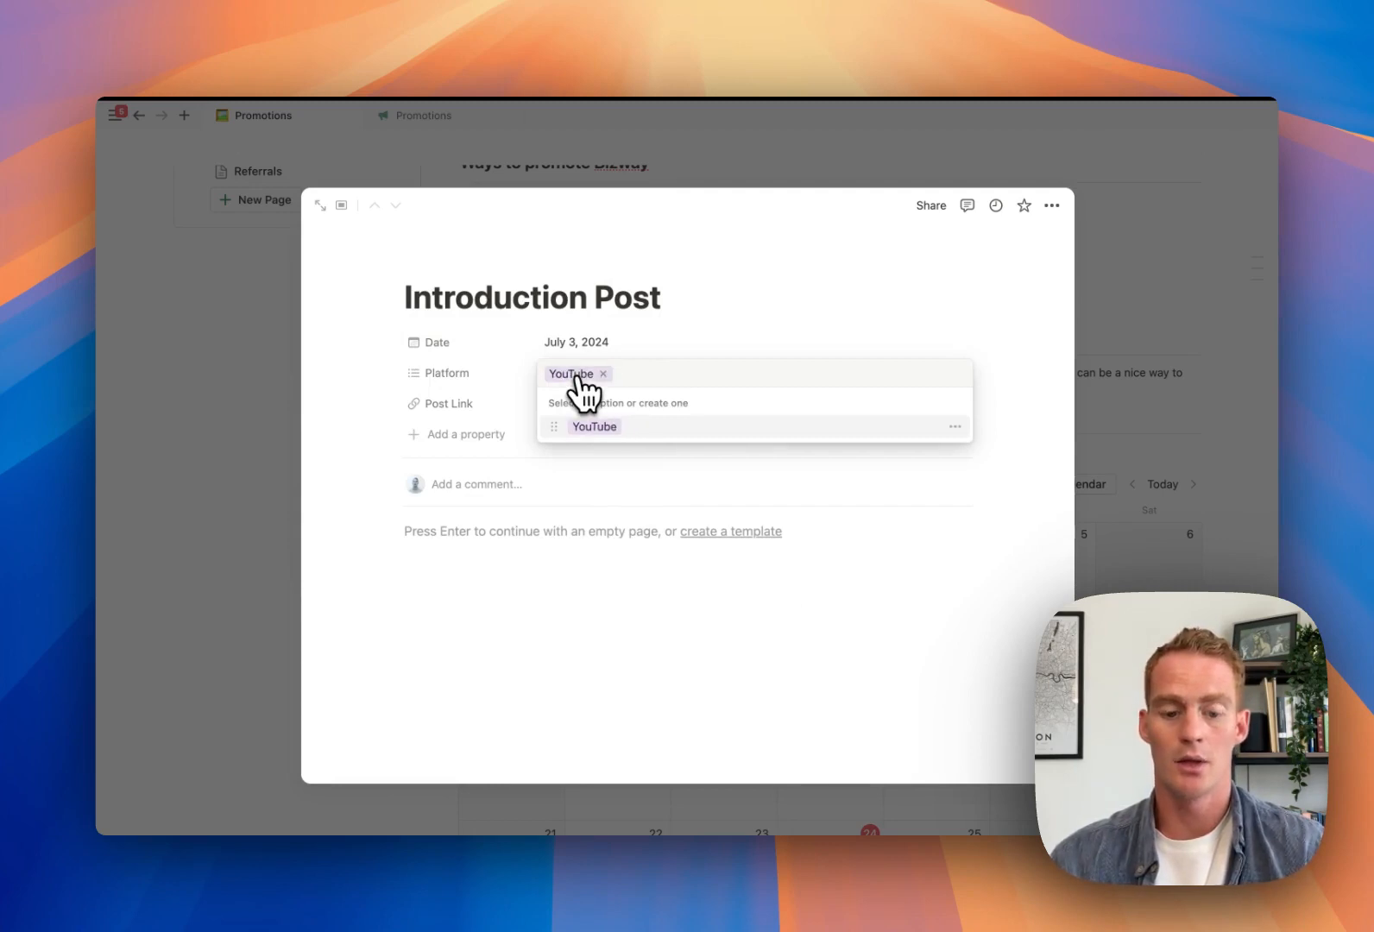
type("Instagram")
key("Return")
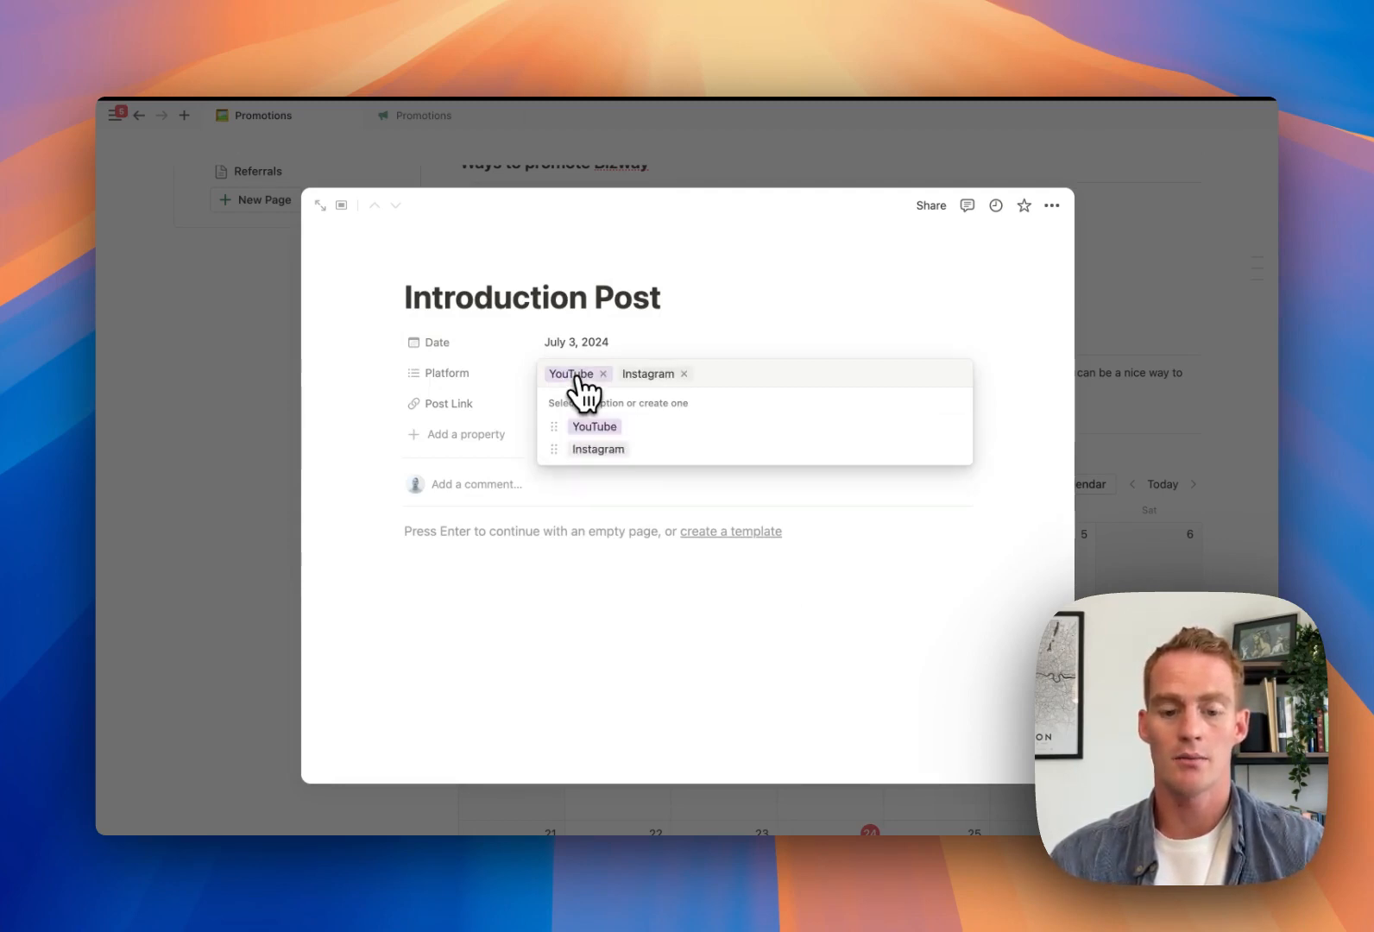
type("Twitter")
key("Return")
type("Fa")
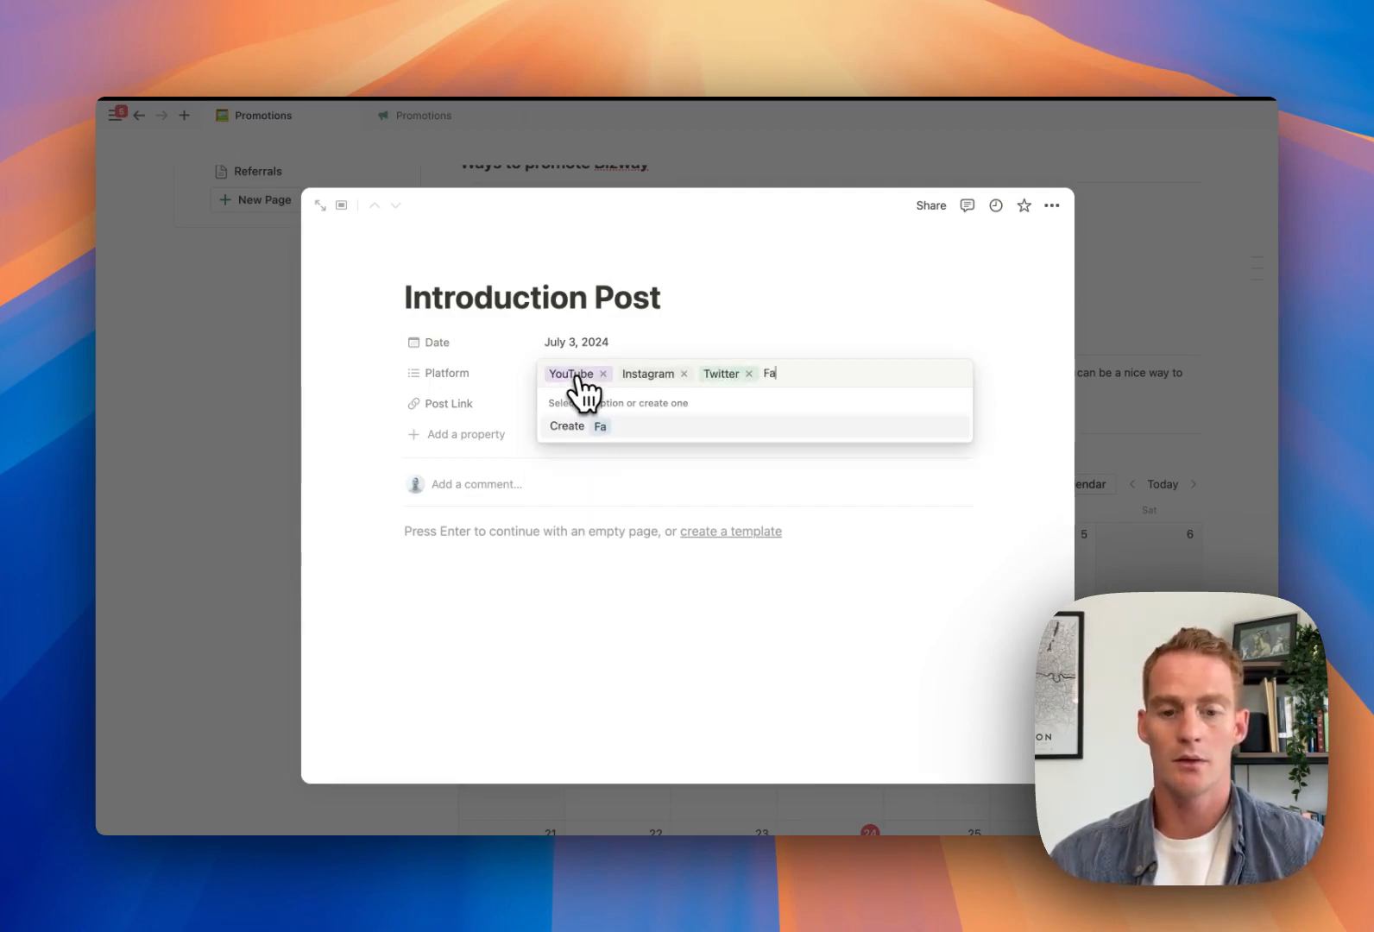
type("cebook")
key("Return")
type("TikTok")
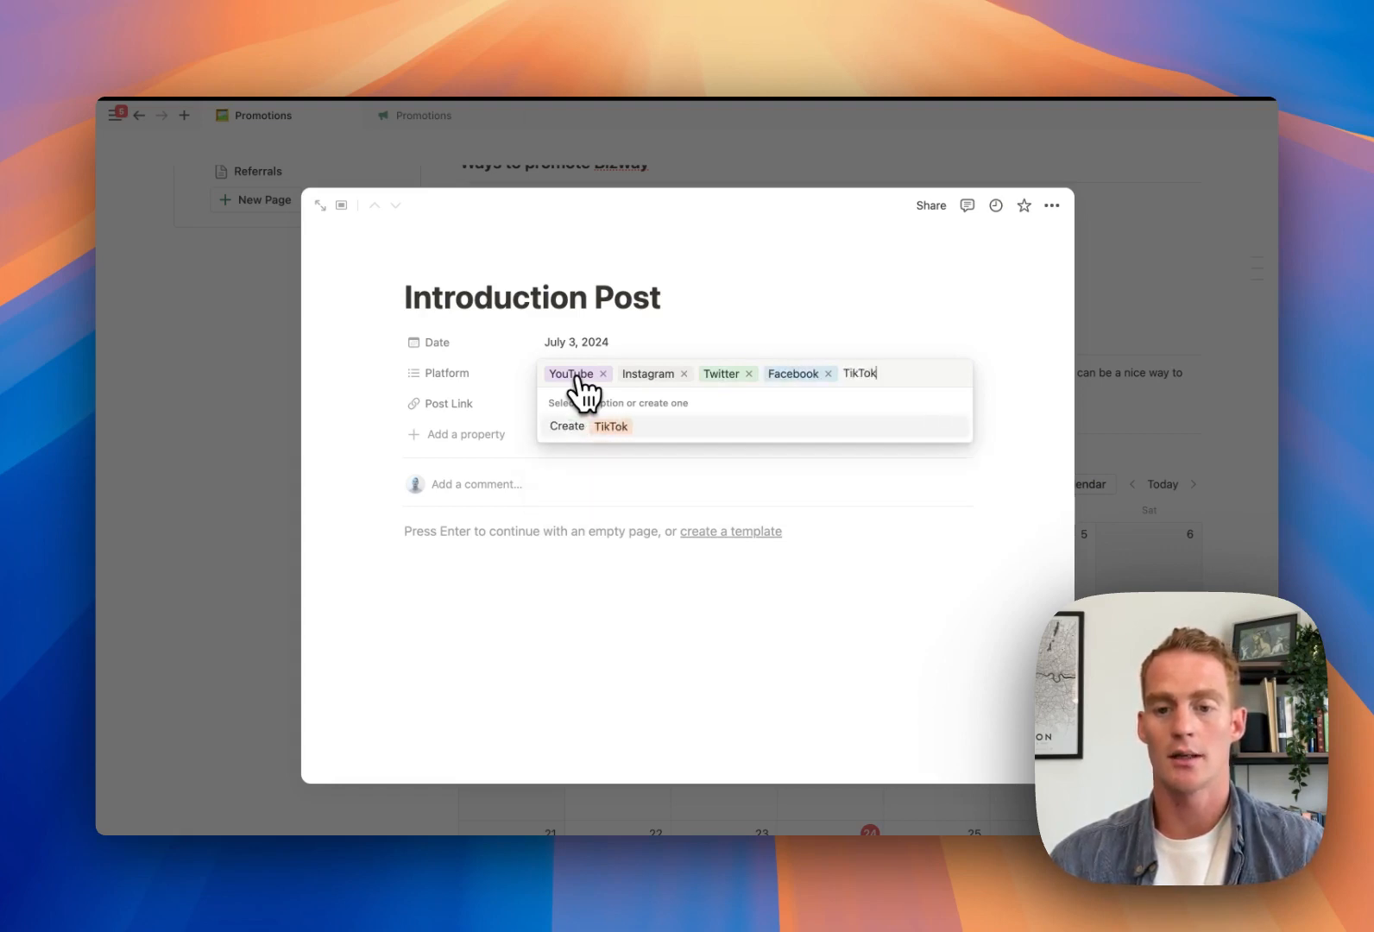
key("Return")
left_click(577, 607)
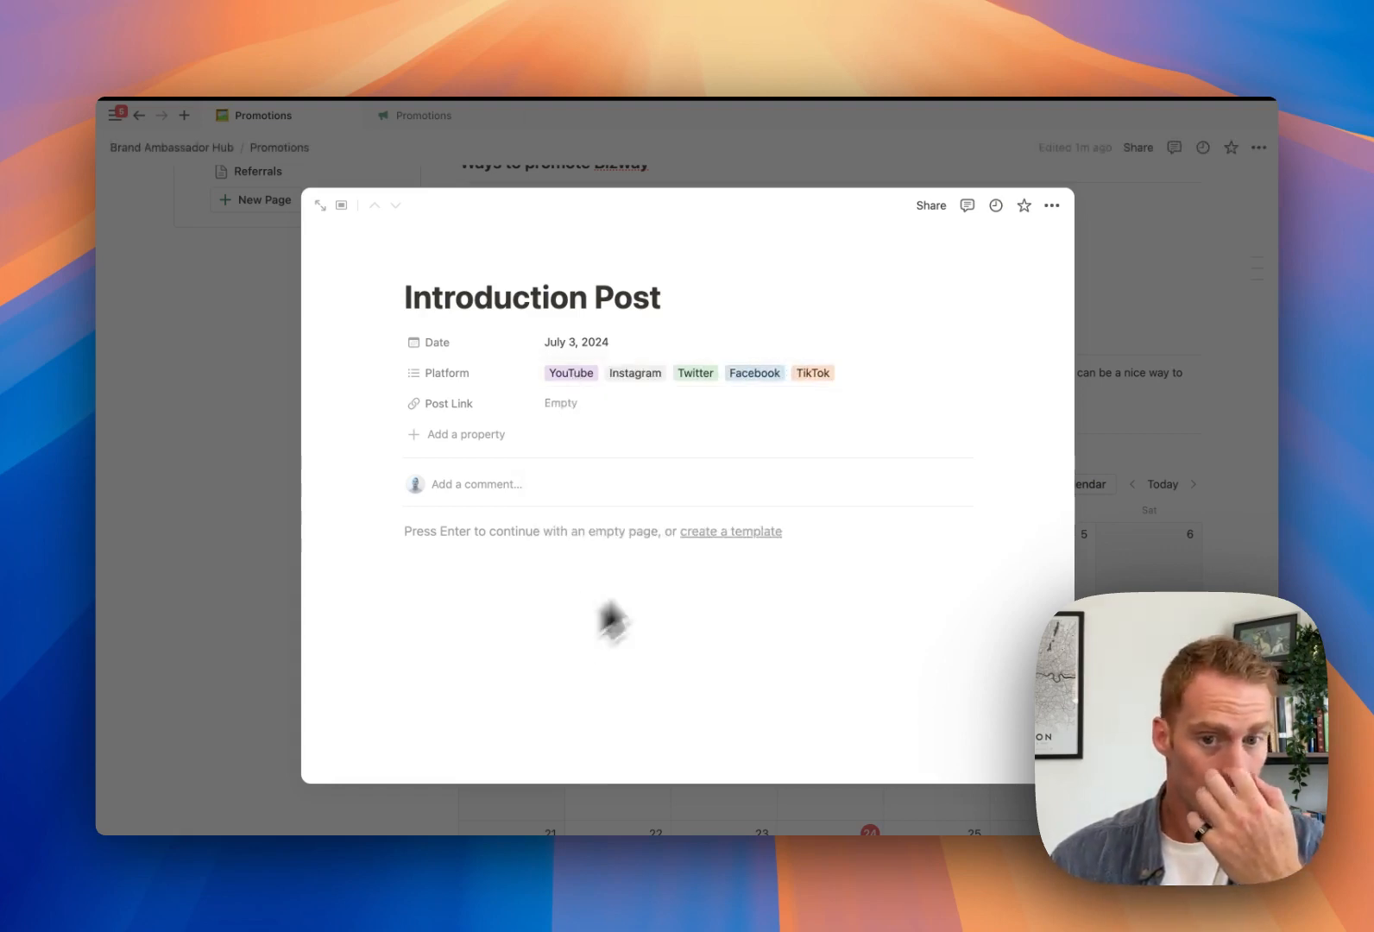
Add a Status property to the Introduction Post entry and edit its Done option
left_click(1176, 406)
scroll(950, 440, "down", 2)
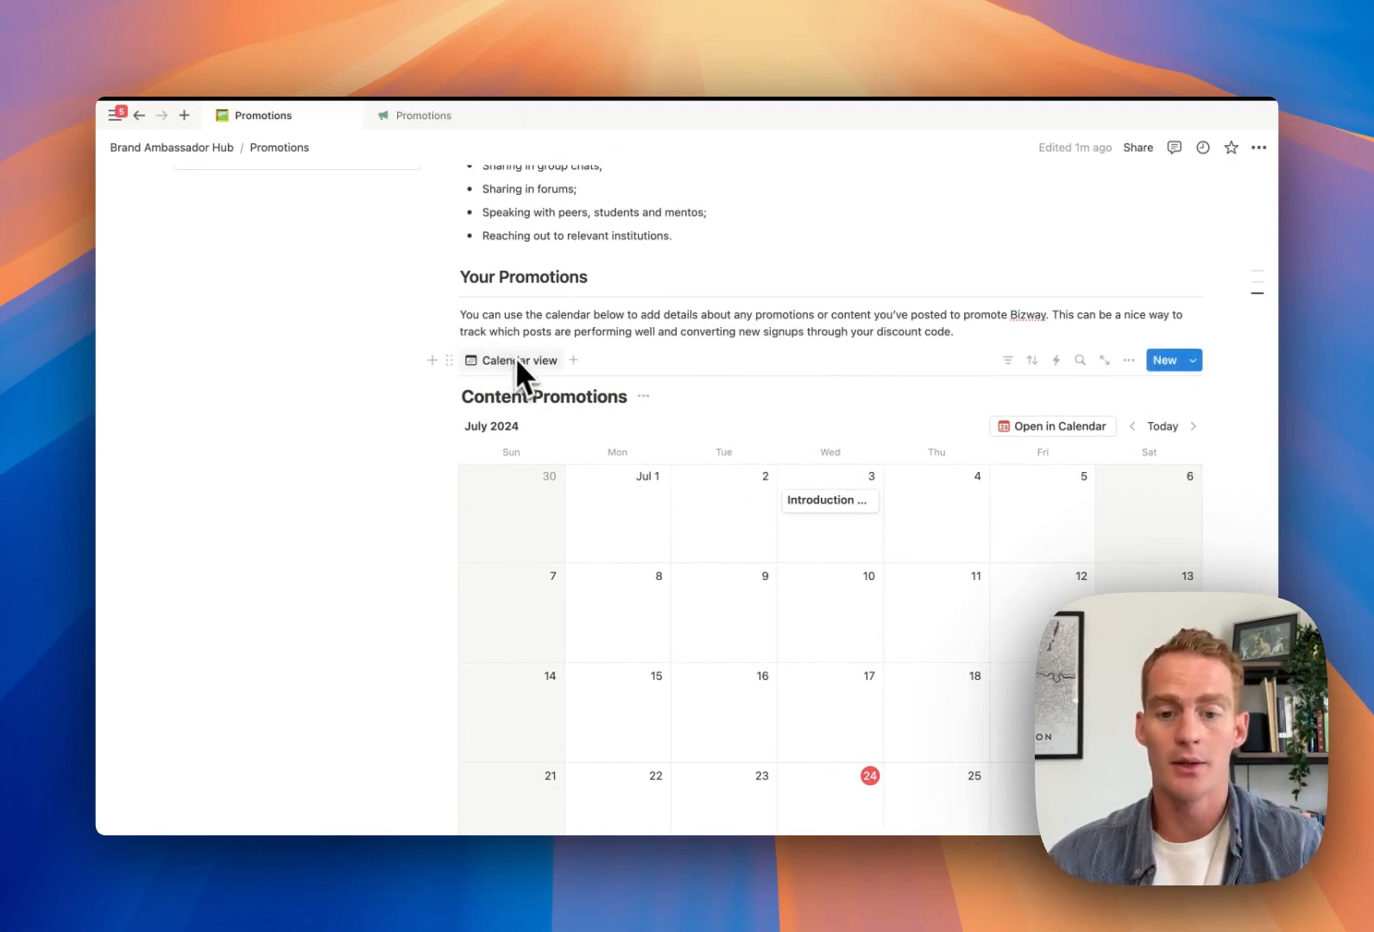
left_click(827, 501)
left_click(466, 436)
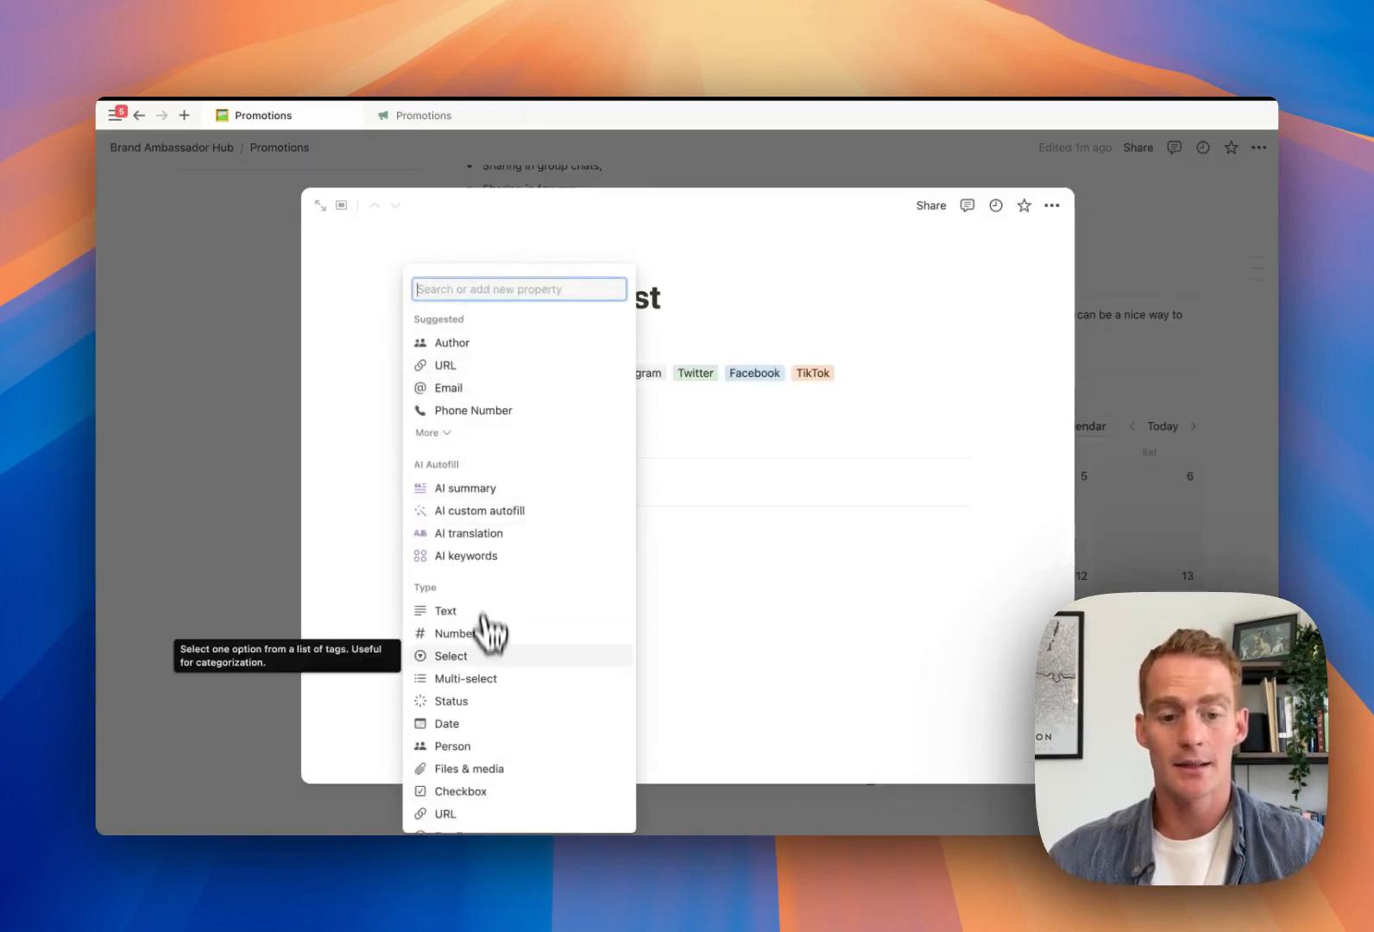
left_click(469, 701)
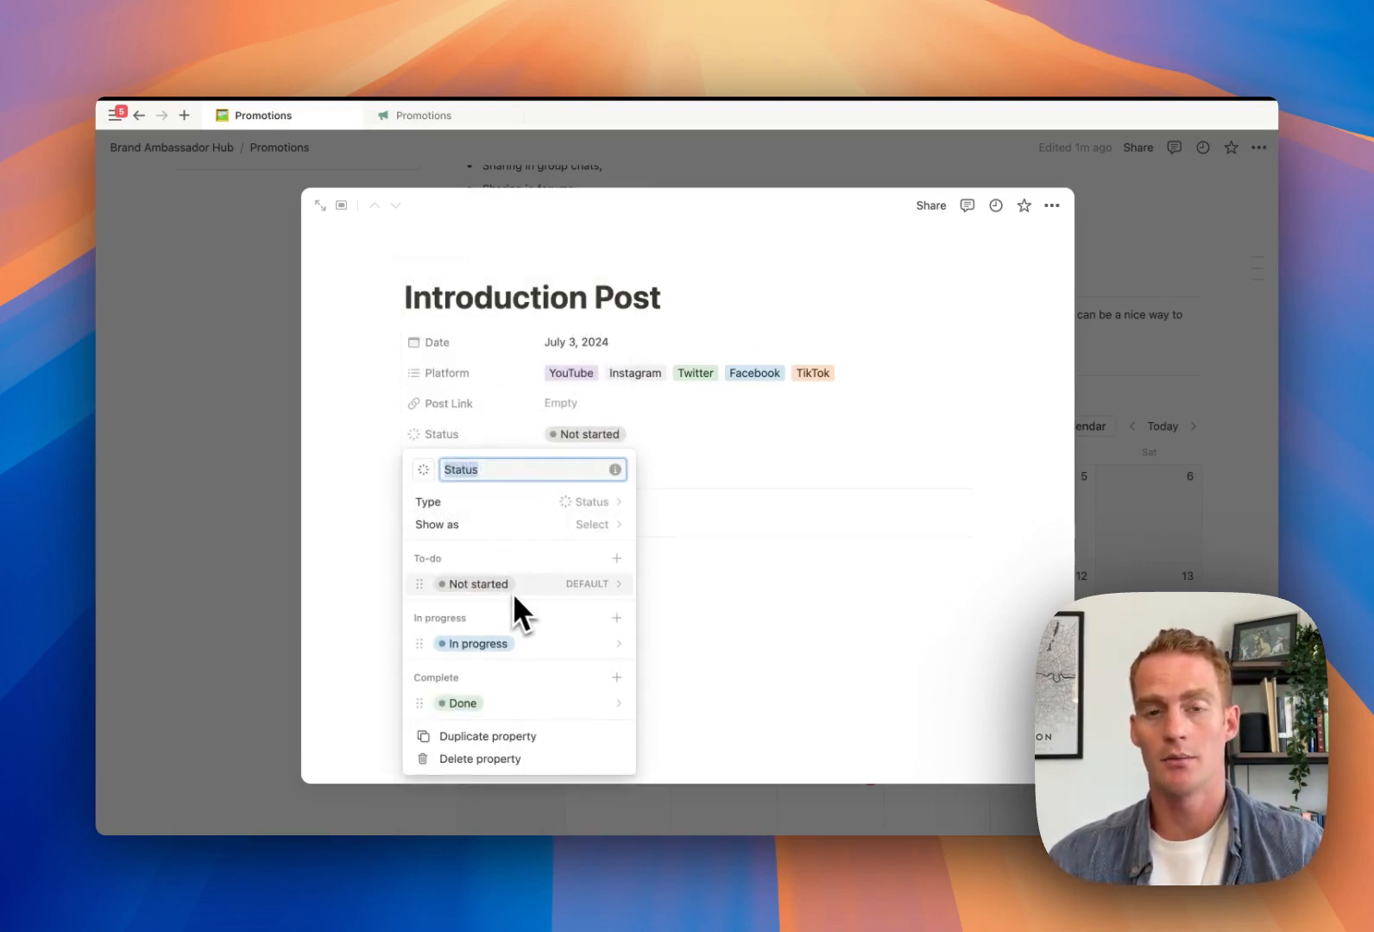
left_click(523, 707)
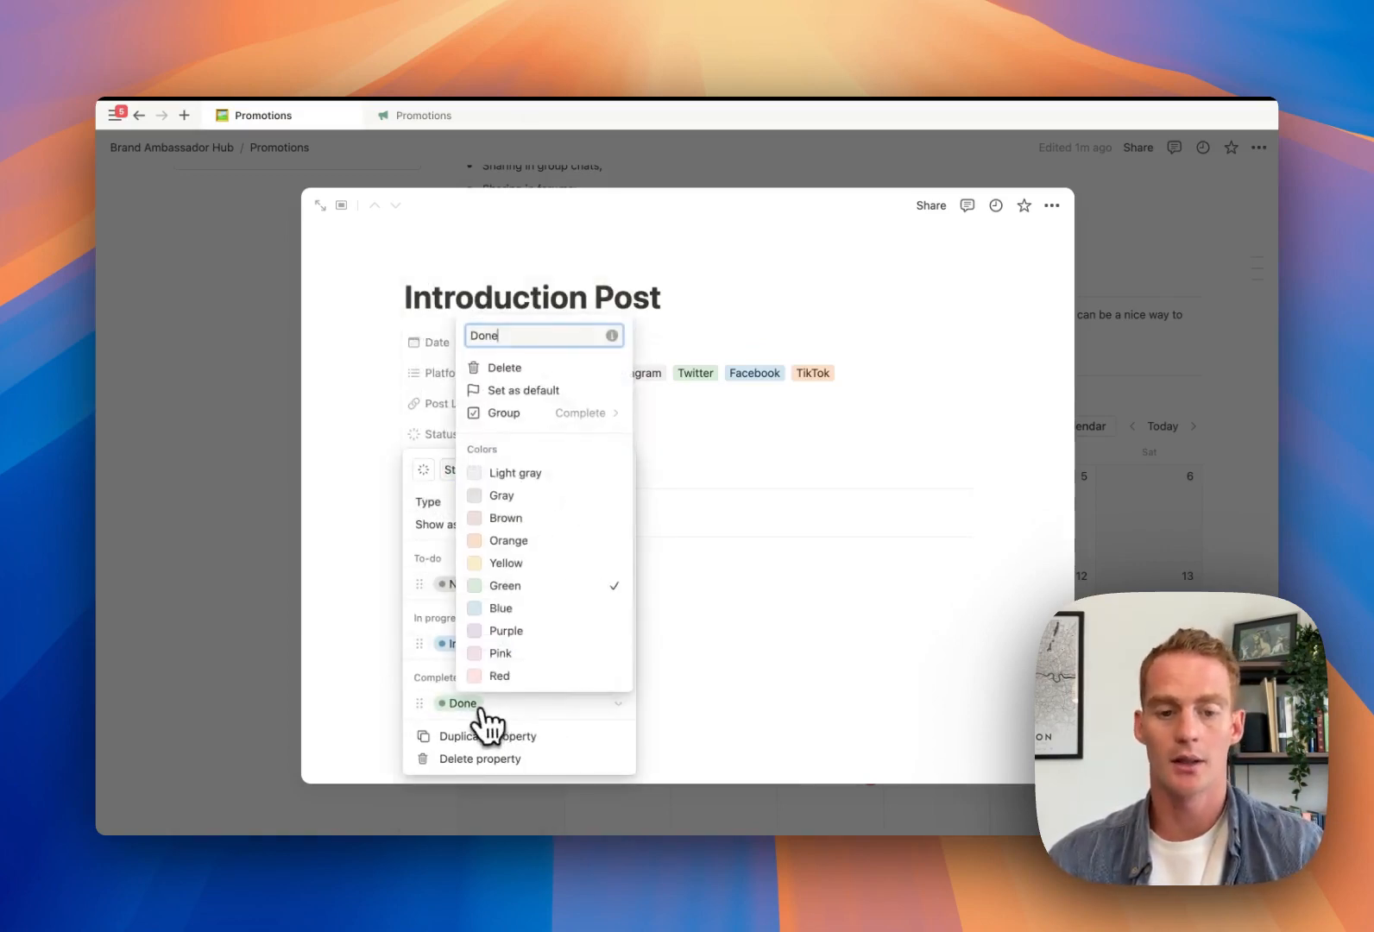
type("Publish")
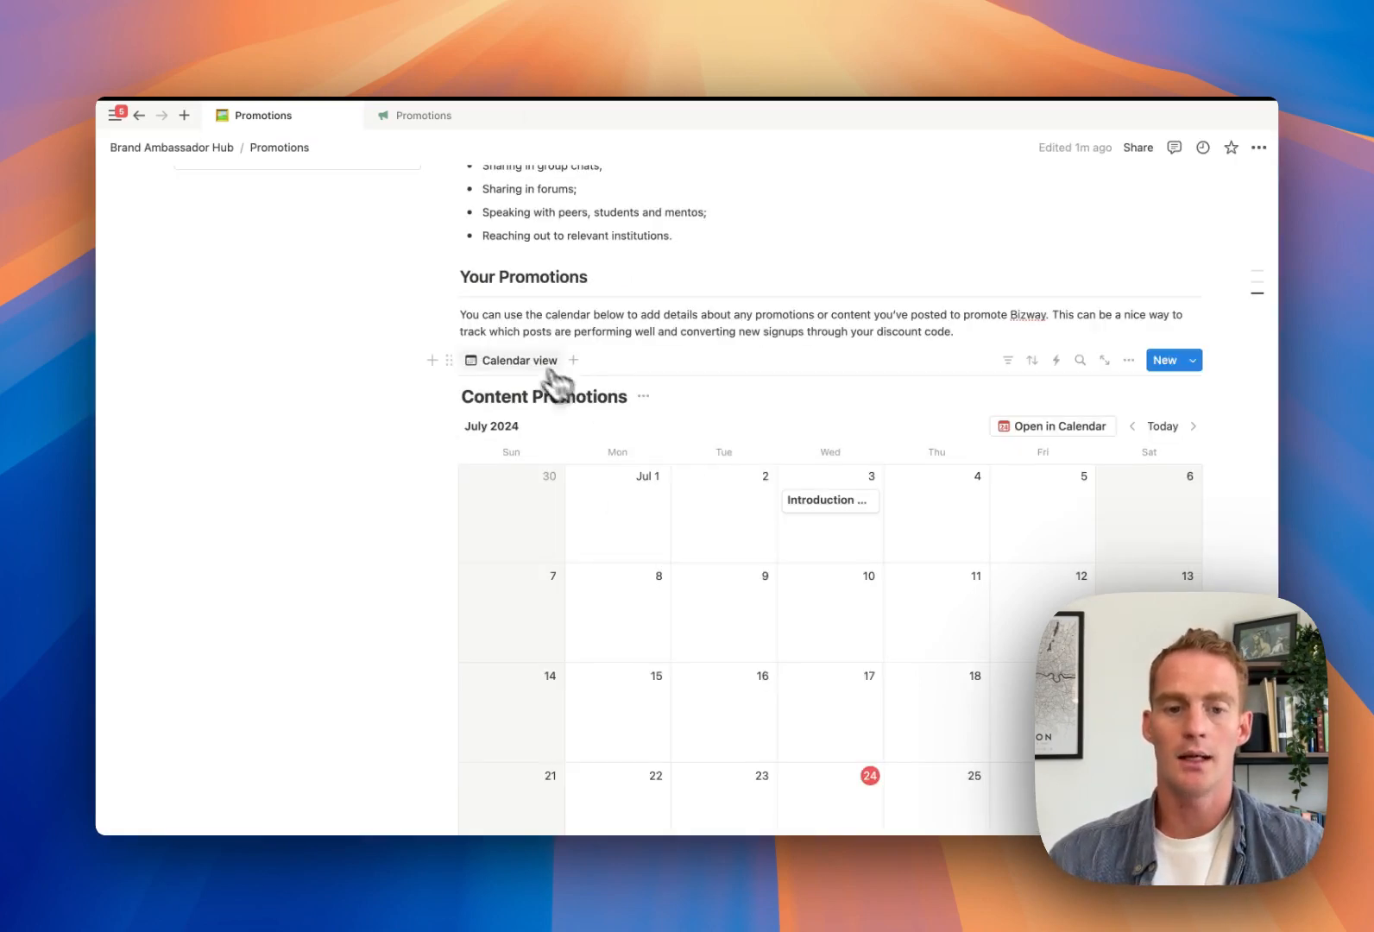
Show Platform, Post Link and Status on the Content Promotions calendar cards
left_click(531, 361)
left_click(542, 416)
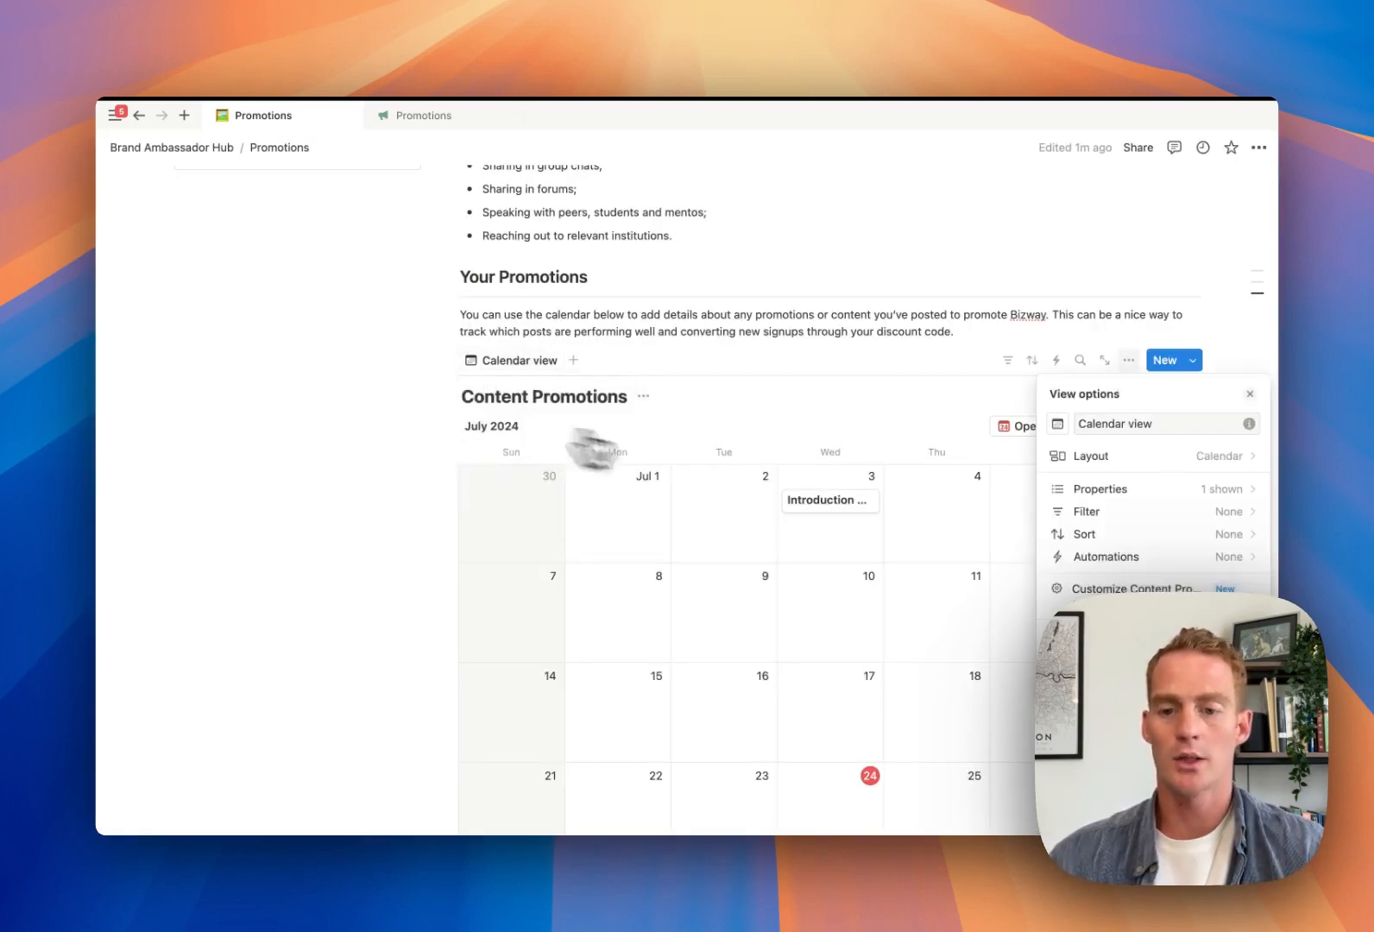
left_click(1104, 490)
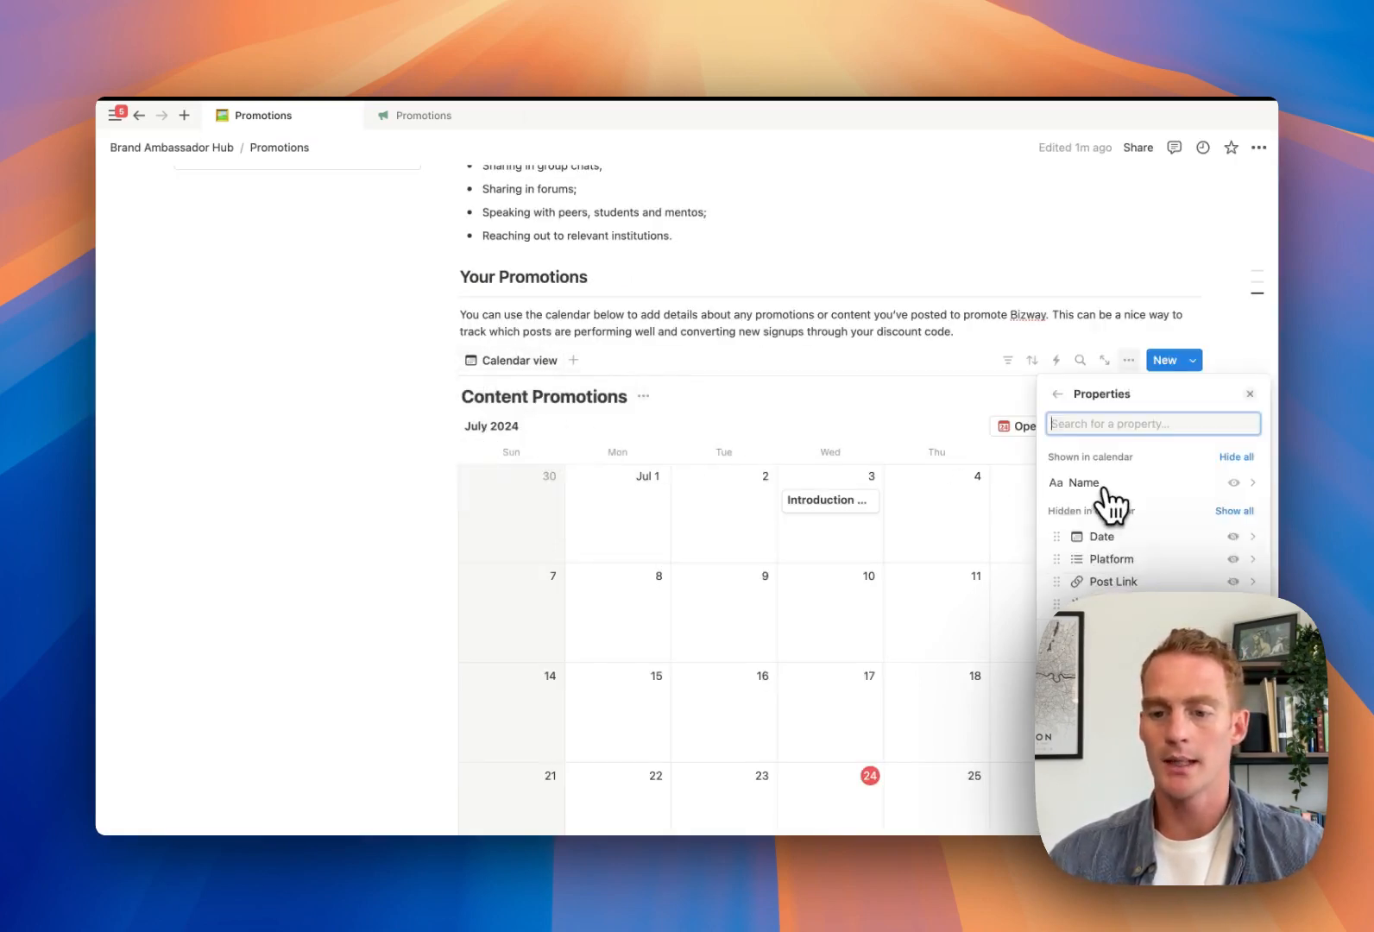
left_click(1233, 558)
left_click(1233, 581)
left_click(1234, 604)
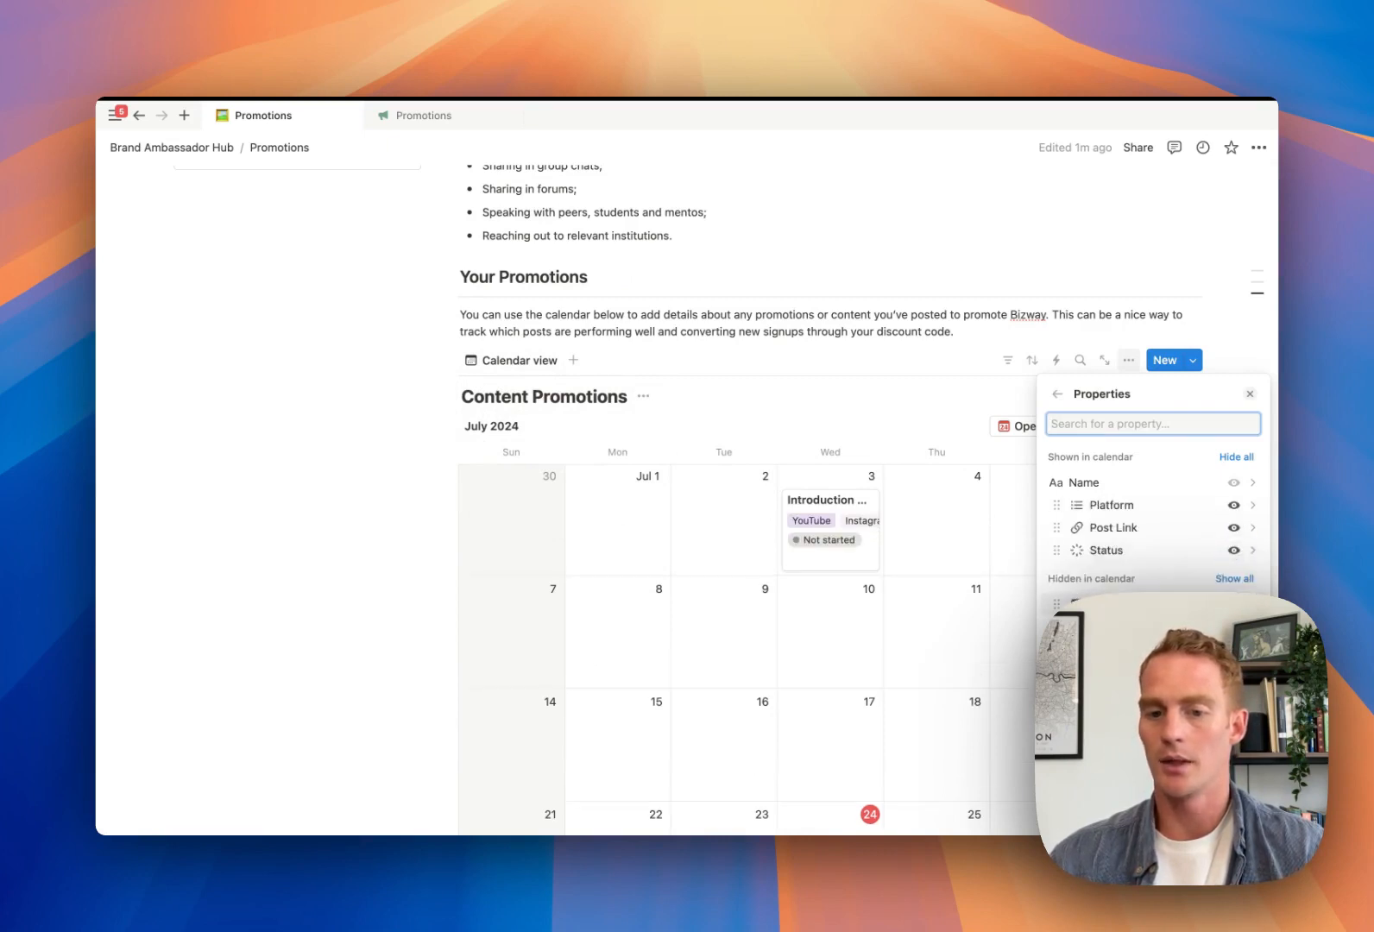
left_click(926, 382)
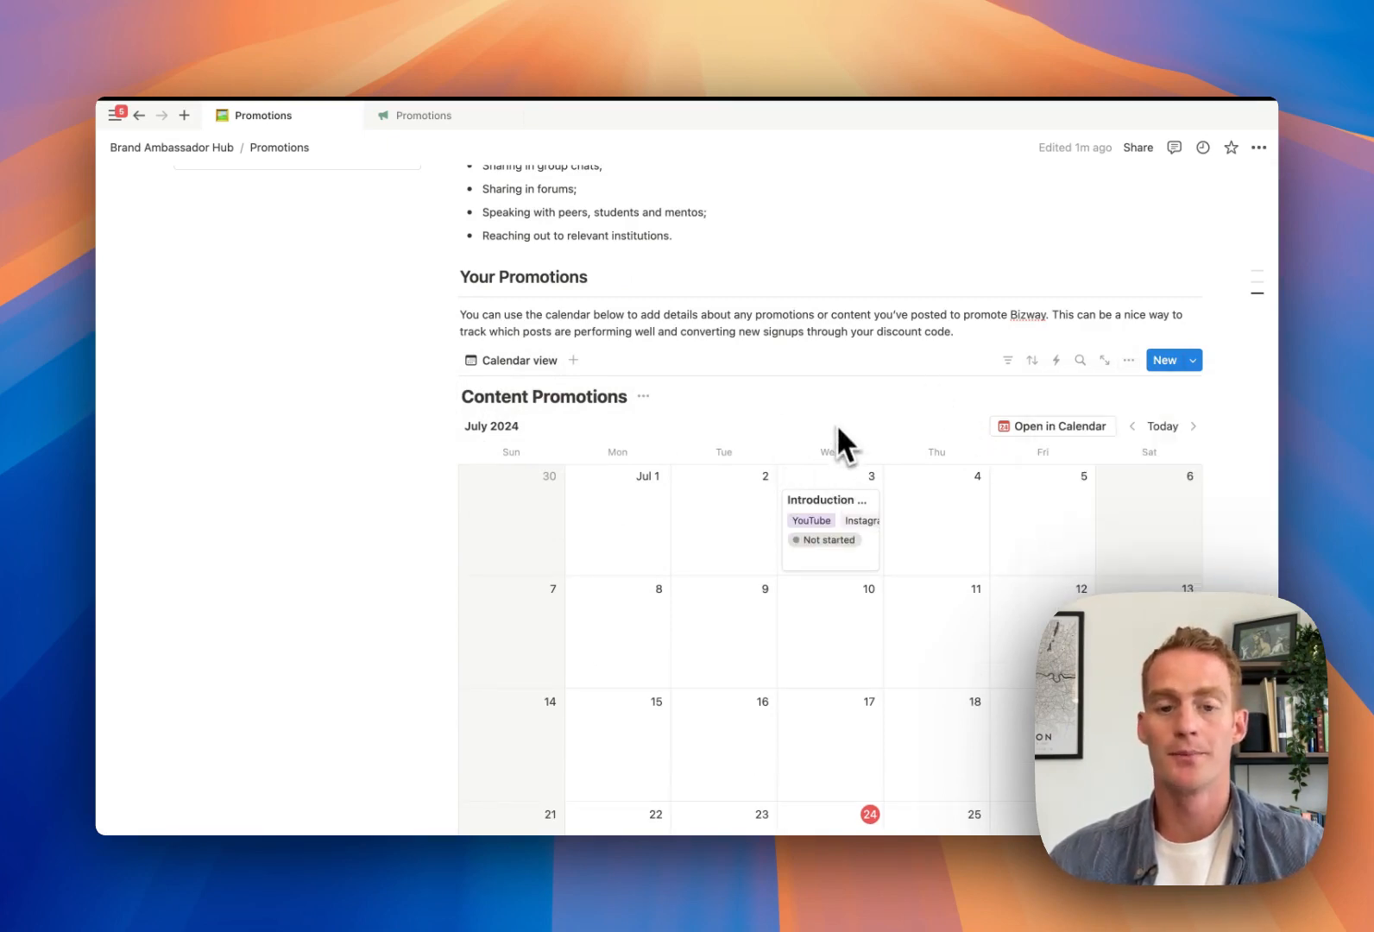
scroll(838, 423, "up", 1)
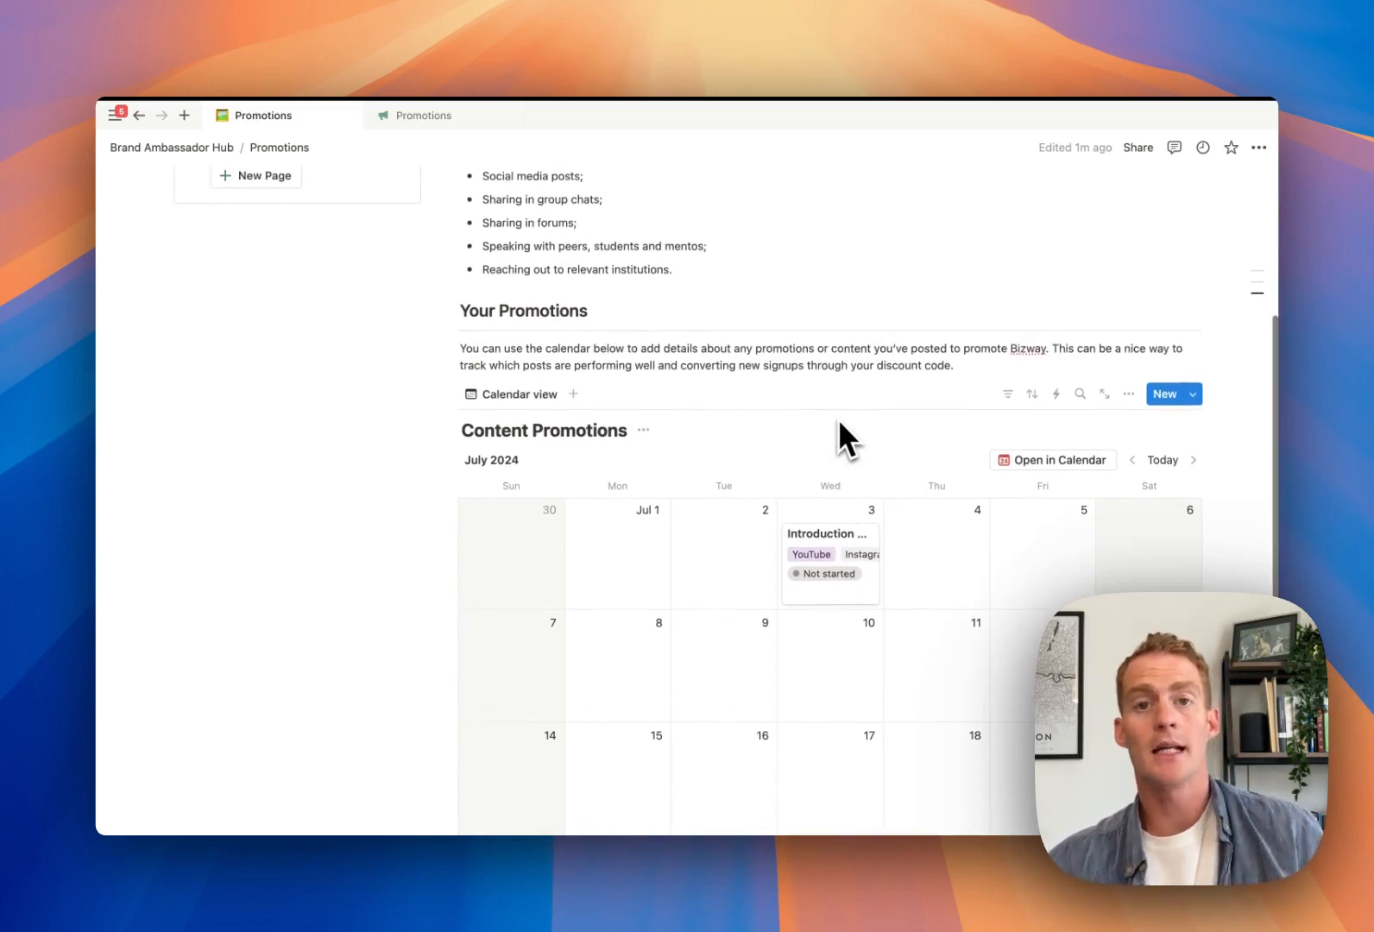
scroll(839, 422, "up", 5)
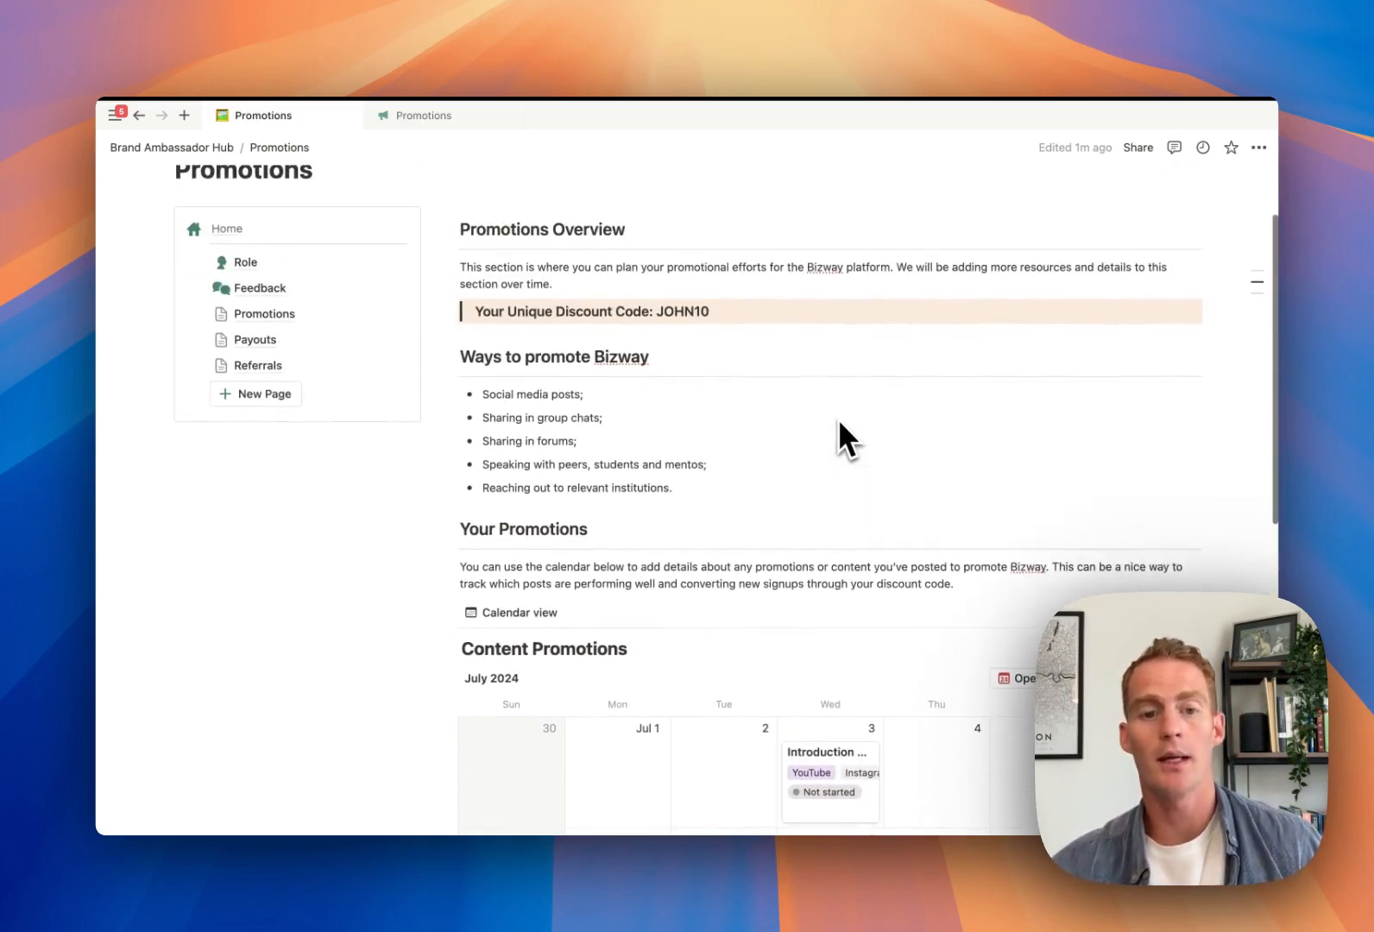
scroll(838, 419, "up", 1)
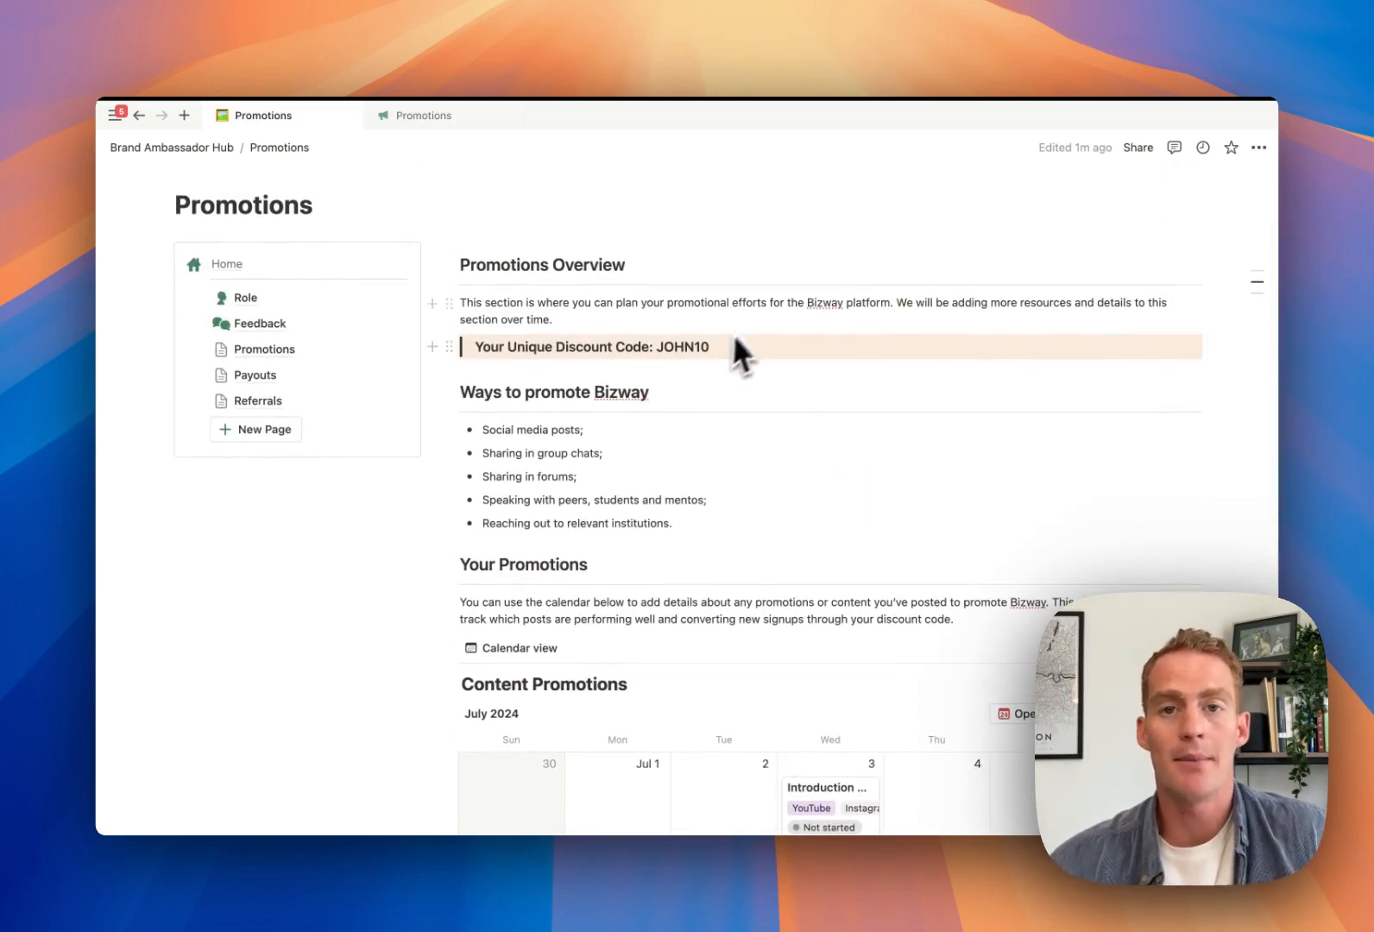
scroll(706, 351, "down", 2)
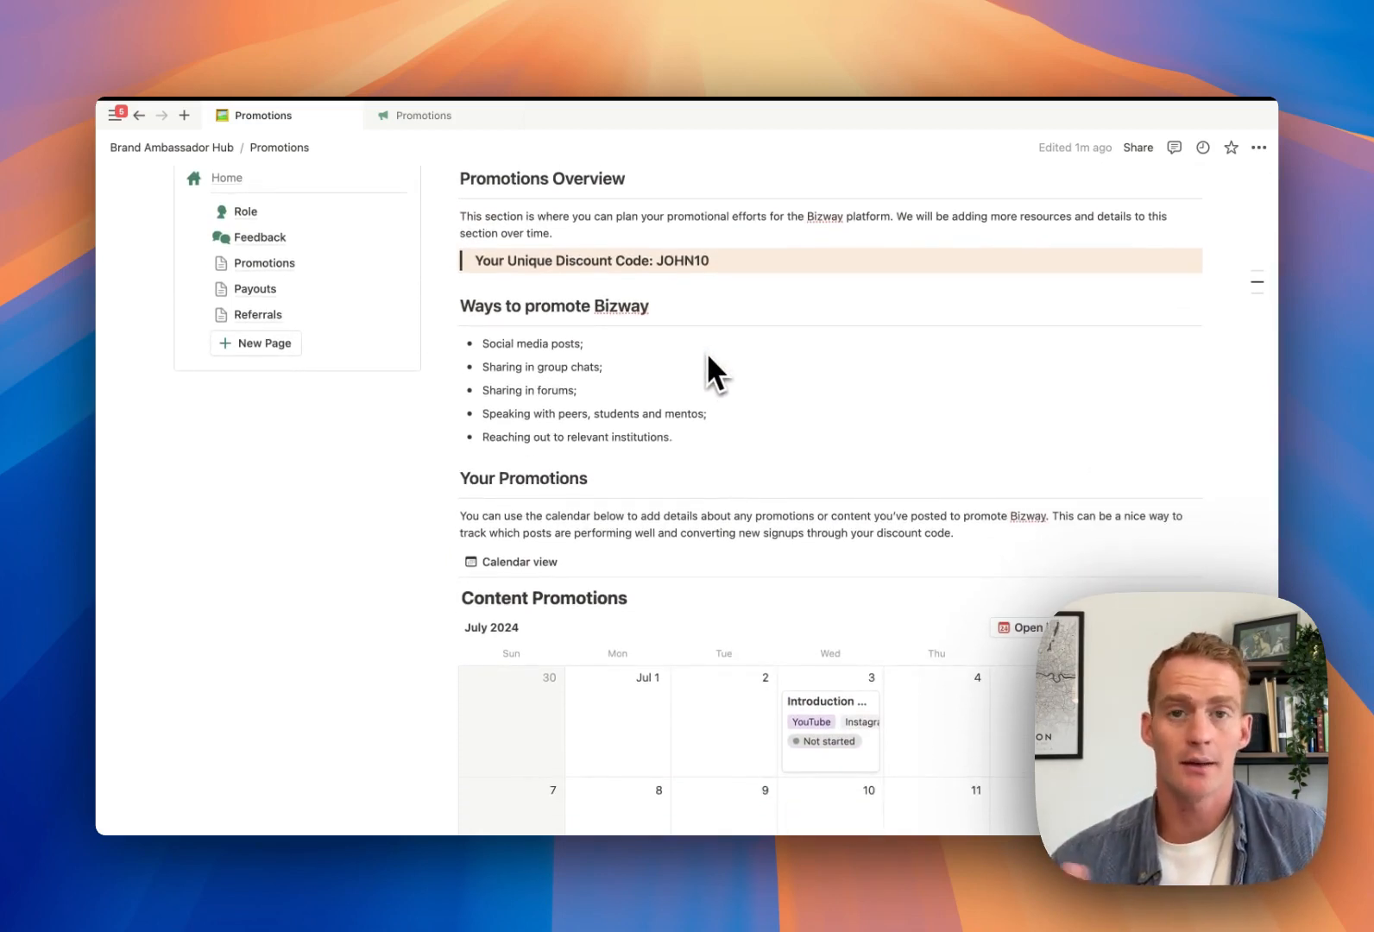
scroll(707, 356, "down", 2)
scroll(768, 423, "down", 2)
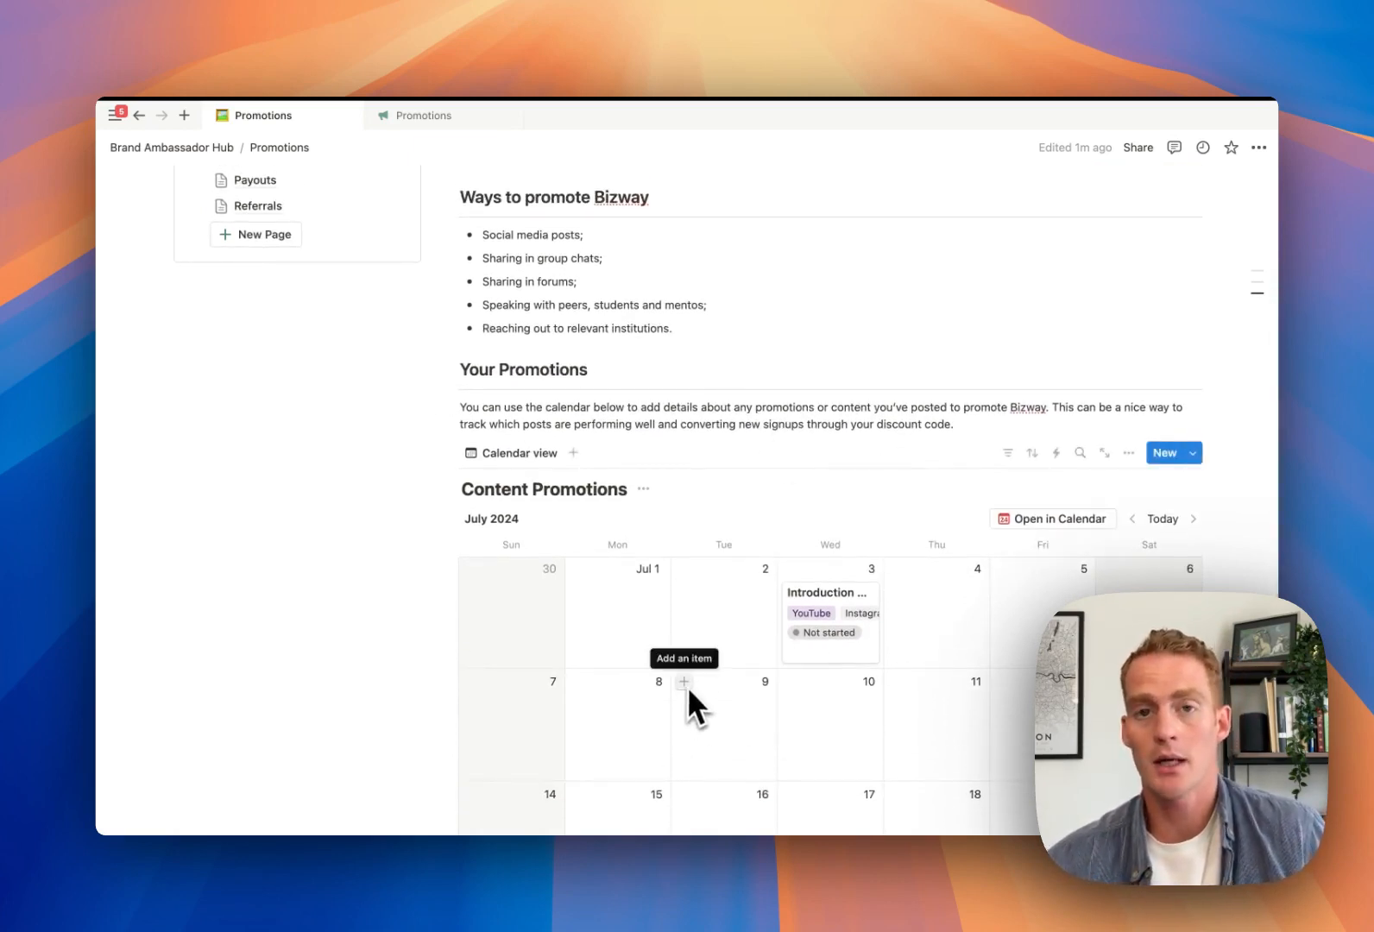
scroll(723, 622, "up", 5)
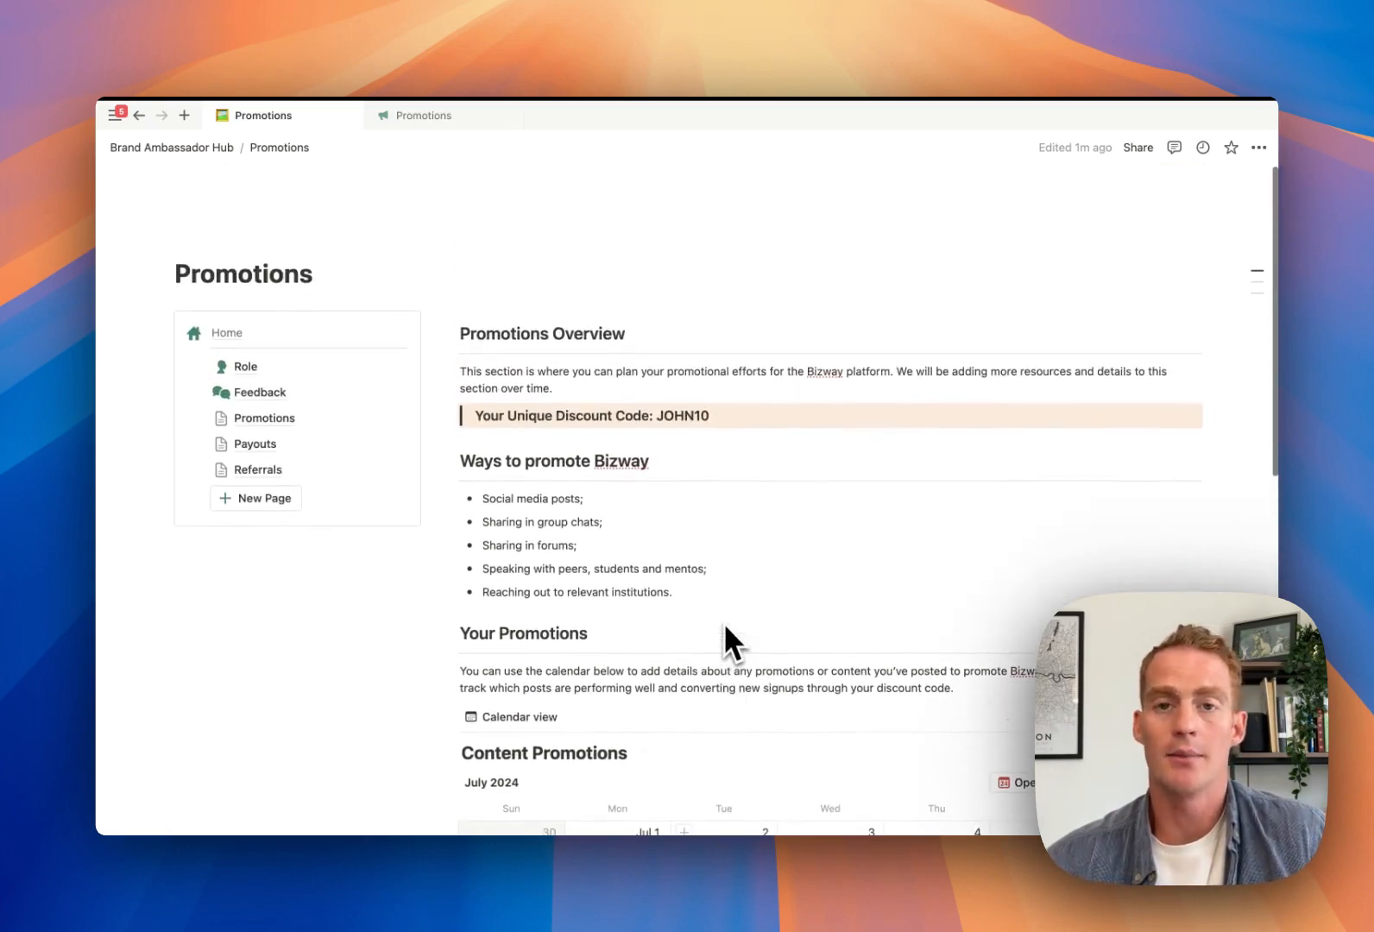
Give the Promotions page a jack-o'-lantern icon and go to the Payouts page
left_click(214, 240)
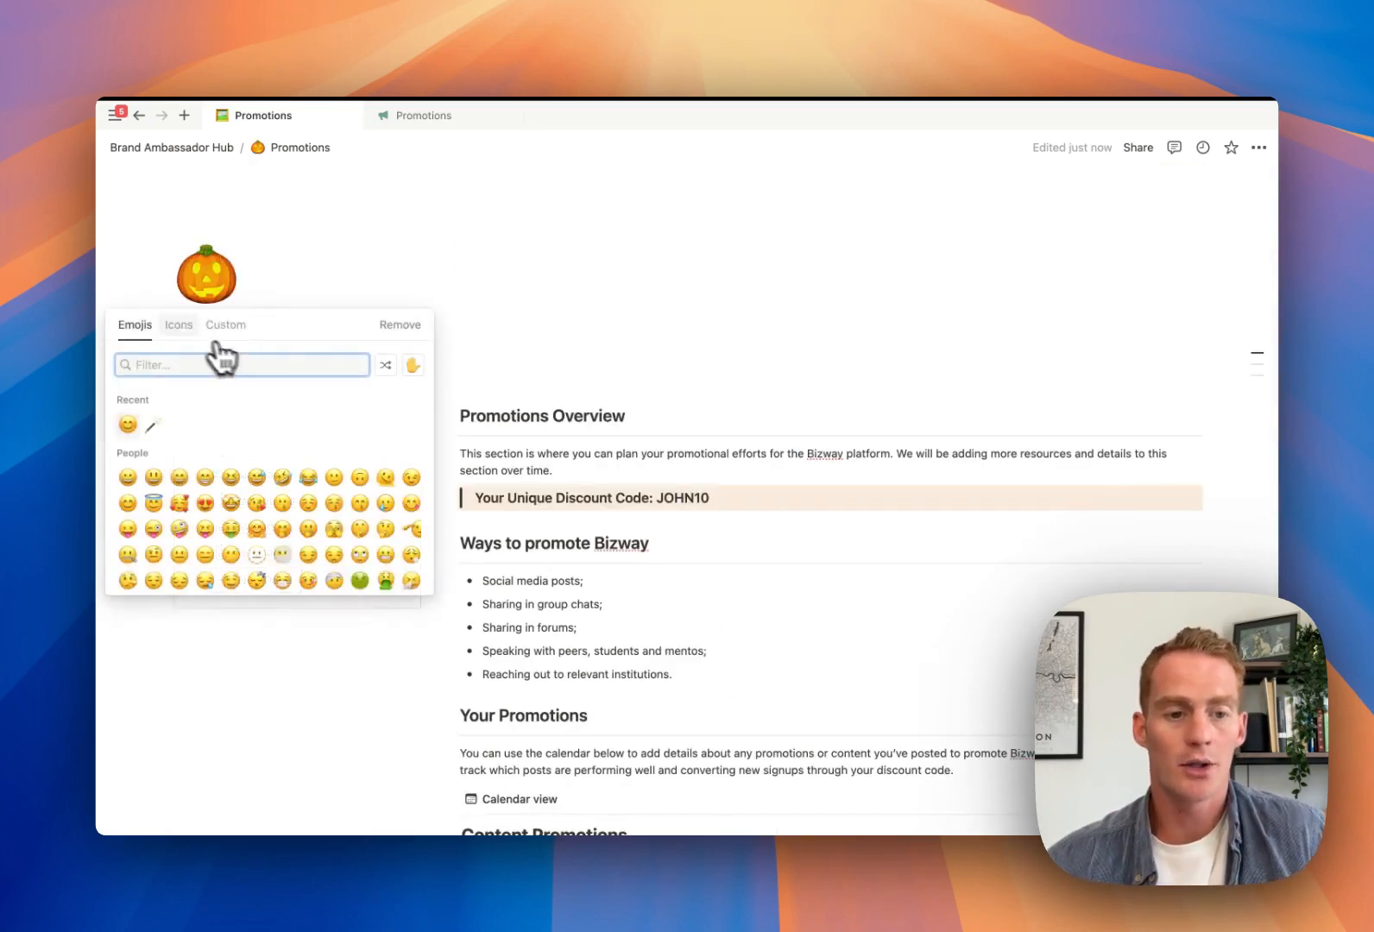
left_click(248, 539)
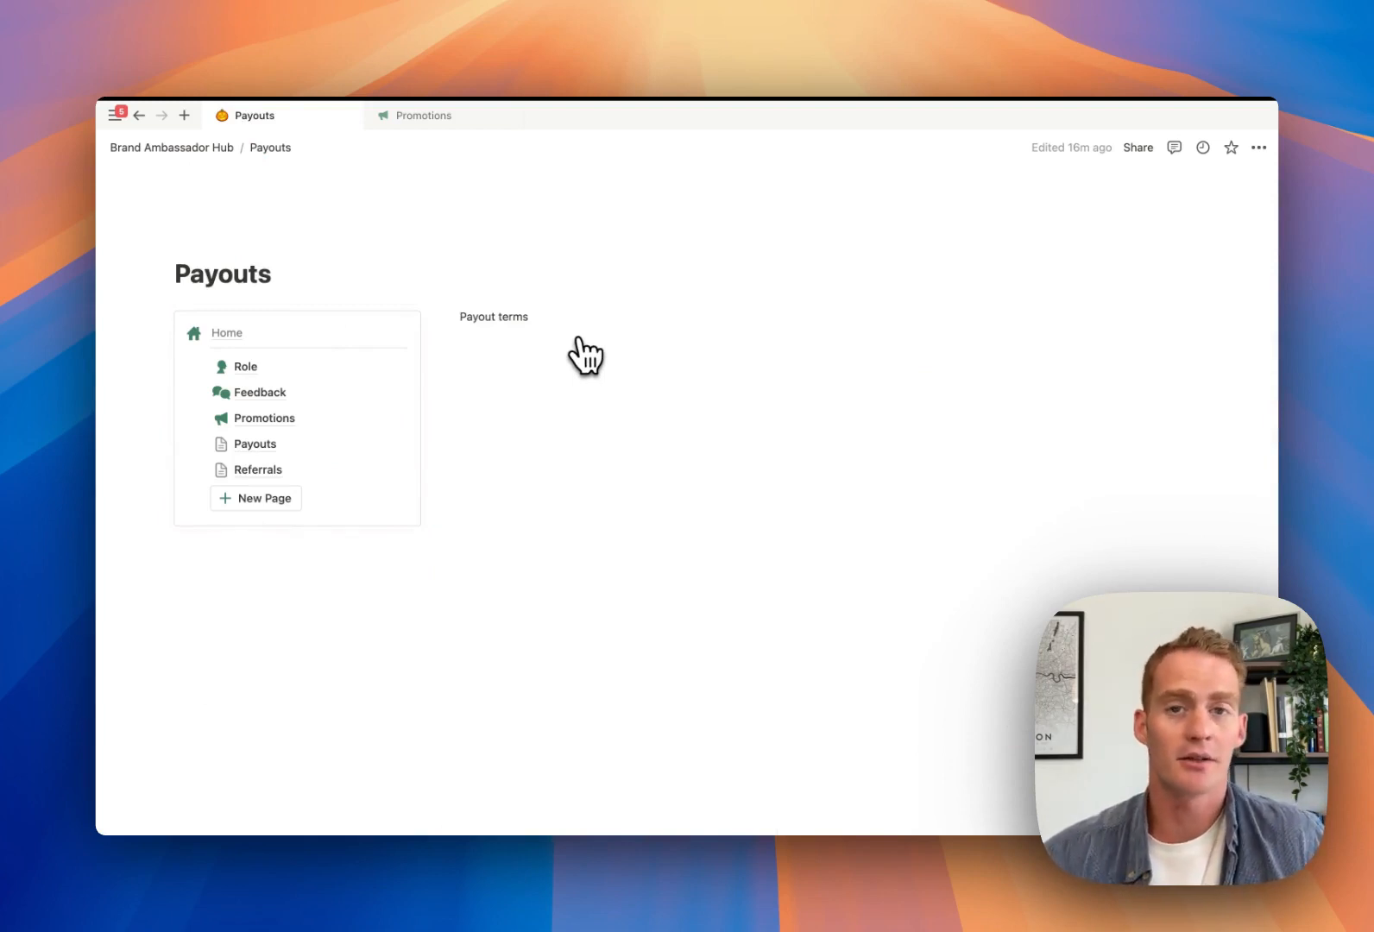
In the Bizway Ambassadors tab, open Payout Terms and select all text from Payouts Overview down
left_click(437, 118)
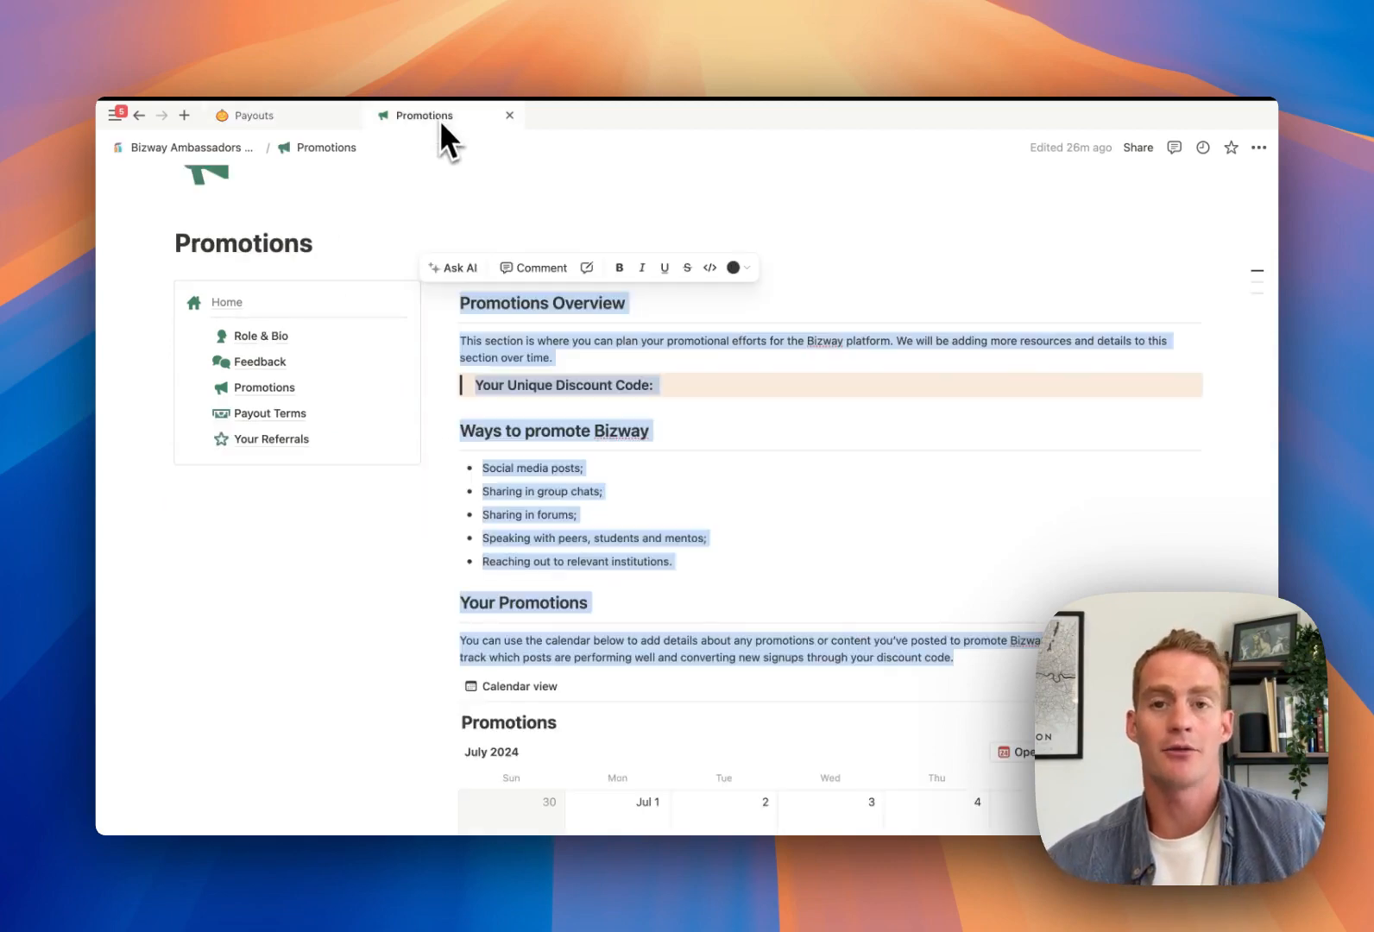
left_click(294, 413)
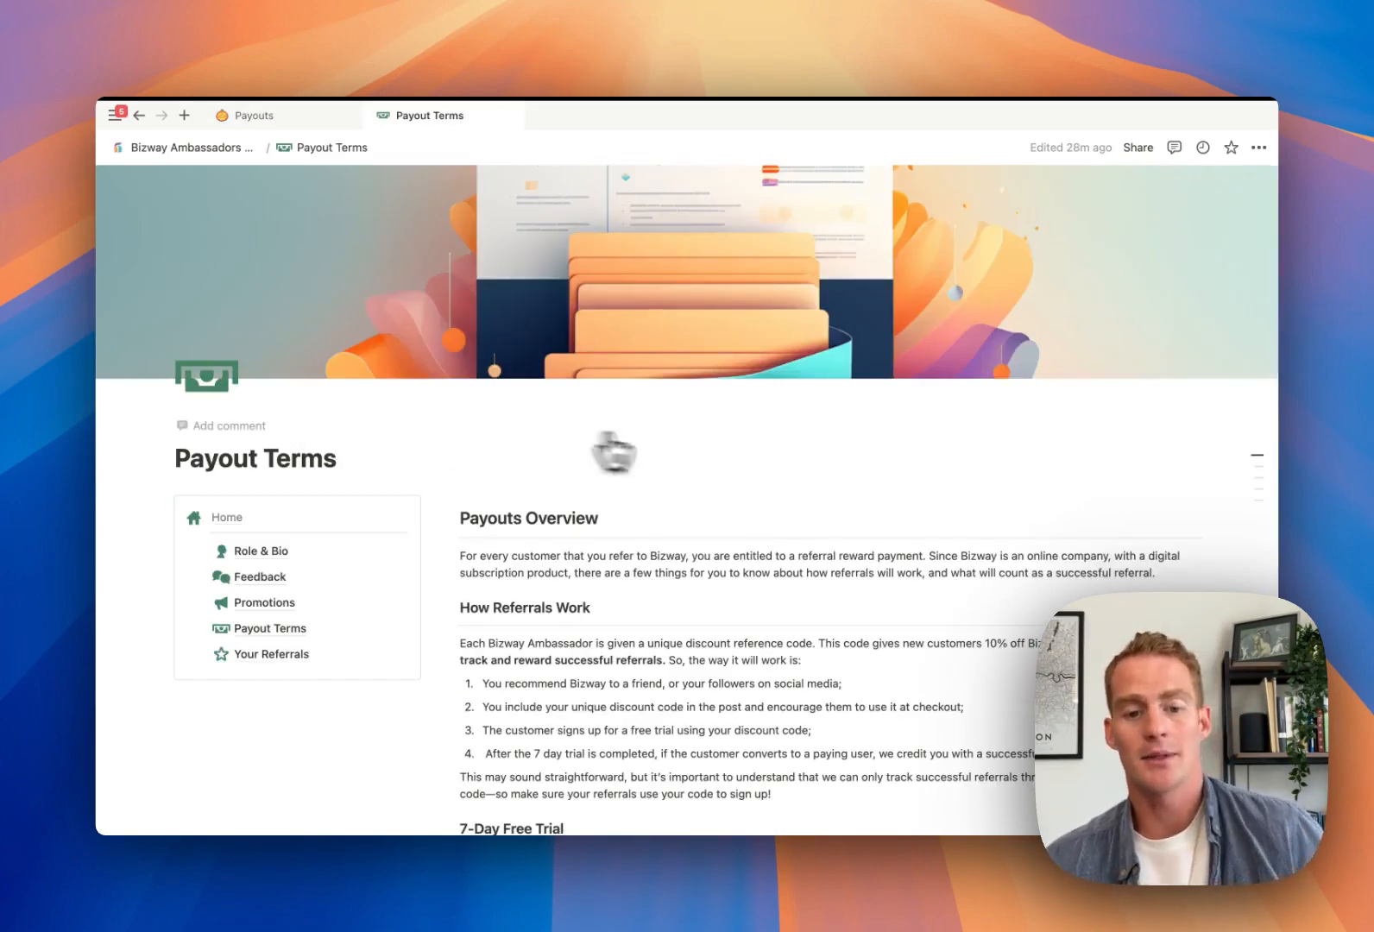
scroll(668, 653, "down", 5)
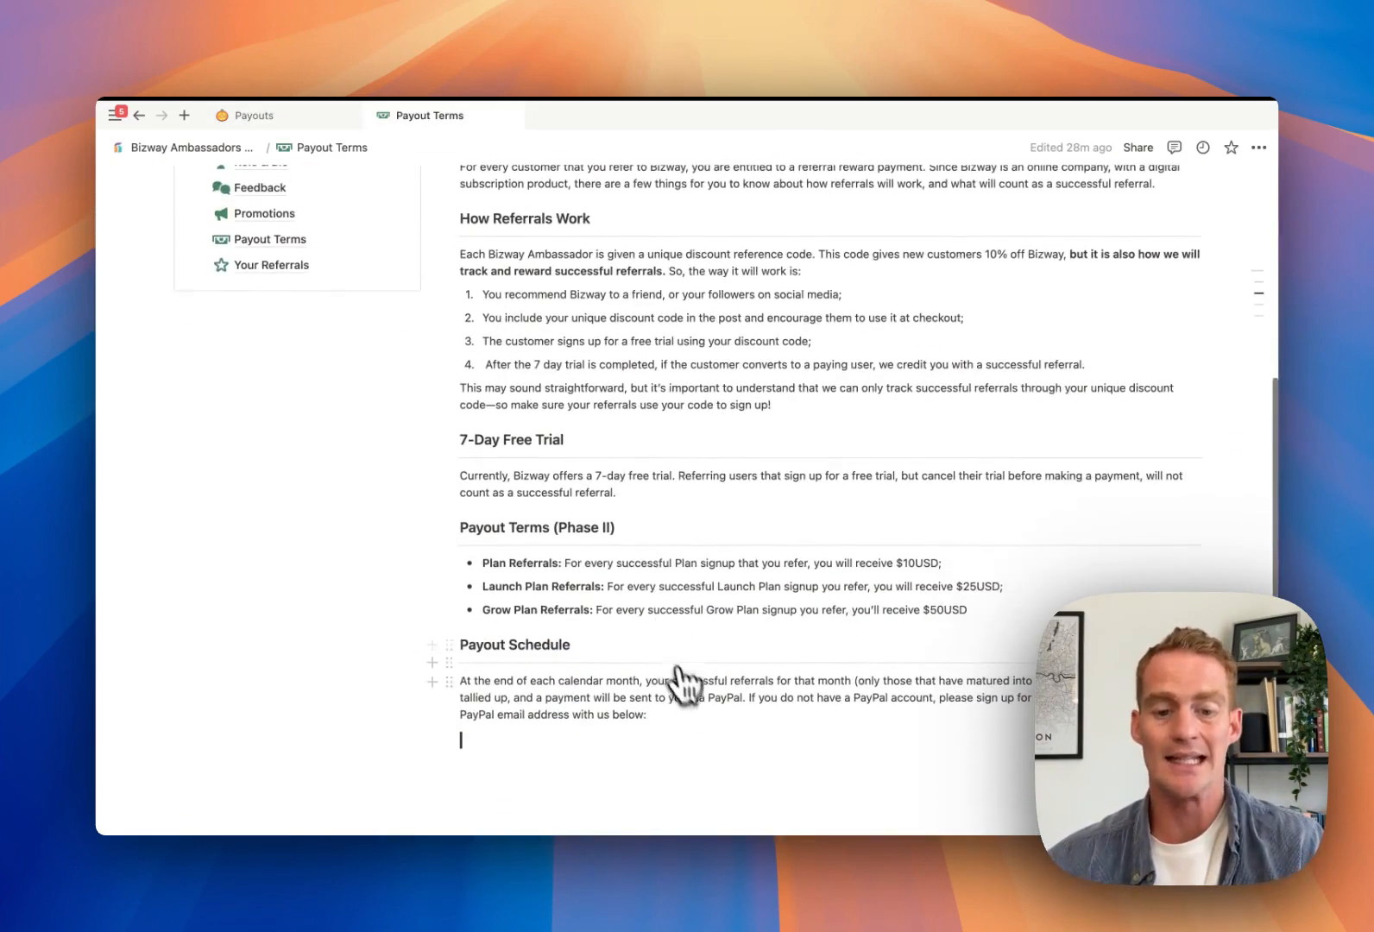
left_click_drag(689, 748, 595, 276)
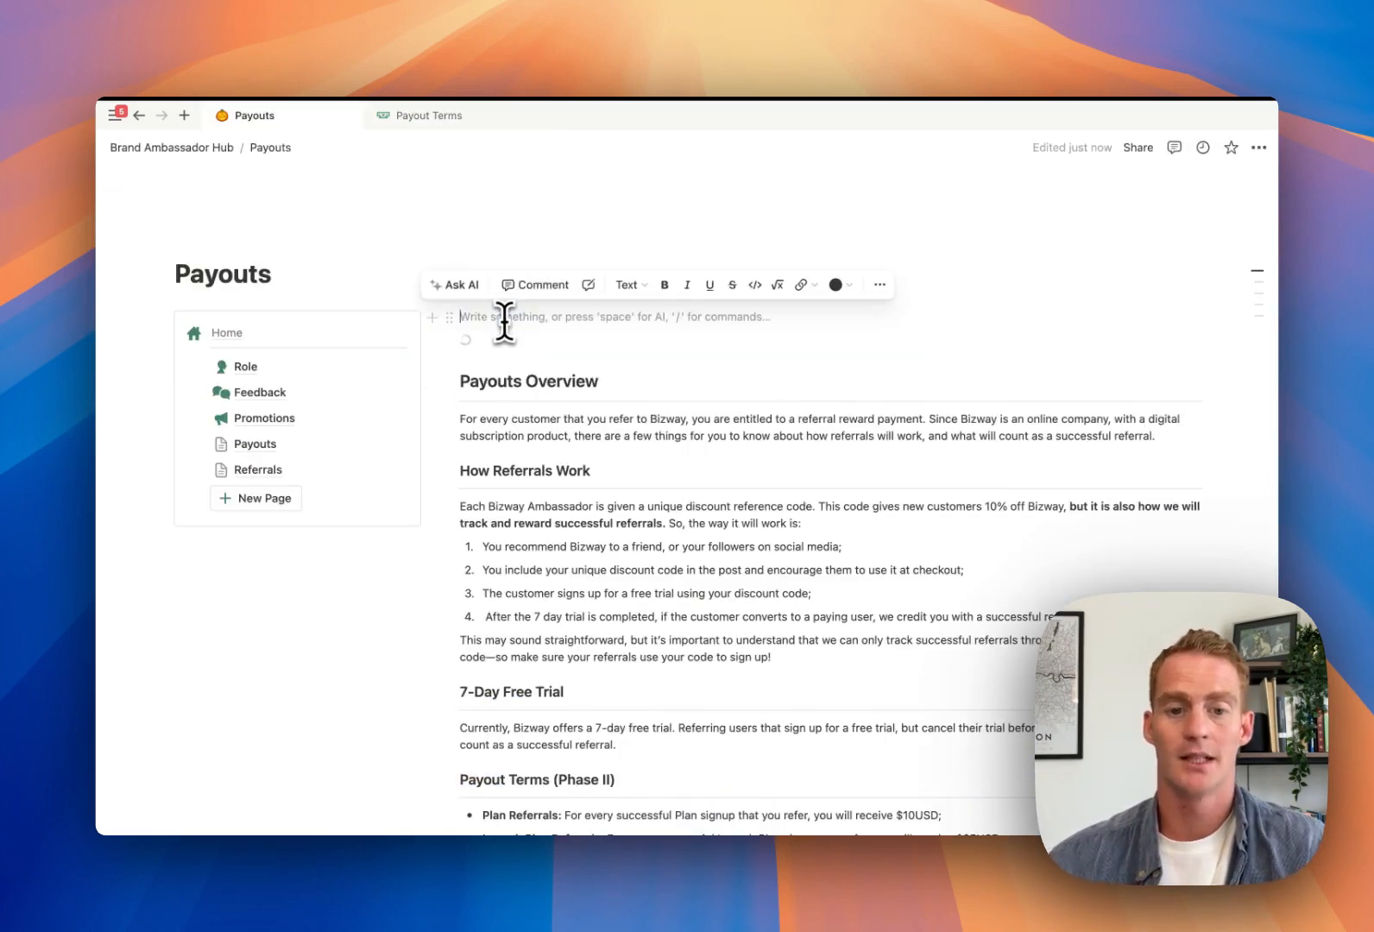
Paste the payout terms into Payouts, then remove the leftover loading block and the empty line above Payouts Overview
key("BackSpace")
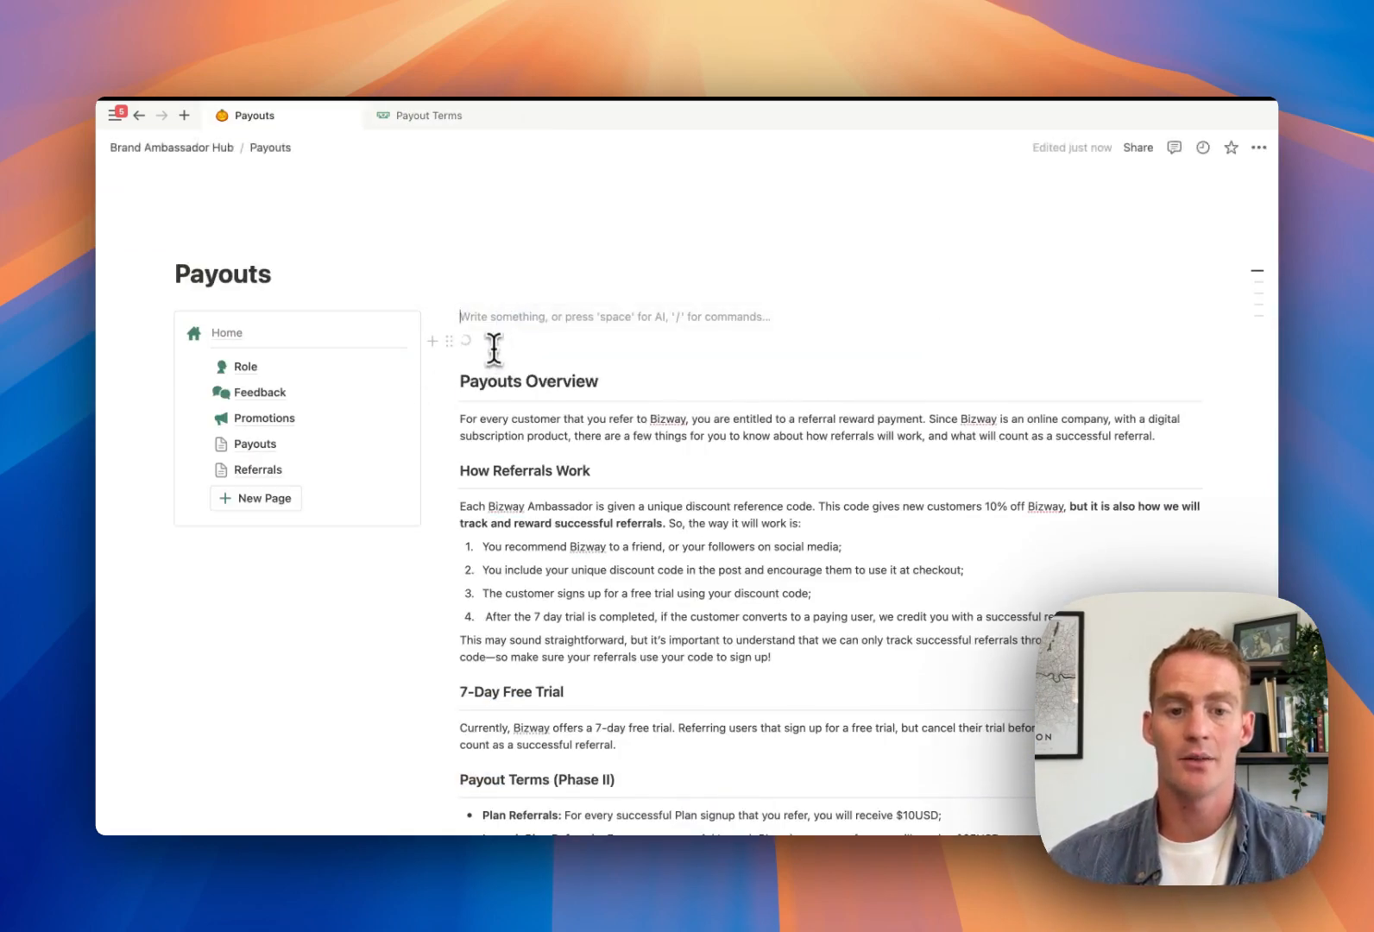
left_click(494, 347)
key("BackSpace")
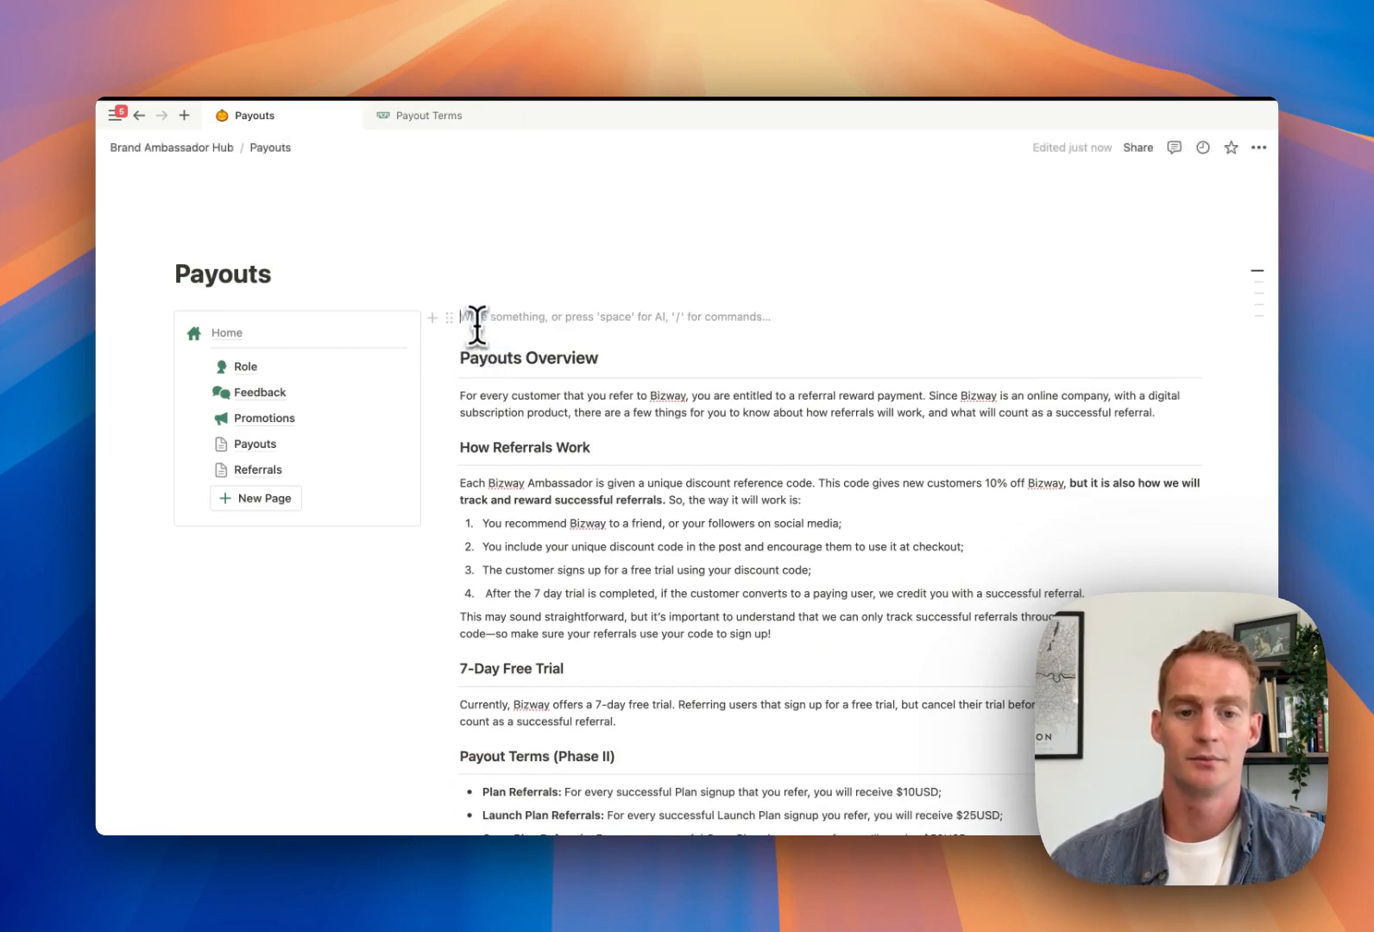
key("BackSpace")
scroll(610, 374, "down", 3)
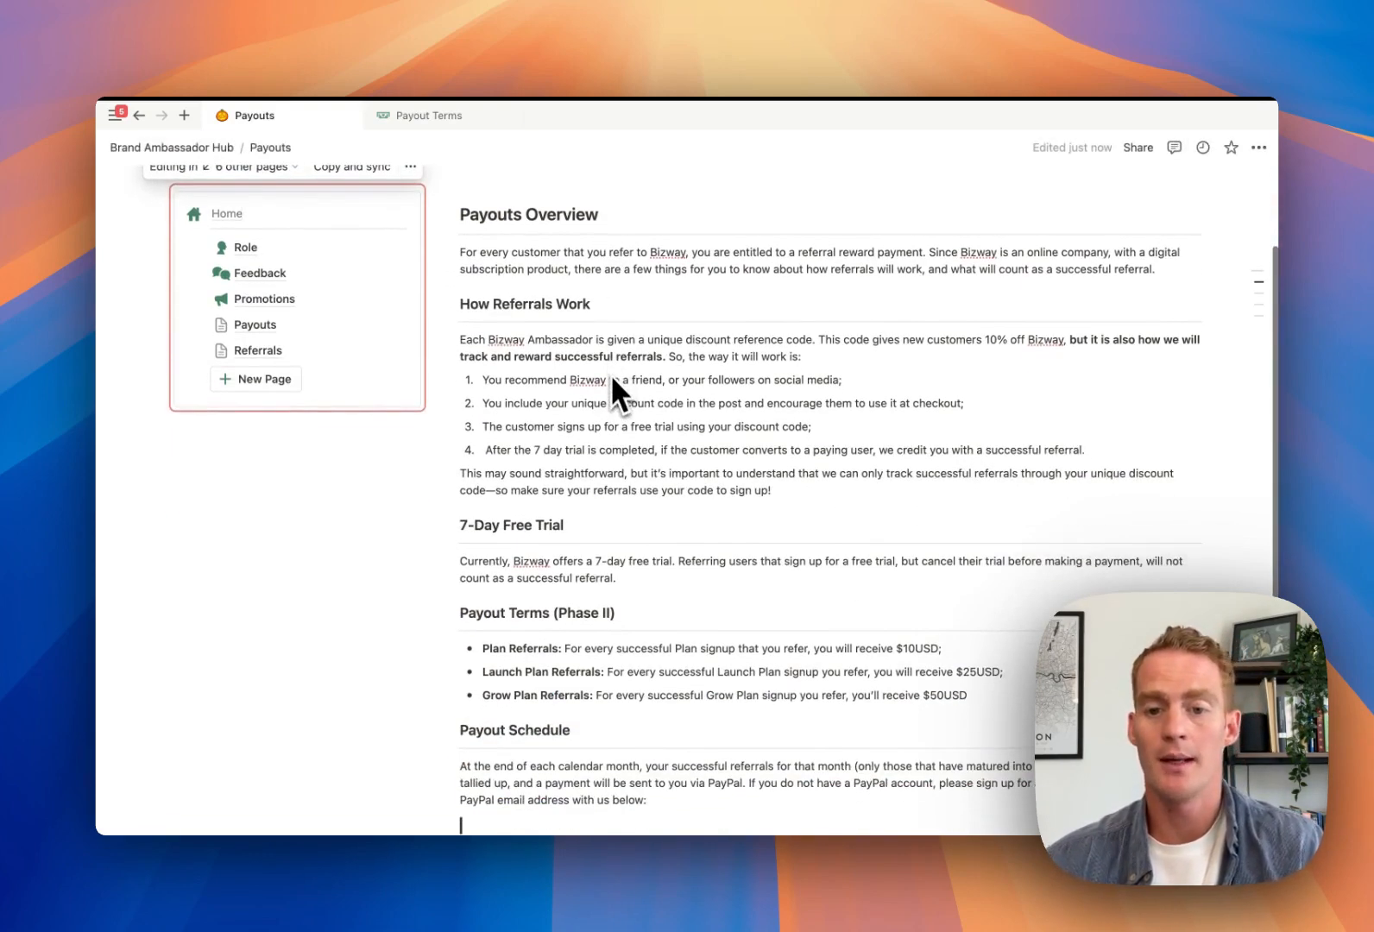
scroll(670, 366, "down", 1)
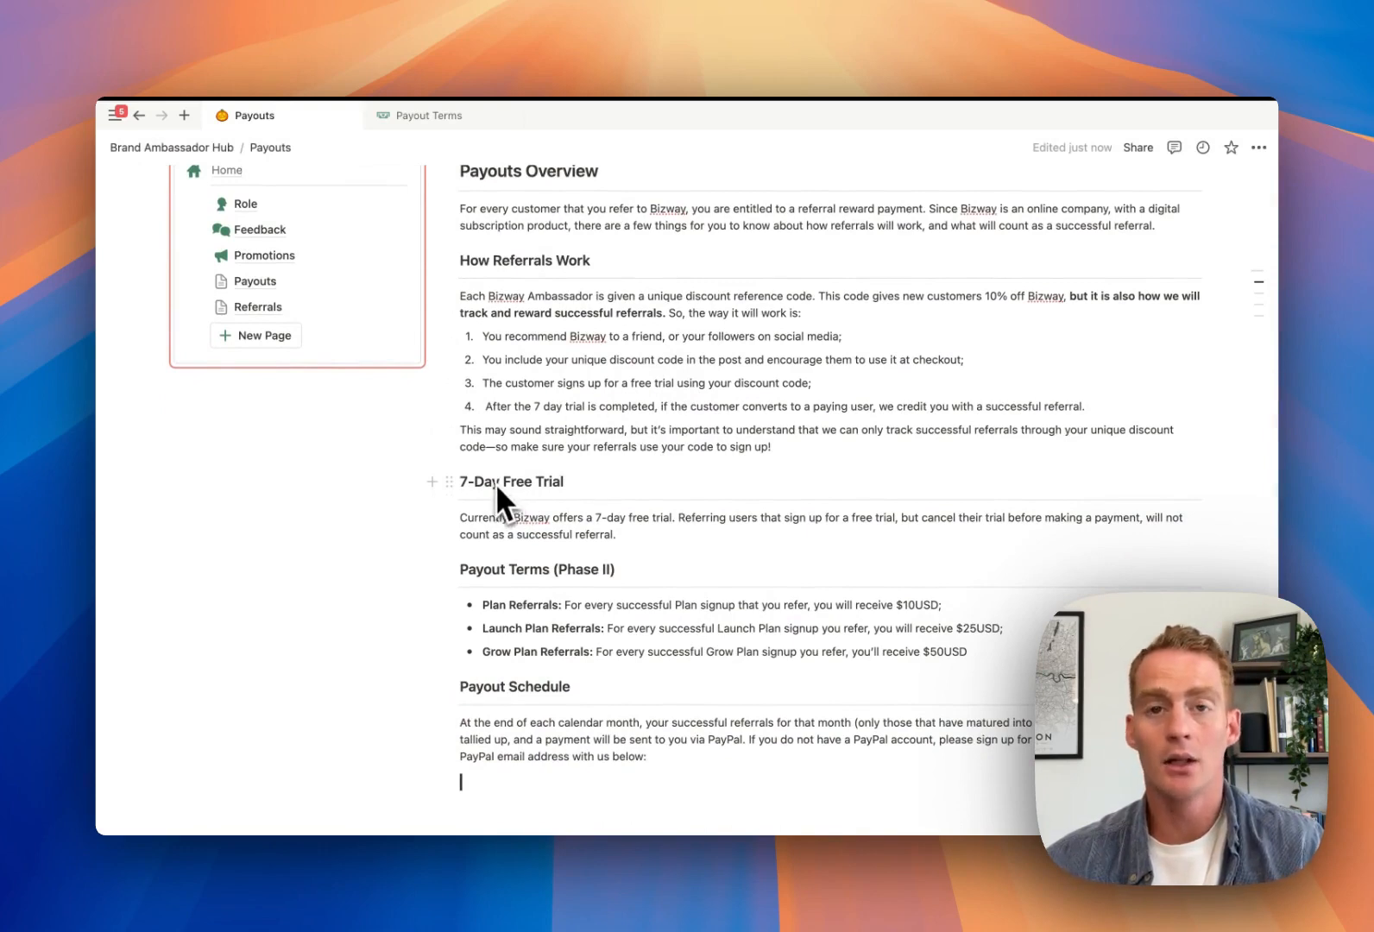
scroll(618, 494, "down", 2)
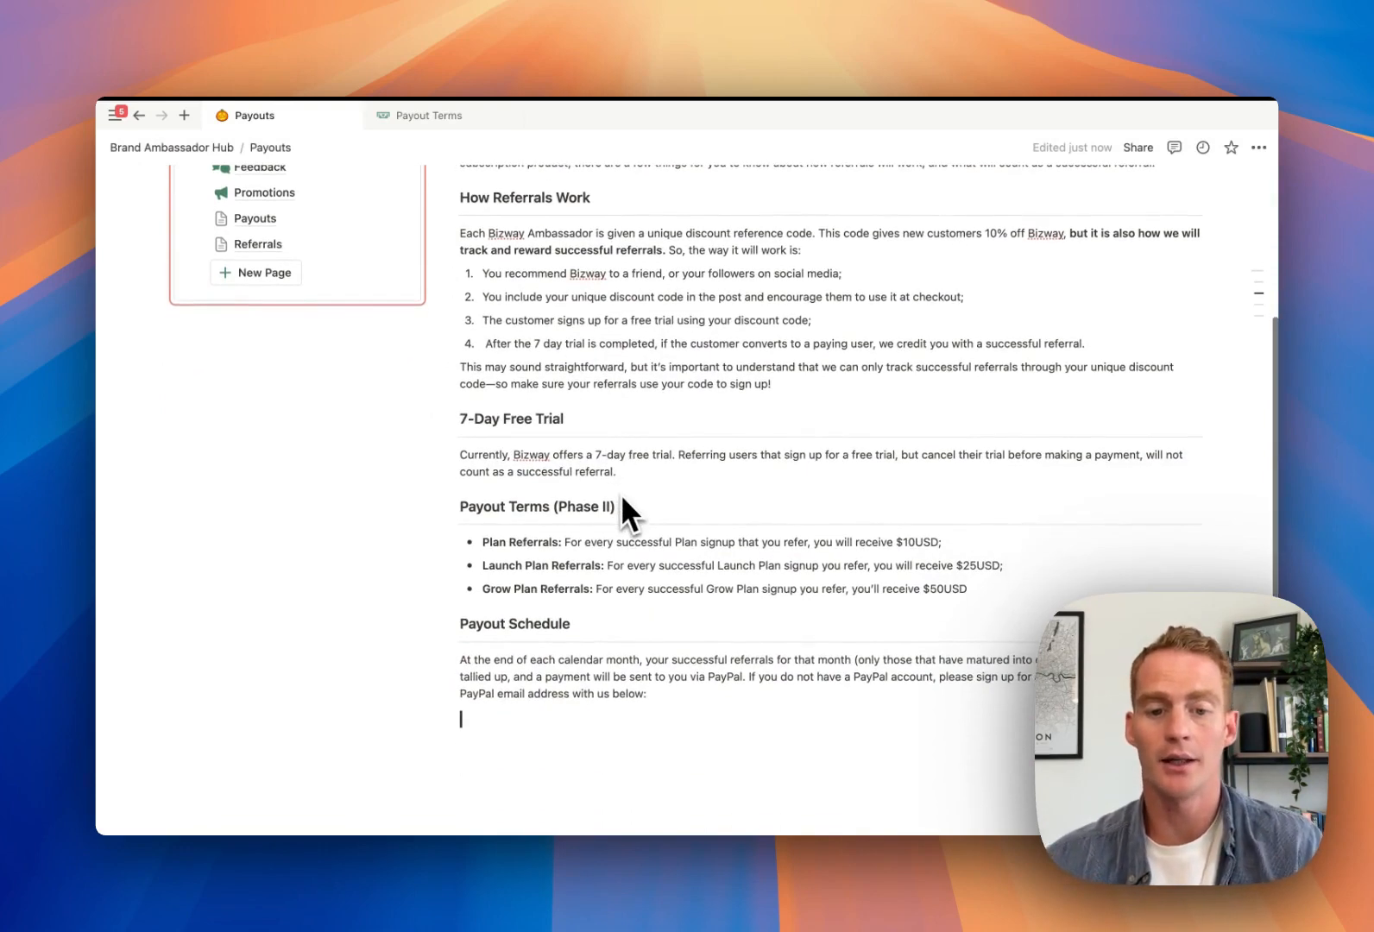
scroll(622, 496, "down", 3)
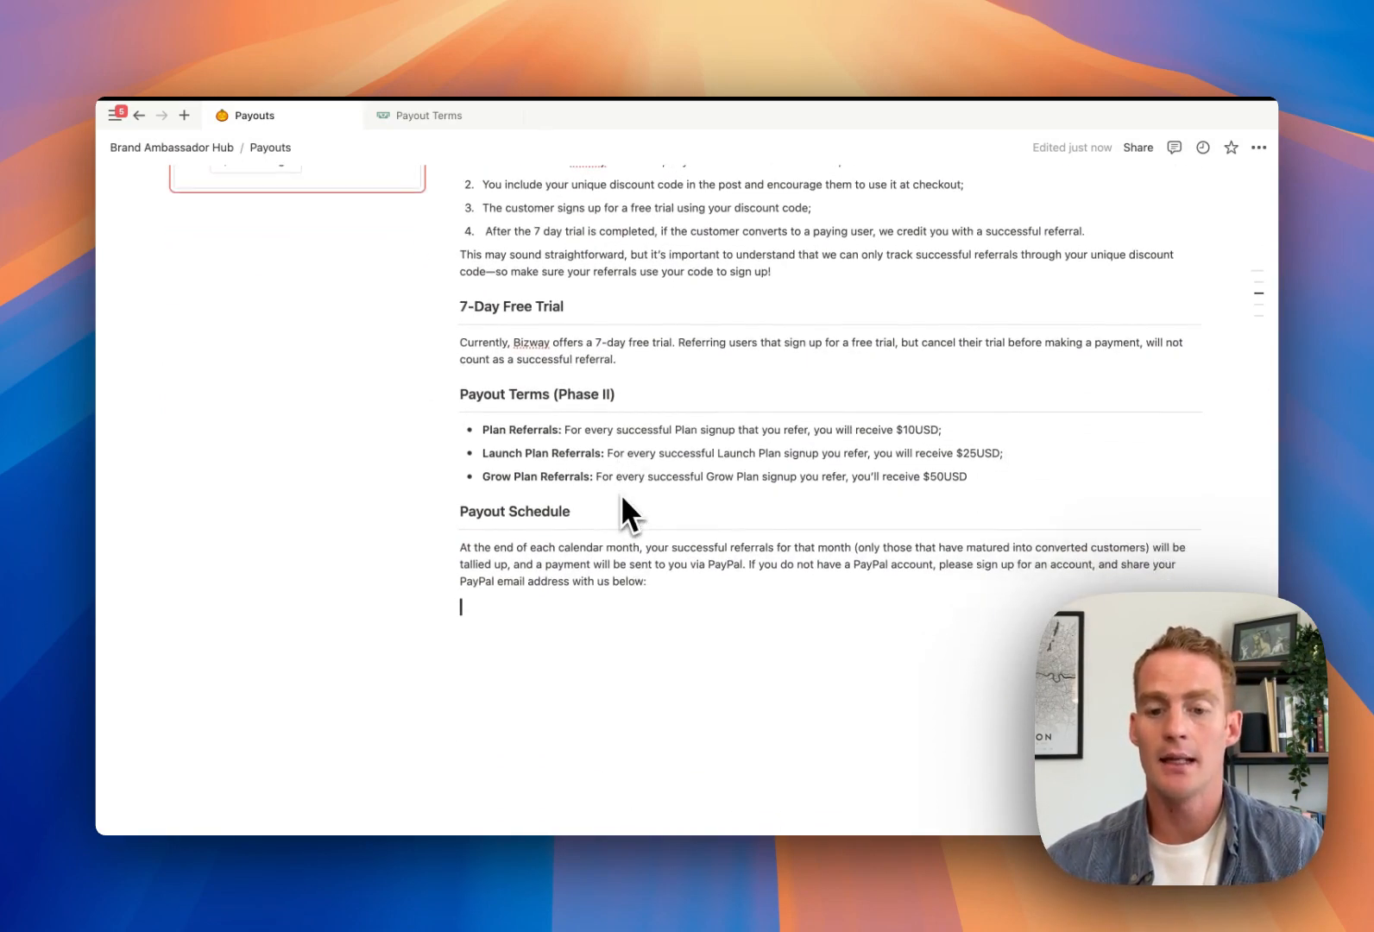
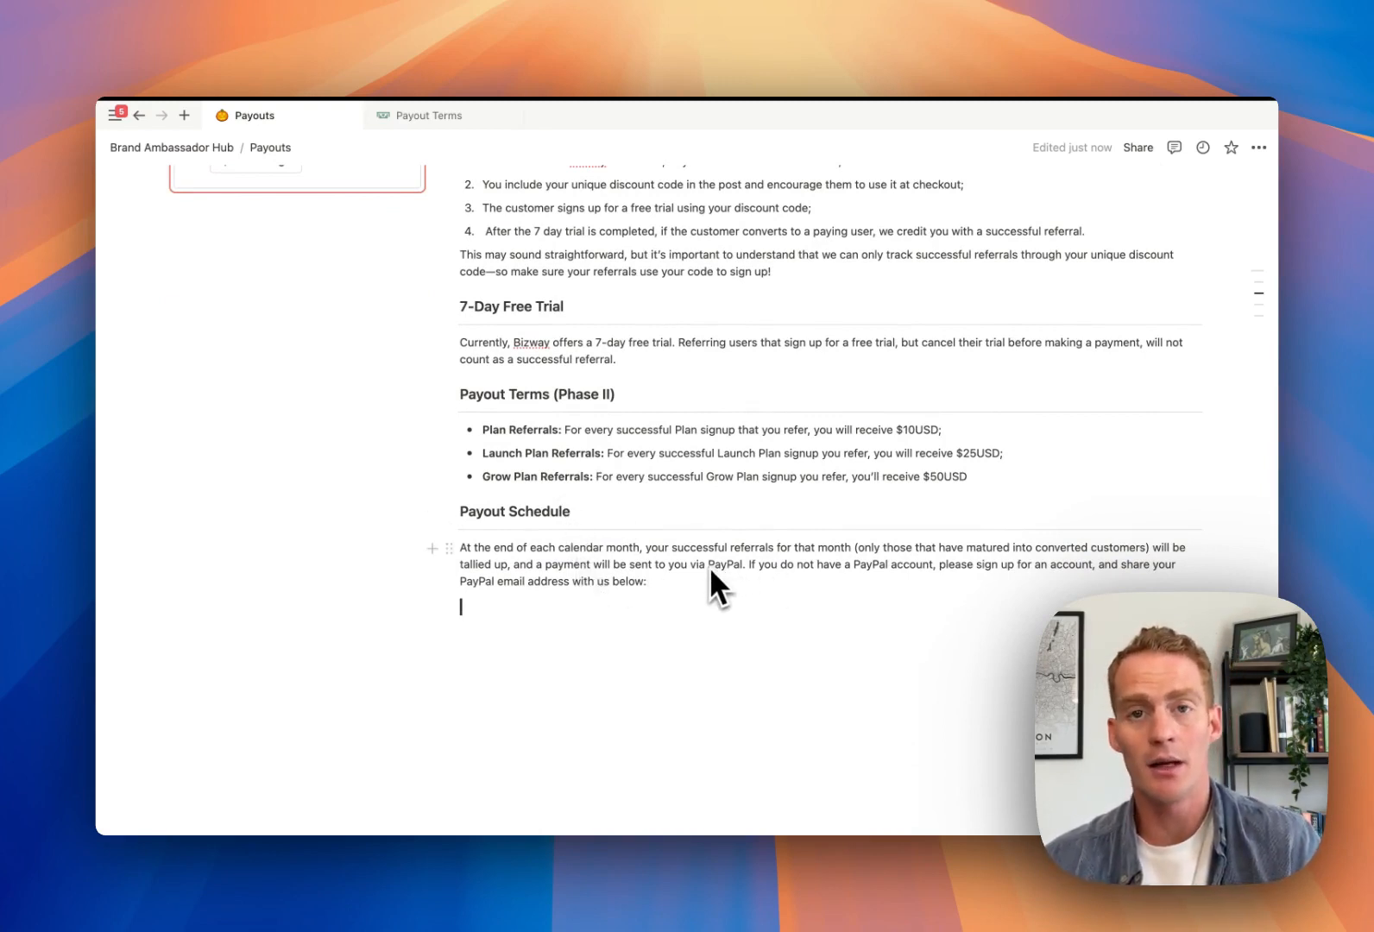
On the Referrals page, turn the placeholder line into a 'Your Referrals' Heading 1
scroll(709, 565, "up", 5)
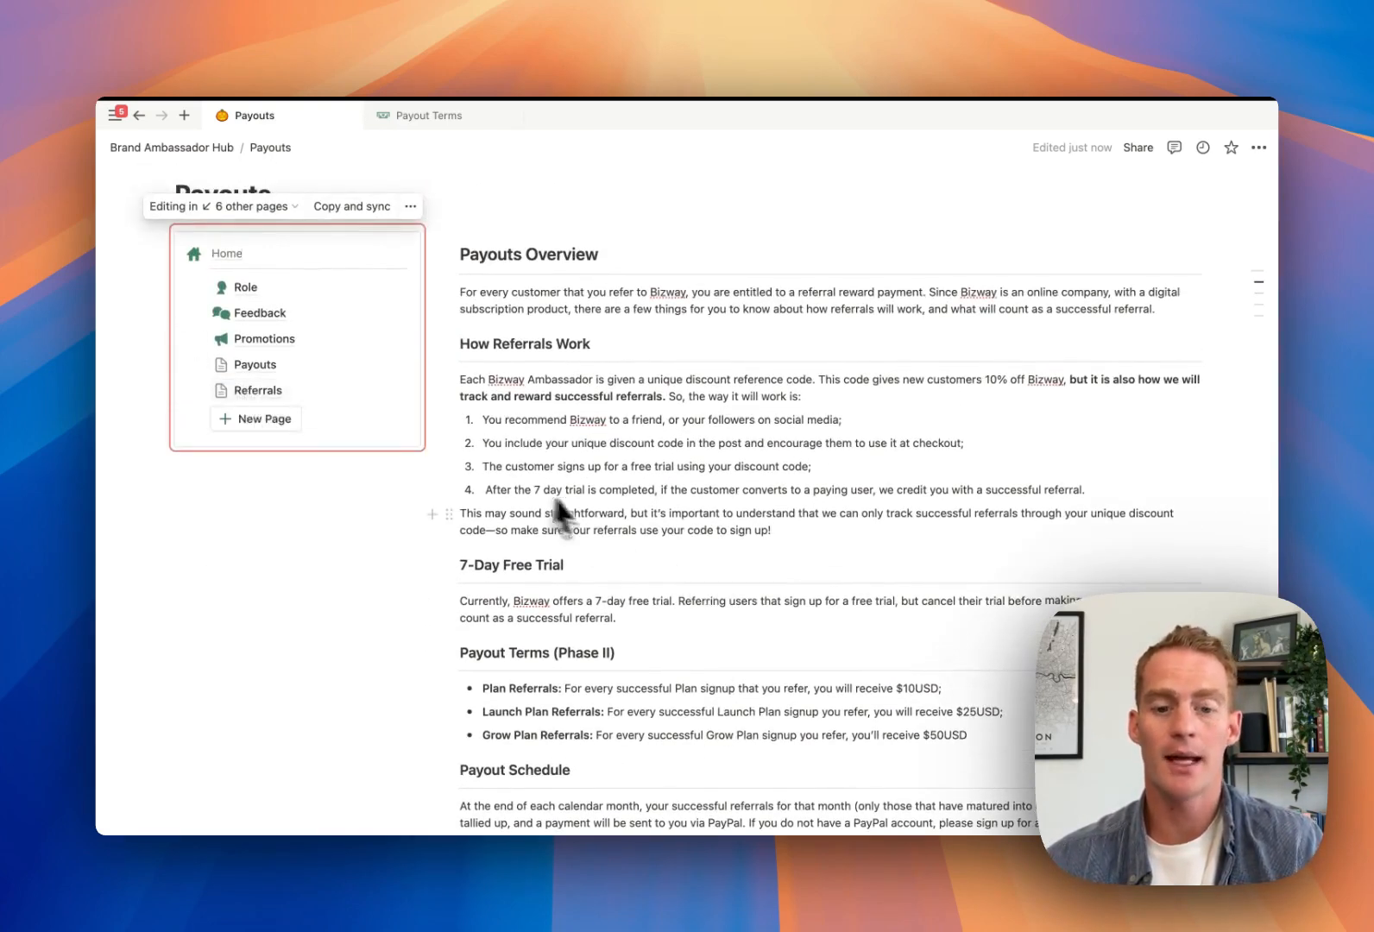
scroll(594, 518, "down", 2)
scroll(593, 509, "up", 1)
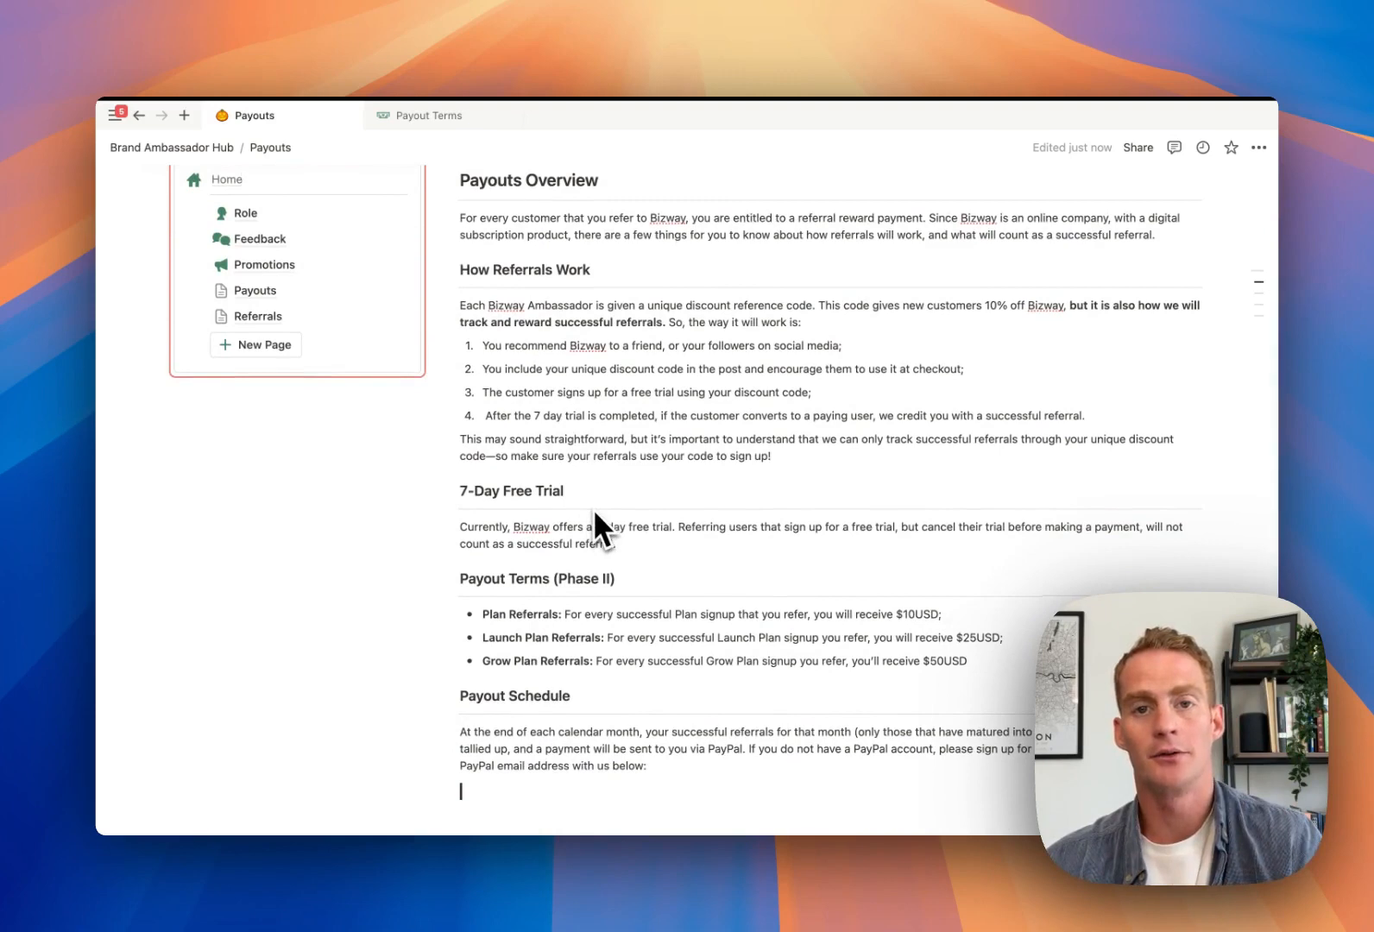
scroll(595, 515, "down", 3)
scroll(593, 509, "up", 1)
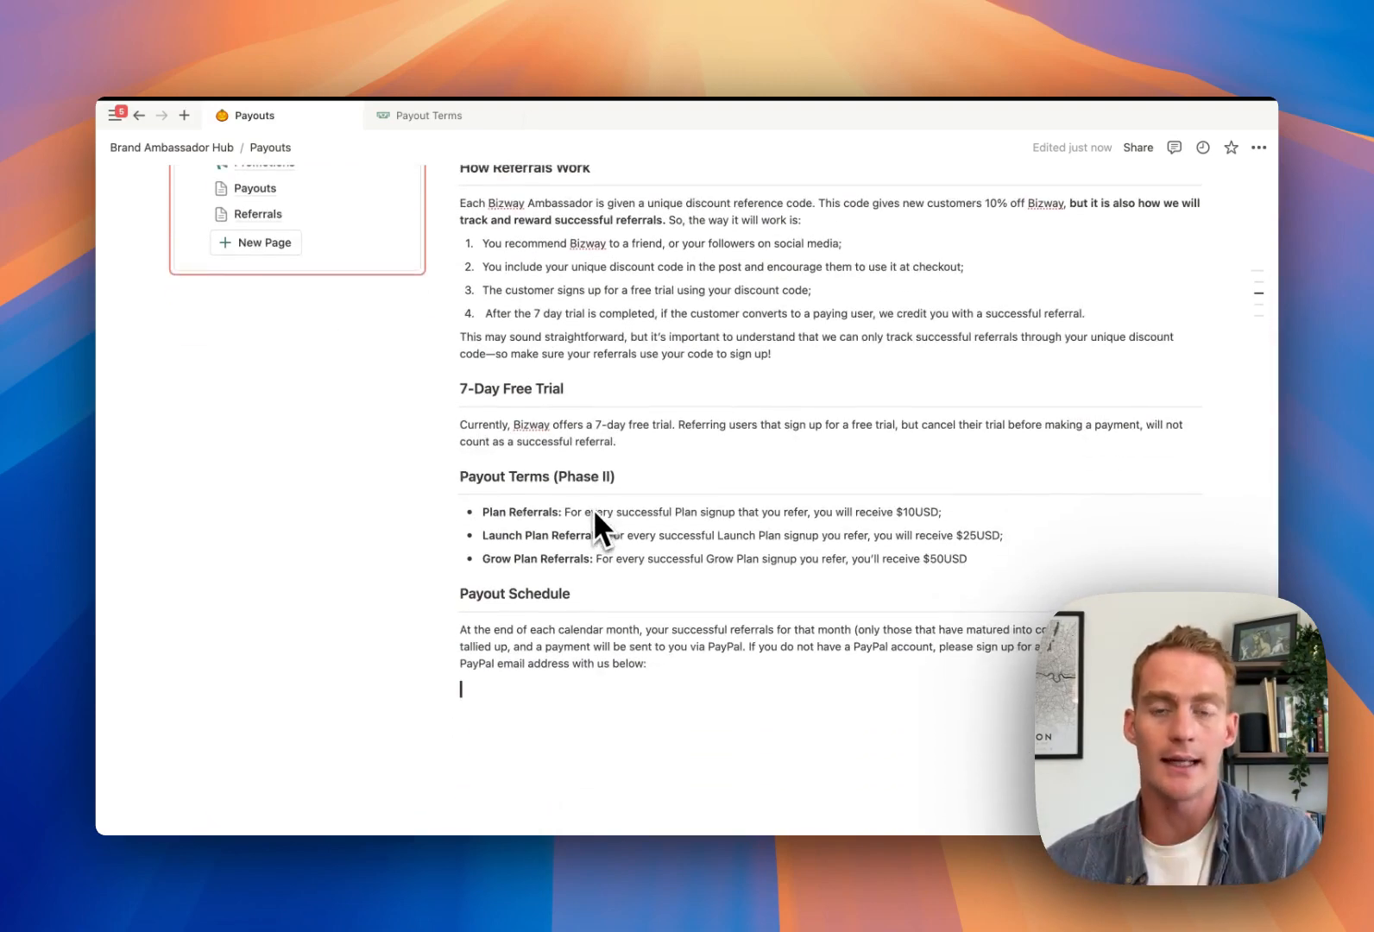
scroll(594, 513, "up", 4)
scroll(593, 509, "up", 2)
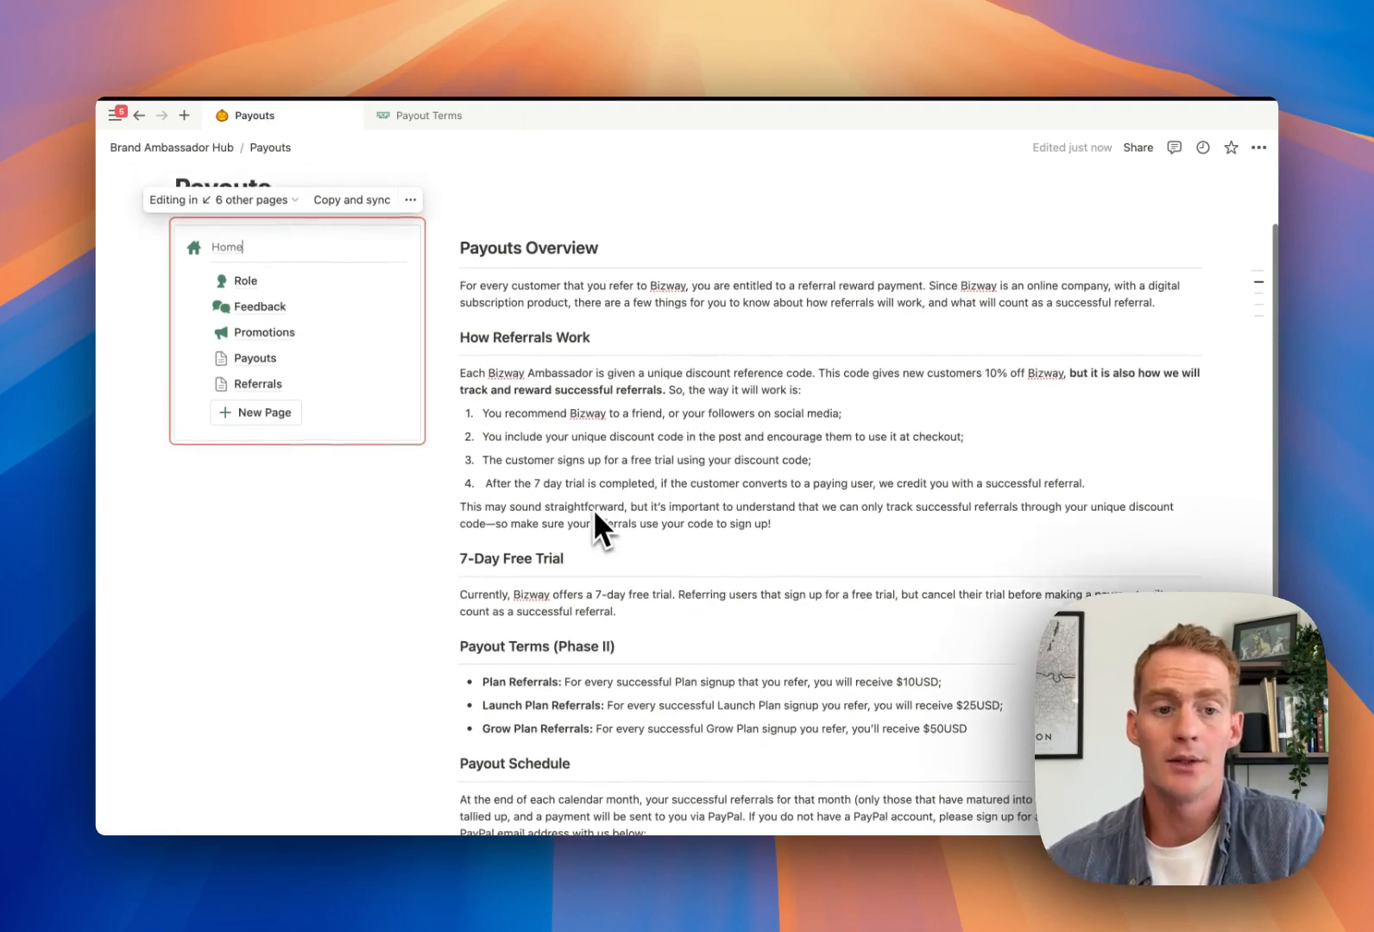
left_click(259, 429)
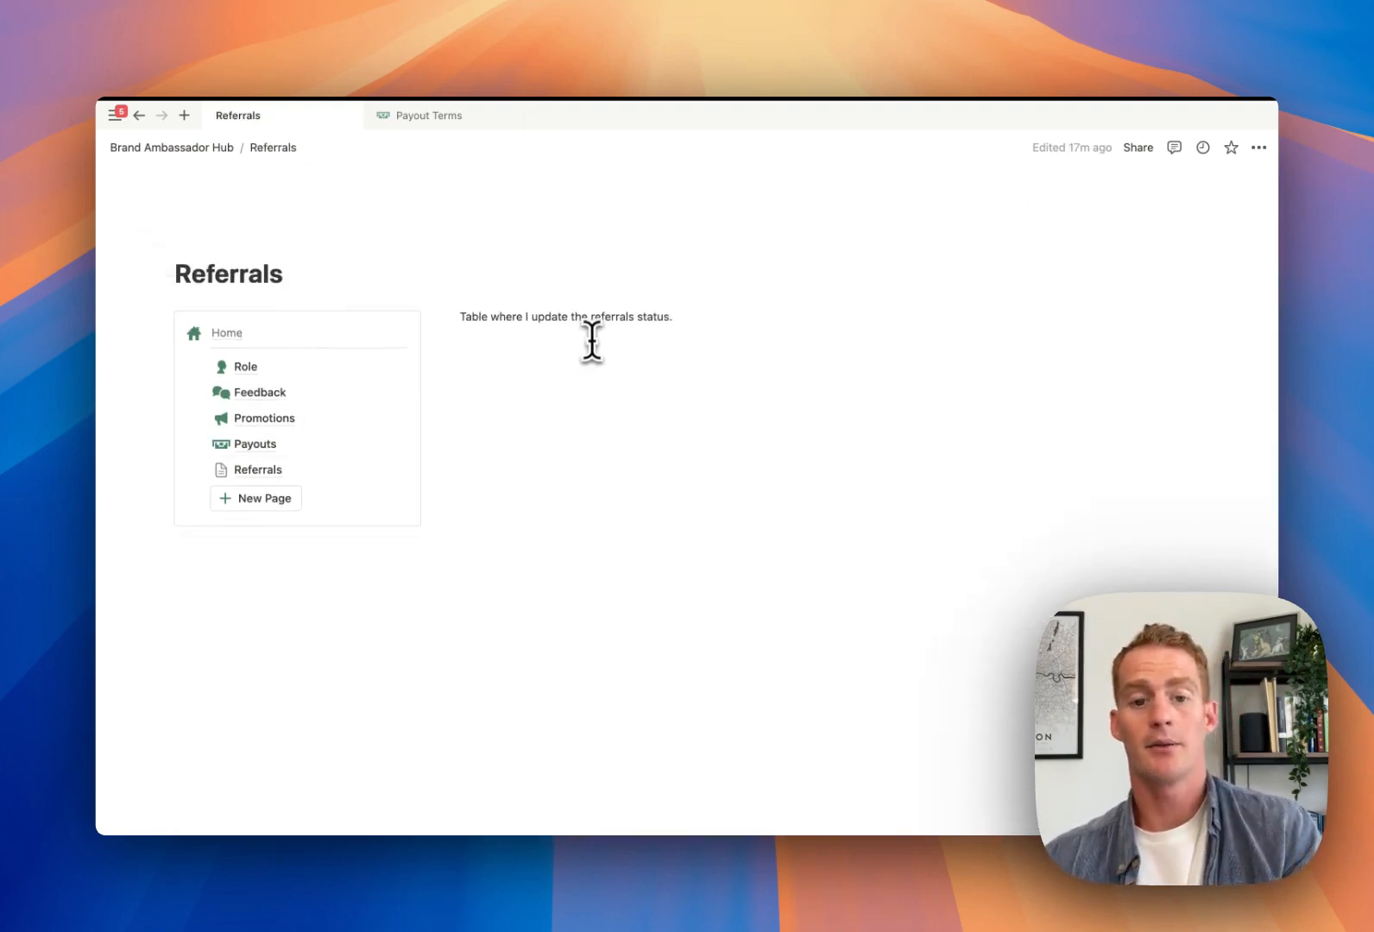
triple_click(585, 321)
type("/")
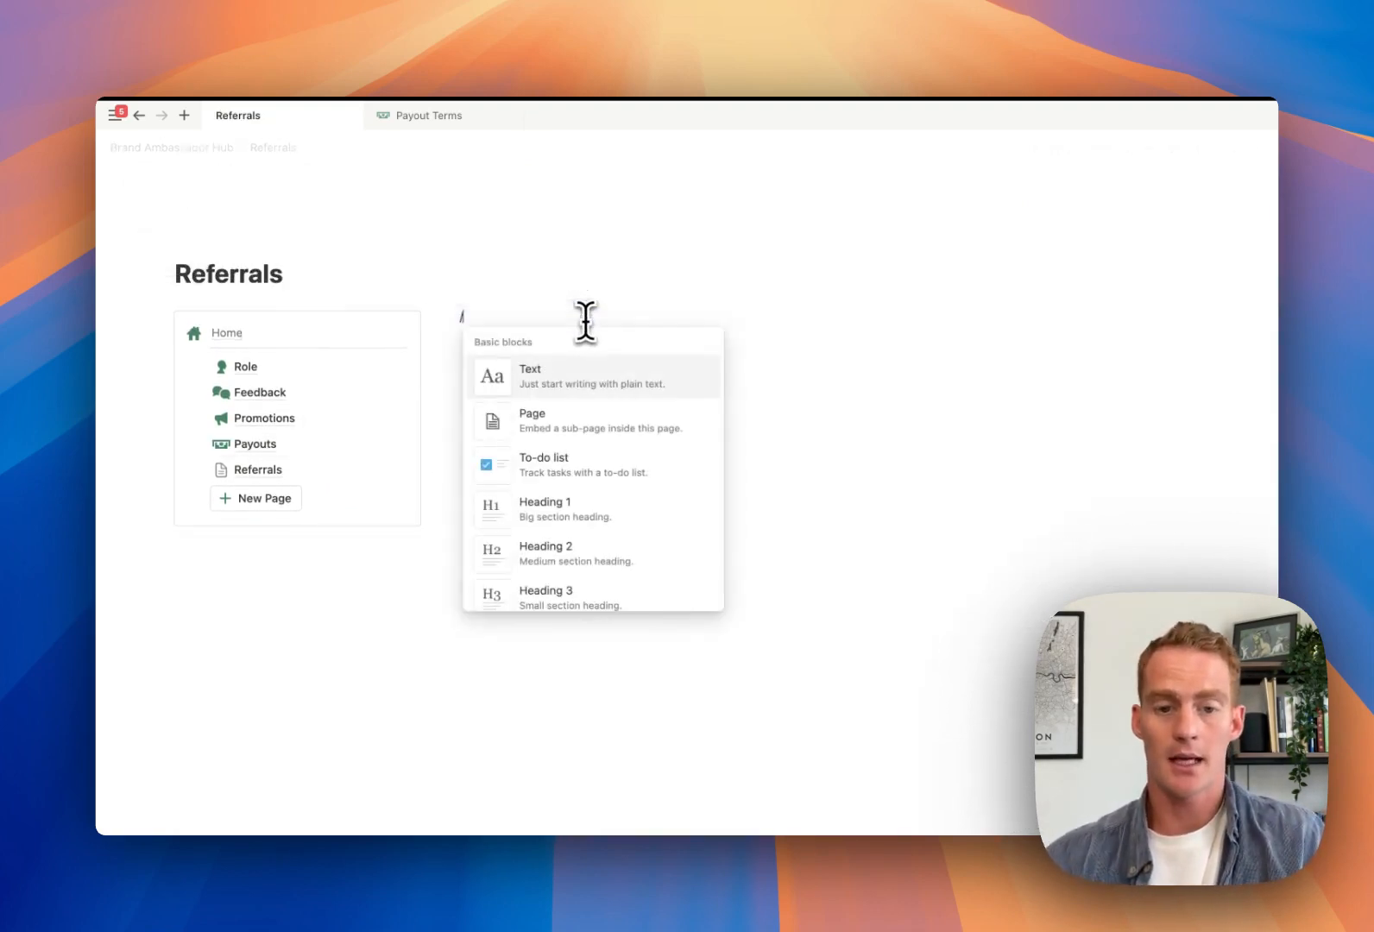
type("head")
key("Return")
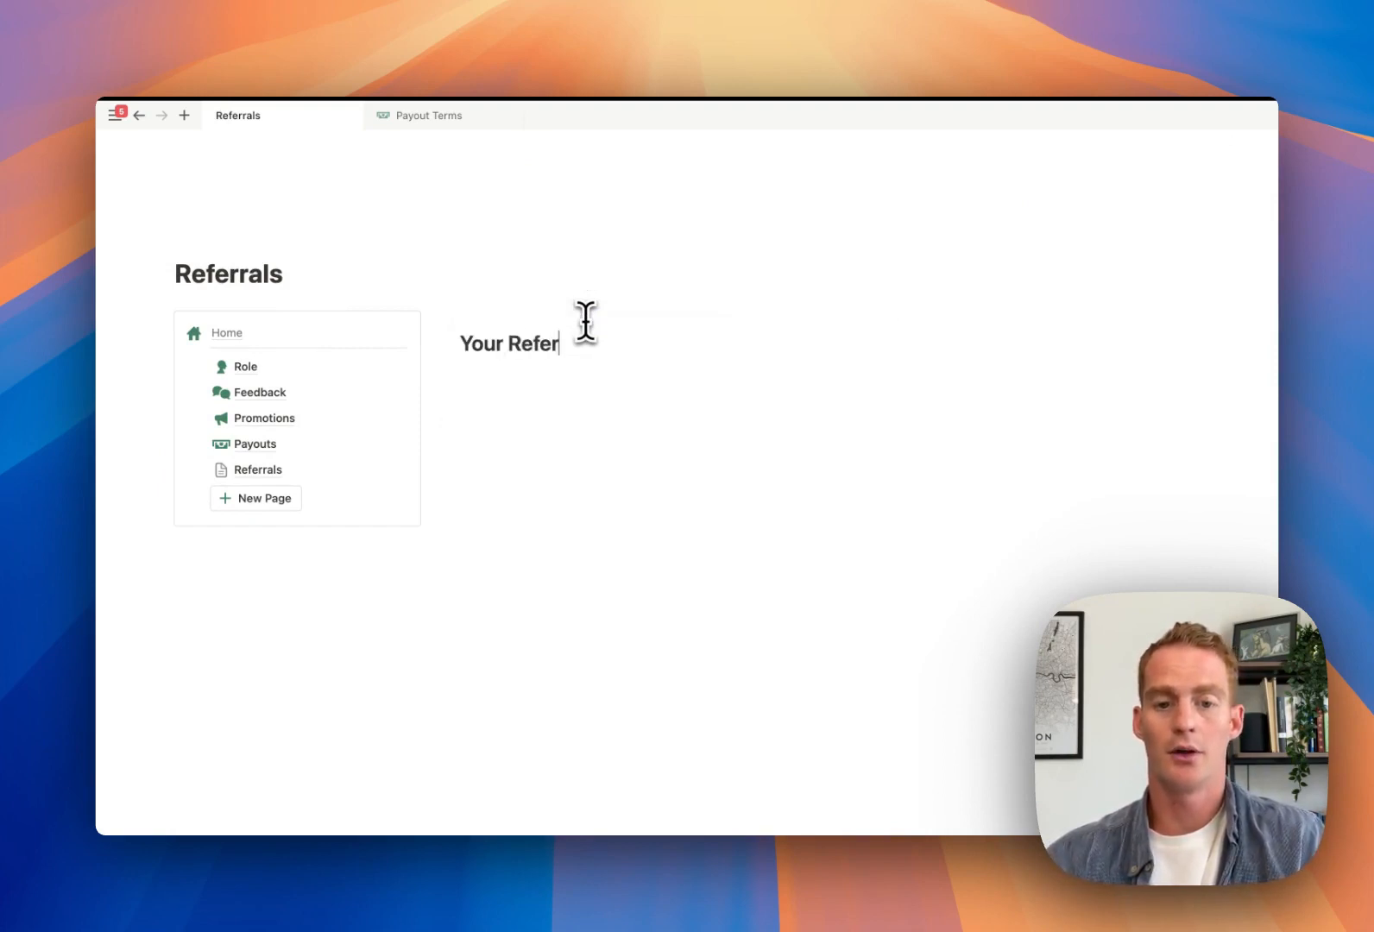
Insert a table database titled 'Referrals' below the heading and narrow its Name column
type("/table")
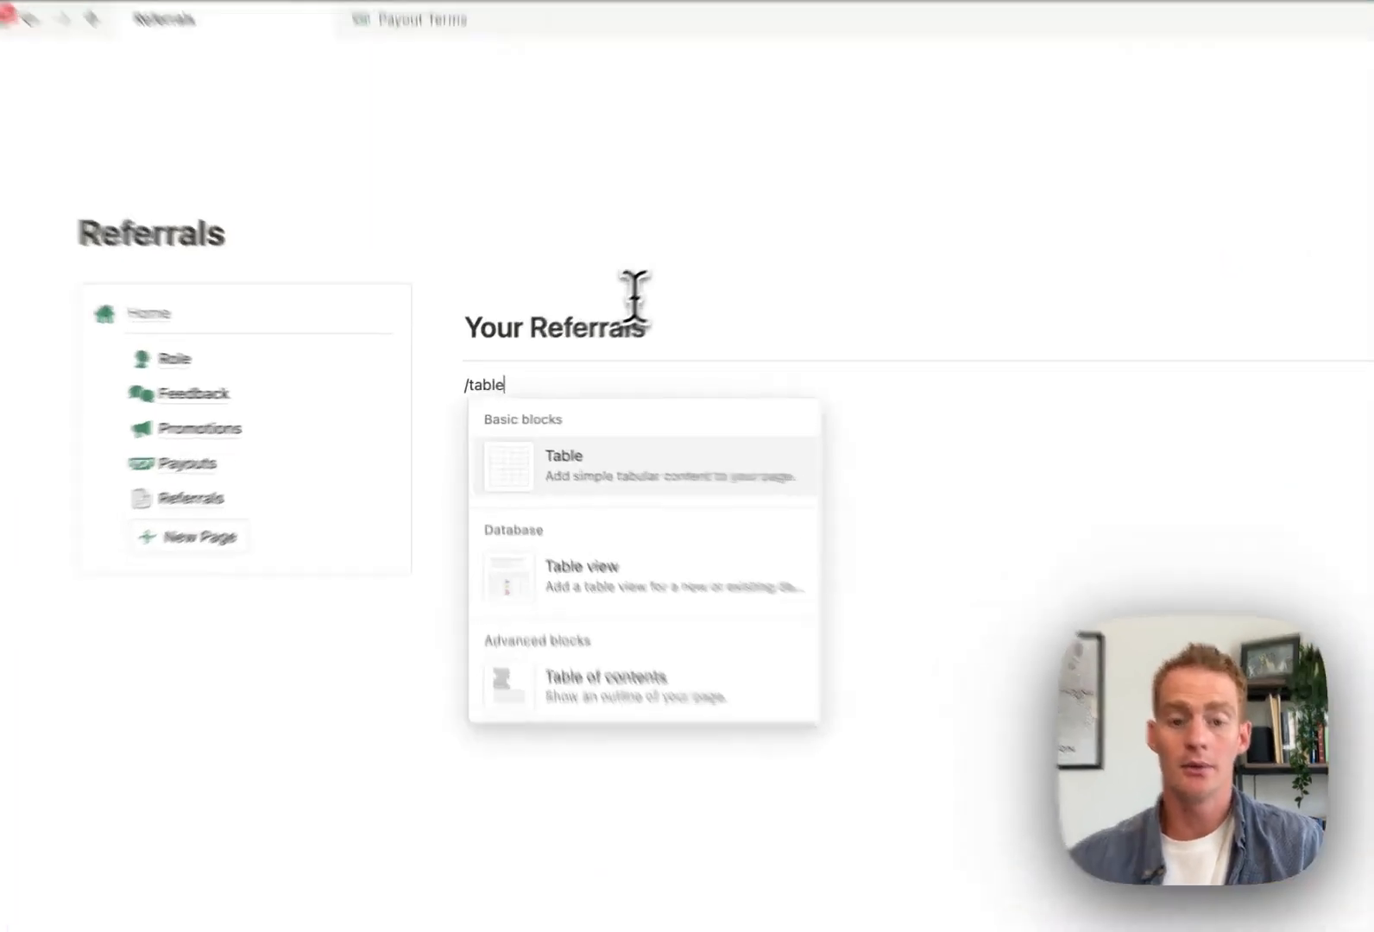
left_click(610, 576)
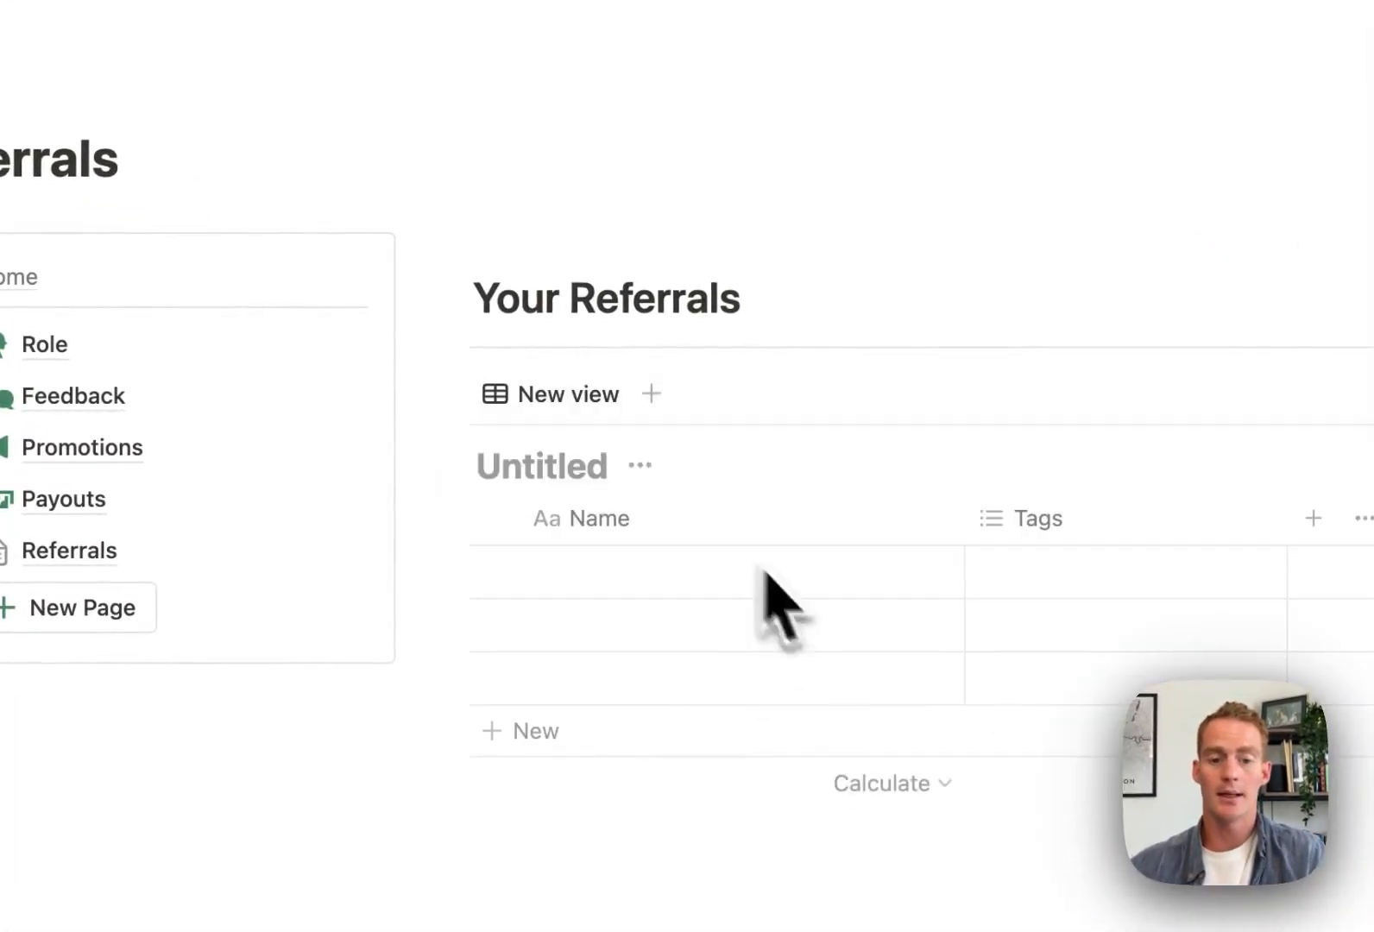
left_click(558, 466)
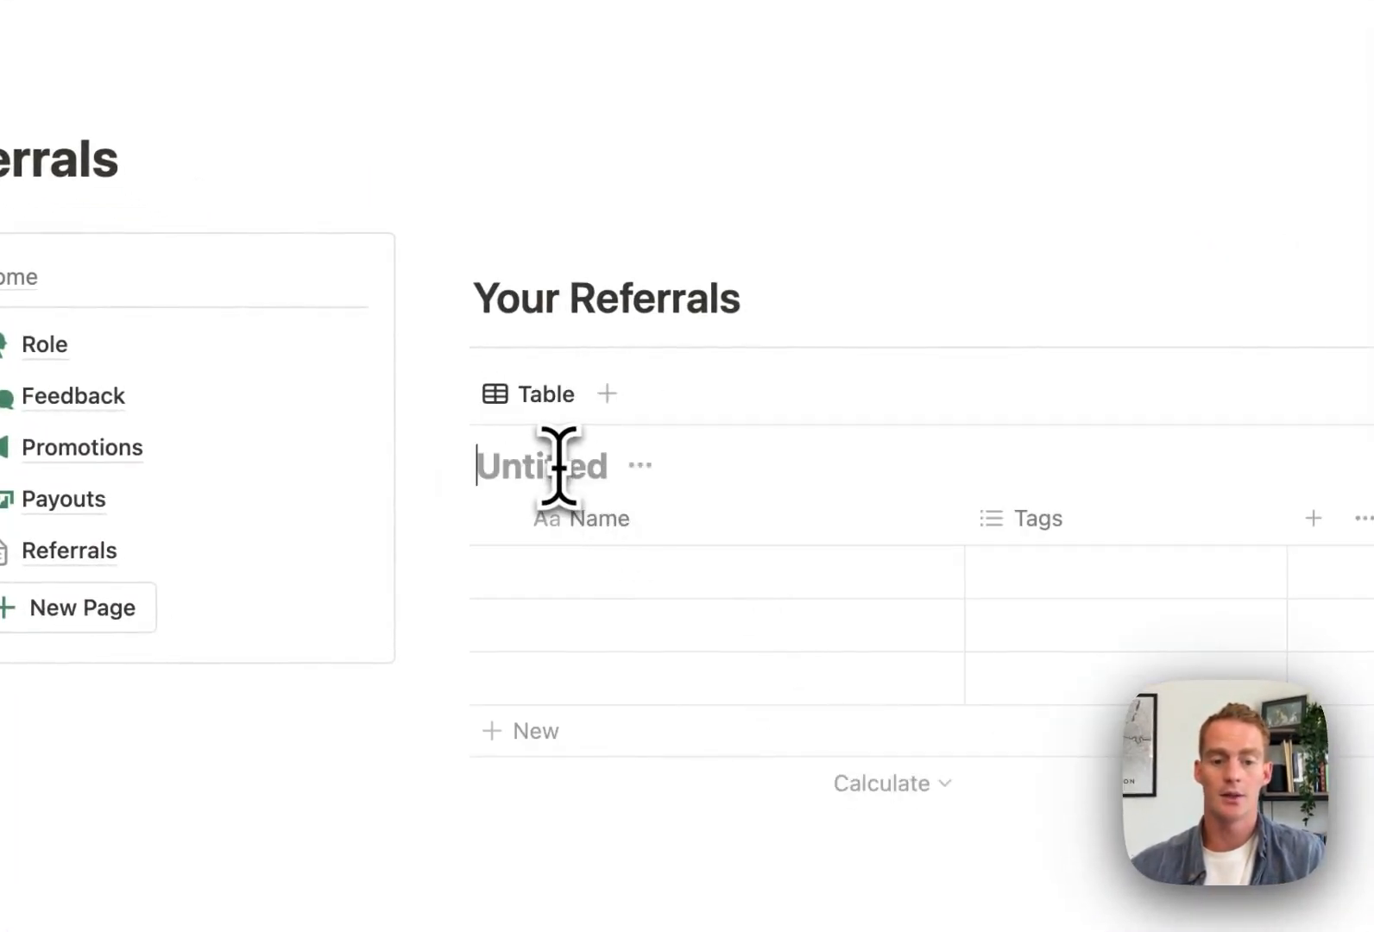
type("Referrals")
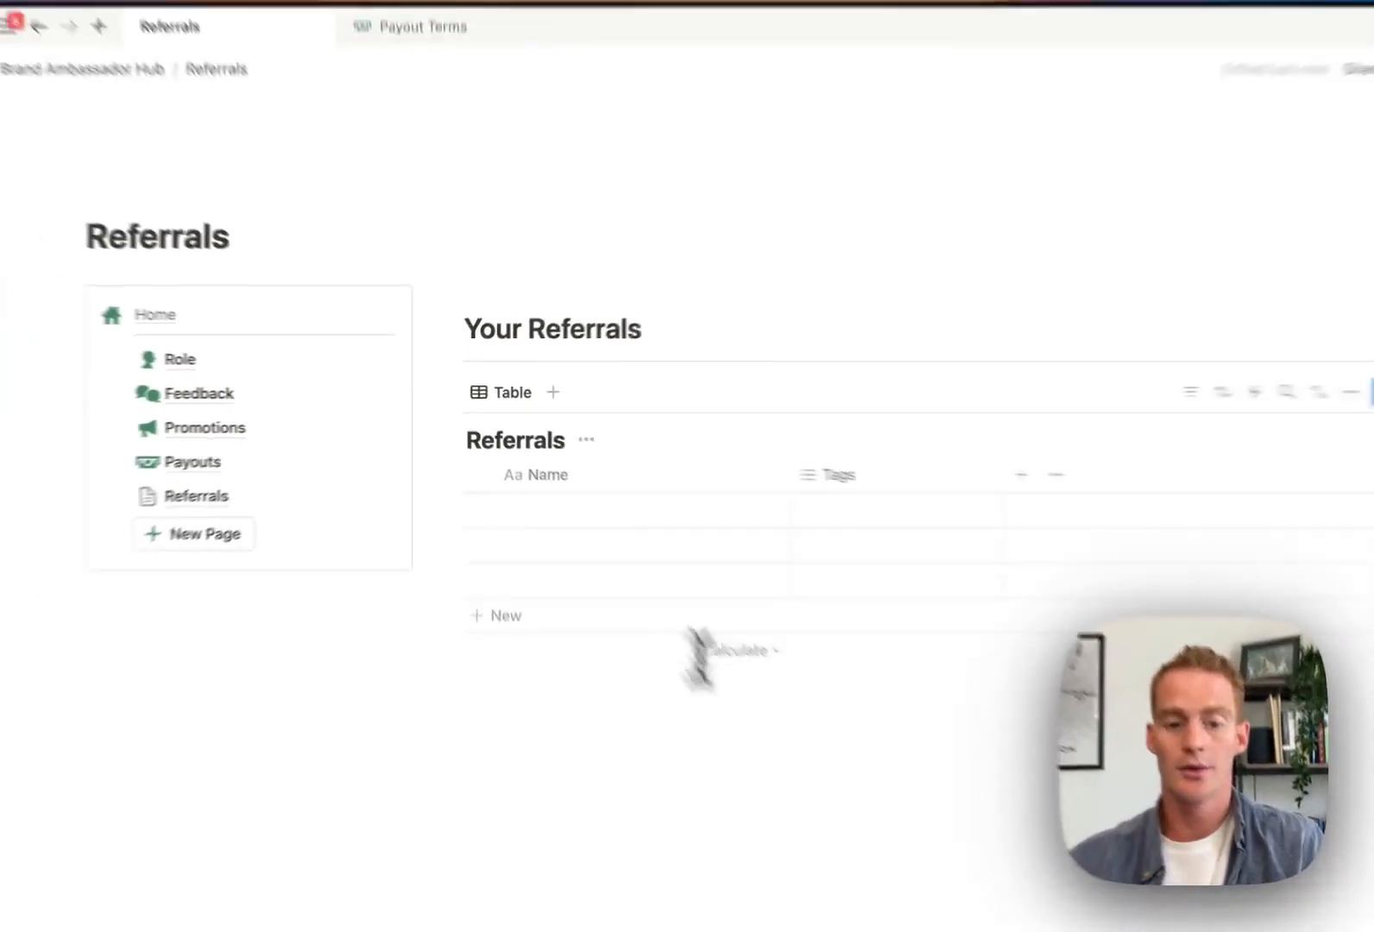
left_click(939, 911)
left_click_drag(705, 455, 665, 456)
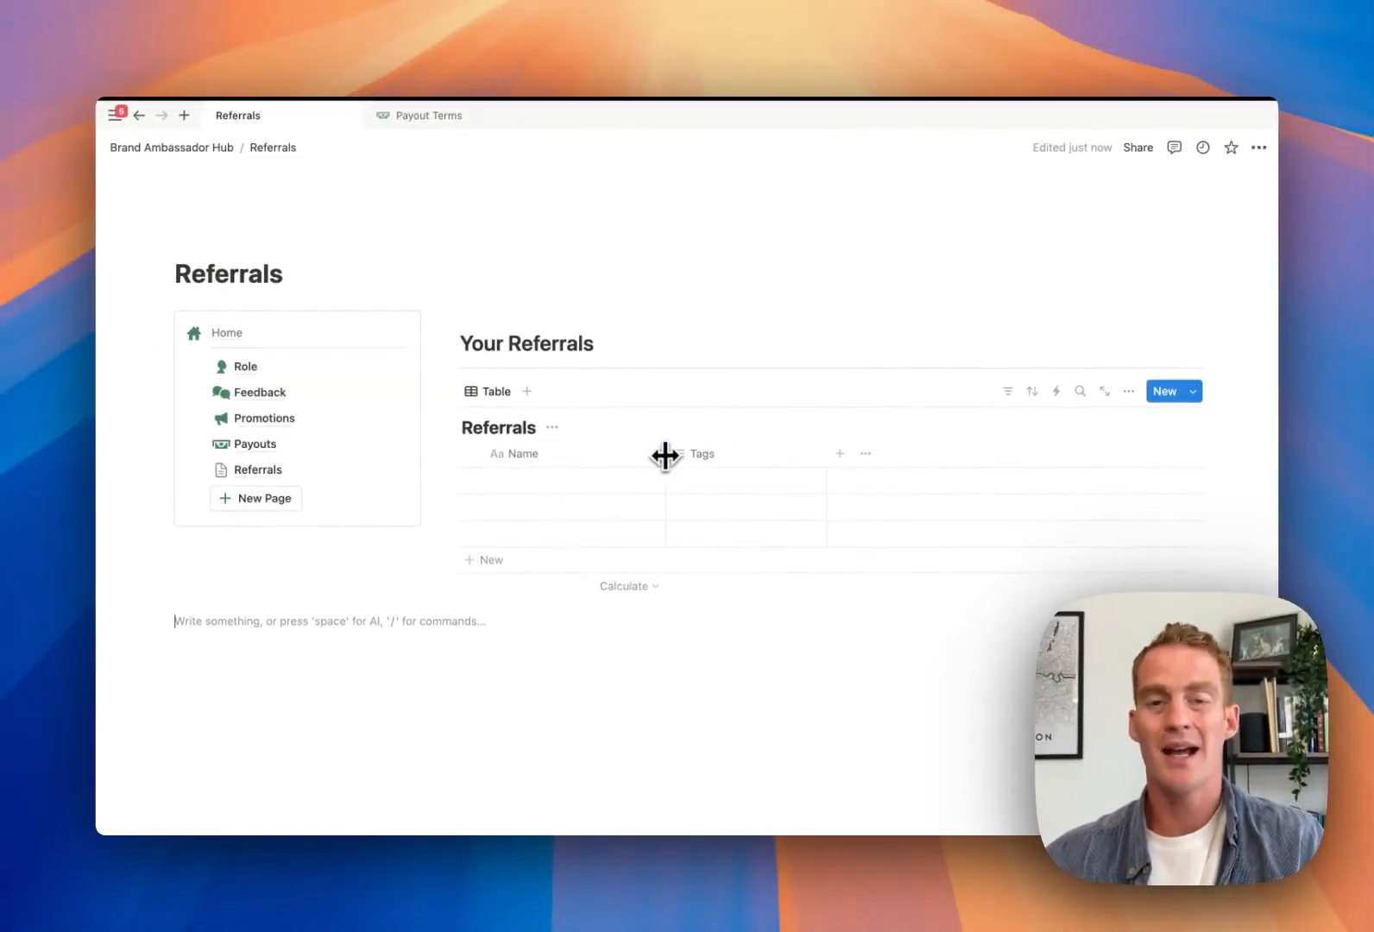
Rename the Name column to 'Customer ID' and narrow it
left_click(561, 456)
type("Customer ID")
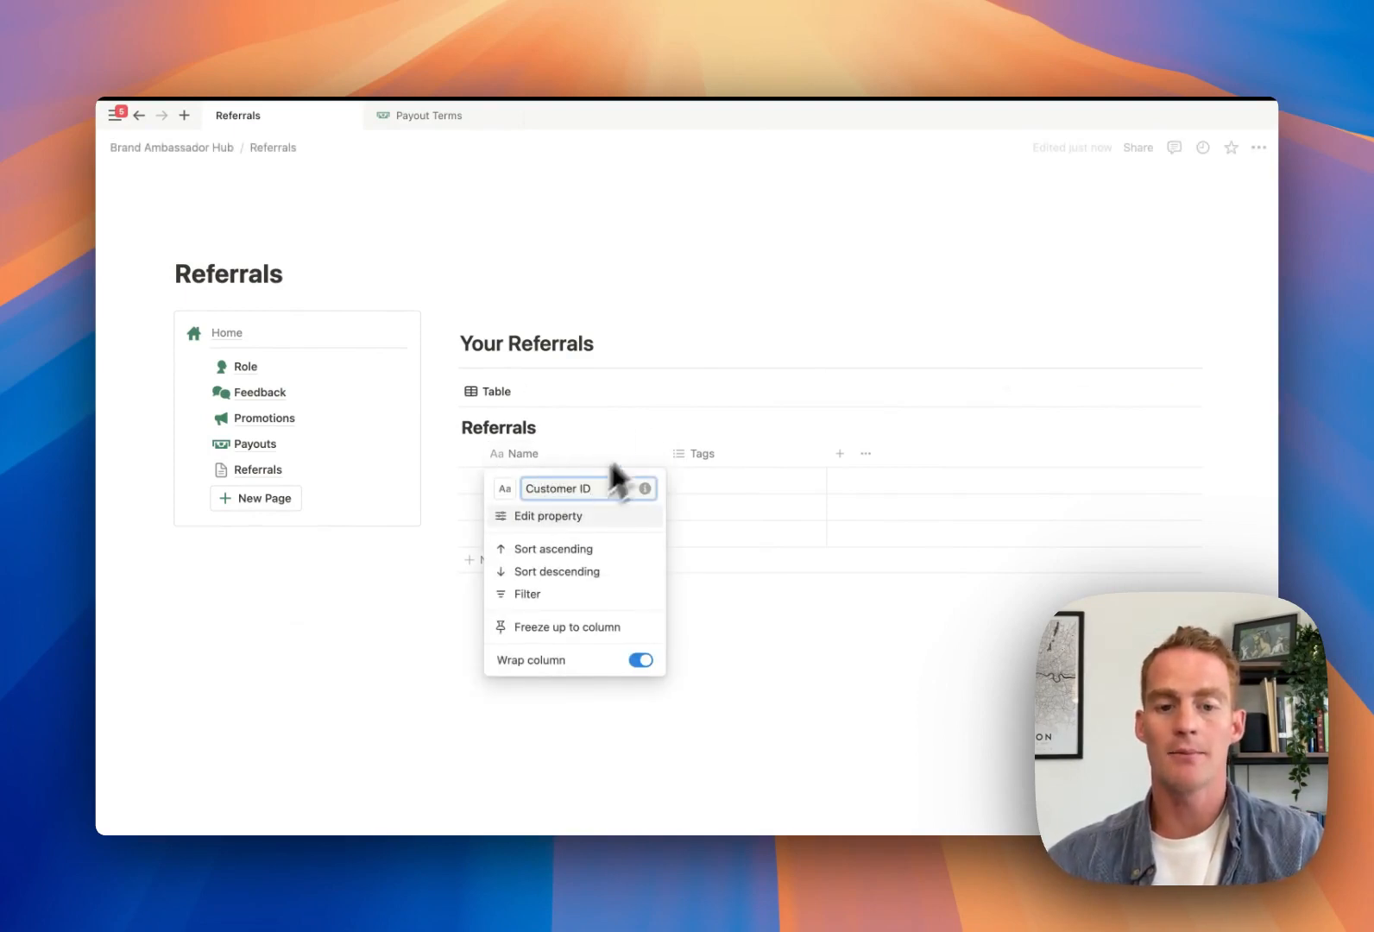
left_click(666, 386)
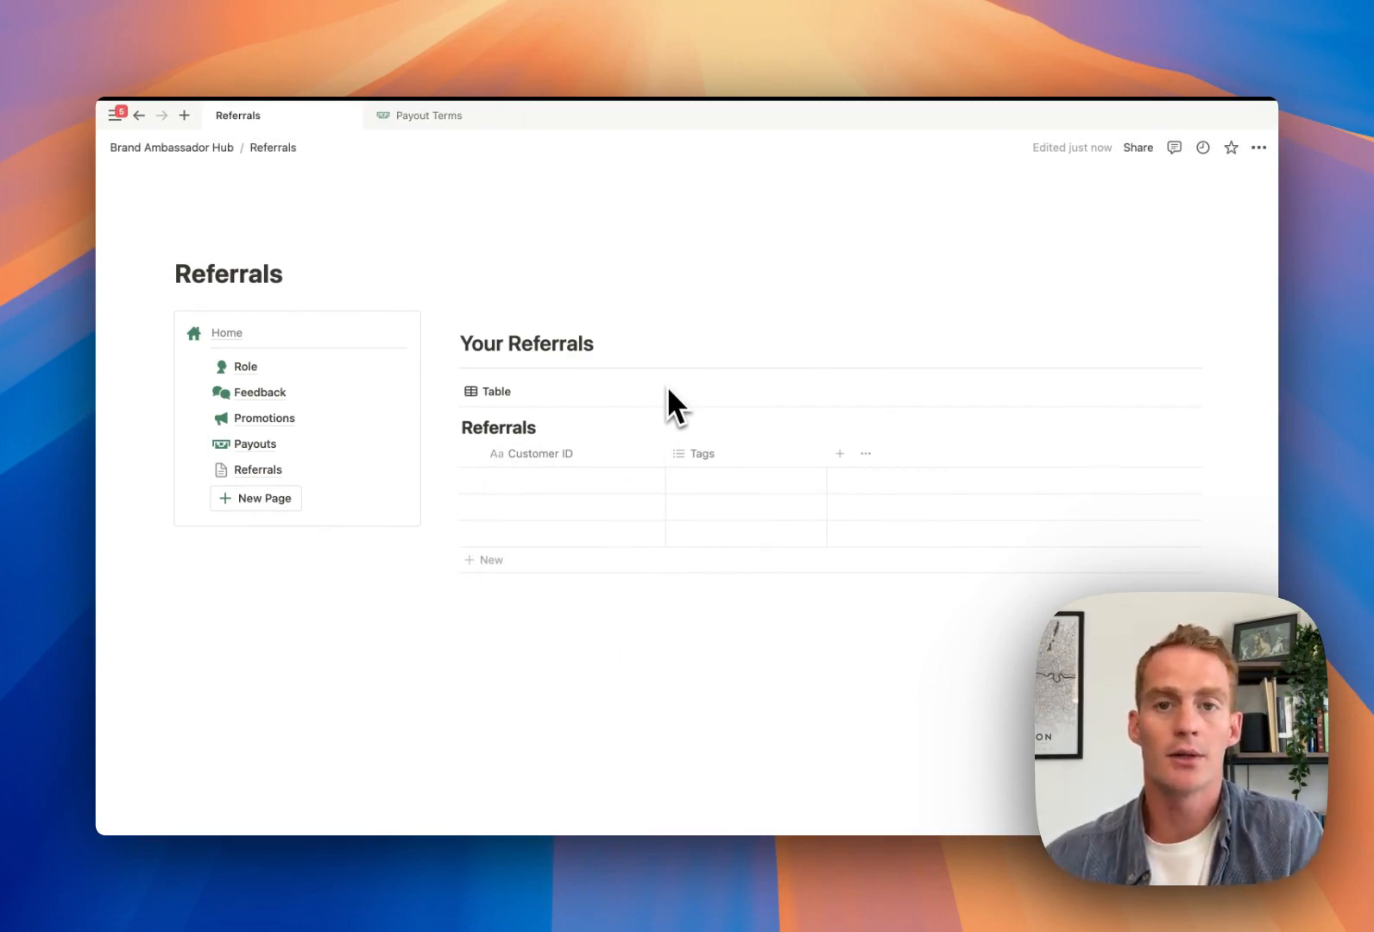
left_click(670, 455)
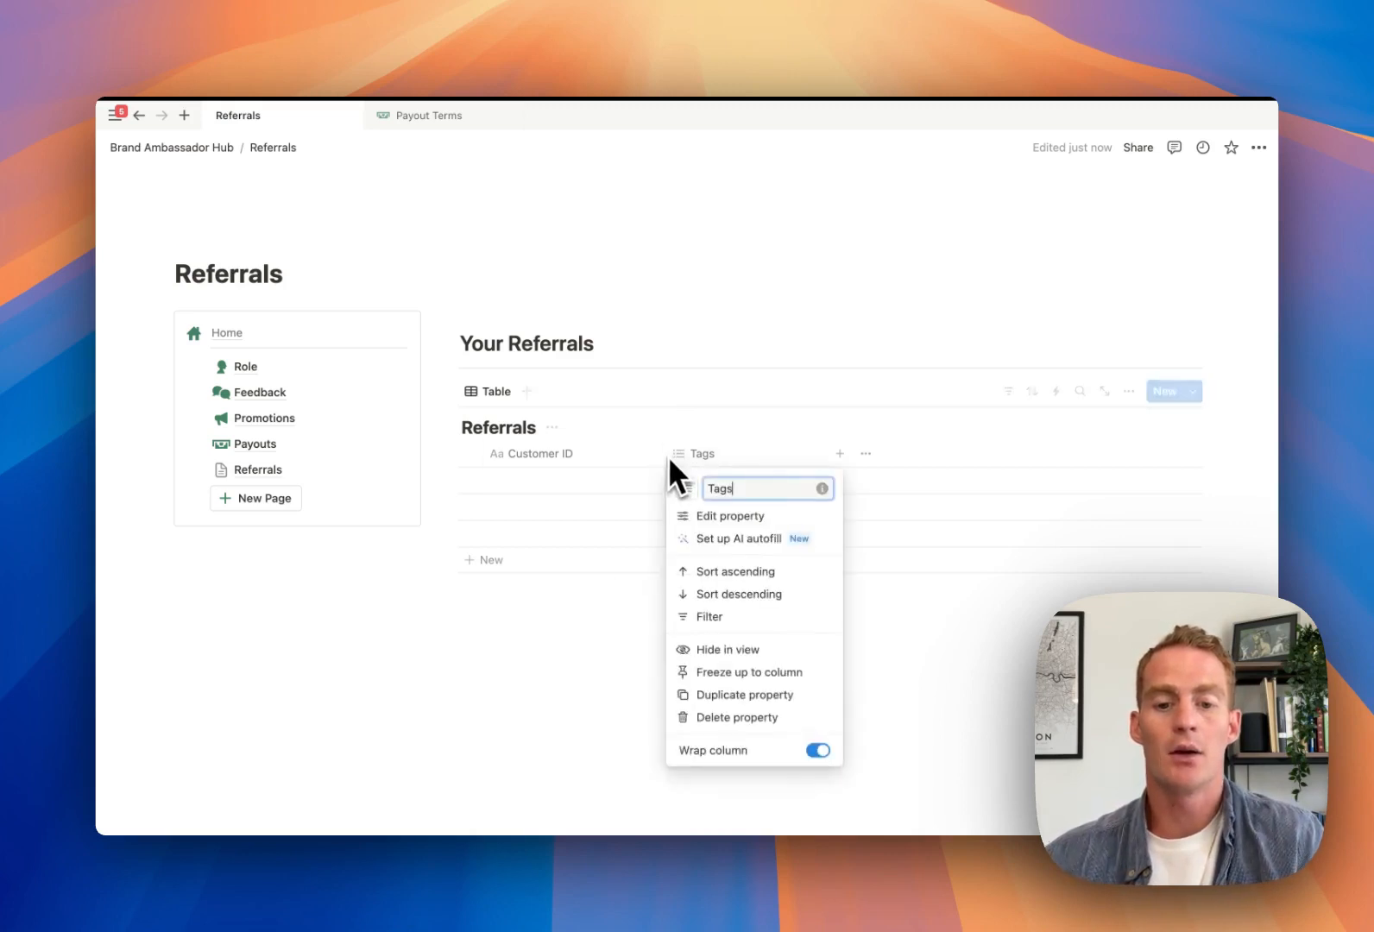
left_click(668, 457)
left_click_drag(659, 452, 647, 449)
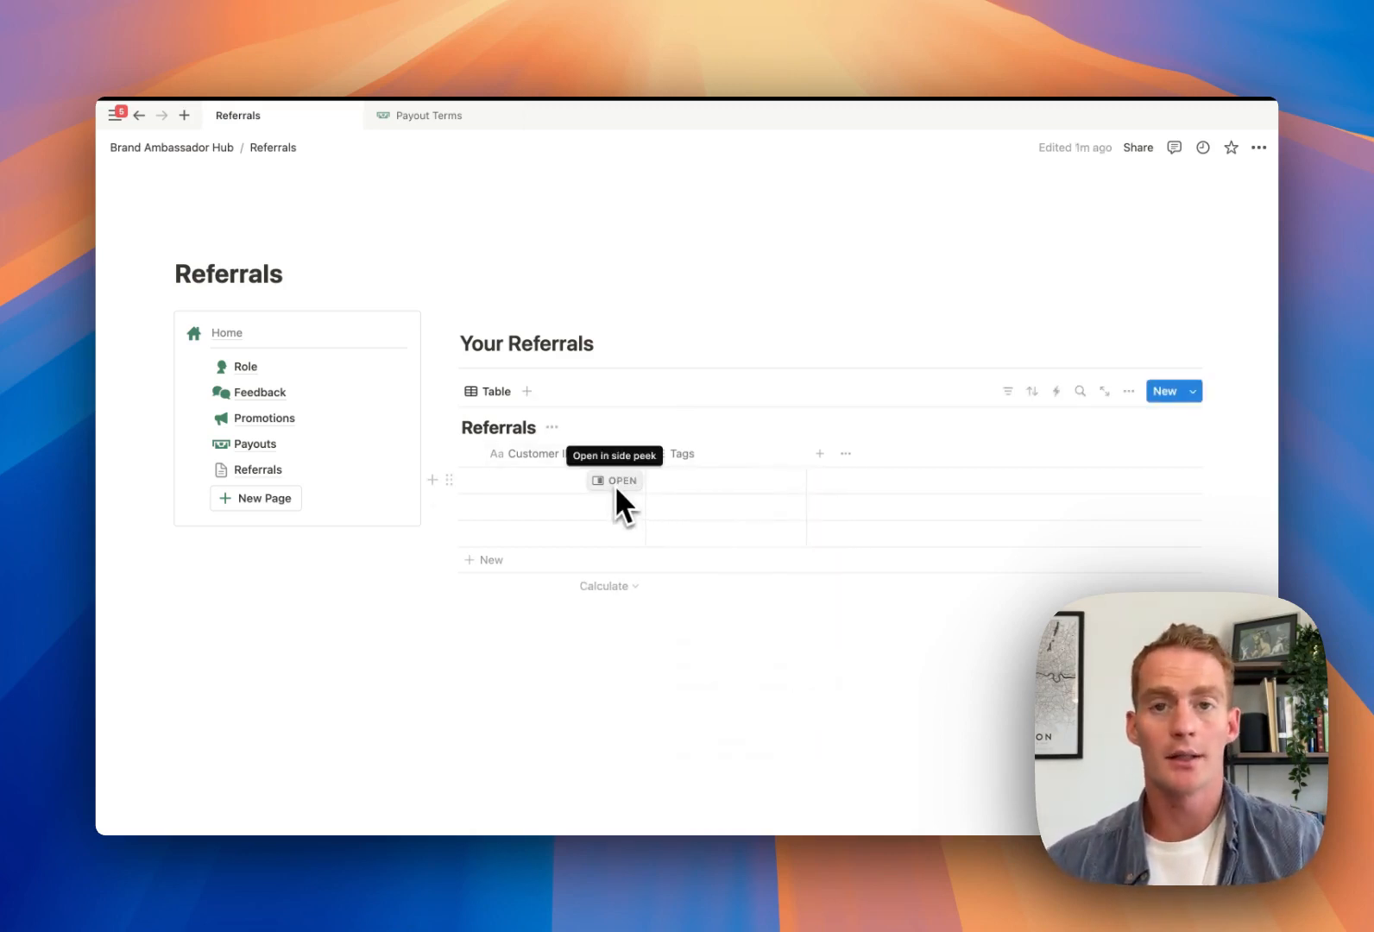
Change the Tags column to a Date property named 'Signup Date' and narrow Customer ID further
left_click(682, 455)
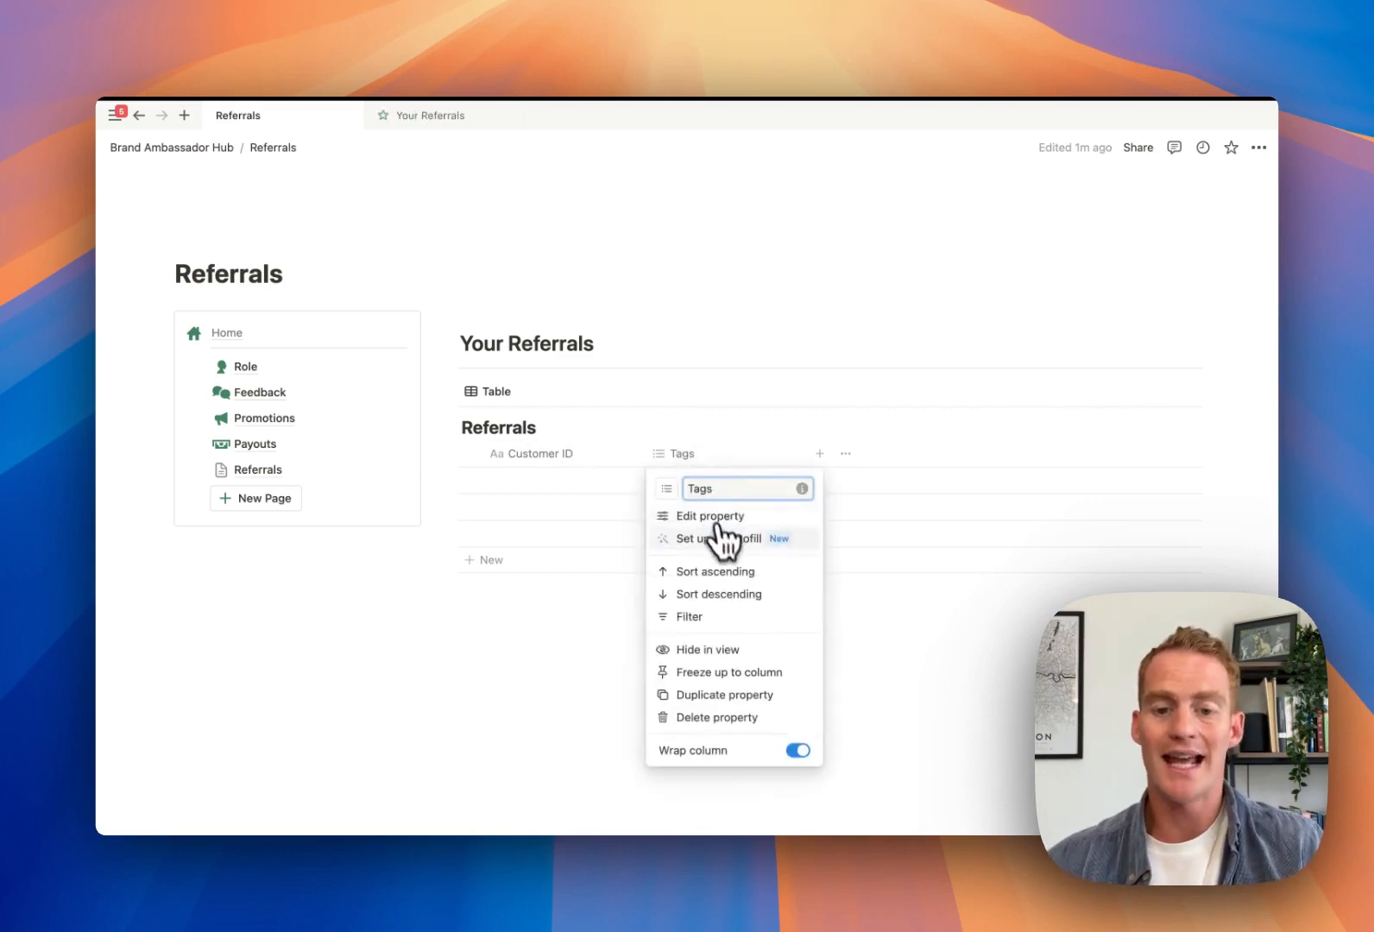
left_click(713, 517)
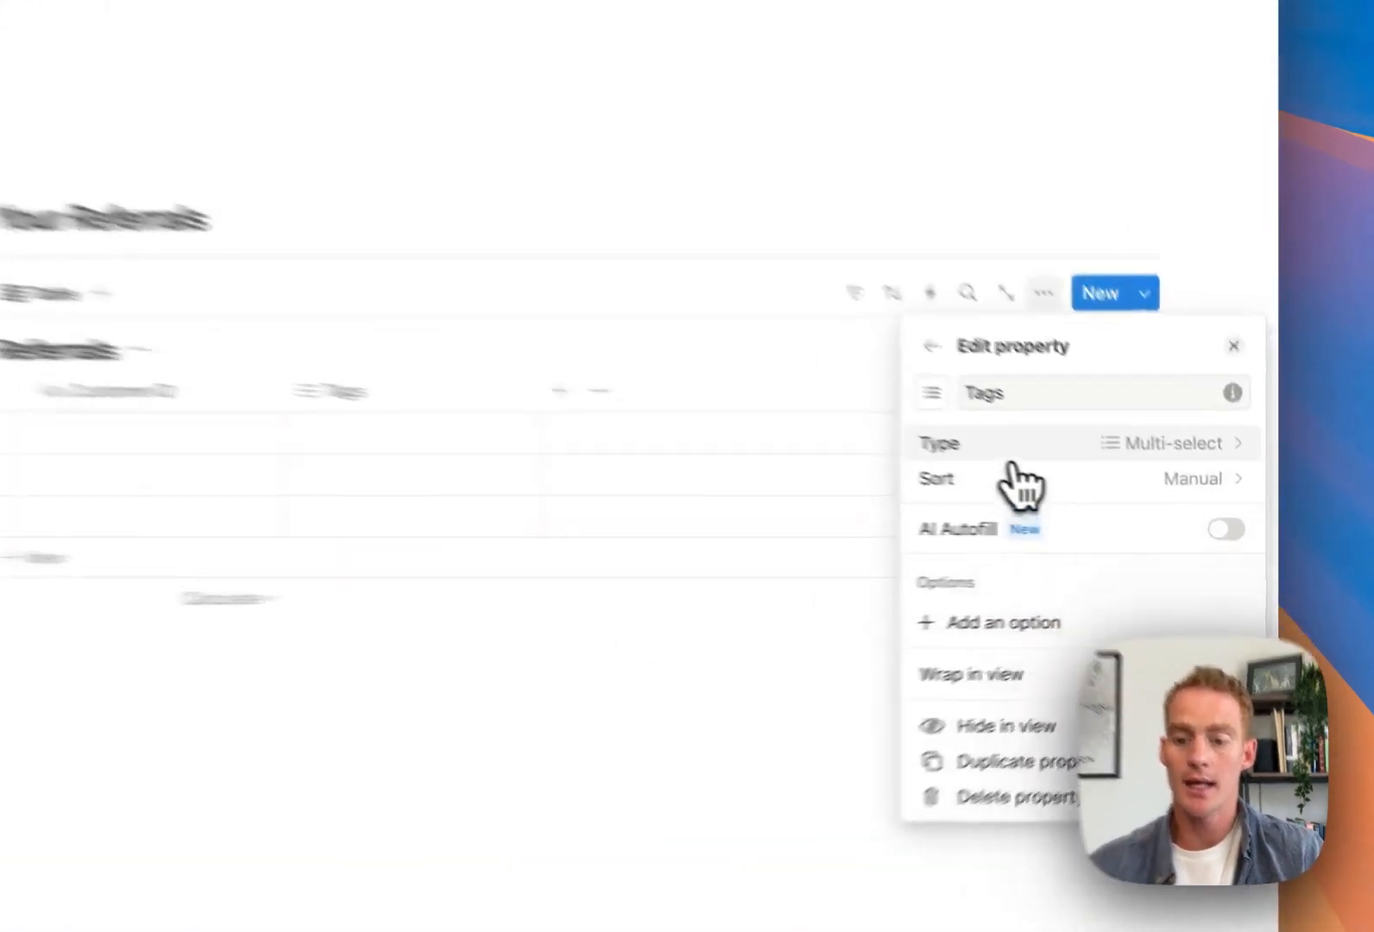
left_click(1109, 485)
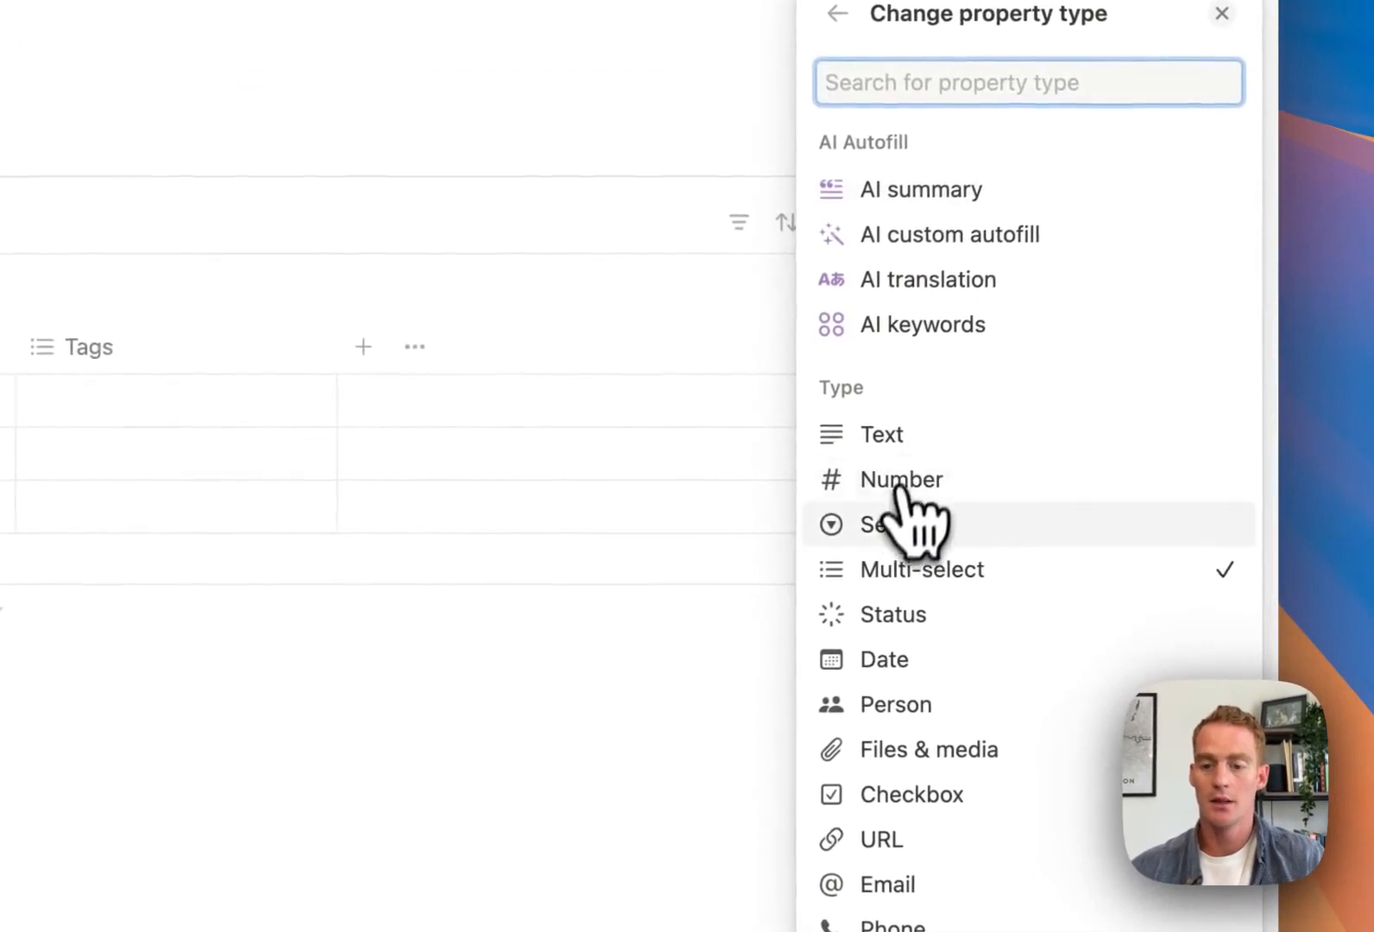
scroll(1083, 530, "down", 1)
left_click(898, 602)
double_click(930, 354)
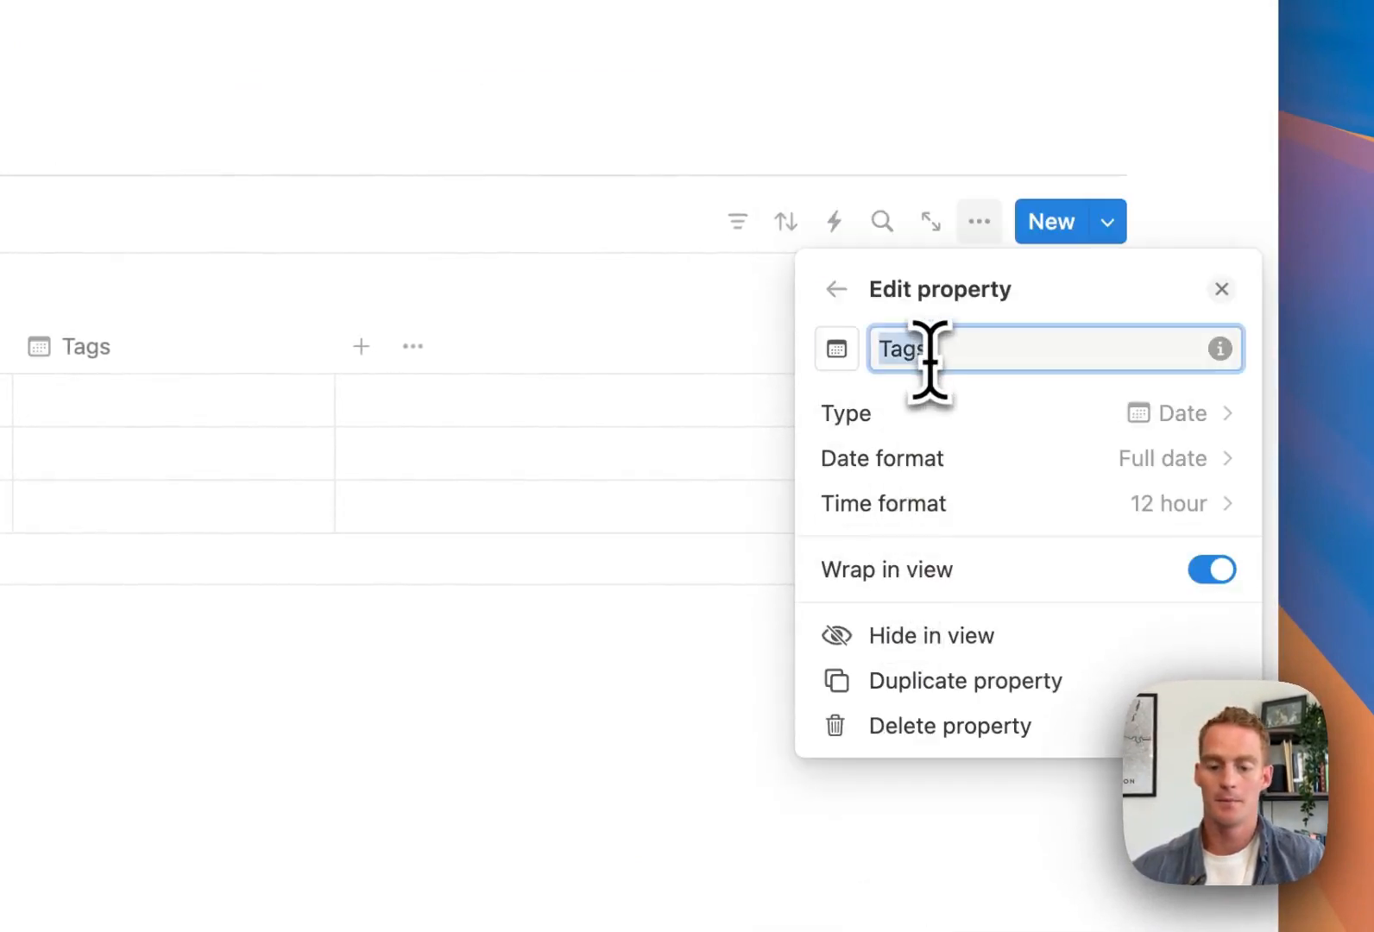
type("Signup Date")
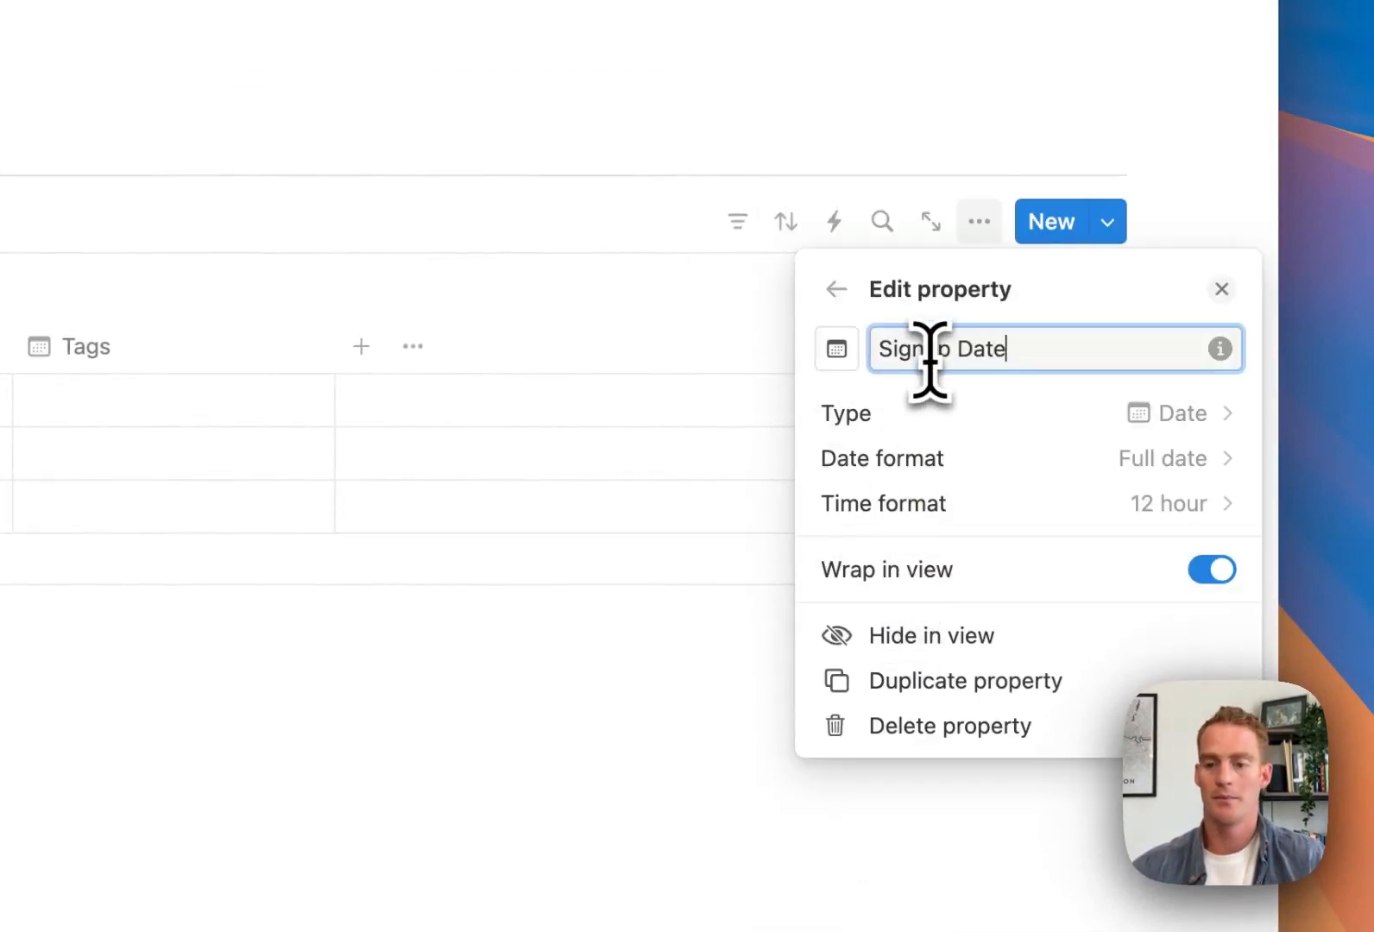
left_click(380, 134)
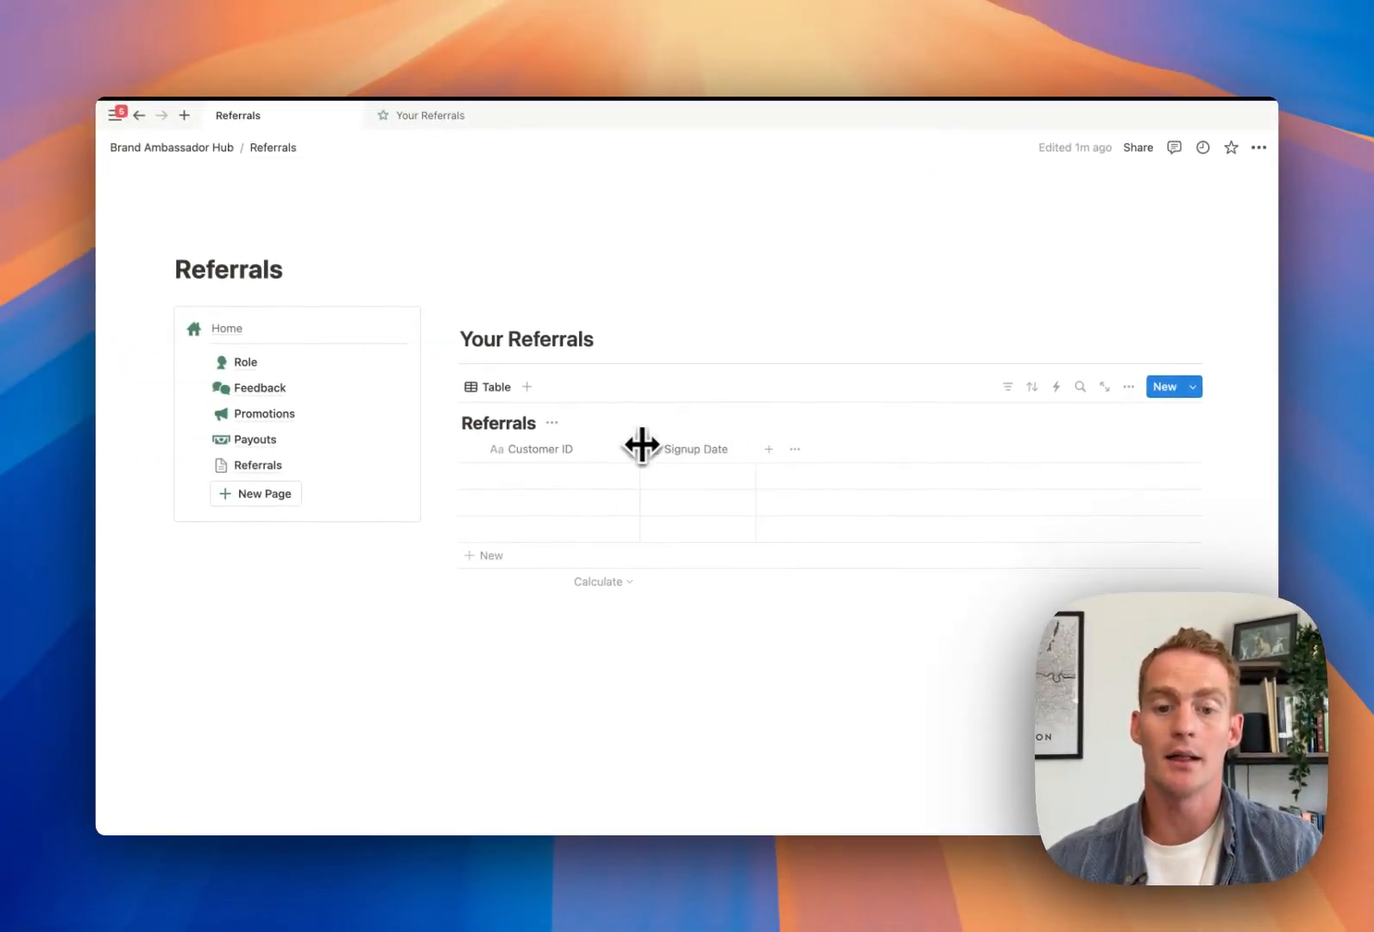
left_click_drag(641, 444, 627, 445)
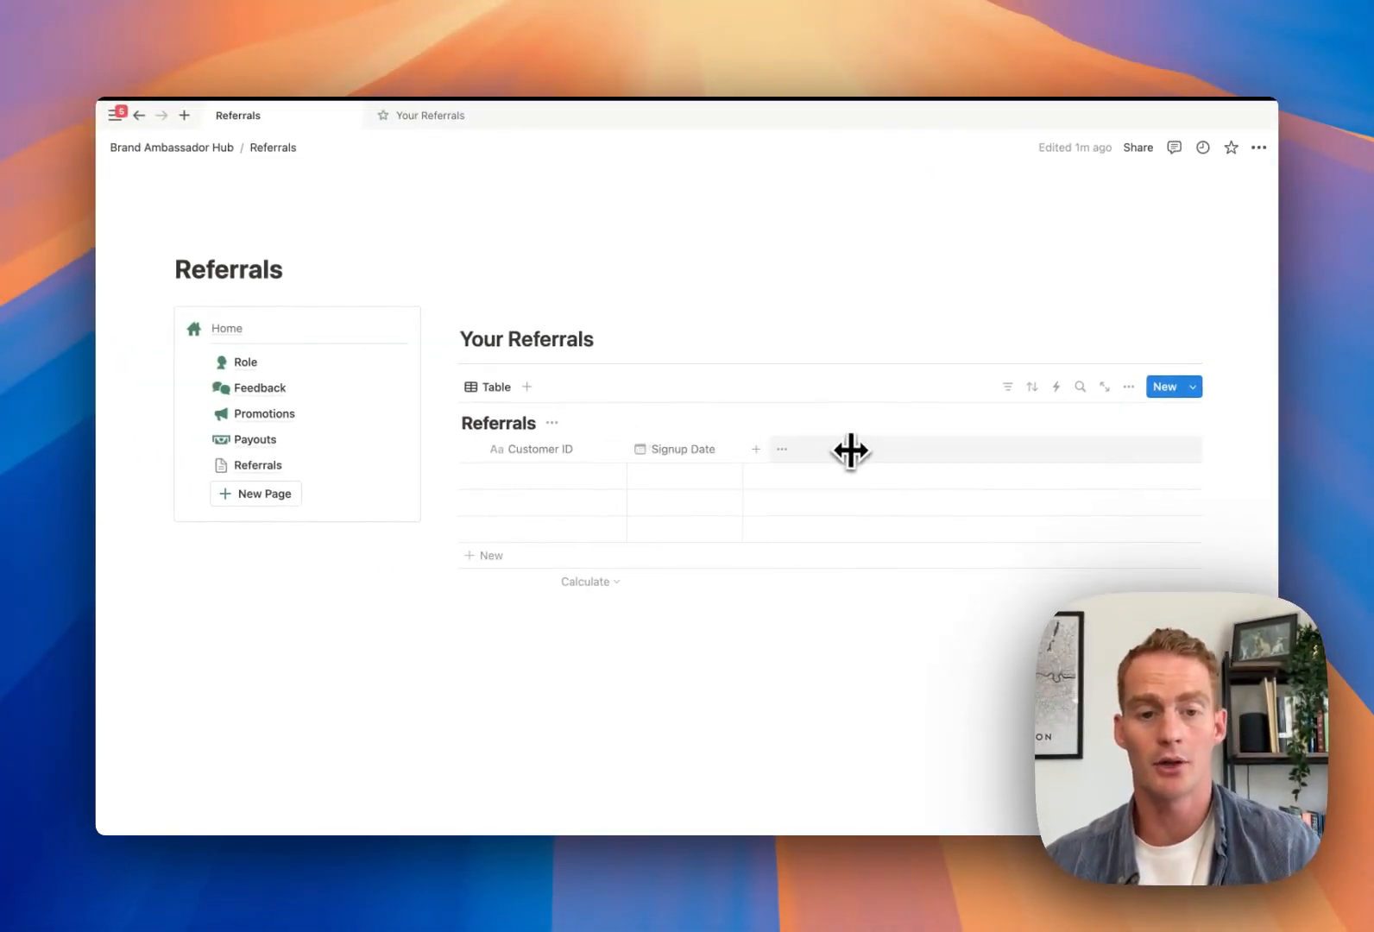
left_click(755, 449)
Make the new column a 'Subscription Status' status property with Not started renamed 'Trial Started'
scroll(1129, 516, "down", 1)
left_click(1092, 511)
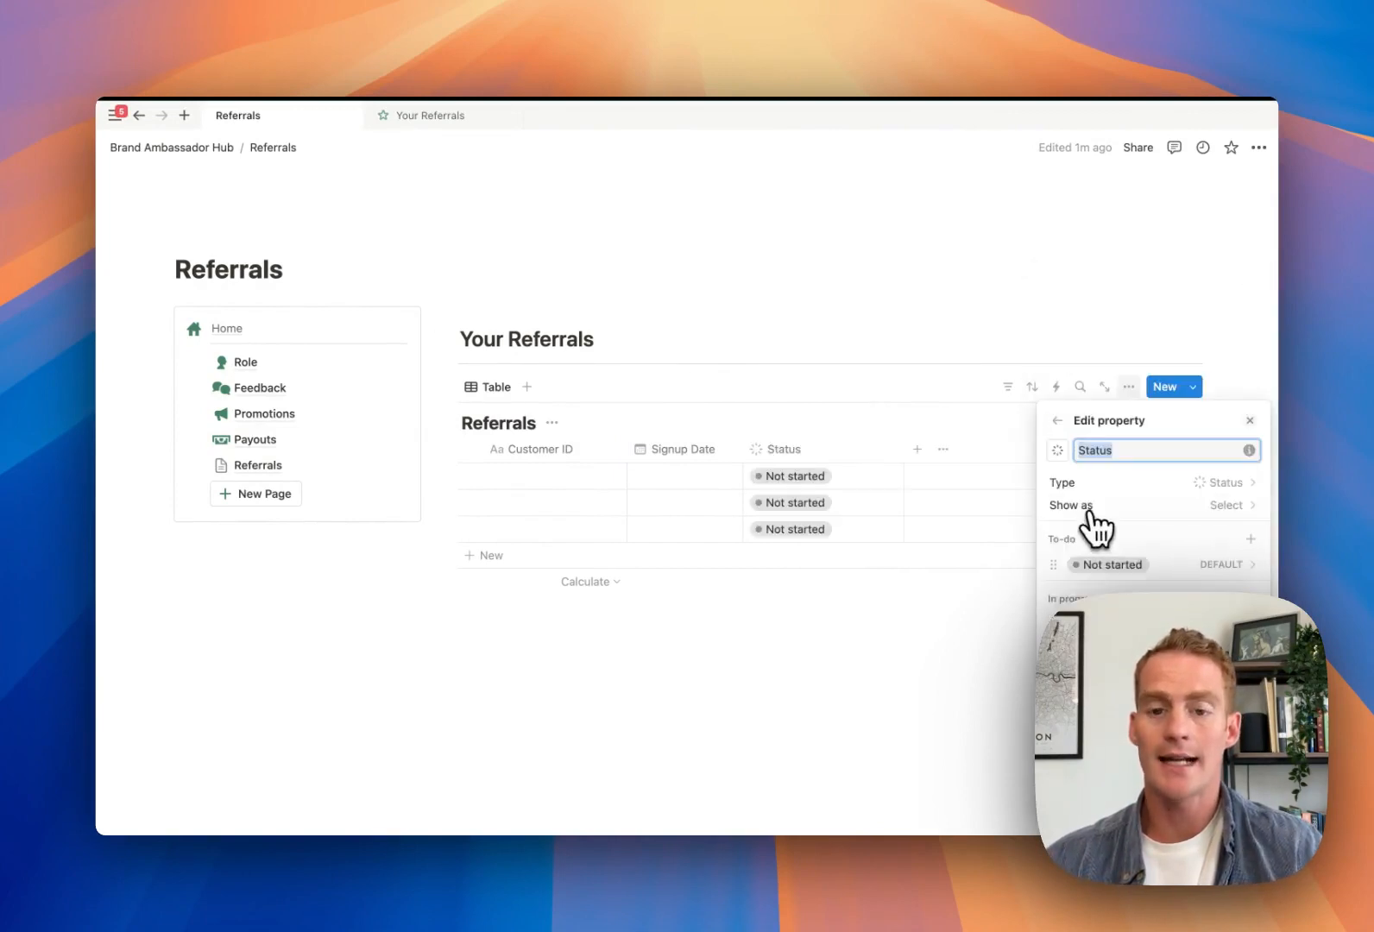
type("Subs")
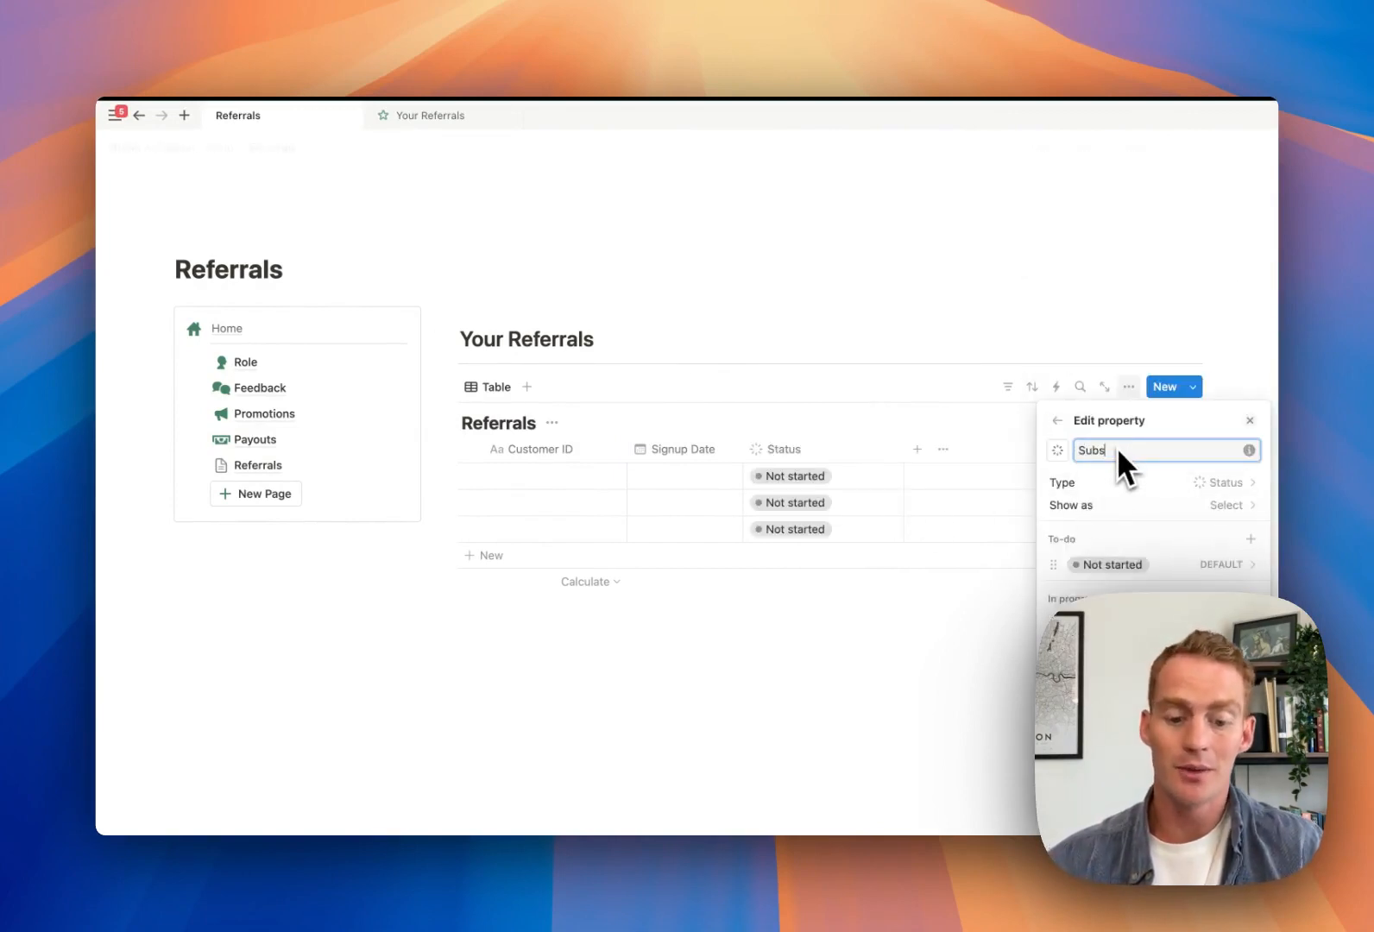
type("cription Status")
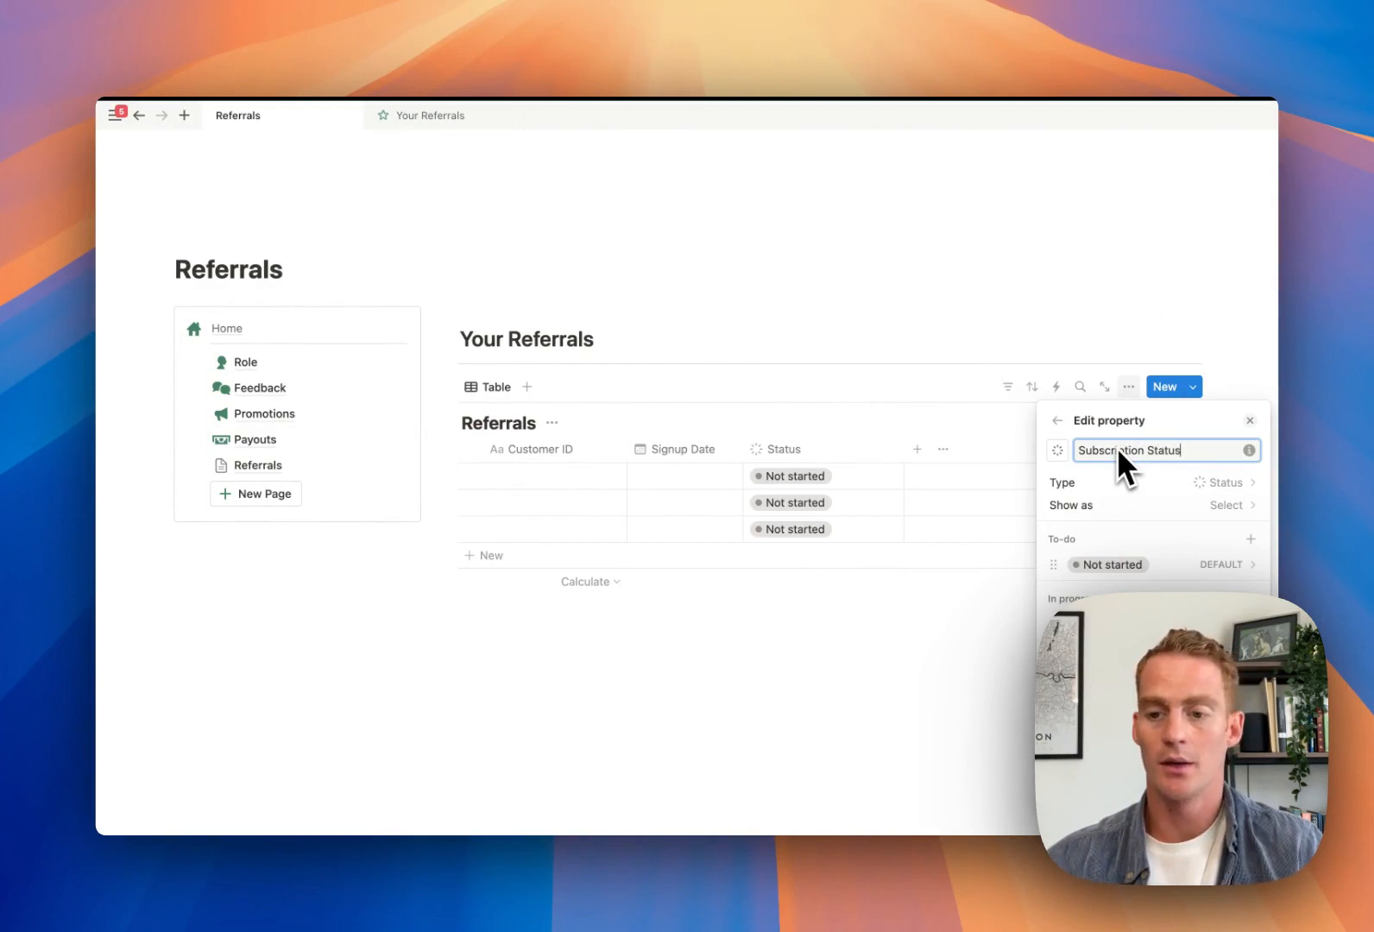
left_click(930, 326)
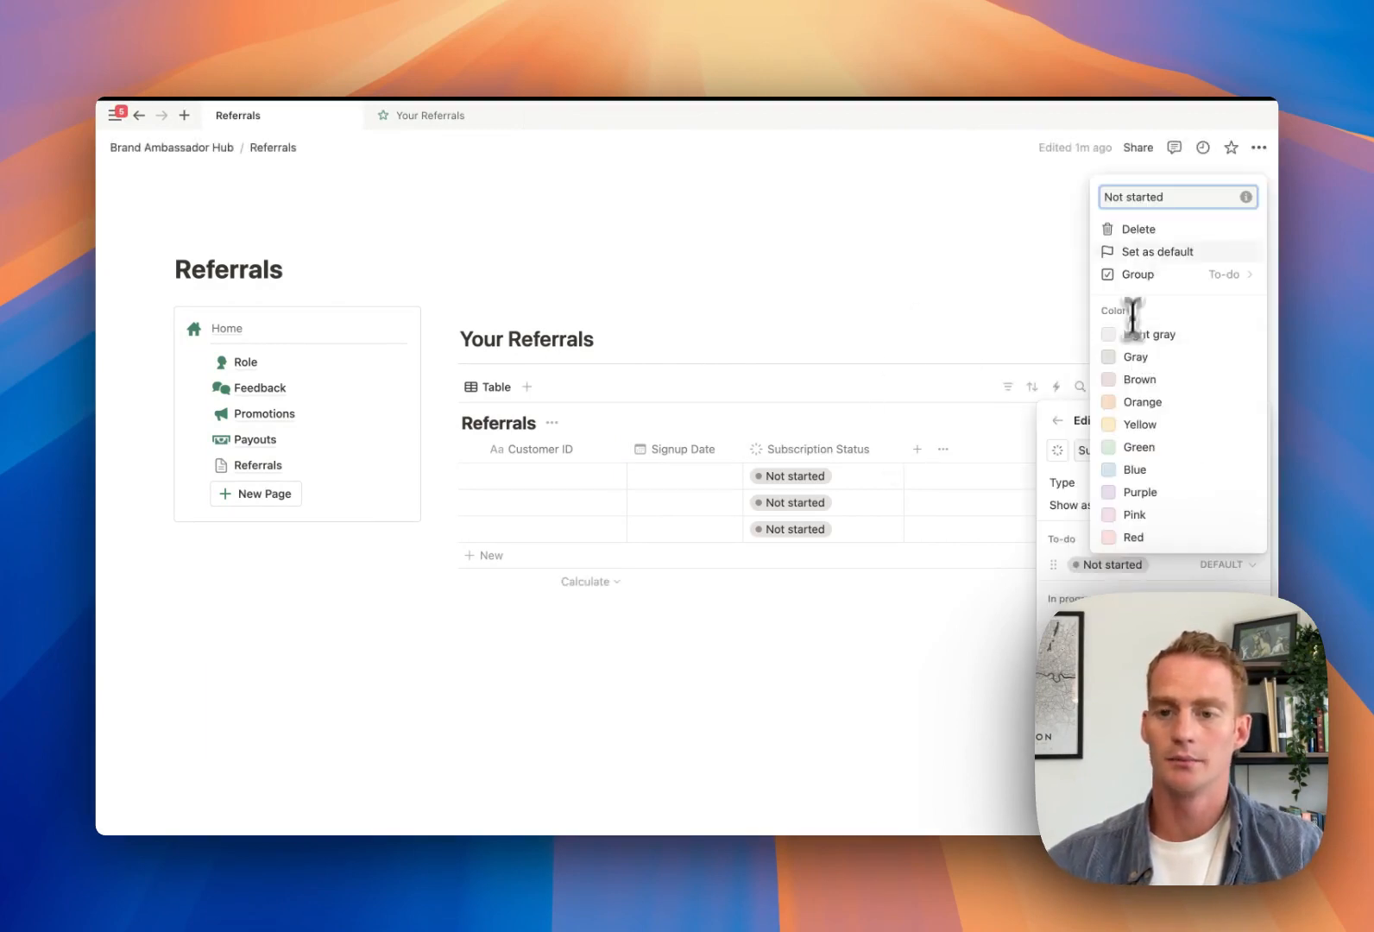
type("Trial S")
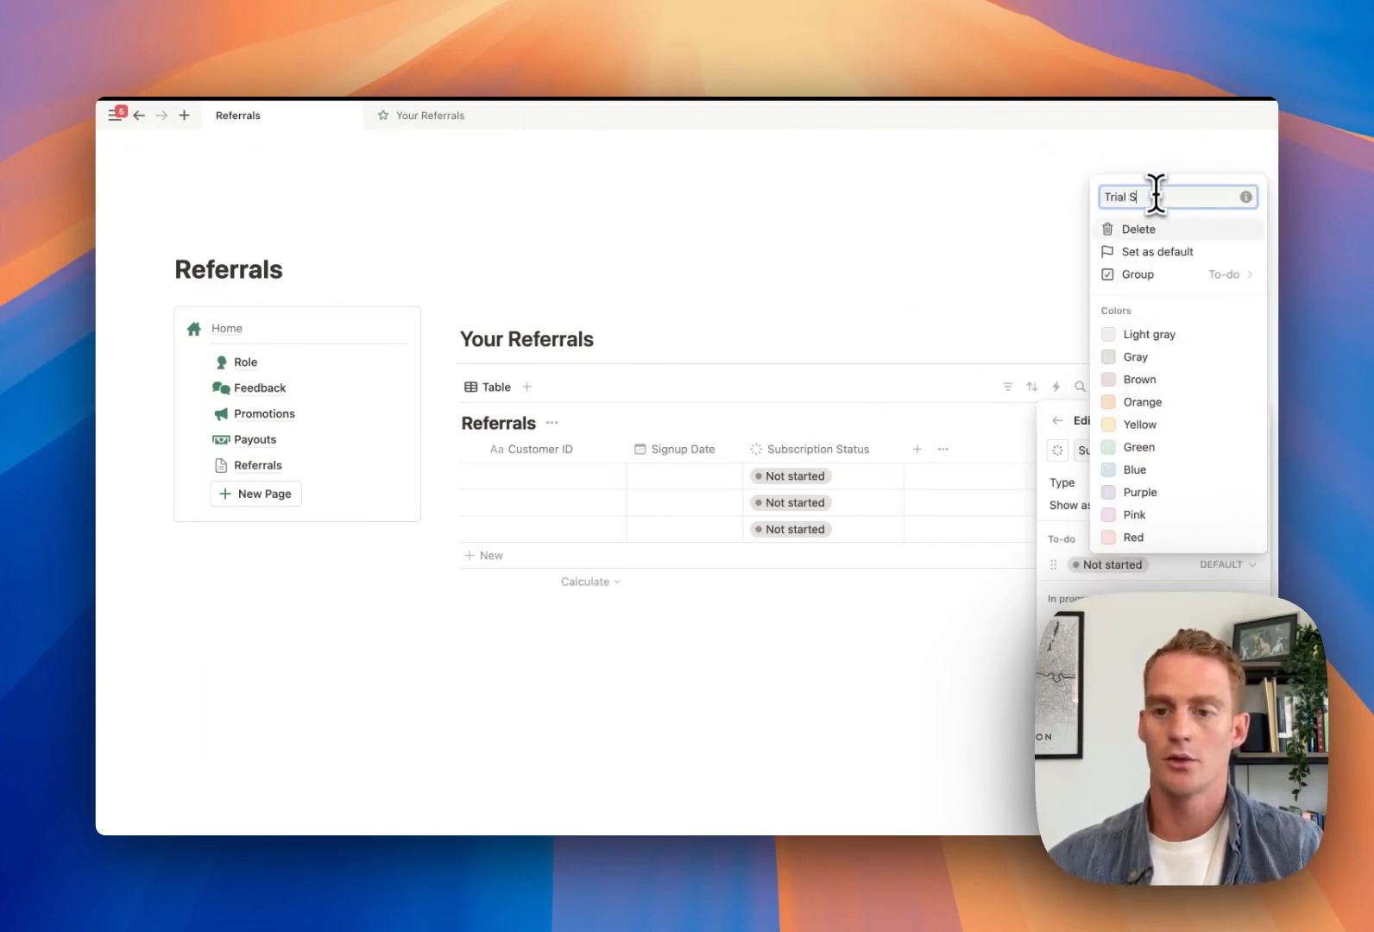
type("tarted")
key("Return")
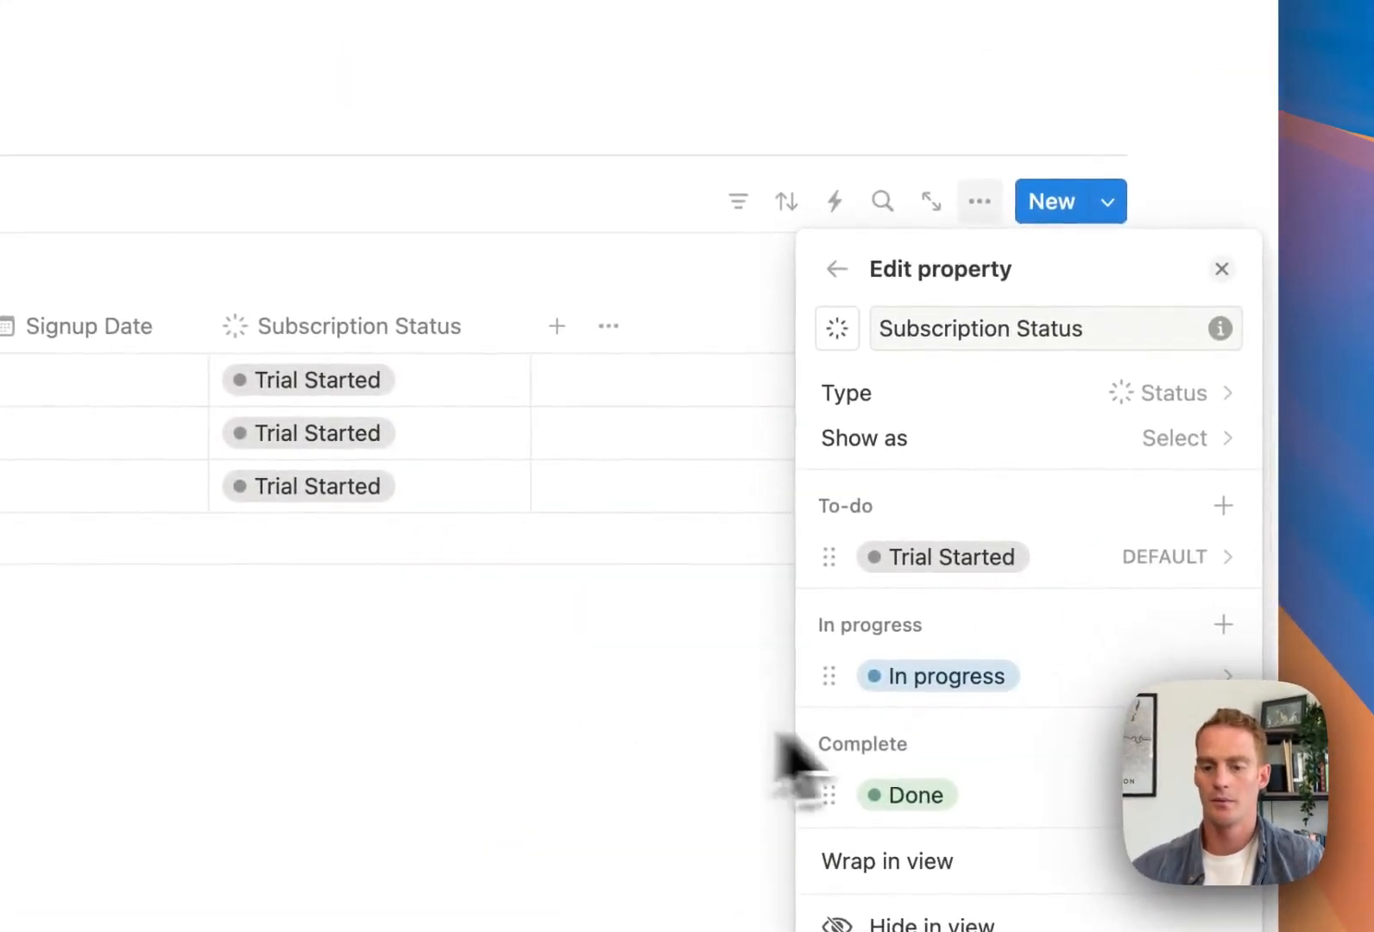
Rename the In progress option to 'Cancelled' and Done to 'Converted', then close the settings
left_click(948, 686)
scroll(993, 518, "up", 5)
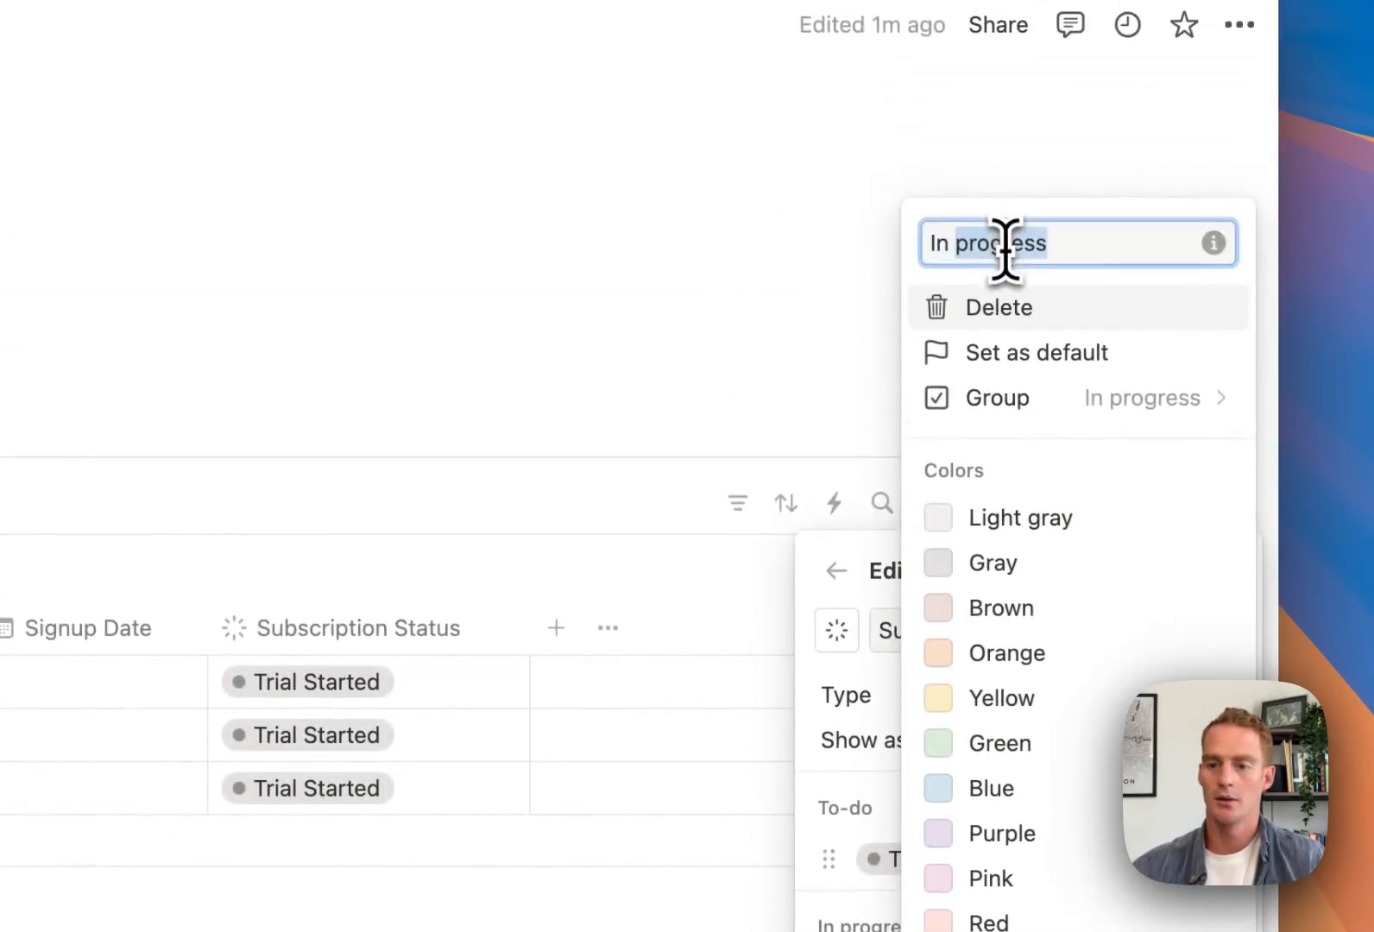
type("Cancelled")
key("Return")
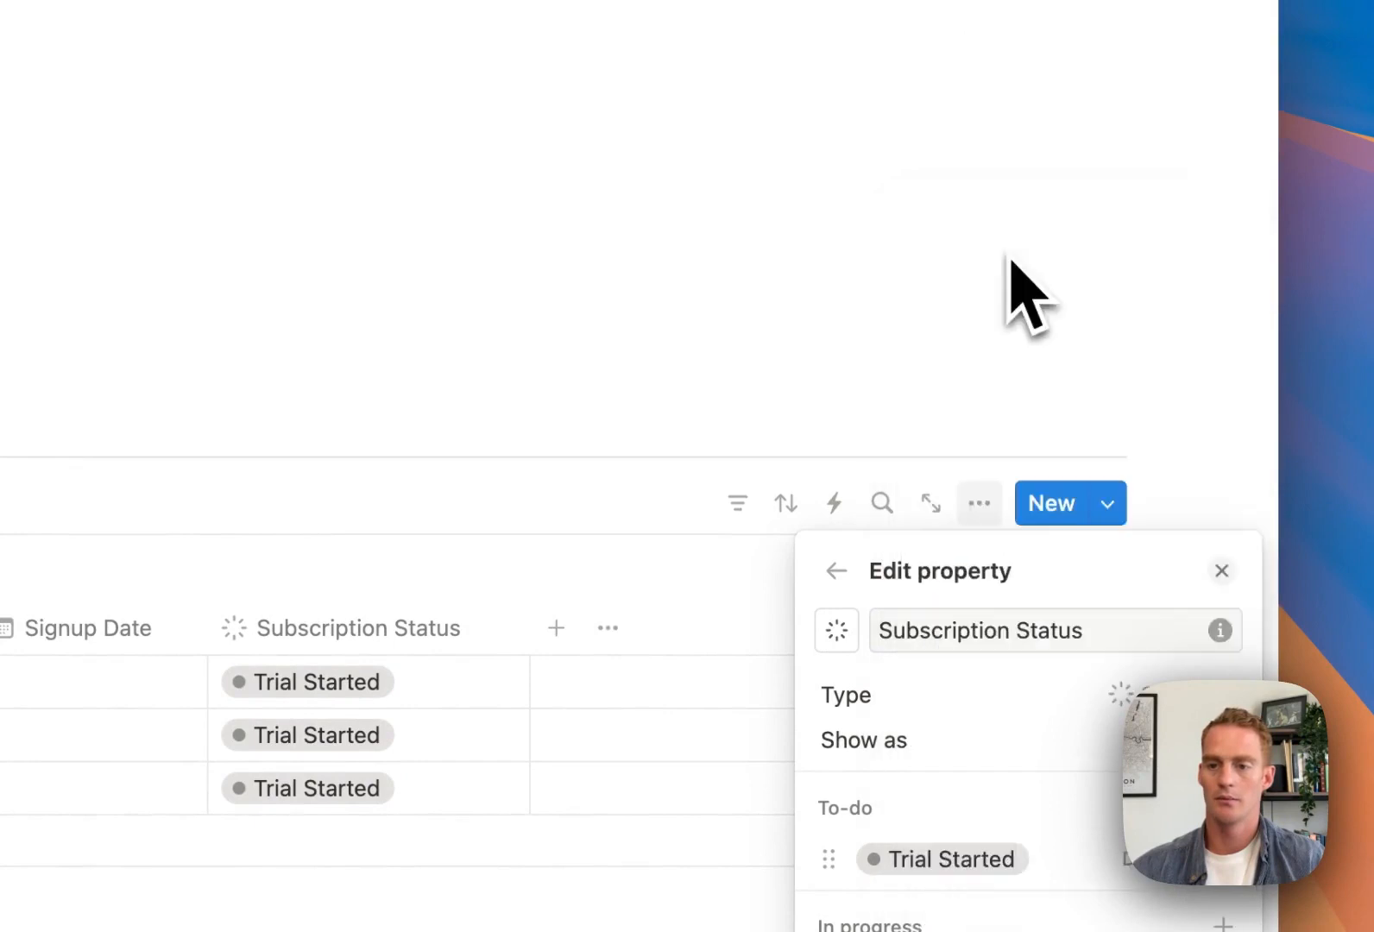
scroll(991, 528, "down", 5)
left_click(969, 771)
scroll(975, 432, "up", 5)
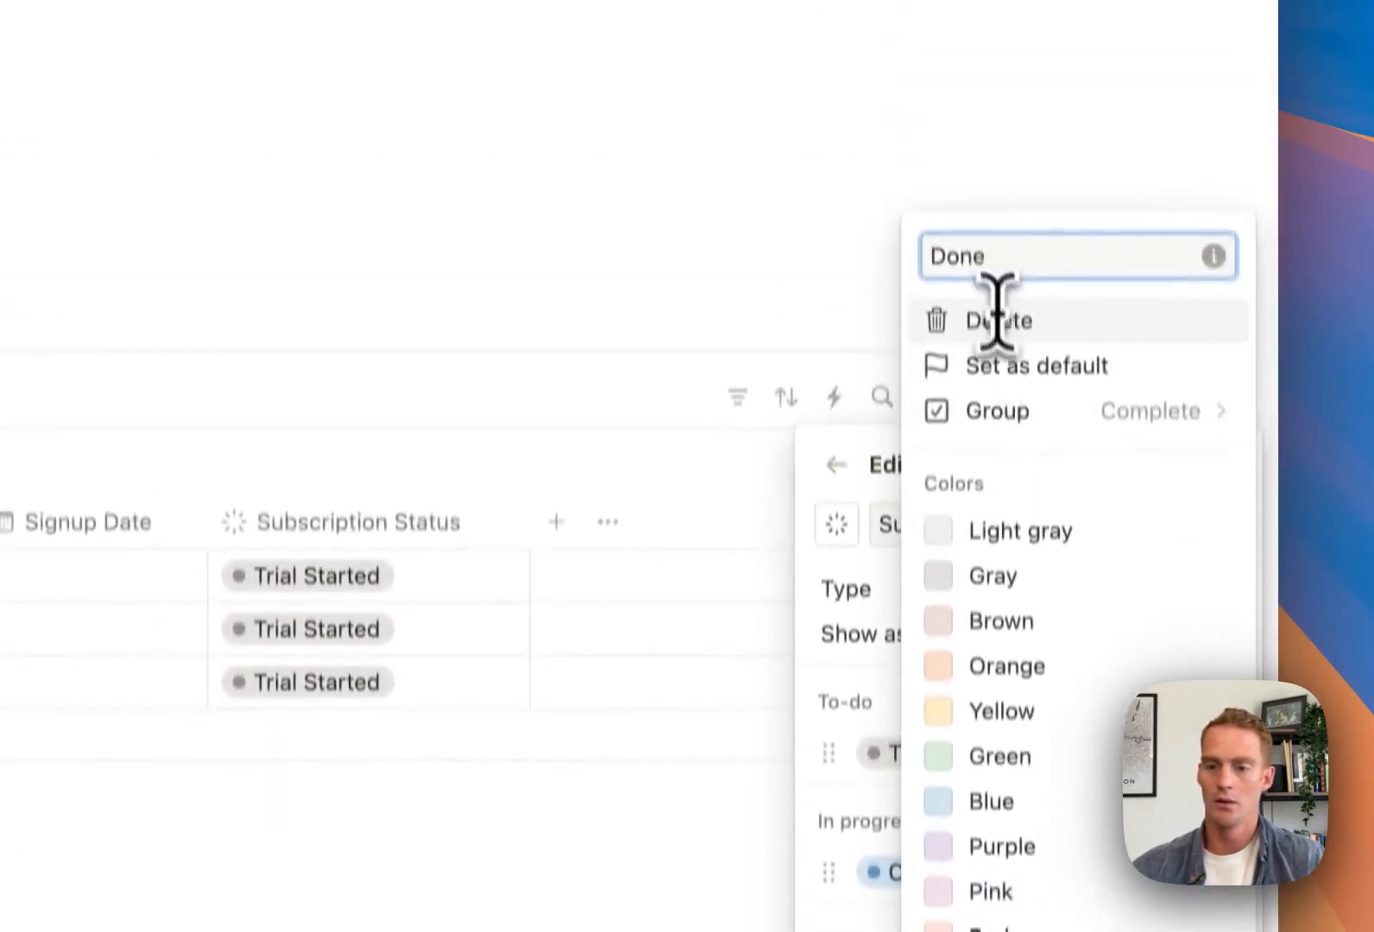
type("Converted")
key("Return")
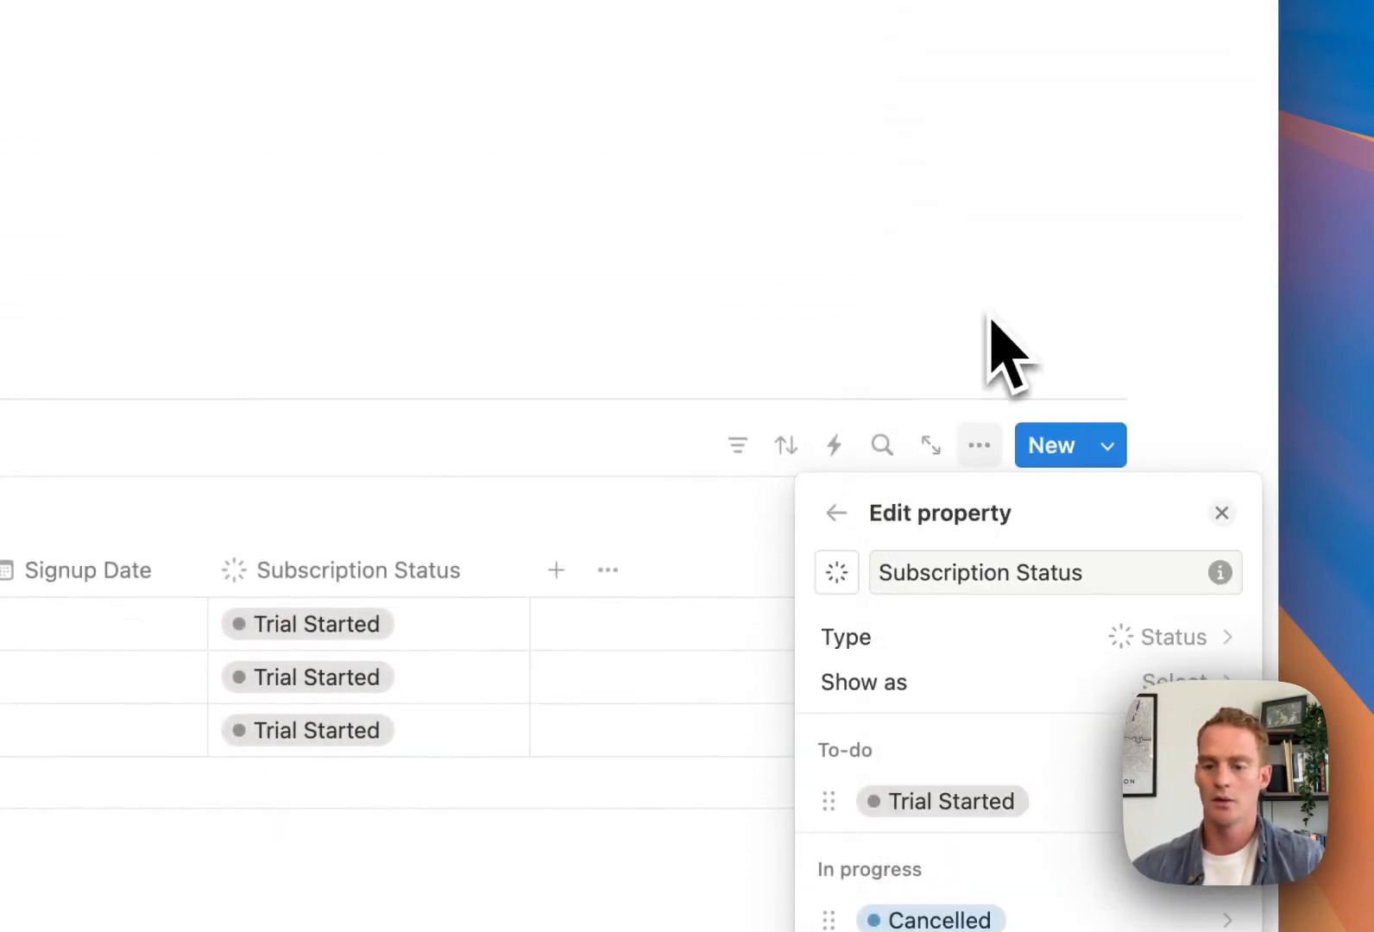
left_click(623, 281)
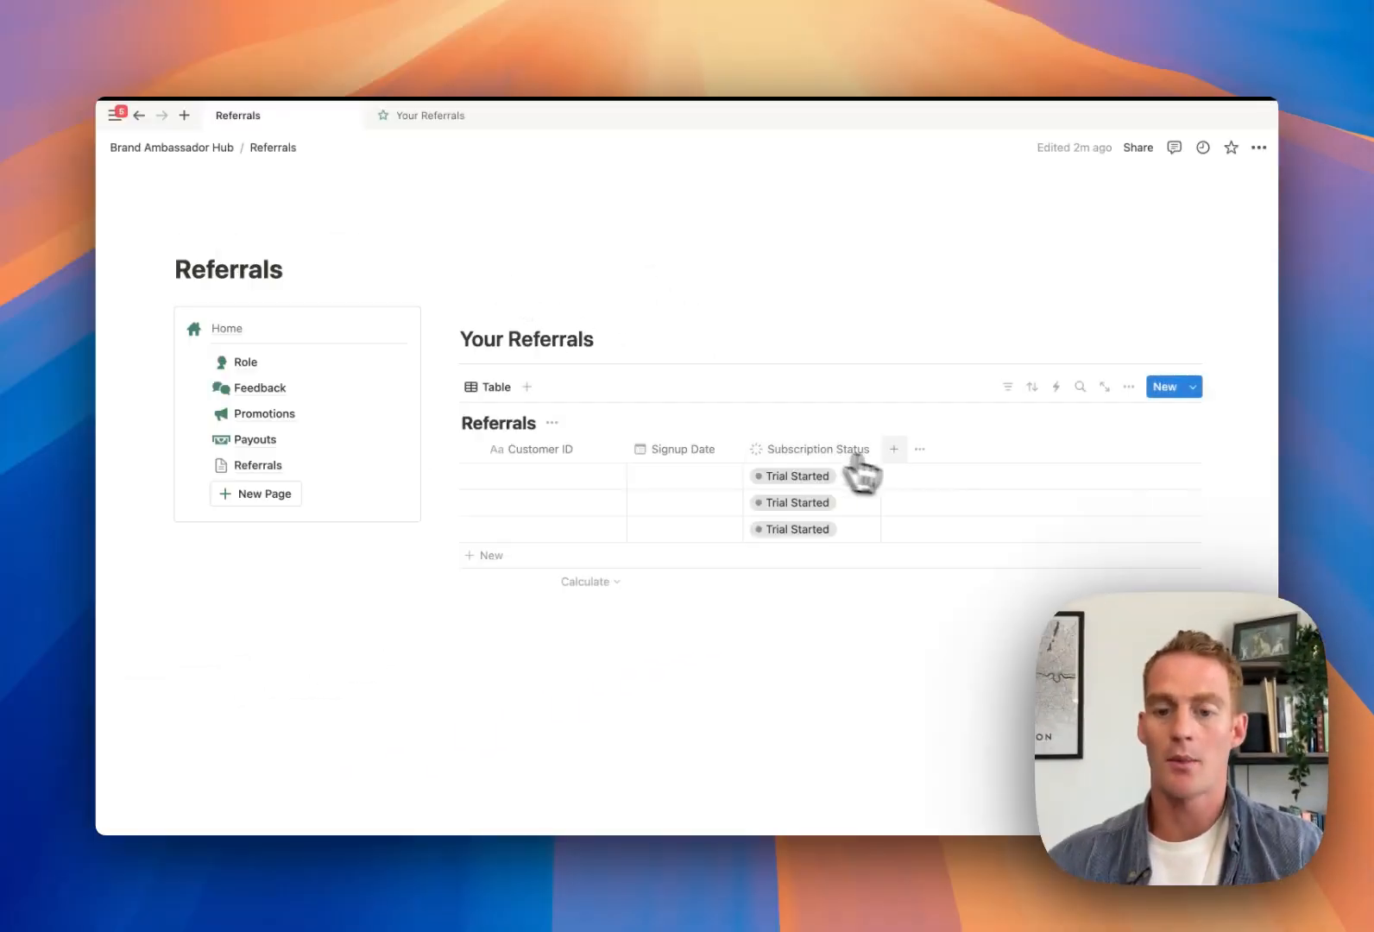
Add a select column named 'Plan' to the Referrals table
left_click(555, 570)
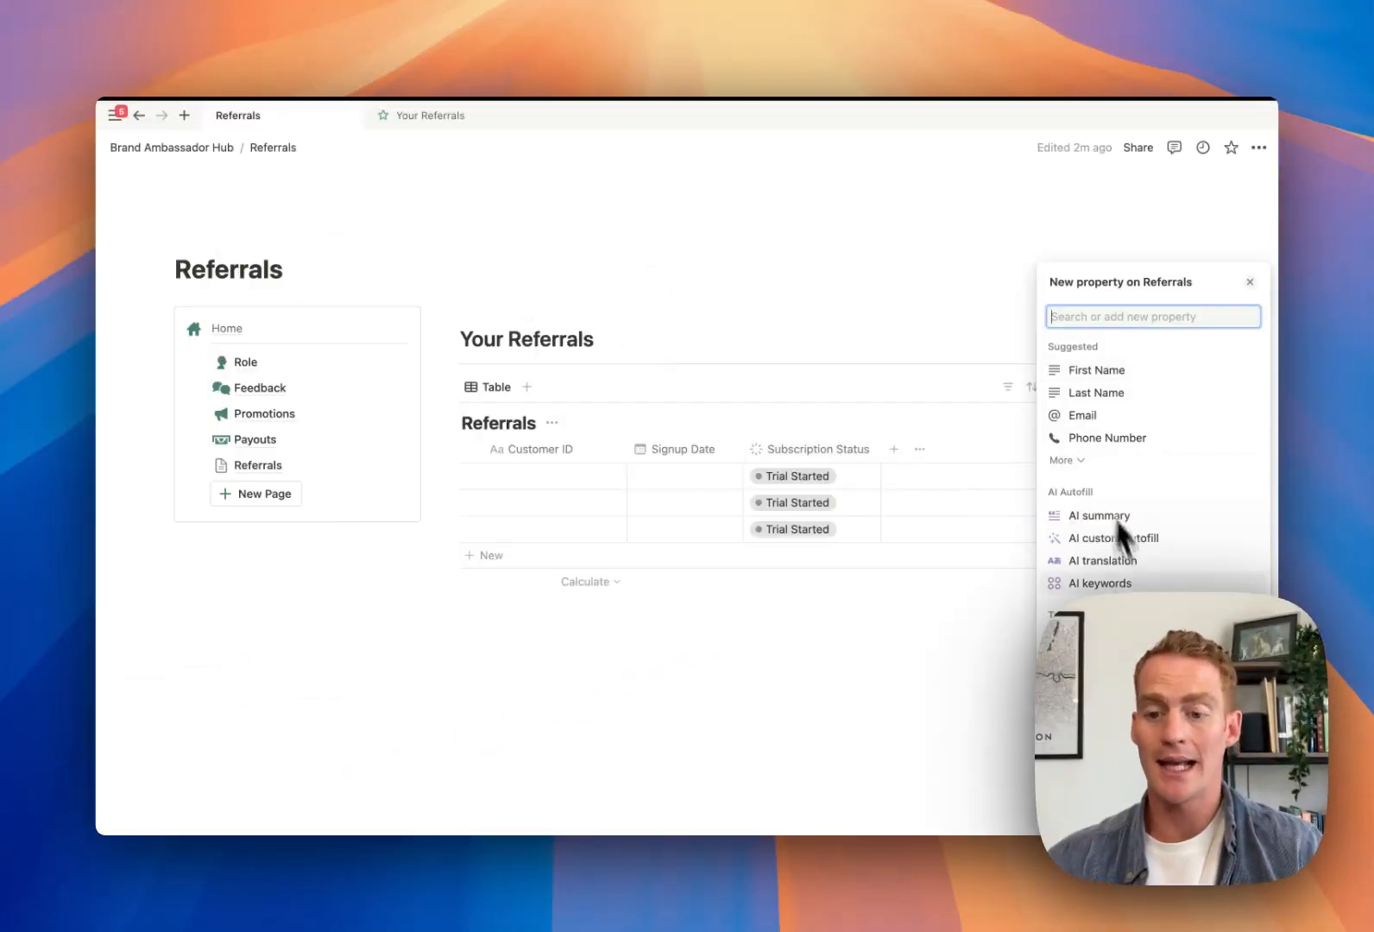
scroll(1122, 527, "down", 3)
left_click(1090, 581)
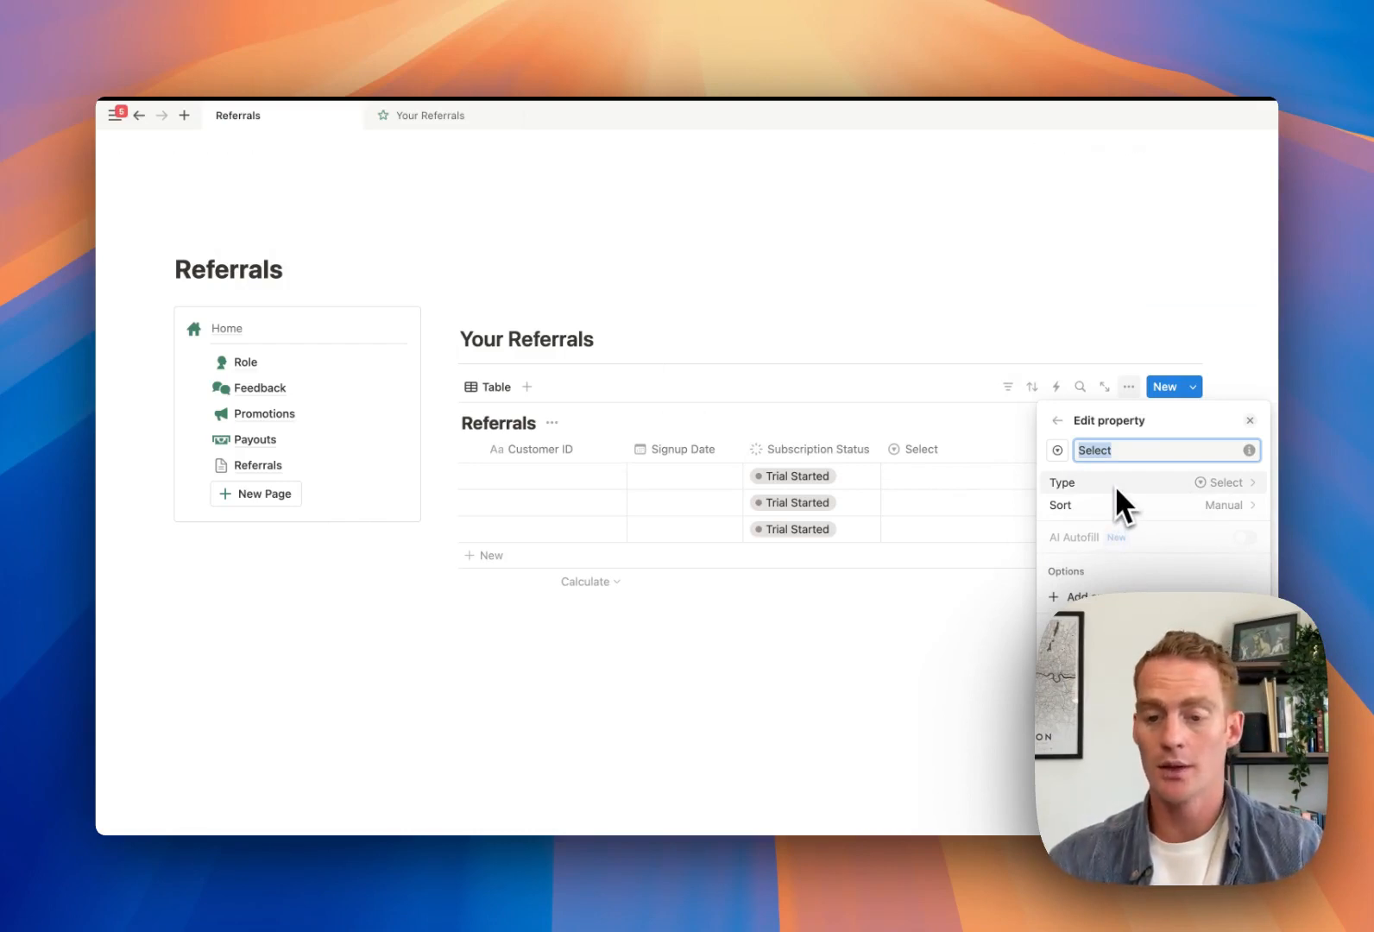
type("Plan")
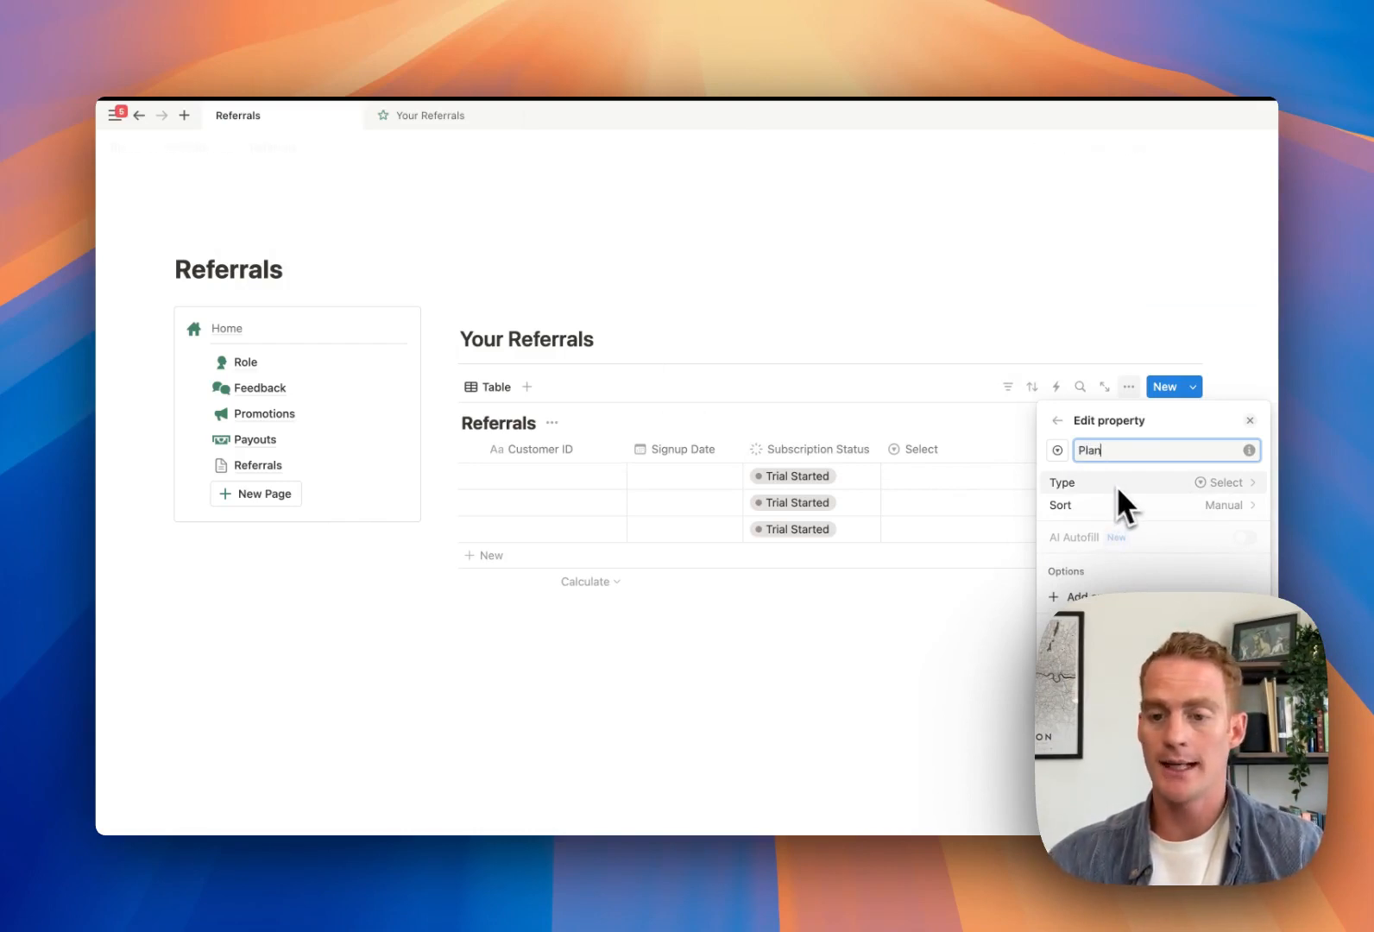
left_click(945, 483)
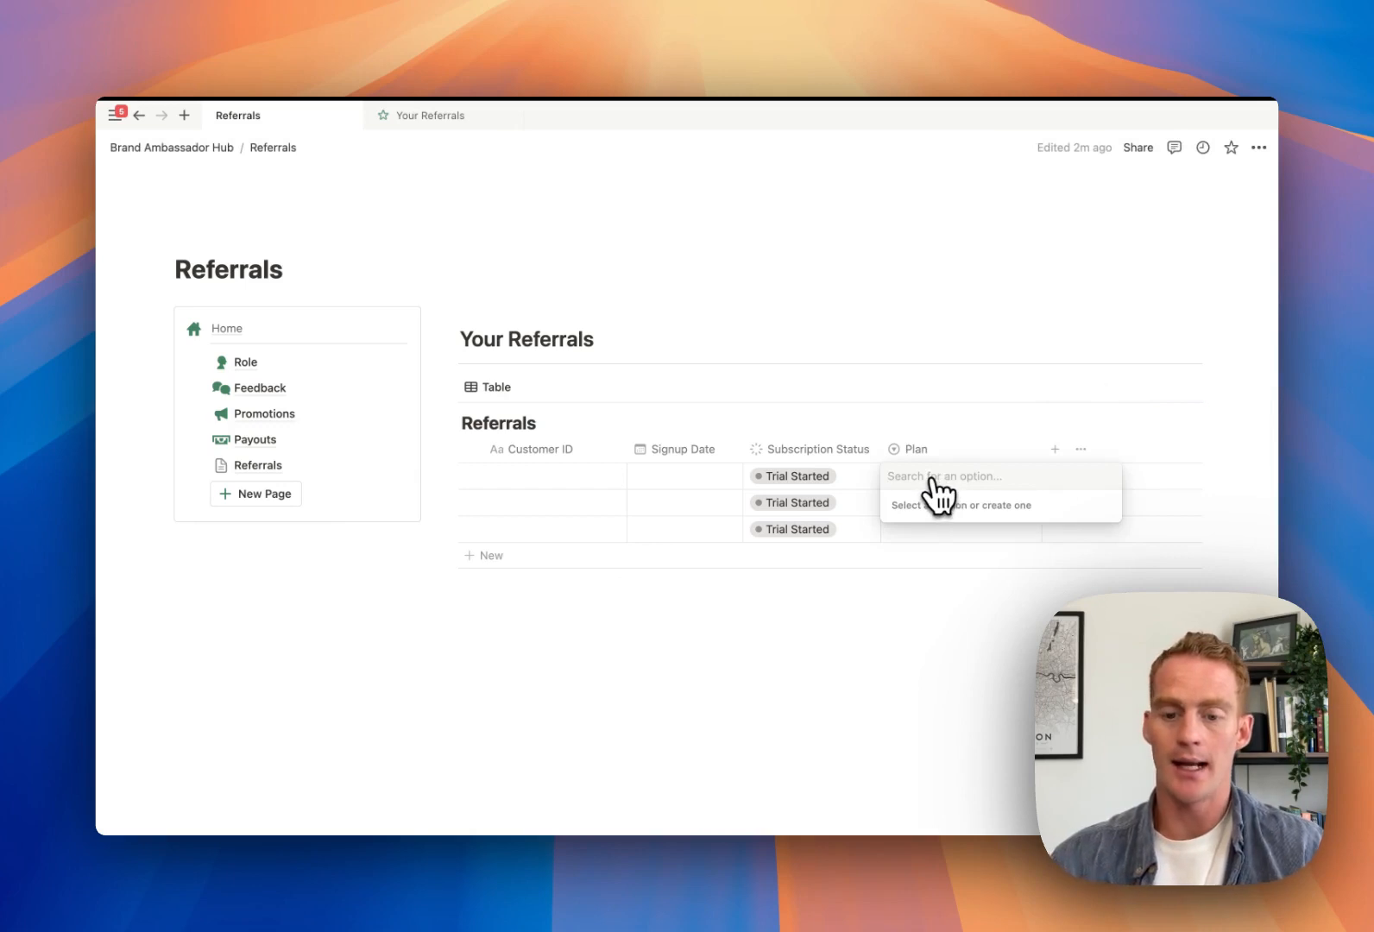
Set the three rows' Plan values to Plan, Launch and Grow
type("Plan")
key("Return")
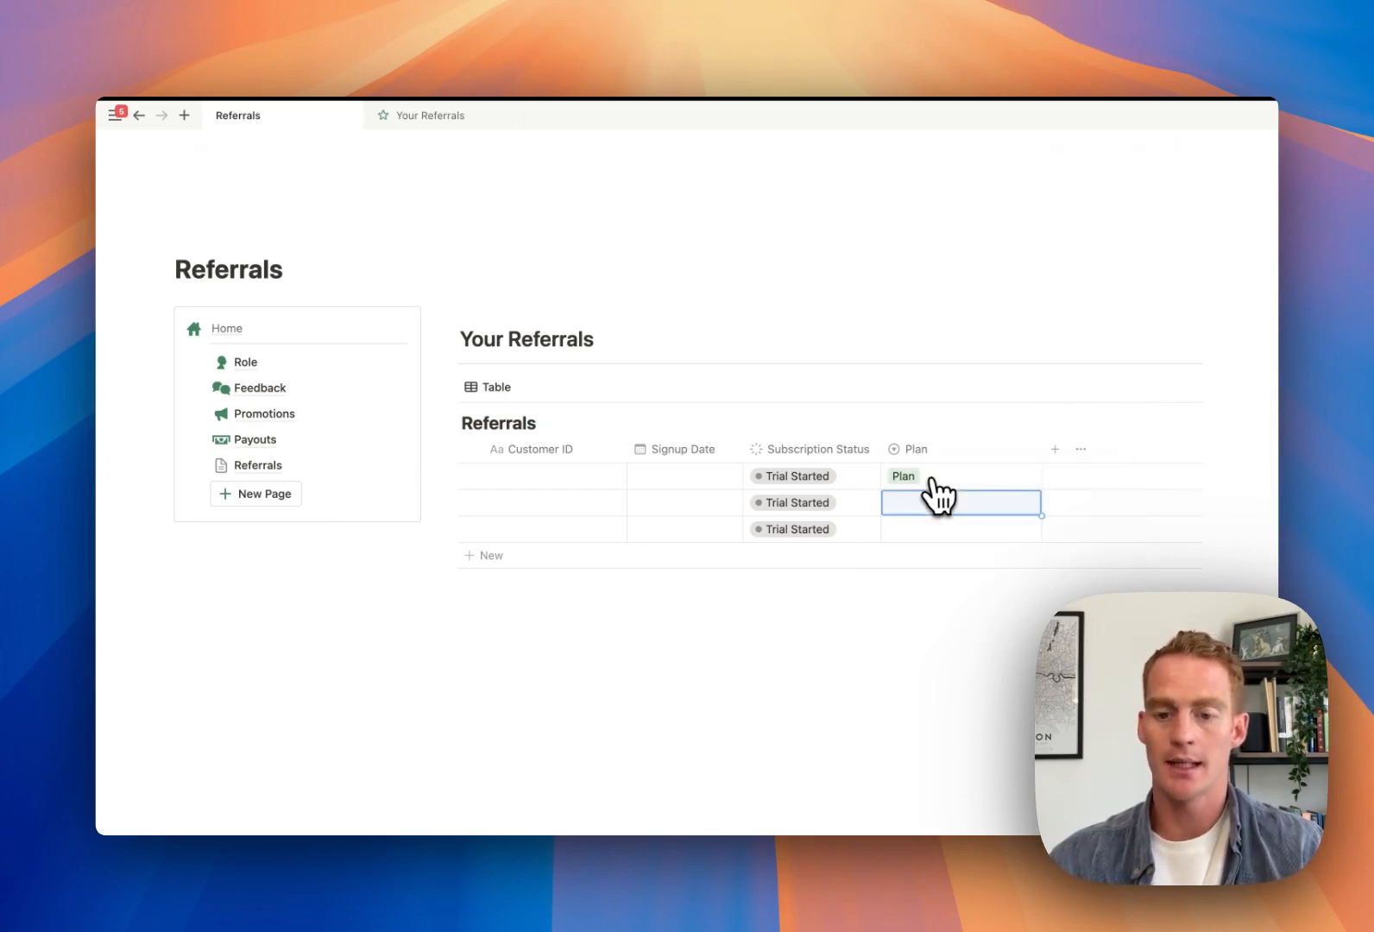
left_click(931, 480)
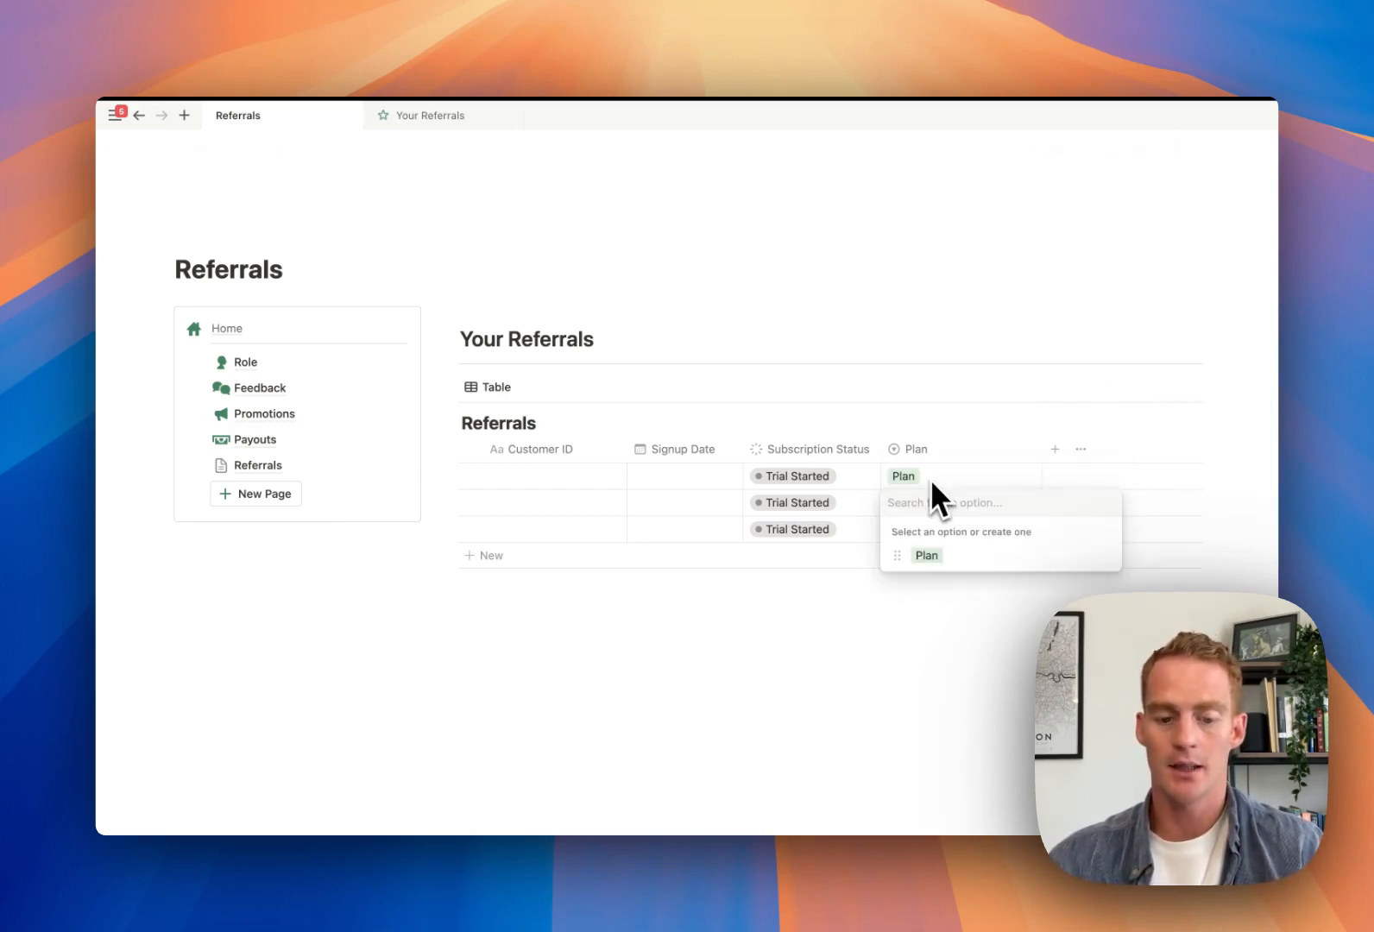
type("Launch")
key("Return")
key("Return")
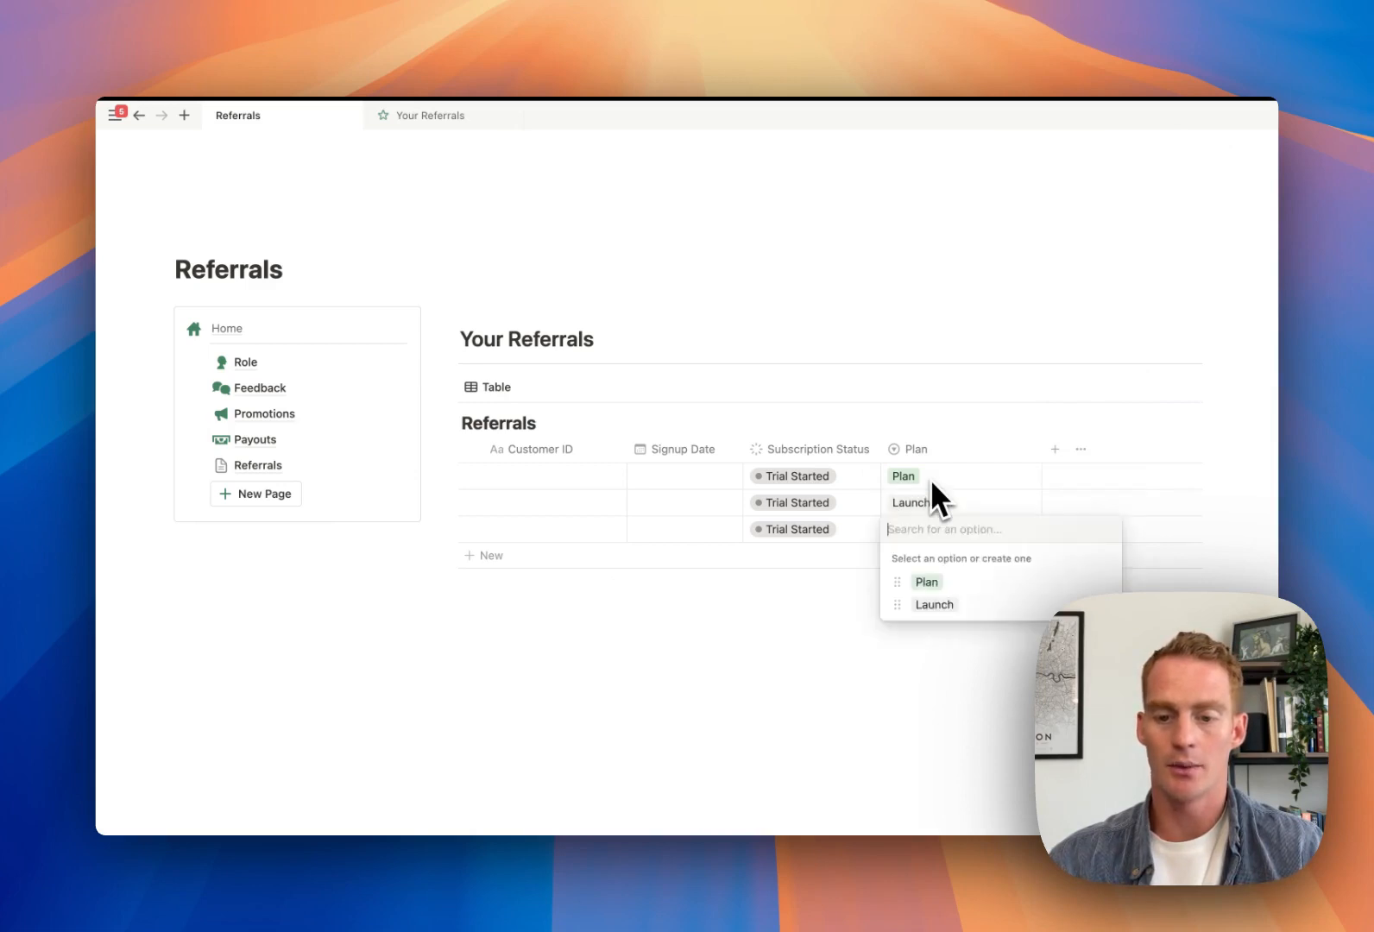
type("Grow")
key("Return")
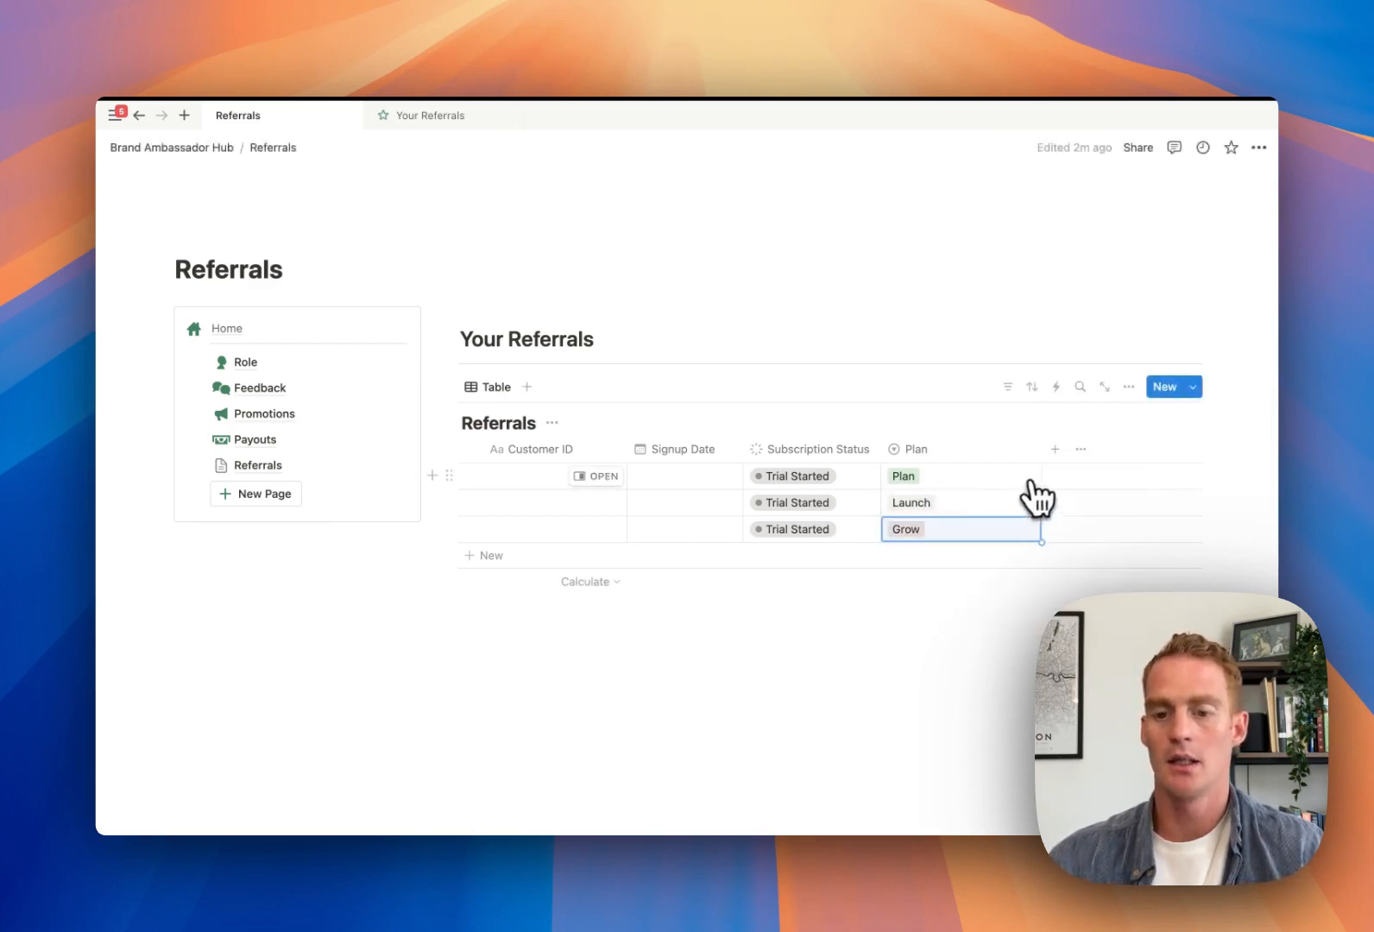
left_click(1054, 449)
Add a 'Reward' number column formatted as US Dollar
scroll(1117, 535, "down", 2)
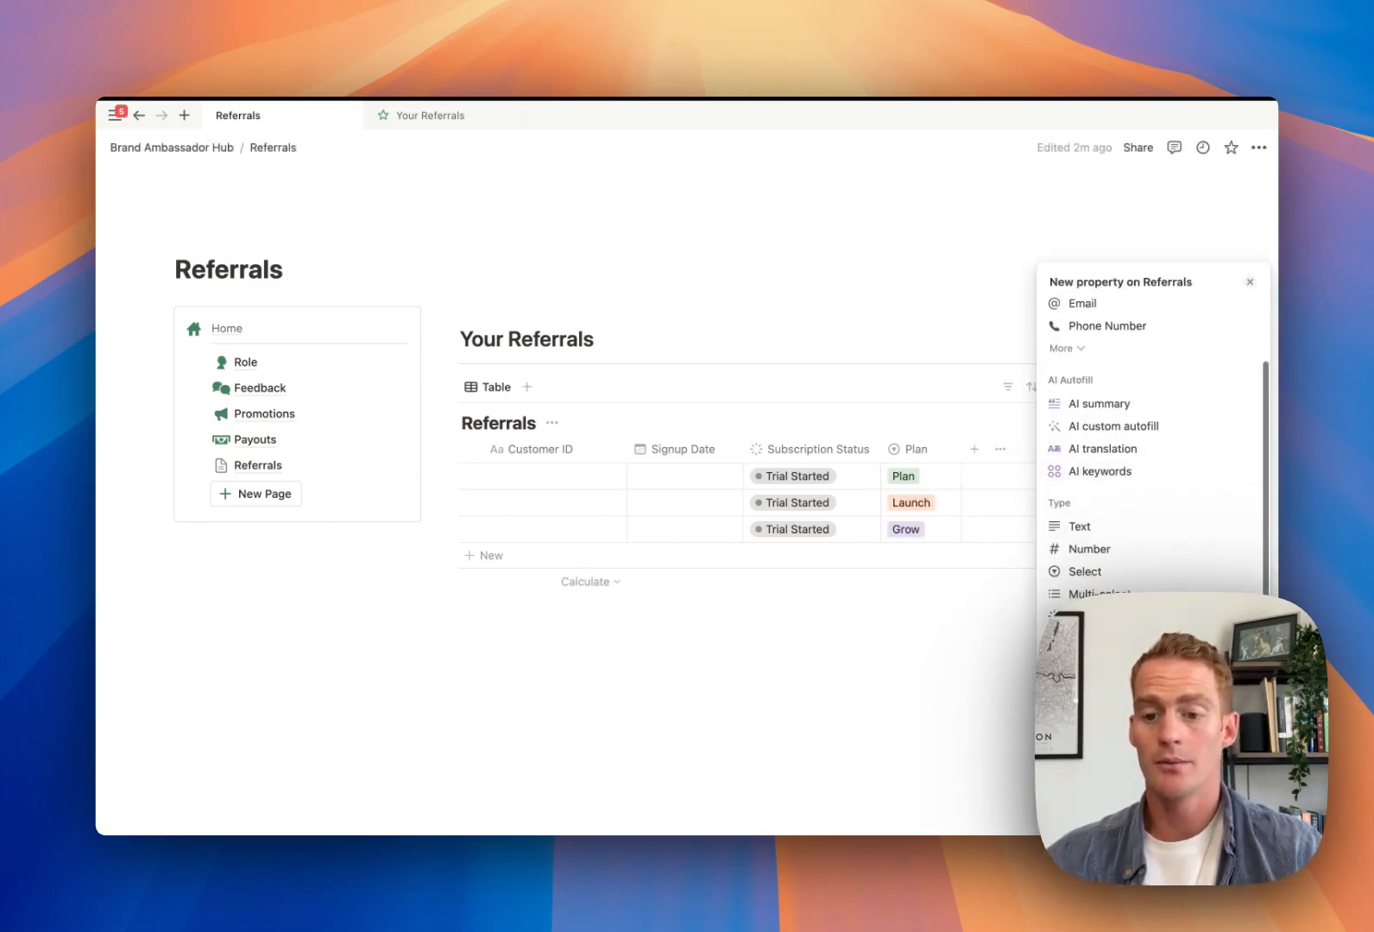
left_click(1088, 549)
type("Rewa")
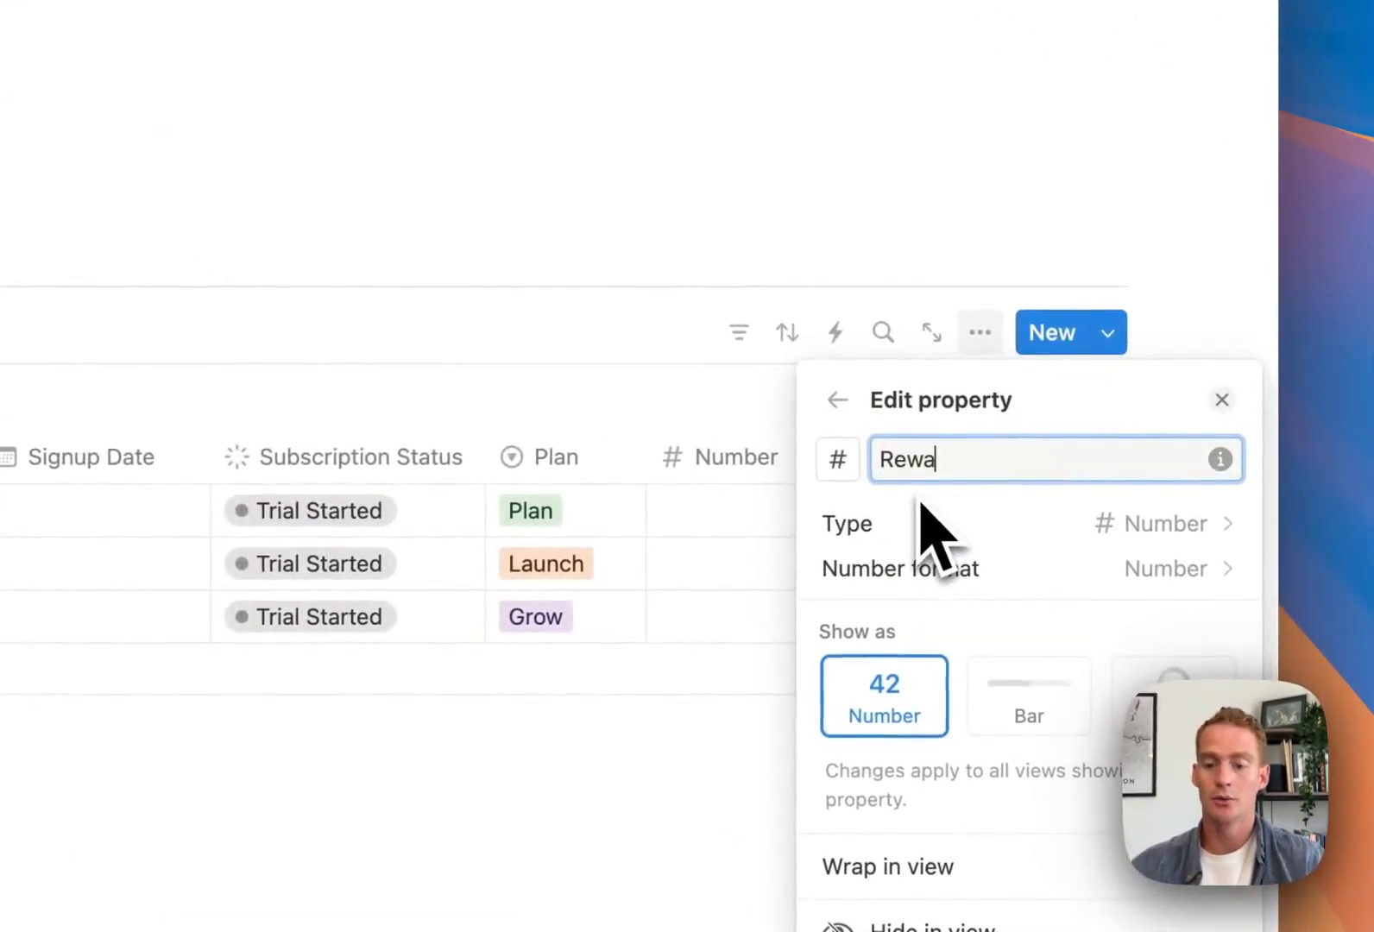
type("rd")
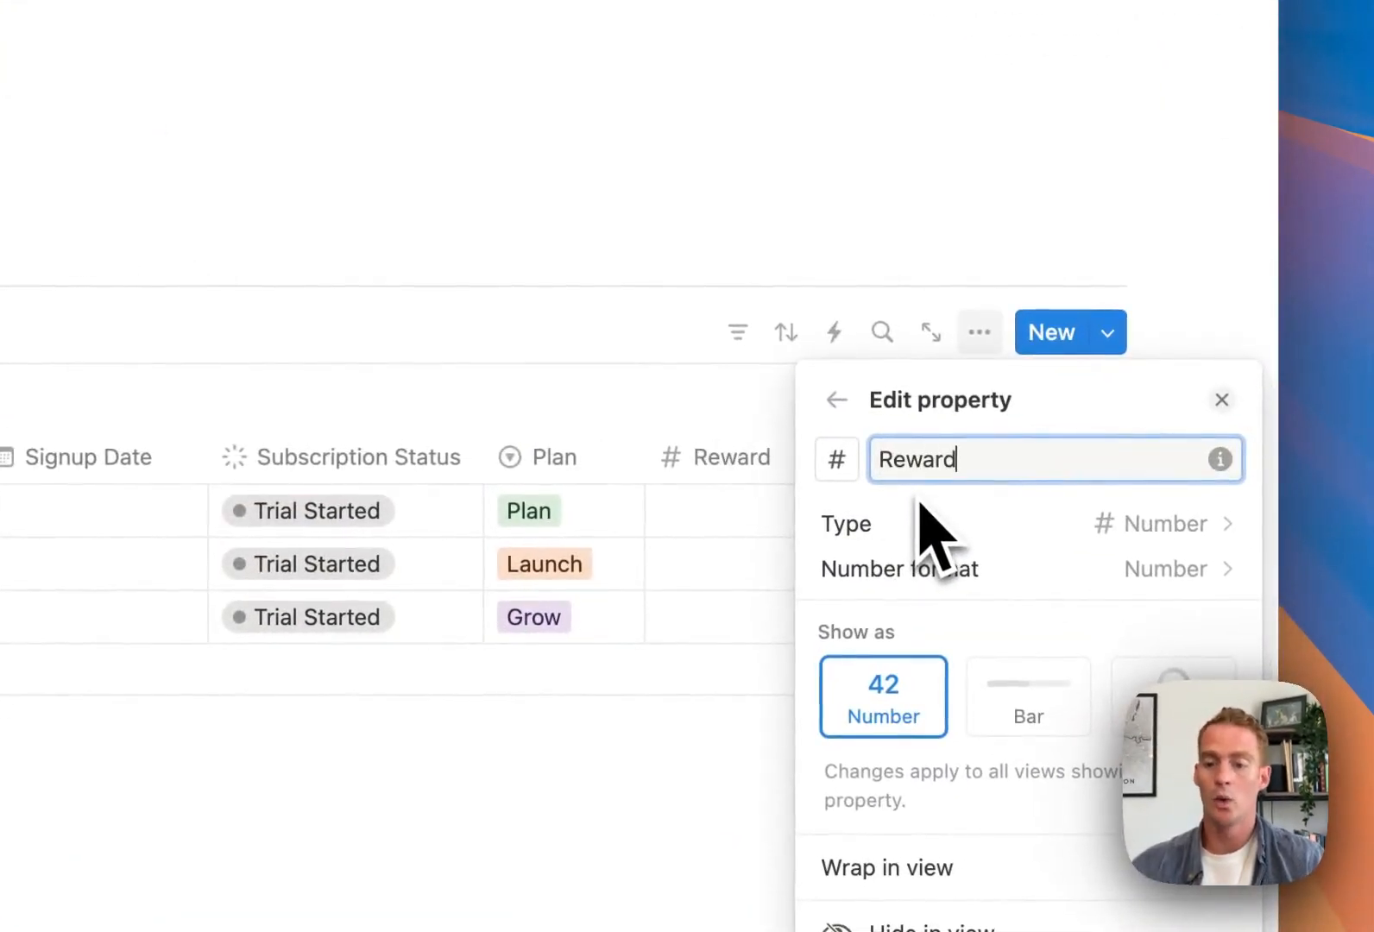
left_click(1098, 580)
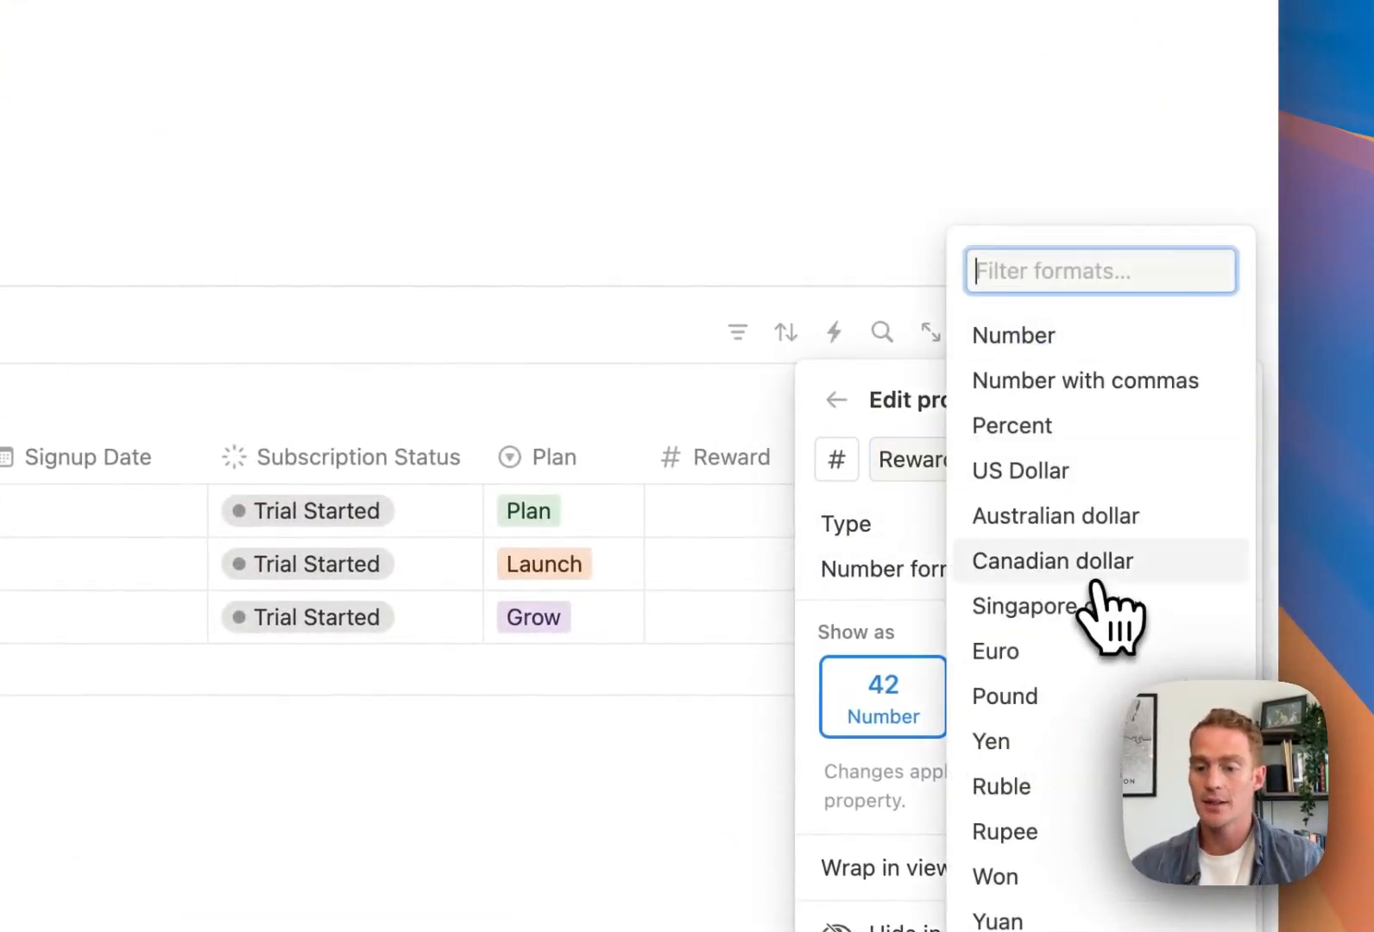
left_click(1055, 478)
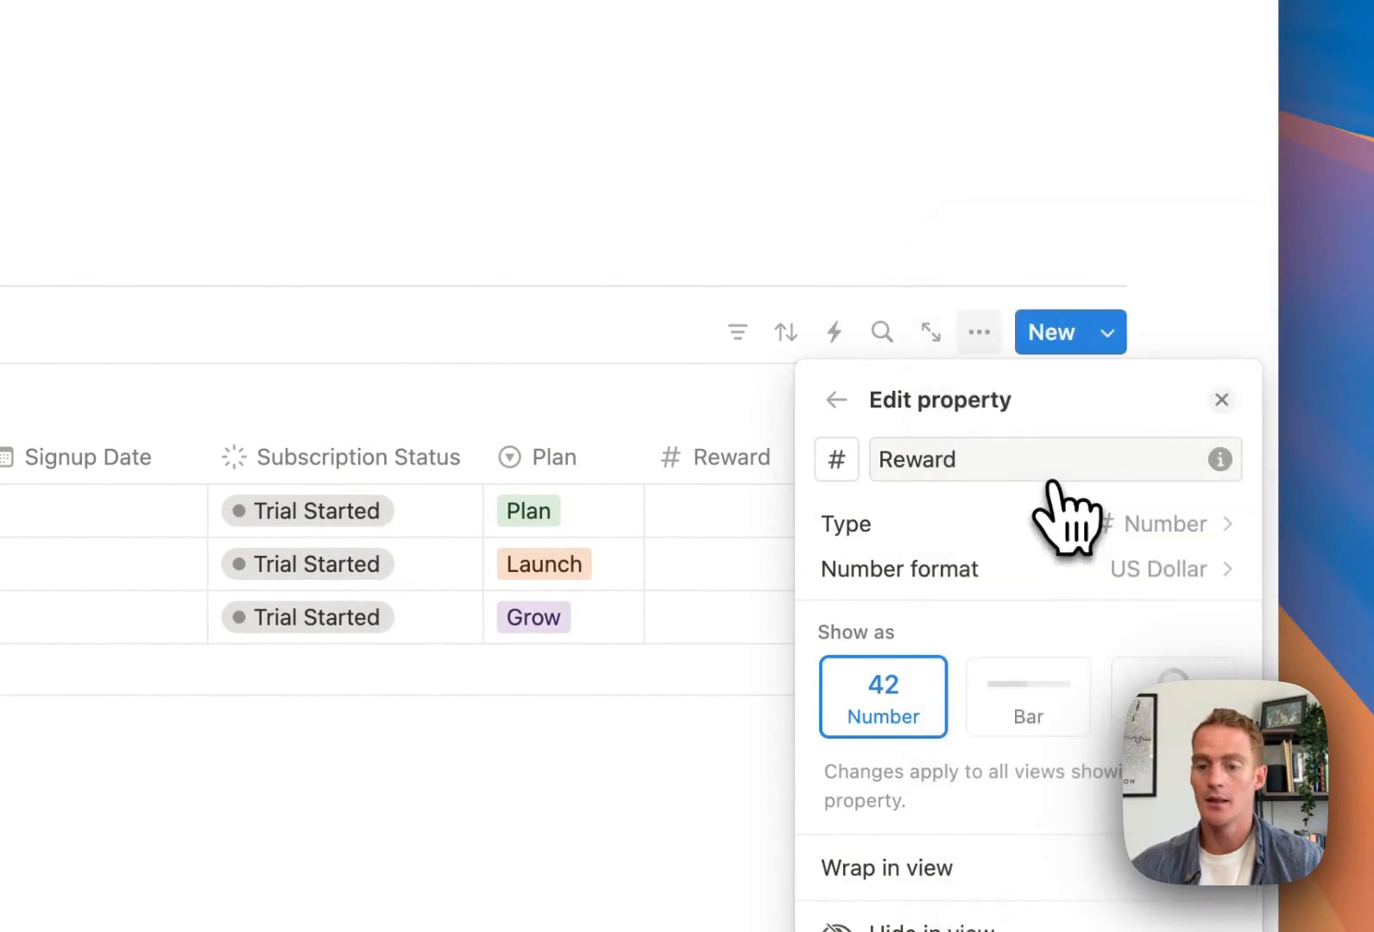
left_click(707, 320)
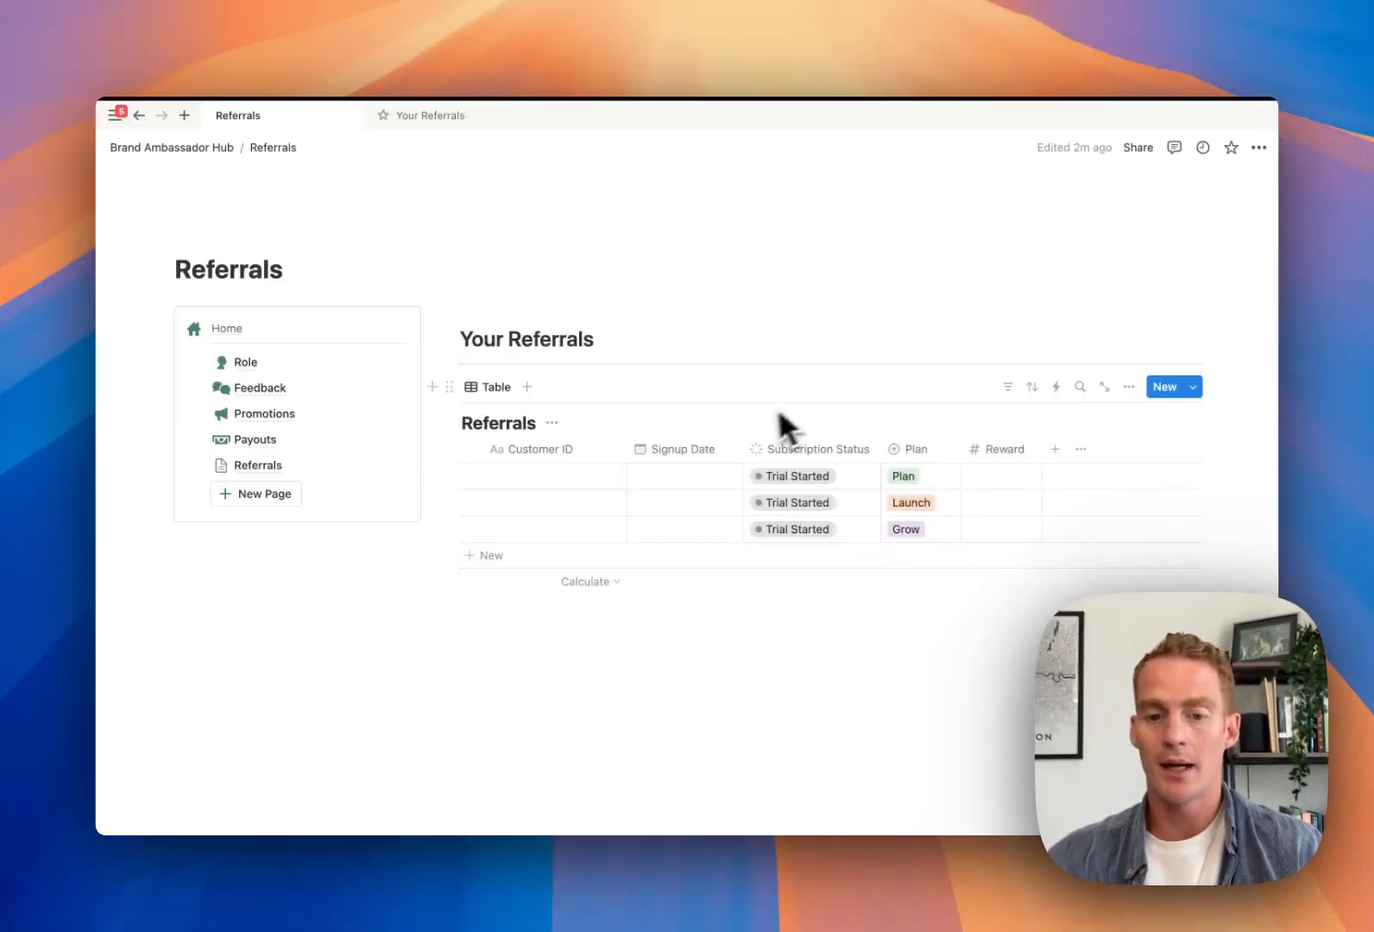
Make the Customer ID and Signup Date columns slightly narrower
left_click_drag(631, 450, 611, 451)
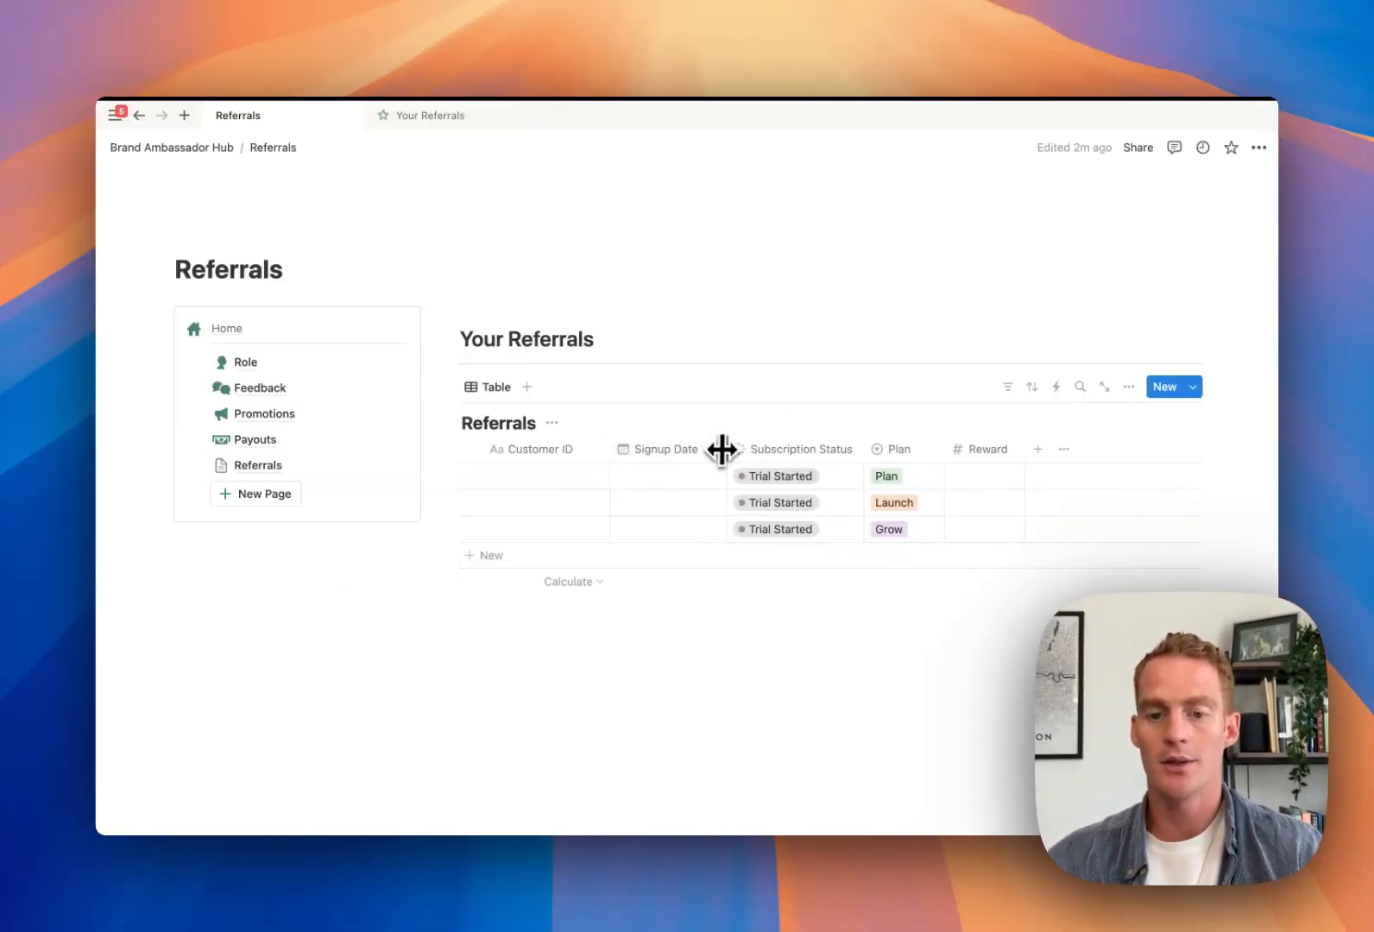
left_click_drag(721, 449, 708, 449)
left_click(1024, 450)
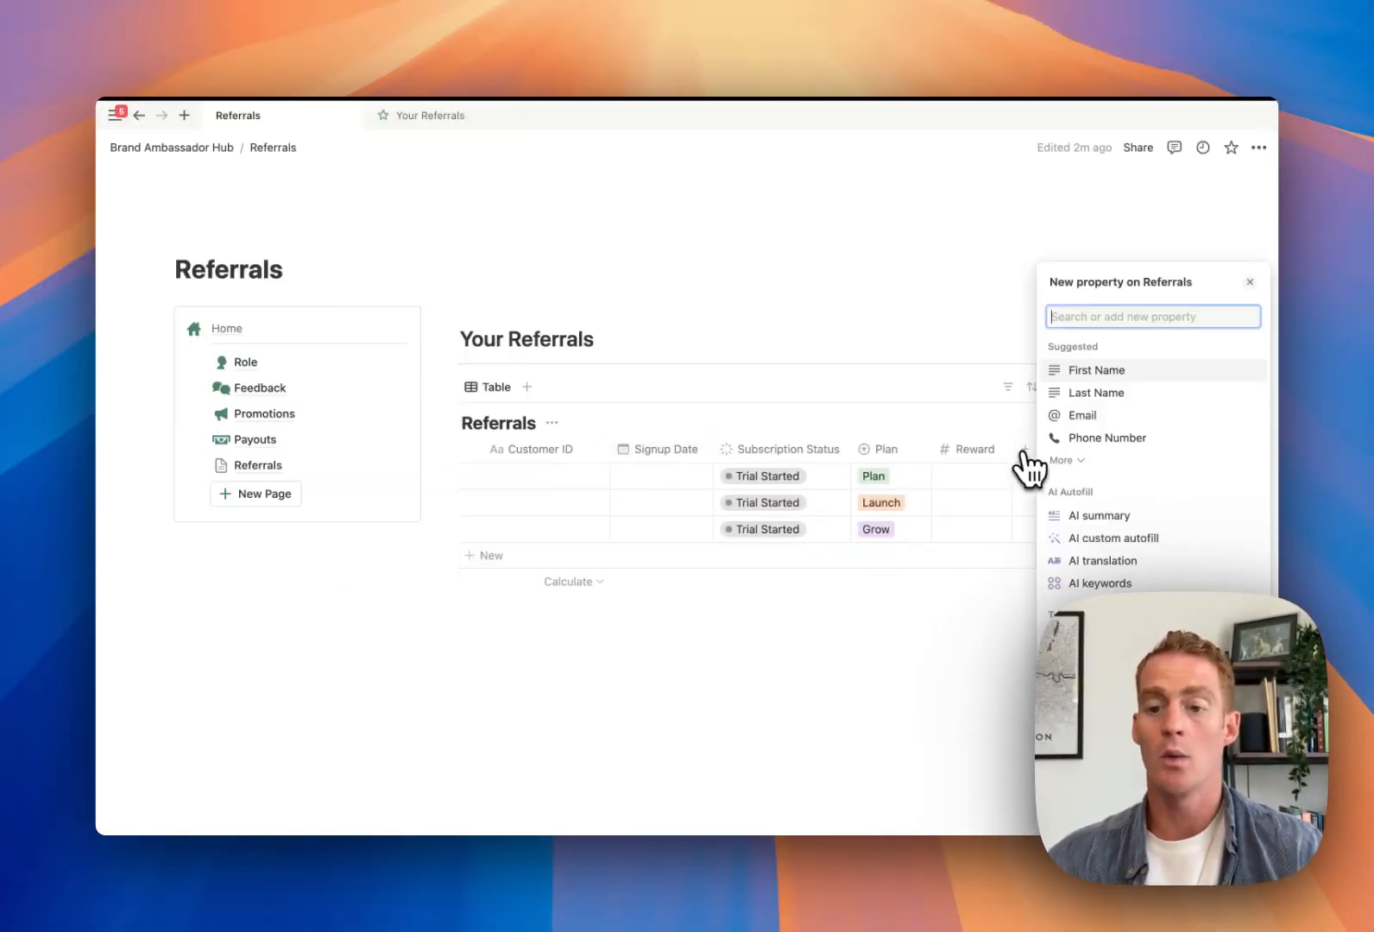
Add a 'Payment Status' status column with Not started renamed to 'Not paid'
scroll(1083, 673, "down", 1)
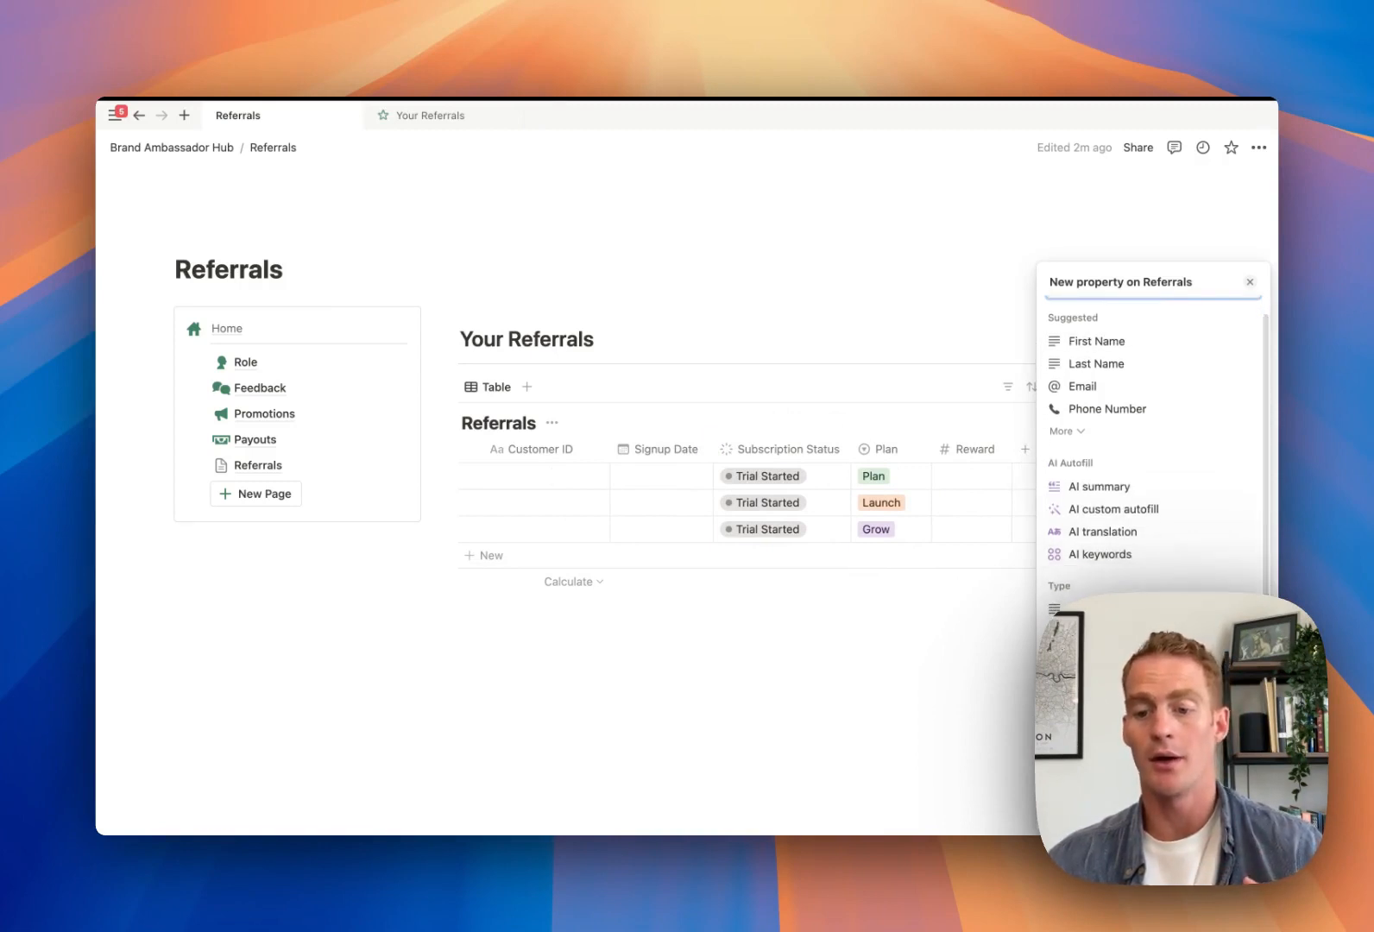
left_click(1085, 700)
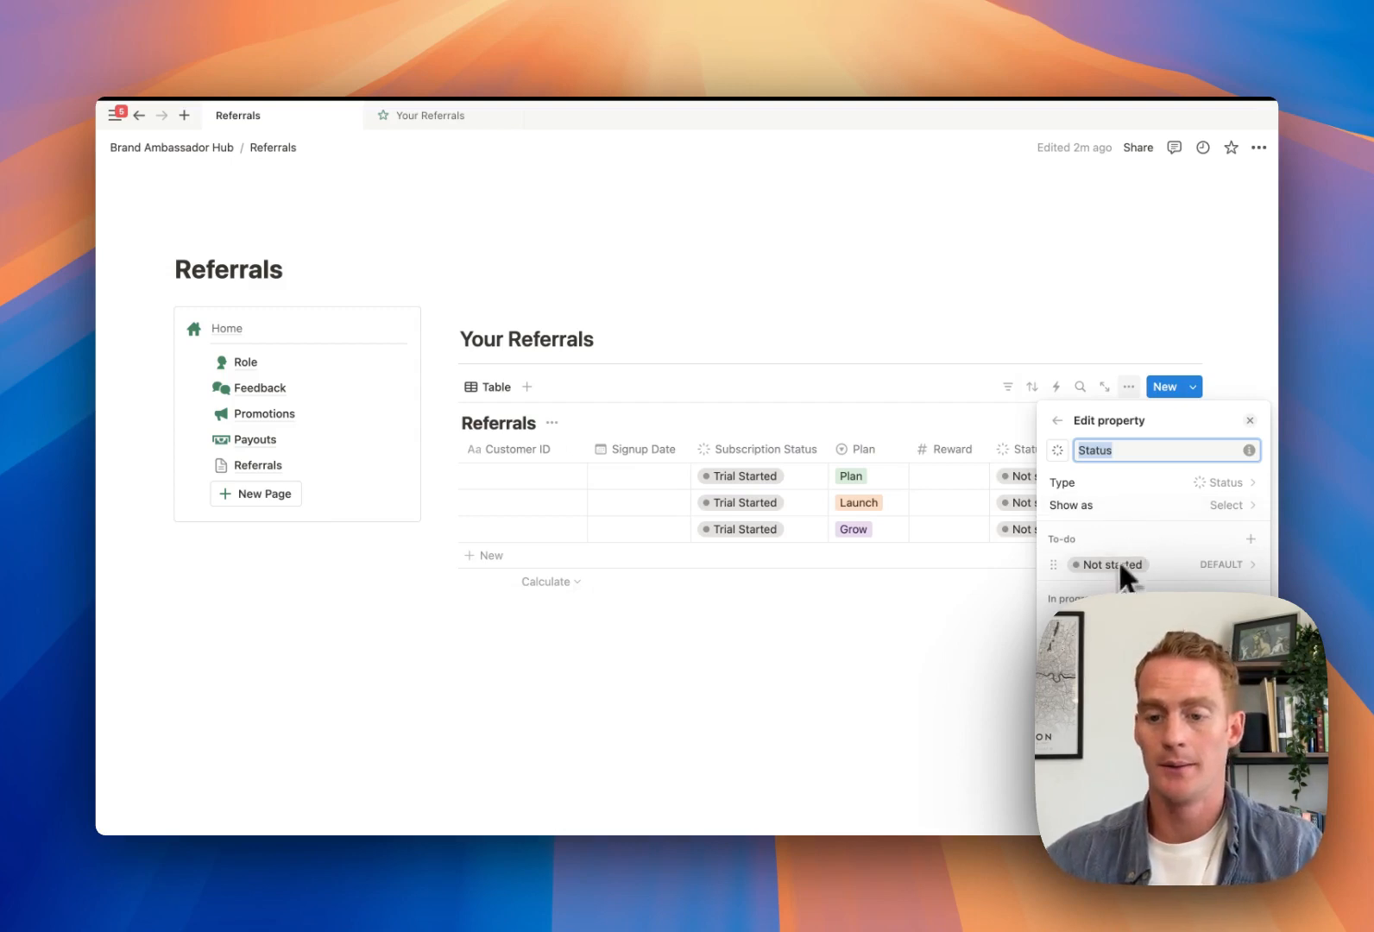
type("Pay")
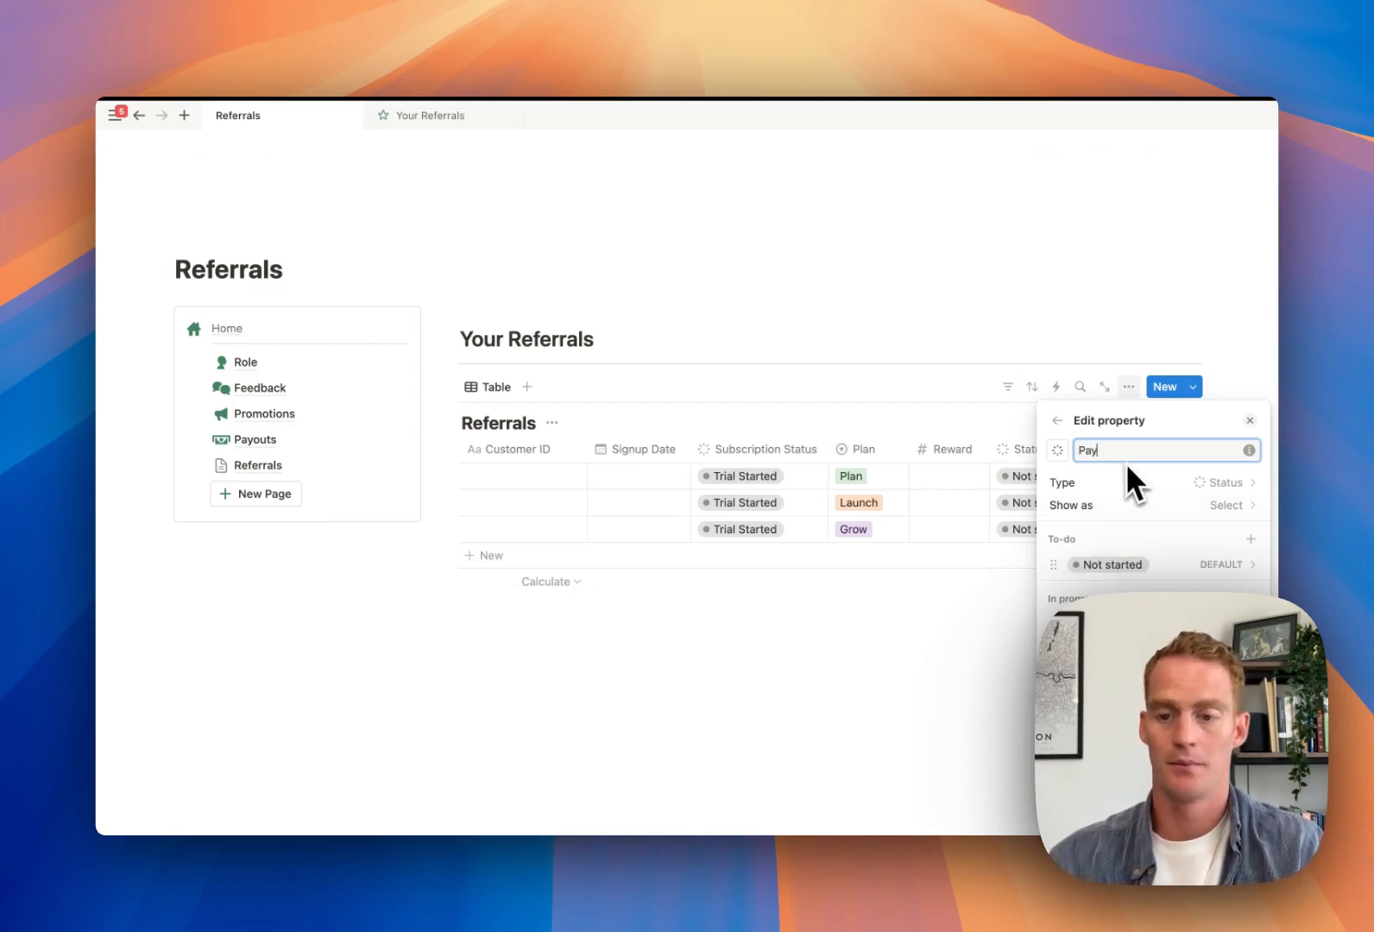
type("ment St")
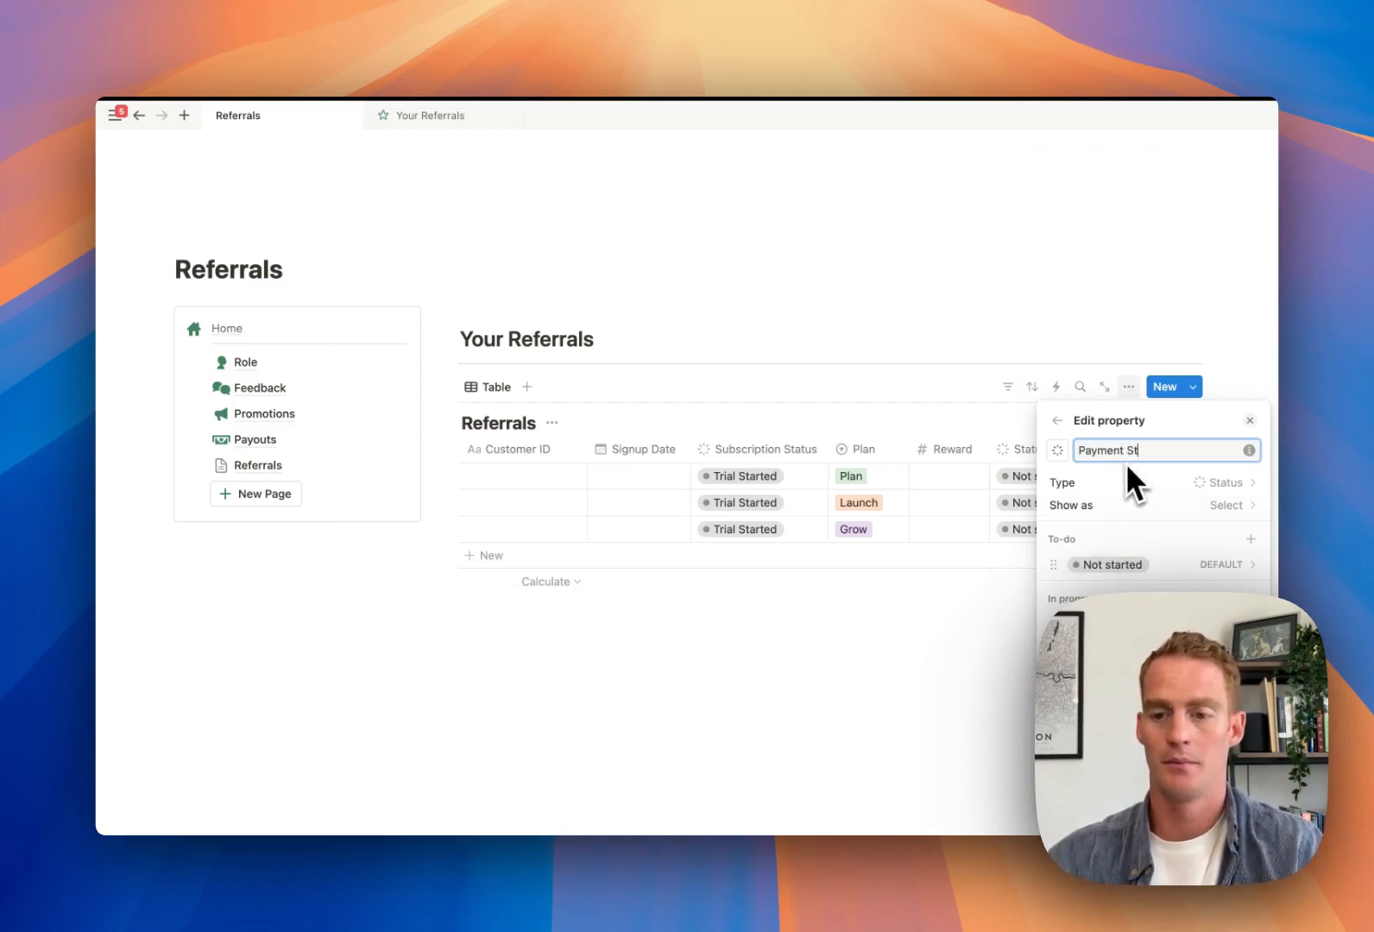
type("atus")
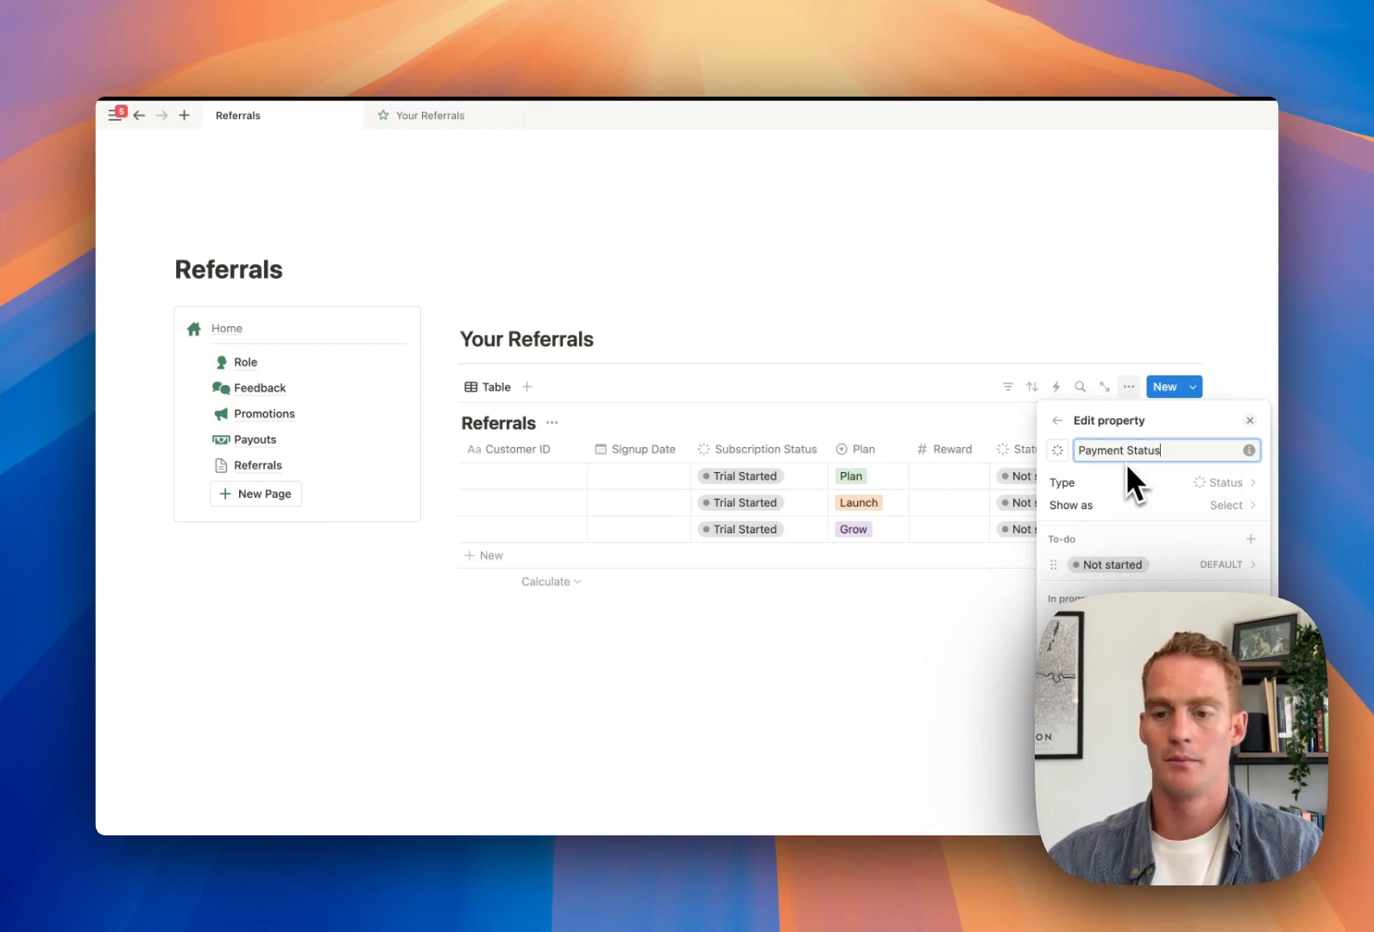
left_click(1123, 564)
triple_click(1192, 197)
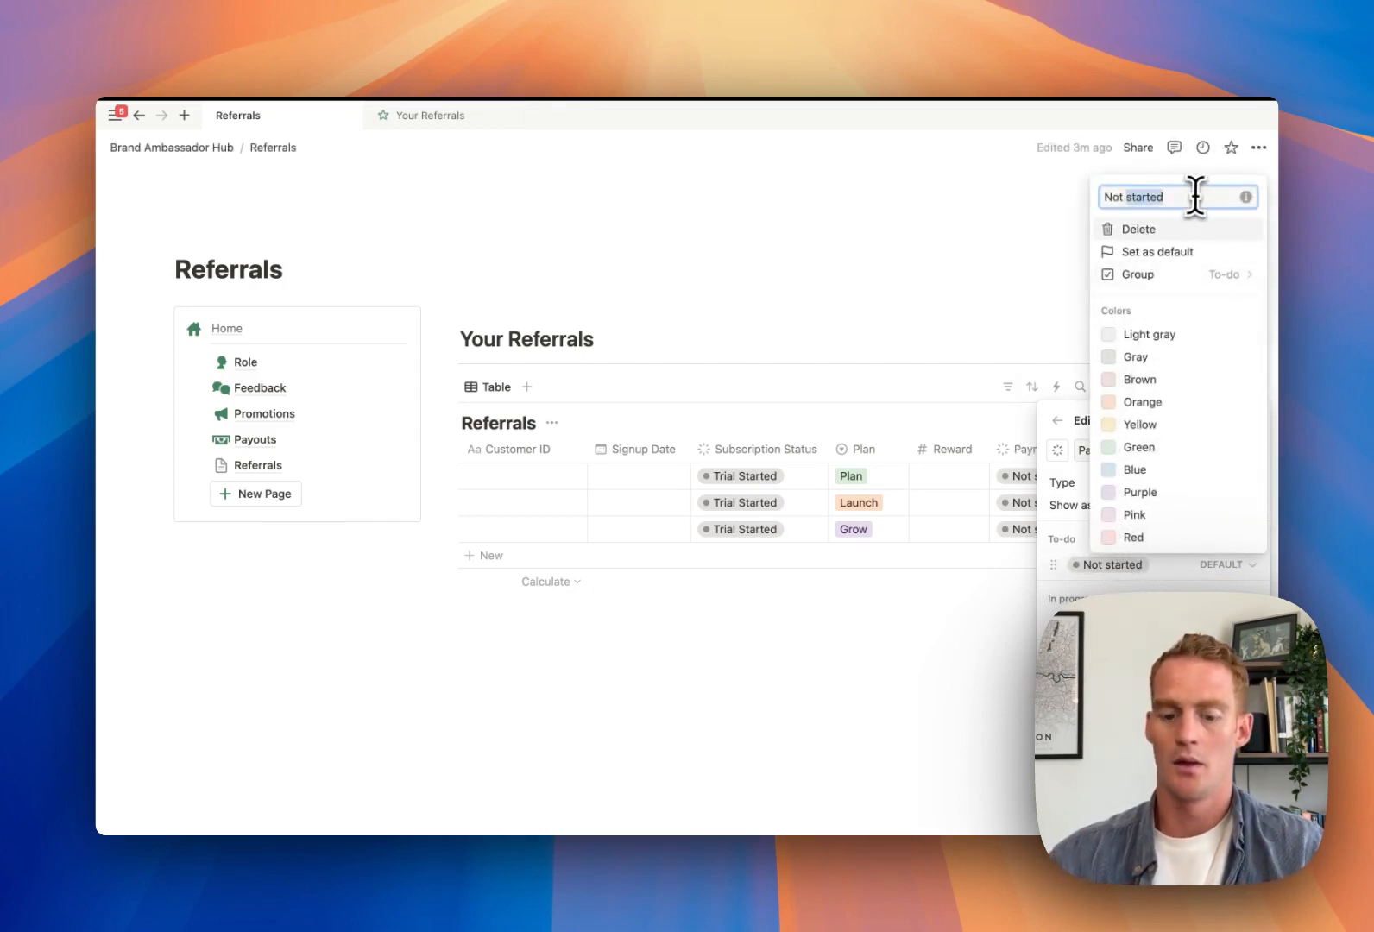
type("Not paid")
key("Return")
Rename the Payment Status options In progress to 'Scheduled' and Done to 'Paid'
left_click(1156, 637)
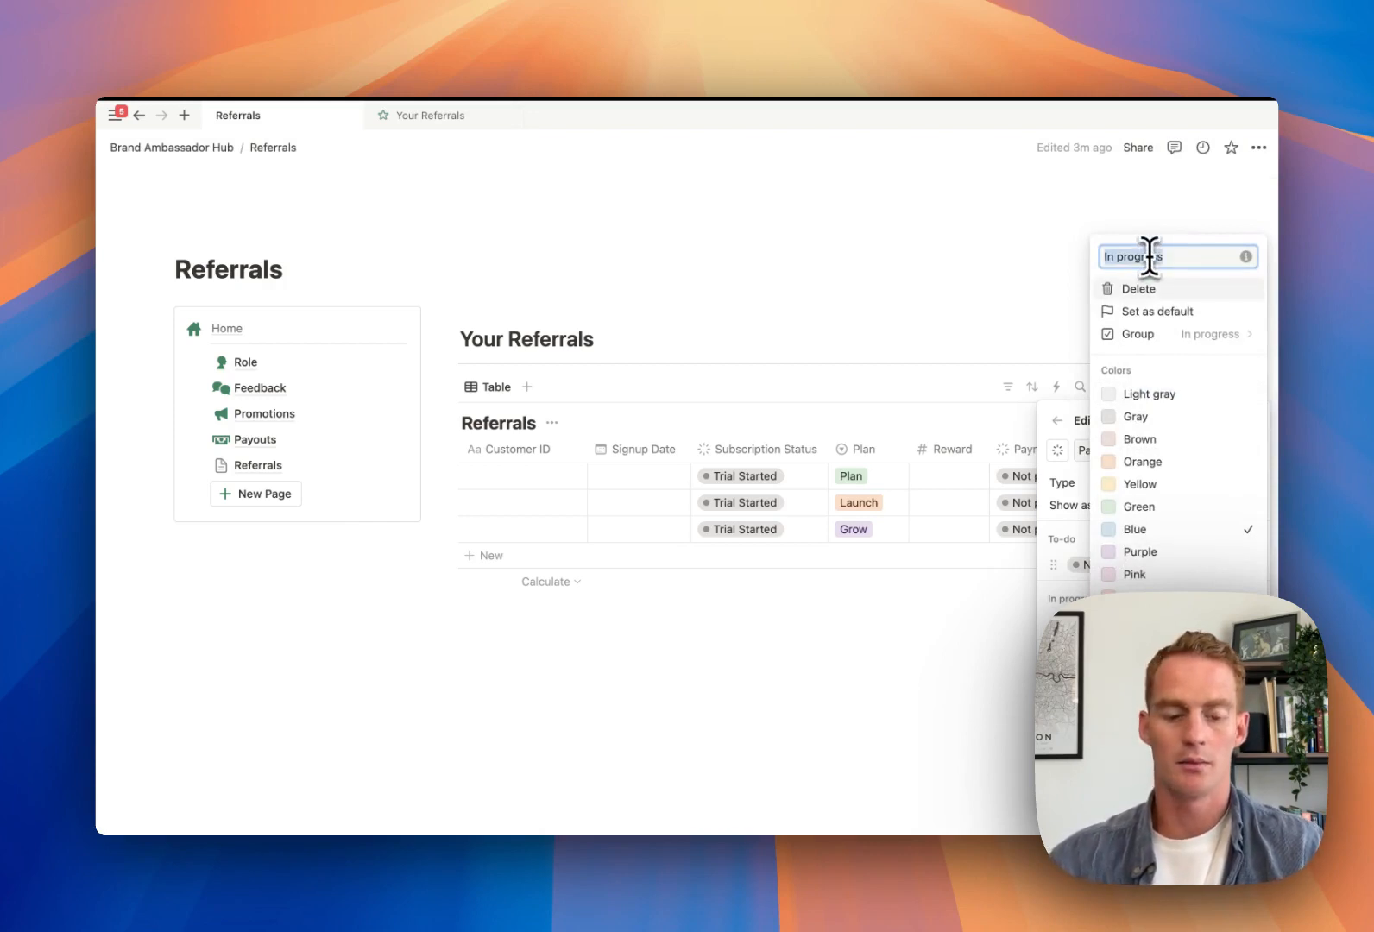
type("Scheduled")
key("Return")
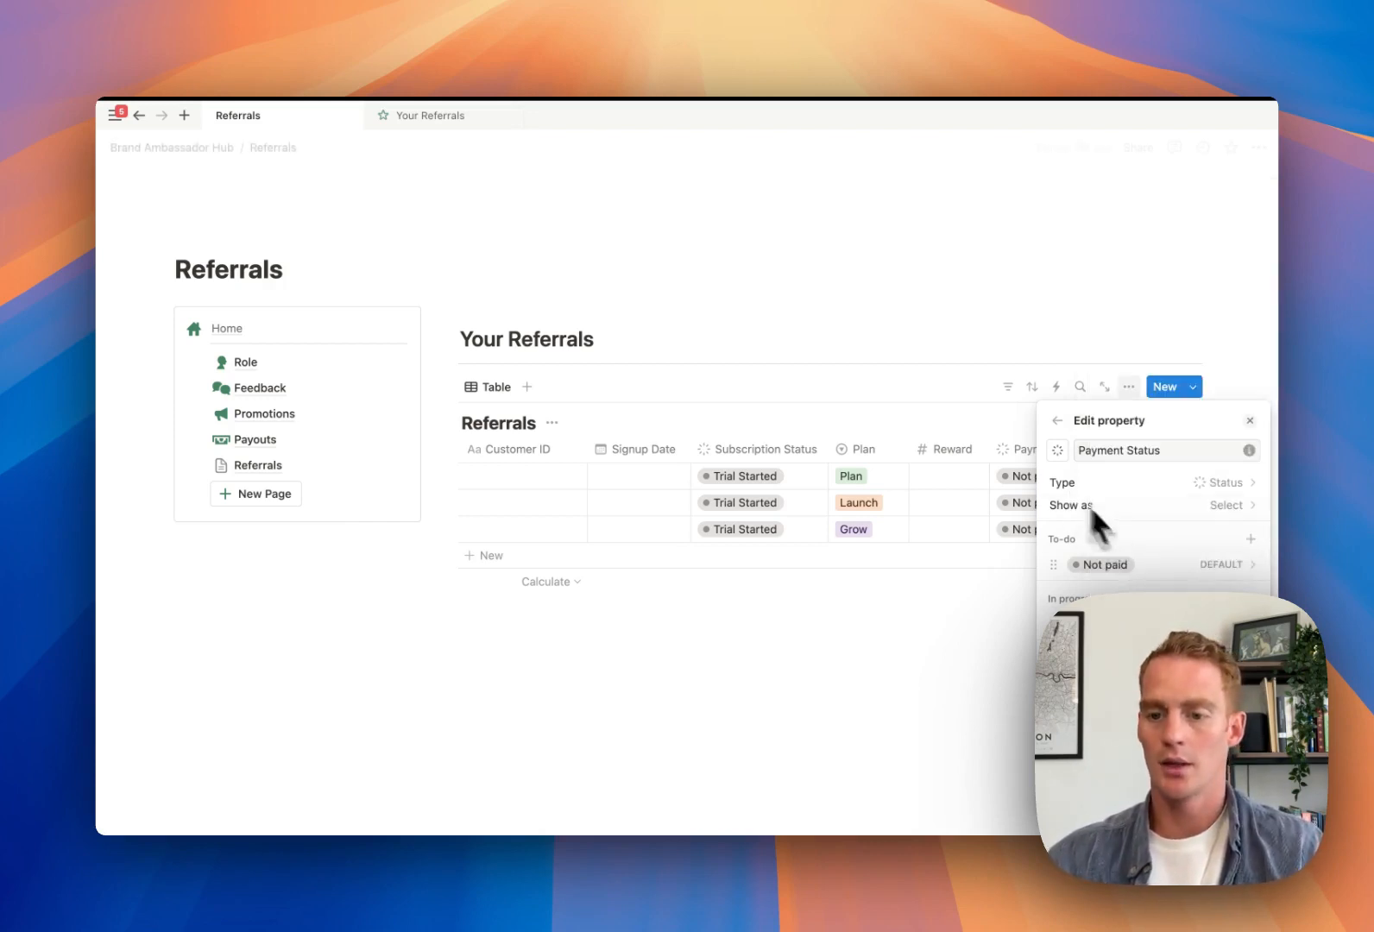
left_click(1129, 684)
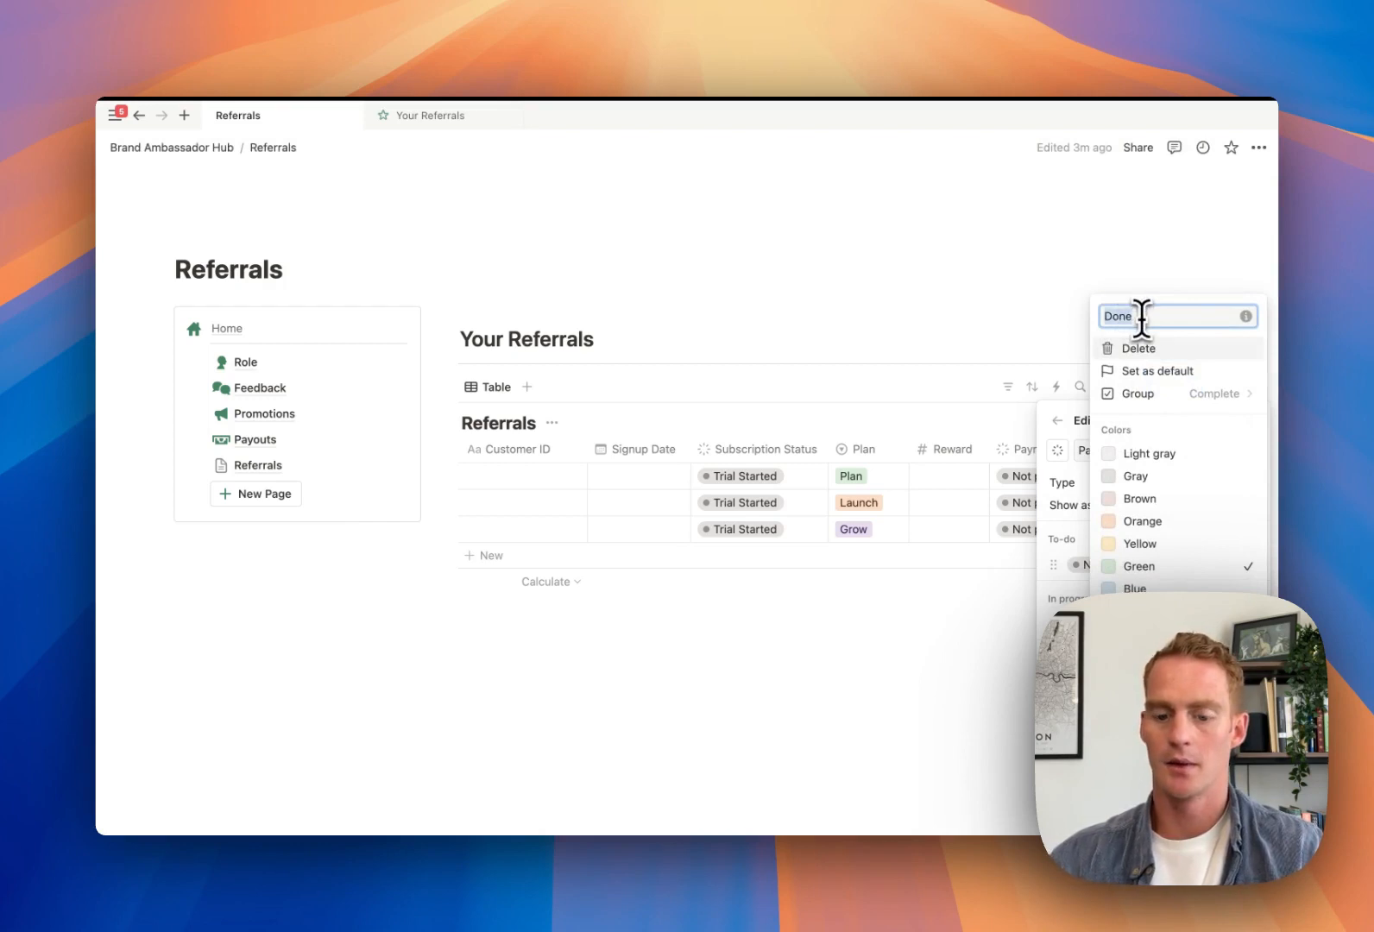
type("Paid")
key("Return")
left_click(1078, 296)
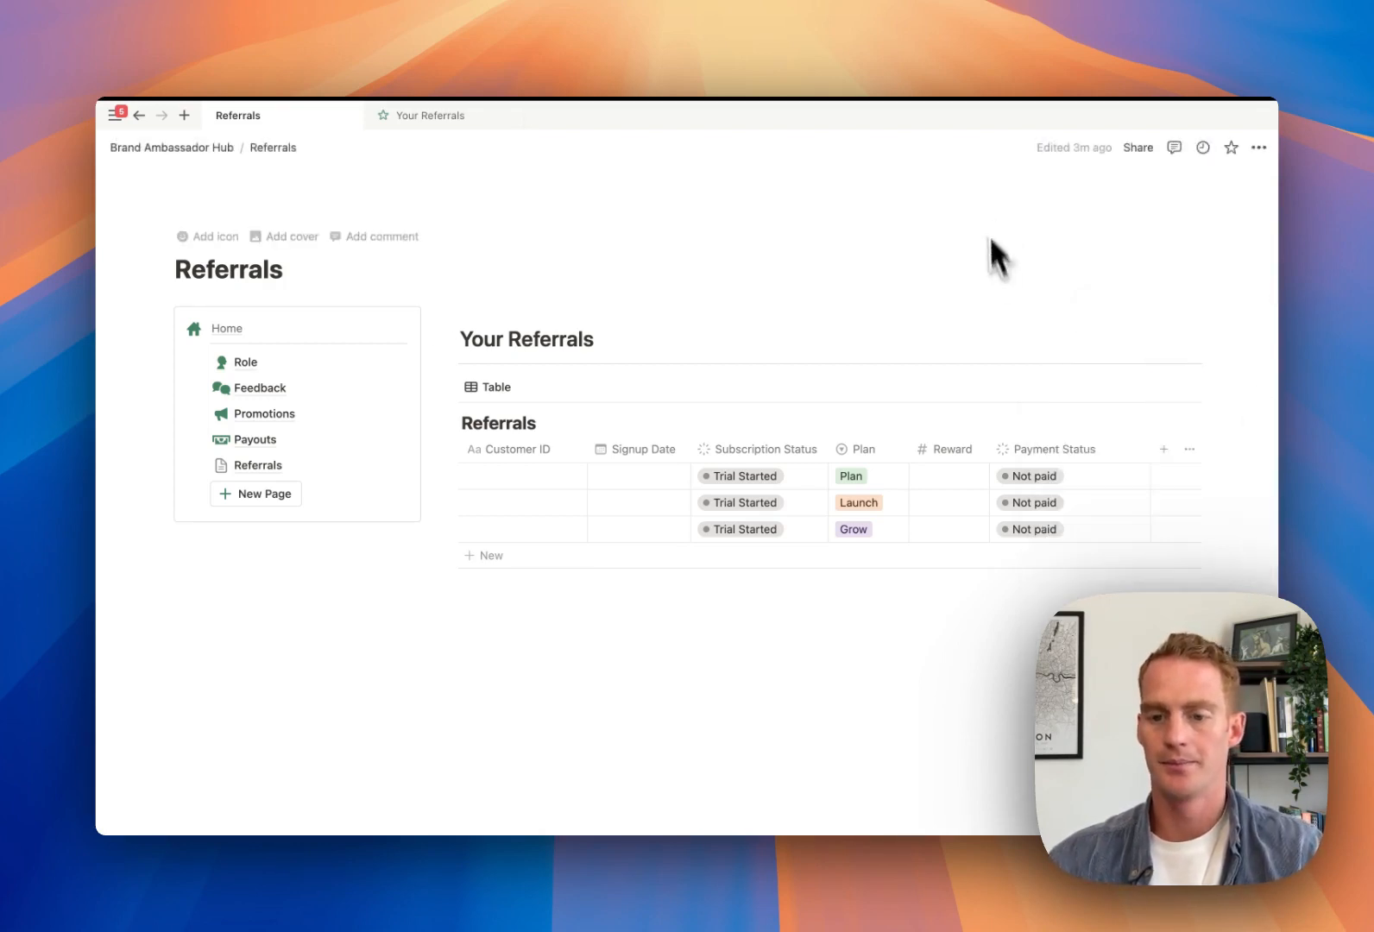
Fill the first row with a customer ID, signup date July 24, 2024 and plan Launch
left_click_drag(1143, 446, 1118, 447)
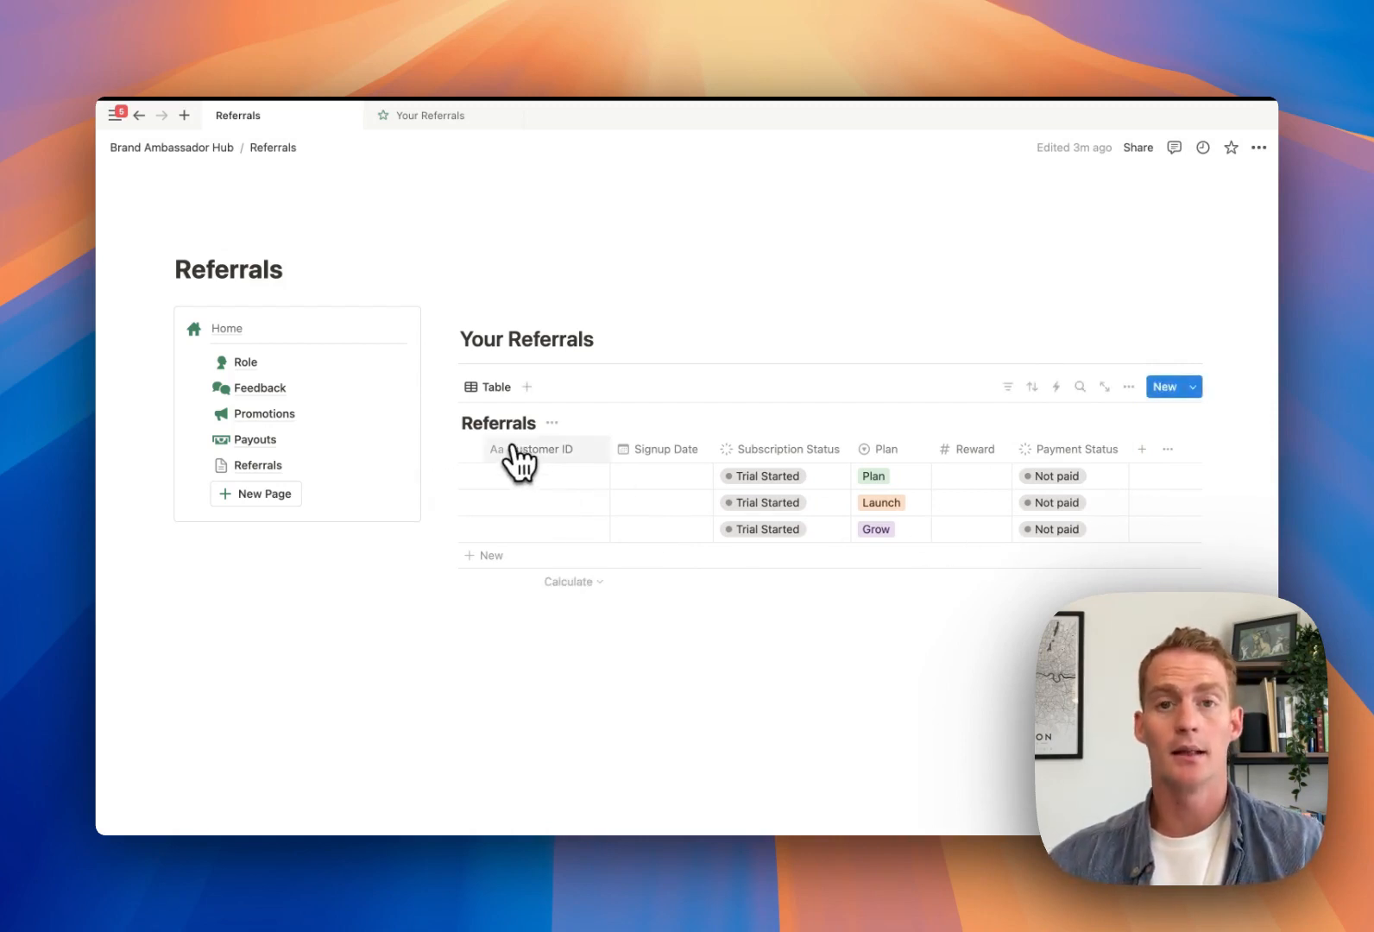
left_click(515, 486)
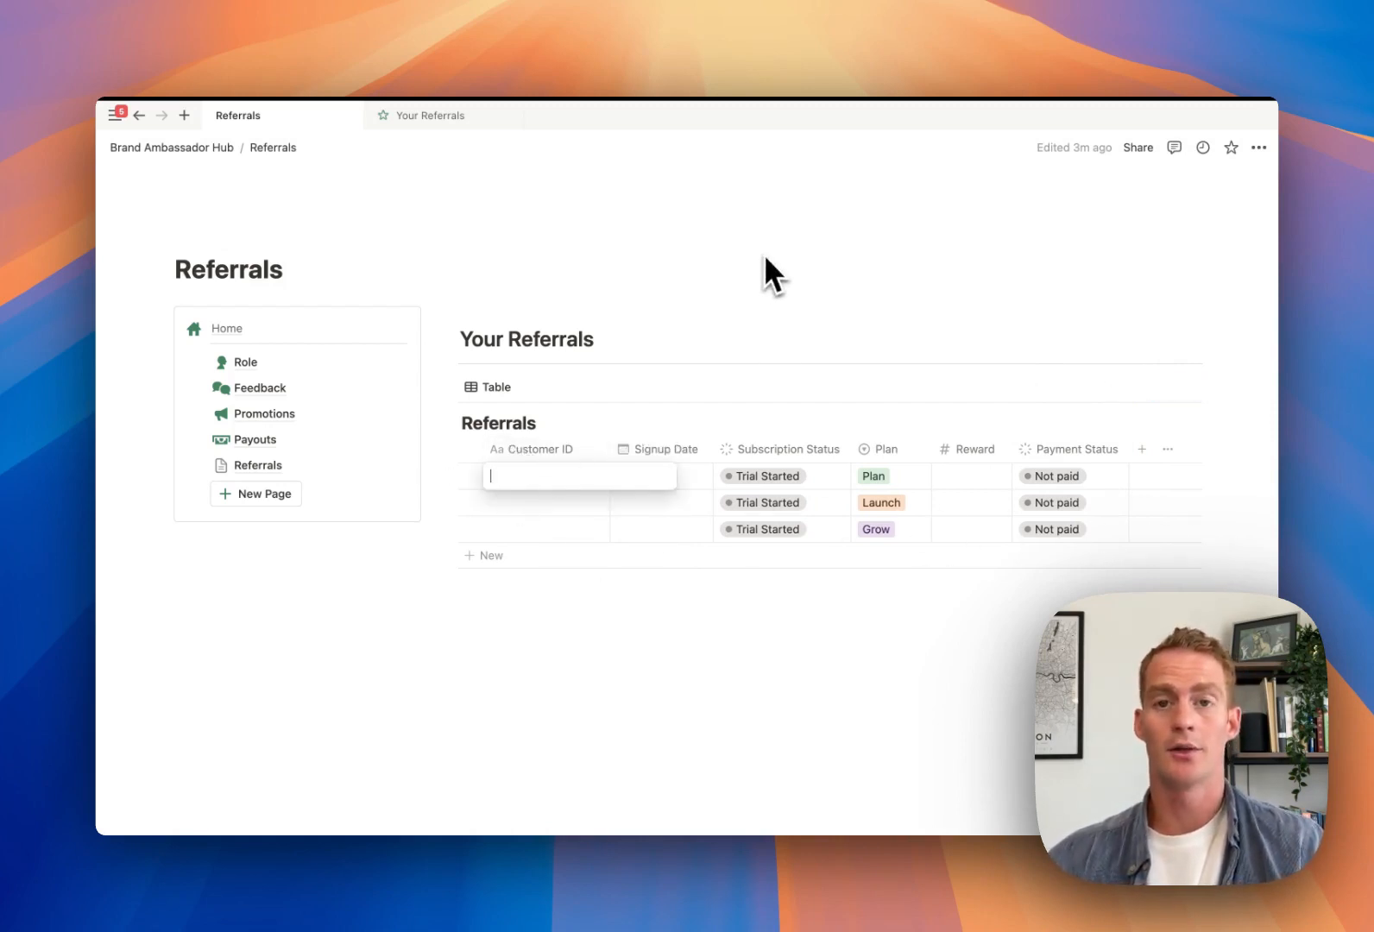
type("Re")
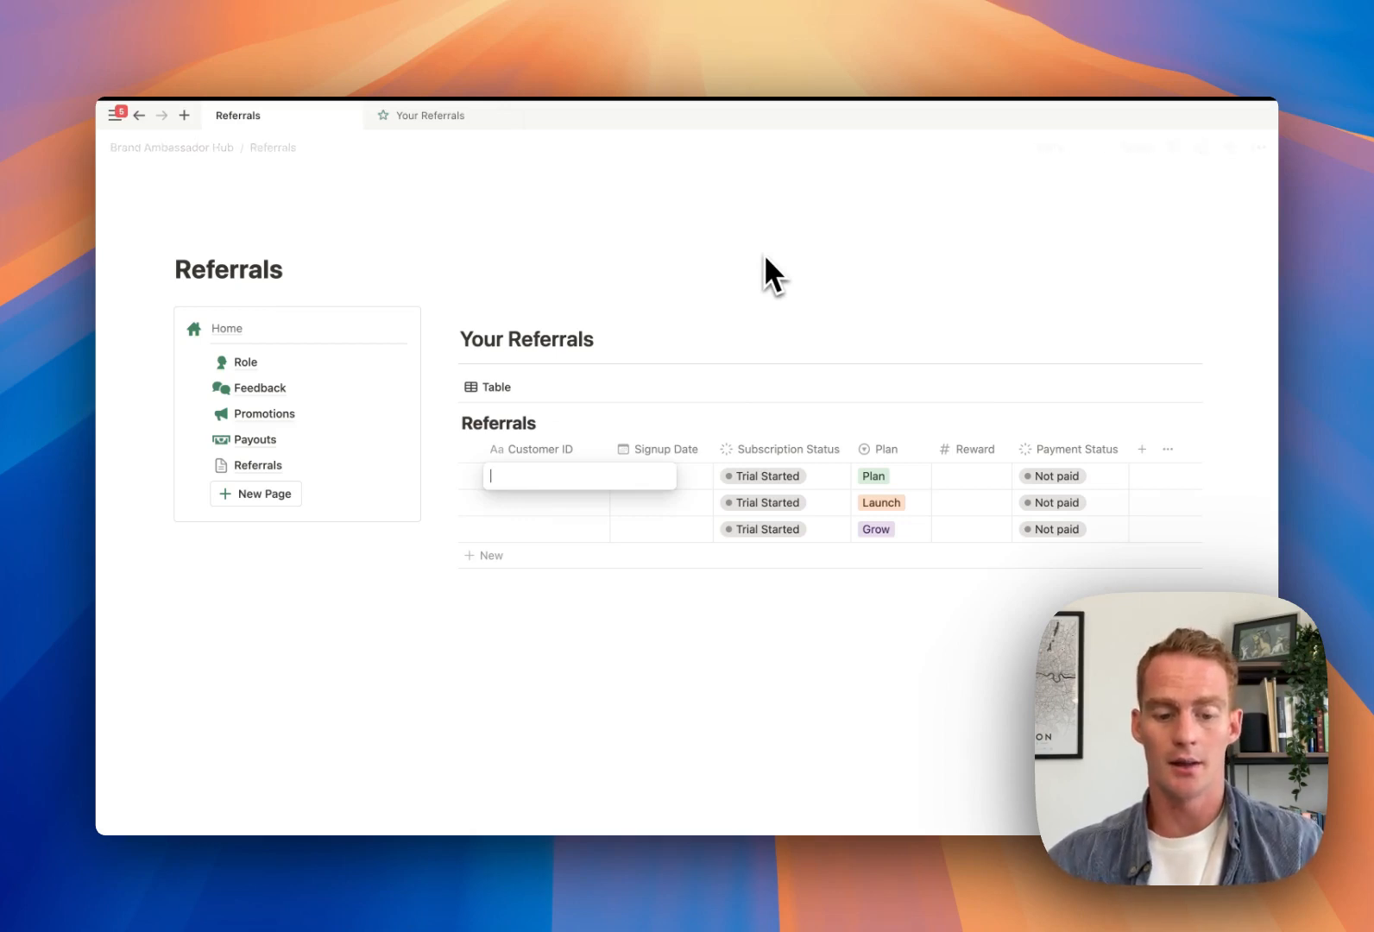
type("f42850234")
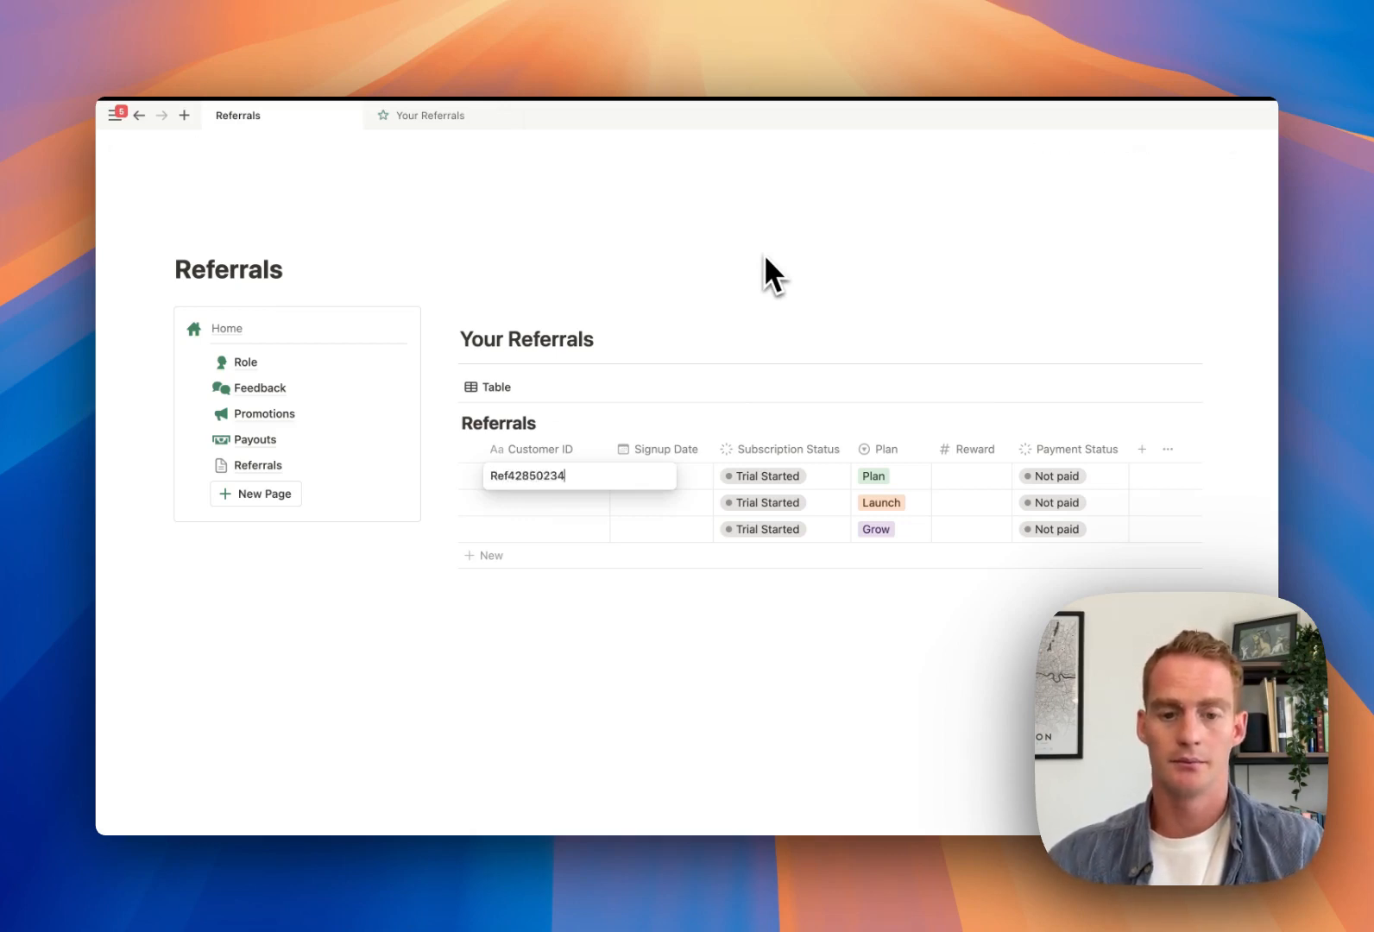
key("Tab")
left_click(704, 473)
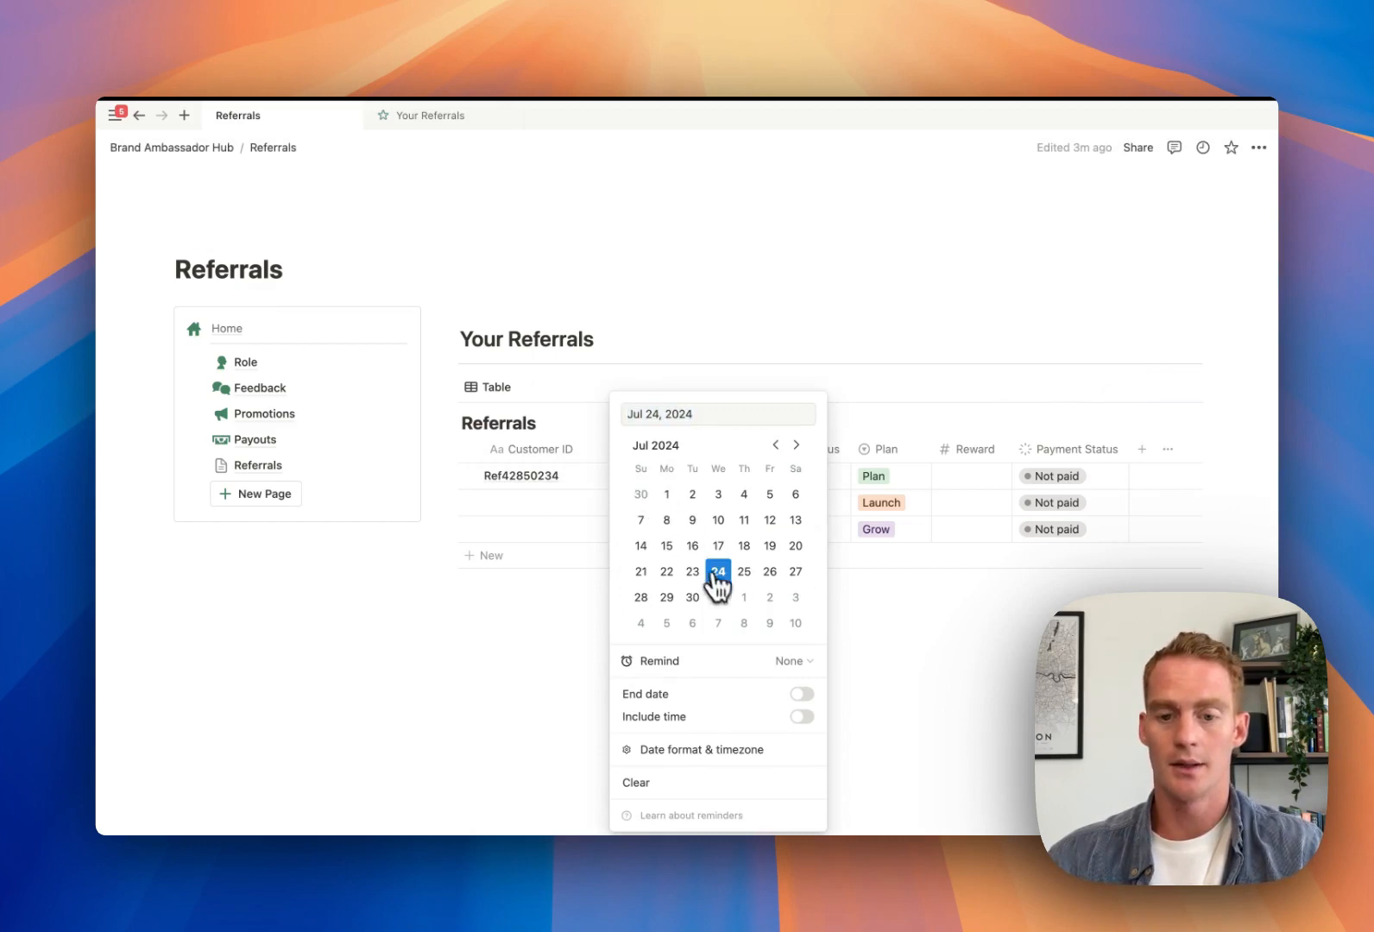
left_click(894, 498)
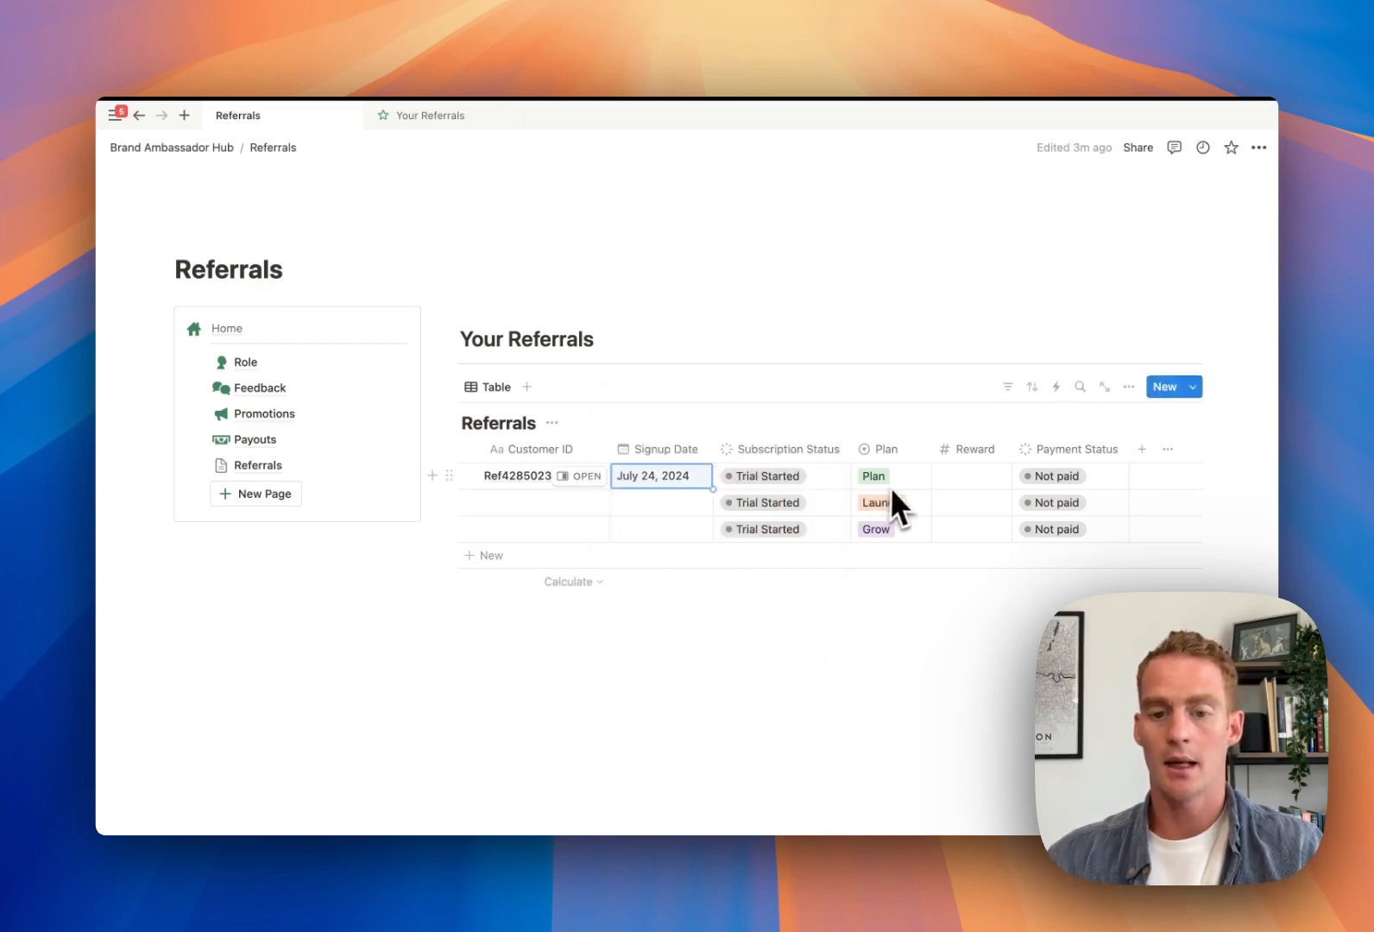
left_click_drag(850, 447, 820, 450)
left_click(841, 476)
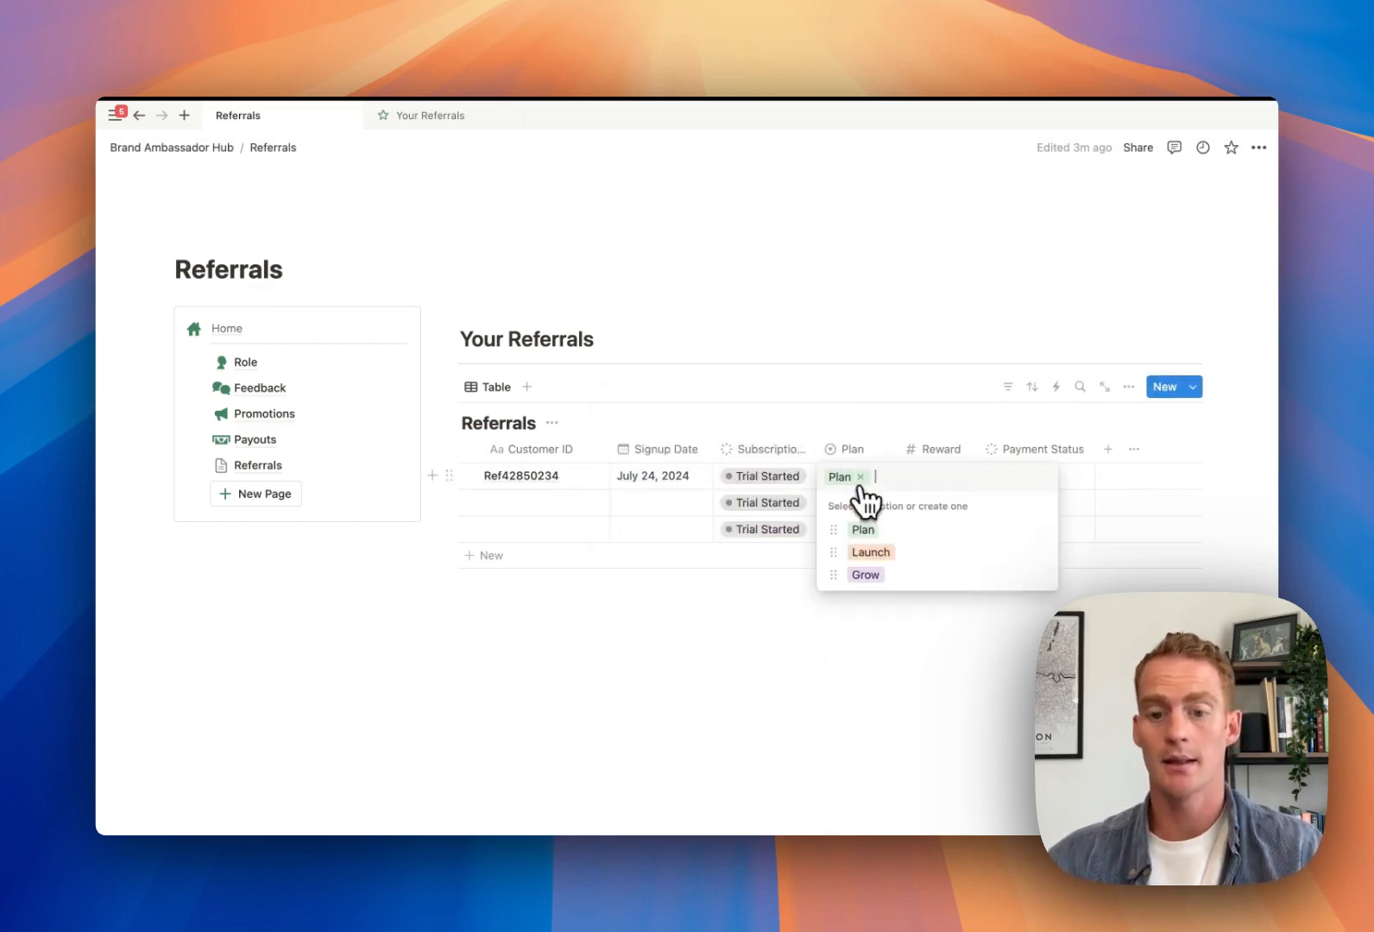
left_click(871, 551)
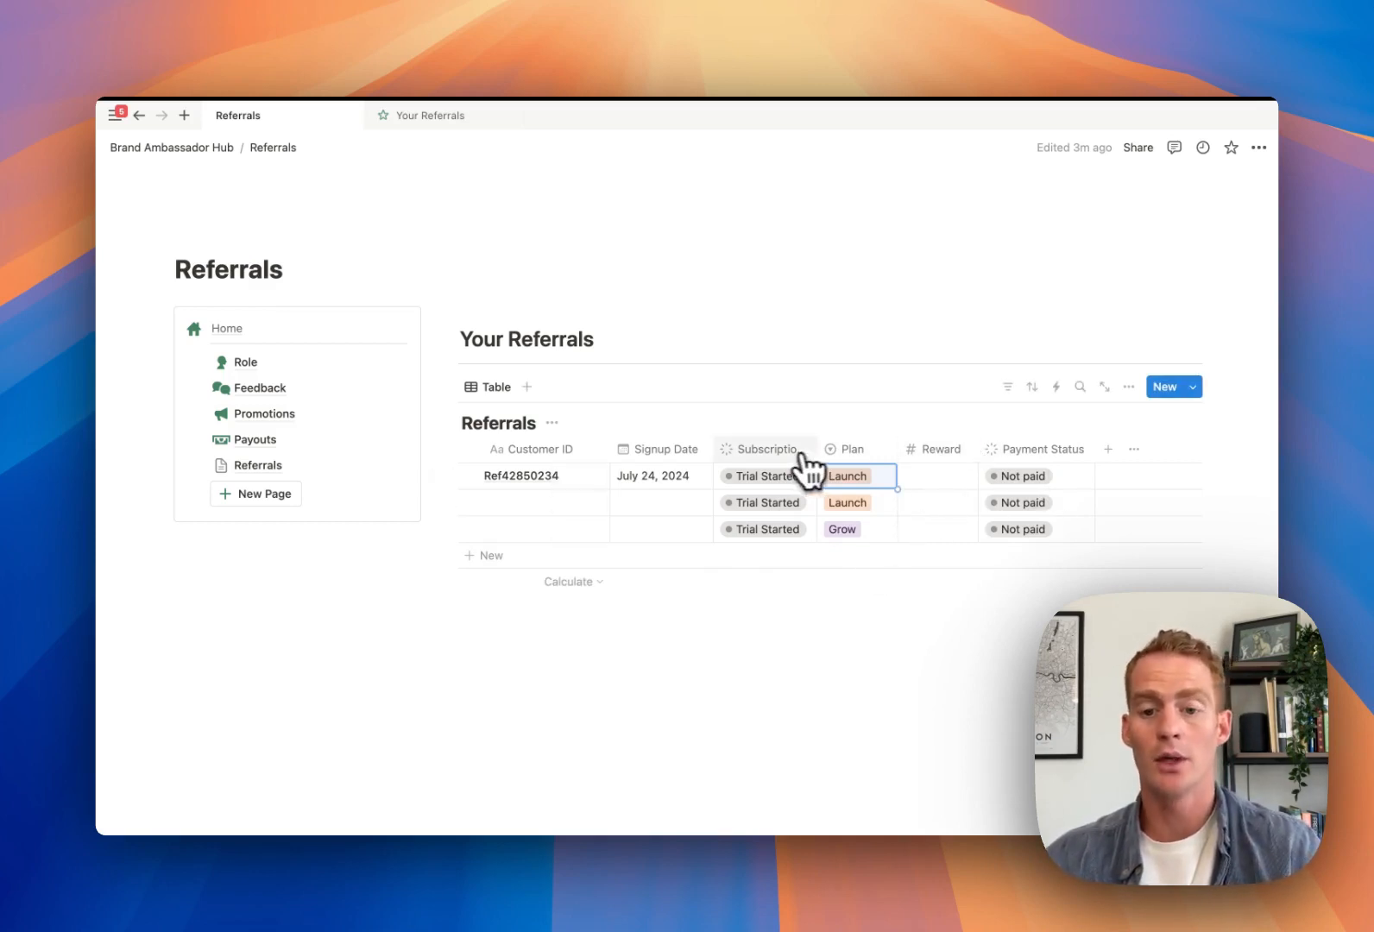
Set the second row to Converted with a $25 reward marked Paid
left_click(783, 507)
left_click(760, 675)
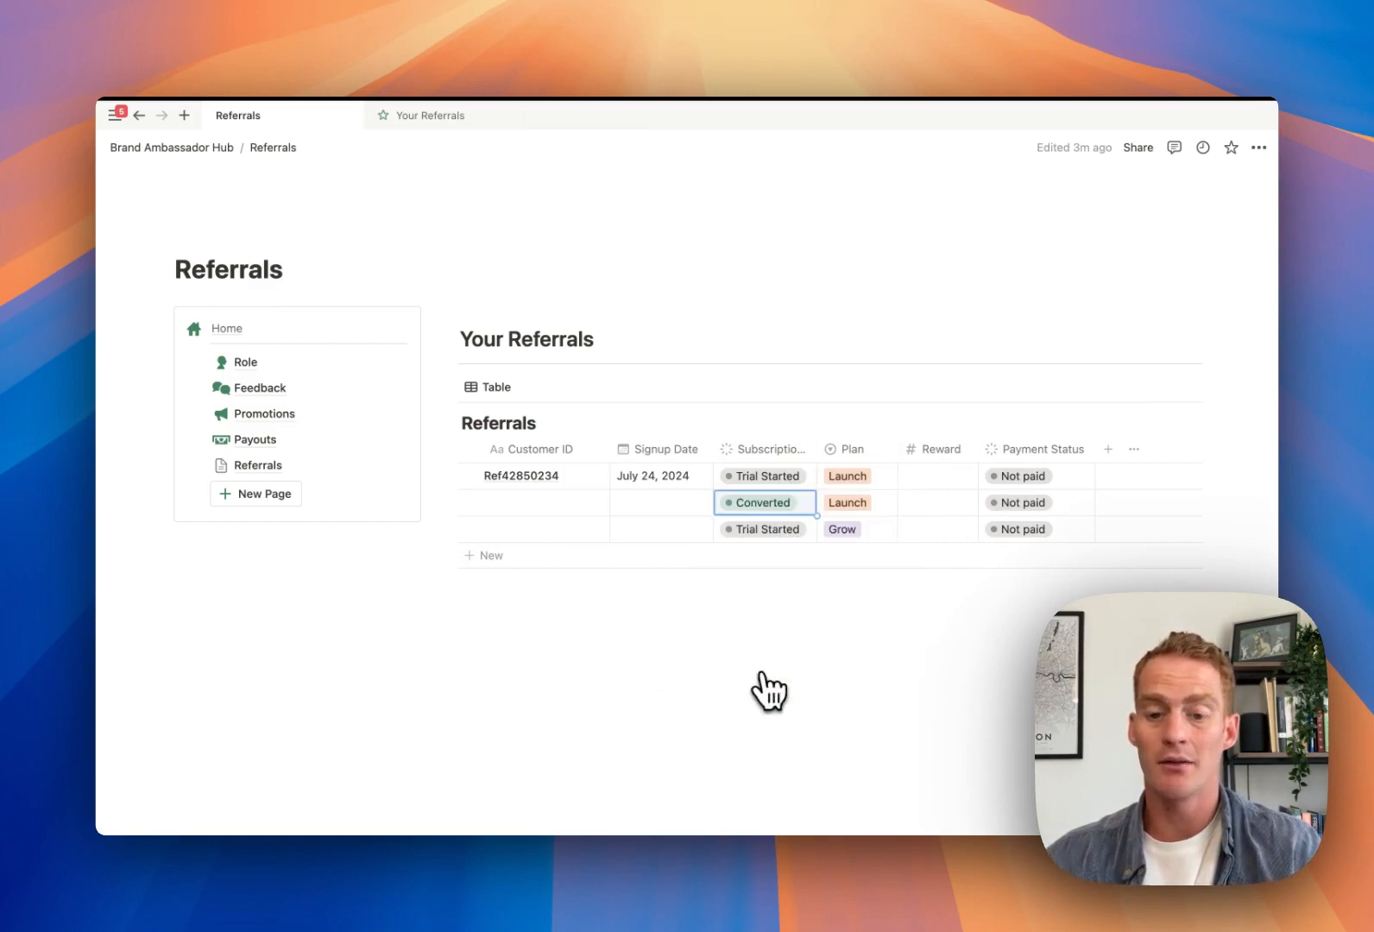
left_click(928, 505)
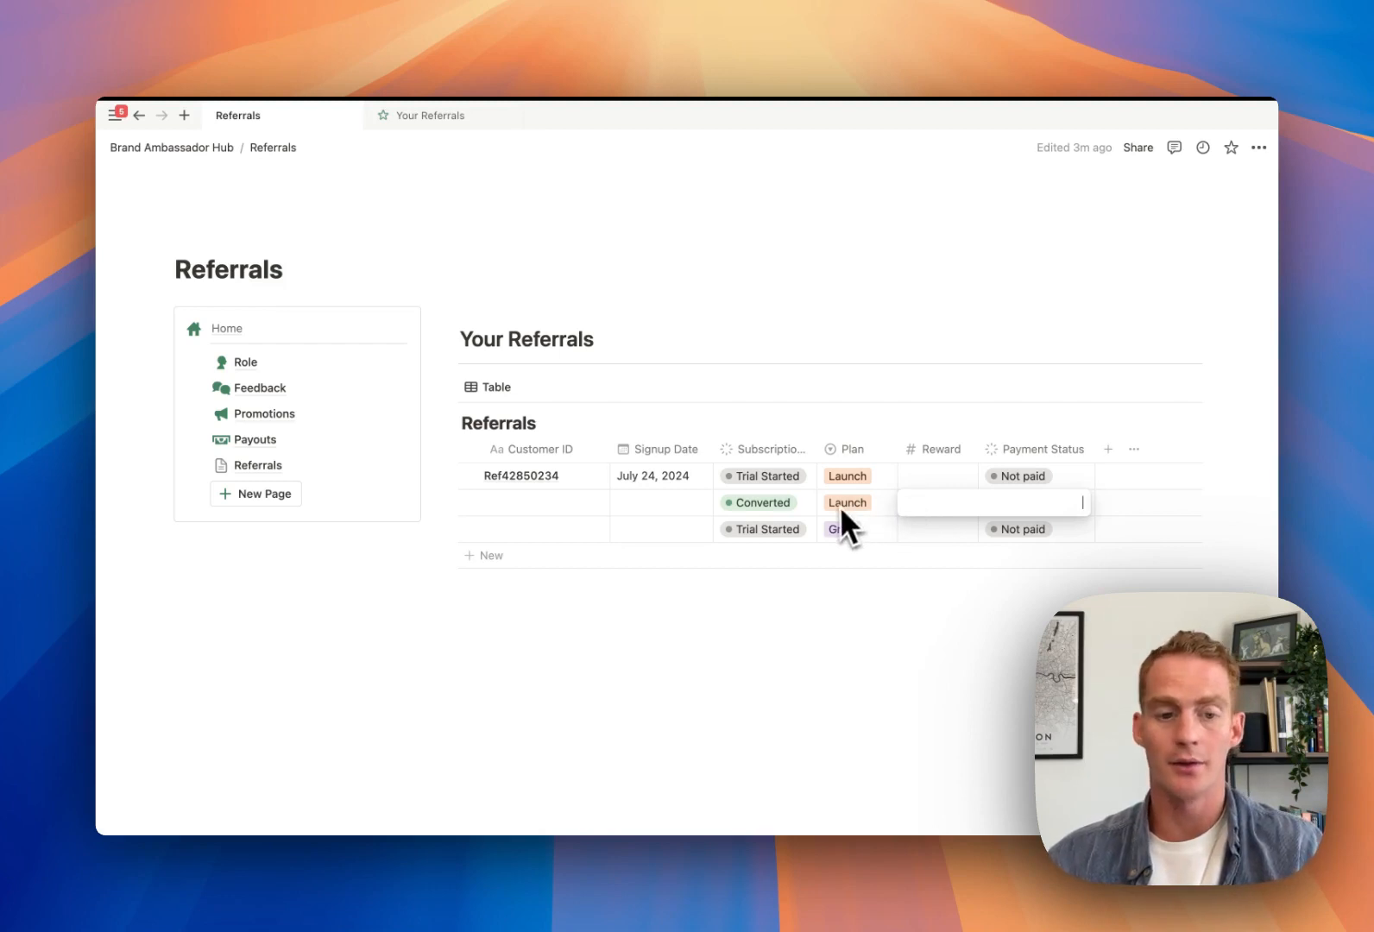
type("$2")
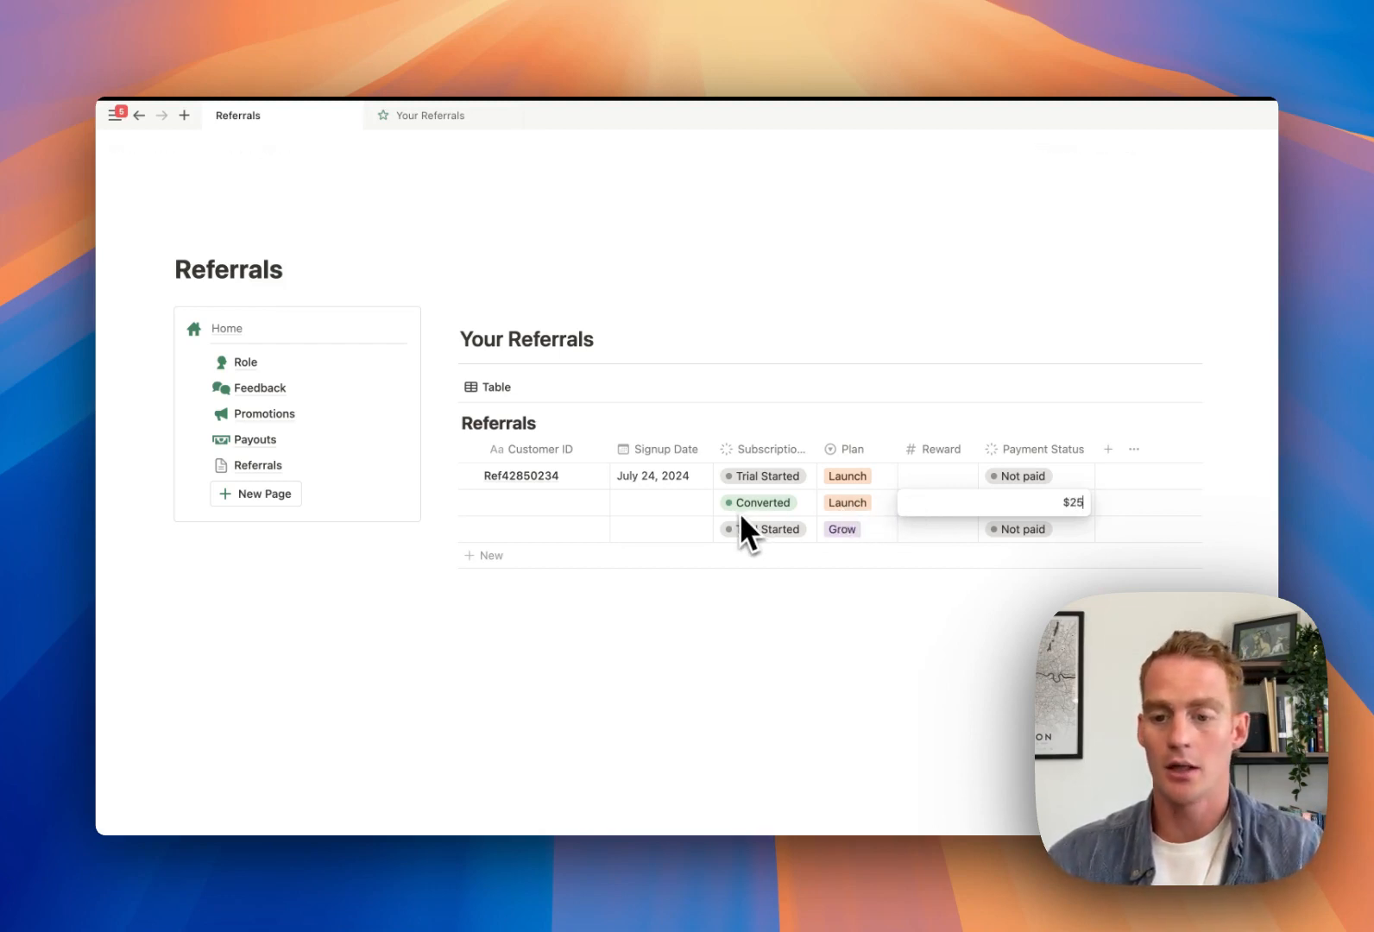
type("5")
key("Return")
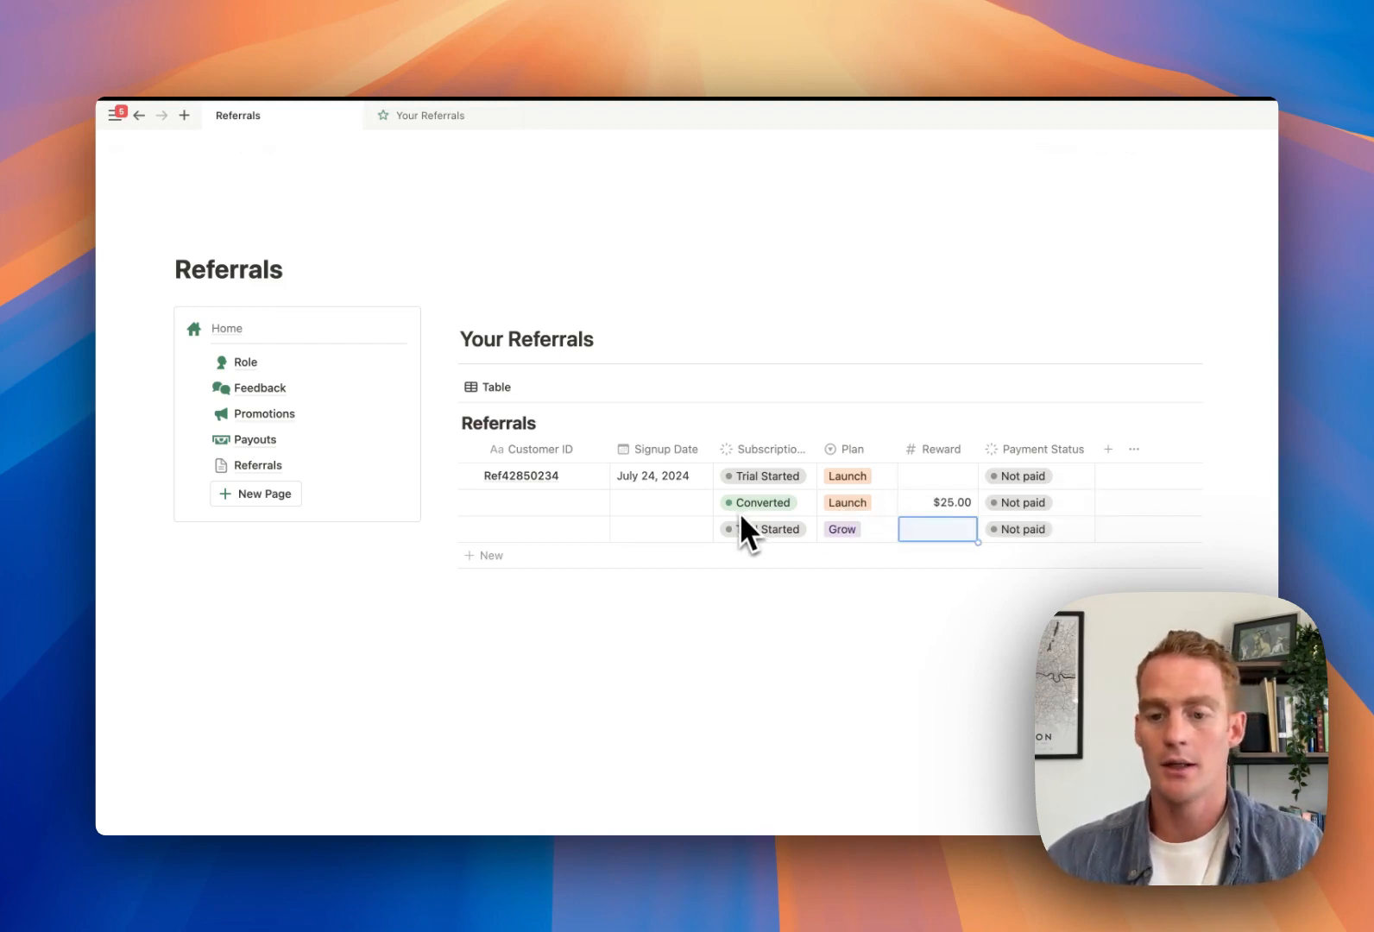
left_click(1052, 505)
left_click(1031, 680)
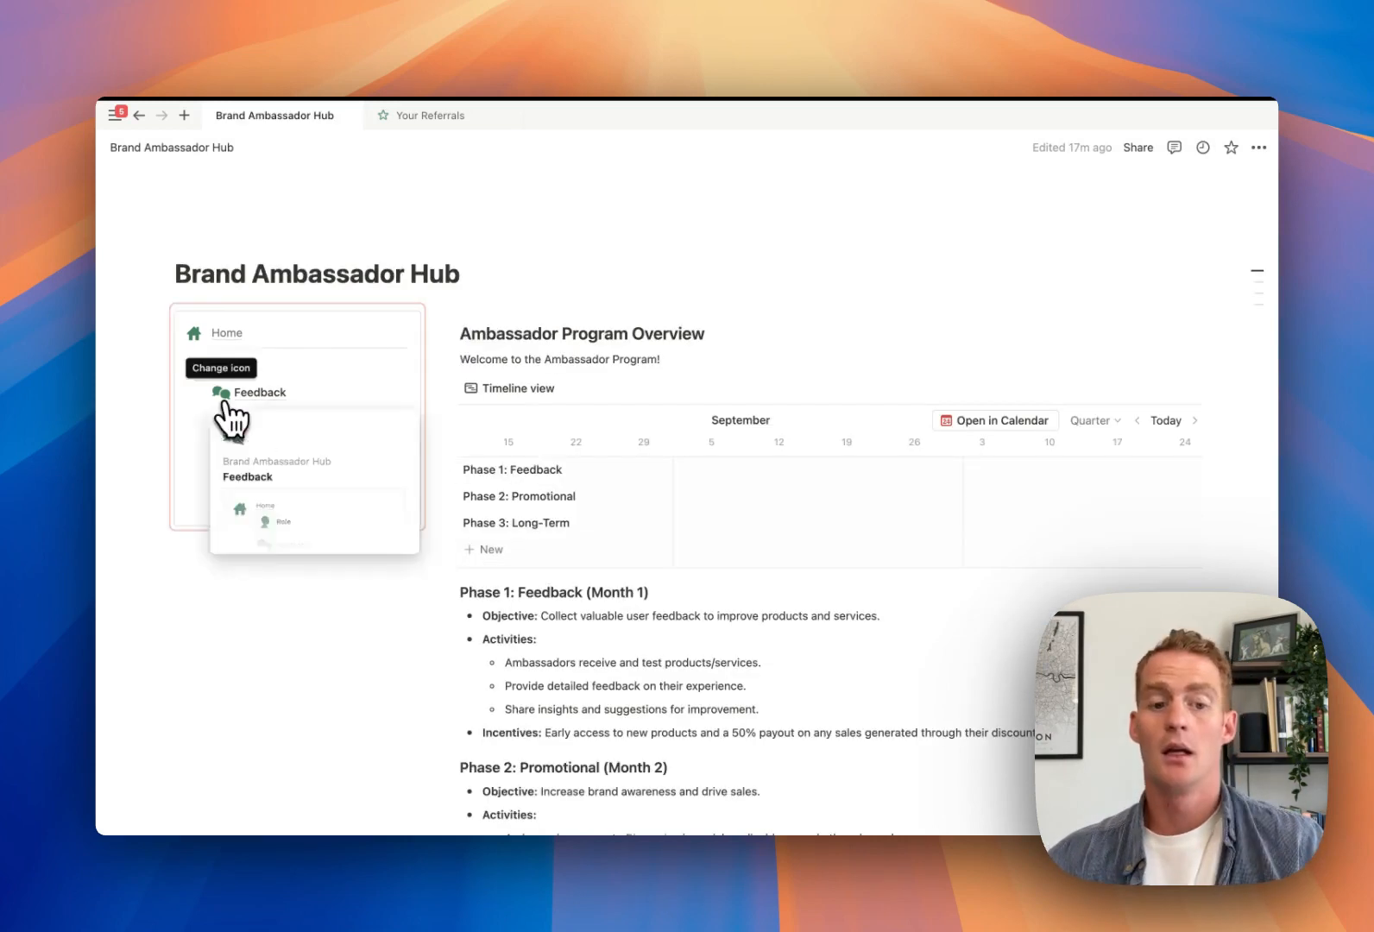
Give the Brand Ambassador Hub page a logo icon and a cover, choosing to upload a custom cover image
left_click(198, 489)
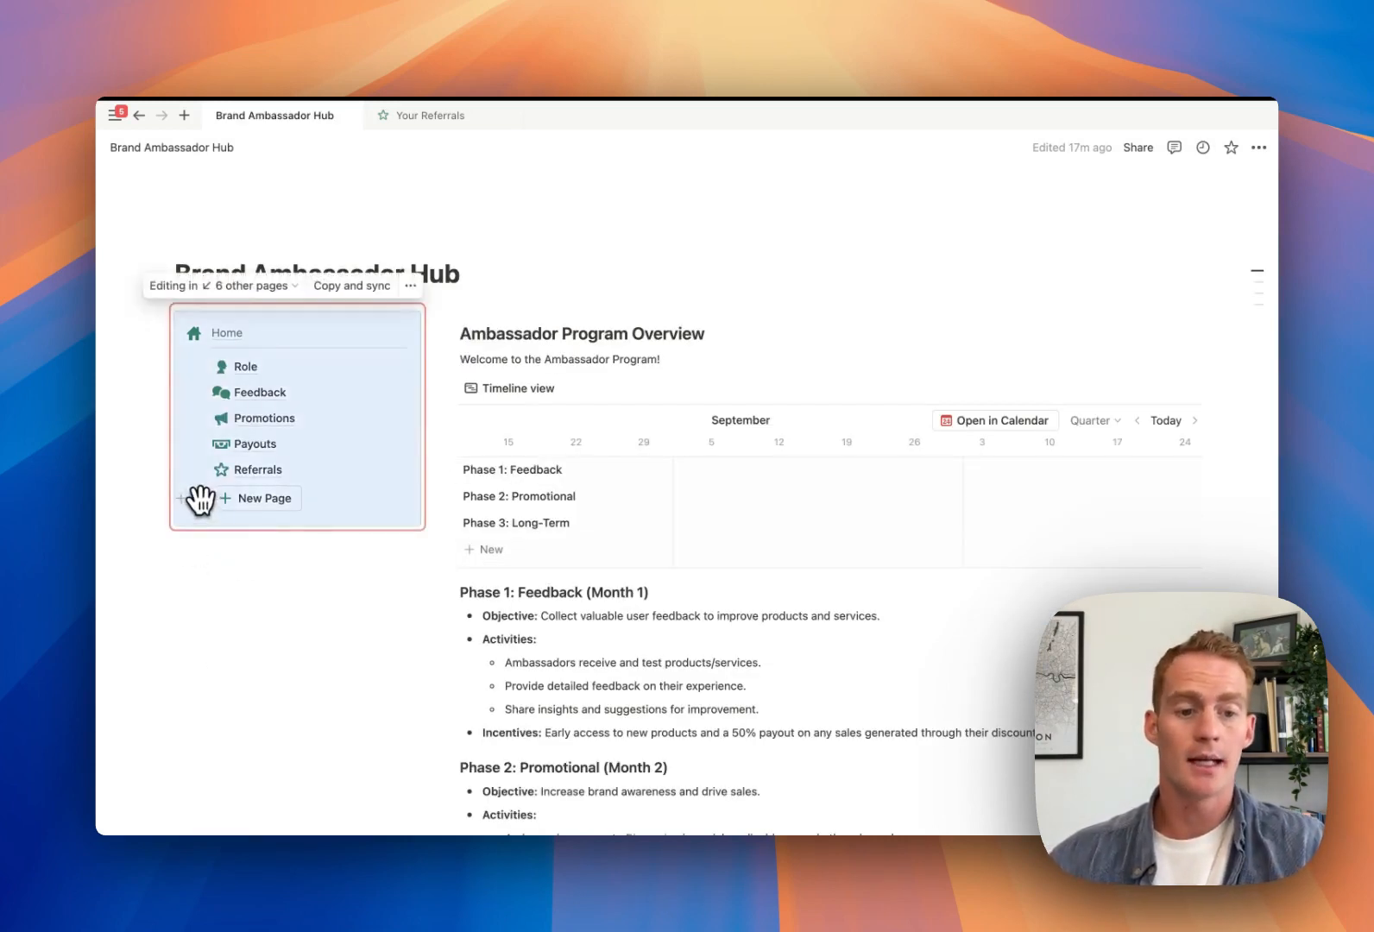
left_click(198, 498)
key("Escape")
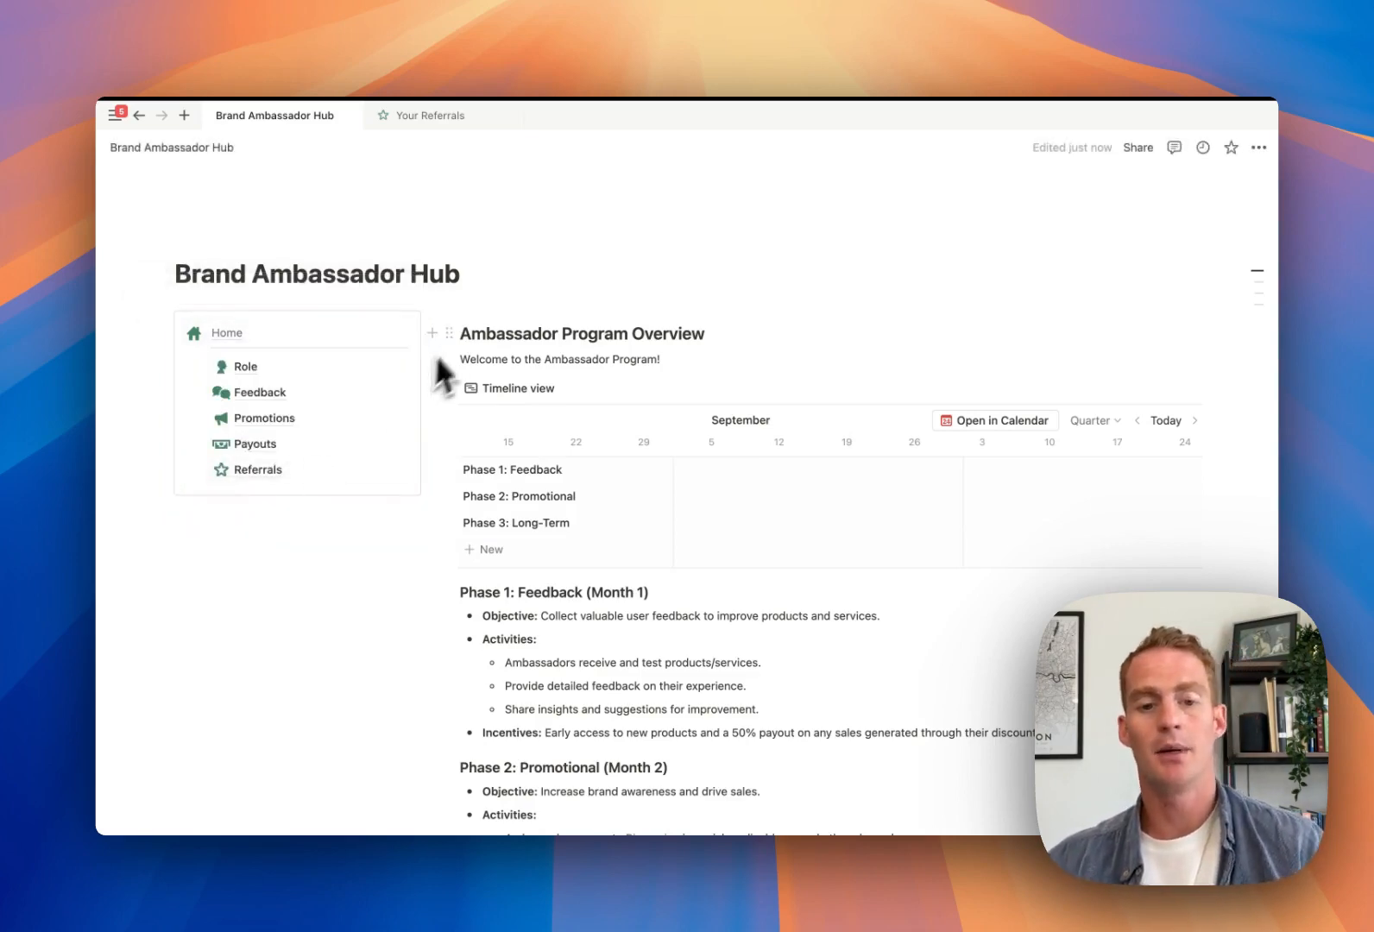
left_click(197, 241)
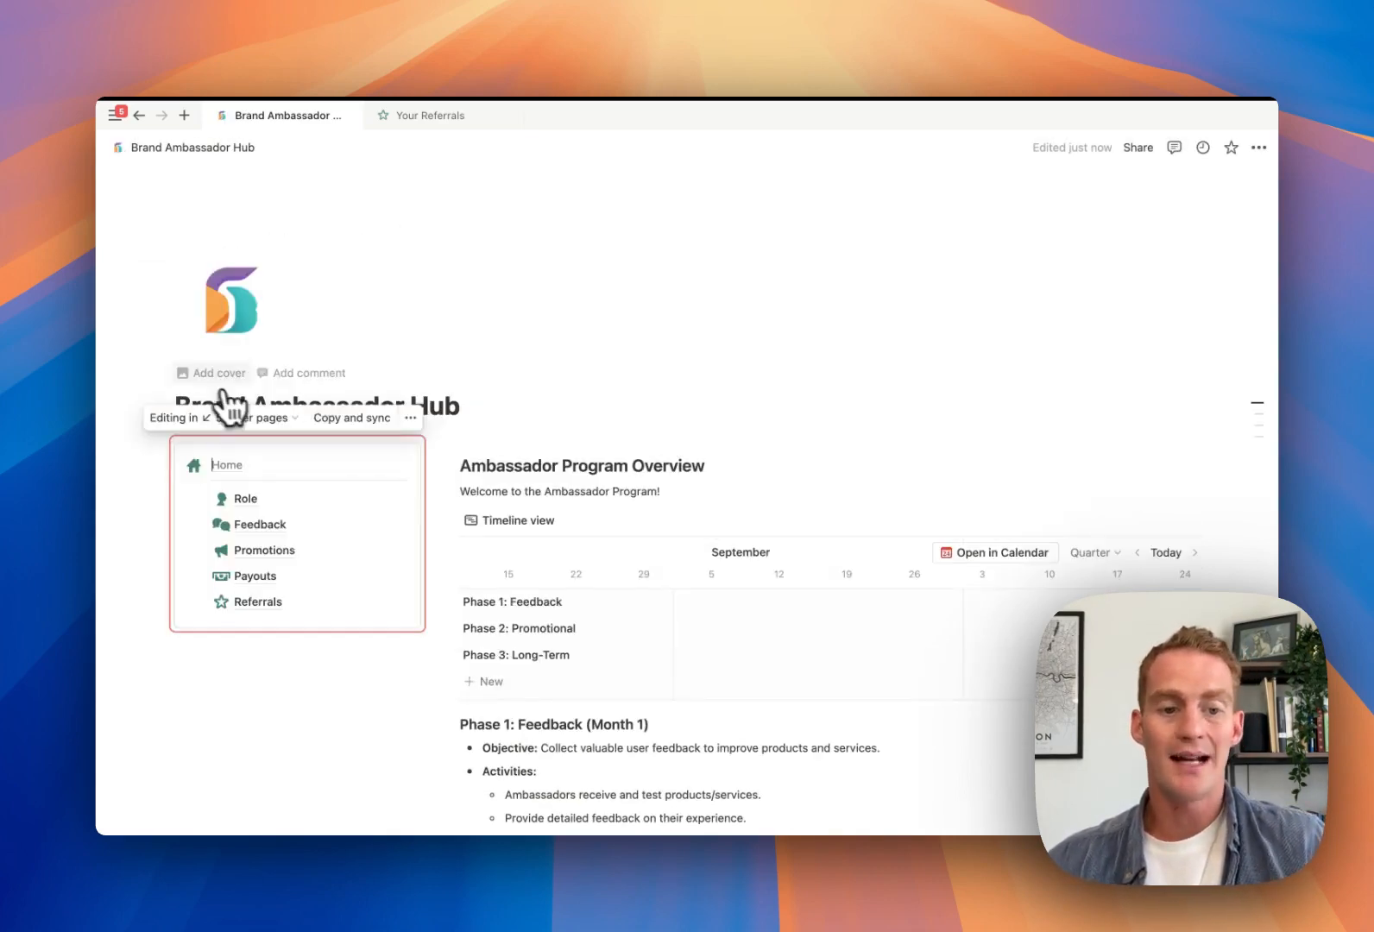
left_click(222, 377)
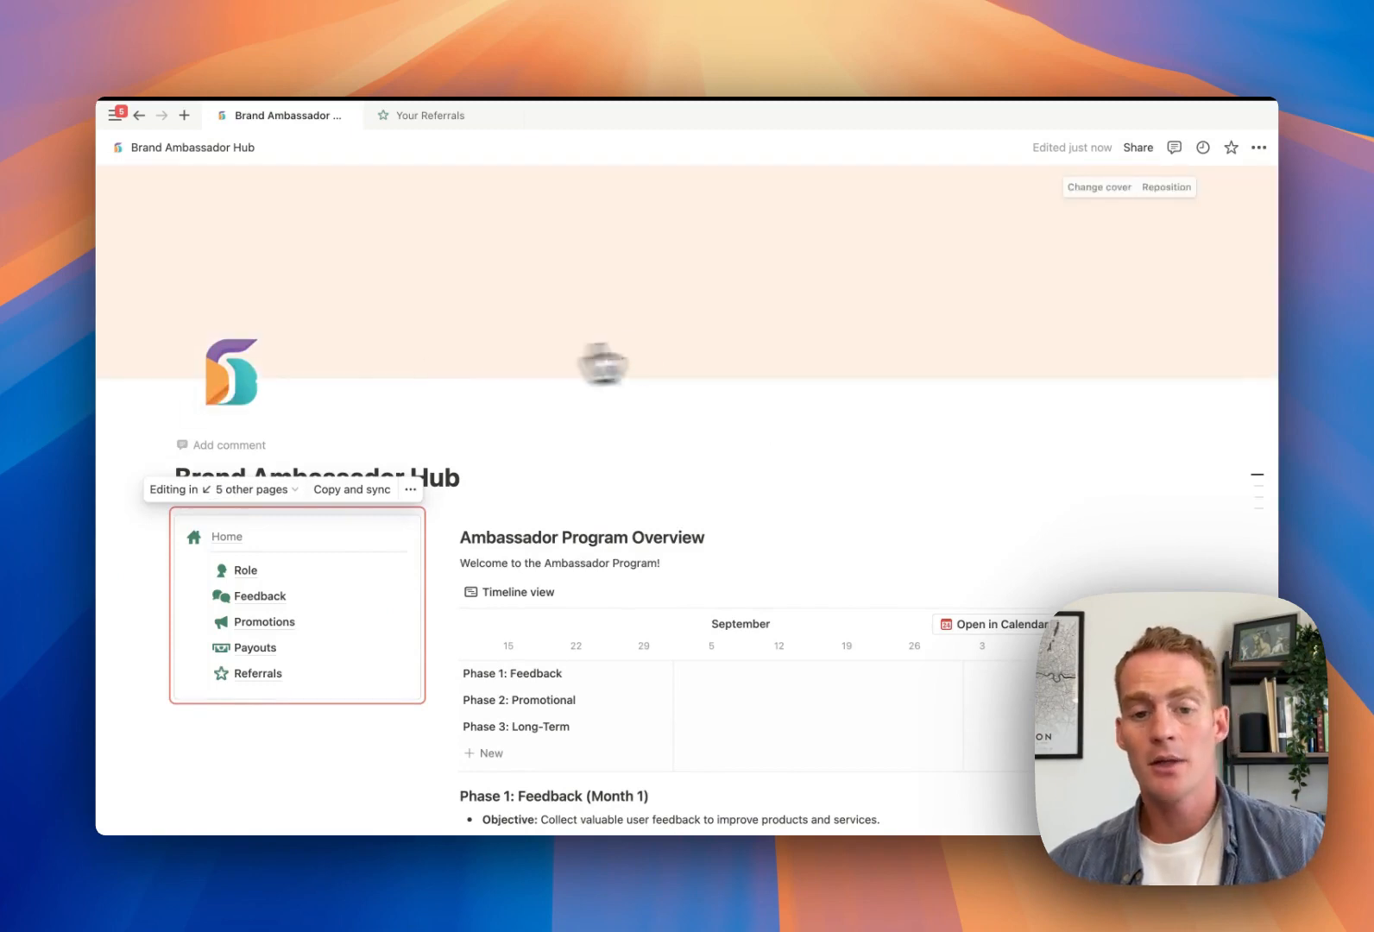
left_click(1099, 187)
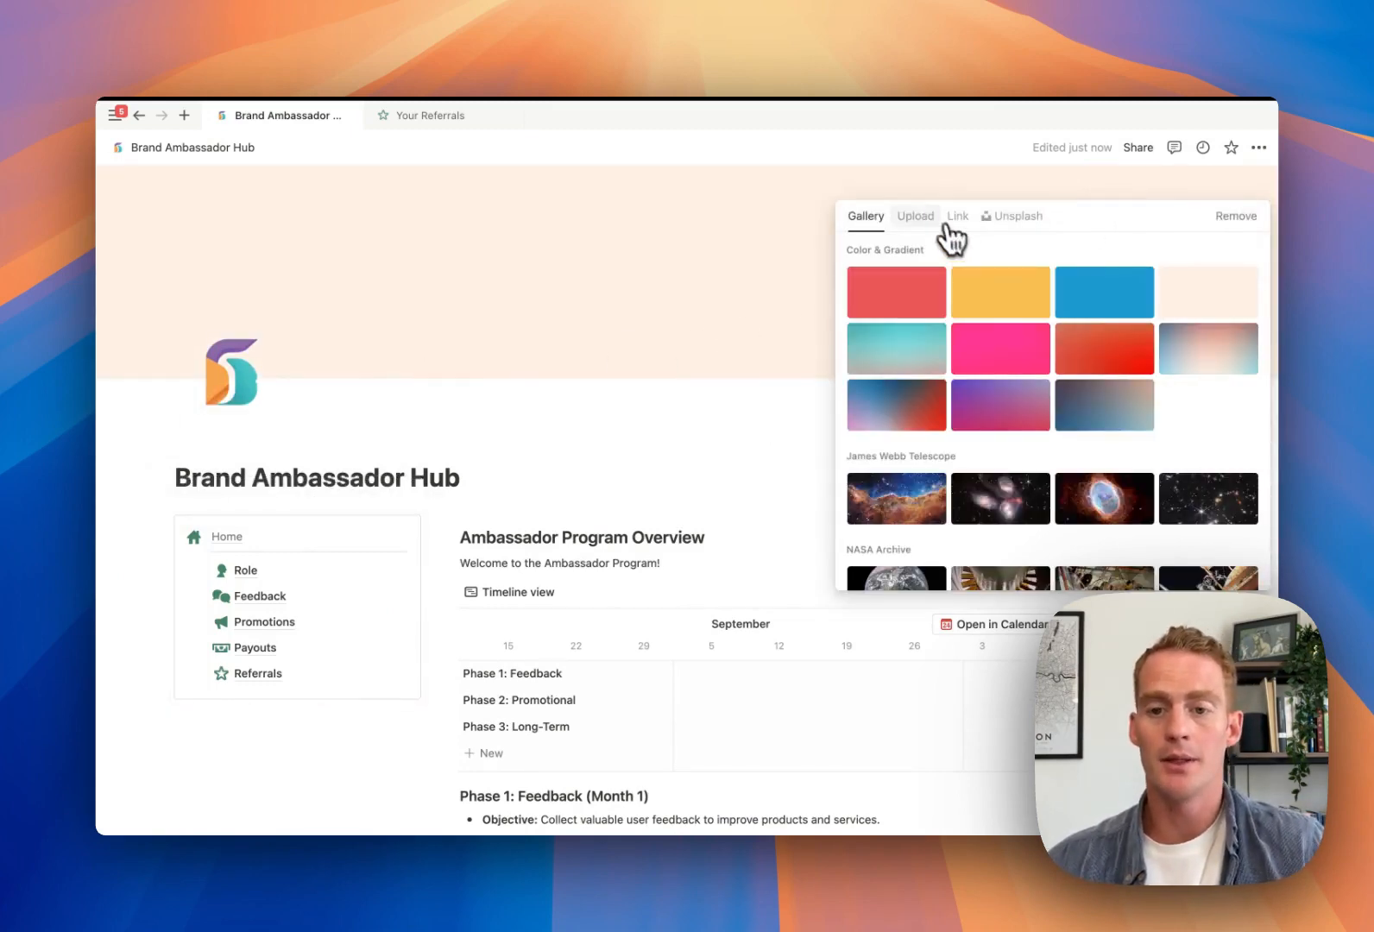
left_click(917, 219)
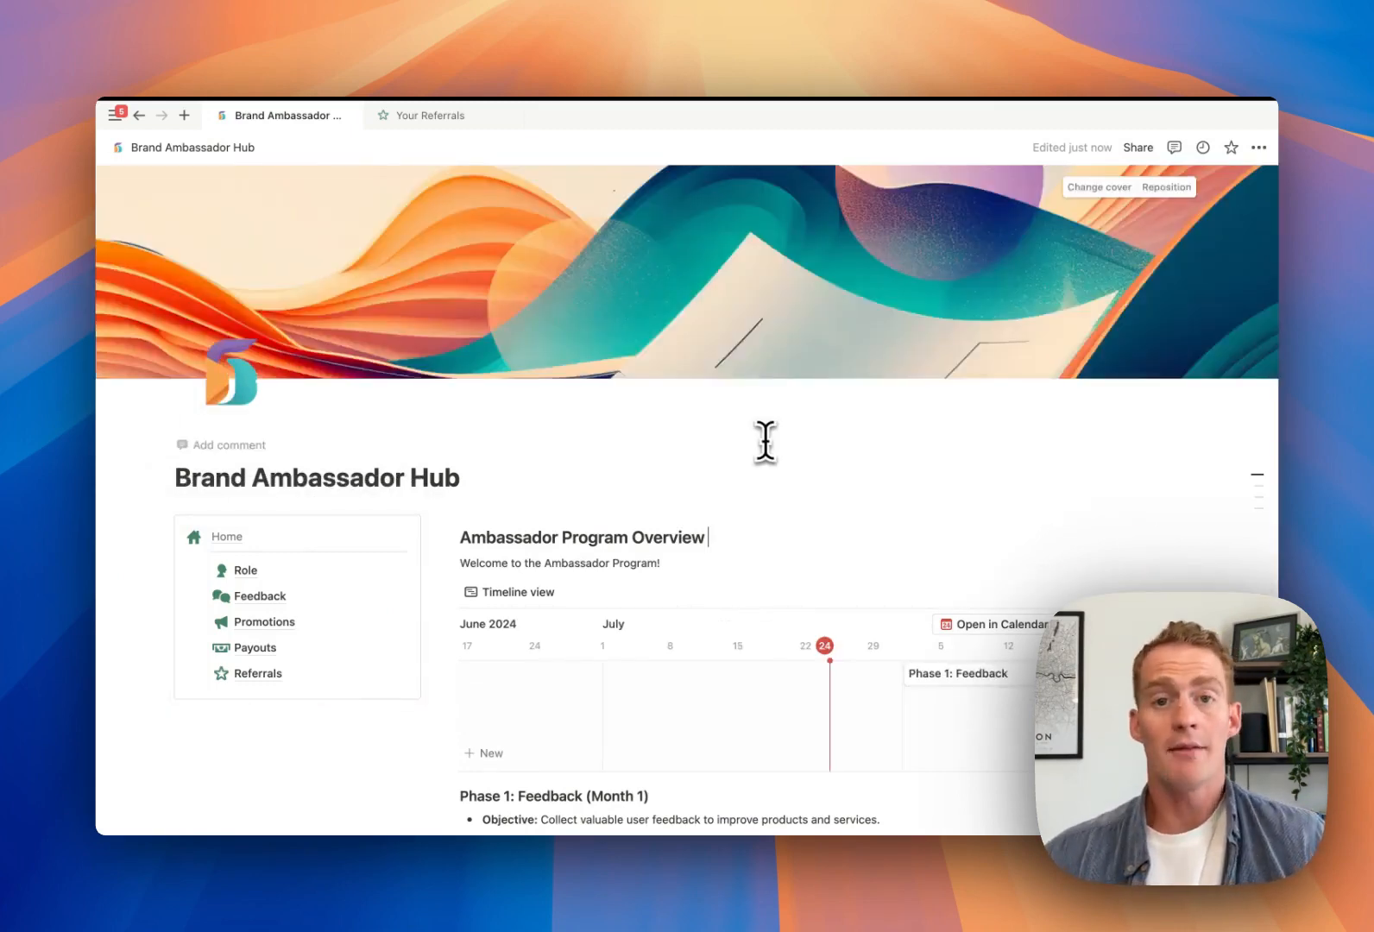
Append ': TEMPLATE' to the hub page title after the cover image is uploaded
scroll(766, 441, "down", 8)
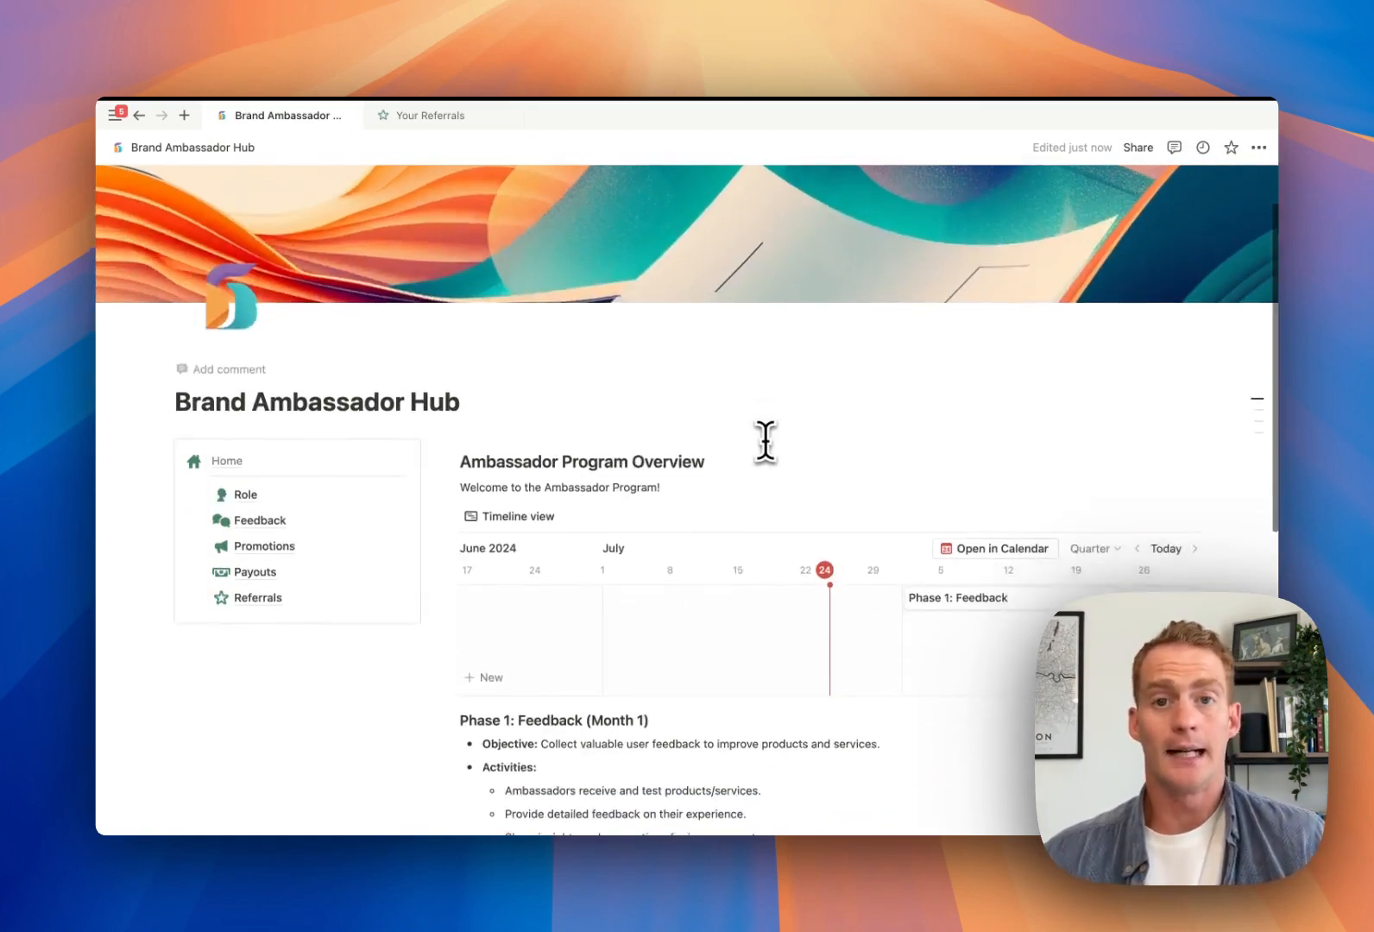
scroll(765, 441, "up", 8)
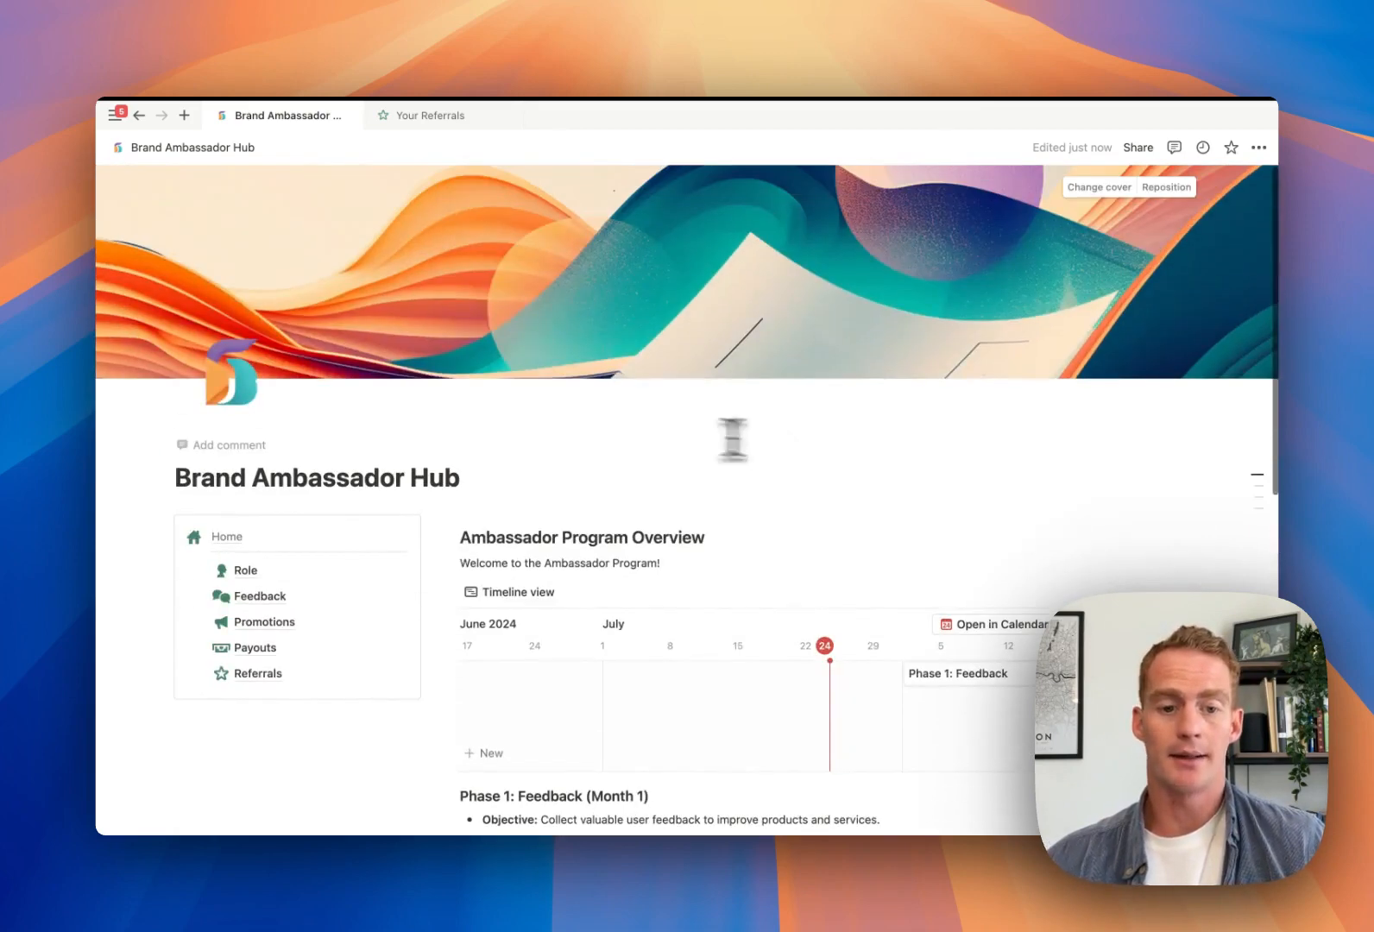
left_click(462, 473)
type(": TEMPLATE")
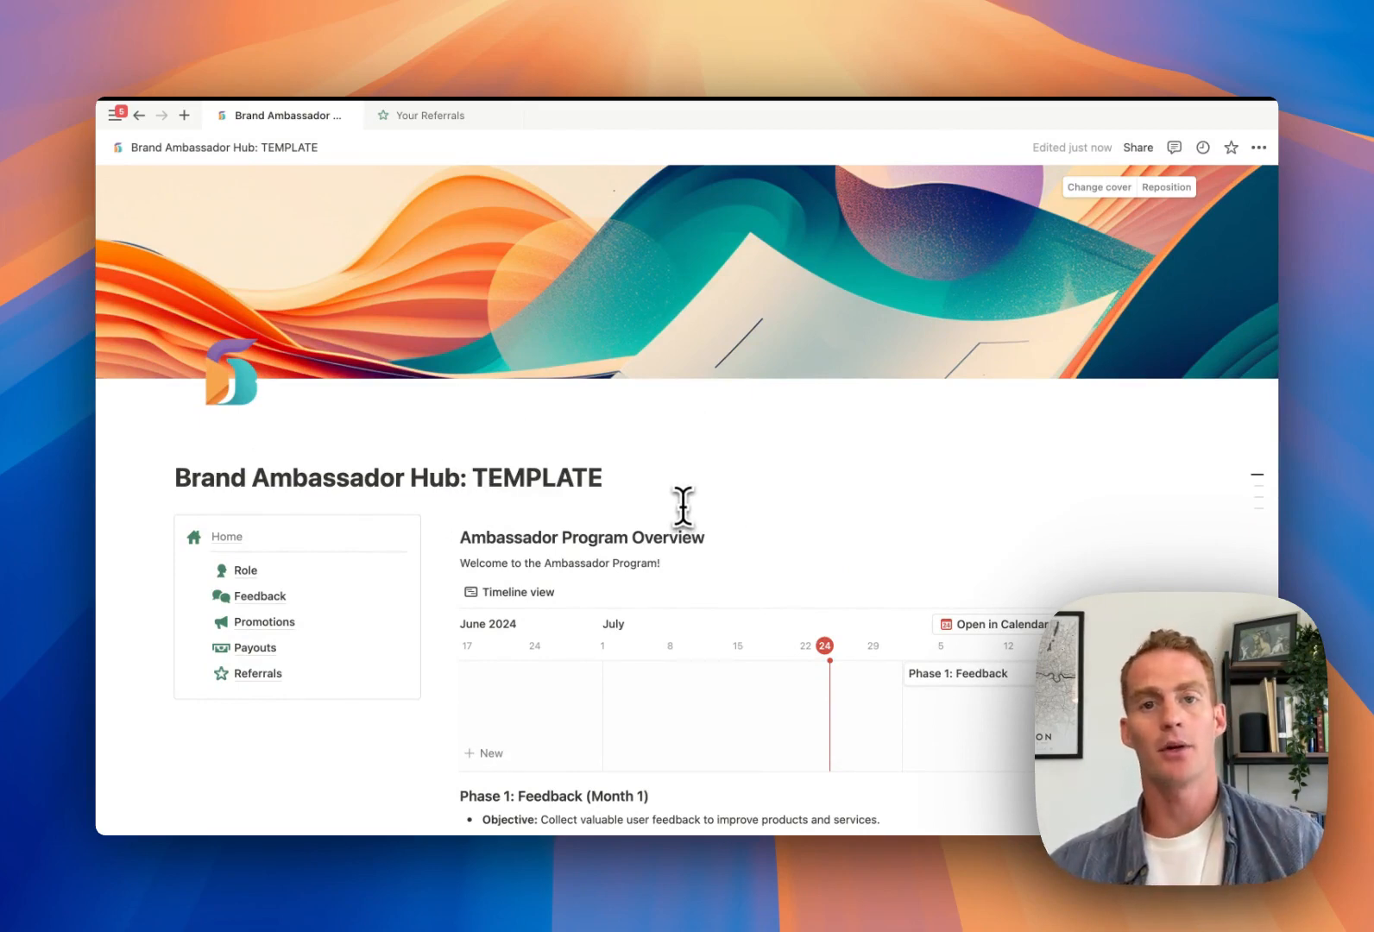
scroll(682, 497, "down", 3)
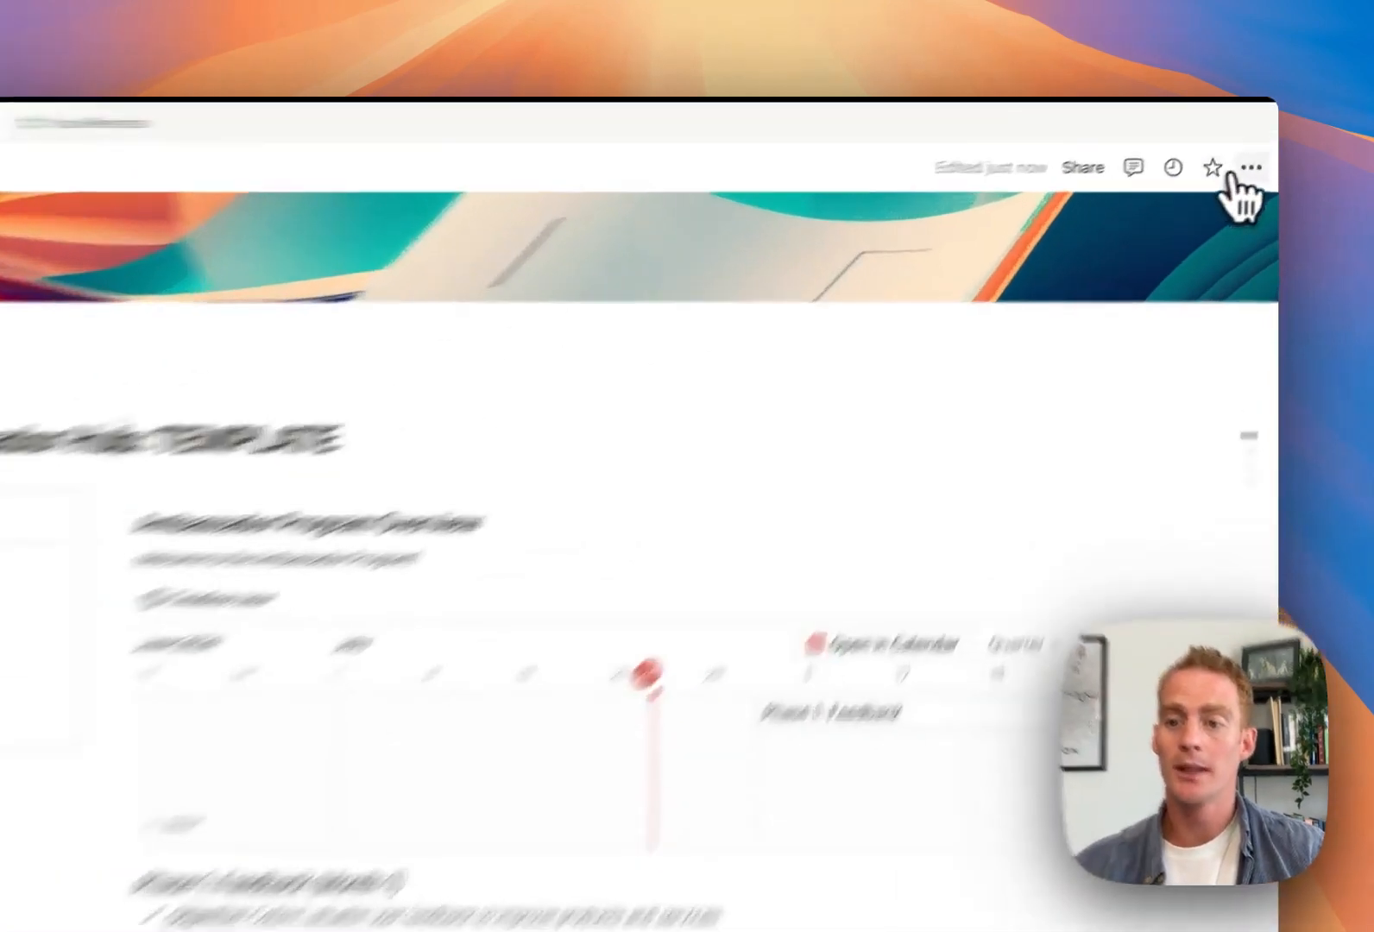
left_click(1257, 147)
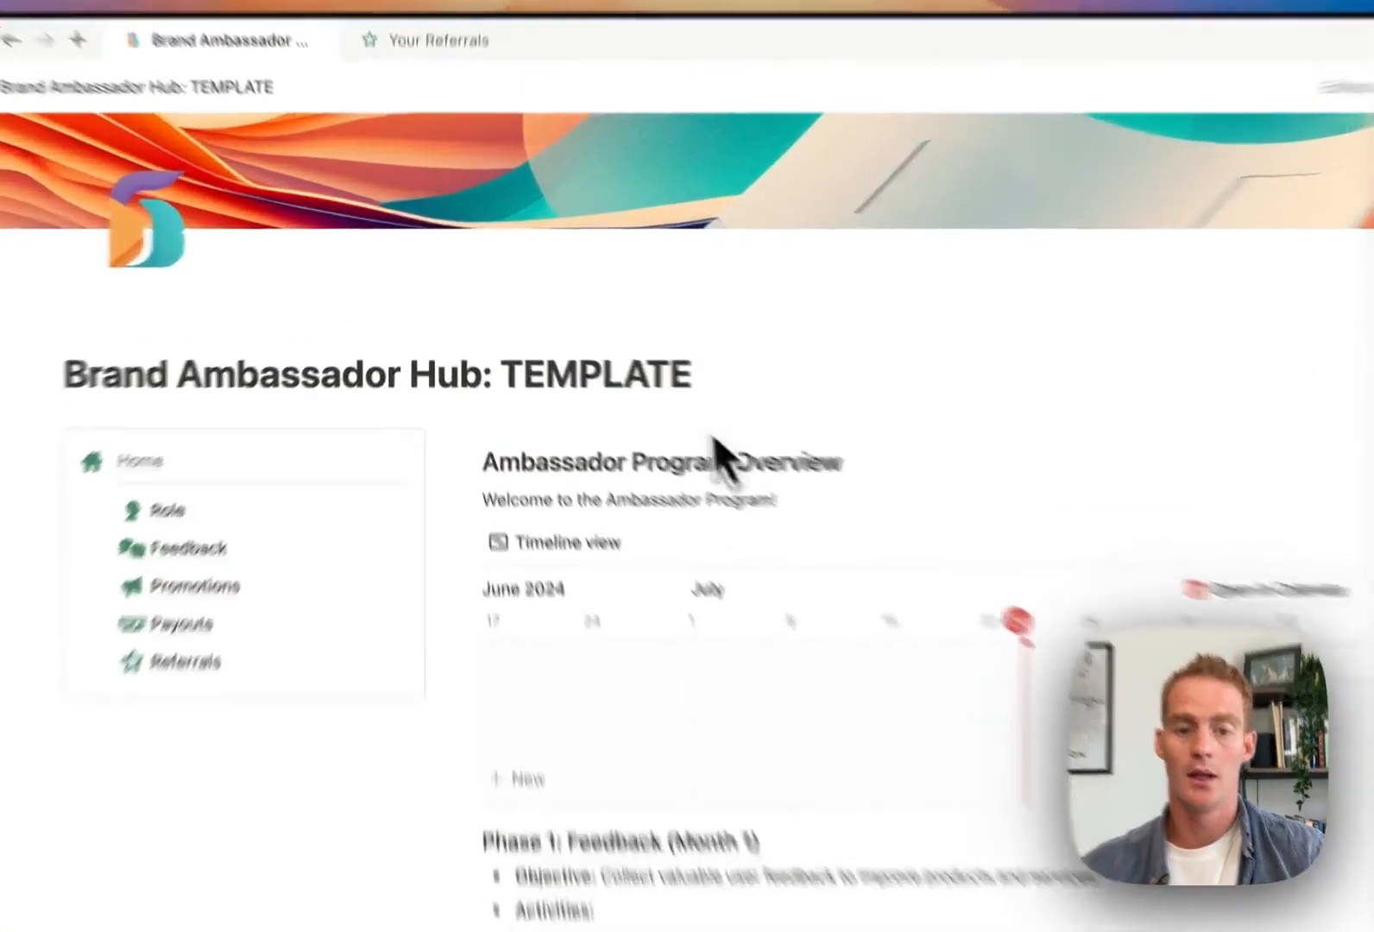
Replace TEMPLATE in the title with the ambassador's full name
left_click_drag(700, 374, 503, 374)
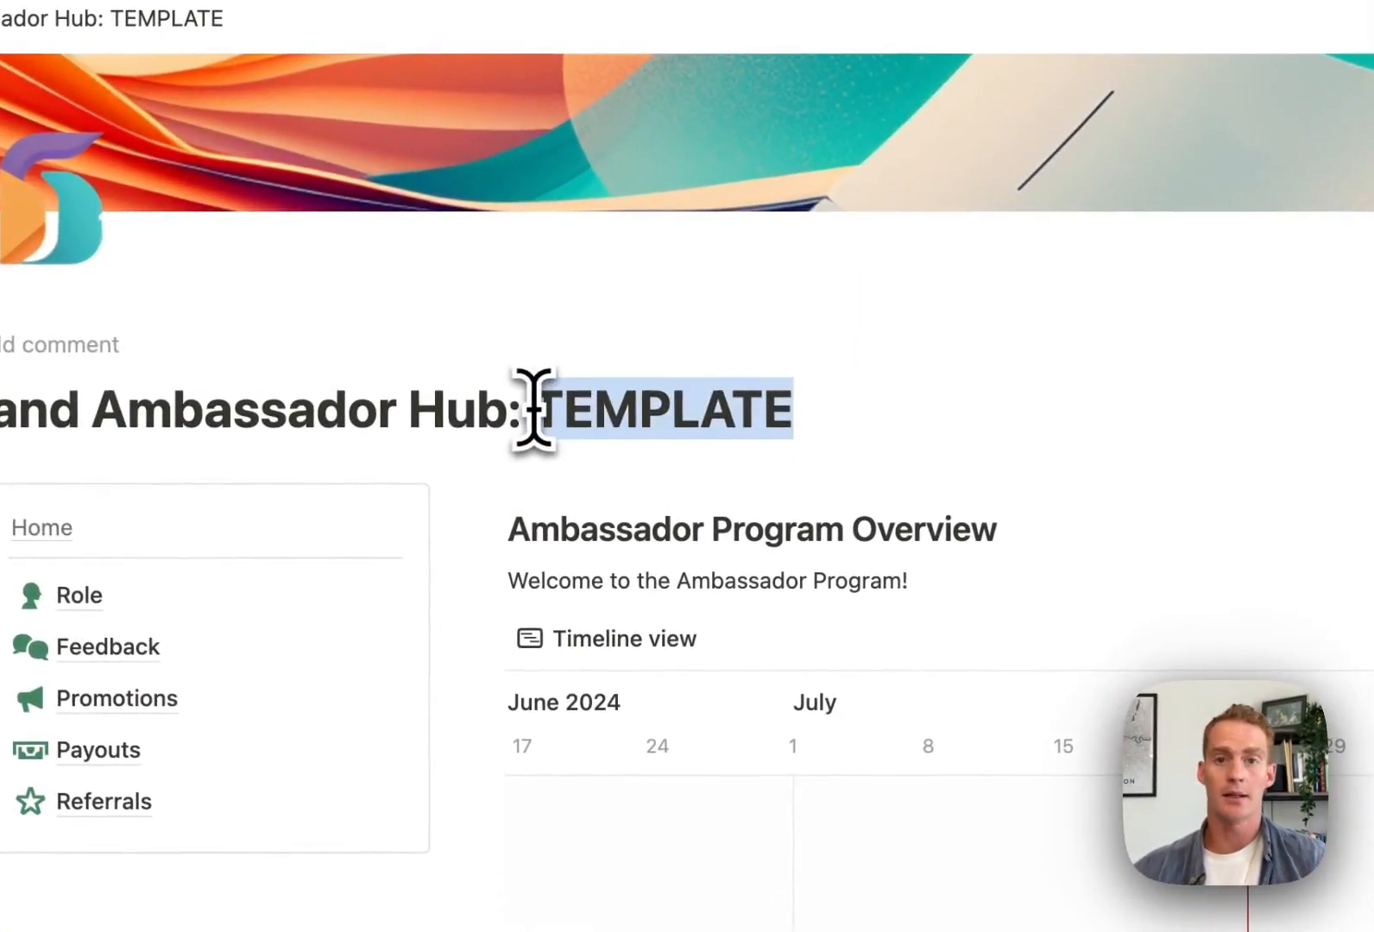
type("John ")
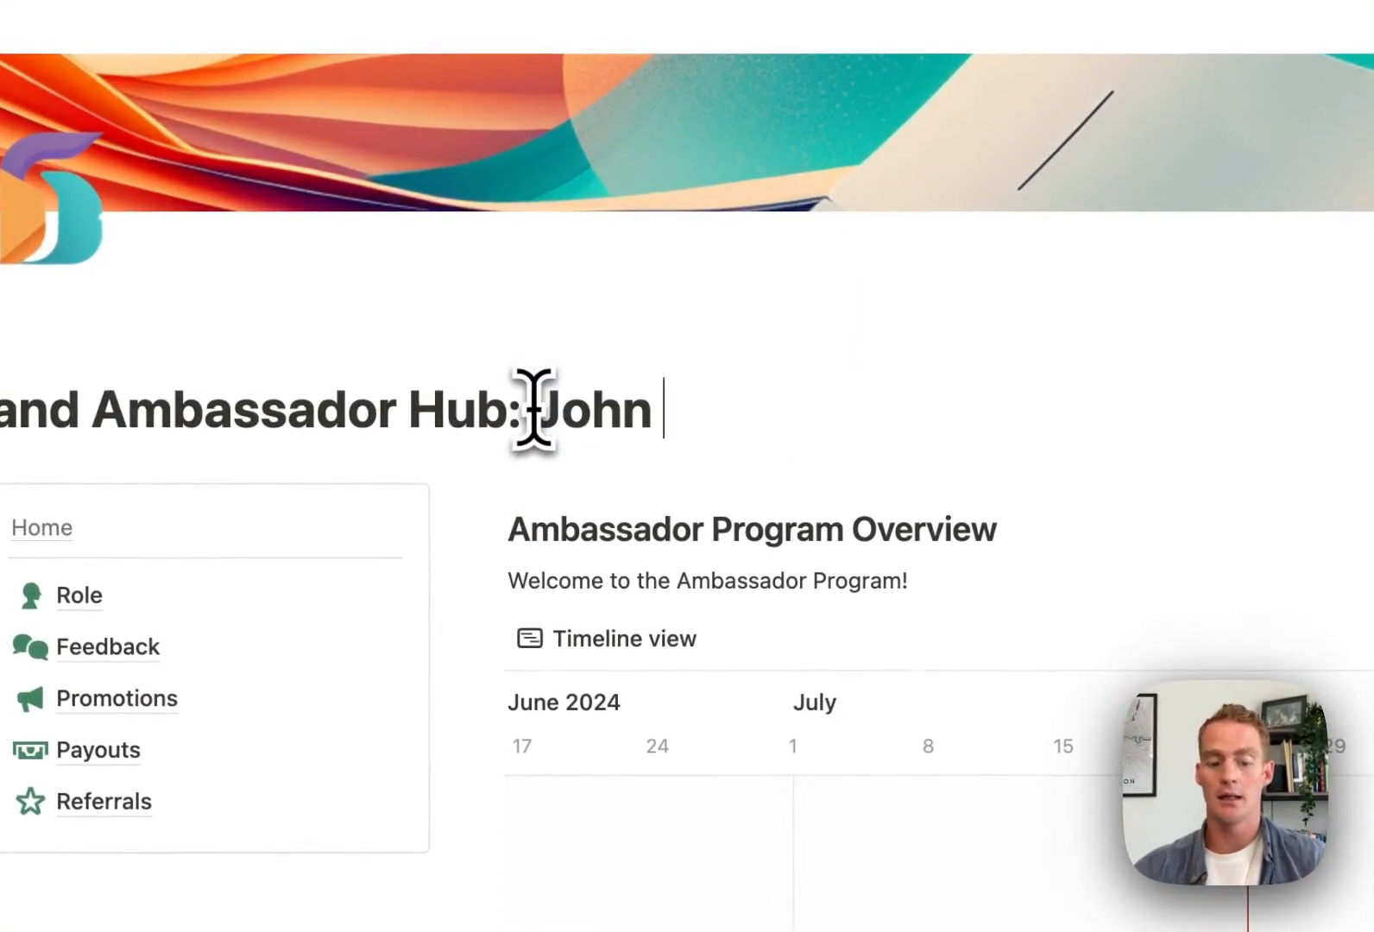
type("Doe")
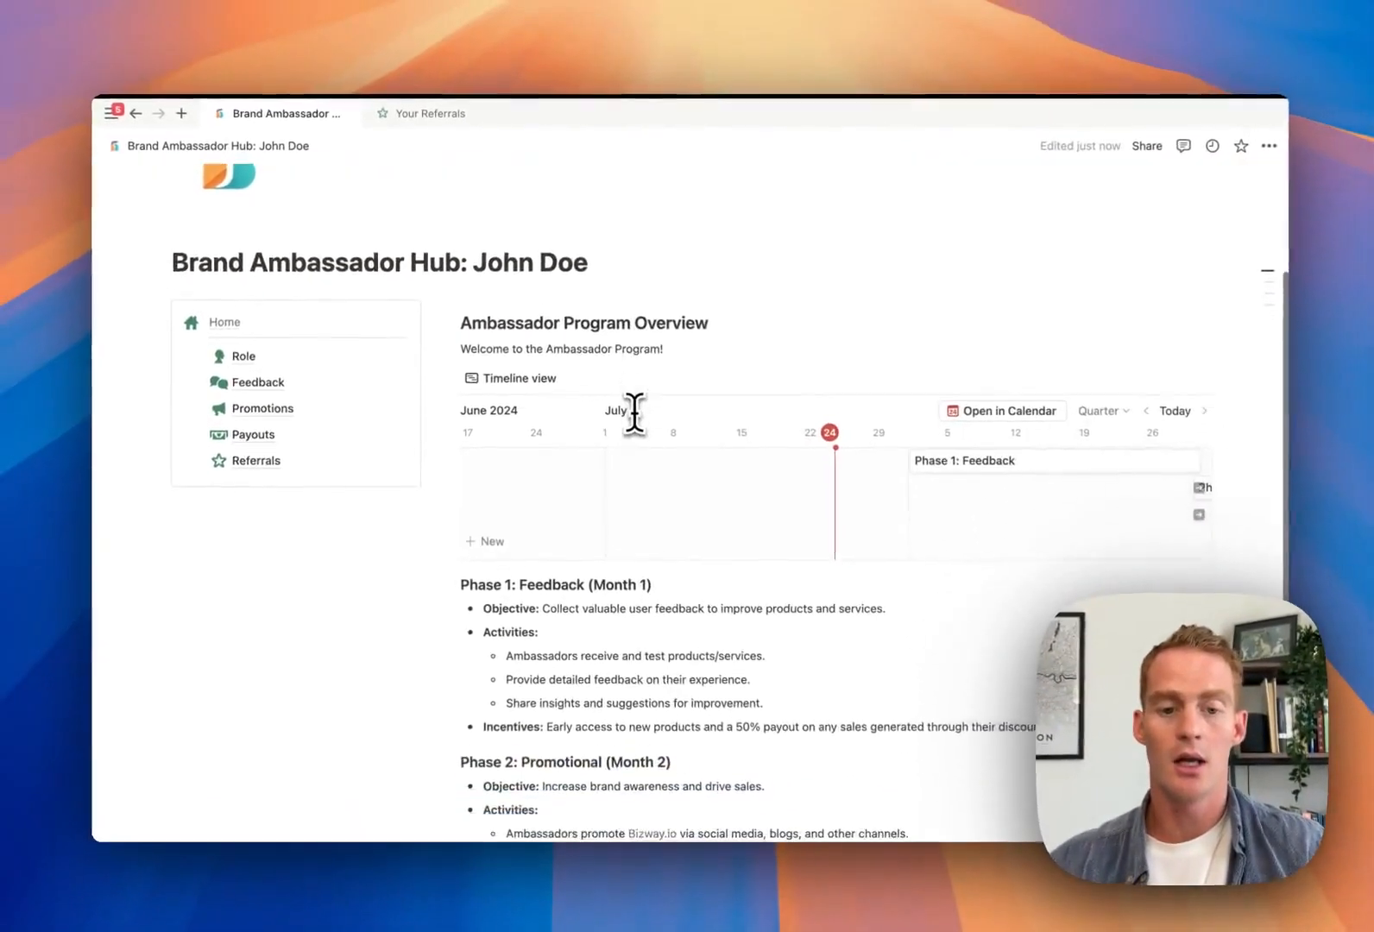
scroll(635, 414, "down", 2)
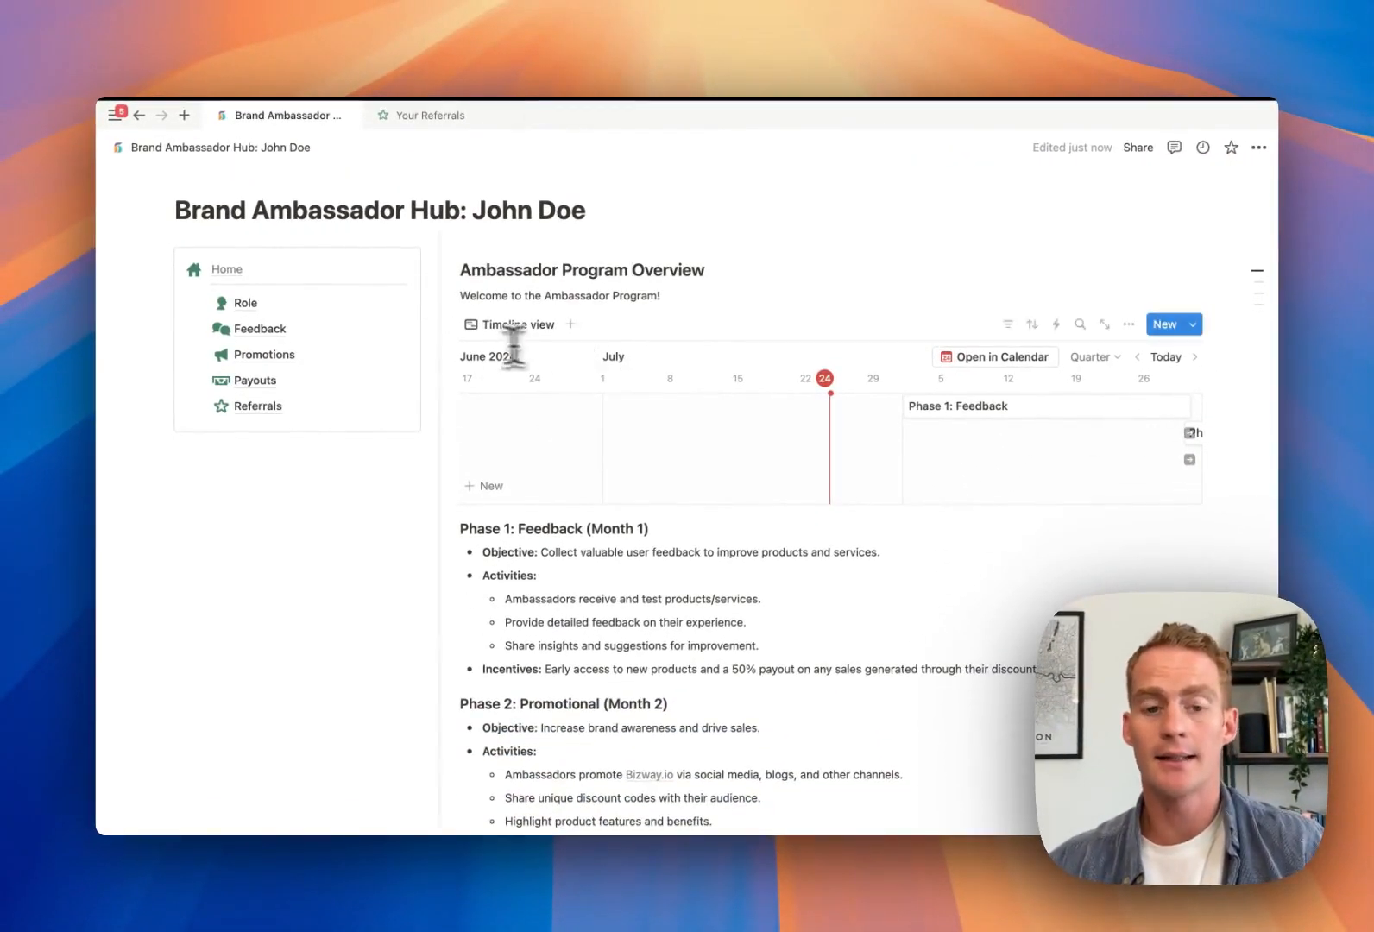
Paste the Your Bizway Account Details section below the Phase 1 incentives
left_click(425, 119)
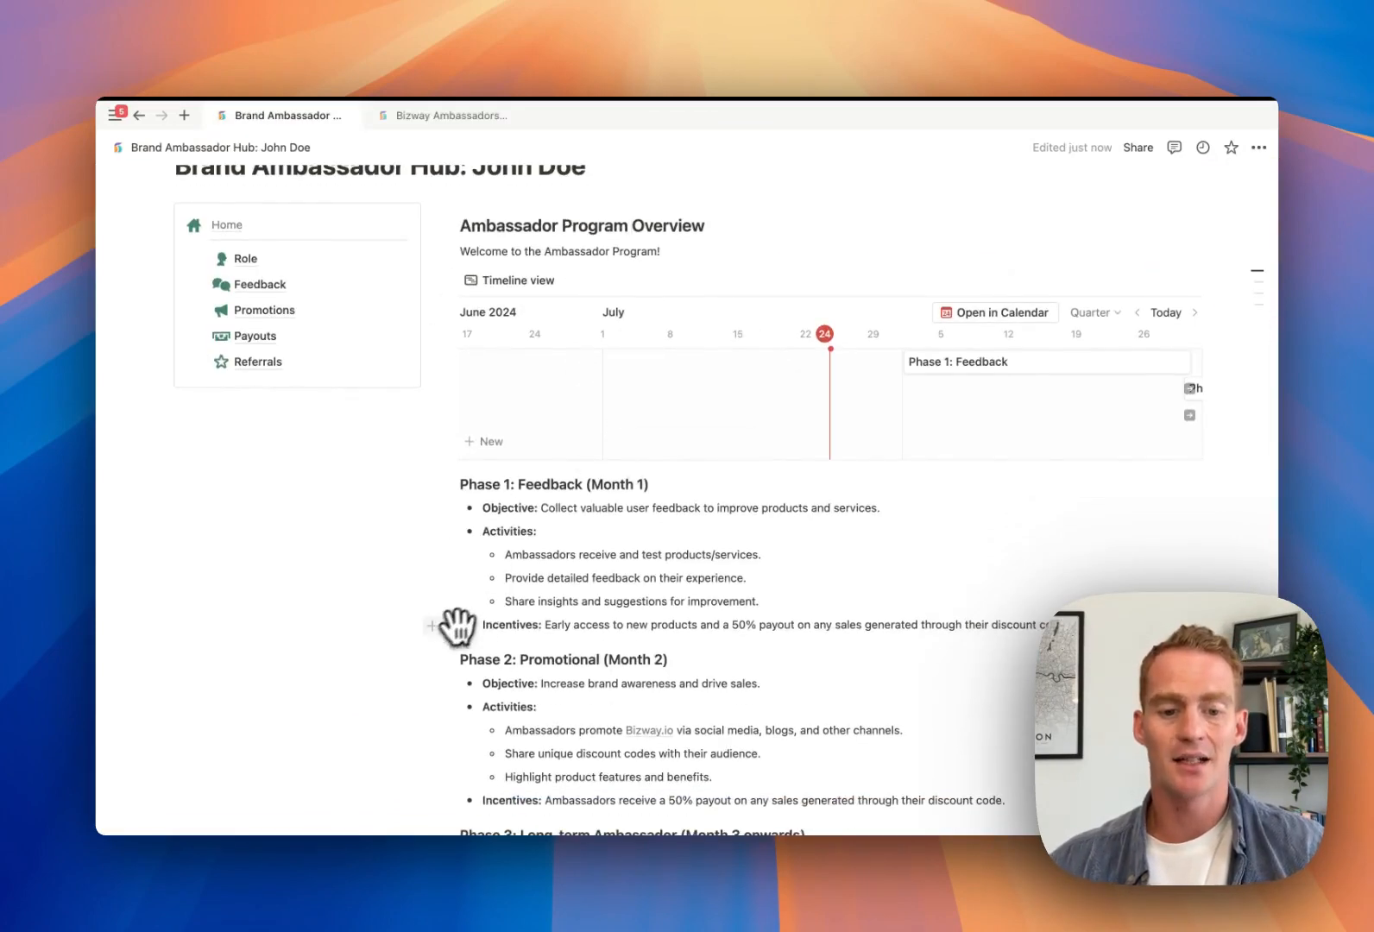
left_click(434, 625)
key("super+v")
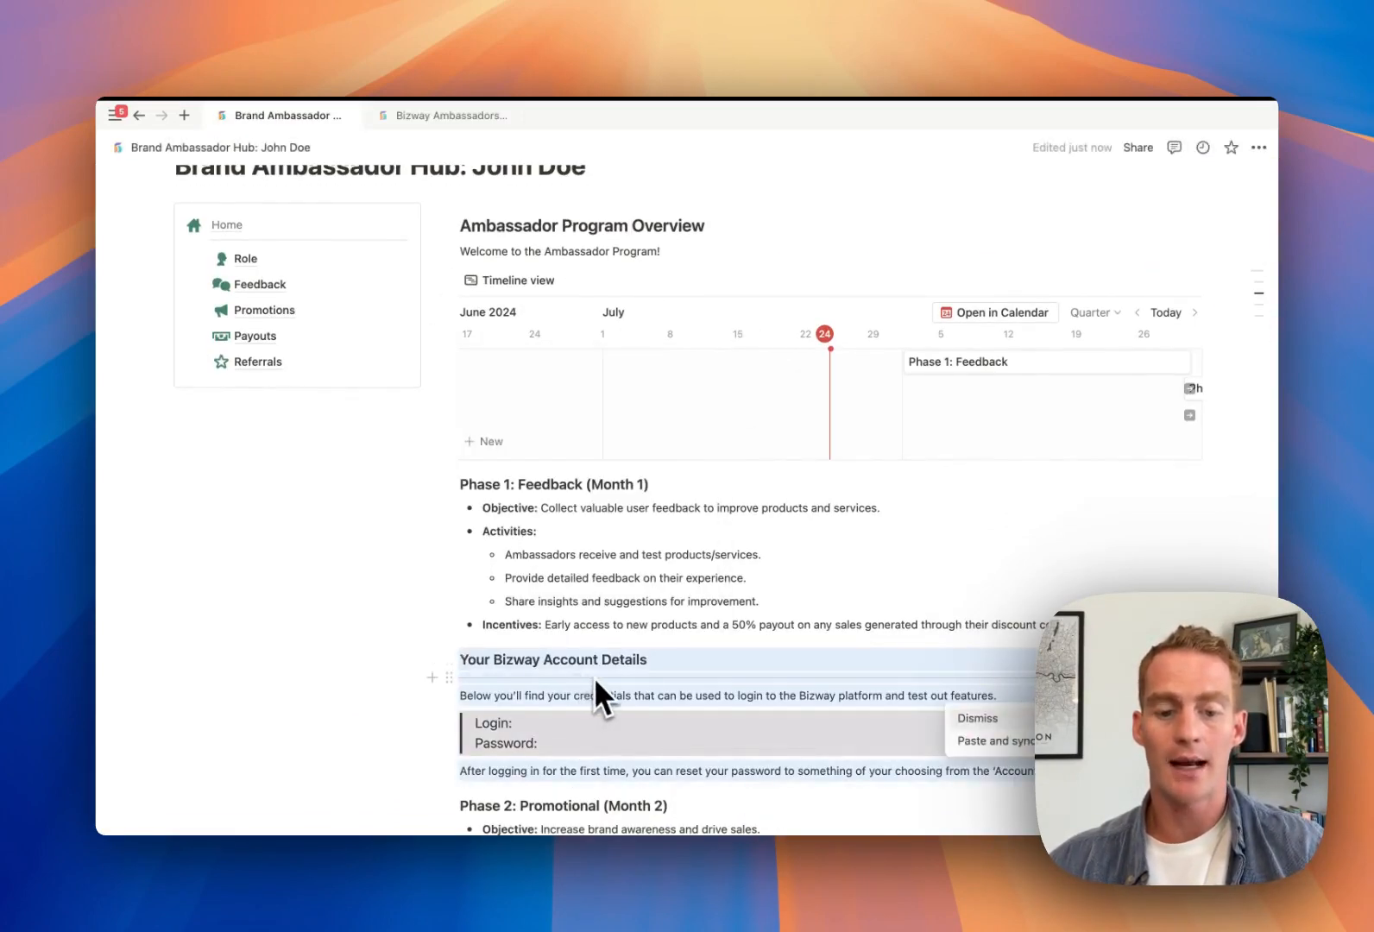
scroll(602, 650, "down", 1)
scroll(601, 643, "up", 5)
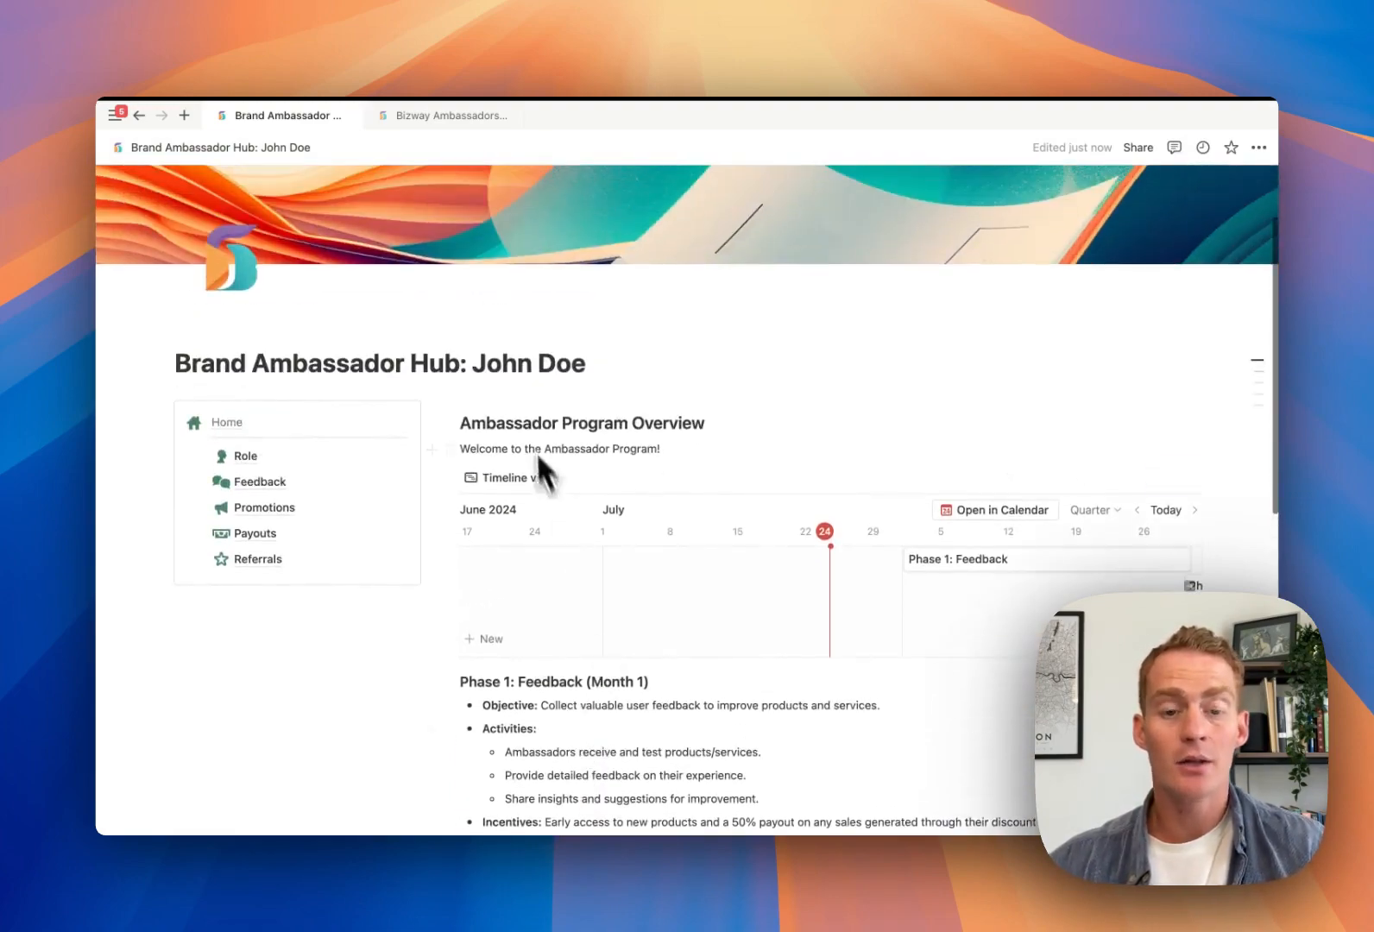
scroll(552, 414, "down", 7)
scroll(558, 433, "up", 1)
scroll(552, 483, "down", 1)
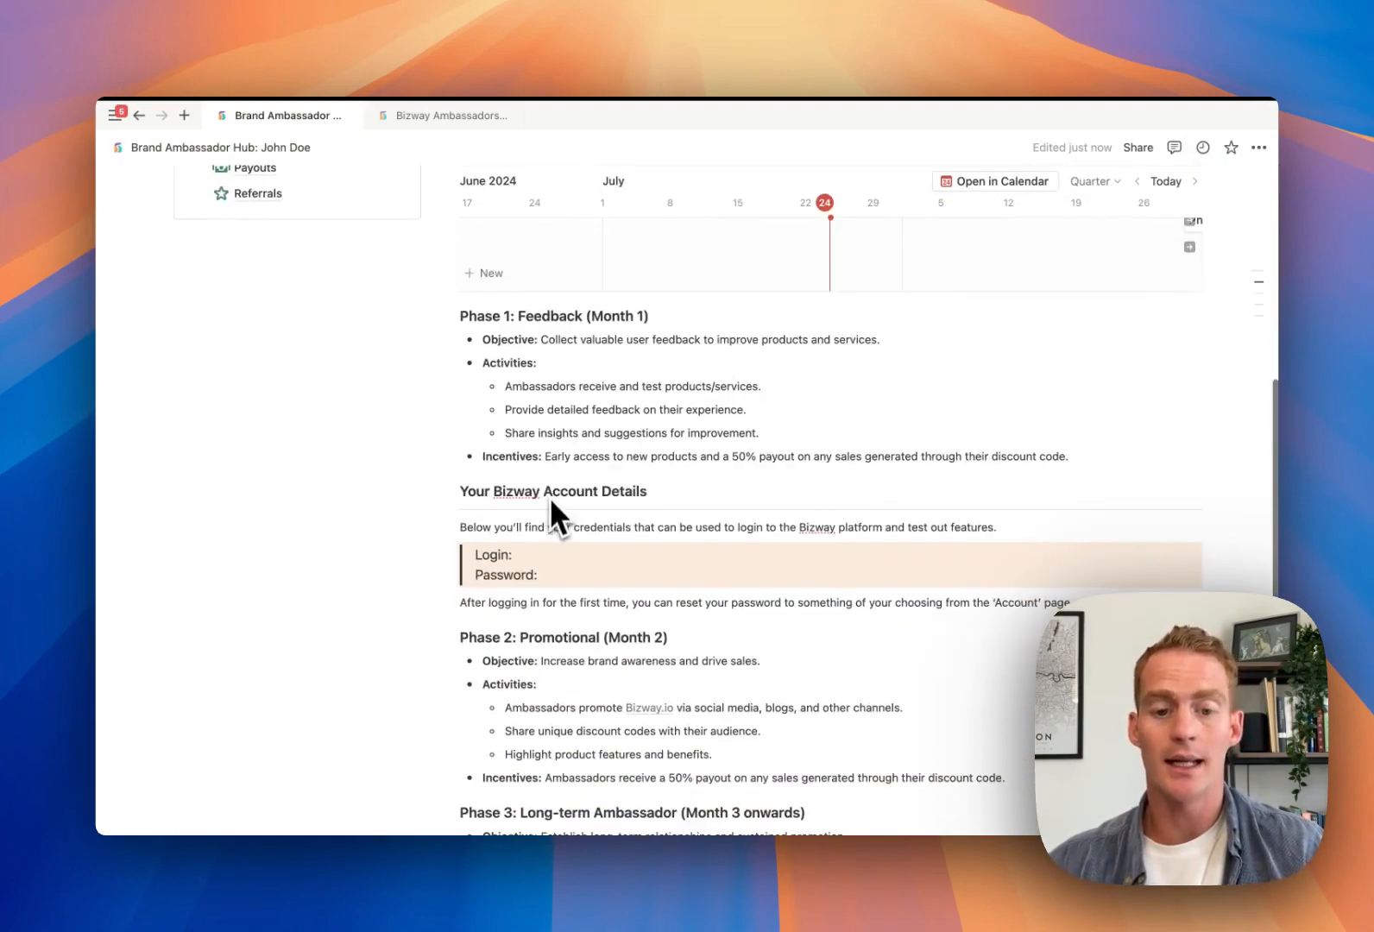
Fill in the ambassador's login e-mail and a starter password in the account details box
left_click(532, 557)
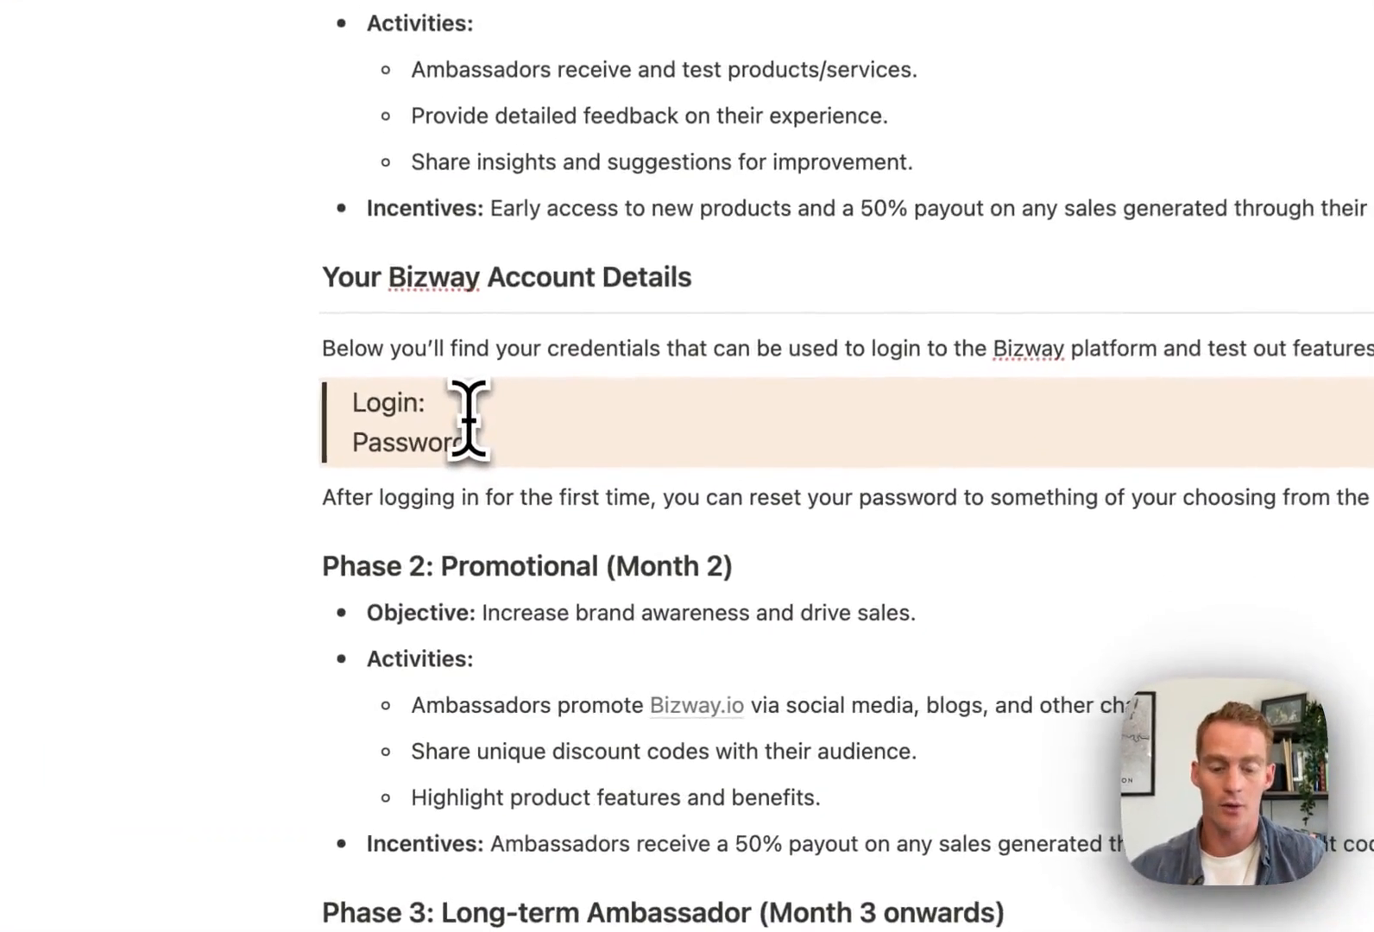
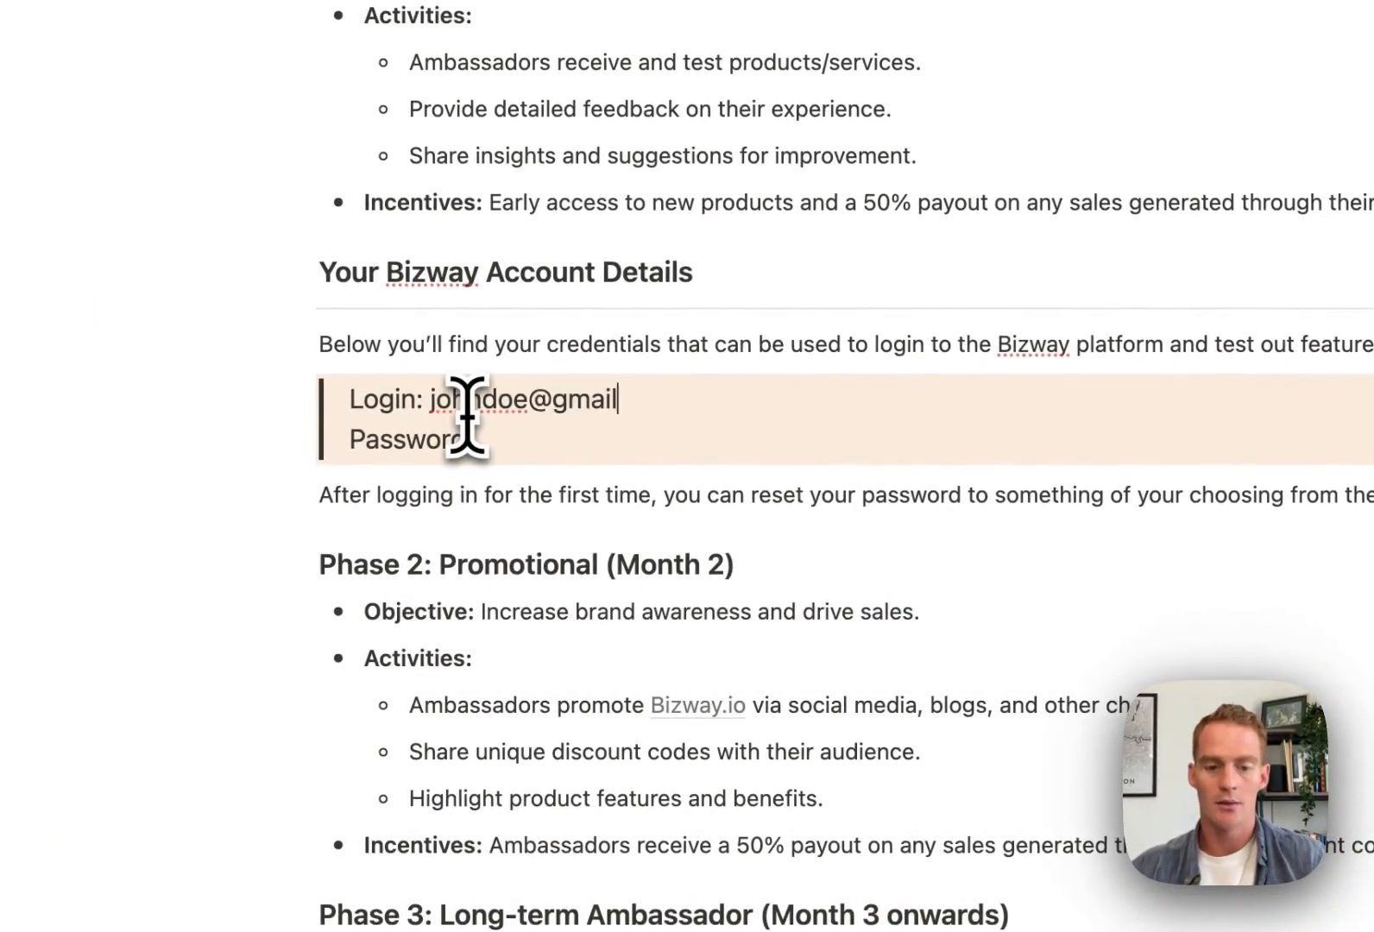
left_click(500, 445)
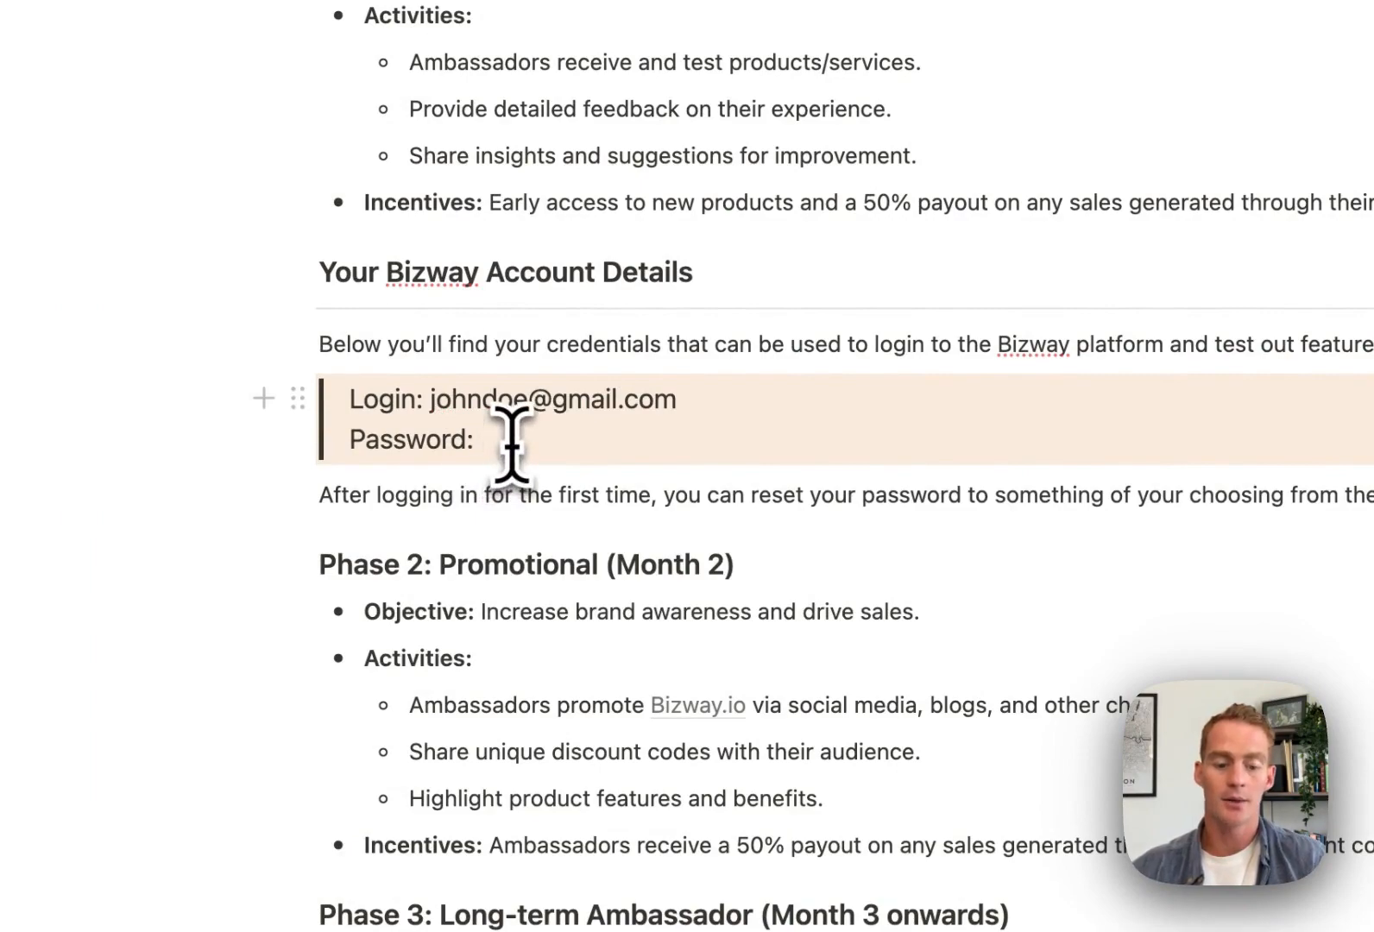
type("1234abcd")
scroll(896, 466, "down", 3)
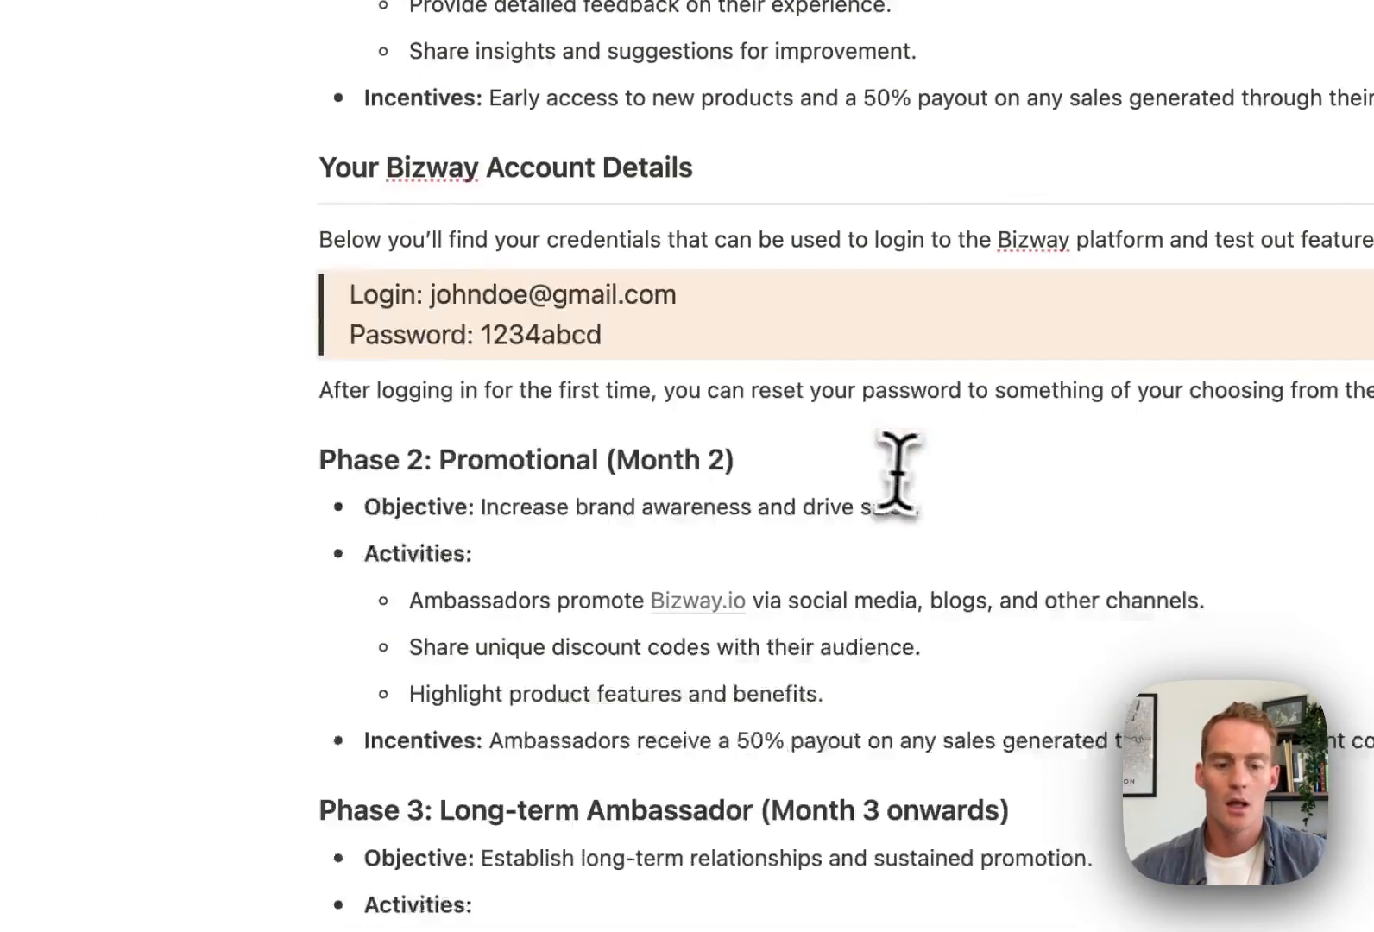
scroll(911, 473, "up", 5)
scroll(911, 475, "up", 3)
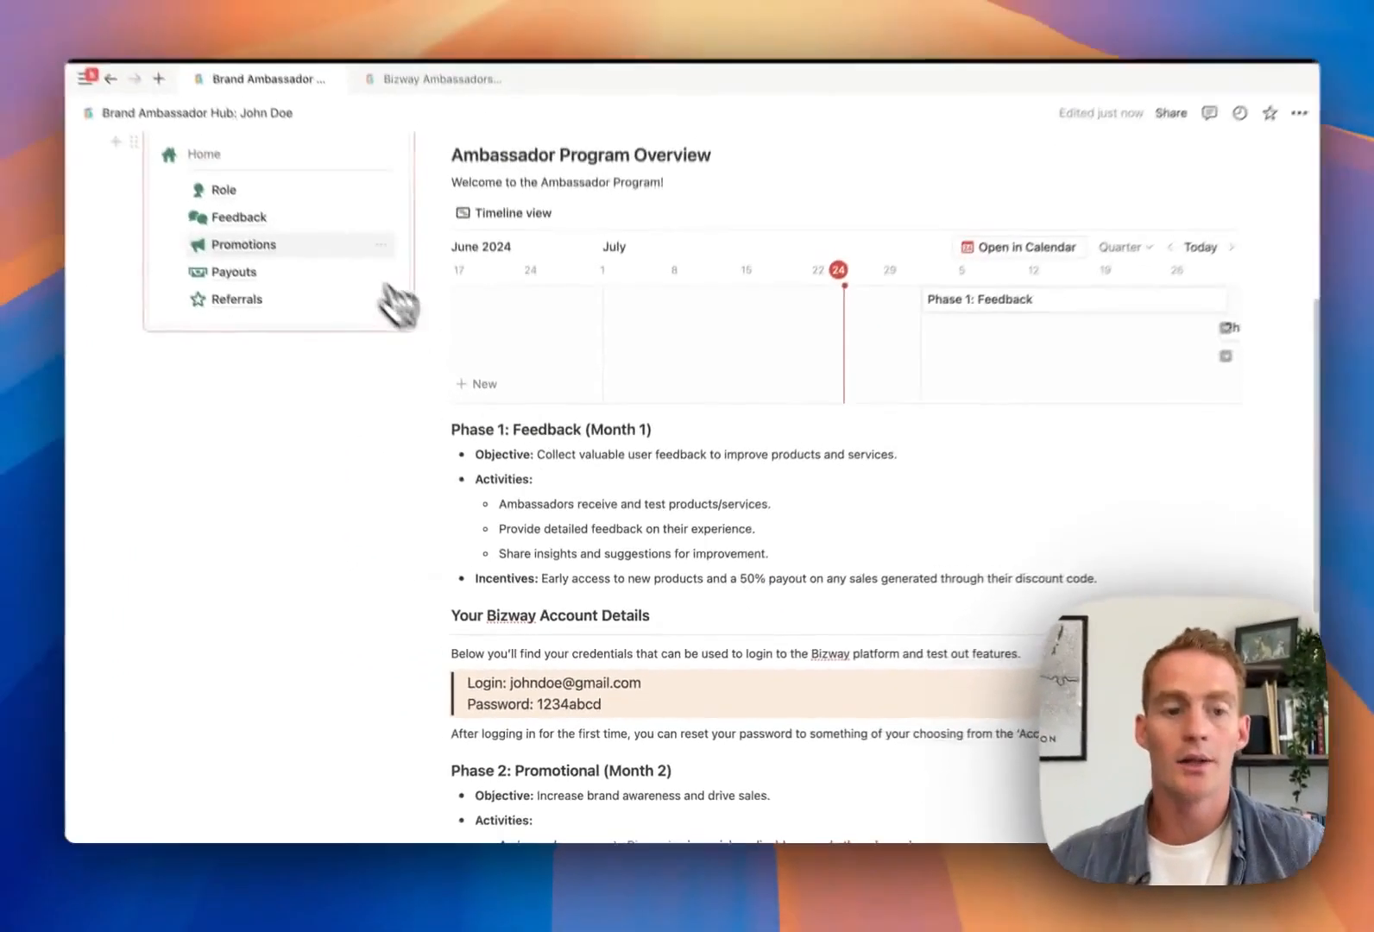
left_click(290, 269)
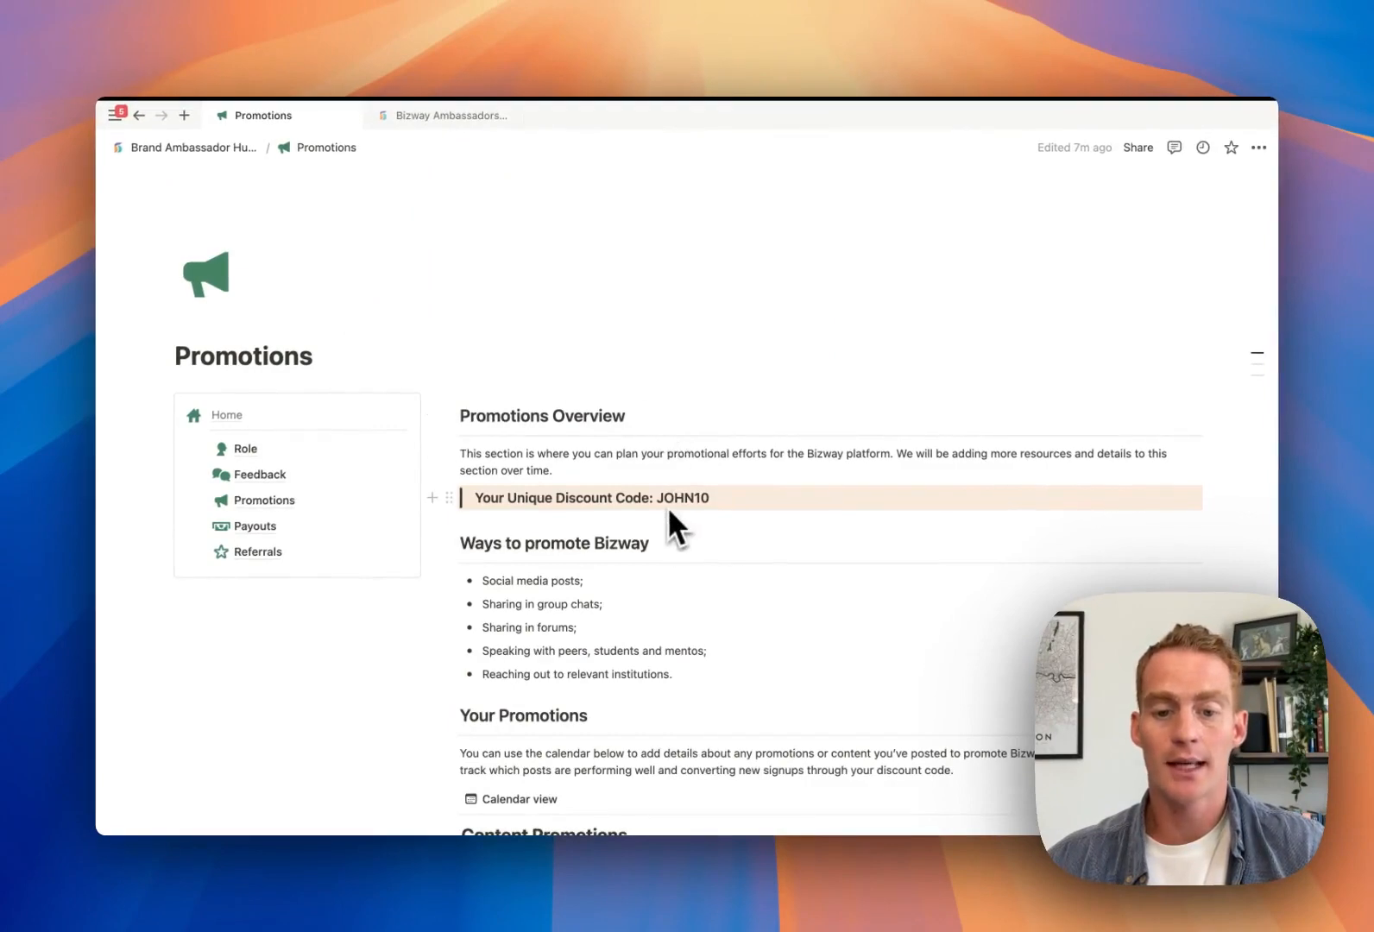
scroll(701, 505, "down", 5)
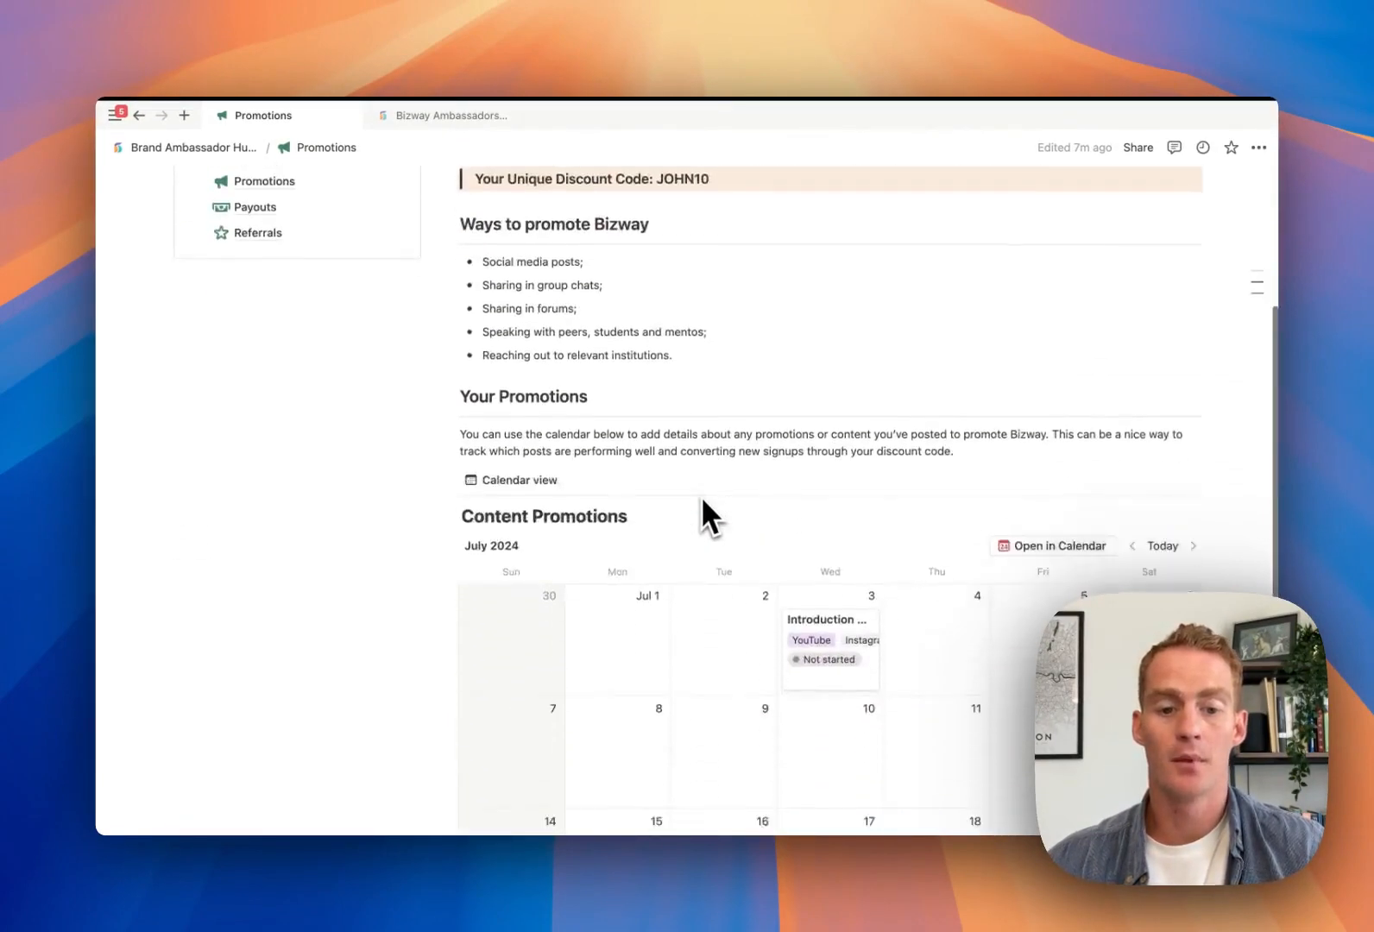
scroll(701, 501, "up", 4)
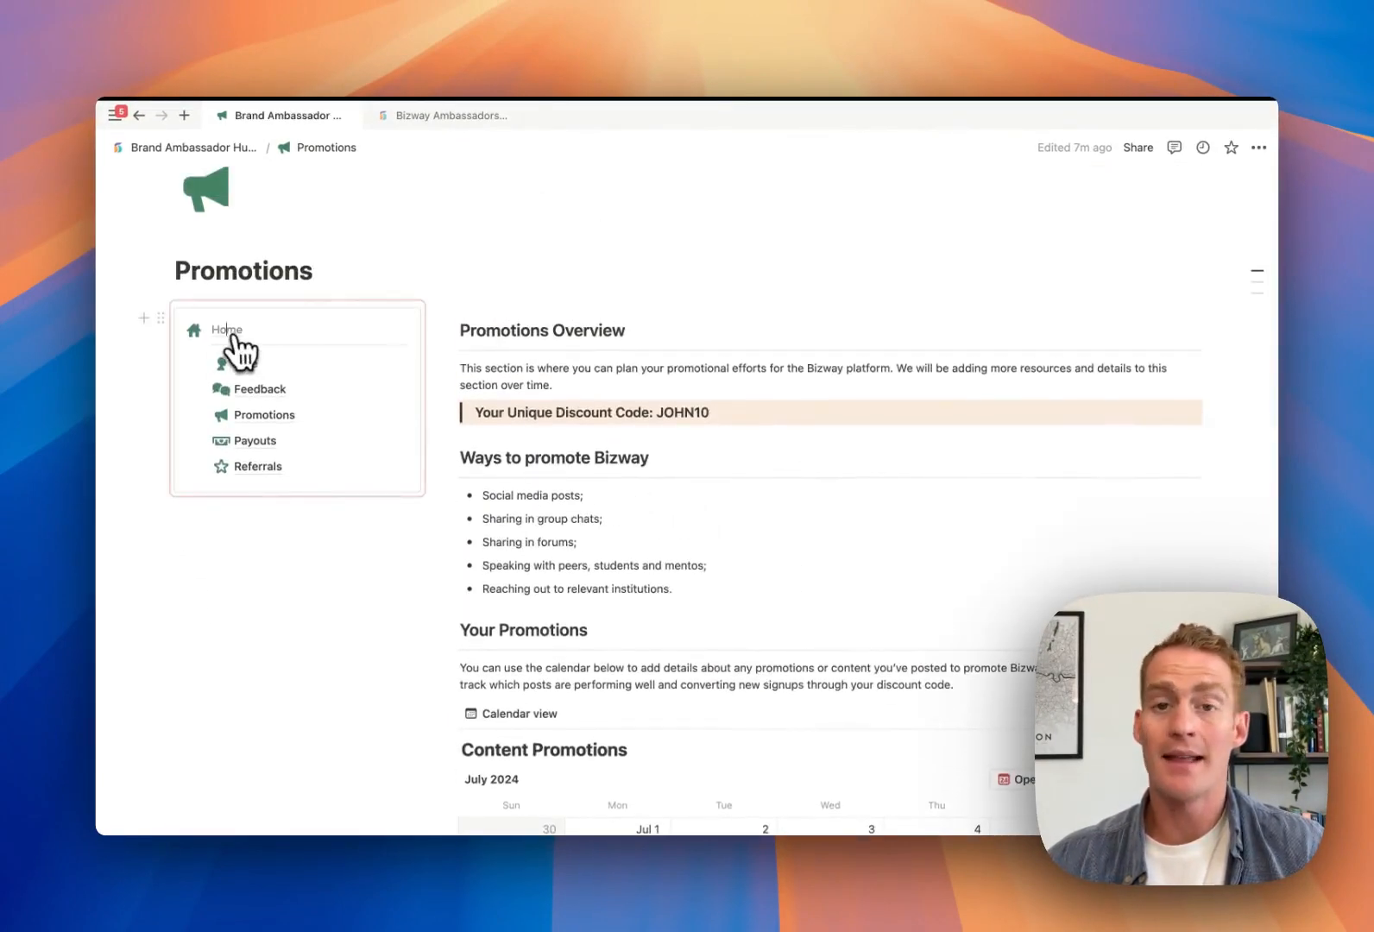
left_click(233, 333)
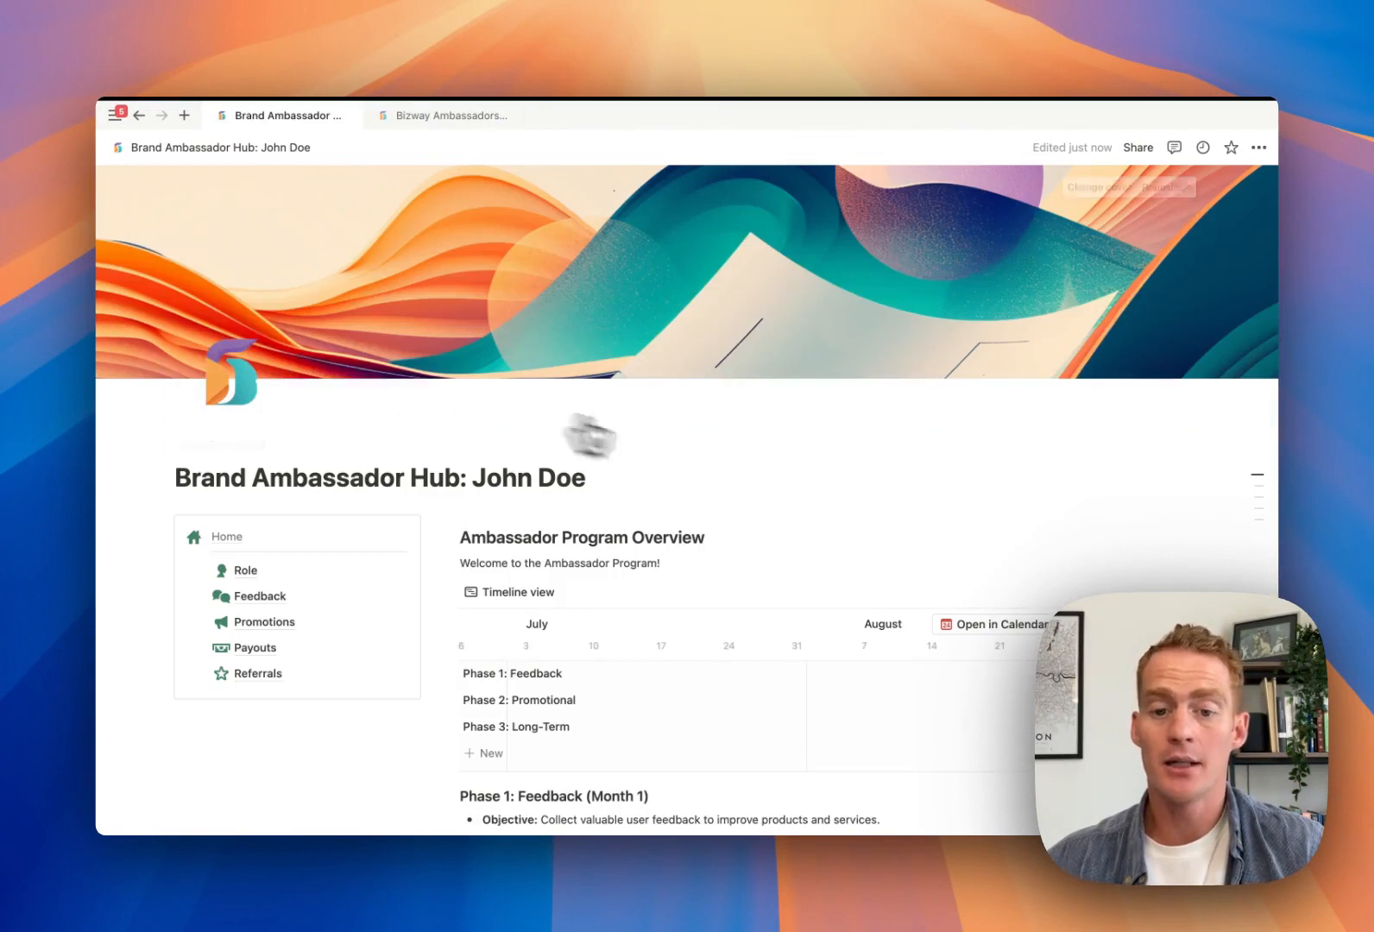
left_click(1137, 150)
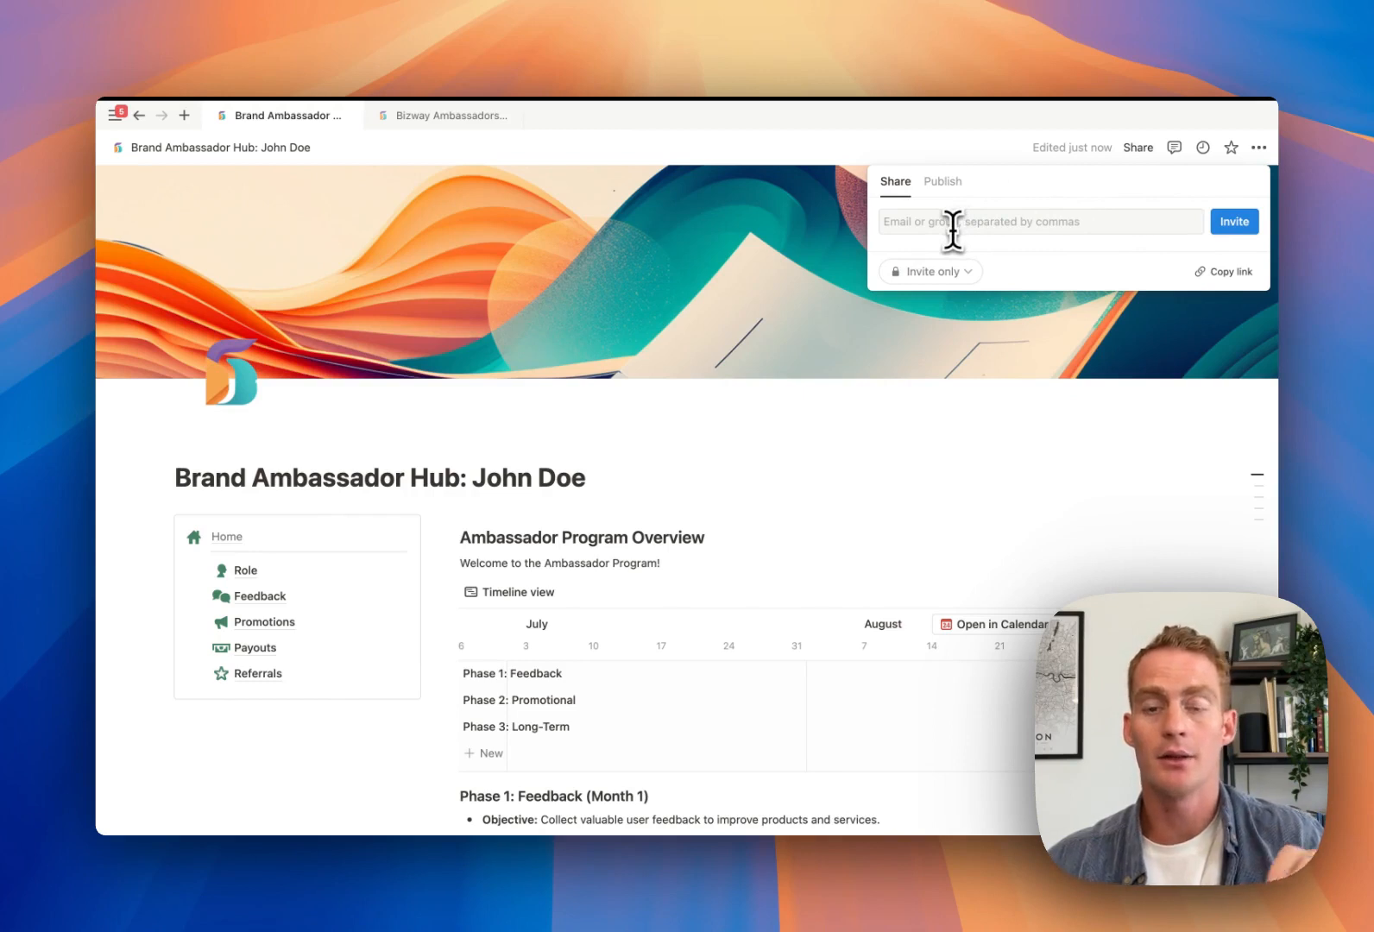
left_click(953, 226)
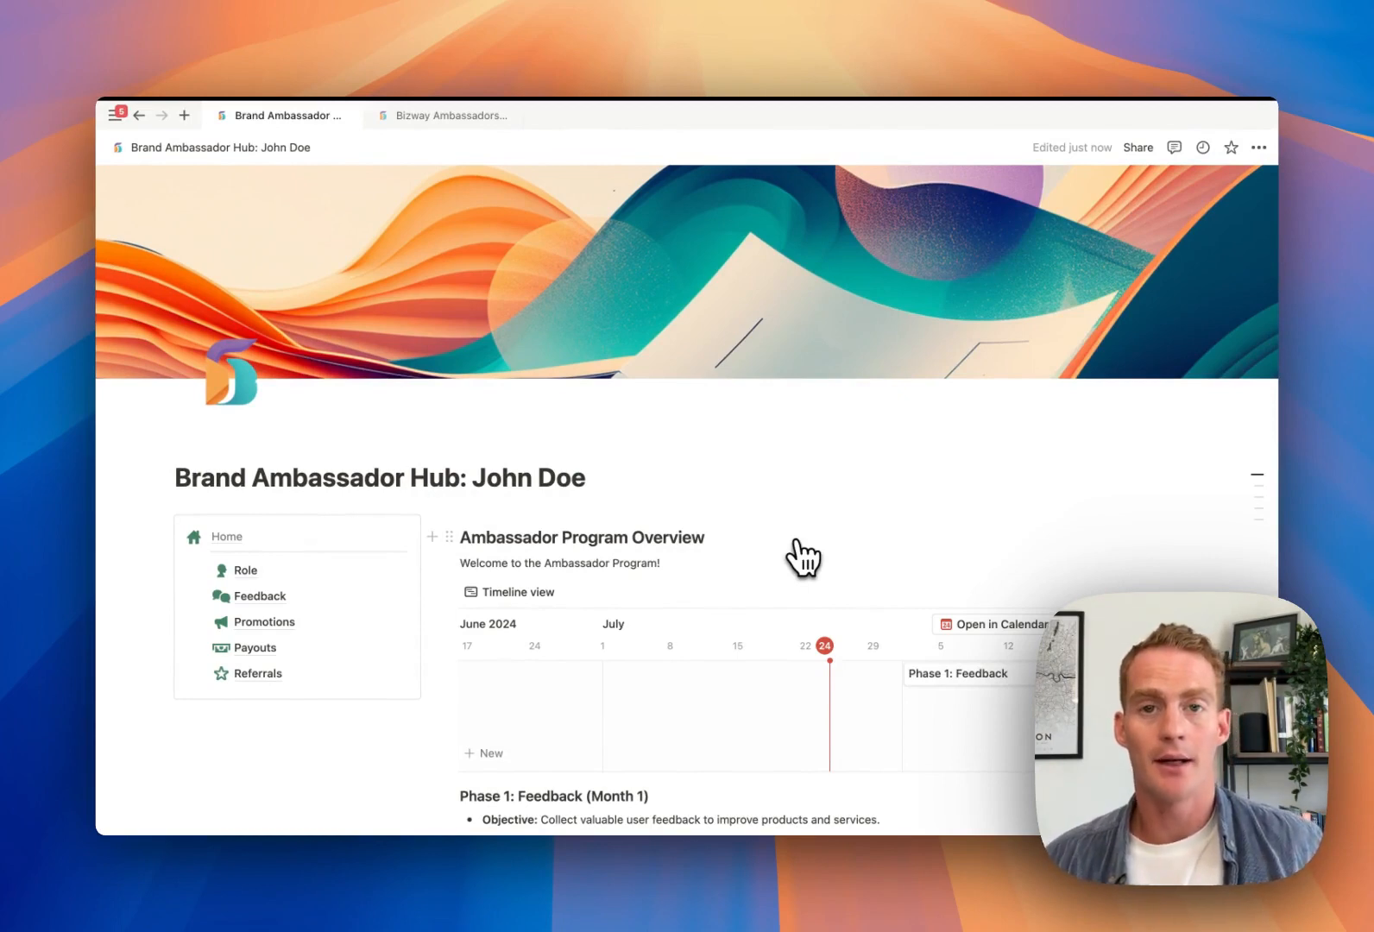
Open the Promotions subpage from the hub's Home navigation block
scroll(803, 559, "down", 9)
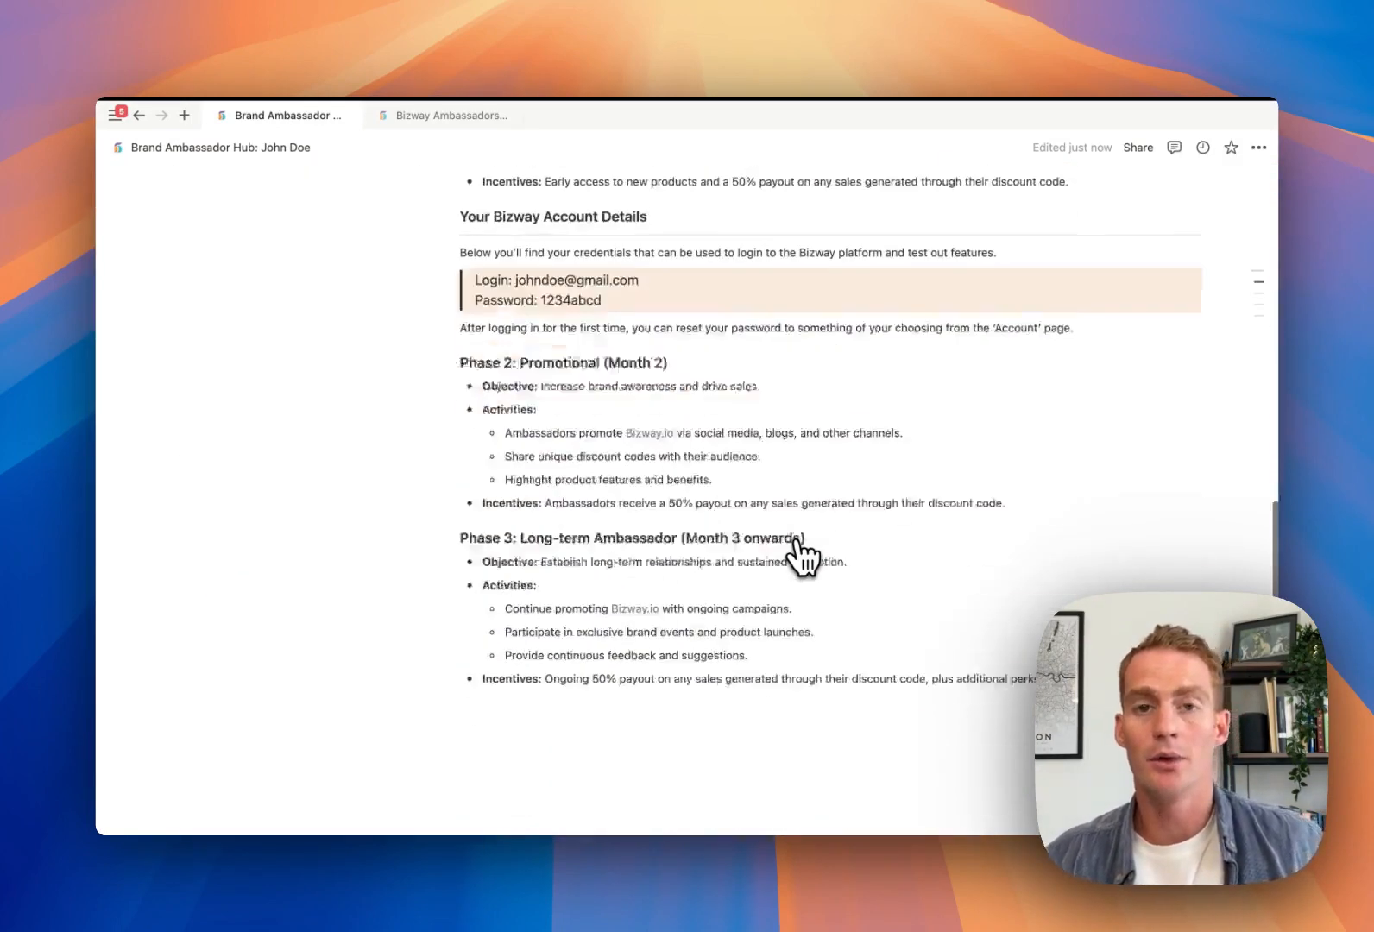
scroll(803, 559, "up", 6)
scroll(803, 559, "up", 2)
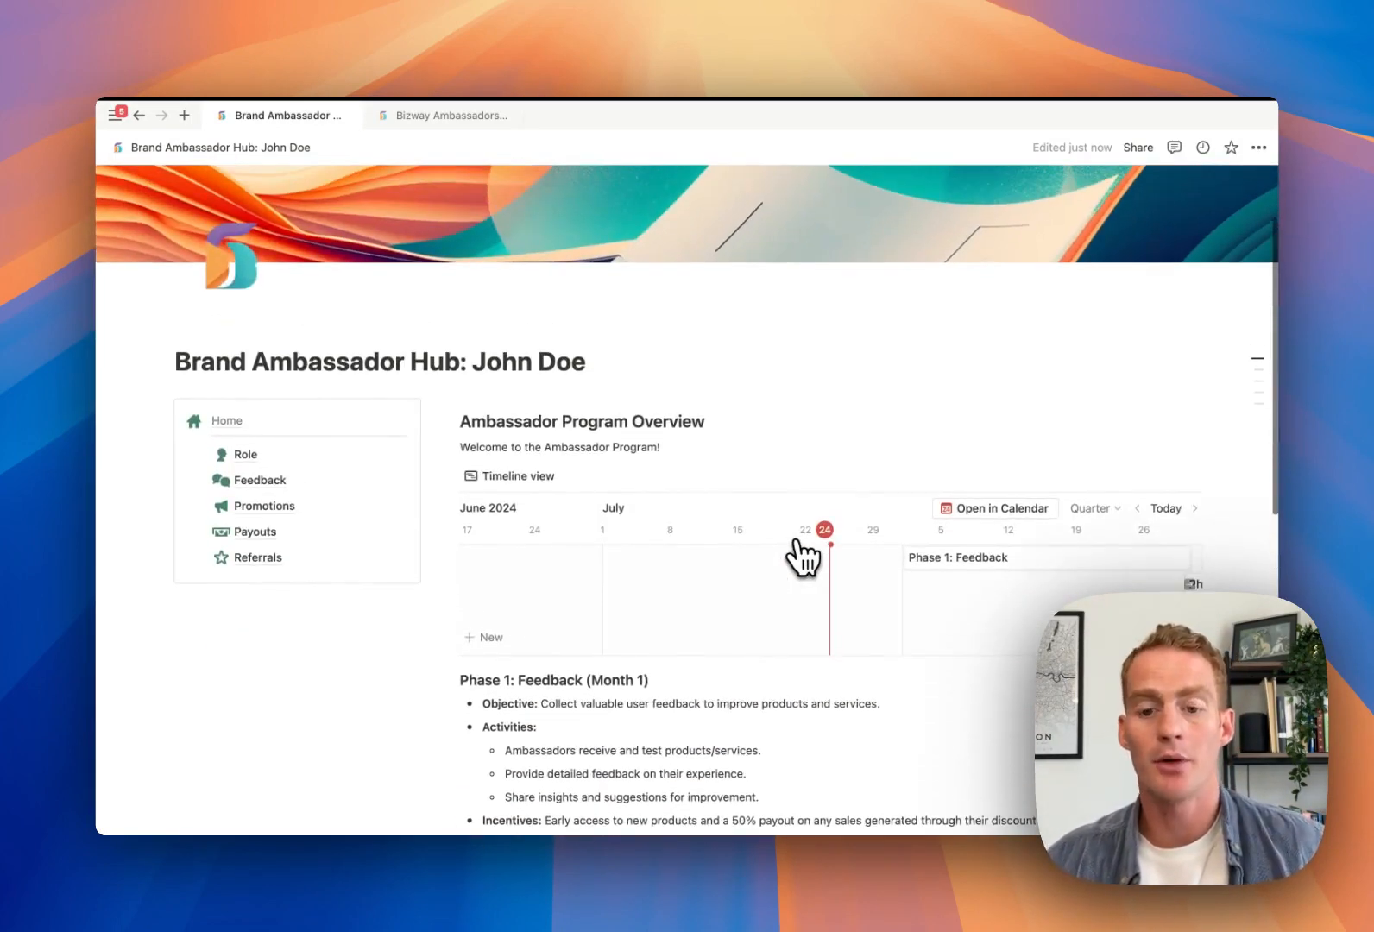
scroll(561, 570, "down", 5)
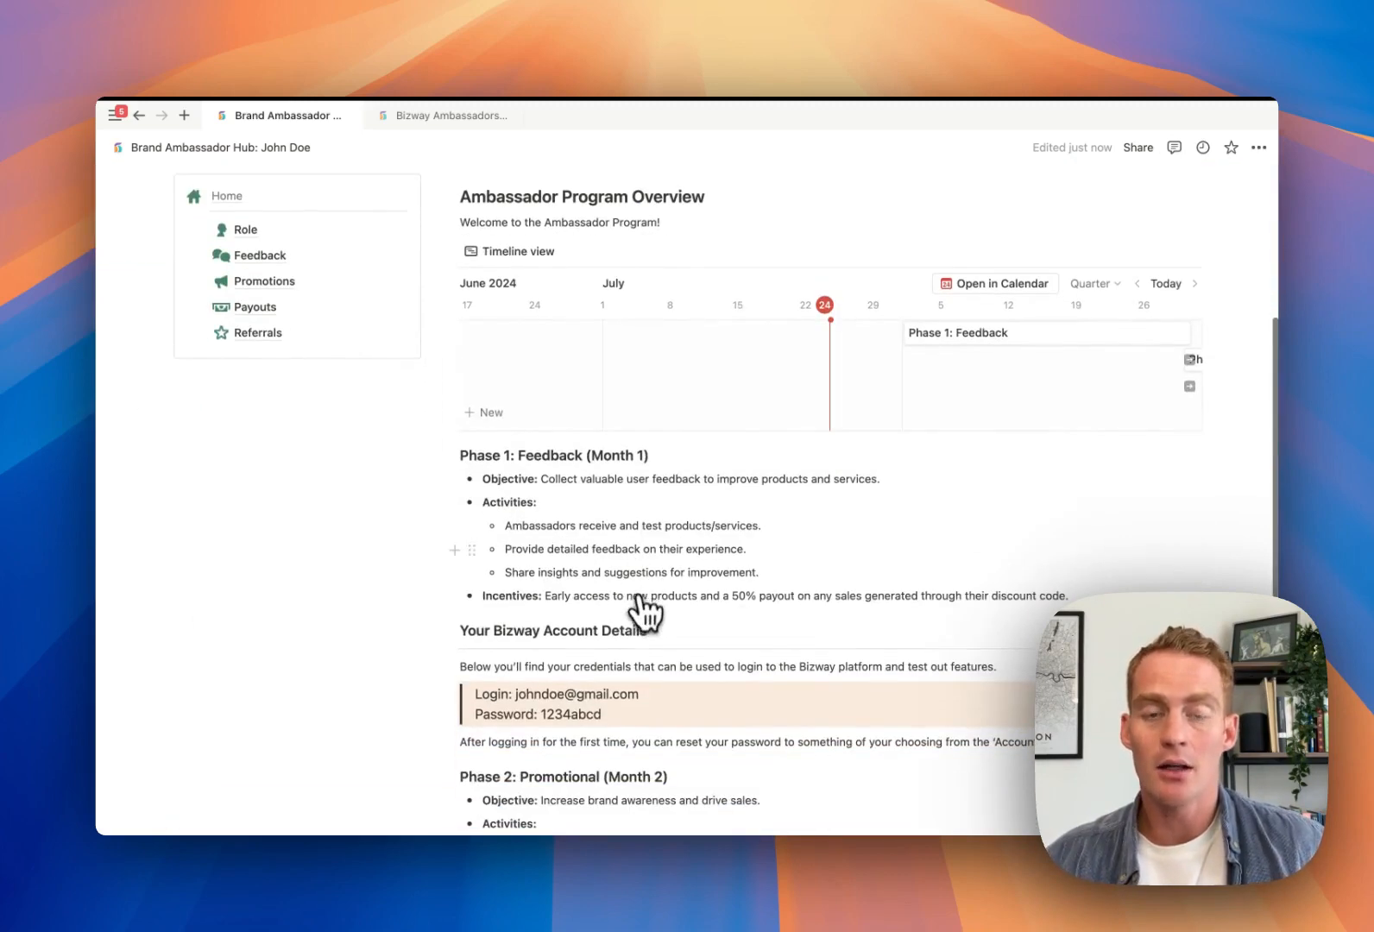
scroll(626, 652, "up", 3)
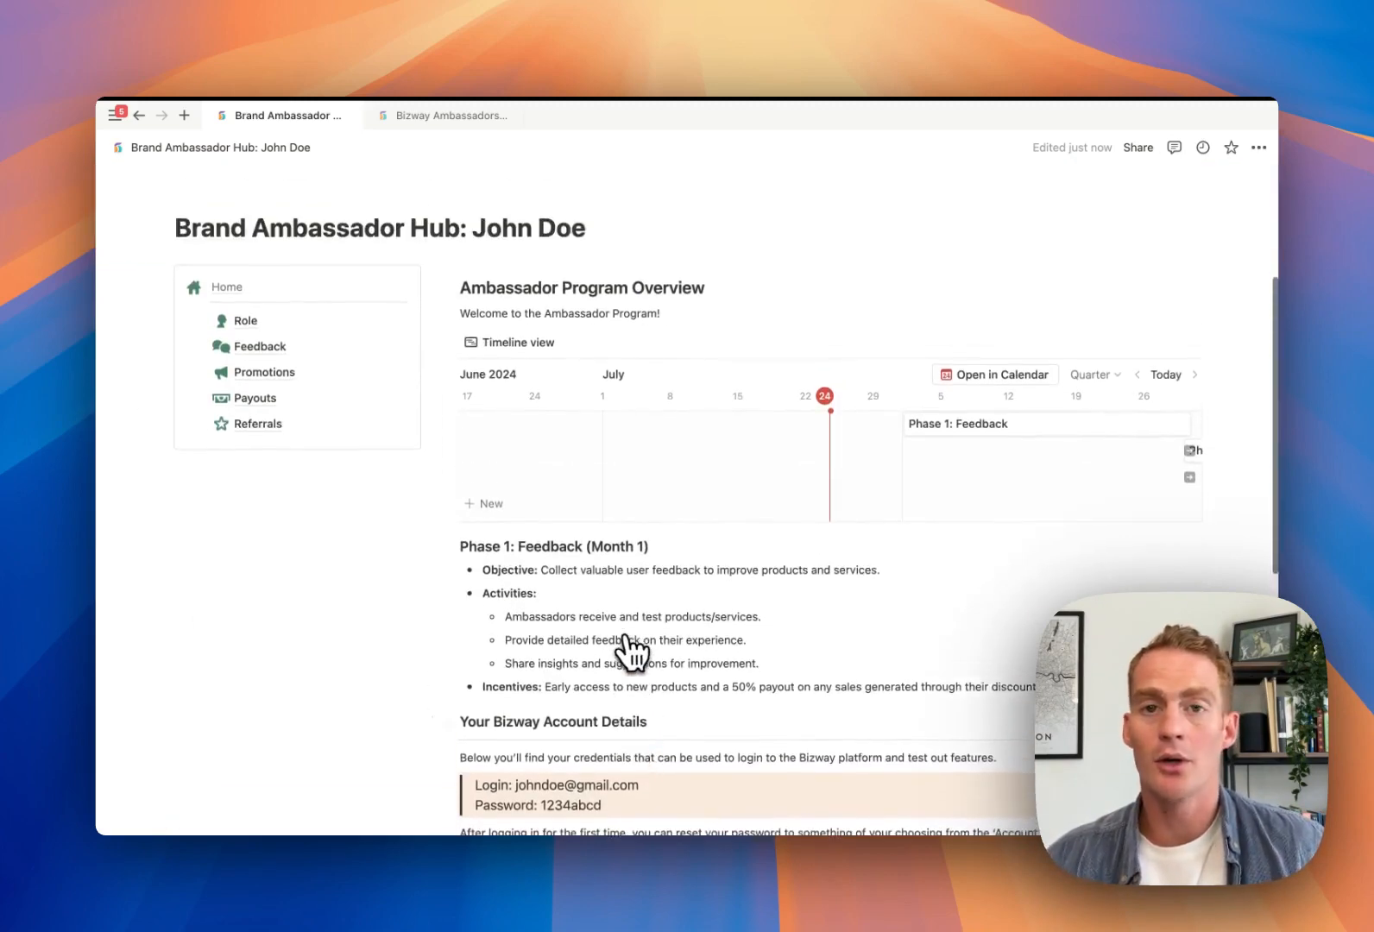
left_click(269, 423)
Browse the Promotions page, then go to the Payouts page
scroll(630, 491, "down", 10)
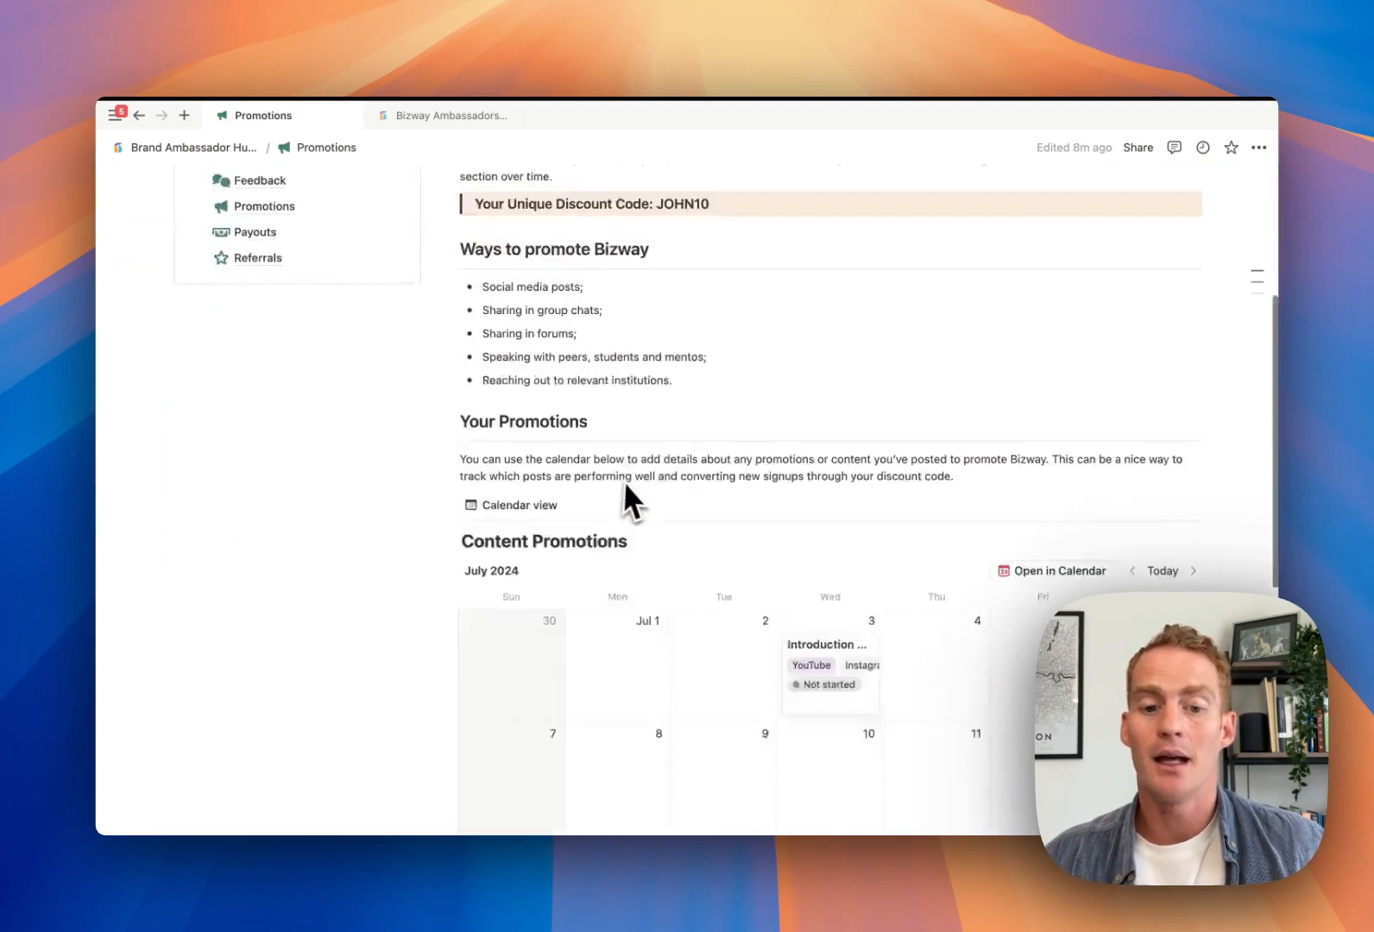
scroll(730, 500, "up", 1)
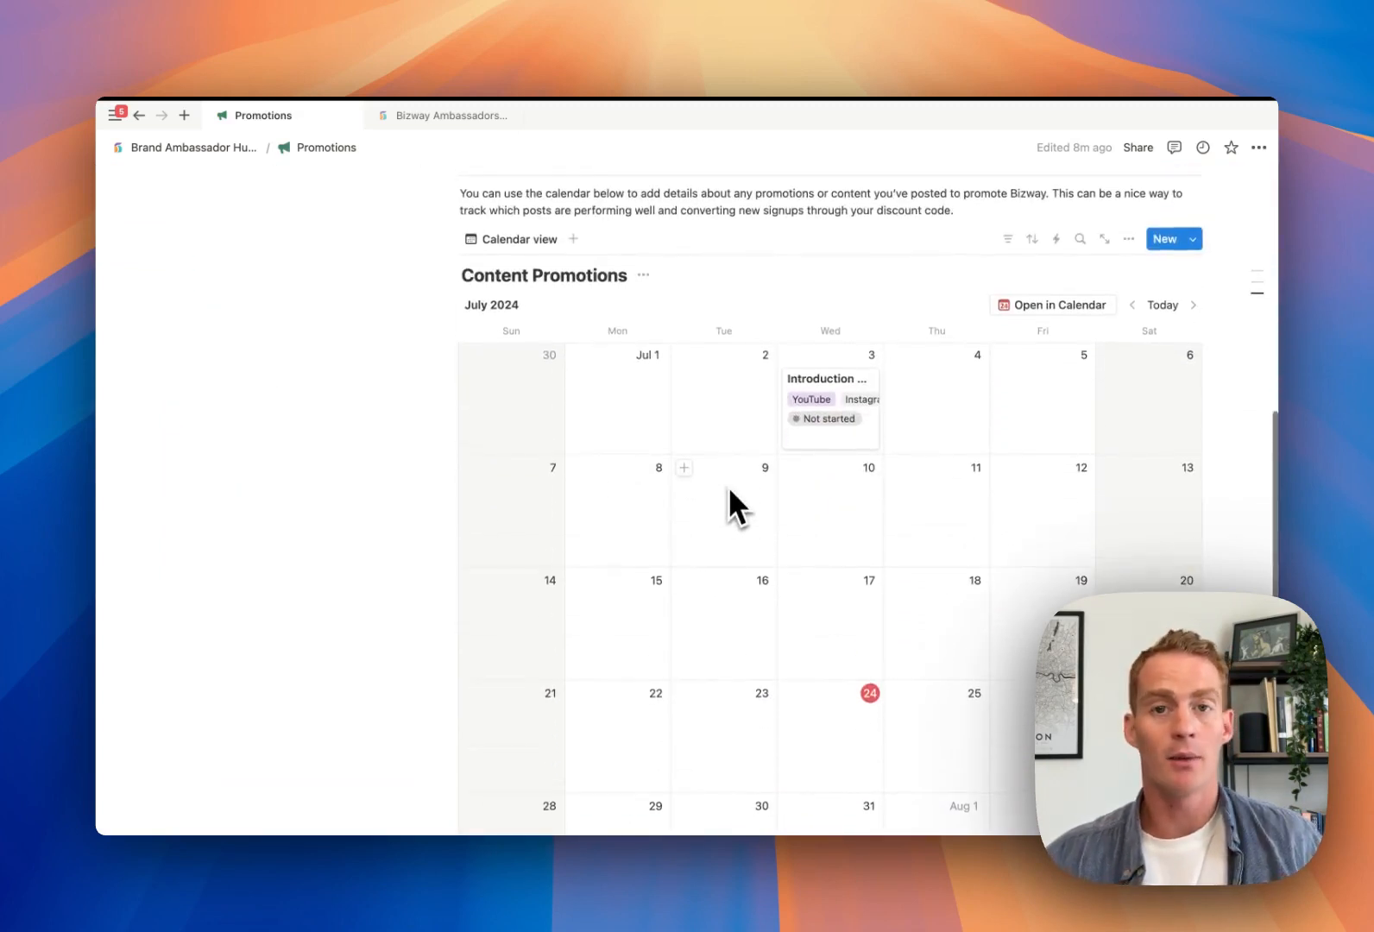
scroll(865, 551, "up", 8)
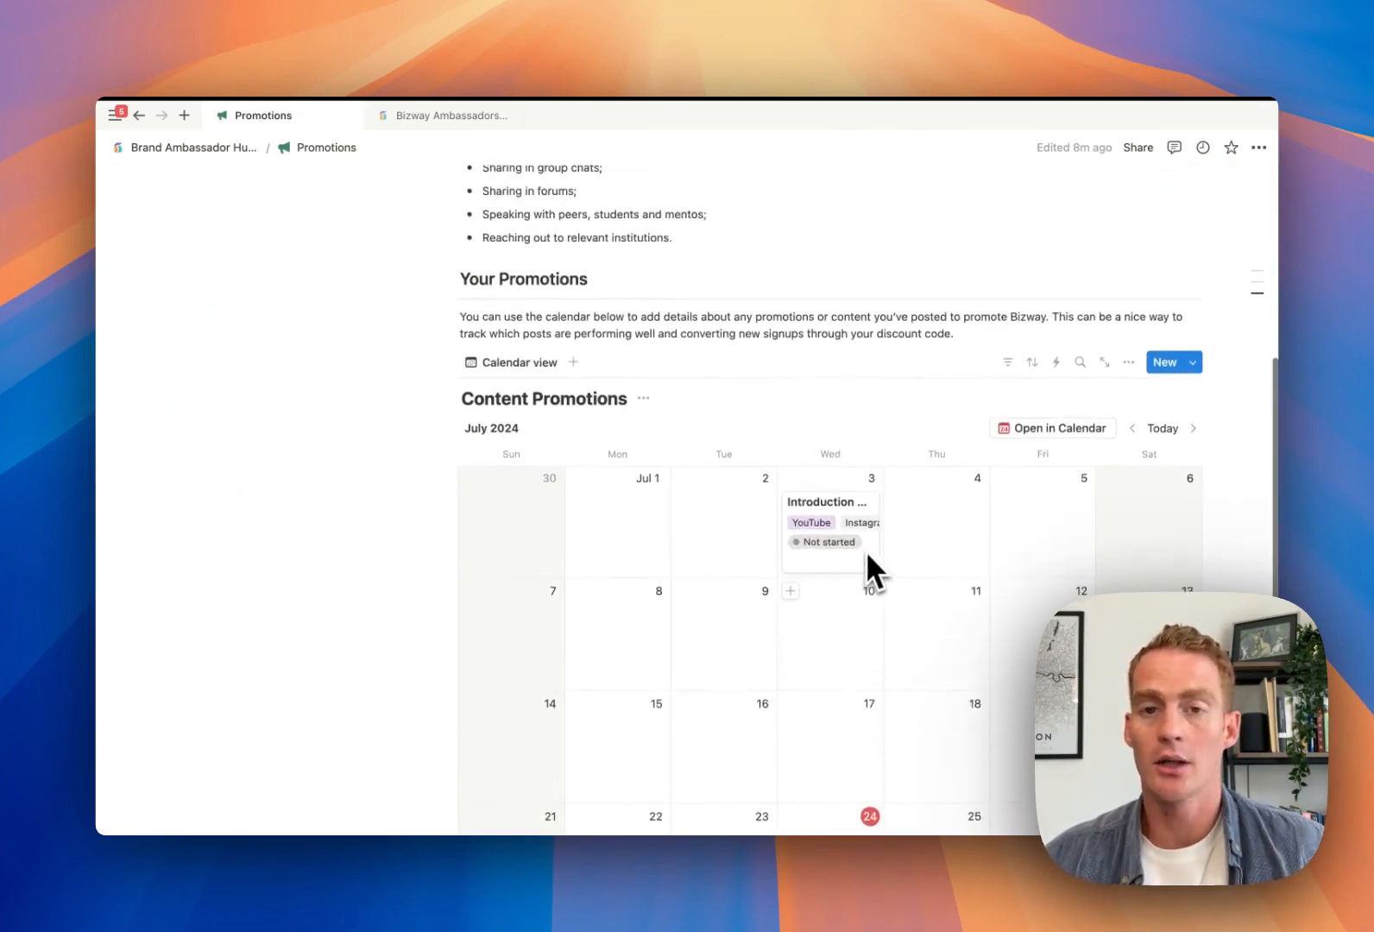
scroll(865, 550, "up", 3)
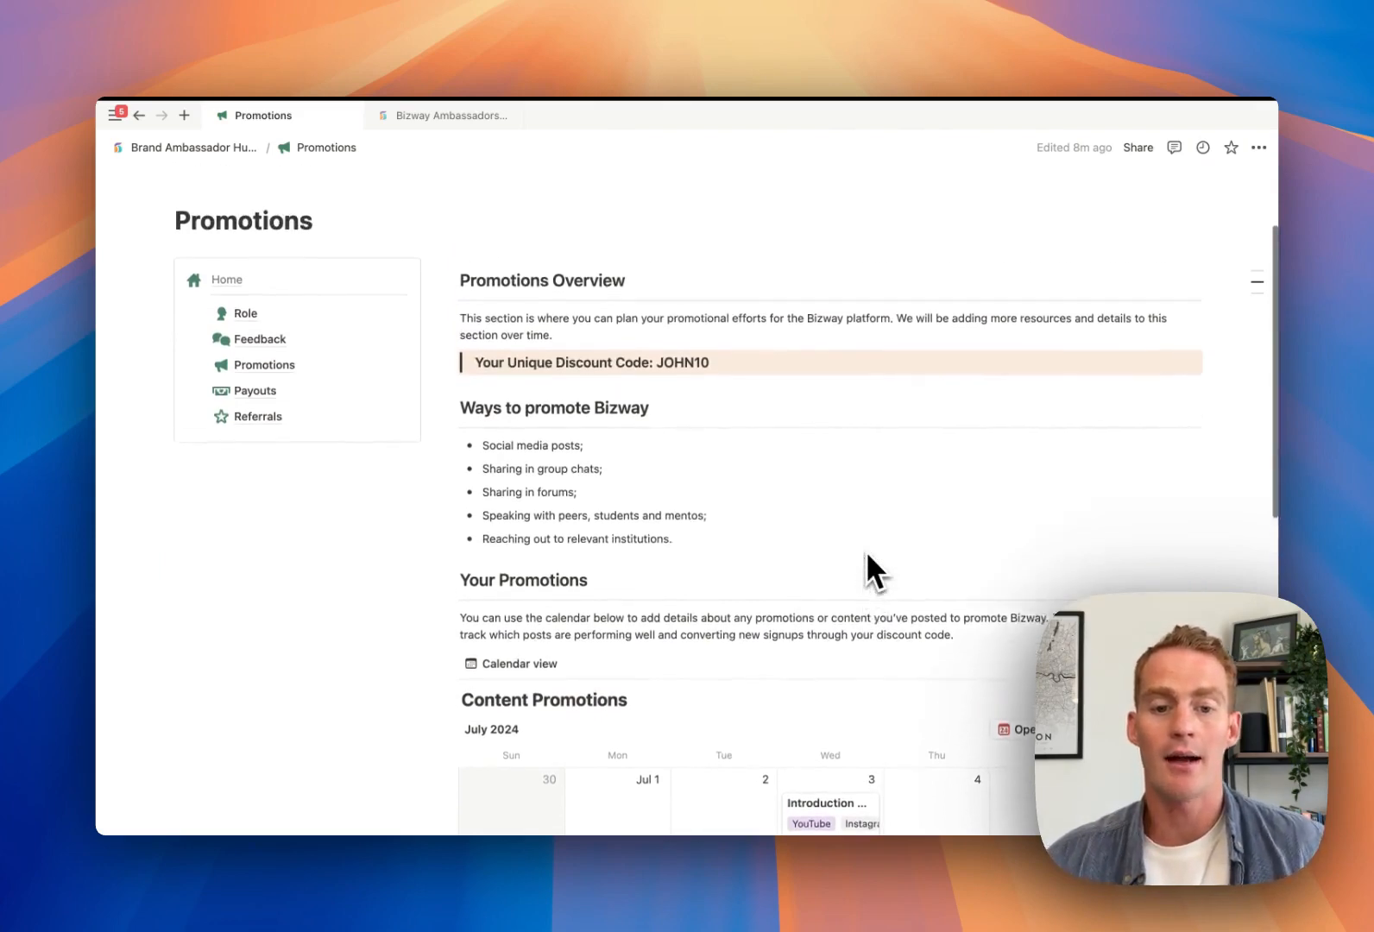
left_click(307, 432)
Open the Referrals page and view its Your Referrals table of three referrals
scroll(737, 450, "down", 4)
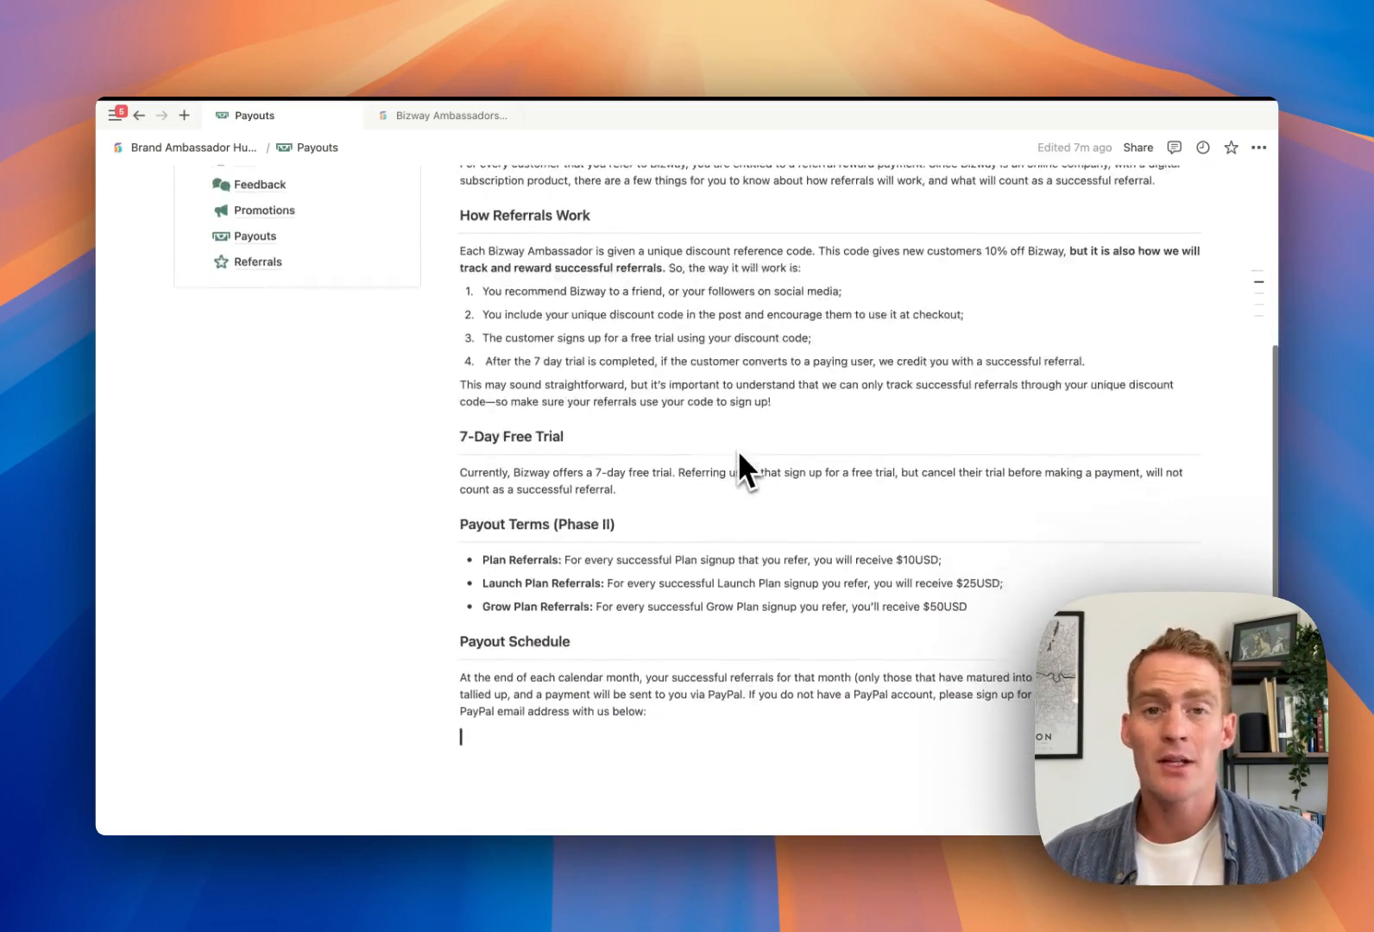
scroll(737, 450, "up", 6)
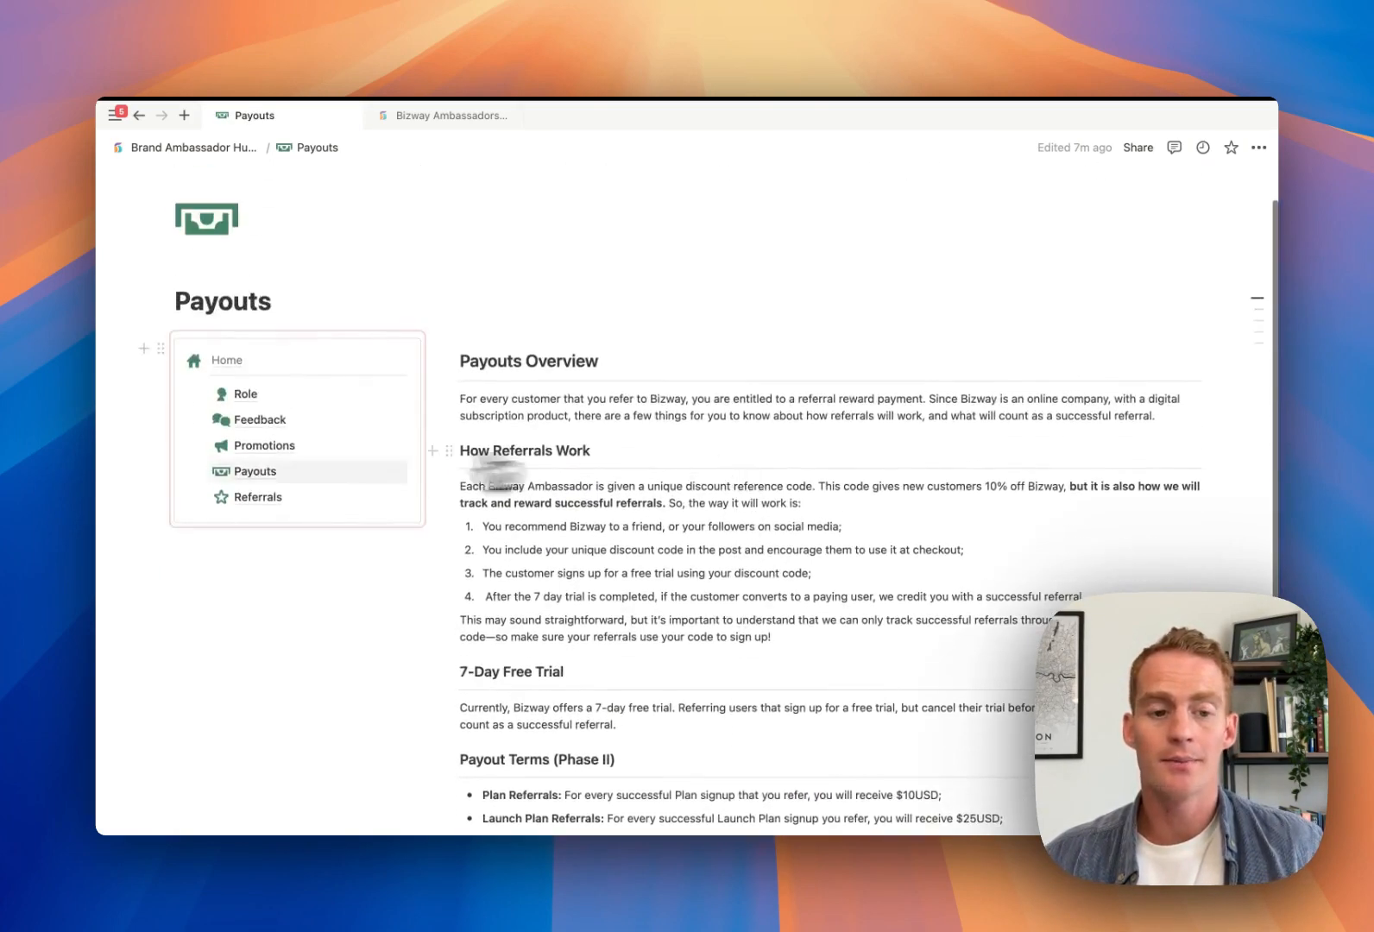
left_click(259, 496)
scroll(727, 452, "down", 1)
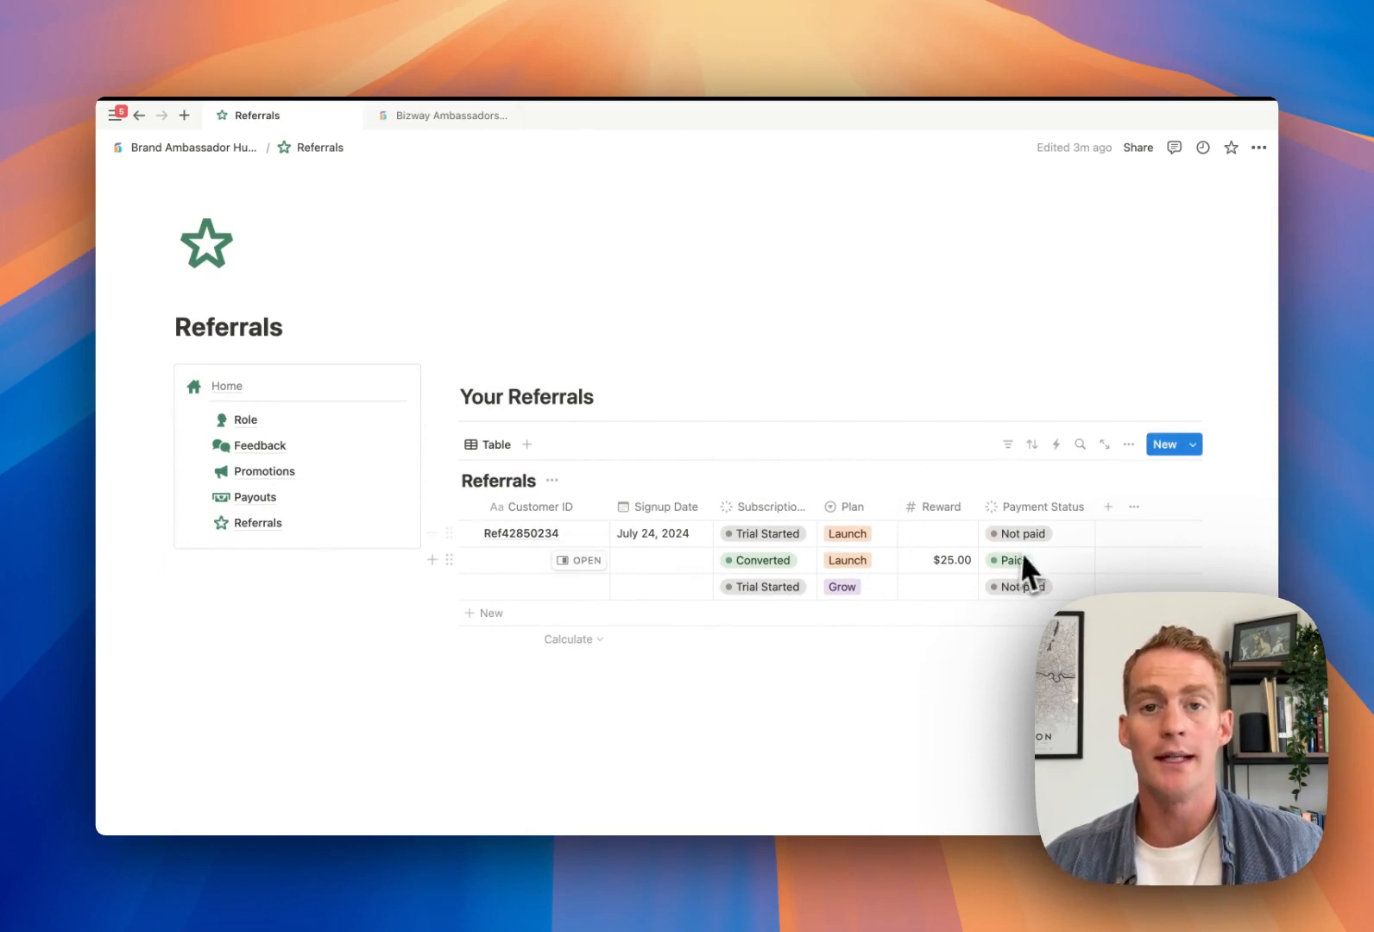
Scroll the Brand Ambassador Hub home page to view its three-phase overview timeline
scroll(898, 523, "up", 1)
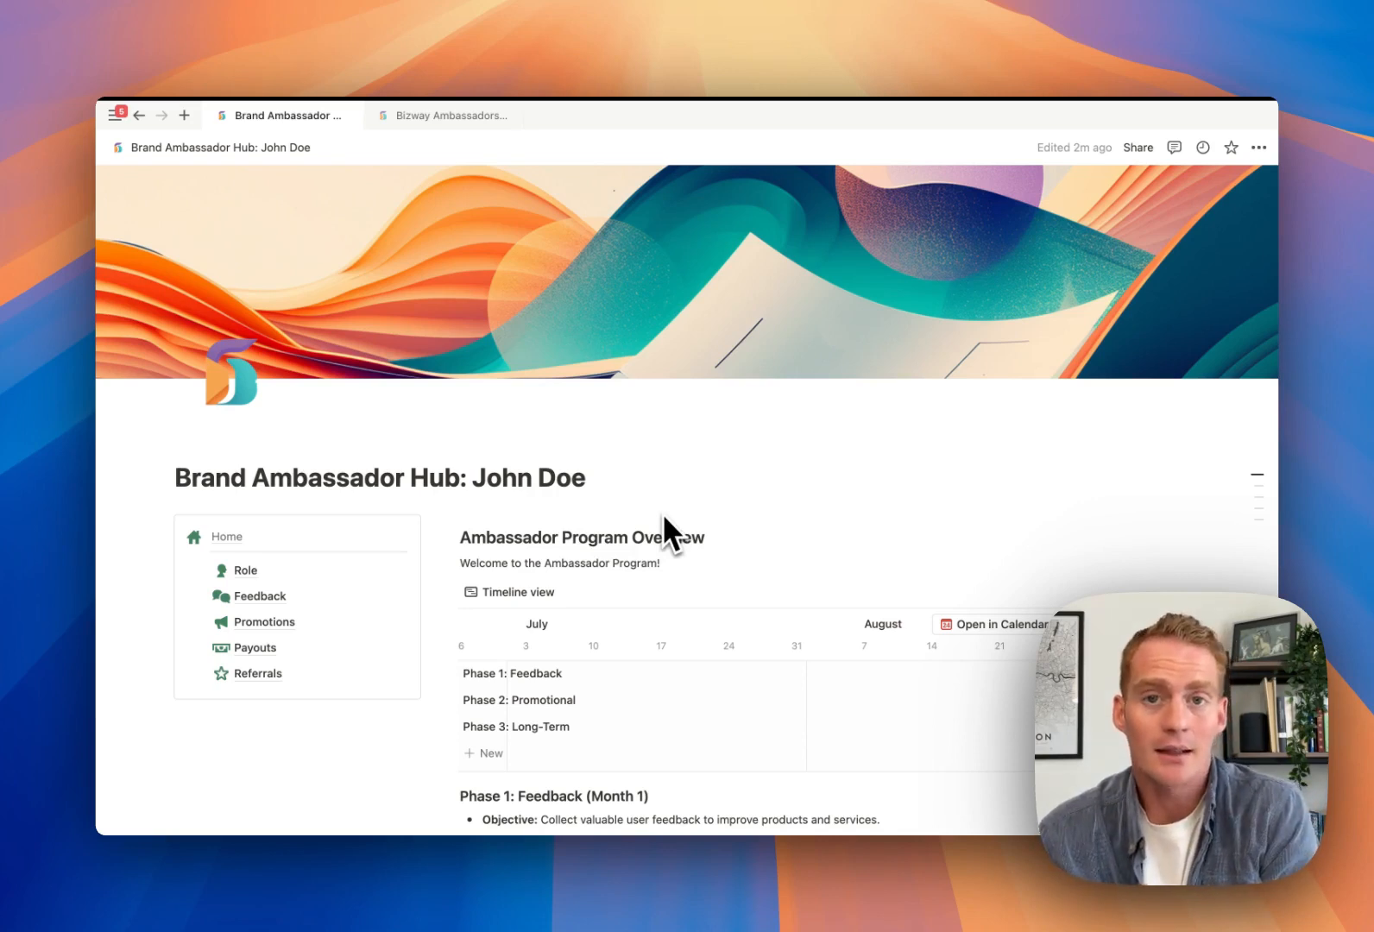
scroll(663, 516, "down", 1)
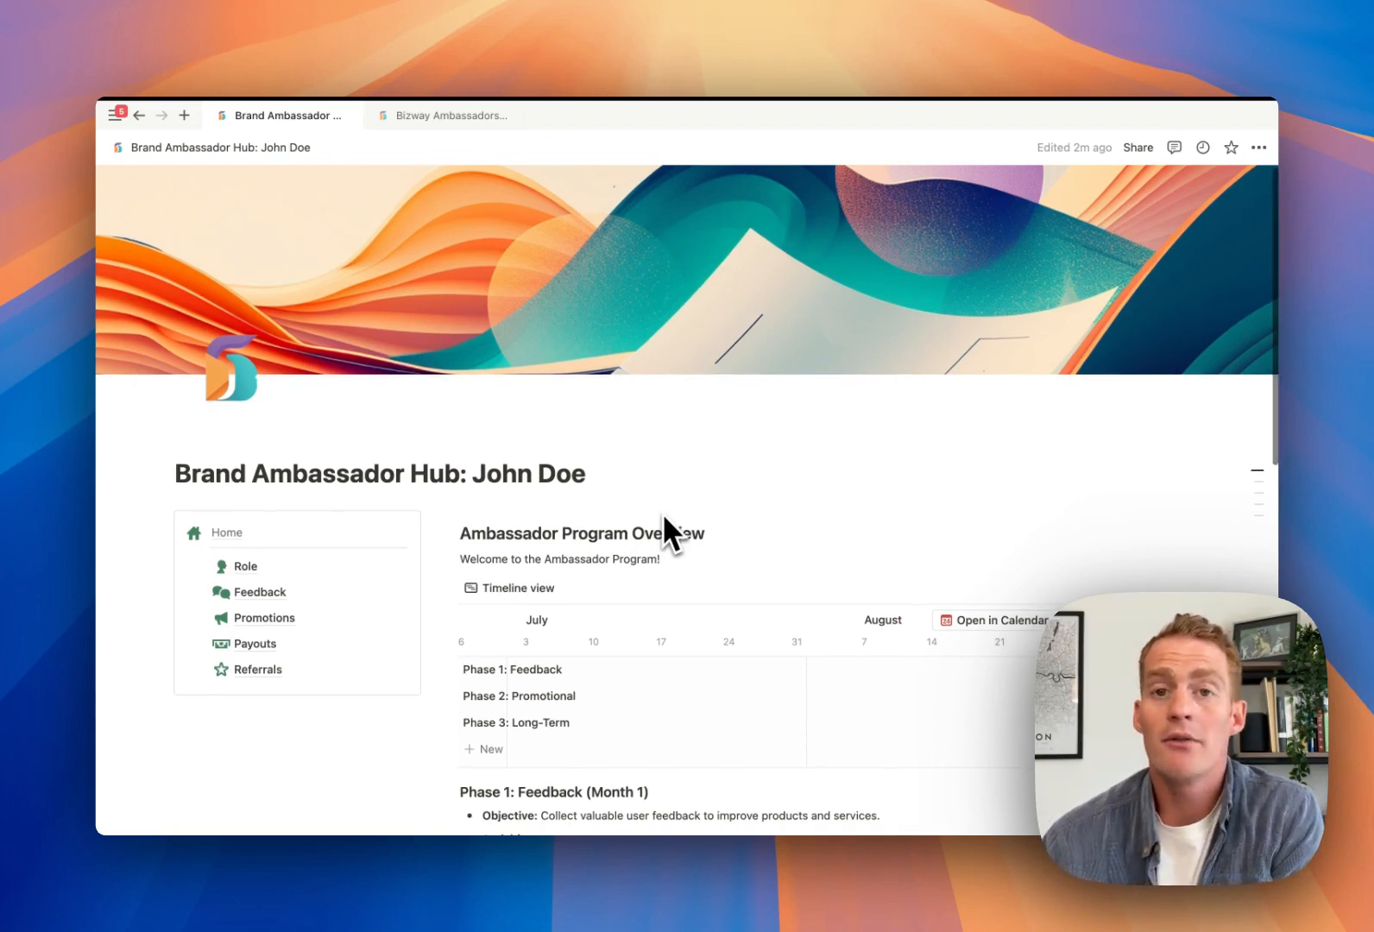